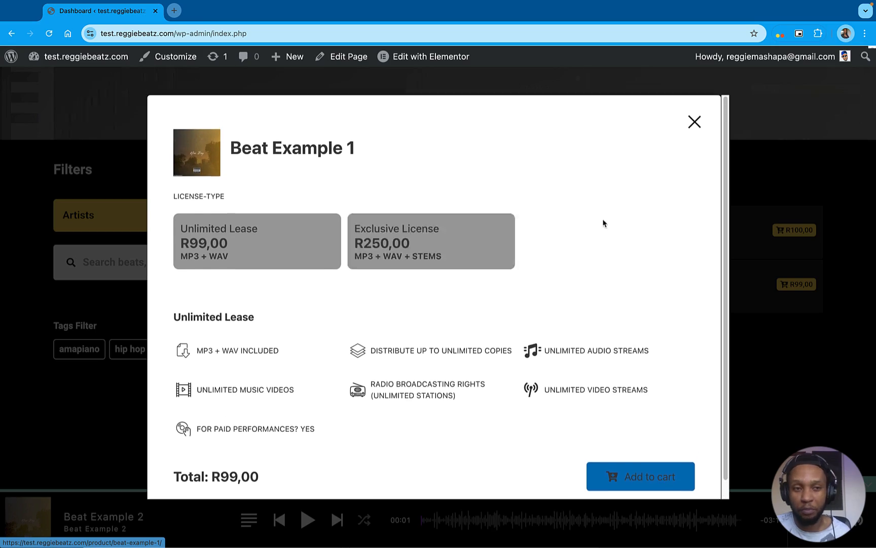
Close the Beat Example 1 licence popup and look through the licence options and agreement on the example beat store
{"action": "left_click", "coordinate": [693, 122]}
{"action": "scroll", "coordinate": [625, 253], "scroll_direction": "down", "scroll_amount": 5}
{"action": "scroll", "coordinate": [627, 259], "scroll_direction": "down", "scroll_amount": 10}
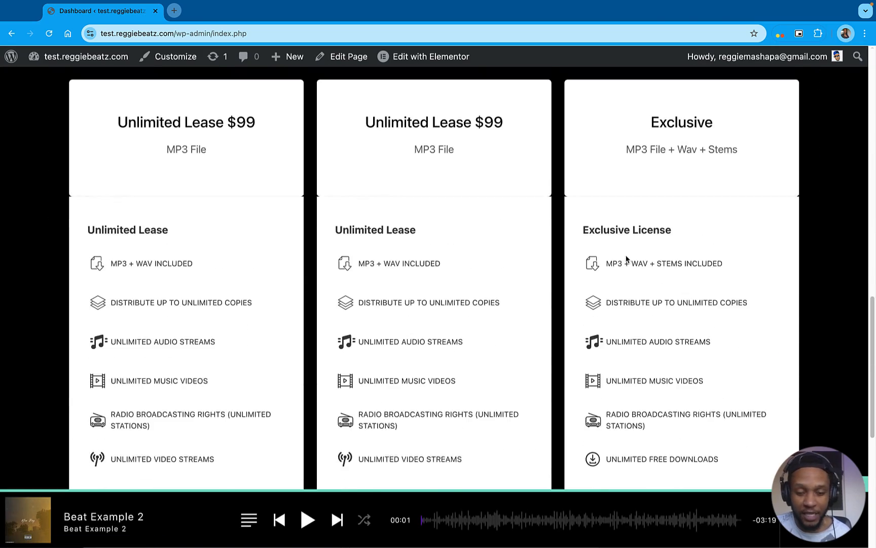
{"action": "left_click", "coordinate": [510, 282]}
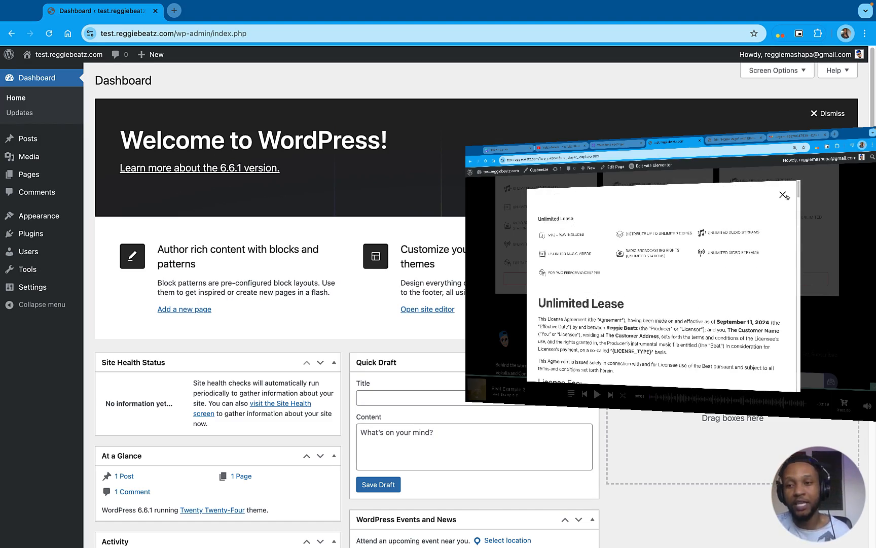
Install and activate the Hello Elementor theme and the Elementor Website Builder plugin
{"action": "mouse_move", "coordinate": [14, 231]}
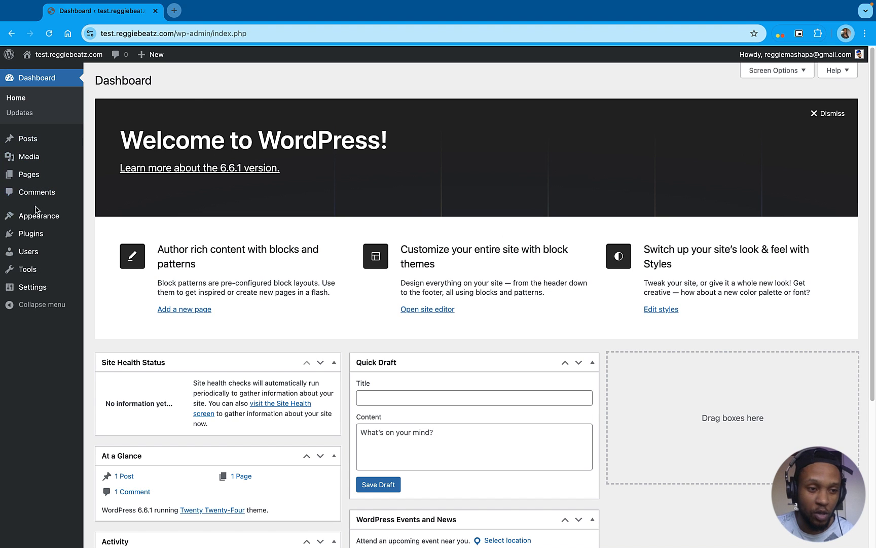
{"action": "mouse_move", "coordinate": [56, 217]}
{"action": "left_click", "coordinate": [131, 218]}
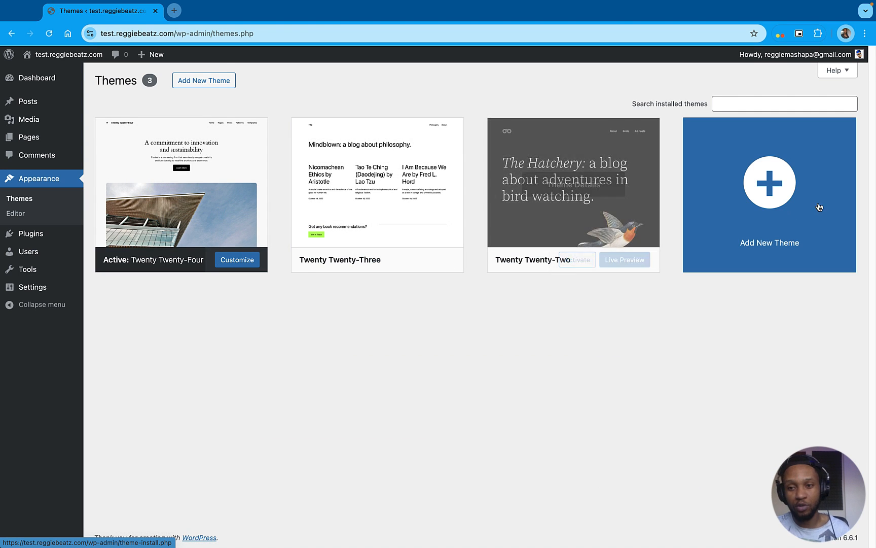
{"action": "left_click", "coordinate": [782, 191]}
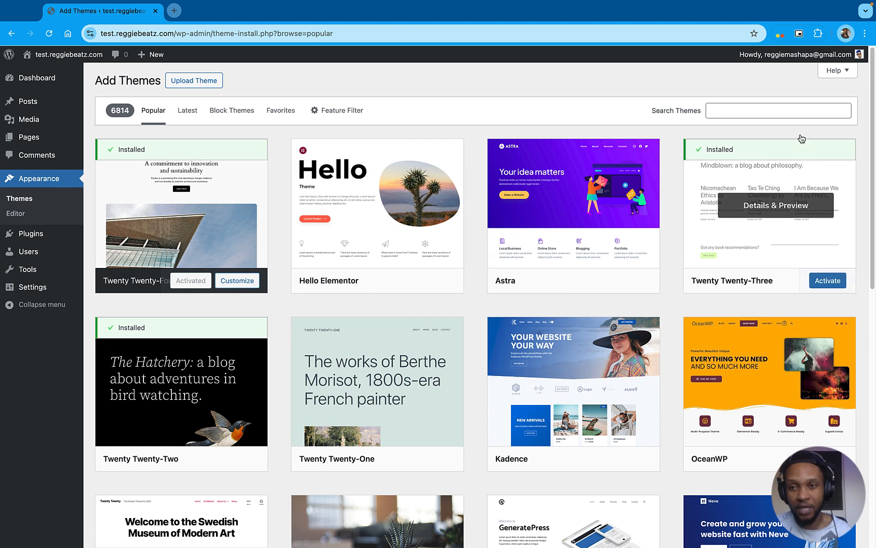
{"action": "left_click", "coordinate": [395, 282]}
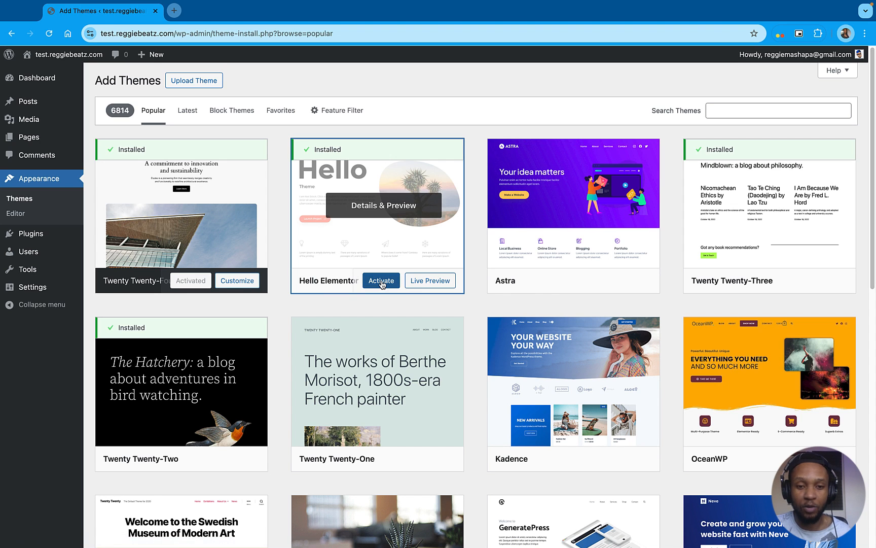
{"action": "left_click", "coordinate": [381, 282]}
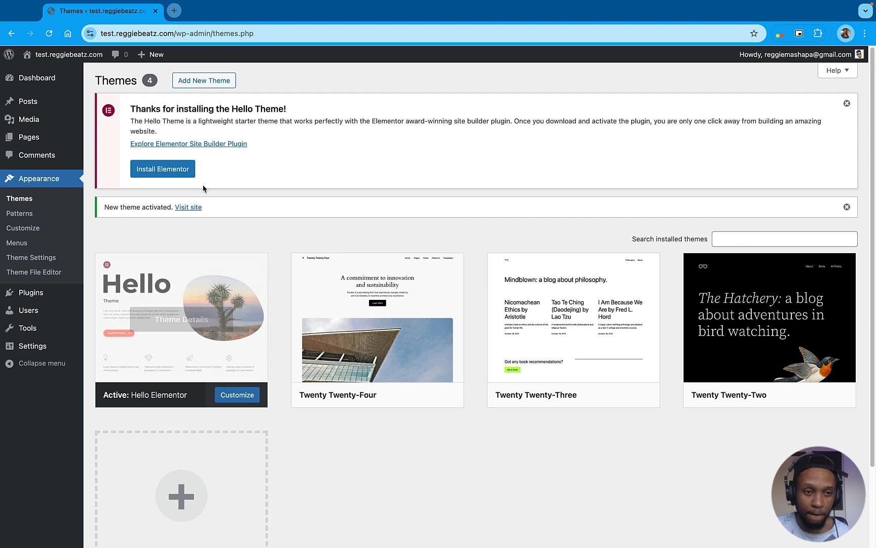
{"action": "left_click", "coordinate": [171, 172]}
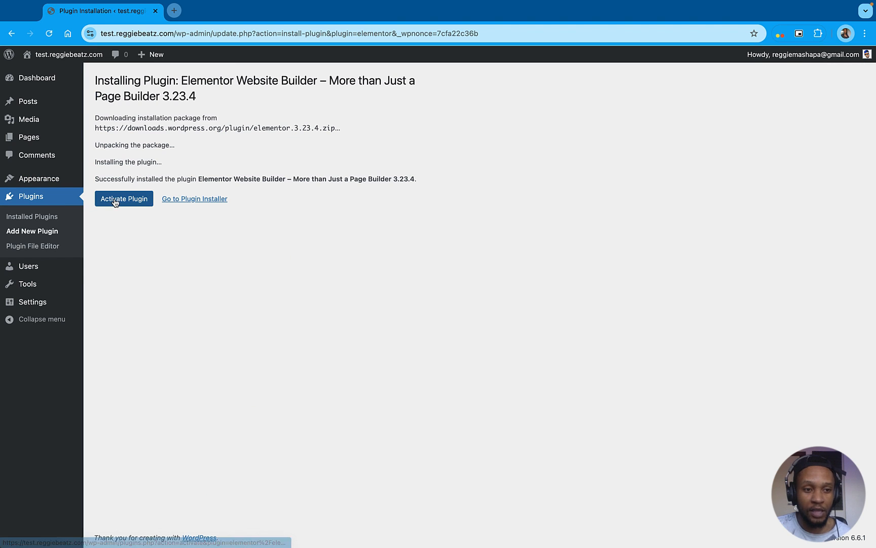
{"action": "left_click", "coordinate": [118, 201]}
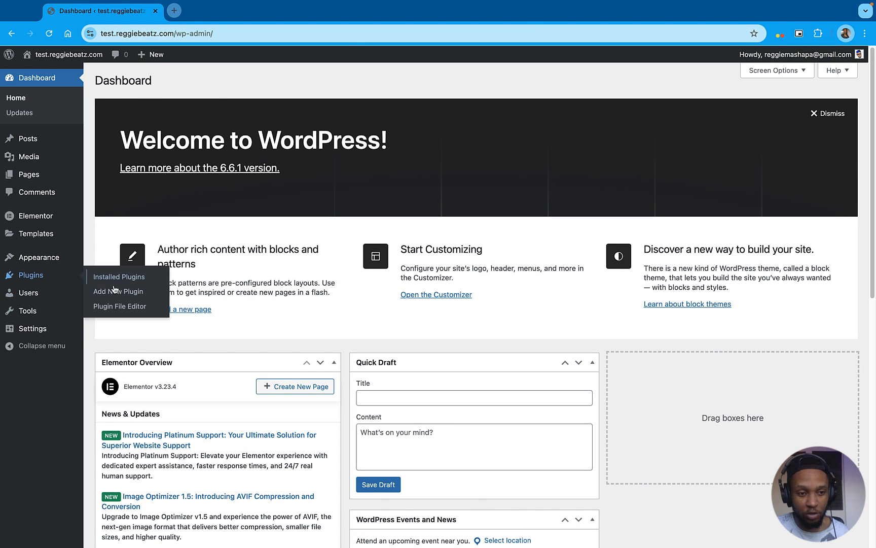
Find the MP3 Audio Player by Sonaar plugin by searching for "sonaar mp3 player", and install and activate it
{"action": "left_click", "coordinate": [125, 293]}
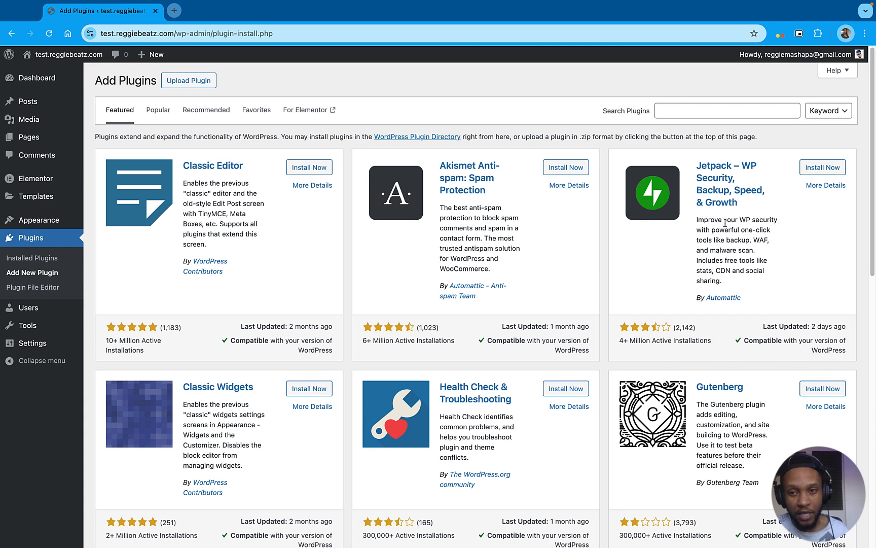
{"action": "left_click", "coordinate": [676, 112]}
{"action": "type", "text": "sonaar mp3 player"}
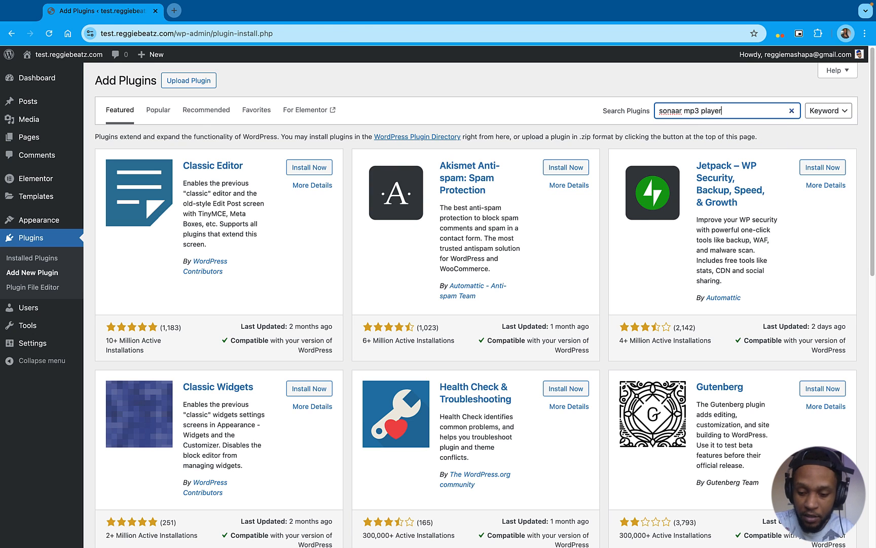
{"action": "key", "text": "Return"}
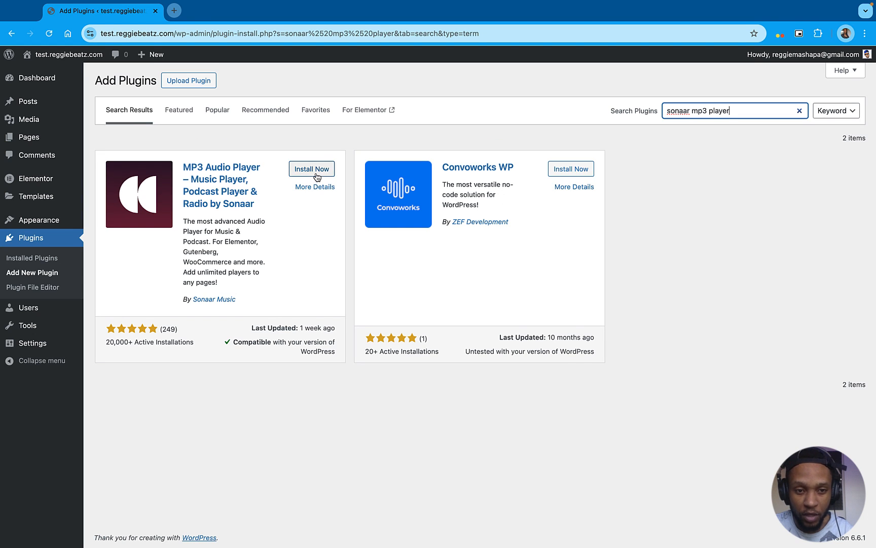
{"action": "left_click", "coordinate": [317, 173]}
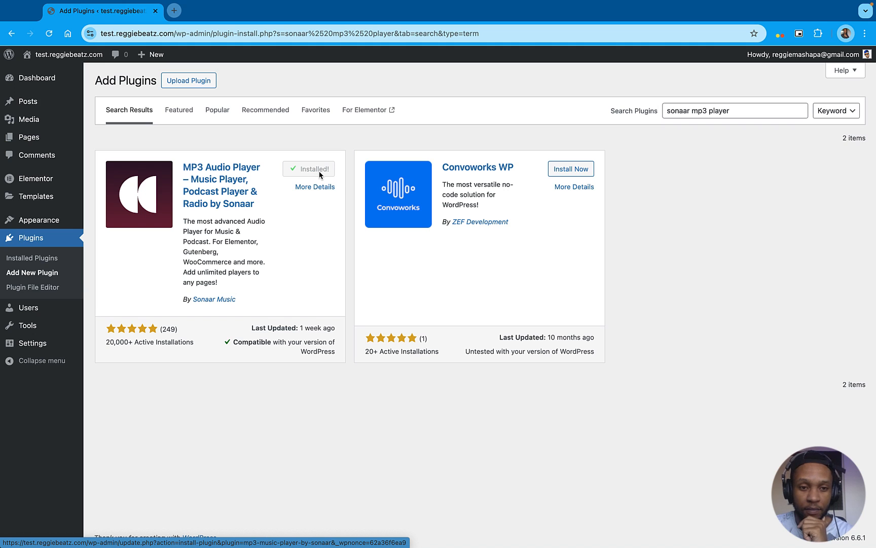
{"action": "left_click", "coordinate": [321, 173]}
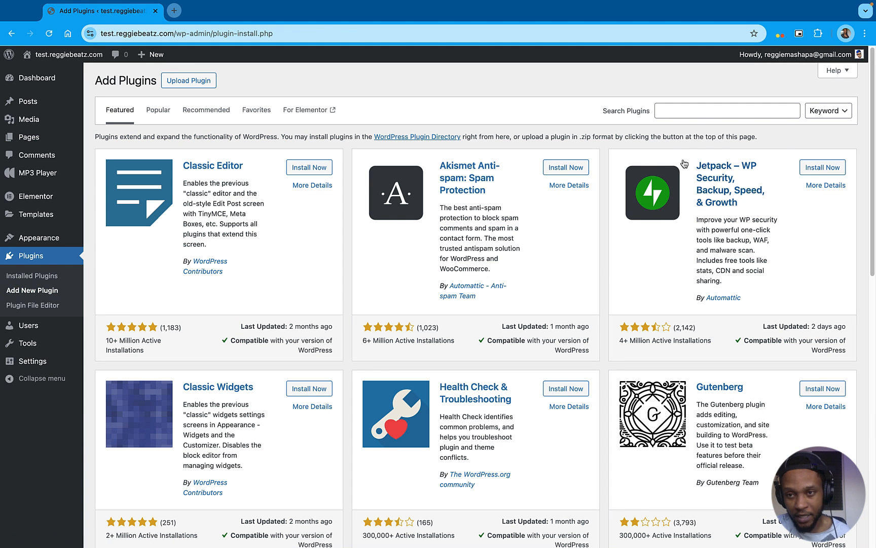
Search the new plugins for "header" and install and activate Elementor Header & Footer Builder
{"action": "left_click", "coordinate": [697, 111]}
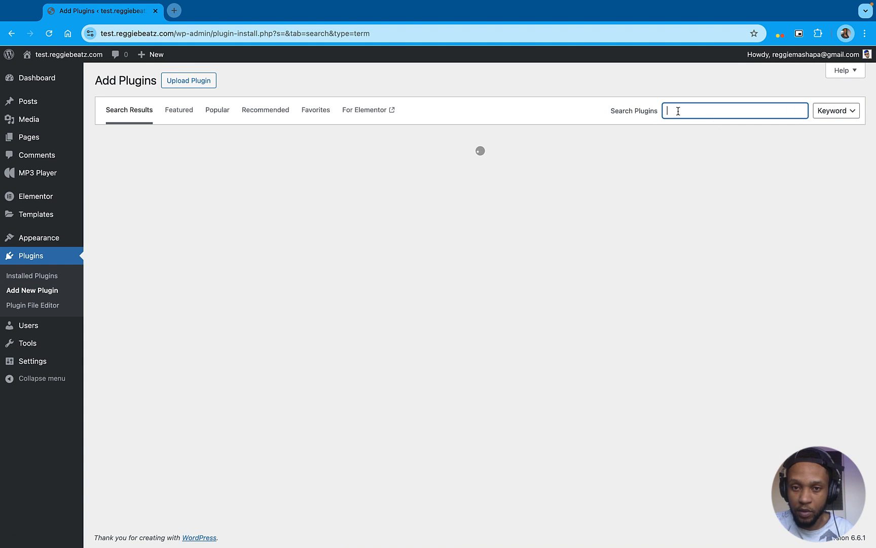
{"action": "type", "text": "header"}
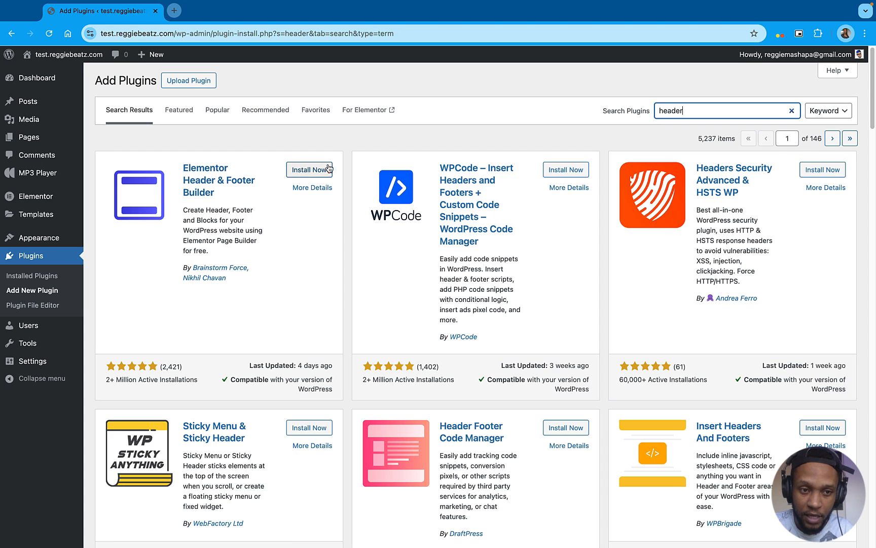
{"action": "left_click", "coordinate": [327, 169]}
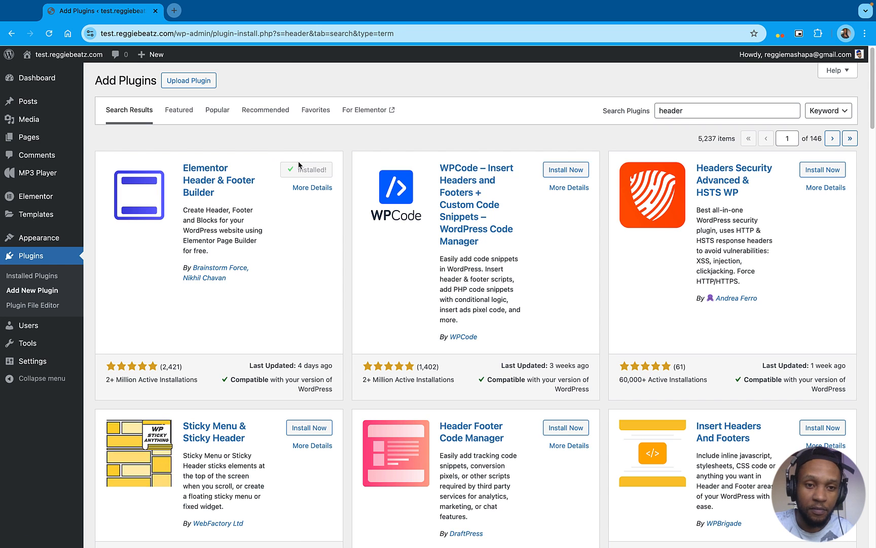
{"action": "left_click", "coordinate": [312, 172]}
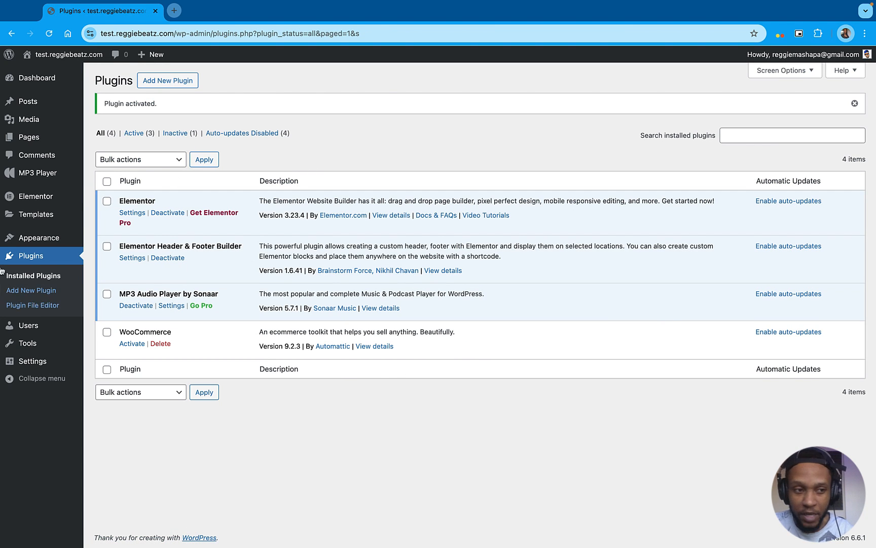
Search the new plugins for "elementskit" and install and activate ElementsKit Elementor addons
{"action": "left_click", "coordinate": [41, 291]}
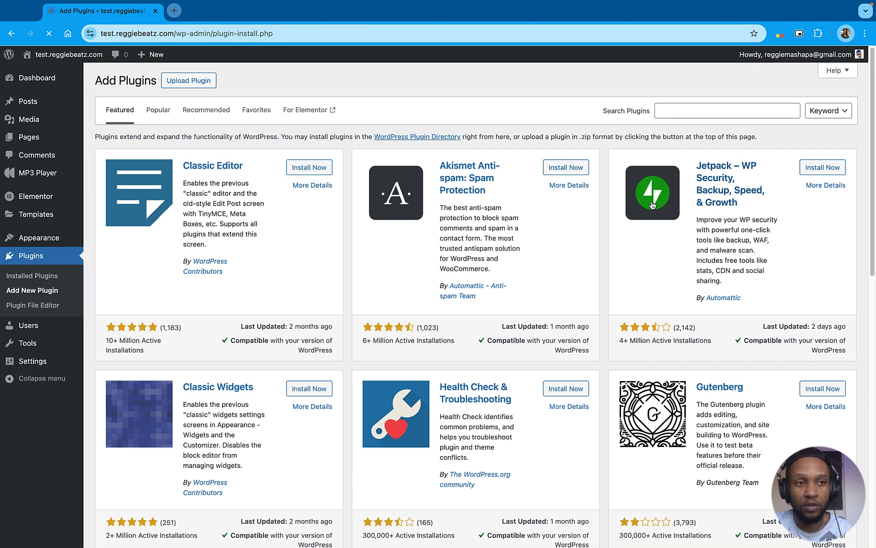
{"action": "left_click", "coordinate": [676, 107]}
{"action": "type", "text": "elem"}
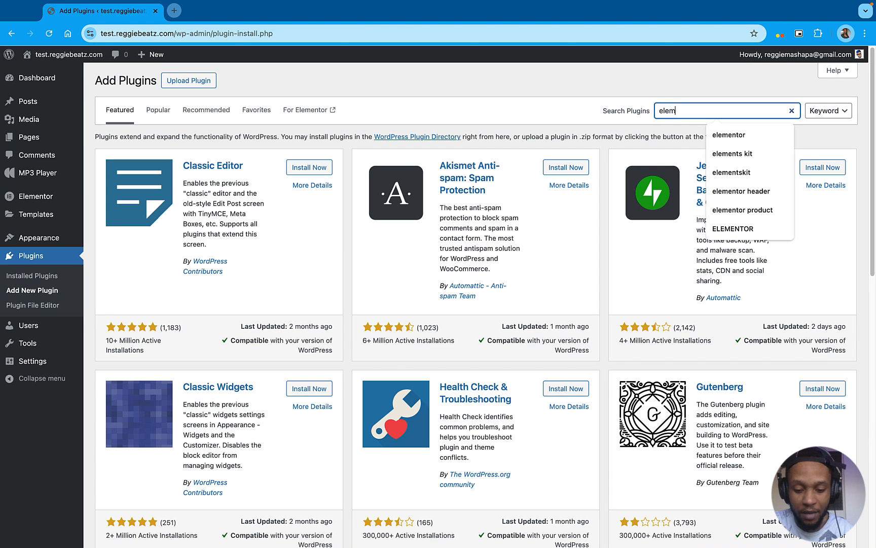
{"action": "type", "text": "entskit"}
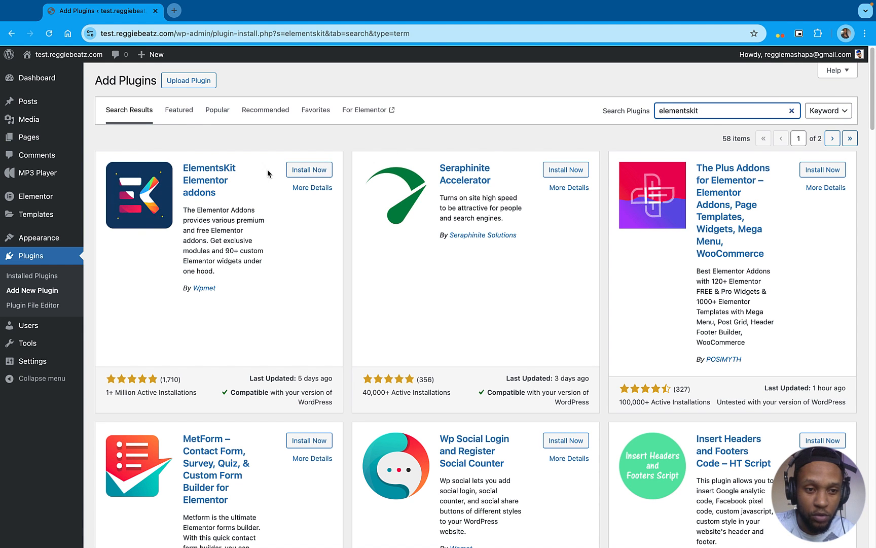
{"action": "left_click", "coordinate": [321, 171]}
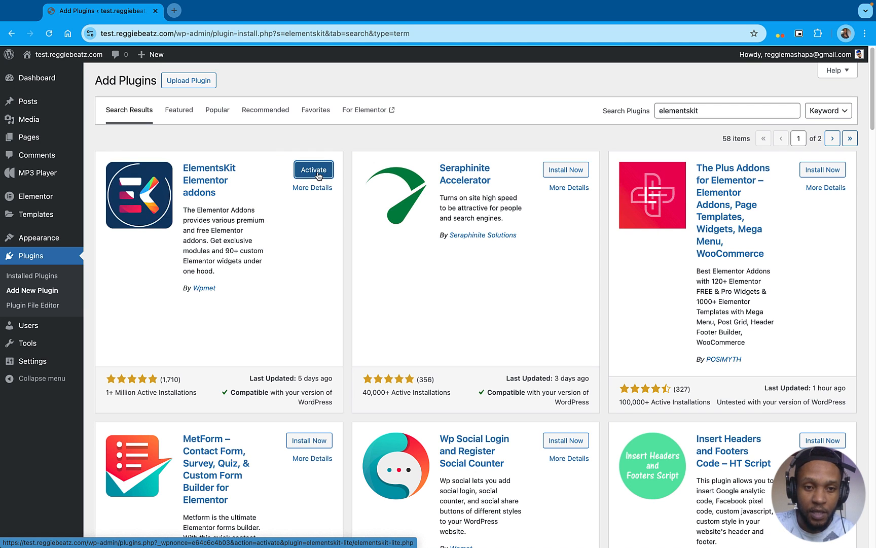
{"action": "left_click", "coordinate": [318, 173]}
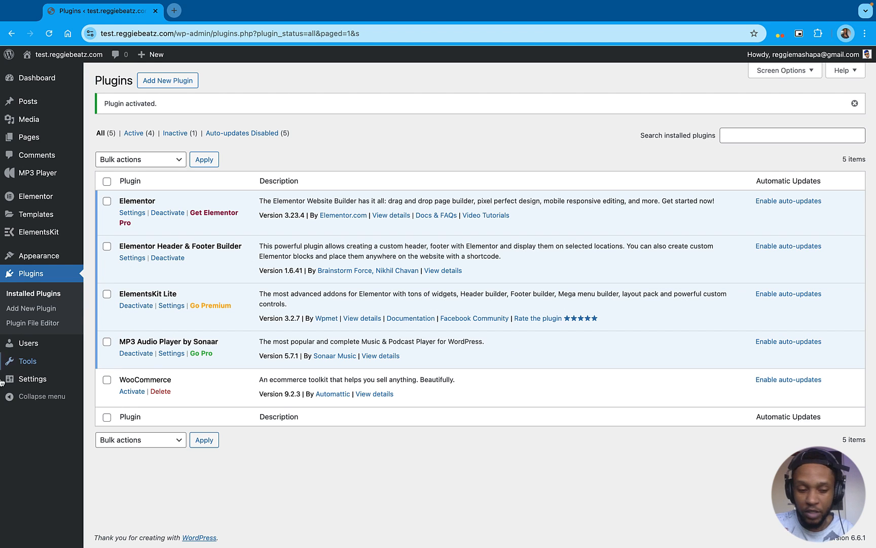
Search the plugins for "woocommerce" and activate the WooCommerce plugin
{"action": "left_click", "coordinate": [172, 87]}
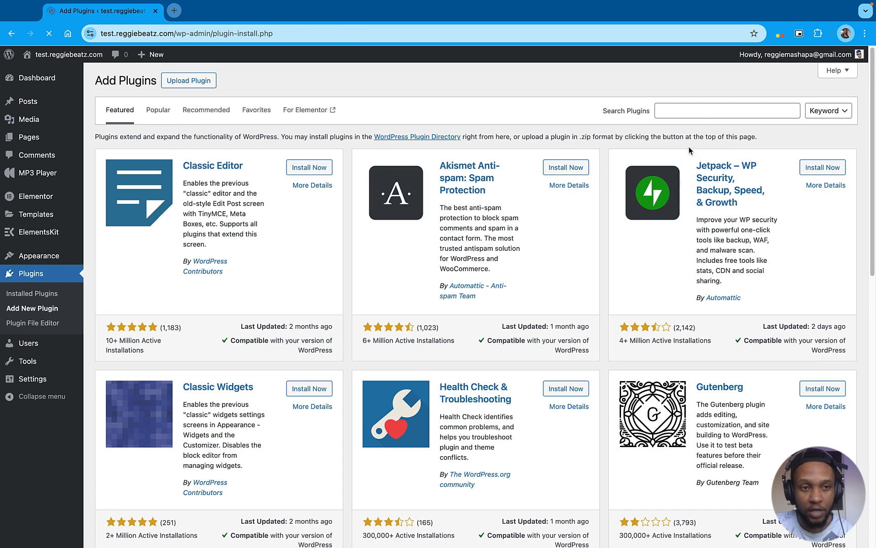
{"action": "left_click", "coordinate": [704, 111]}
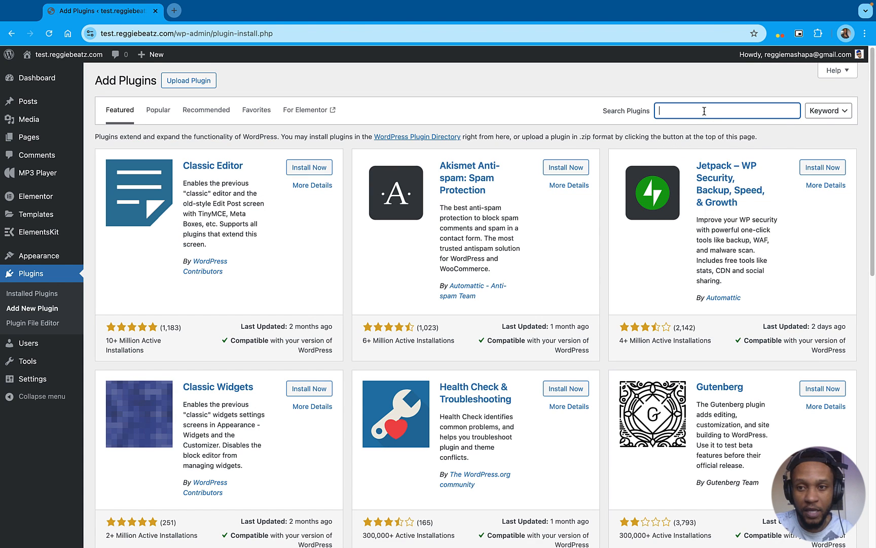
{"action": "type", "text": "woo"}
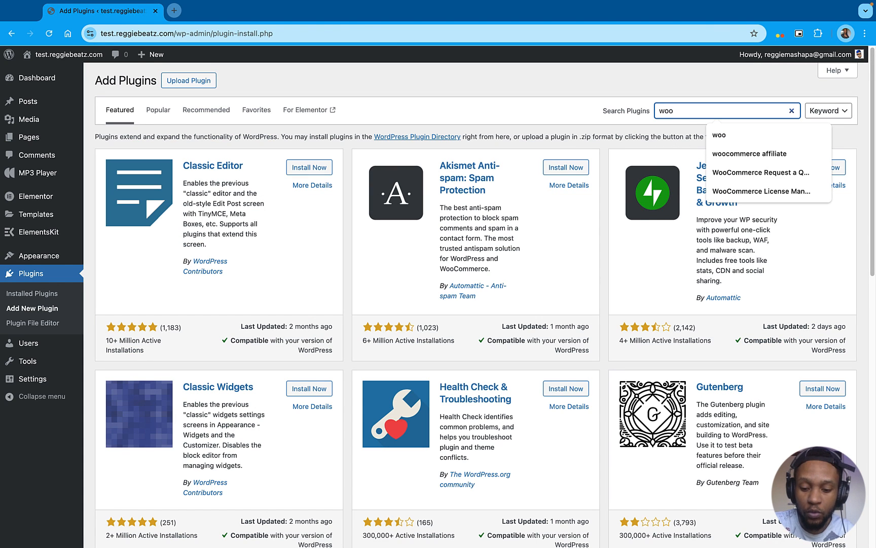
{"action": "type", "text": "commerce"}
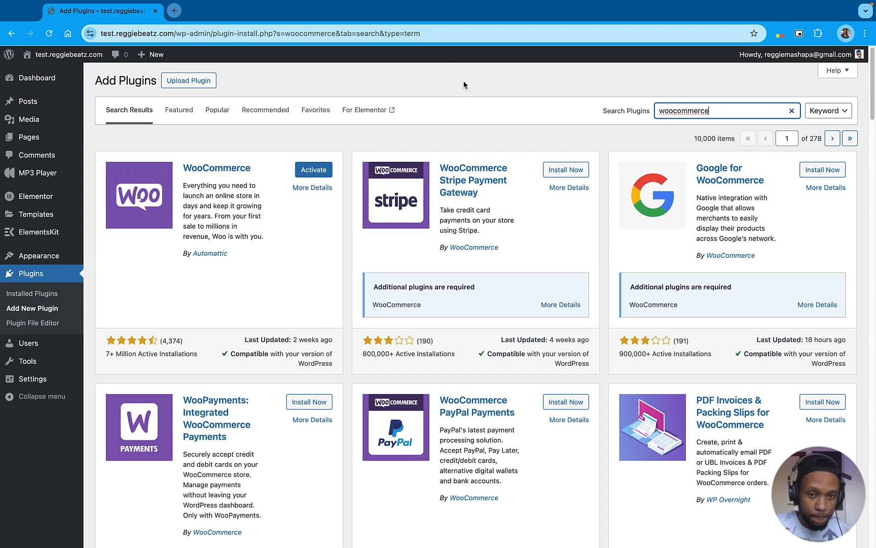
{"action": "left_click", "coordinate": [318, 172]}
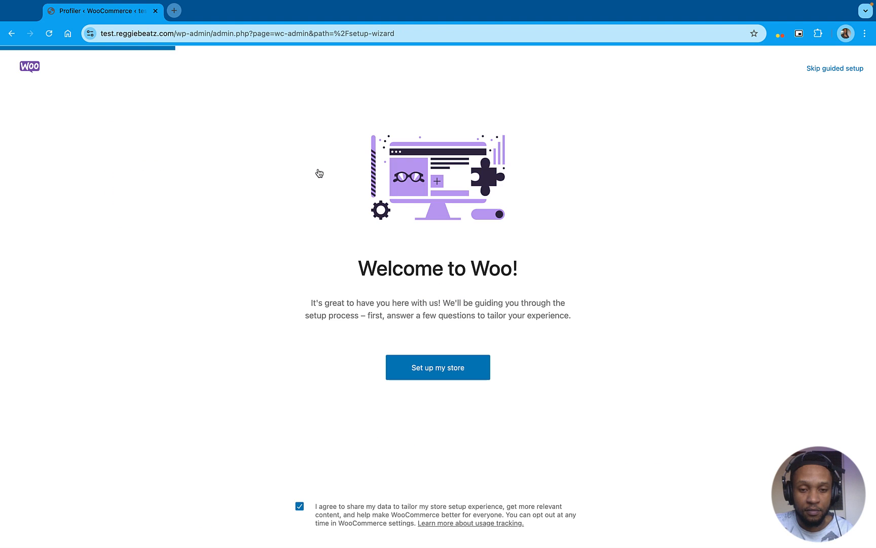
Skip WooCommerce's guided setup, set the business location to South Africa — Free State and continue to the store
{"action": "left_click", "coordinate": [808, 71]}
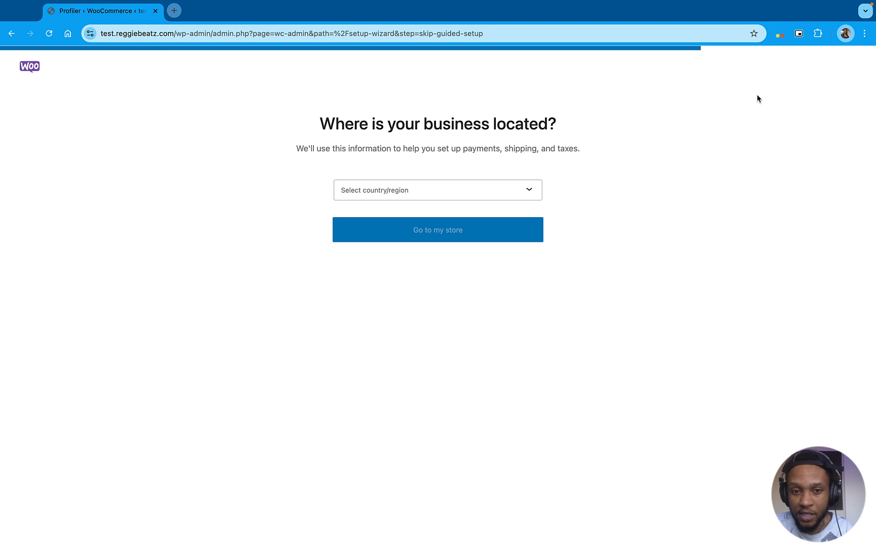
{"action": "left_click", "coordinate": [502, 192]}
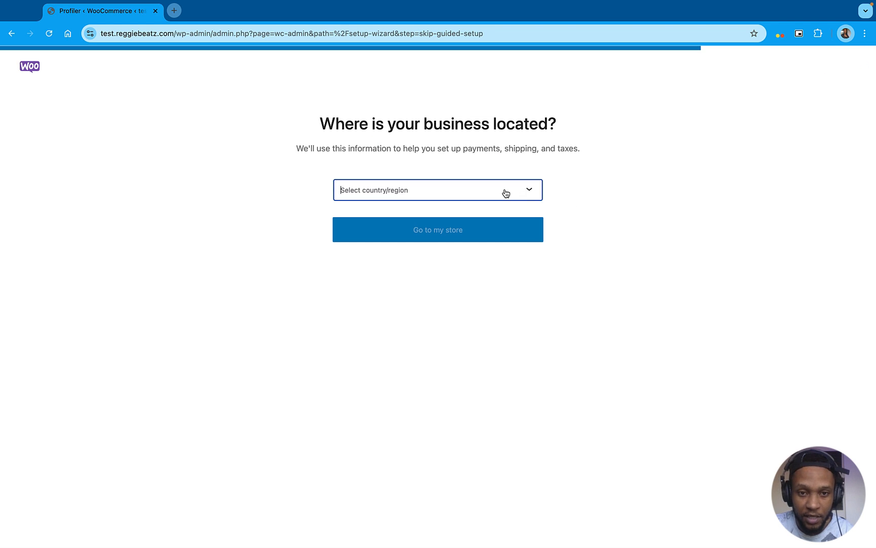
{"action": "type", "text": "south"}
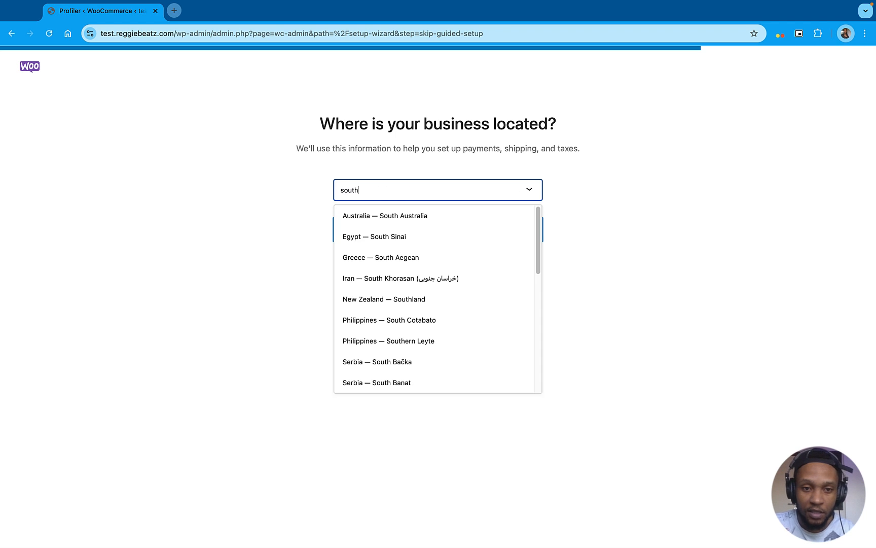
{"action": "type", "text": " africa"}
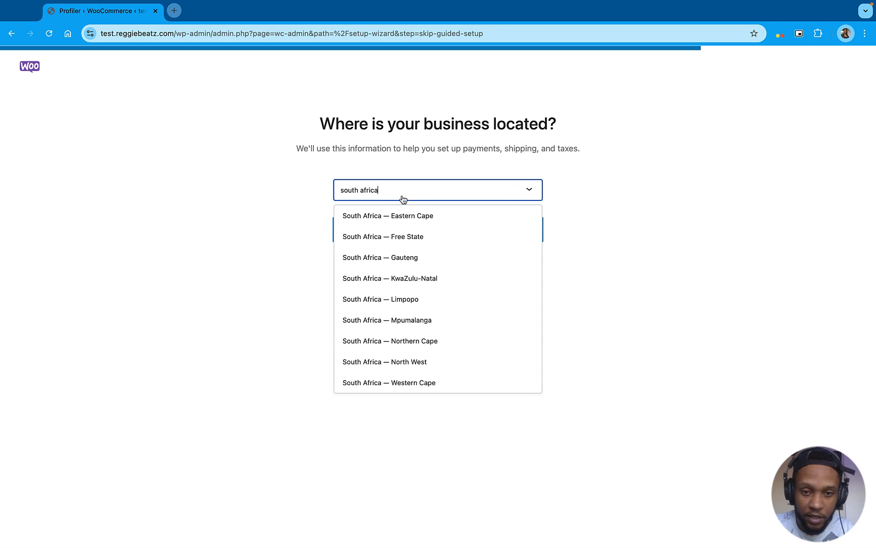
{"action": "left_click", "coordinate": [423, 237]}
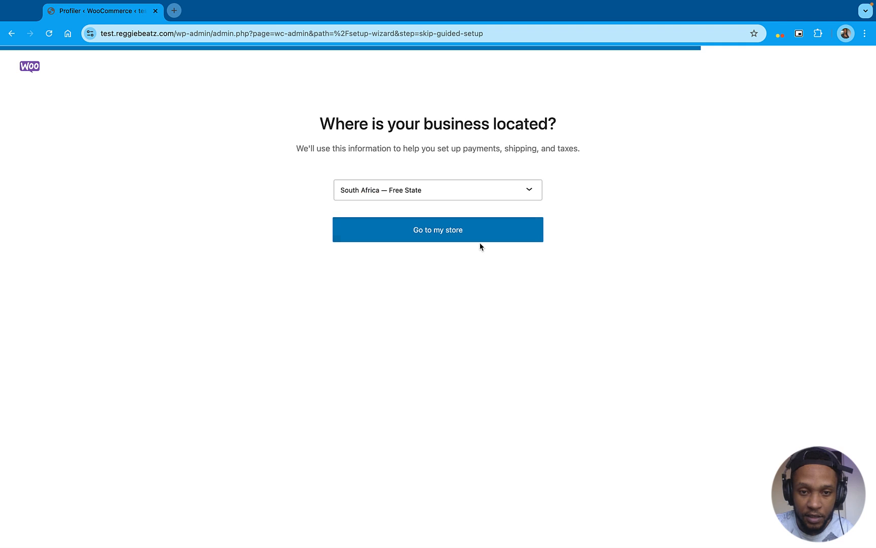
{"action": "left_click", "coordinate": [480, 239]}
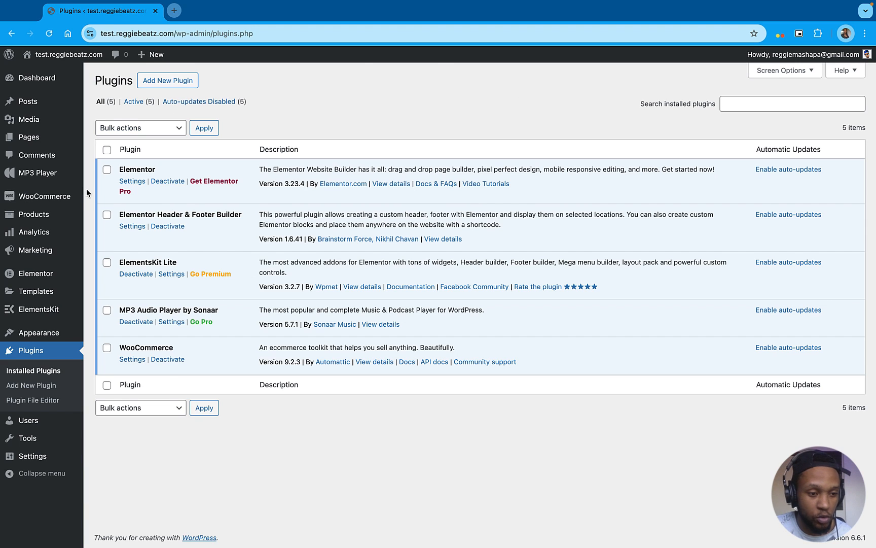
Add a new template in Elementor Header & Footer Builder, skip its introductory questionnaire and title the template "Header"
{"action": "mouse_move", "coordinate": [47, 338]}
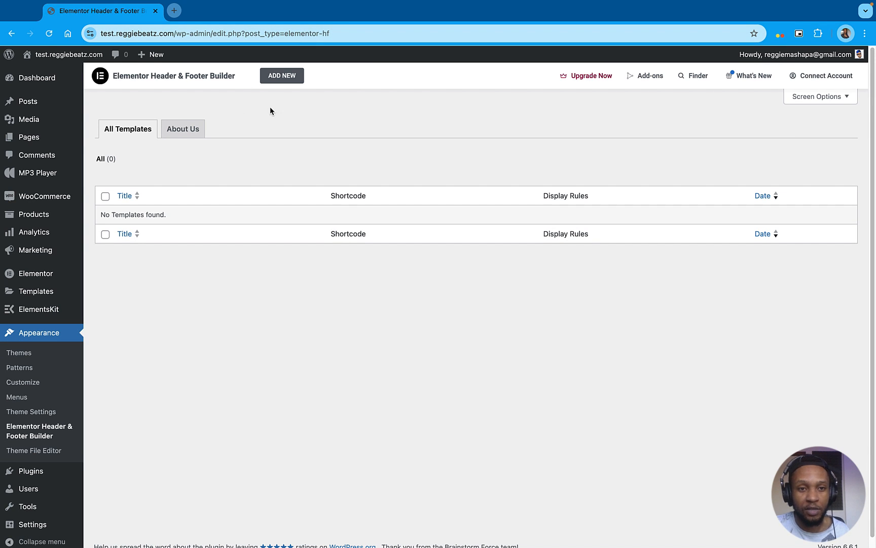
{"action": "left_click", "coordinate": [285, 76]}
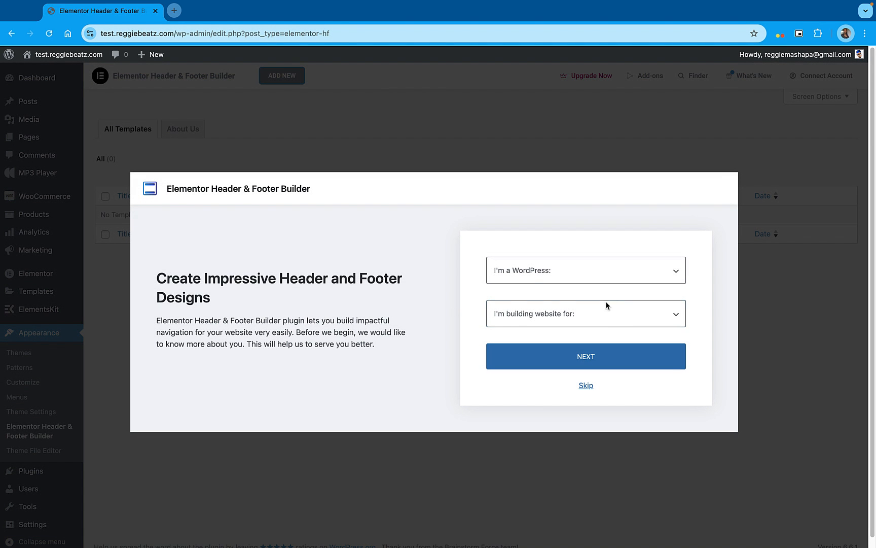
{"action": "left_click", "coordinate": [586, 386]}
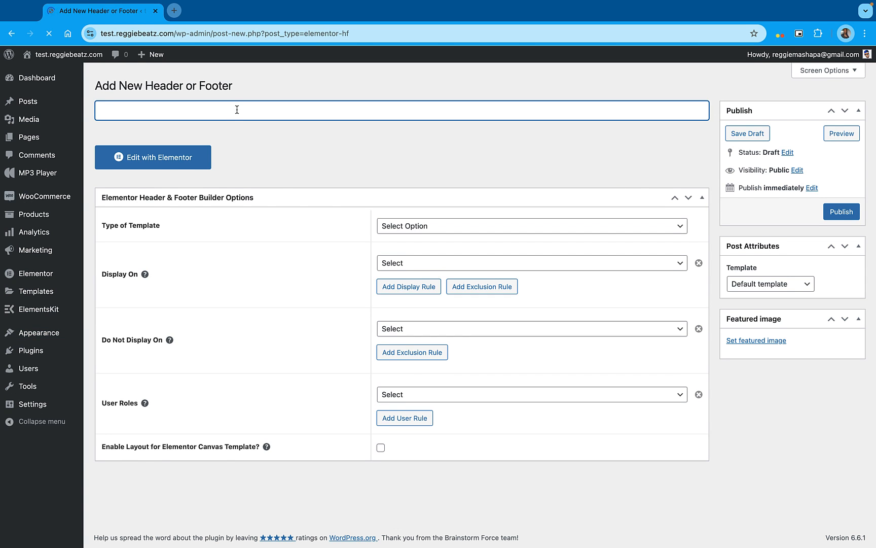
{"action": "type", "text": "Header"}
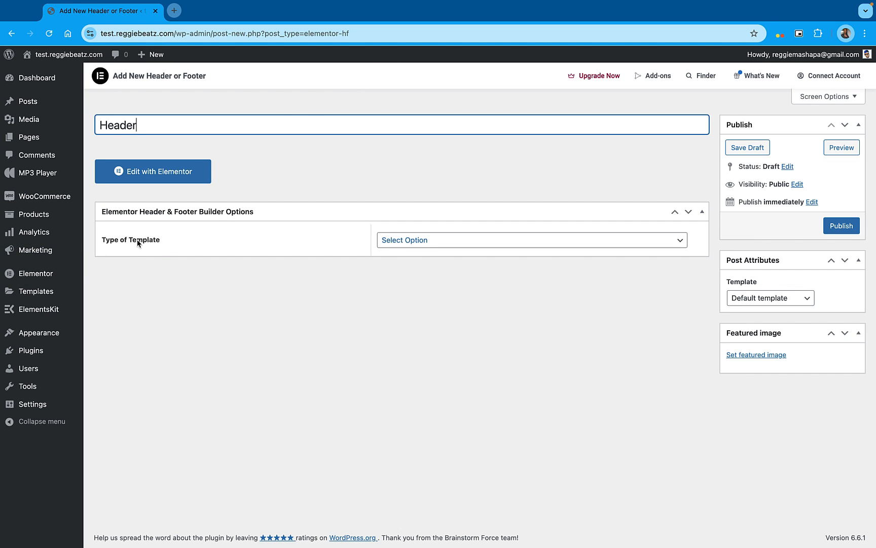
Set the template type to Header, display it on the Entire Website and publish it
{"action": "left_click", "coordinate": [420, 243]}
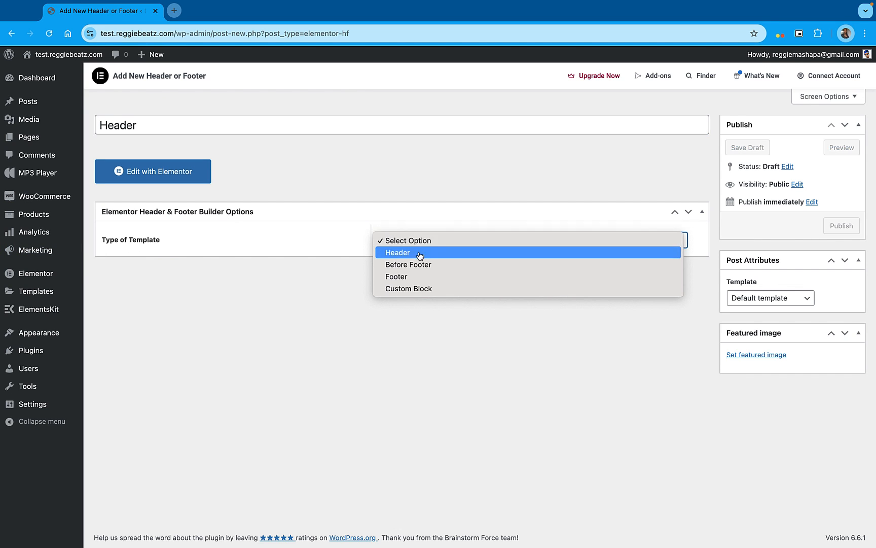
{"action": "left_click", "coordinate": [420, 253]}
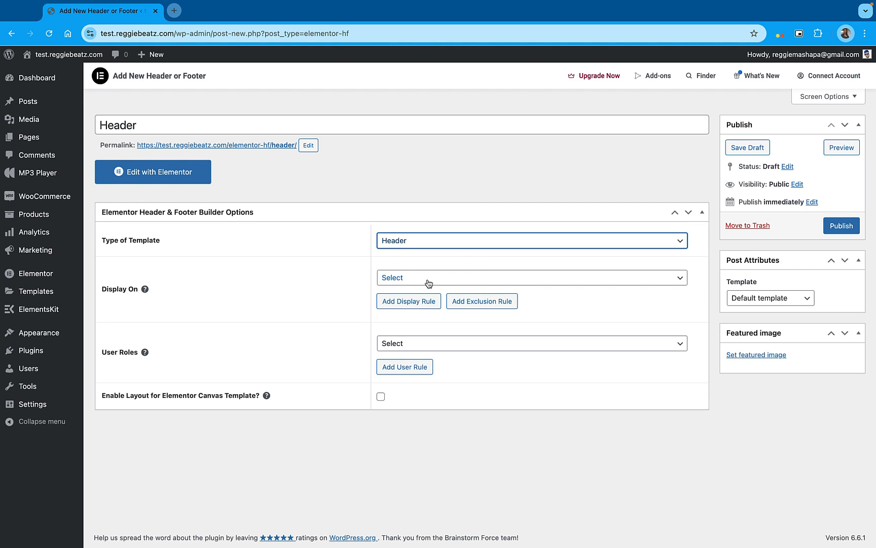
{"action": "left_click", "coordinate": [435, 278]}
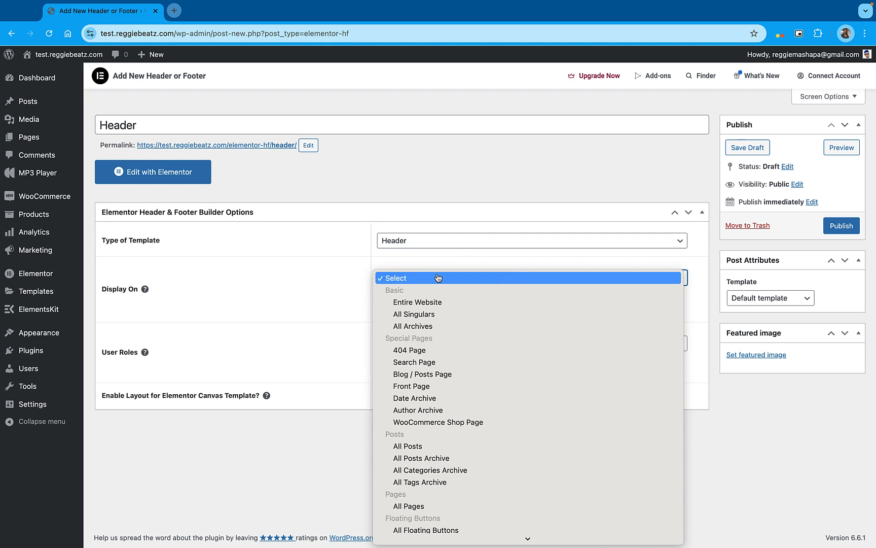
{"action": "left_click", "coordinate": [412, 303]}
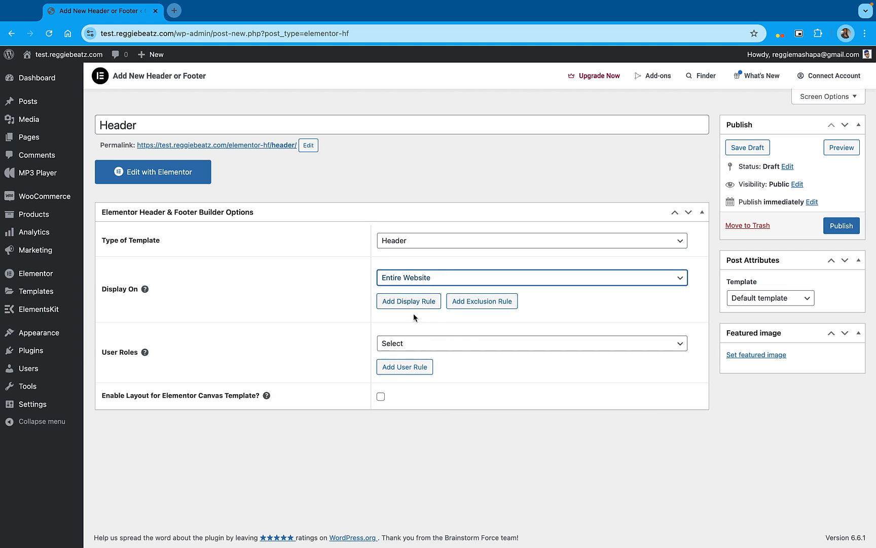
{"action": "left_click", "coordinate": [851, 228]}
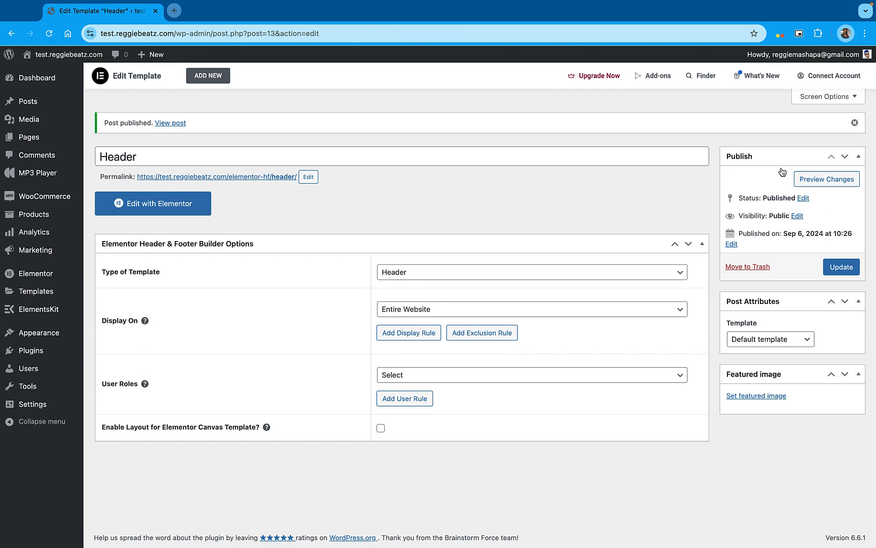
Open the Header template in Elementor, set the global Text color to #FFFFFF in the site settings and save
{"action": "left_click", "coordinate": [166, 208]}
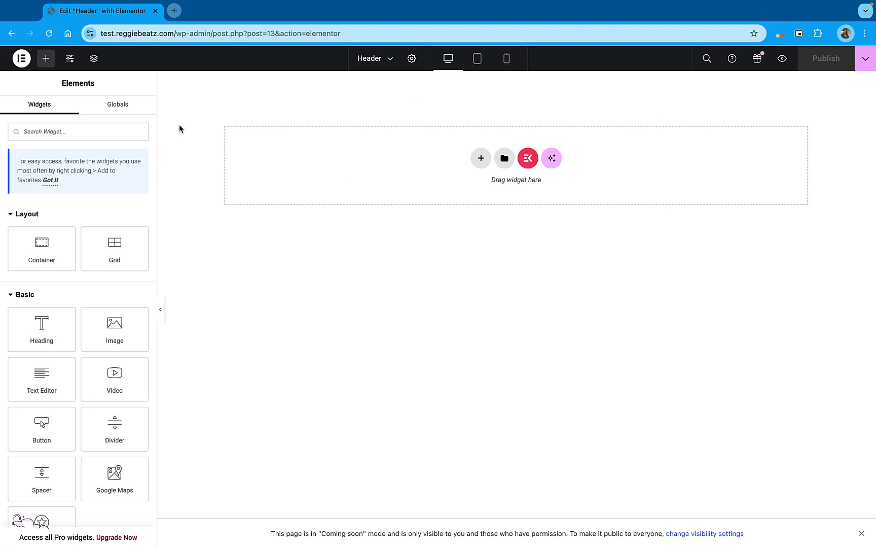
{"action": "left_click", "coordinate": [72, 63]}
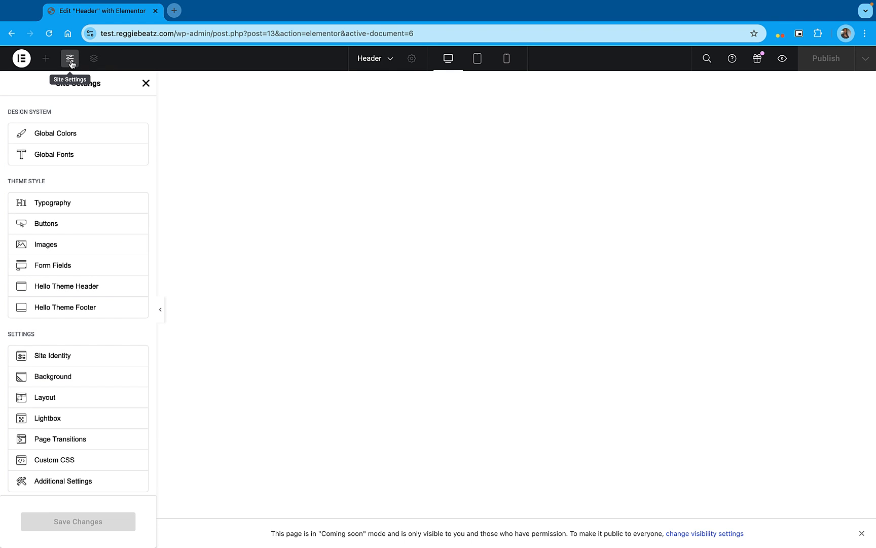
{"action": "left_click", "coordinate": [43, 134]}
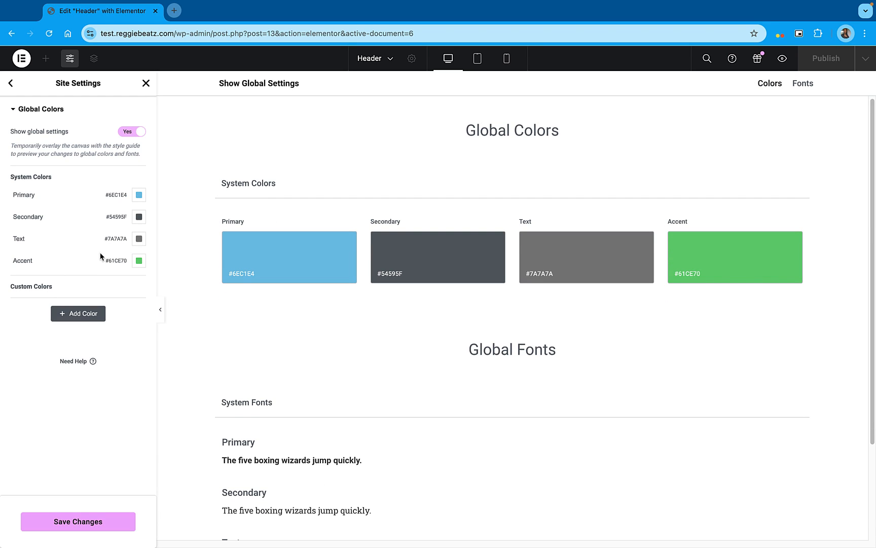
{"action": "left_click", "coordinate": [139, 239]}
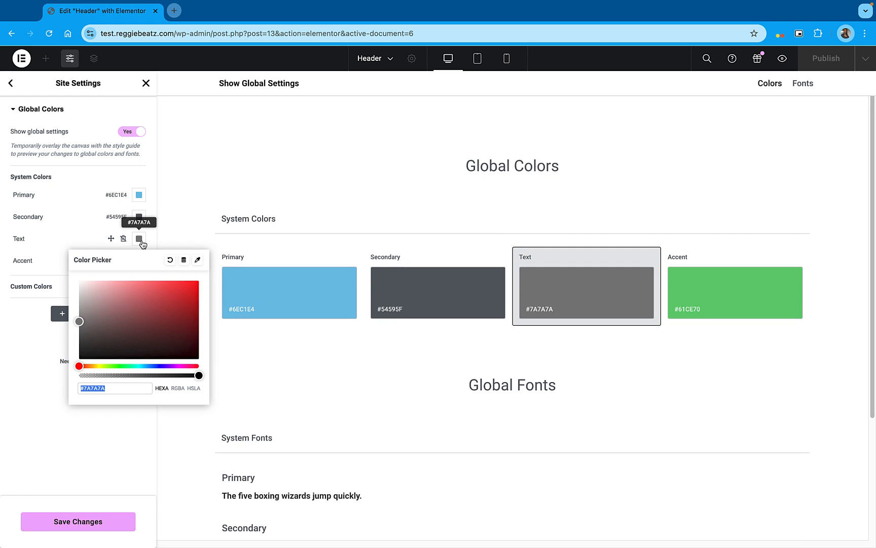
{"action": "left_click_drag", "start_coordinate": [110, 319], "coordinate": [67, 274]}
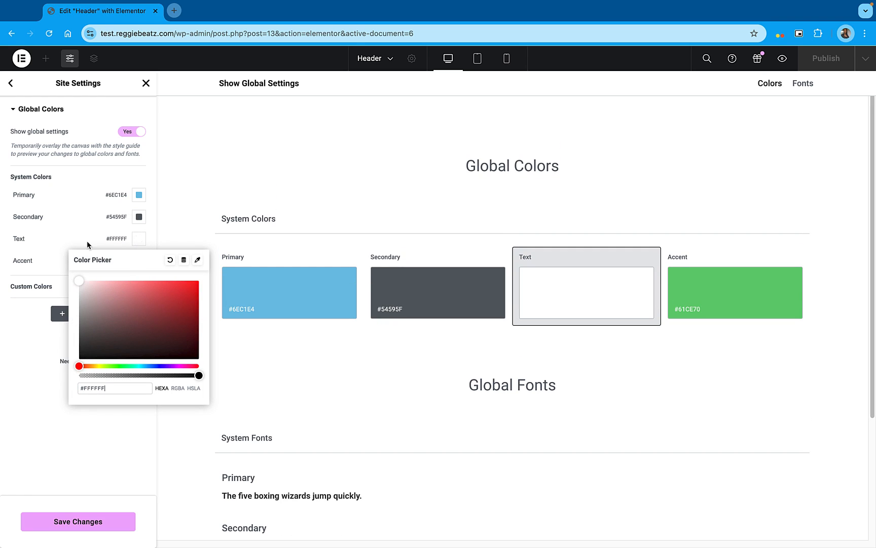
{"action": "left_click", "coordinate": [83, 204]}
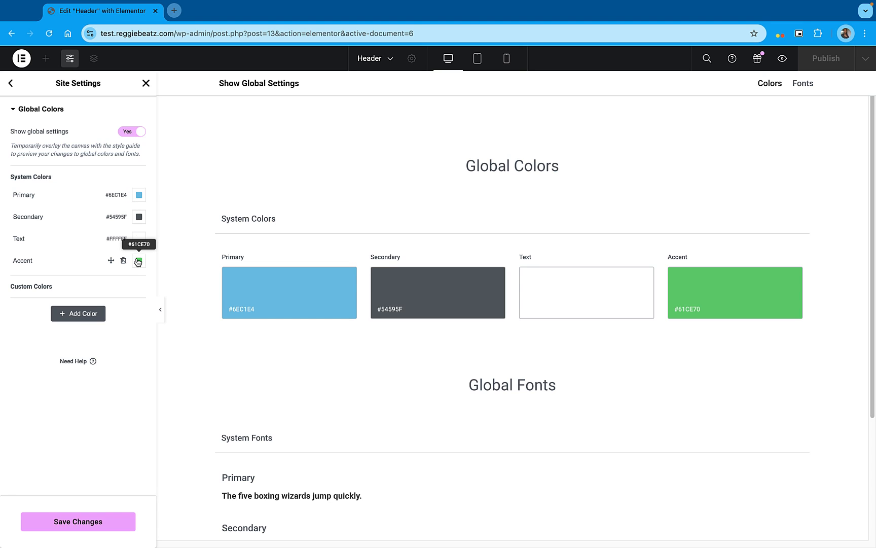
{"action": "left_click", "coordinate": [21, 109]}
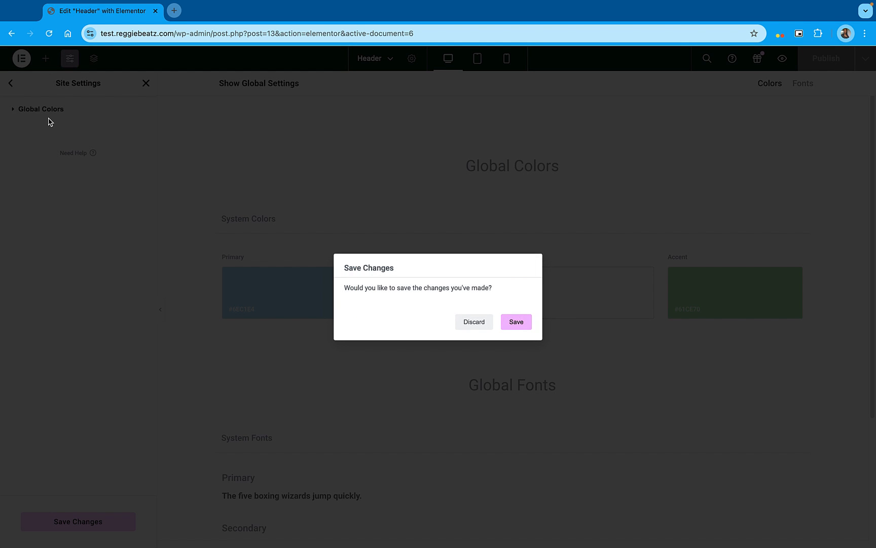
{"action": "left_click", "coordinate": [517, 322]}
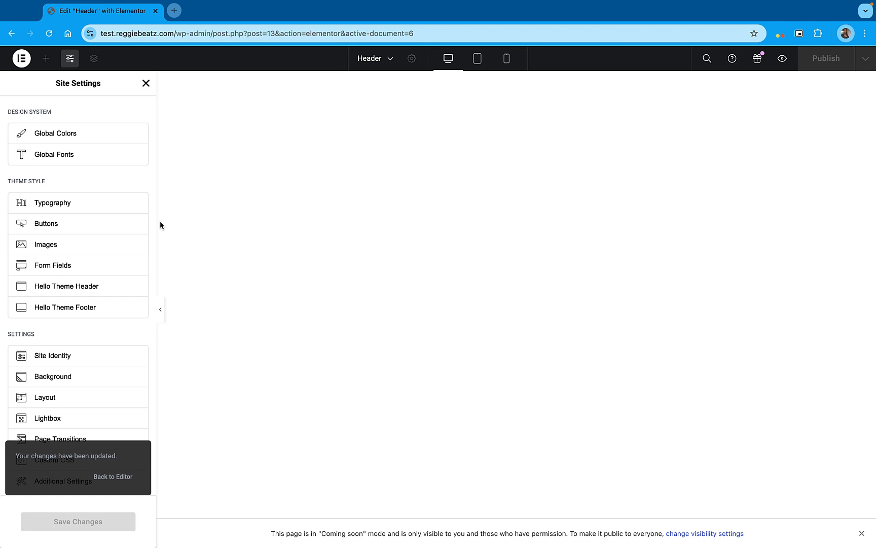
Give the site background the classic type with a black color
{"action": "scroll", "coordinate": [45, 185], "scroll_direction": "down", "scroll_amount": 1}
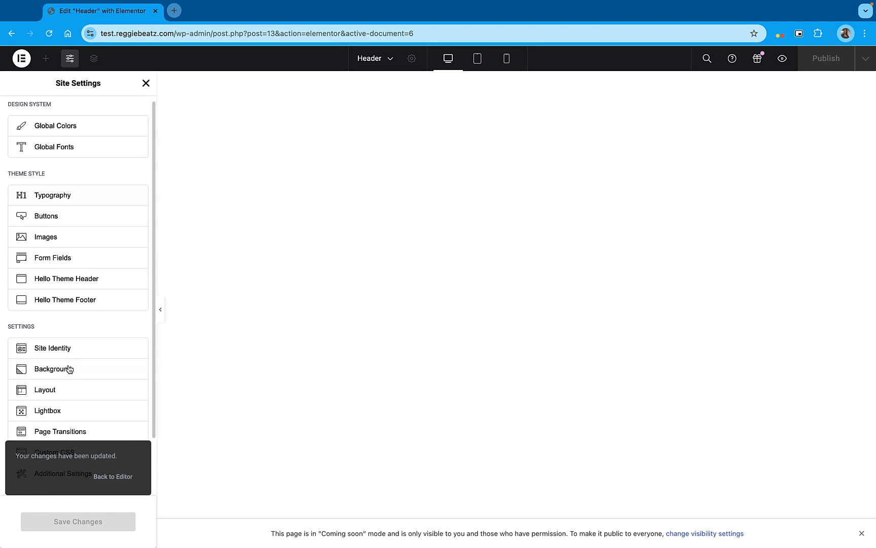
{"action": "left_click", "coordinate": [95, 375]}
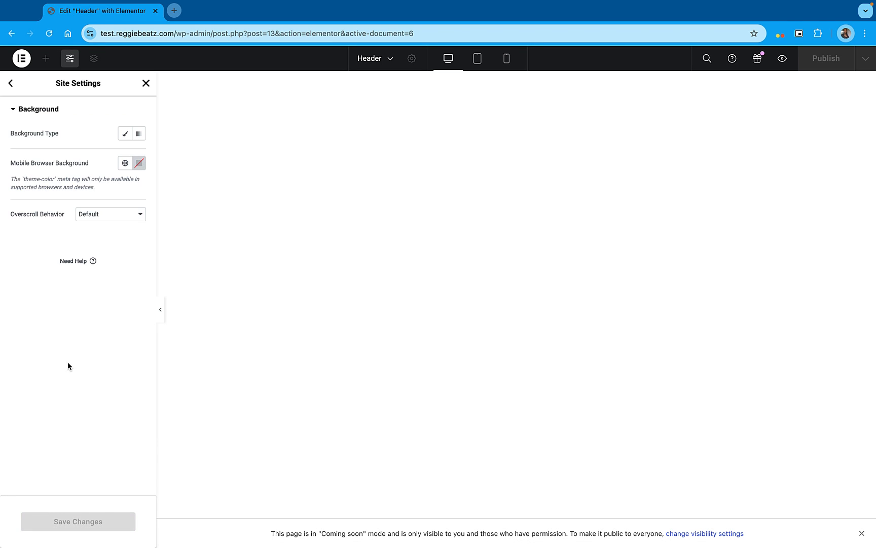
{"action": "left_click", "coordinate": [126, 135]}
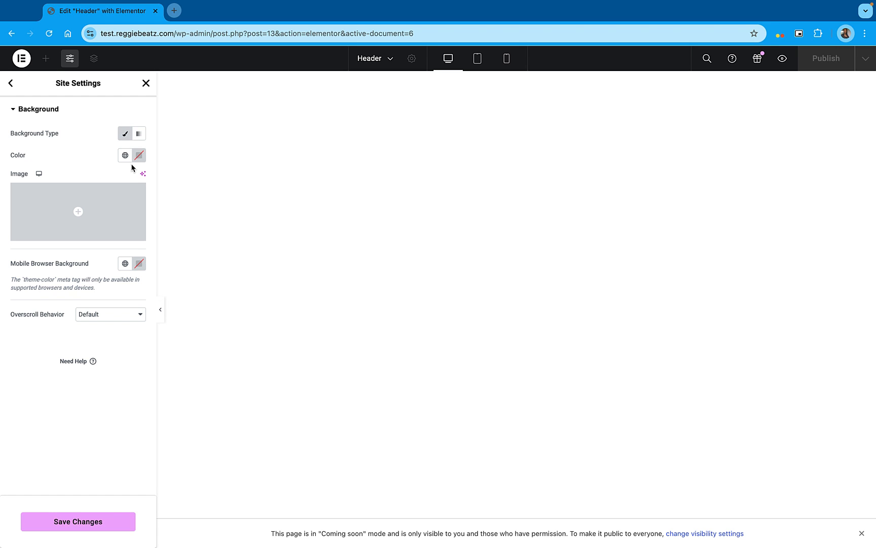
{"action": "left_click", "coordinate": [126, 156]}
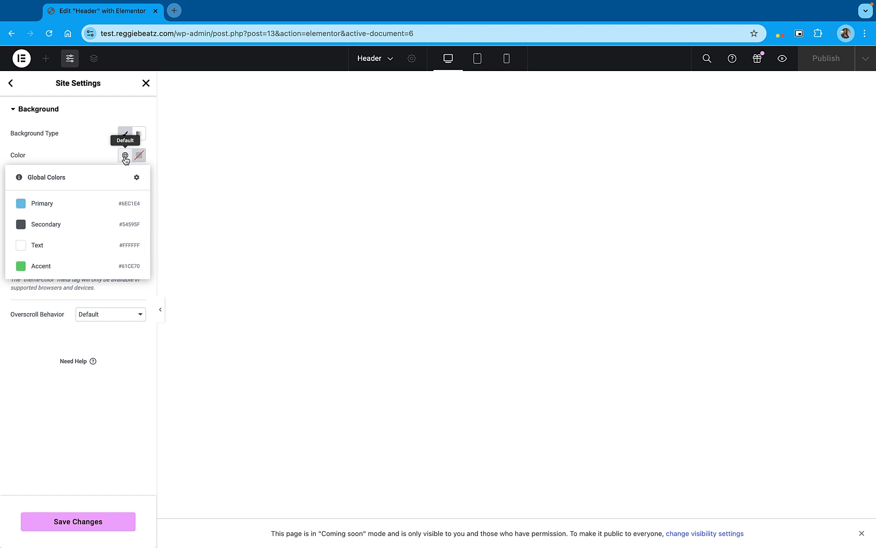
{"action": "left_click", "coordinate": [125, 158]}
{"action": "left_click", "coordinate": [138, 155]}
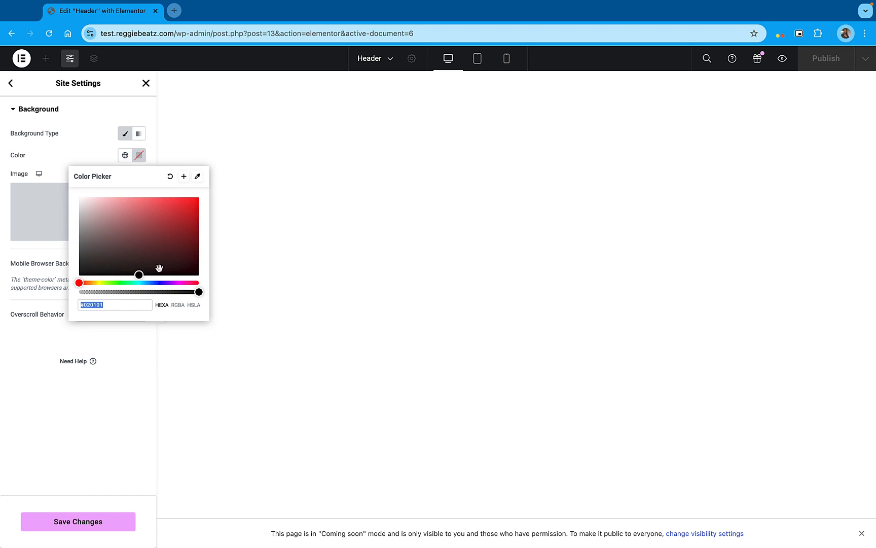
{"action": "left_click_drag", "start_coordinate": [178, 247], "coordinate": [48, 287]}
{"action": "left_click", "coordinate": [31, 356]}
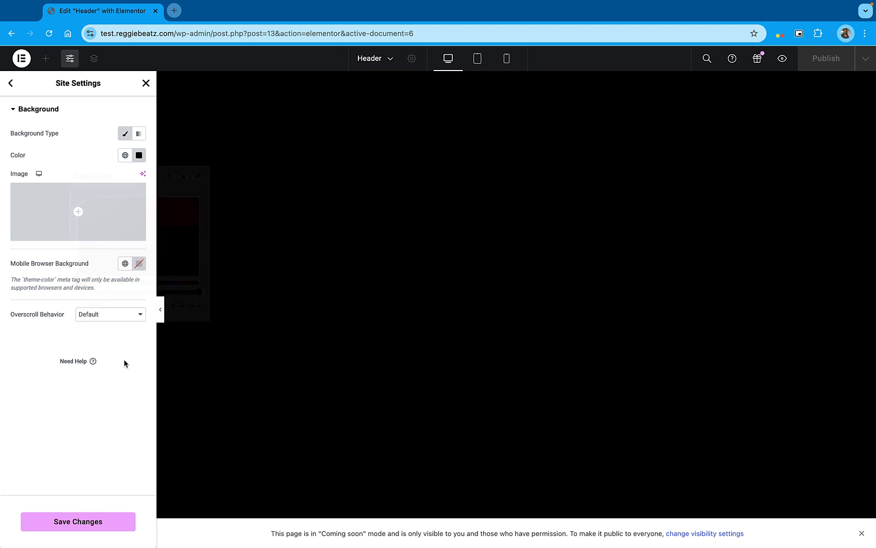
Set the mobile browser background to black, save the site settings and return to the header's editor
{"action": "left_click", "coordinate": [139, 264]}
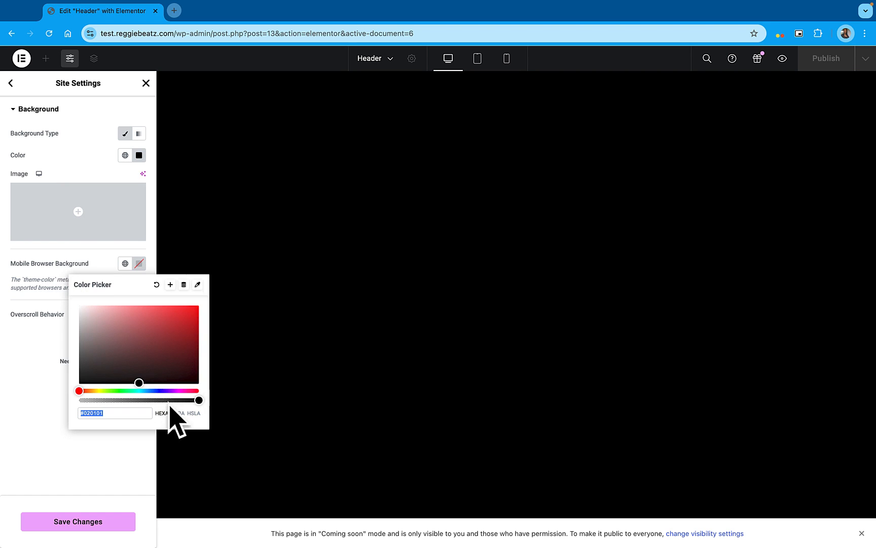
{"action": "left_click_drag", "start_coordinate": [121, 358], "coordinate": [31, 404]}
{"action": "left_click", "coordinate": [52, 502]}
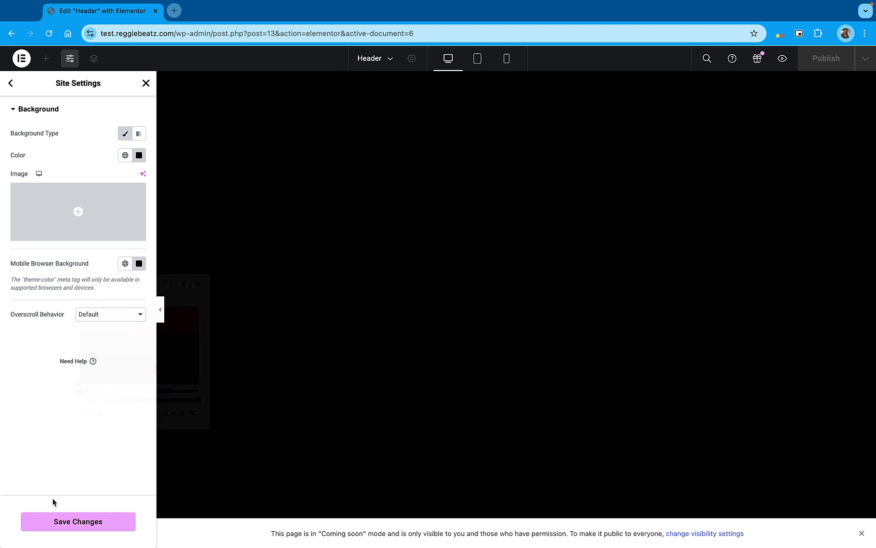
{"action": "left_click", "coordinate": [89, 525]}
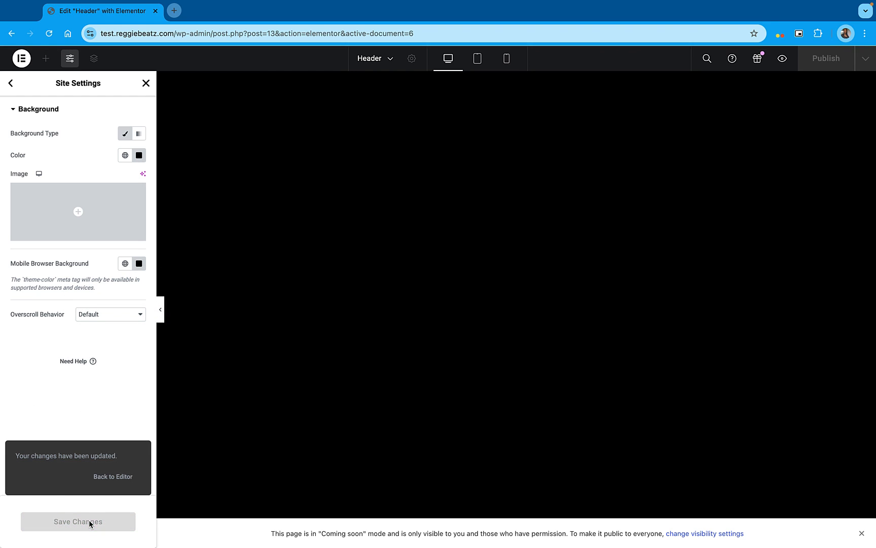
{"action": "left_click", "coordinate": [148, 88]}
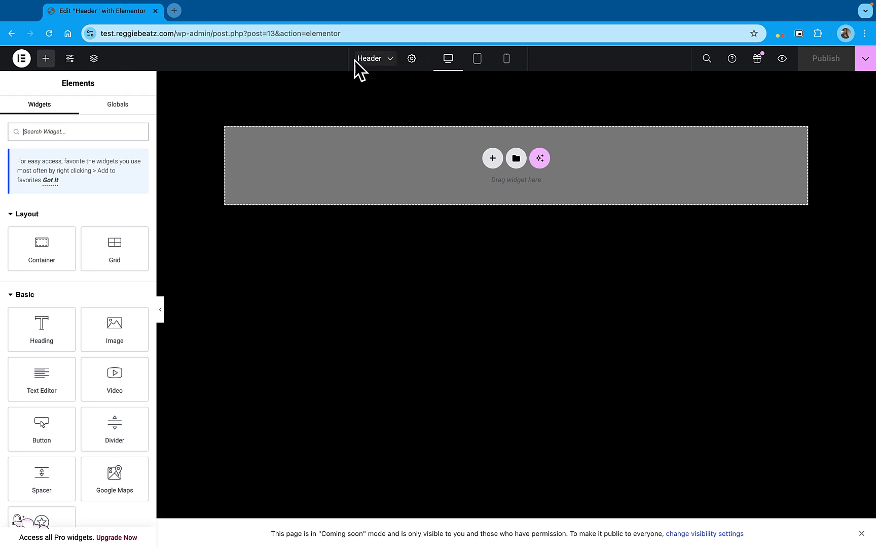
{"action": "left_click", "coordinate": [391, 61]}
{"action": "left_click", "coordinate": [391, 60]}
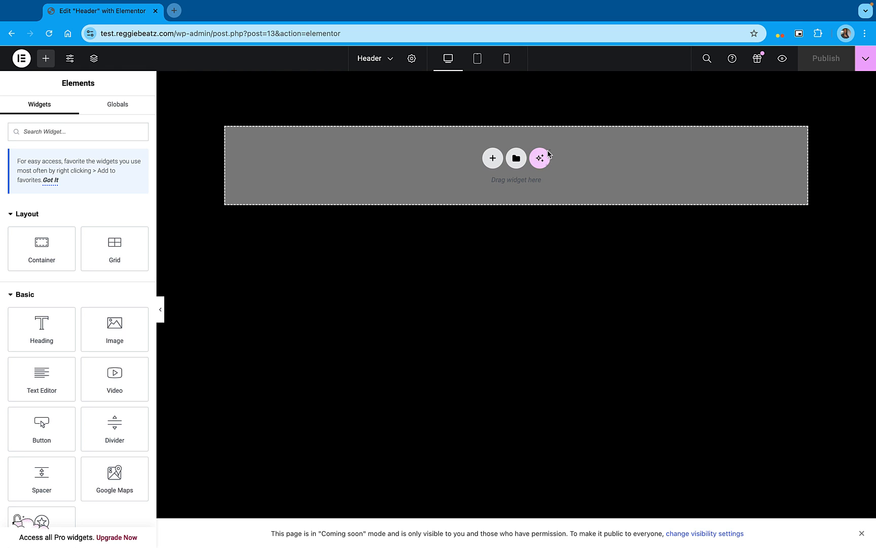
Duplicate the header editor's browser tab and exit Elementor to the WordPress dashboard in the copy
{"action": "right_click", "coordinate": [121, 15]}
{"action": "left_click", "coordinate": [148, 86]}
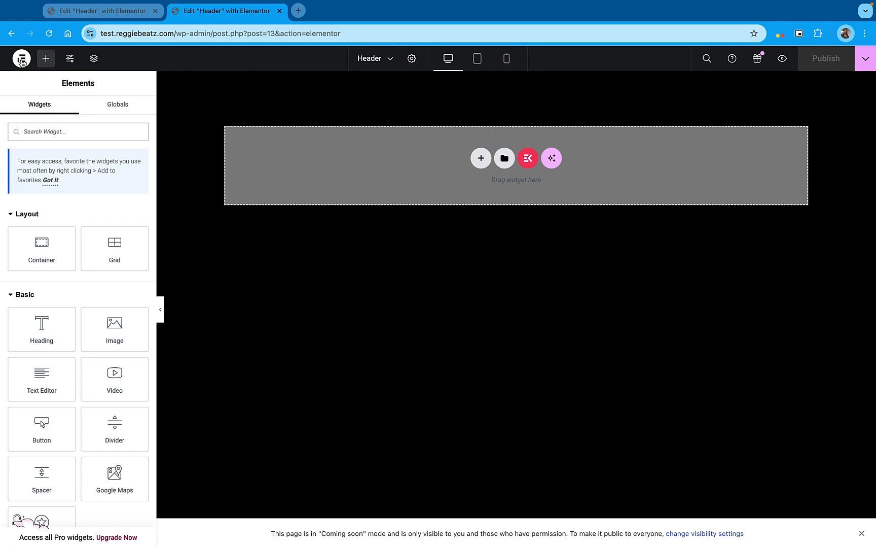
{"action": "left_click", "coordinate": [20, 60]}
{"action": "left_click", "coordinate": [86, 164]}
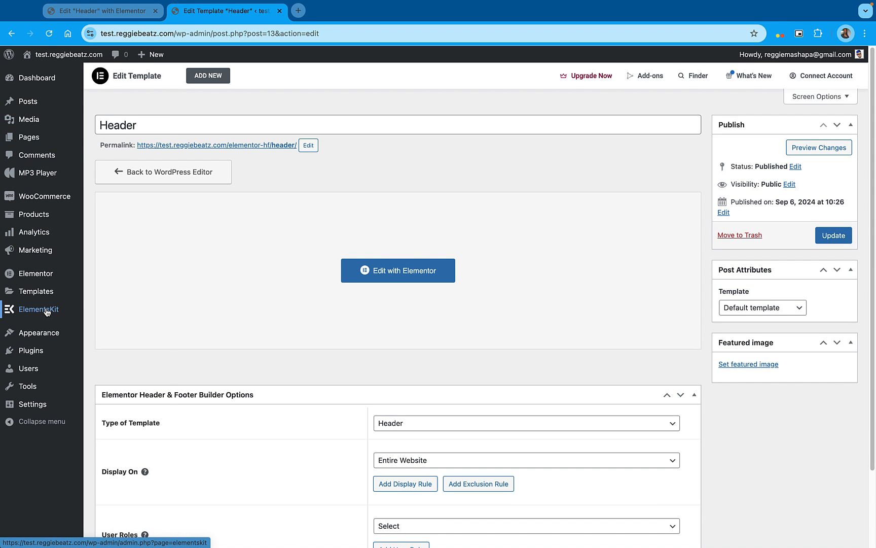
Start the ElementsKit setup, choose the Advanced configuration and continue to the sign-up page
{"action": "mouse_move", "coordinate": [41, 313]}
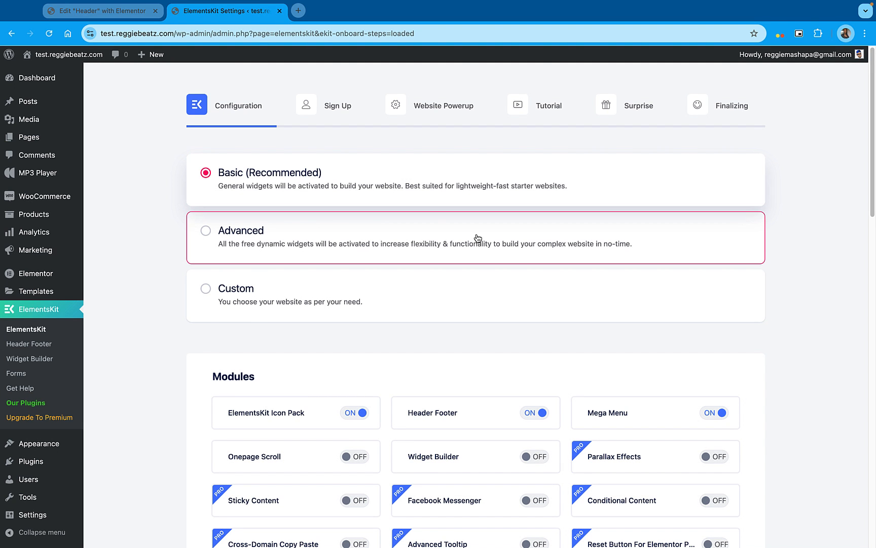
{"action": "left_click", "coordinate": [381, 243]}
{"action": "scroll", "coordinate": [381, 243], "scroll_direction": "down", "scroll_amount": 20}
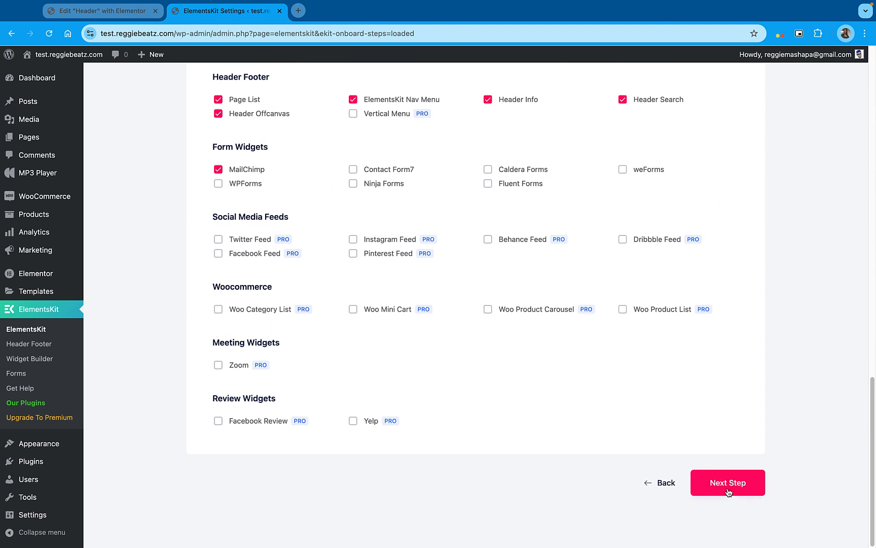
{"action": "left_click", "coordinate": [738, 484]}
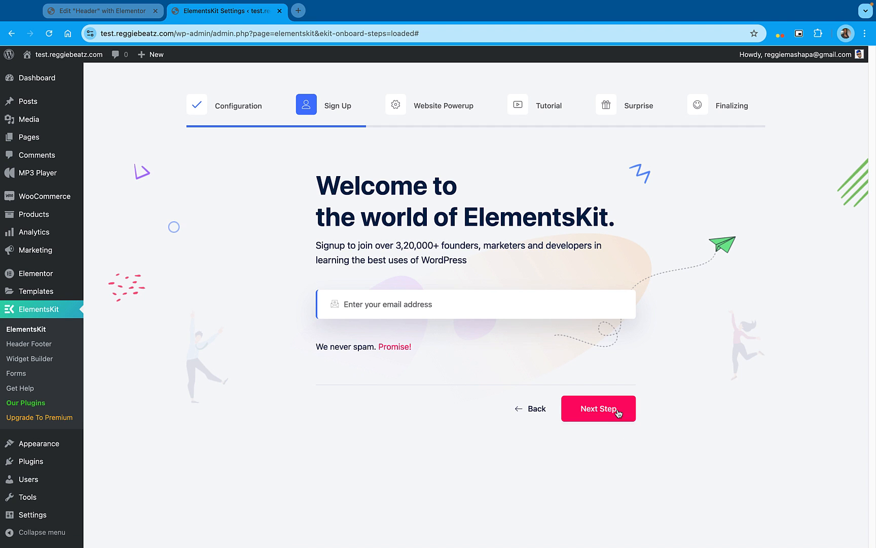
Skip the e-mail sign-up, continue through the remaining ElementsKit setup pages to Finalizing and save the changes
{"action": "left_click", "coordinate": [618, 412]}
{"action": "left_click", "coordinate": [698, 483]}
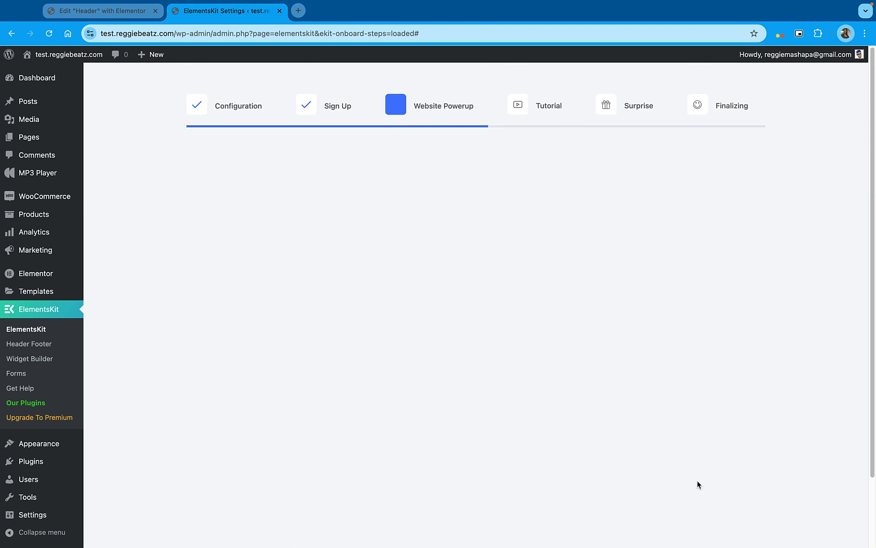
{"action": "scroll", "coordinate": [698, 483], "scroll_direction": "down", "scroll_amount": 3}
{"action": "left_click", "coordinate": [685, 483]}
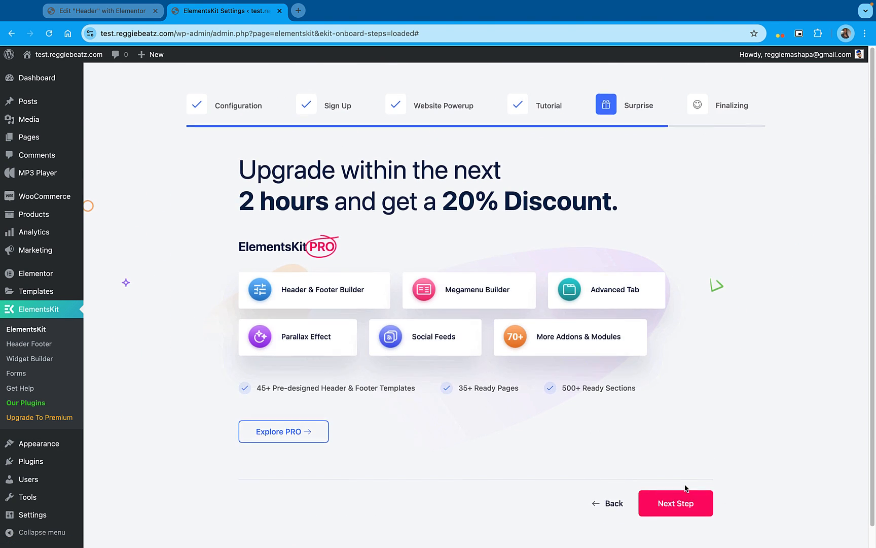
{"action": "scroll", "coordinate": [686, 482], "scroll_direction": "down", "scroll_amount": 1}
{"action": "left_click", "coordinate": [686, 479]}
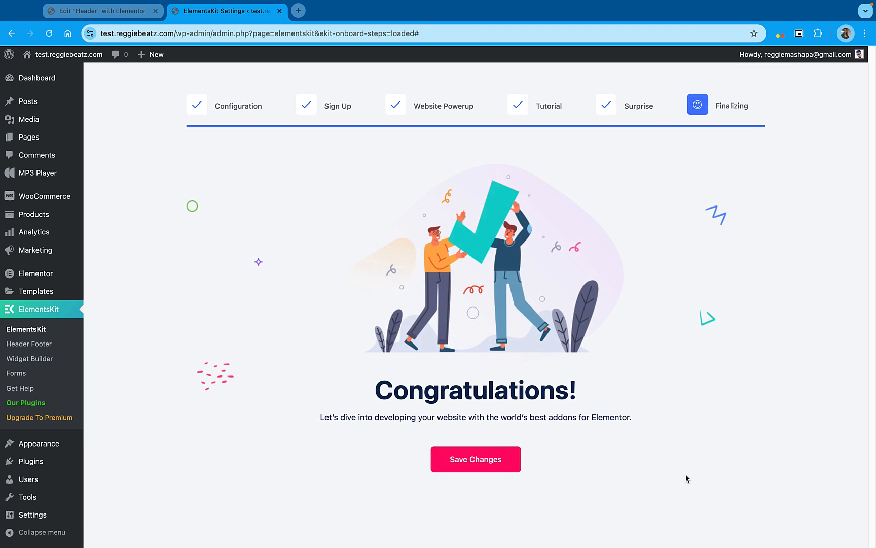
{"action": "left_click", "coordinate": [495, 459]}
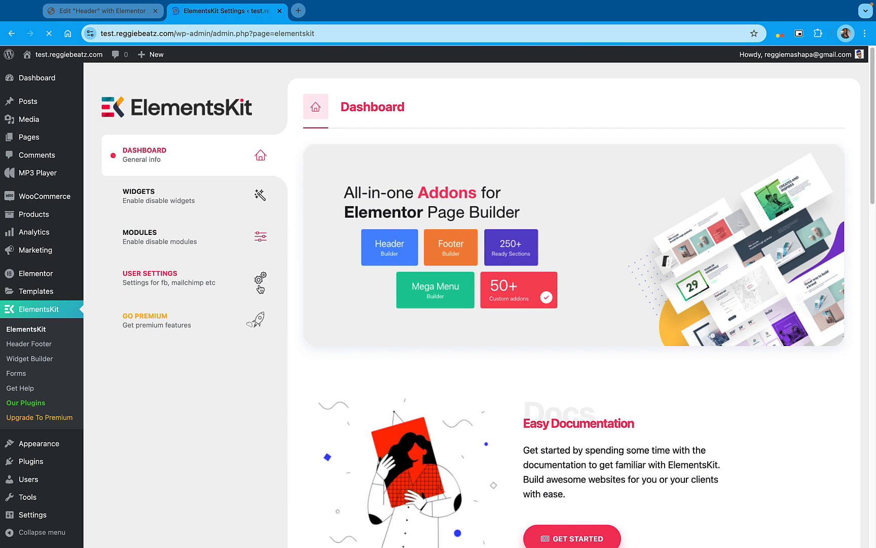
Return to the header's Elementor editor and filter the ElementsKit library's sections by the Header category
{"action": "left_click", "coordinate": [88, 16]}
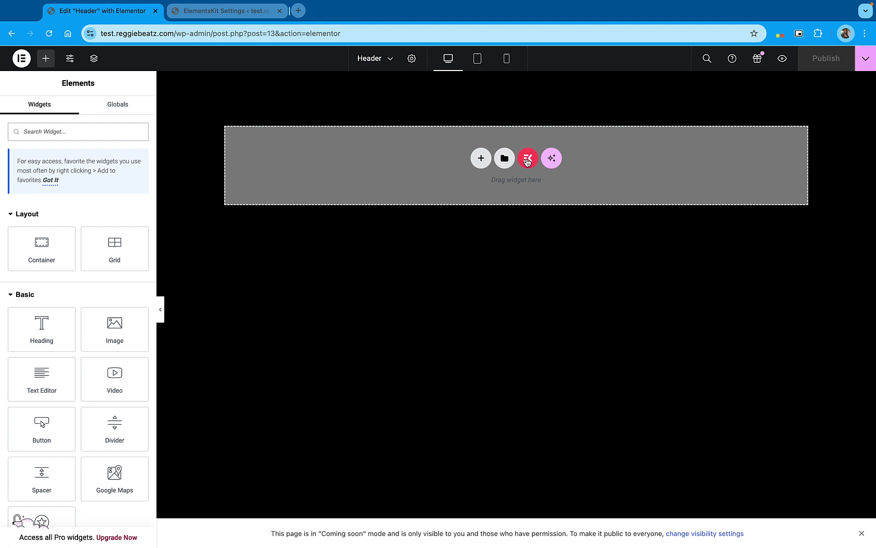
{"action": "left_click", "coordinate": [528, 159]}
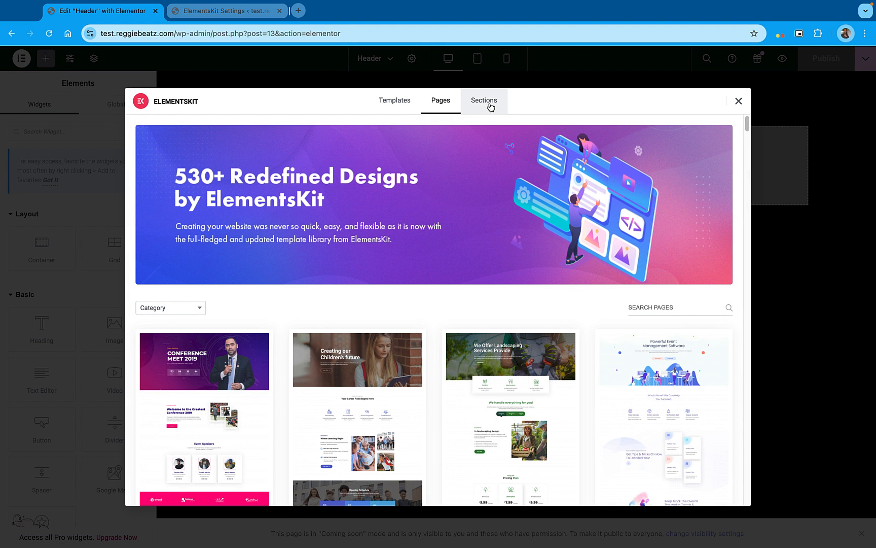
{"action": "left_click", "coordinate": [489, 105]}
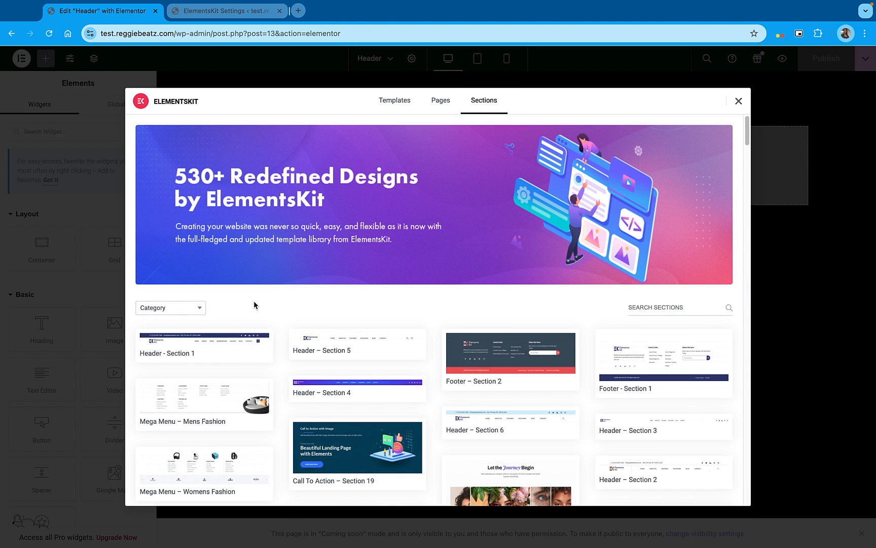
{"action": "left_click", "coordinate": [167, 309]}
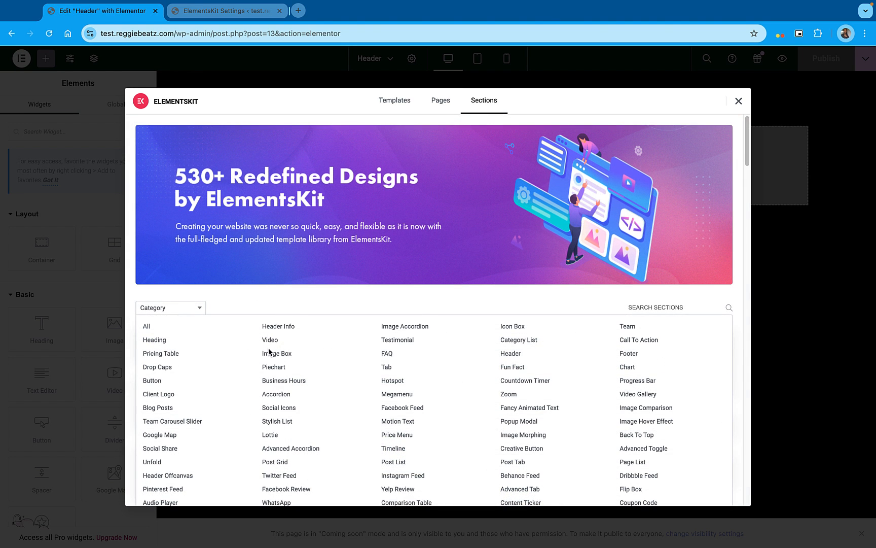
{"action": "left_click", "coordinate": [511, 354]}
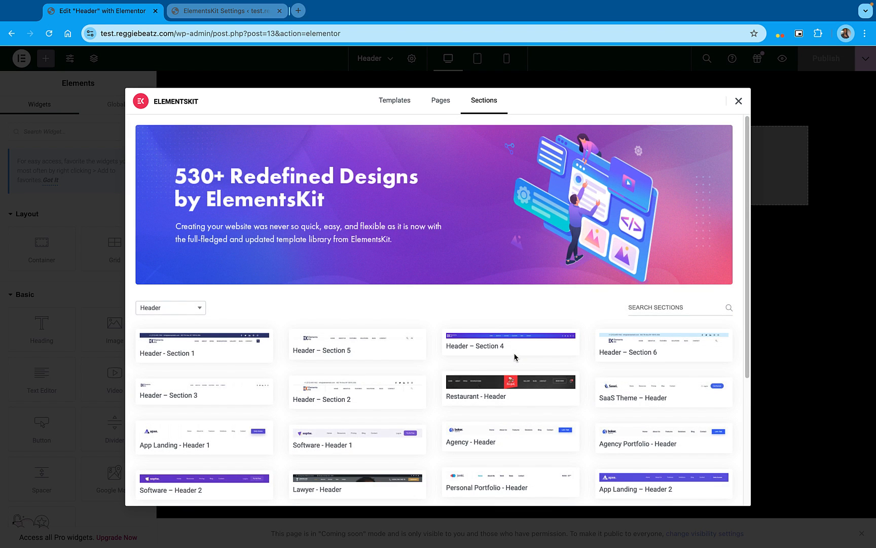
Look through the header section templates and insert Header – Section 5 into the page
{"action": "scroll", "coordinate": [509, 355], "scroll_direction": "down", "scroll_amount": 2}
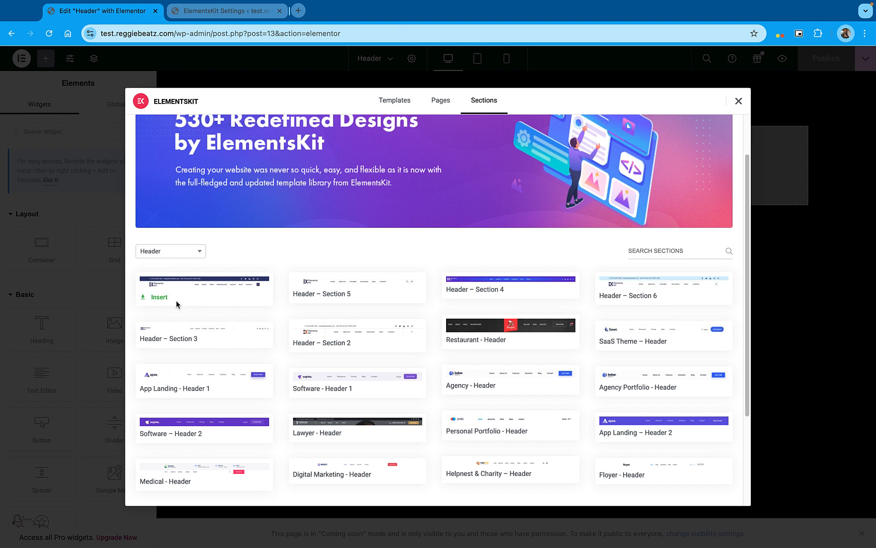
{"action": "mouse_move", "coordinate": [346, 288]}
{"action": "mouse_move", "coordinate": [690, 292]}
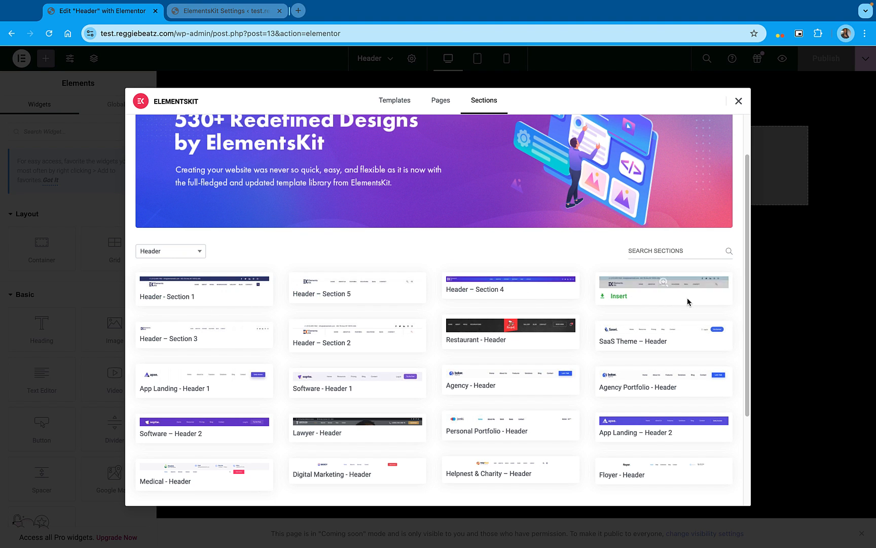
{"action": "scroll", "coordinate": [688, 301], "scroll_direction": "down", "scroll_amount": 1}
{"action": "mouse_move", "coordinate": [388, 308]}
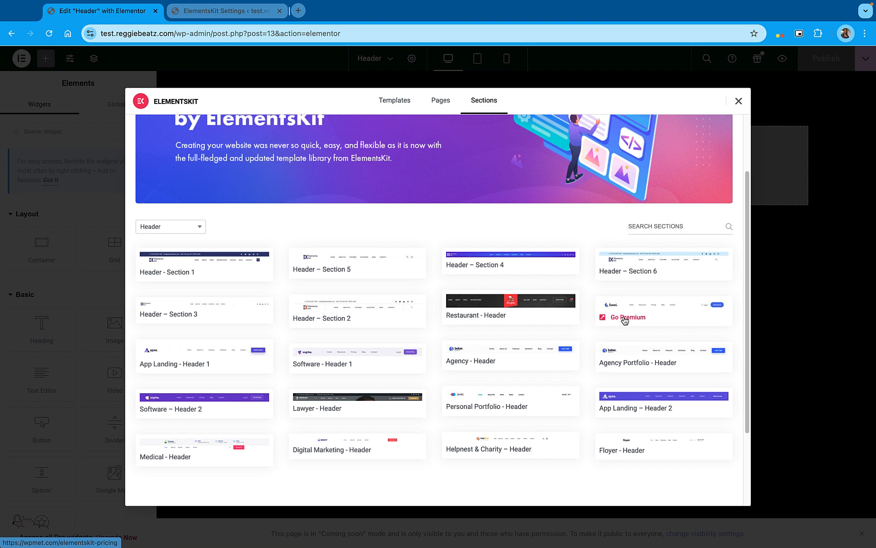
{"action": "mouse_move", "coordinate": [242, 323]}
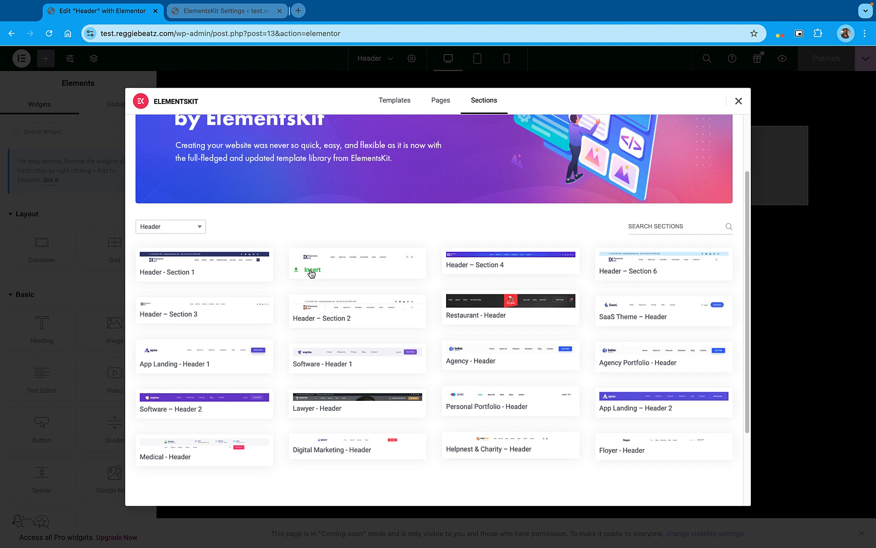
{"action": "left_click", "coordinate": [312, 272]}
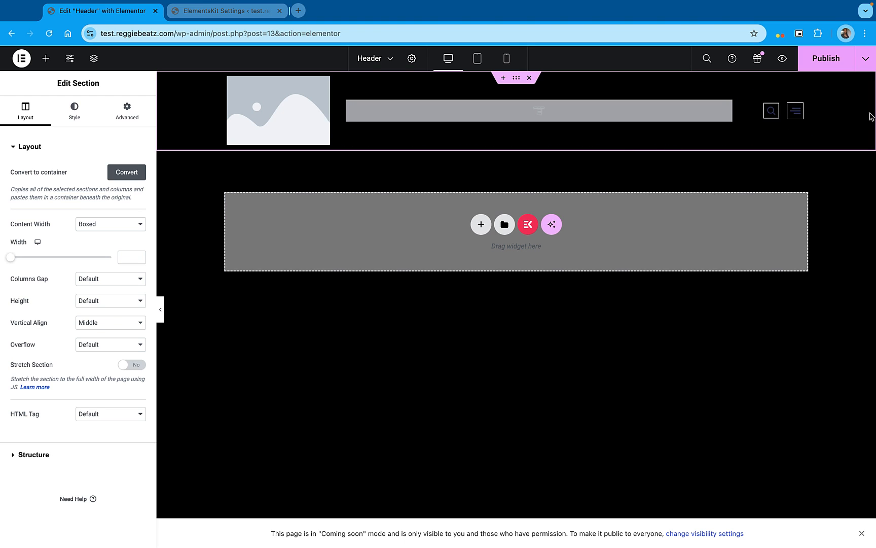
Replace the header's placeholder image with the transparent head-only cartoon PNG uploaded from the Logos folder
{"action": "left_click", "coordinate": [283, 105]}
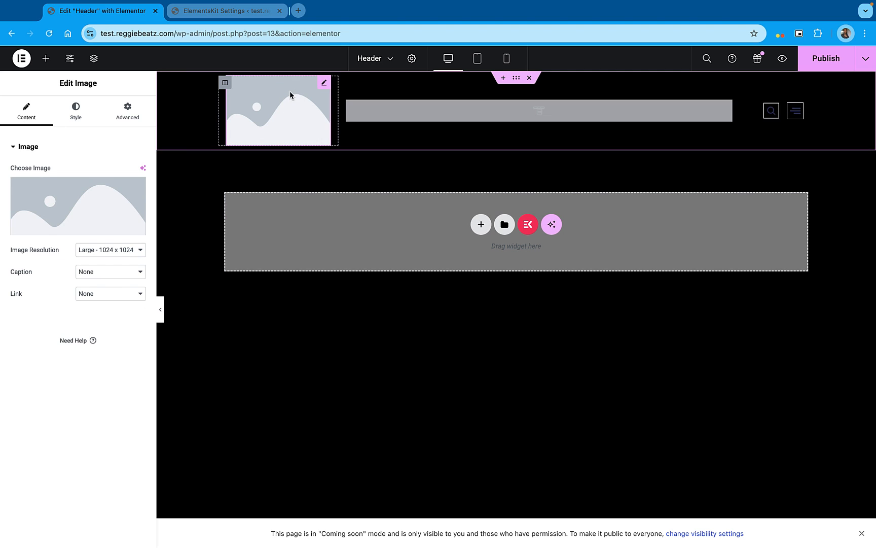
{"action": "left_click", "coordinate": [68, 195]}
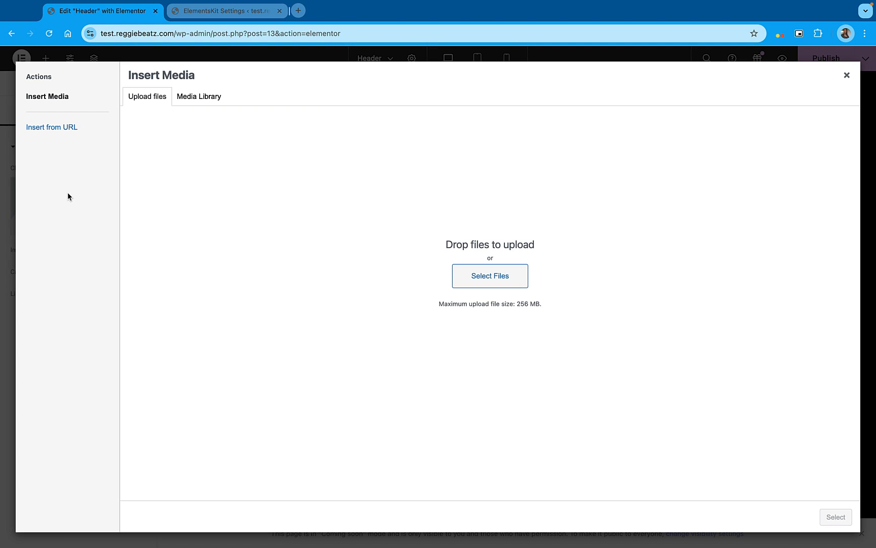
{"action": "left_click", "coordinate": [501, 271]}
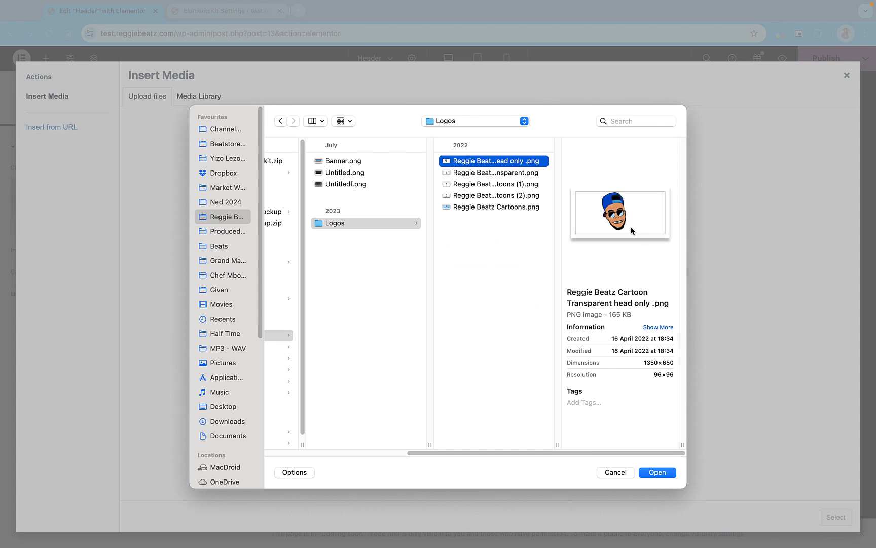
{"action": "left_click", "coordinate": [650, 473]}
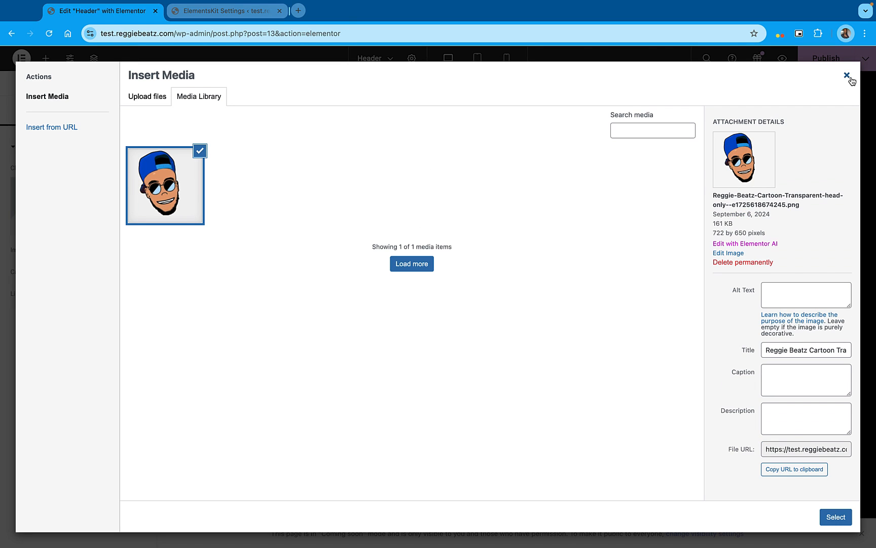
{"action": "left_click", "coordinate": [838, 517]}
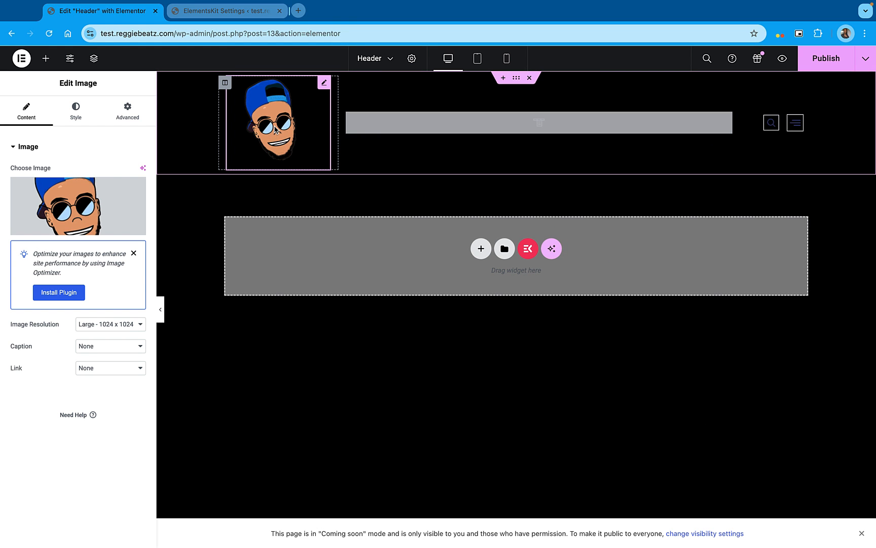
Reduce the logo image's width to 122 px and align it to the center
{"action": "left_click", "coordinate": [81, 113]}
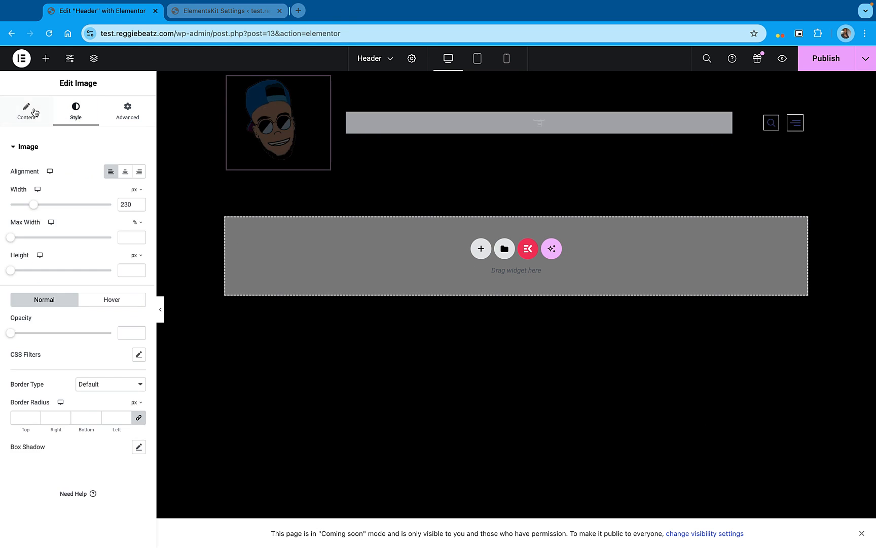
{"action": "left_click", "coordinate": [25, 111]}
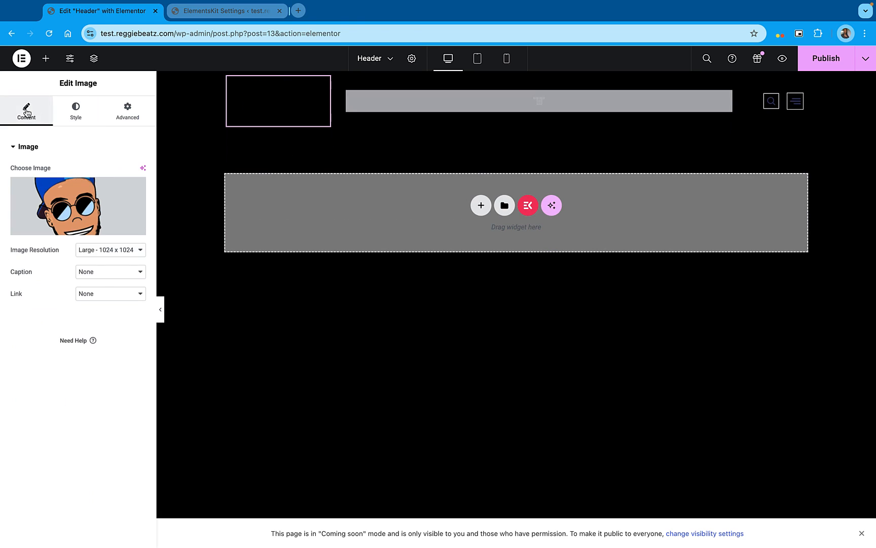
{"action": "left_click", "coordinate": [78, 117]}
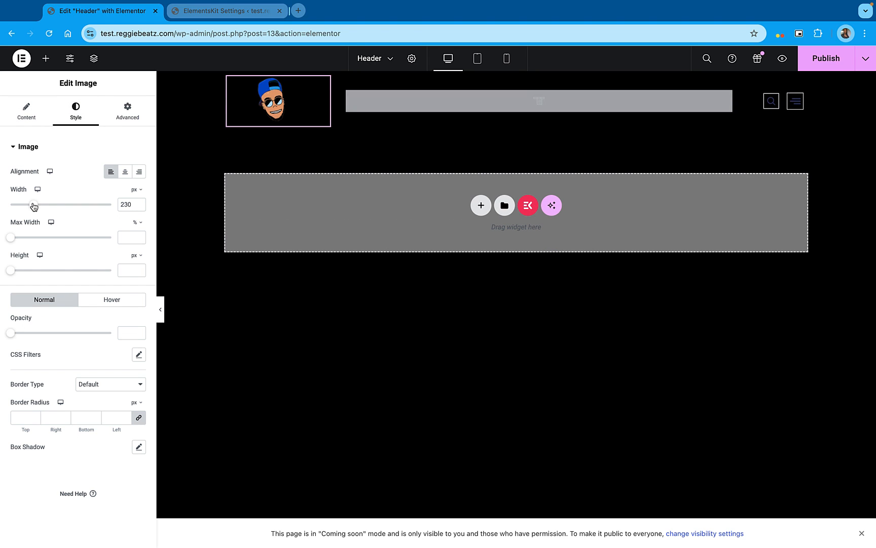
{"action": "left_click_drag", "start_coordinate": [34, 205], "coordinate": [22, 208]}
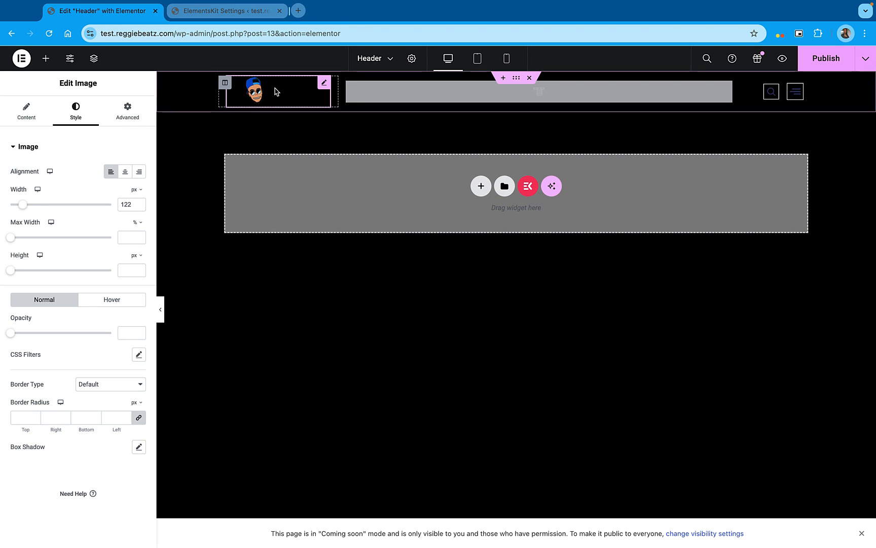
{"action": "left_click", "coordinate": [125, 171]}
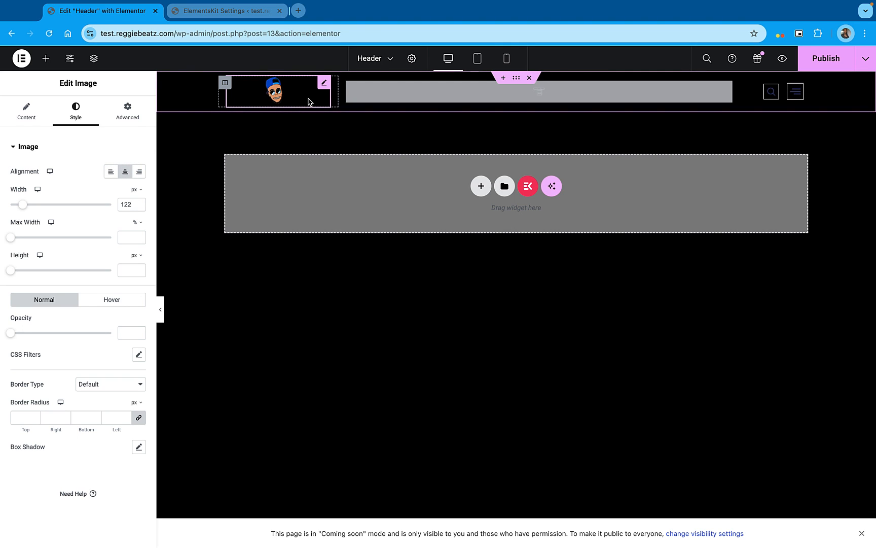
Select the header's ElementsKit Nav Menu widget and save the header as a draft
{"action": "left_click", "coordinate": [420, 90]}
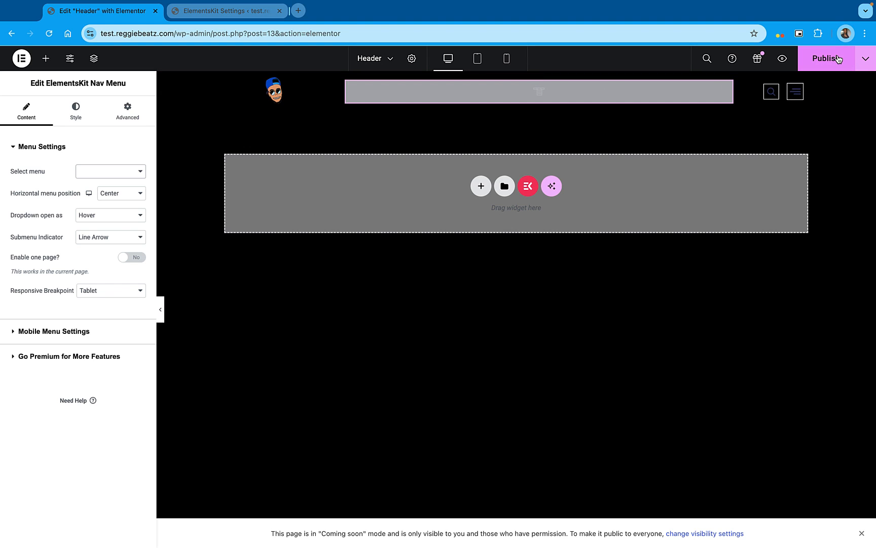
{"action": "left_click", "coordinate": [865, 59]}
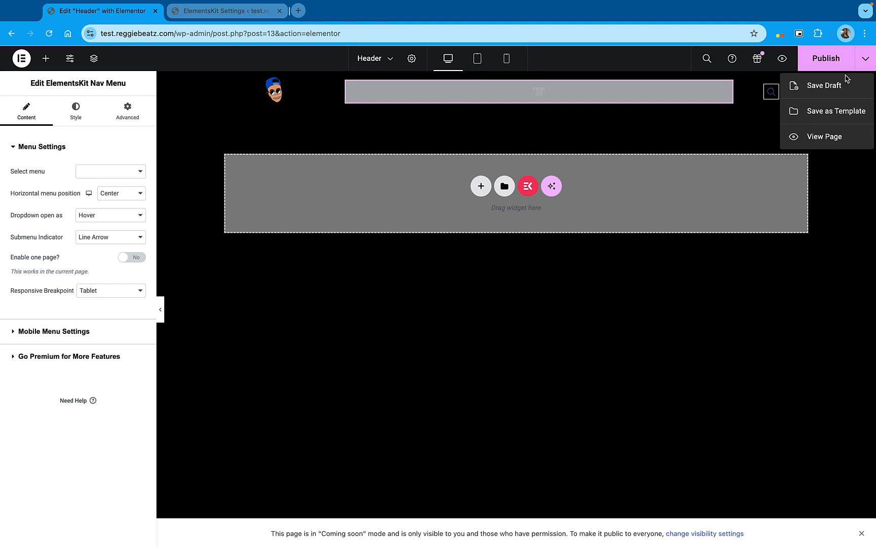
{"action": "left_click", "coordinate": [824, 85]}
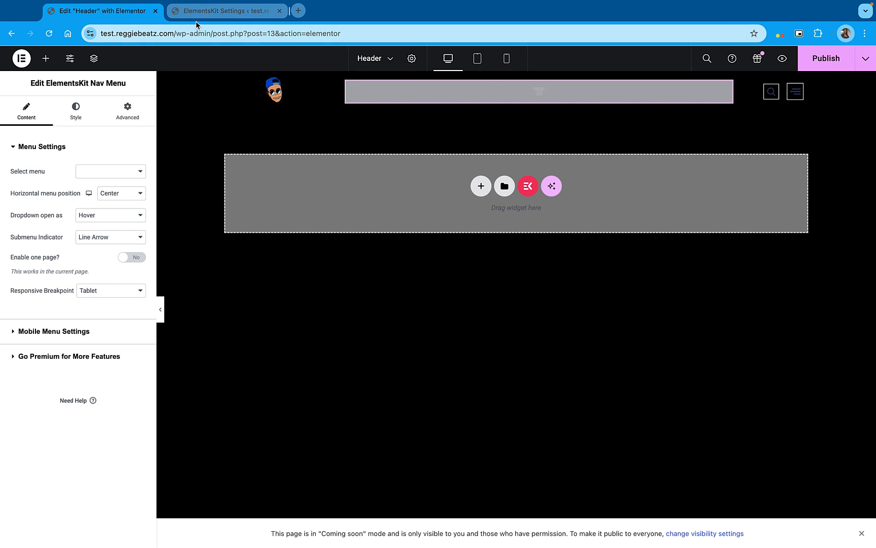
{"action": "left_click", "coordinate": [216, 9]}
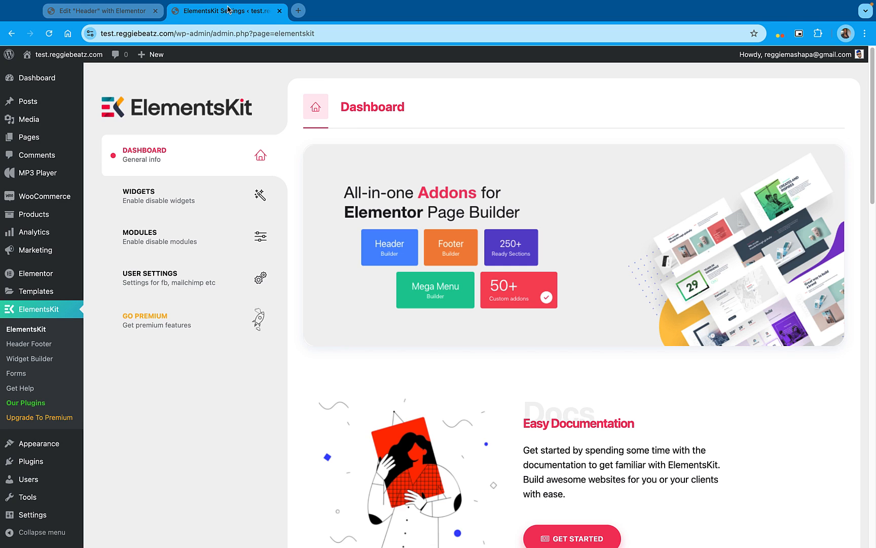
{"action": "left_click", "coordinate": [122, 23]}
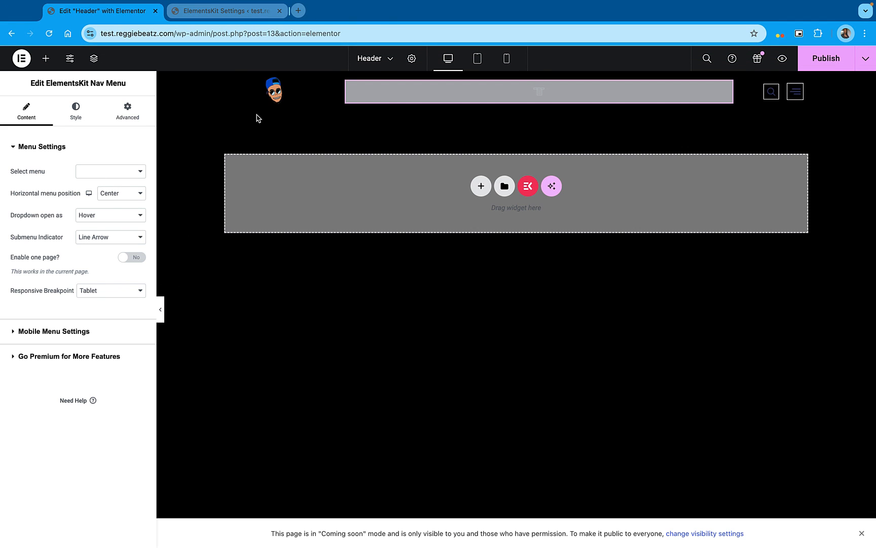
{"action": "left_click", "coordinate": [242, 14]}
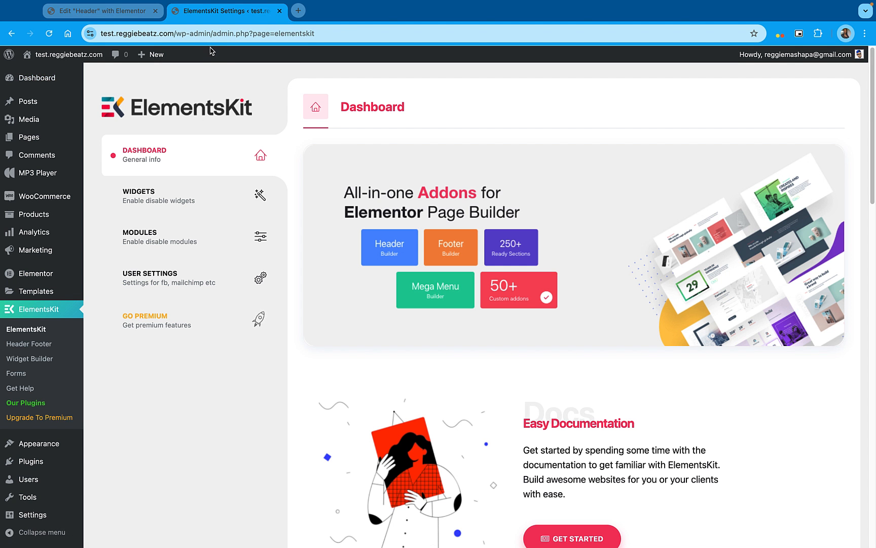
{"action": "mouse_move", "coordinate": [99, 54]}
{"action": "left_click", "coordinate": [109, 10]}
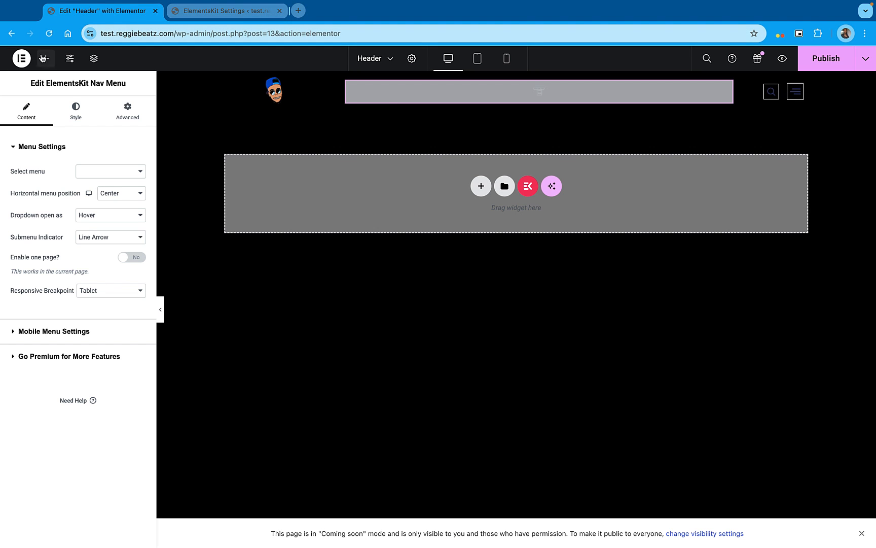
Open the header template's WordPress edit page in a new browser tab through Exit to WordPress and switch to it
{"action": "left_click", "coordinate": [26, 61]}
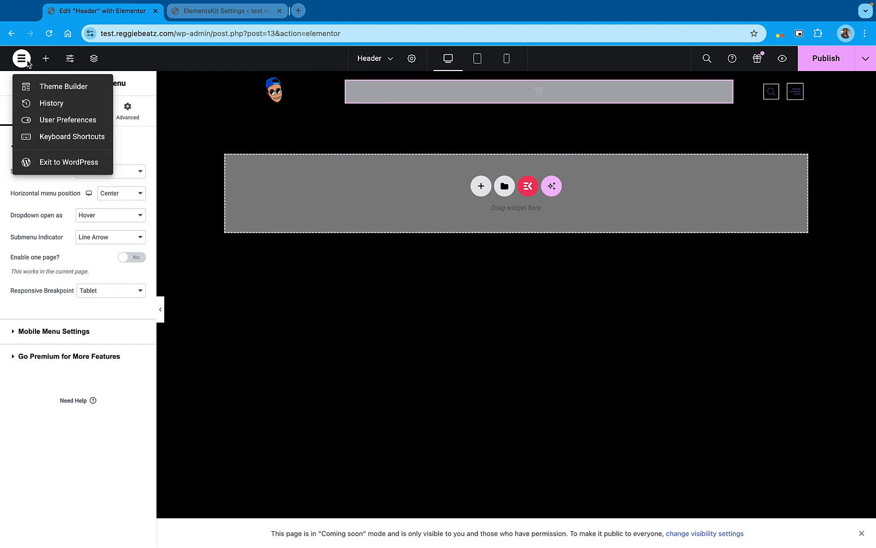
{"action": "right_click", "coordinate": [78, 167]}
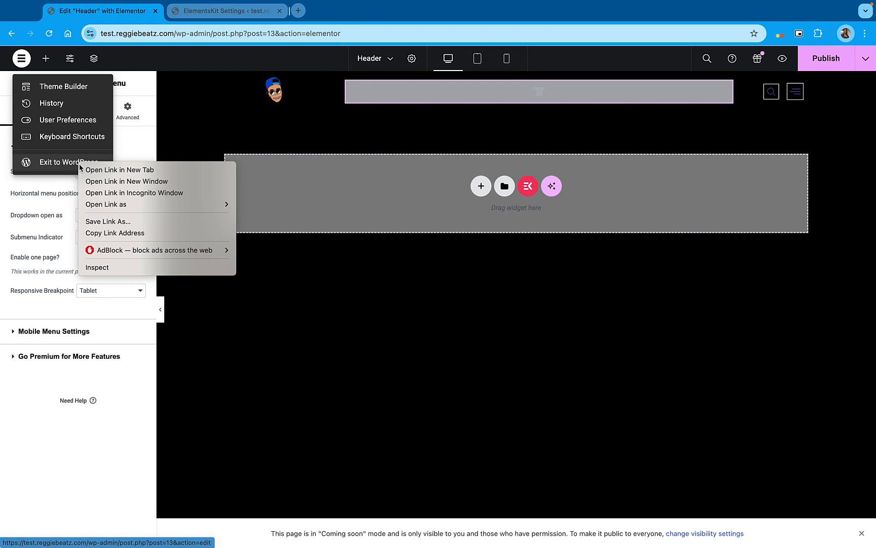
{"action": "left_click", "coordinate": [117, 171]}
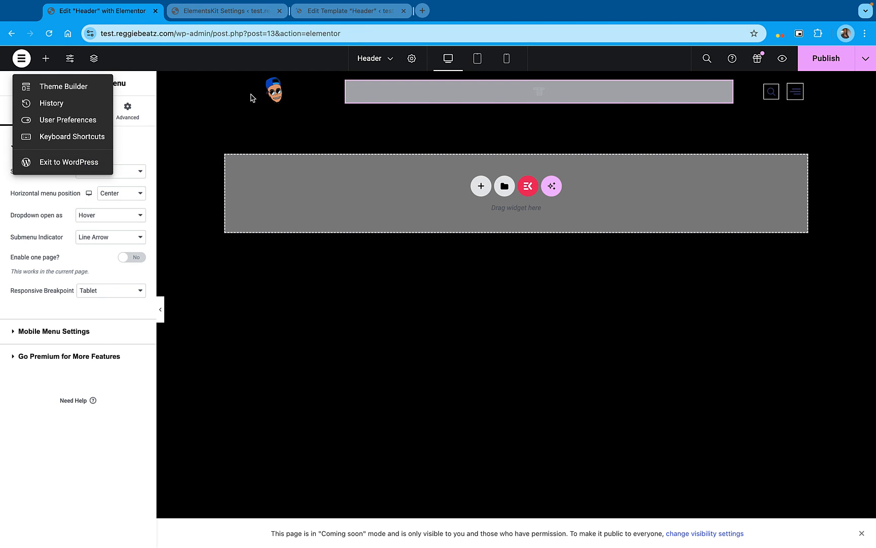
{"action": "left_click", "coordinate": [350, 11]}
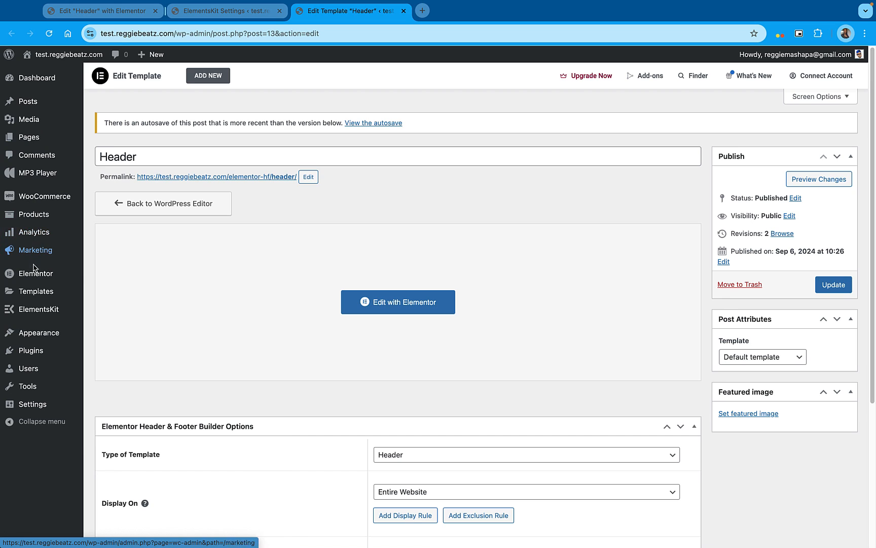
{"action": "mouse_move", "coordinate": [40, 331]}
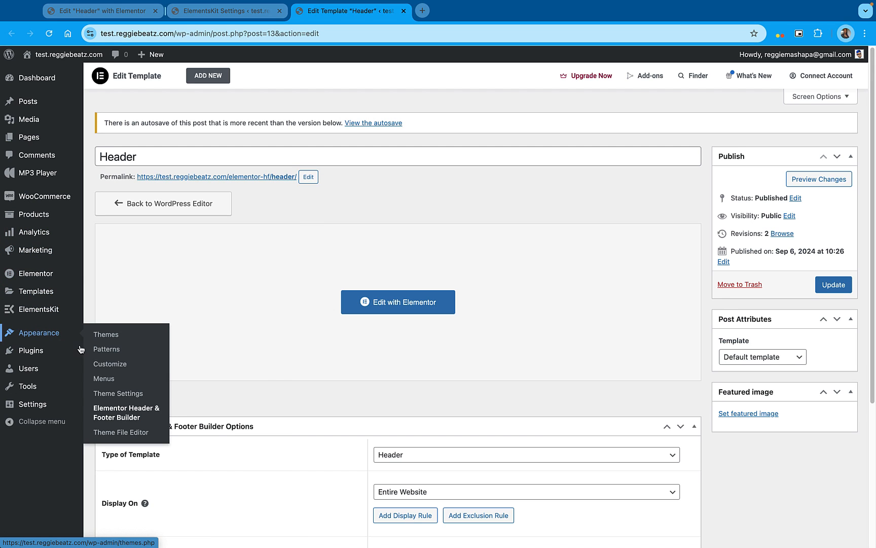
Create a WordPress menu named Header Menu and assign it to the Header display location
{"action": "left_click", "coordinate": [104, 379]}
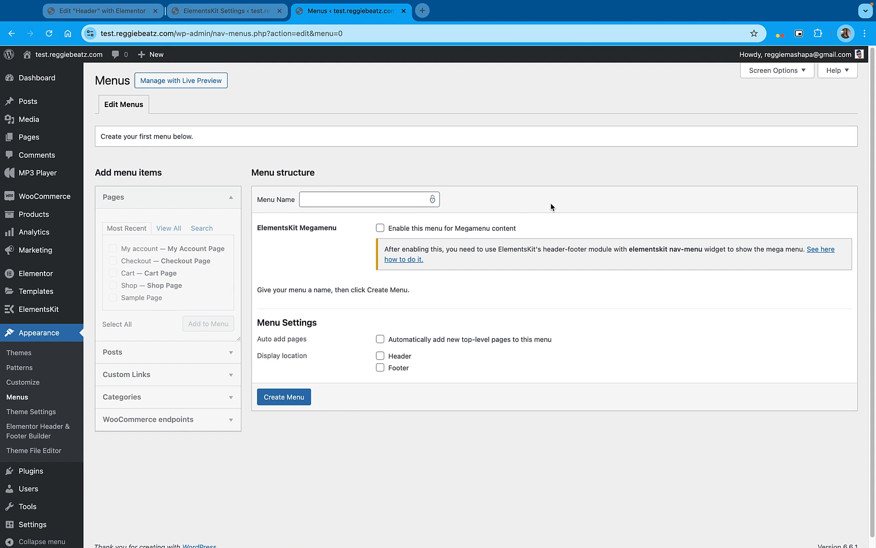
{"action": "left_click", "coordinate": [336, 201]}
{"action": "type", "text": "Header Menu"}
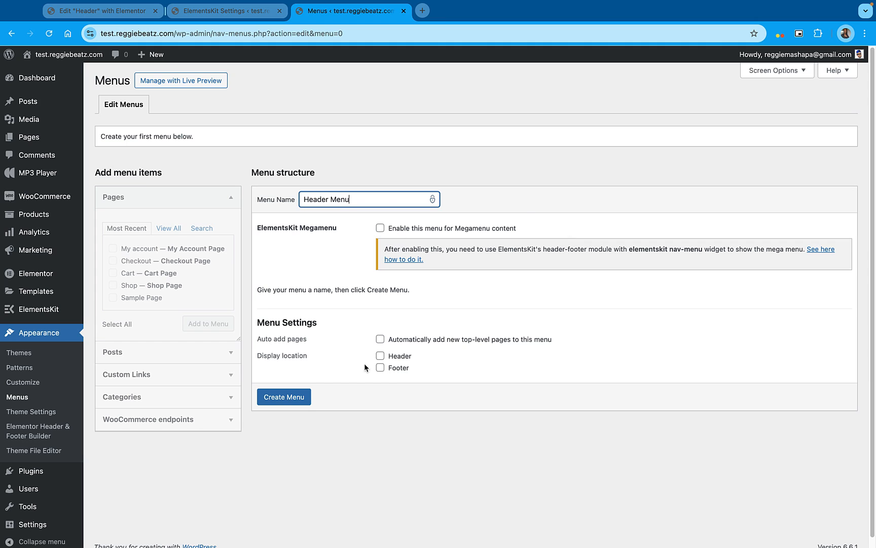
{"action": "left_click", "coordinate": [382, 358]}
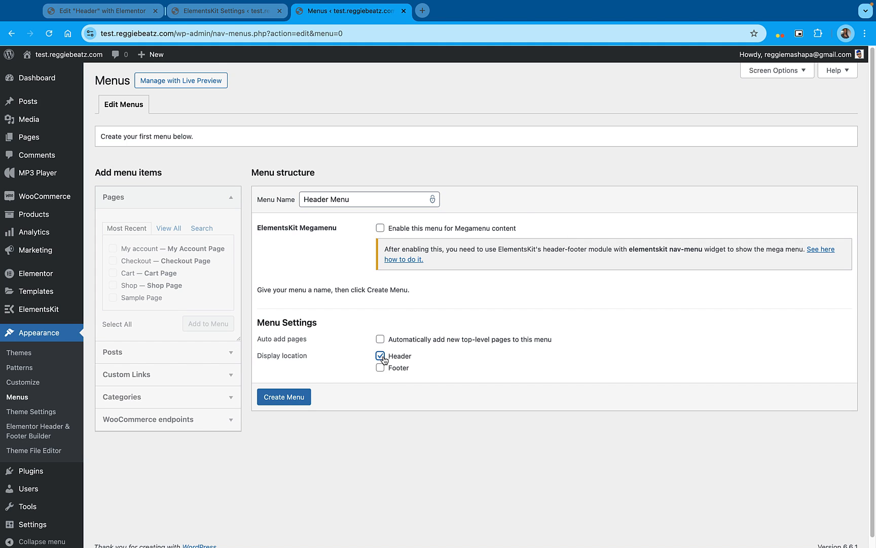
{"action": "left_click", "coordinate": [303, 402]}
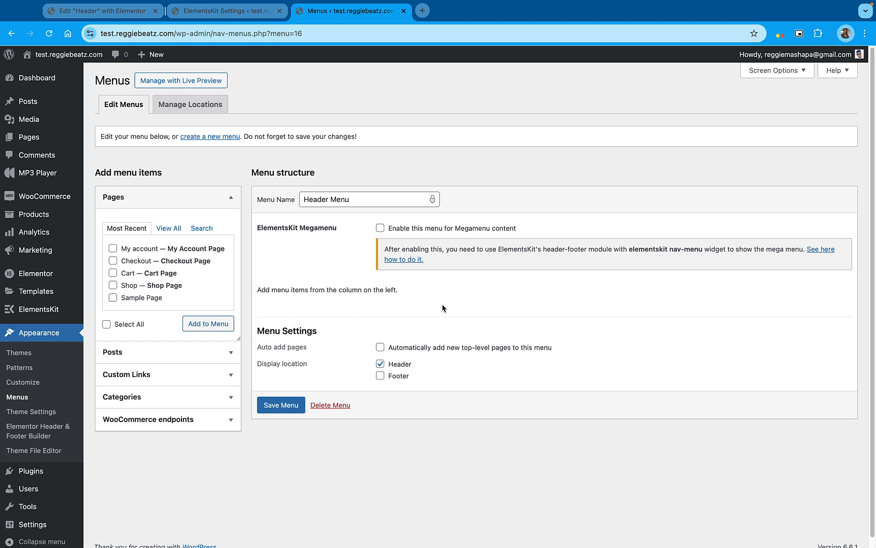
Add the My account, Checkout, Cart, Shop and Sample Page pages to Header Menu and save the menu
{"action": "left_click", "coordinate": [113, 249]}
{"action": "left_click", "coordinate": [112, 261]}
{"action": "left_click", "coordinate": [113, 273]}
{"action": "left_click", "coordinate": [113, 285]}
{"action": "left_click", "coordinate": [112, 299]}
{"action": "left_click", "coordinate": [219, 328]}
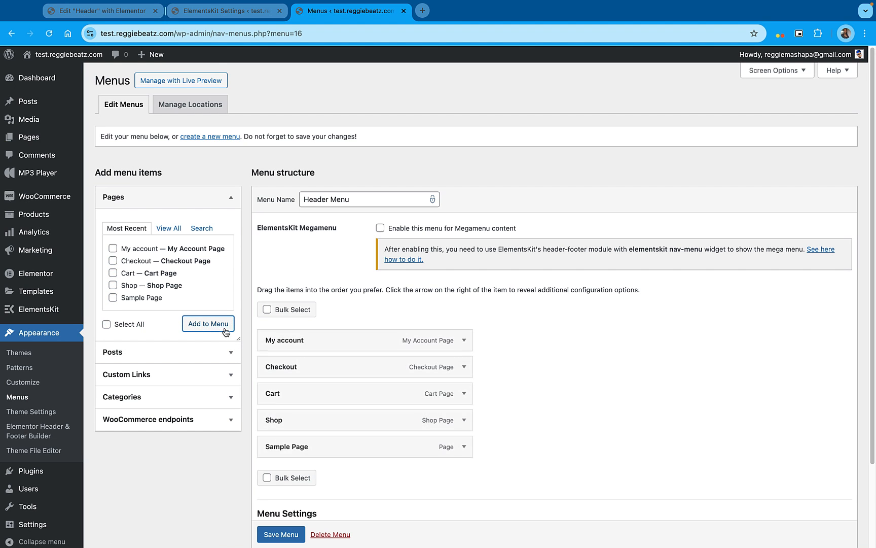
{"action": "scroll", "coordinate": [315, 373], "scroll_direction": "down", "scroll_amount": 1}
{"action": "scroll", "coordinate": [284, 334], "scroll_direction": "down", "scroll_amount": 2}
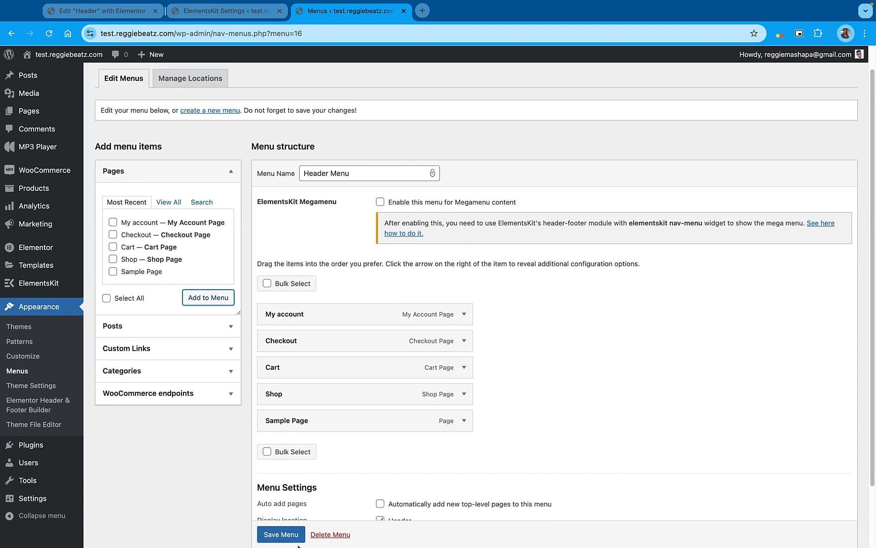
{"action": "left_click", "coordinate": [282, 535]}
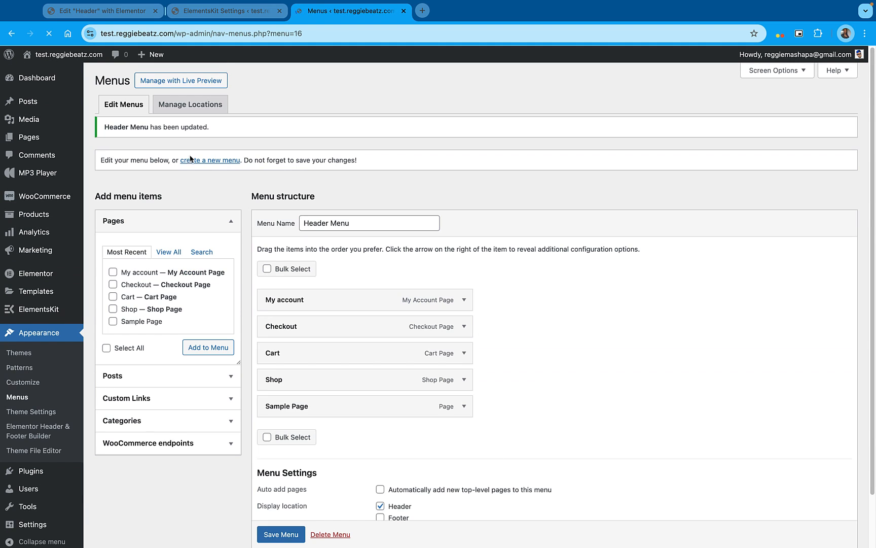
Reload the header in the Elementor editor and assign Header Menu to its ElementsKit Nav Menu widget
{"action": "left_click", "coordinate": [118, 12]}
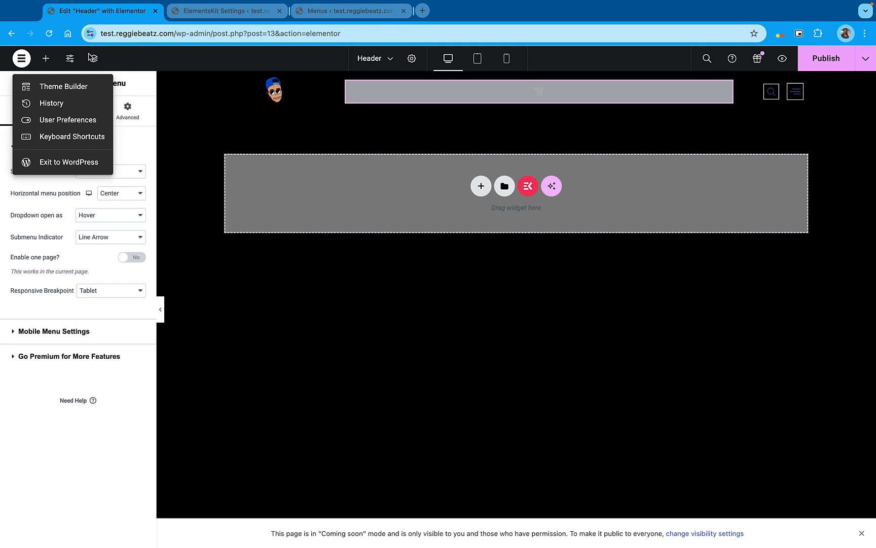
{"action": "left_click", "coordinate": [49, 33]}
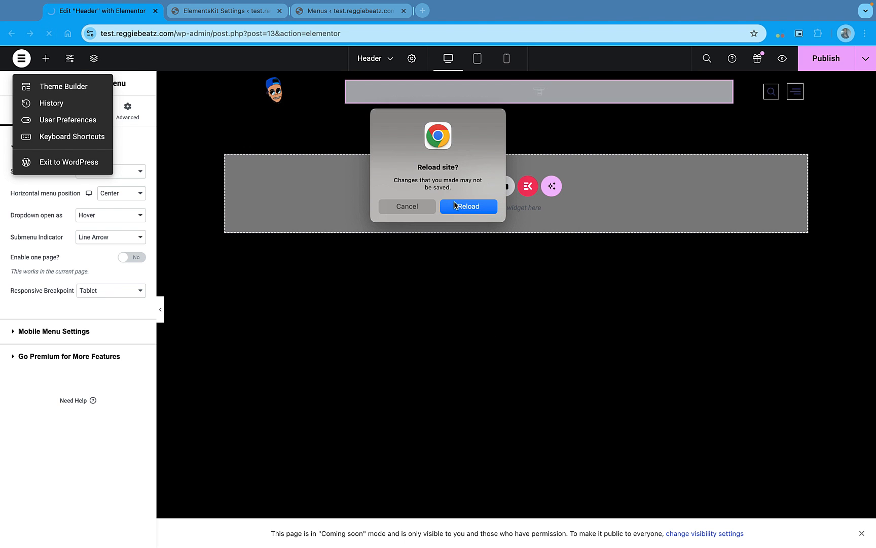
{"action": "left_click", "coordinate": [478, 207]}
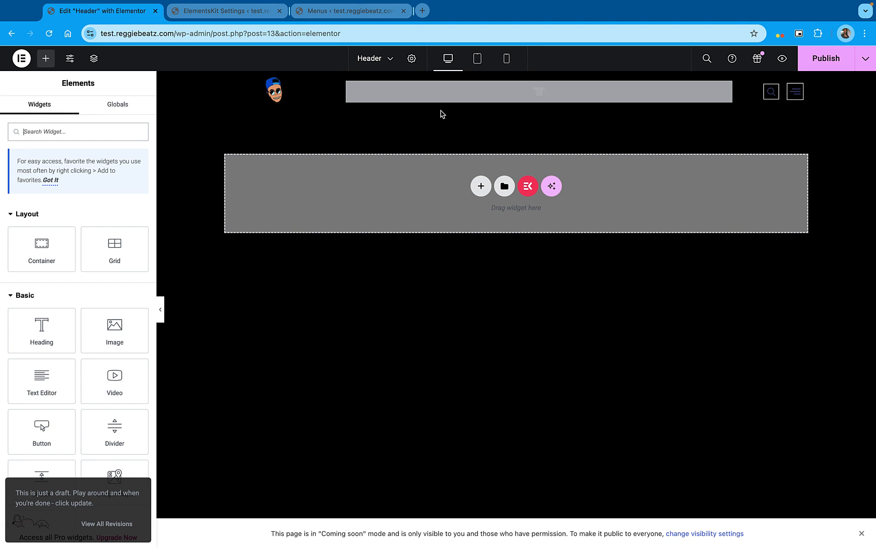
{"action": "left_click", "coordinate": [513, 100]}
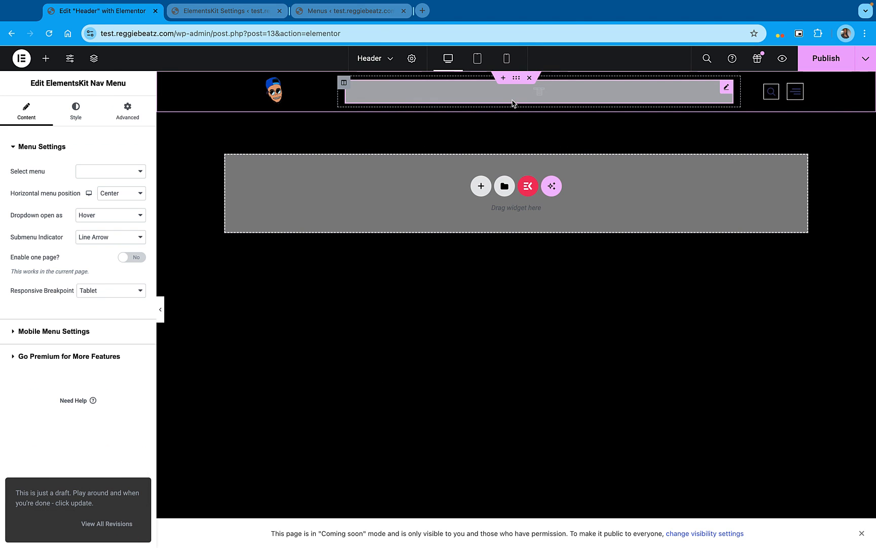
{"action": "left_click", "coordinate": [122, 172]}
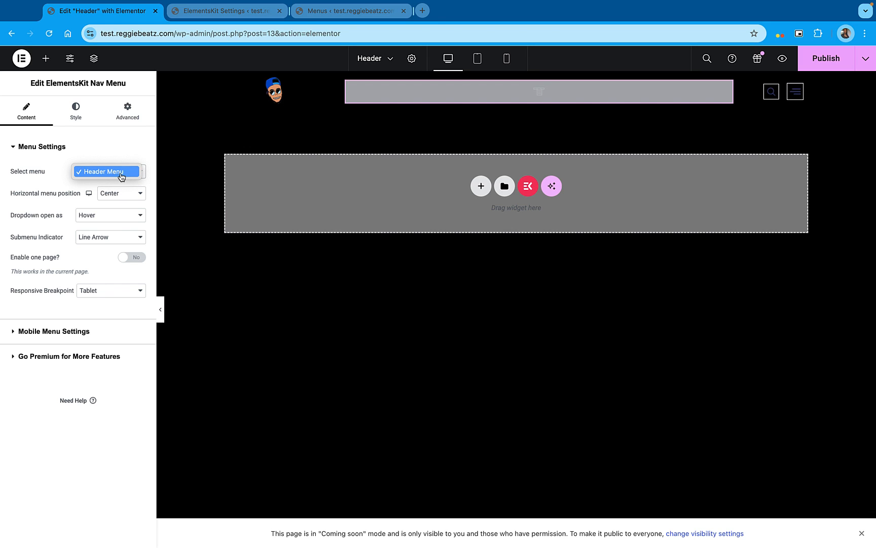
{"action": "left_click", "coordinate": [119, 175]}
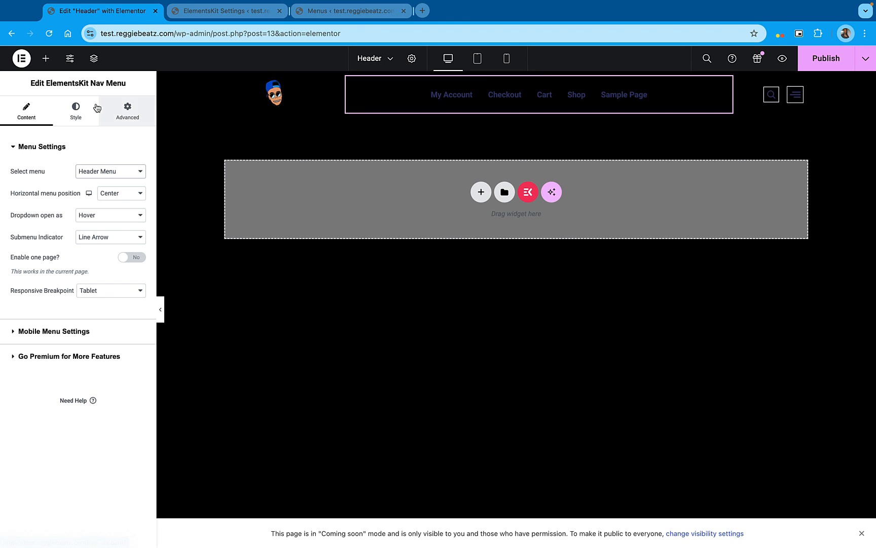
Set the nav menu's normal item text color to the global Text color #FFFFFF
{"action": "left_click", "coordinate": [80, 110]}
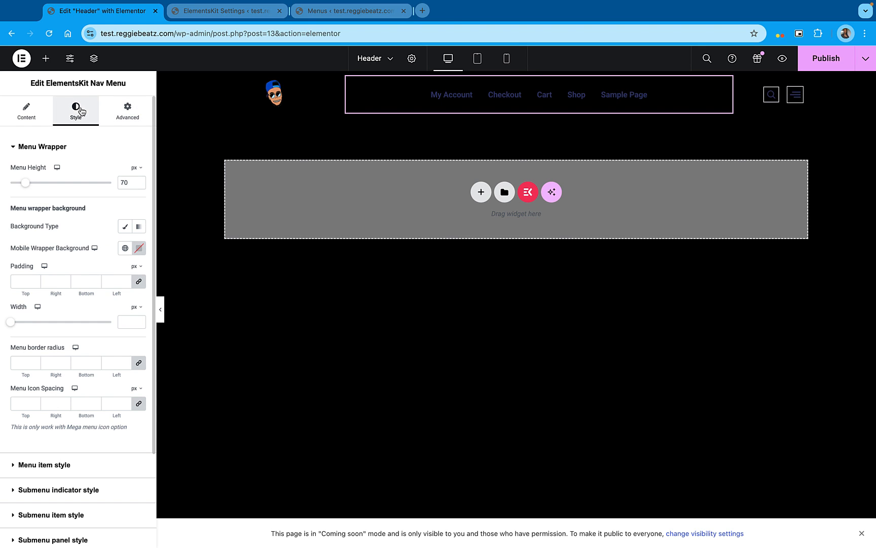
{"action": "scroll", "coordinate": [71, 219], "scroll_direction": "down", "scroll_amount": 1}
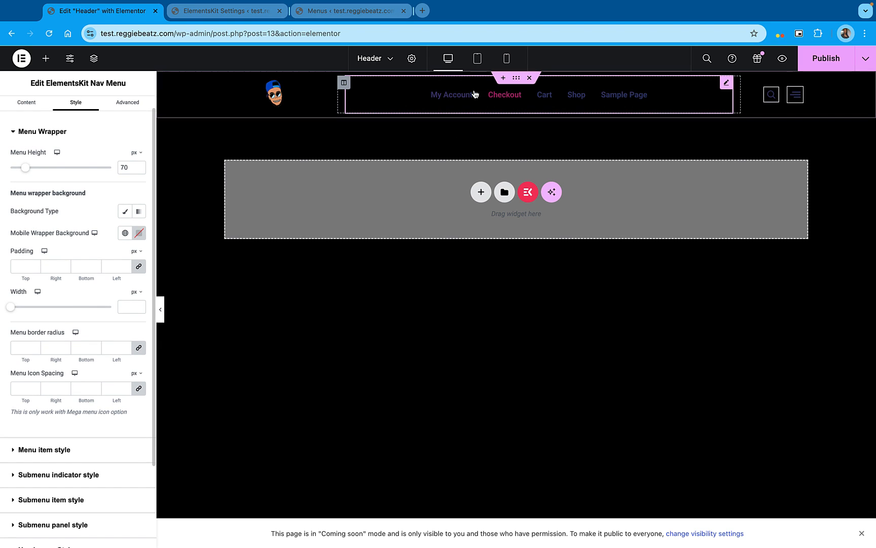
{"action": "scroll", "coordinate": [40, 325], "scroll_direction": "down", "scroll_amount": 1}
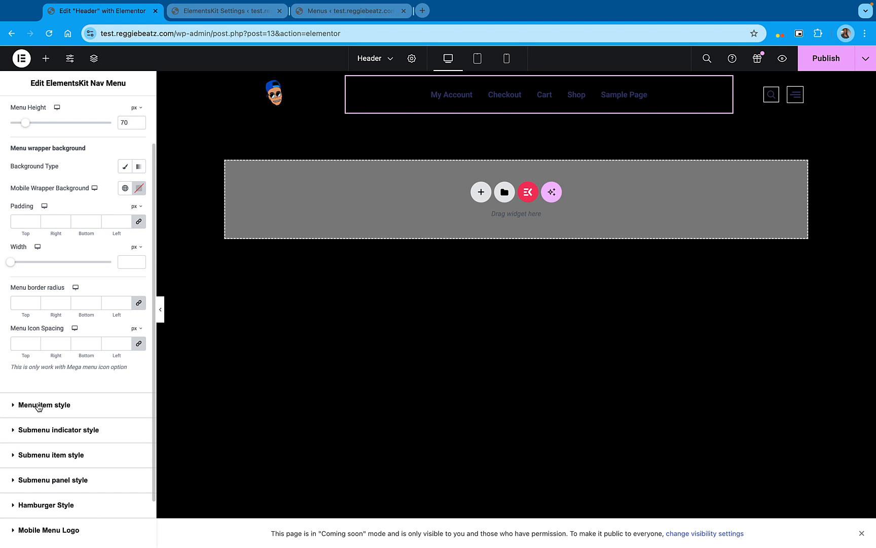
{"action": "left_click", "coordinate": [73, 400]}
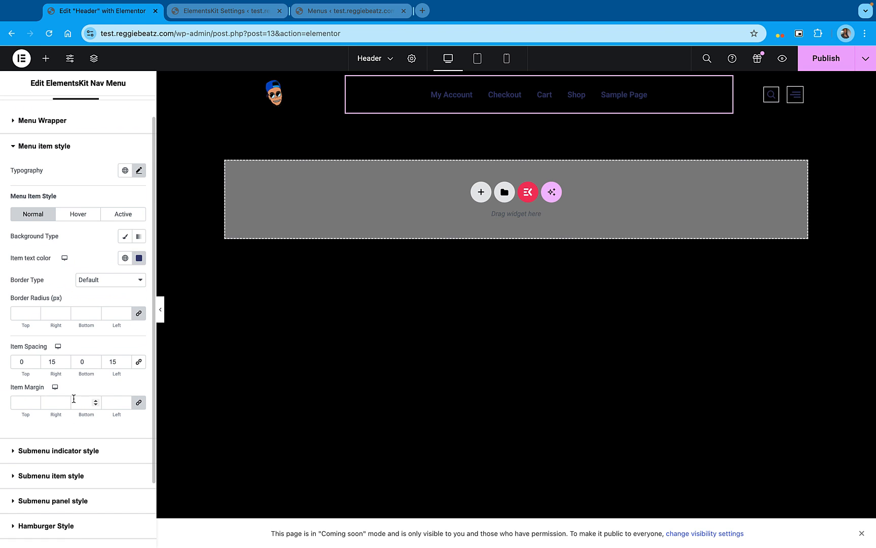
{"action": "left_click", "coordinate": [125, 258]}
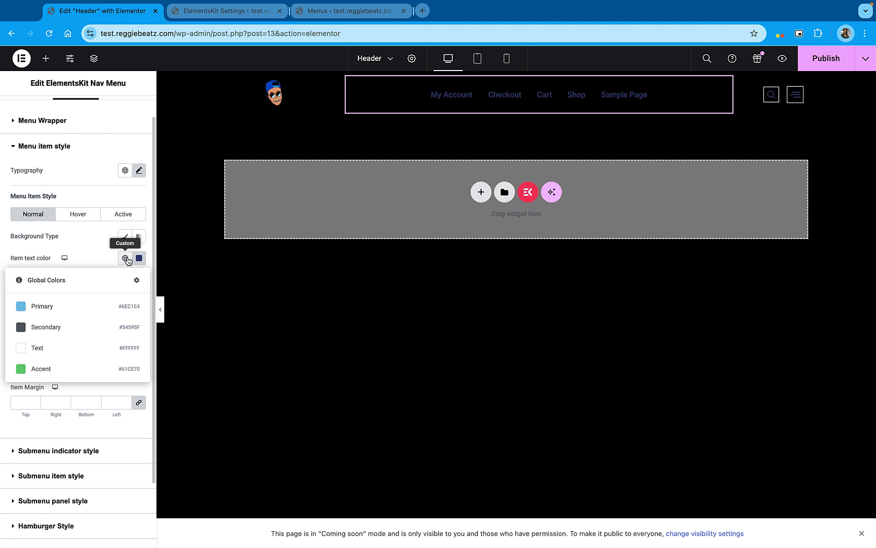
{"action": "left_click", "coordinate": [52, 350]}
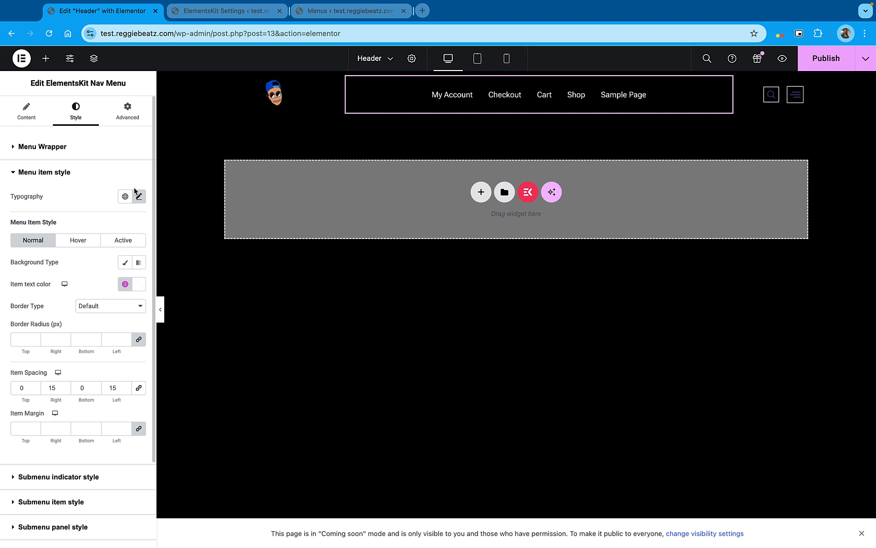
Set the menu items' typography transform to Uppercase and check the font family choices, keeping Roboto Flex
{"action": "left_click", "coordinate": [140, 198]}
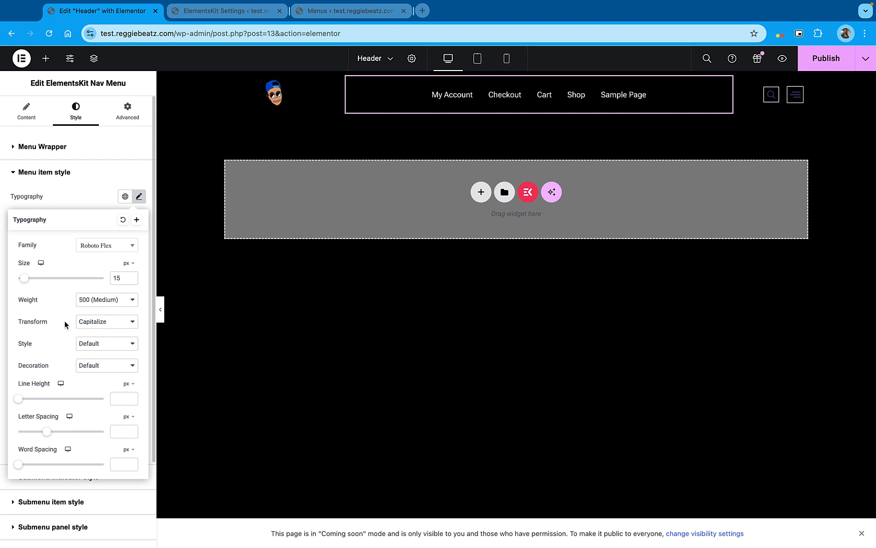
{"action": "left_click", "coordinate": [107, 324]}
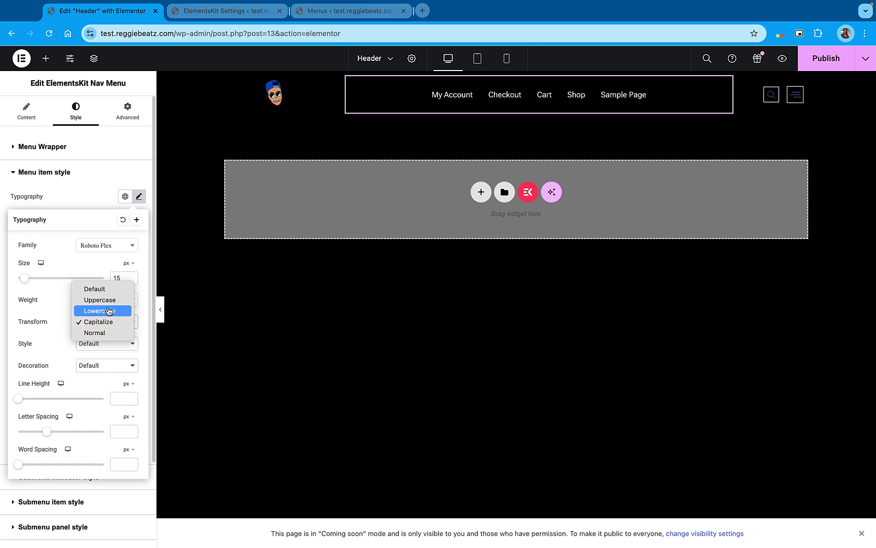
{"action": "left_click", "coordinate": [108, 301]}
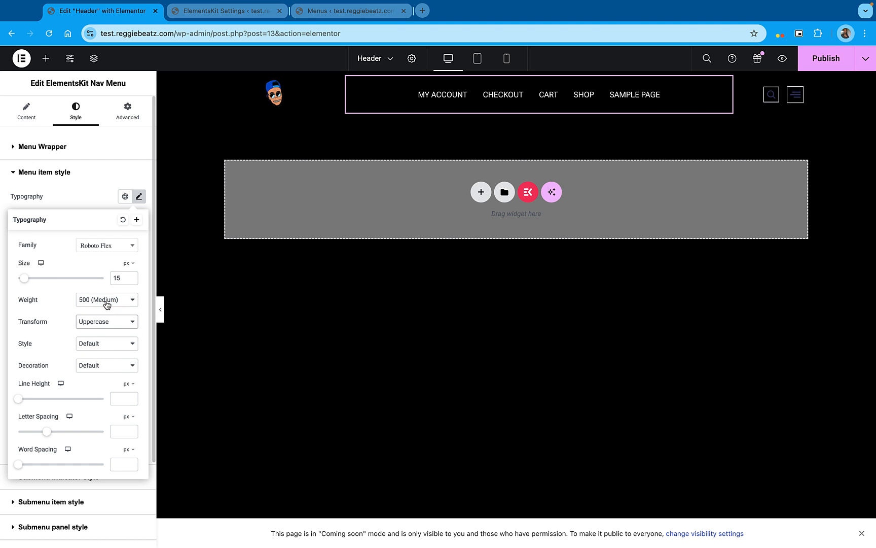
{"action": "left_click", "coordinate": [121, 248]}
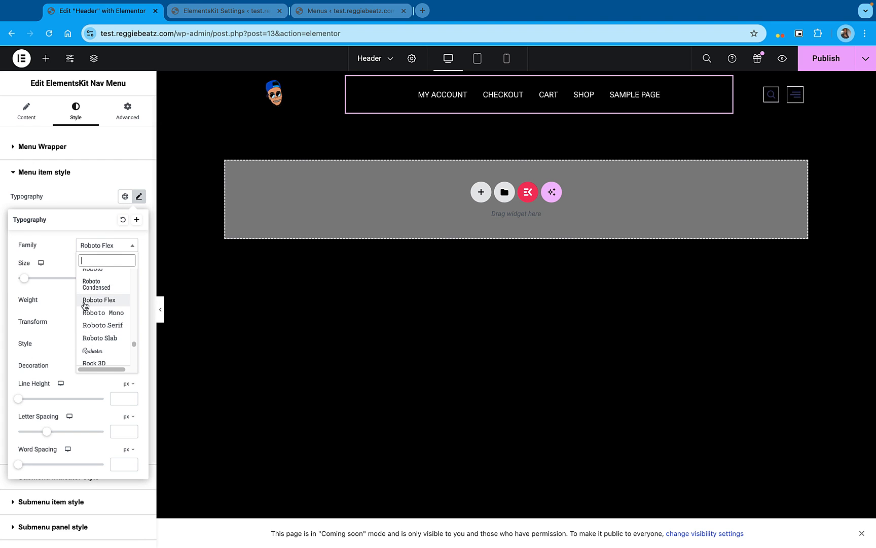
{"action": "left_click", "coordinate": [104, 218]}
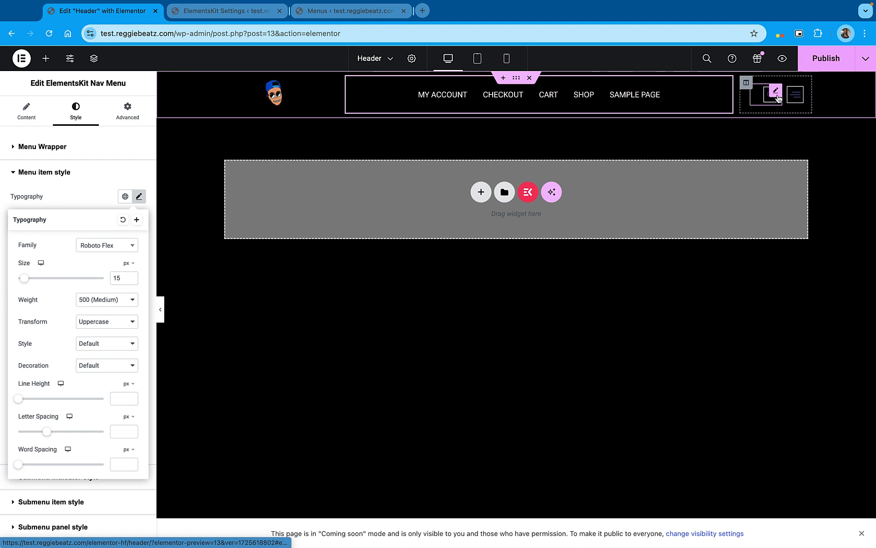
Set the Header Search widget's icon color to the global Primary color
{"action": "left_click", "coordinate": [775, 94]}
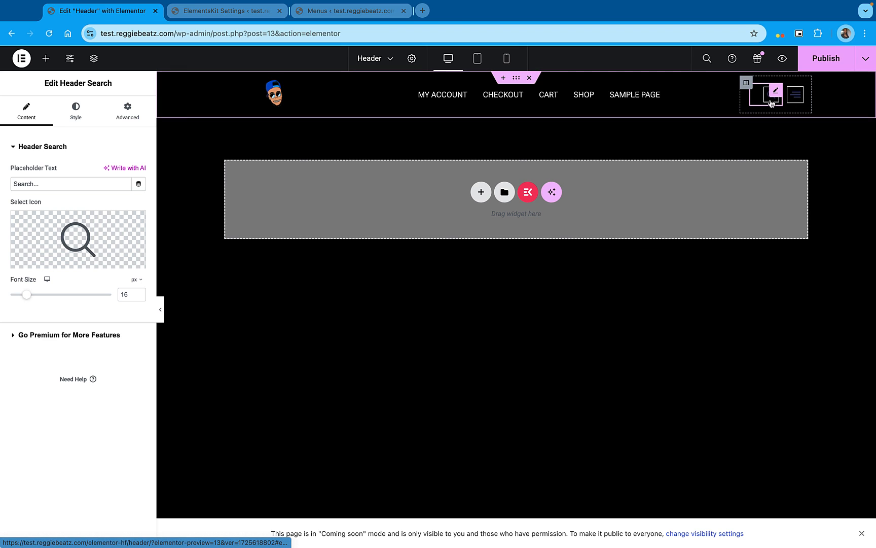
{"action": "left_click", "coordinate": [76, 116]}
{"action": "left_click", "coordinate": [125, 195]}
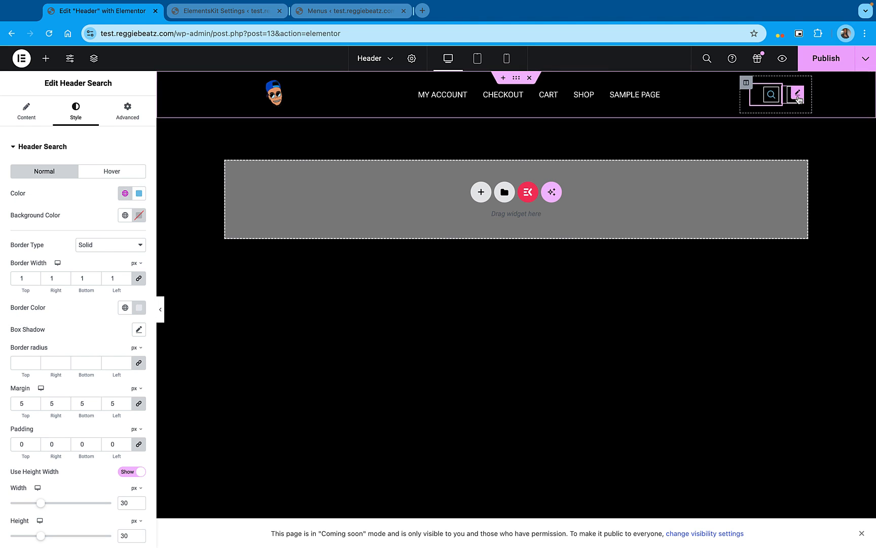
Set the Header Offcanvas hamburger color to the global Primary color and publish the header
{"action": "left_click", "coordinate": [795, 96]}
{"action": "left_click", "coordinate": [75, 111]}
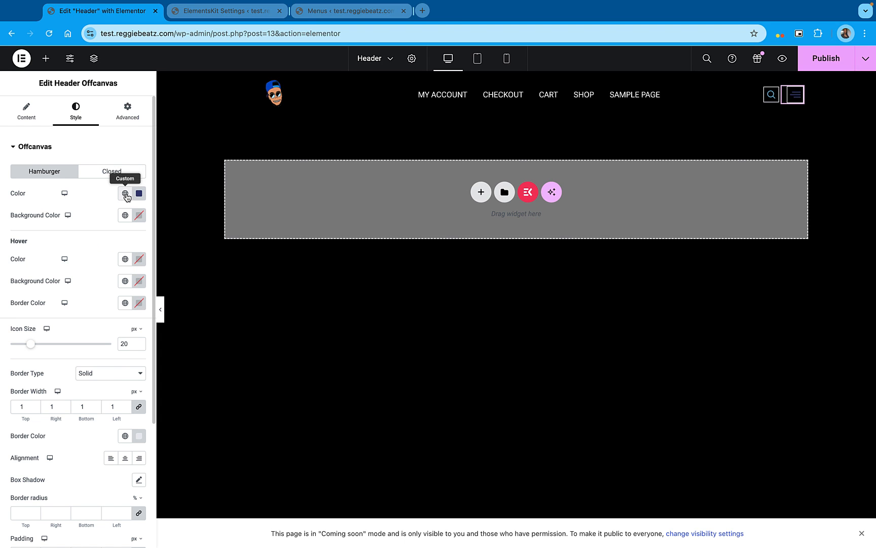
{"action": "left_click", "coordinate": [125, 193]}
{"action": "left_click", "coordinate": [44, 250]}
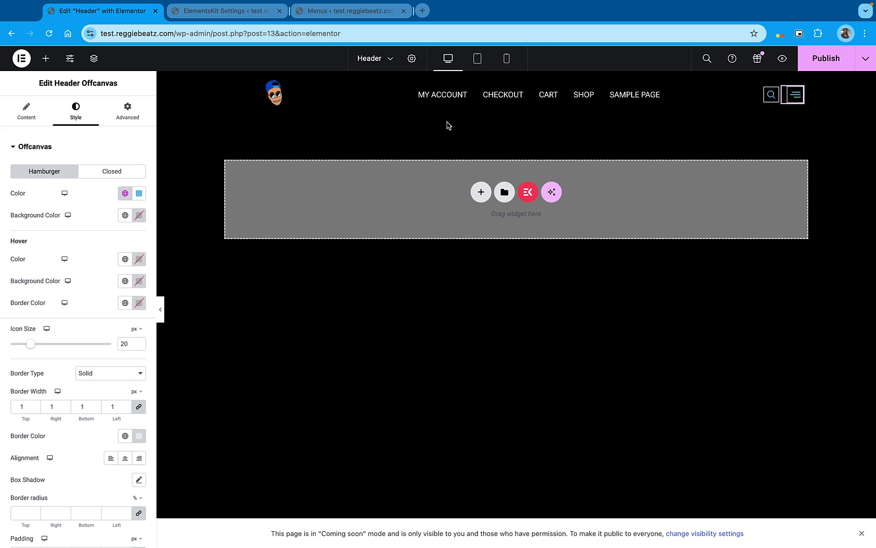
{"action": "left_click", "coordinate": [834, 69]}
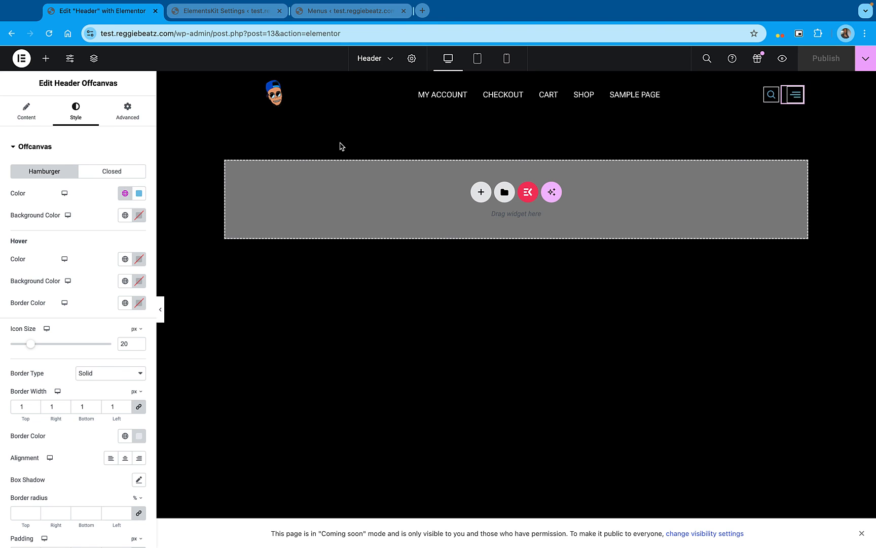
Add a new Elementor page from the header editor and publish it
{"action": "left_click", "coordinate": [393, 59]}
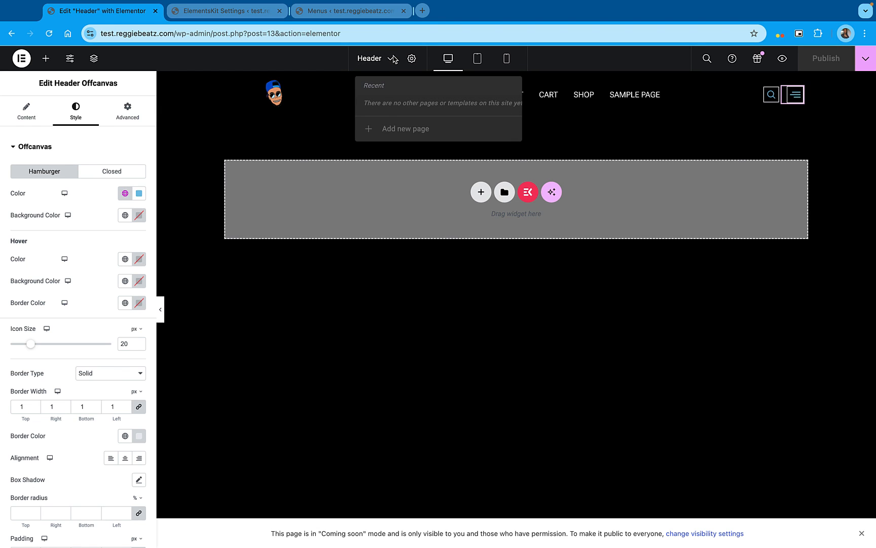
{"action": "left_click", "coordinate": [420, 131]}
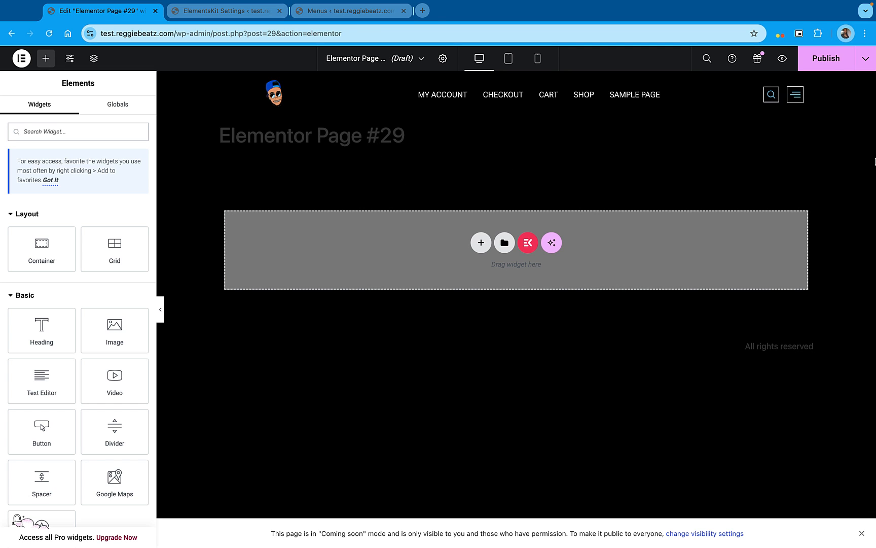
{"action": "left_click", "coordinate": [834, 68]}
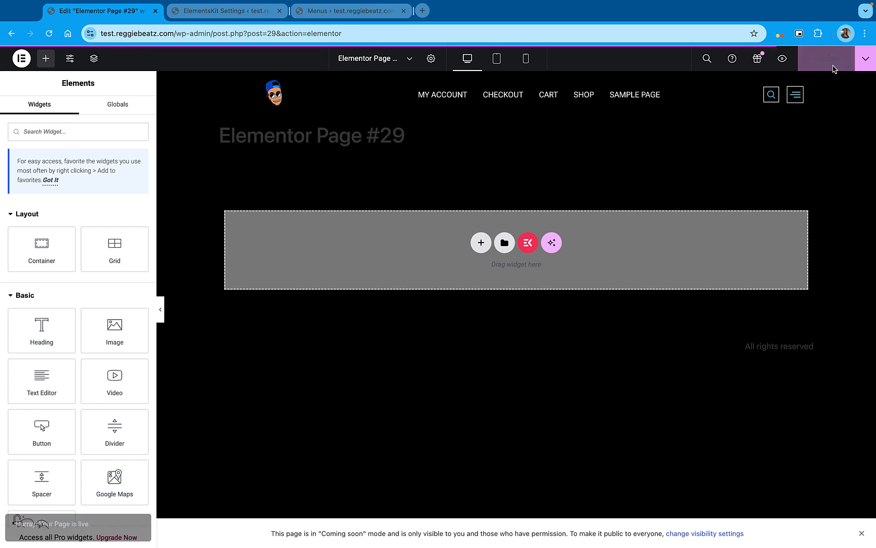
Exit to the WordPress editor, rename the new Elementor page as Home Page and save it
{"action": "left_click", "coordinate": [22, 58]}
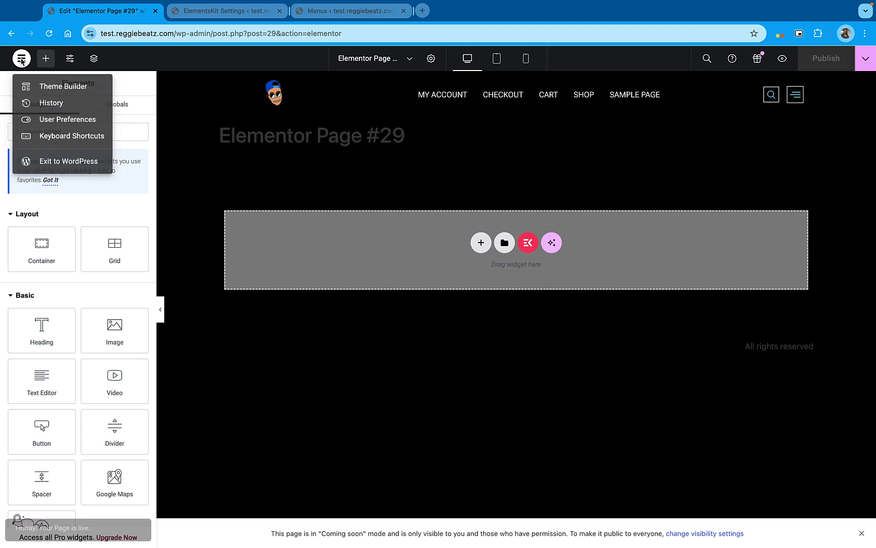
{"action": "left_click", "coordinate": [38, 172]}
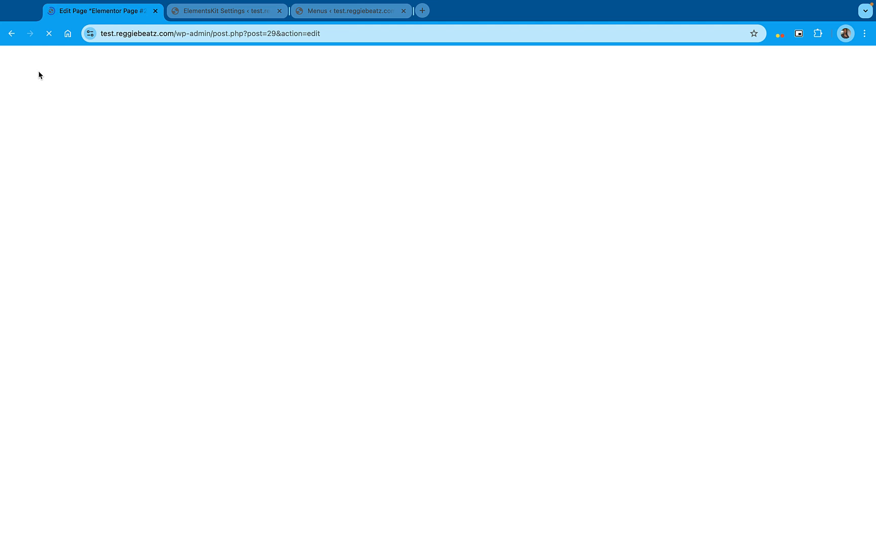
{"action": "left_click", "coordinate": [308, 132]}
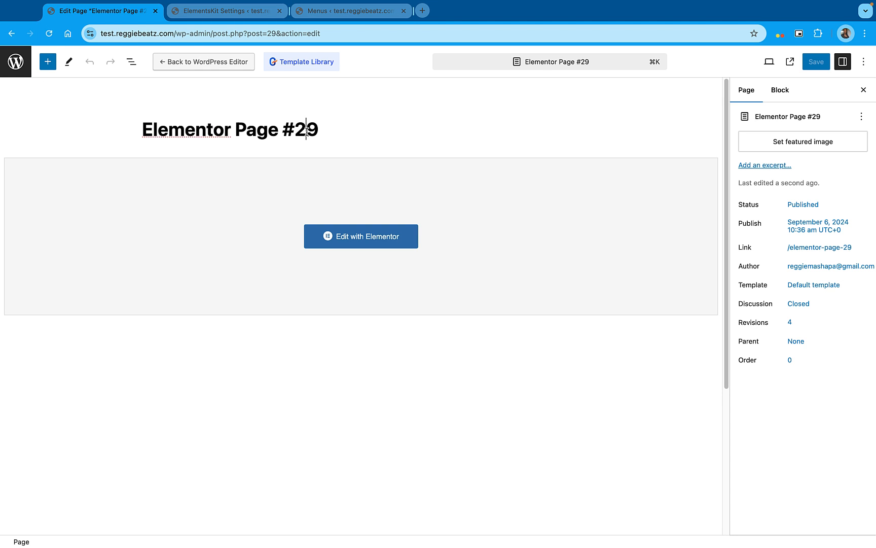
{"action": "key", "text": "super+a"}
{"action": "type", "text": "Home Page"}
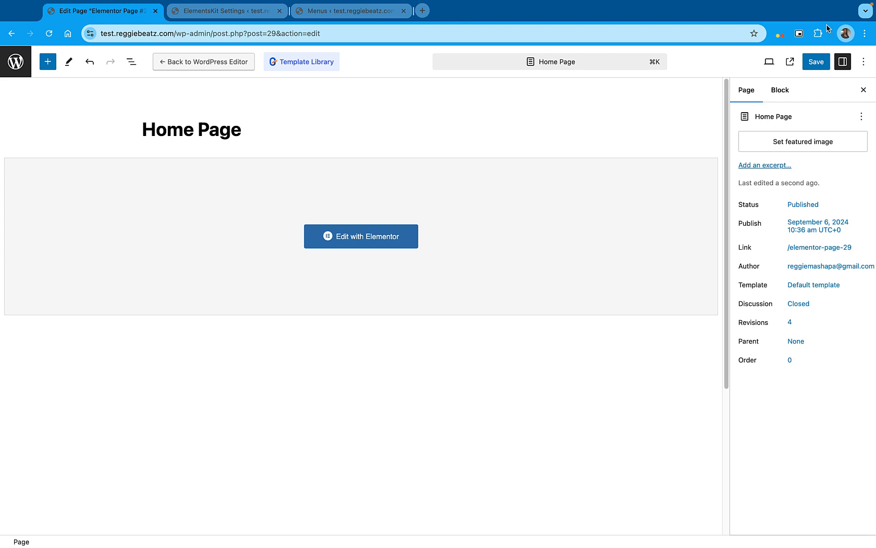
{"action": "left_click", "coordinate": [816, 61]}
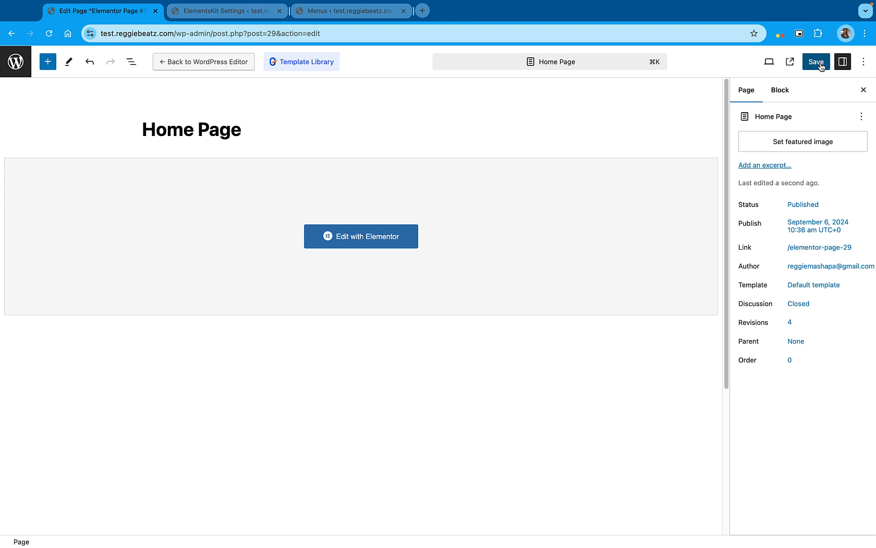
In the theme customizer's homepage settings, display a static page with Home Page as the homepage and publish the change
{"action": "left_click", "coordinate": [17, 63]}
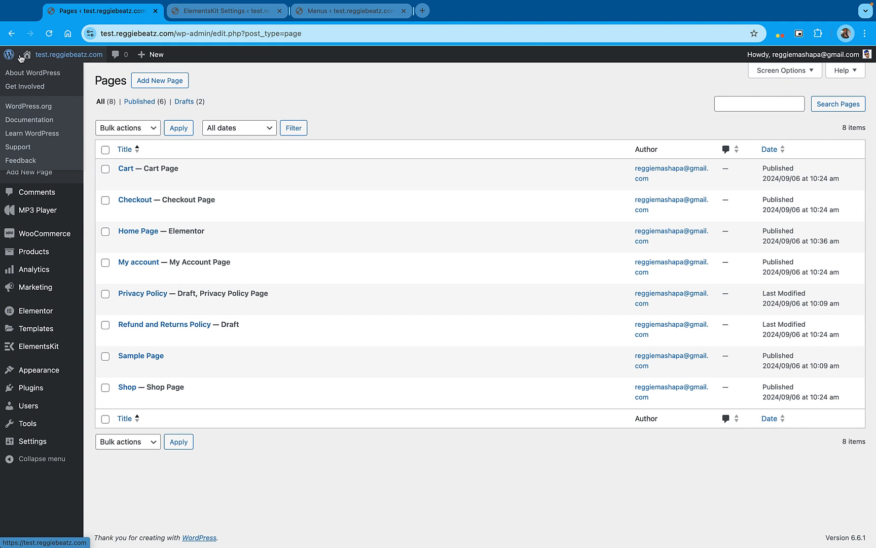
{"action": "mouse_move", "coordinate": [49, 368]}
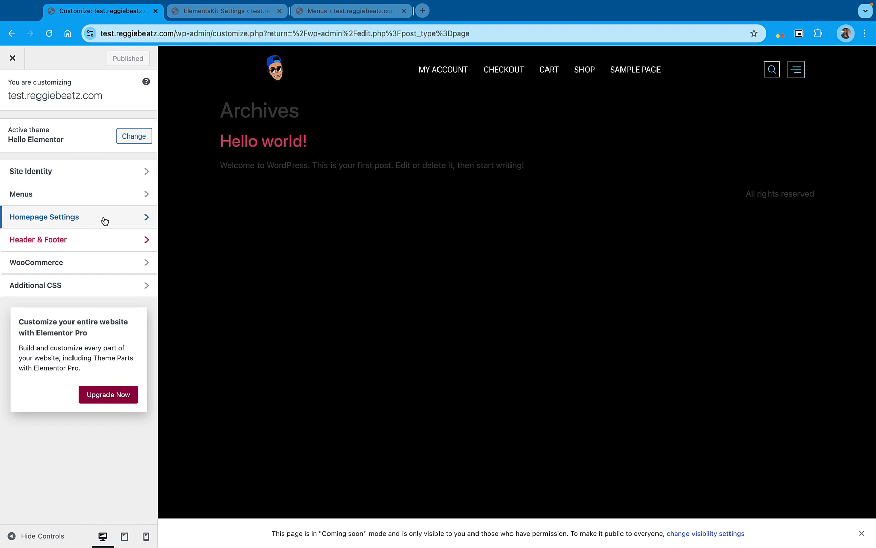
{"action": "left_click", "coordinate": [104, 220]}
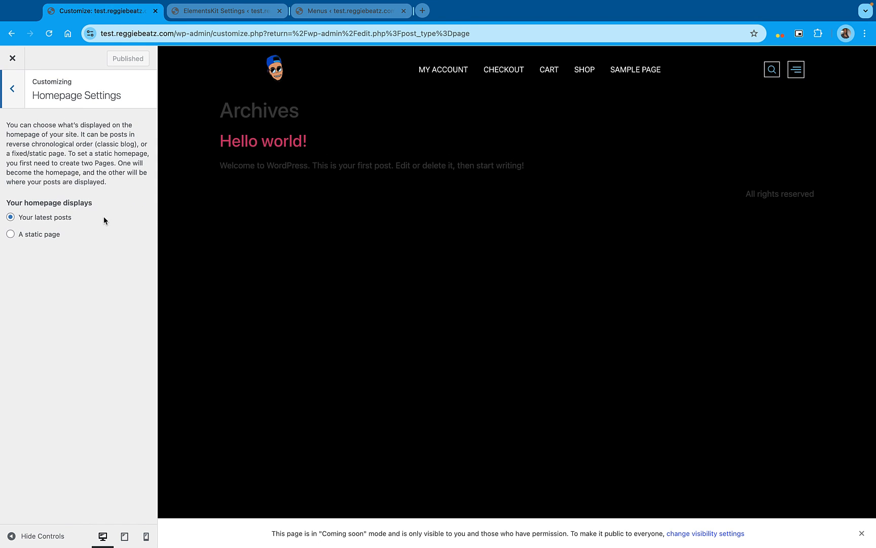
{"action": "left_click", "coordinate": [41, 236]}
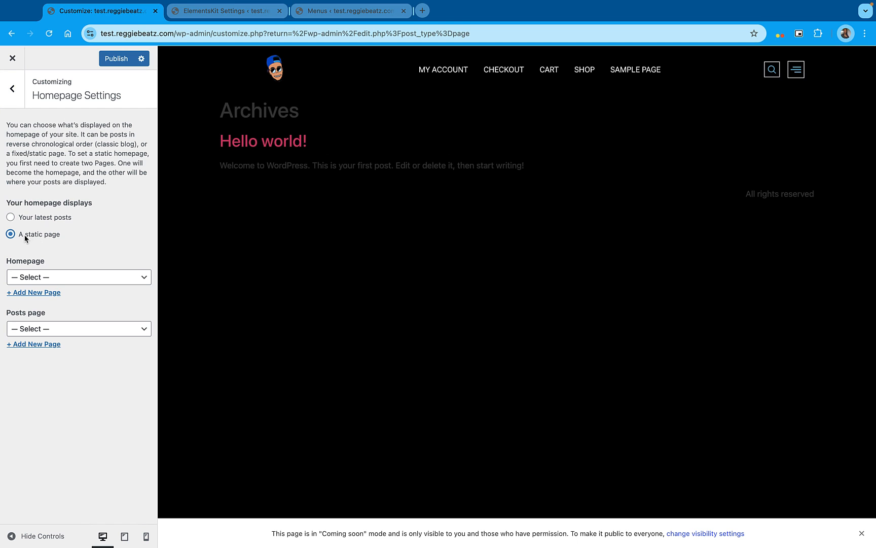
{"action": "left_click", "coordinate": [89, 283]}
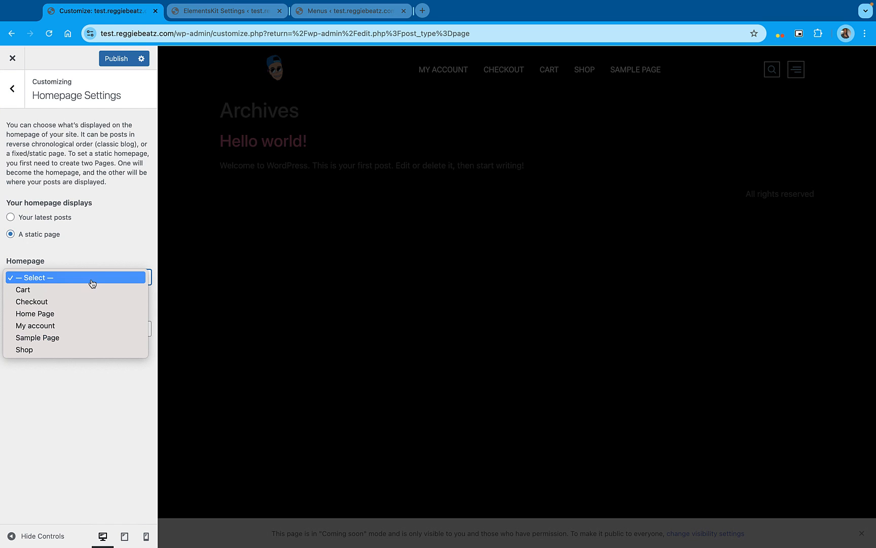
{"action": "left_click", "coordinate": [59, 314]}
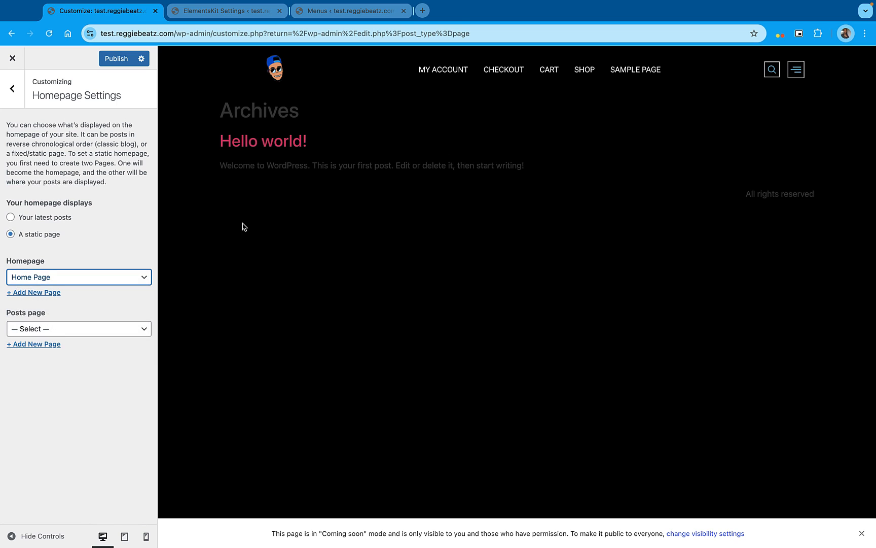
{"action": "left_click", "coordinate": [116, 59]}
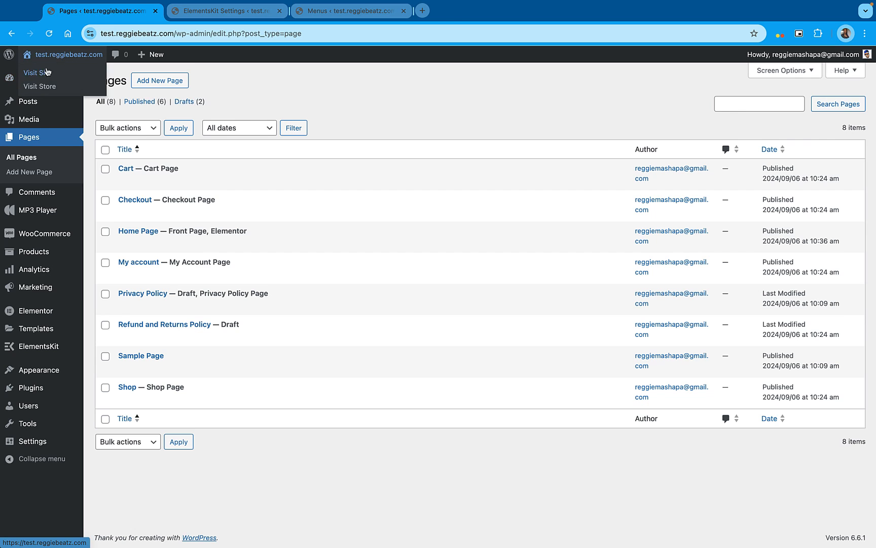
Open the live site in a new browser tab and check the ways to edit its home page
{"action": "right_click", "coordinate": [43, 67]}
{"action": "left_click", "coordinate": [76, 74]}
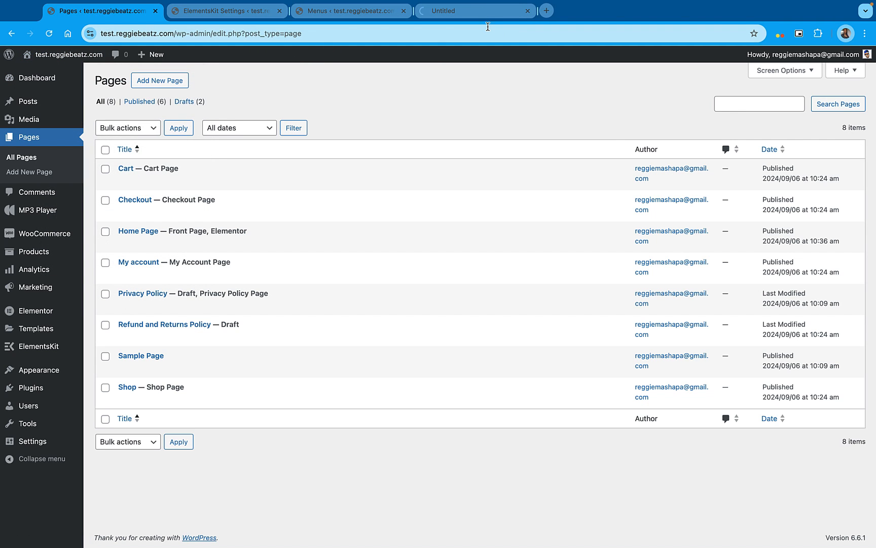
{"action": "left_click", "coordinate": [486, 14]}
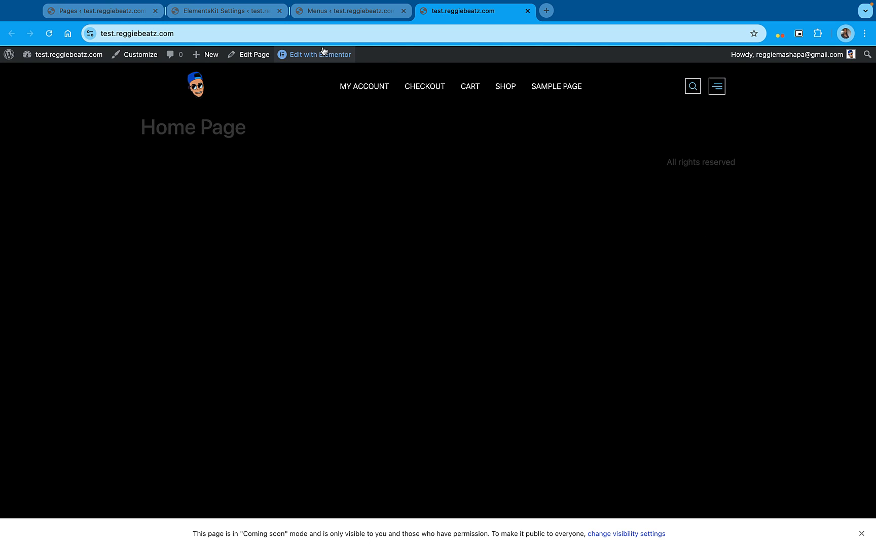
{"action": "mouse_move", "coordinate": [322, 61]}
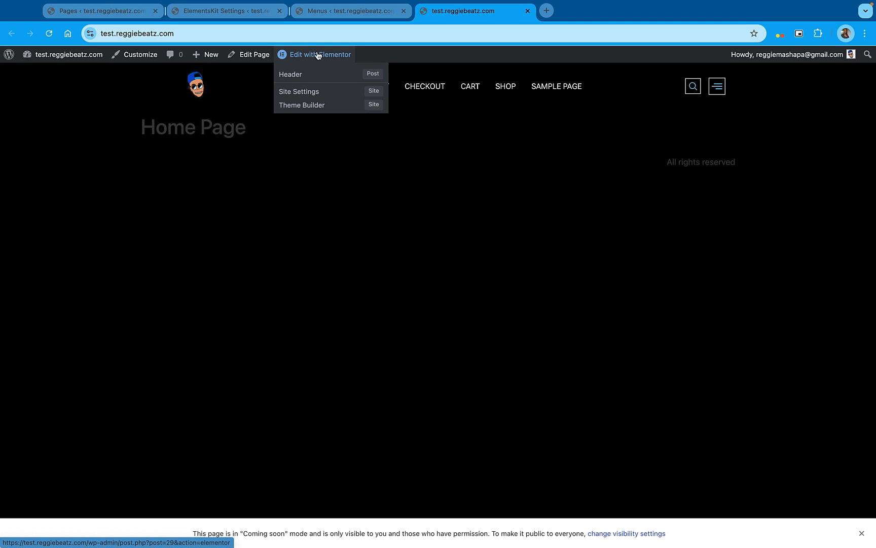
{"action": "left_click", "coordinate": [116, 14]}
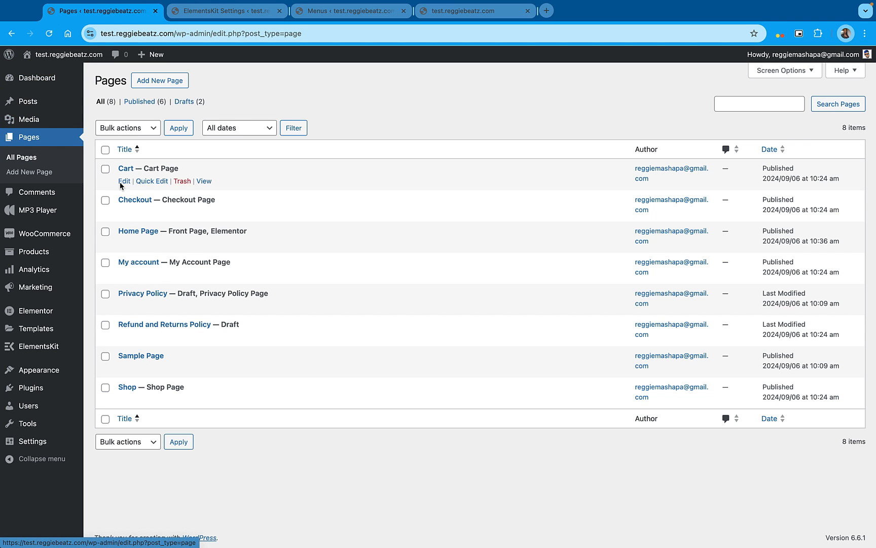
{"action": "mouse_move", "coordinate": [154, 247]}
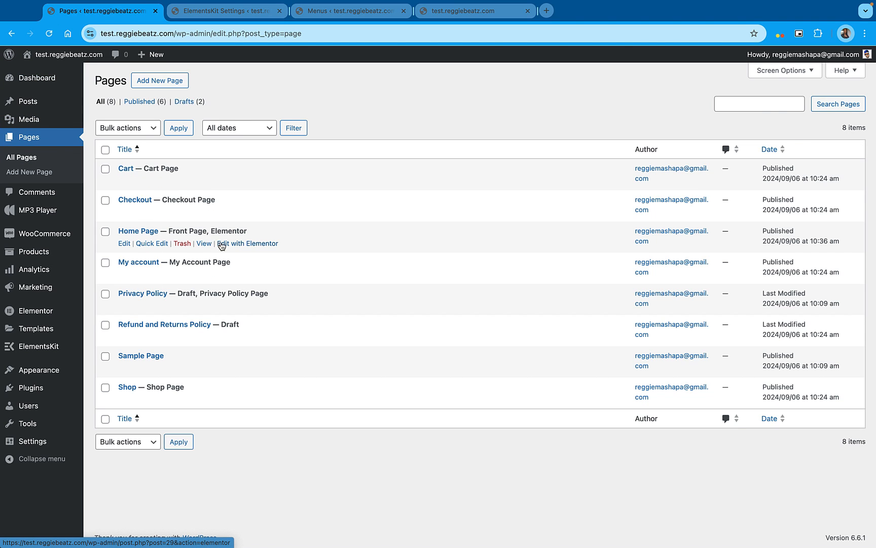
Open the Home Page in Elementor from the live site and turn on Hide Title in its page settings
{"action": "left_click", "coordinate": [472, 11]}
{"action": "mouse_move", "coordinate": [318, 60]}
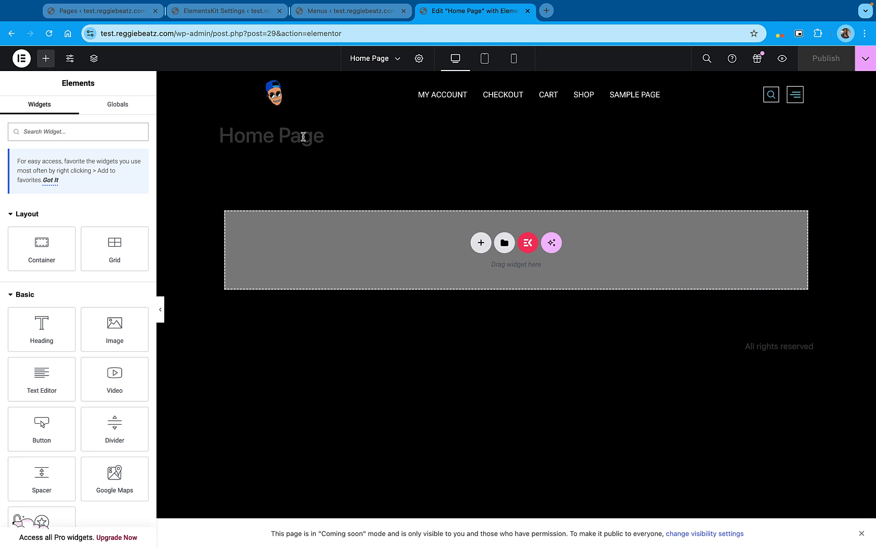
{"action": "left_click", "coordinate": [419, 59]}
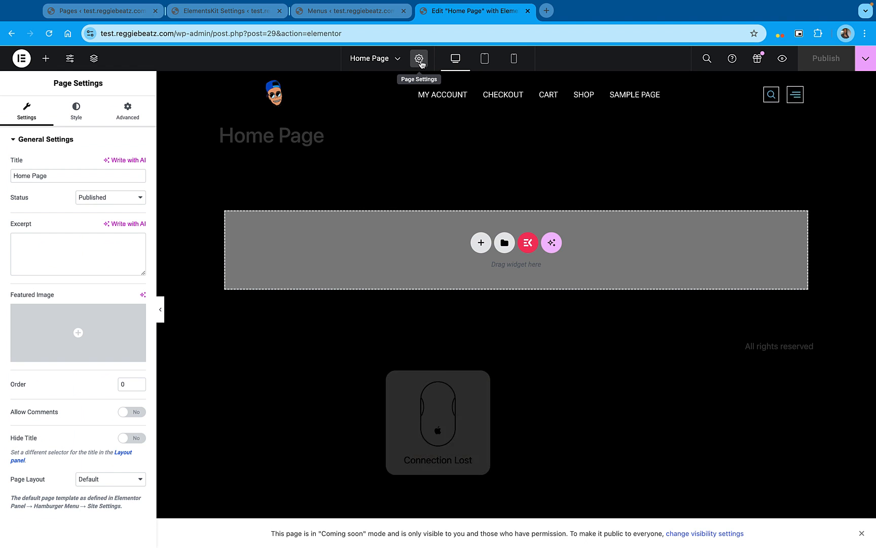
{"action": "left_click", "coordinate": [131, 439]}
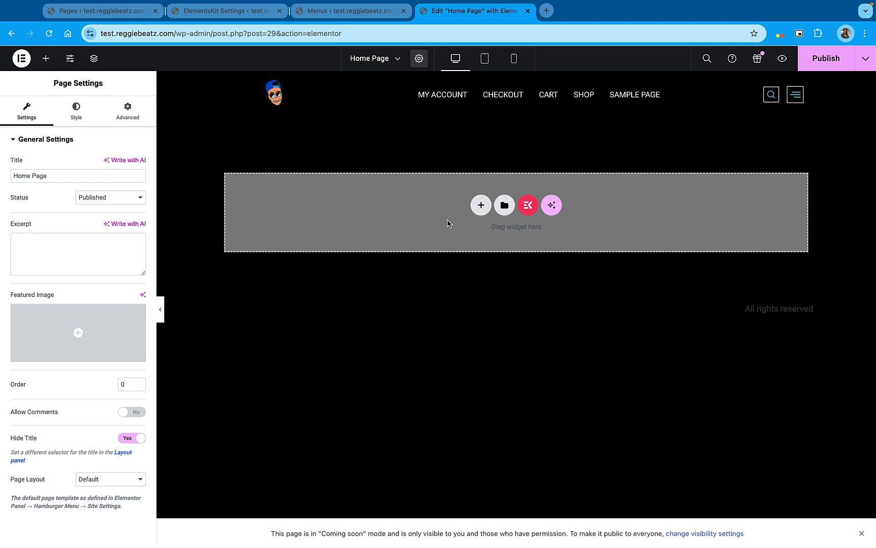
Insert the Call To Action – Section 20 design from the ElementsKit section library into the Home Page
{"action": "left_click", "coordinate": [528, 208]}
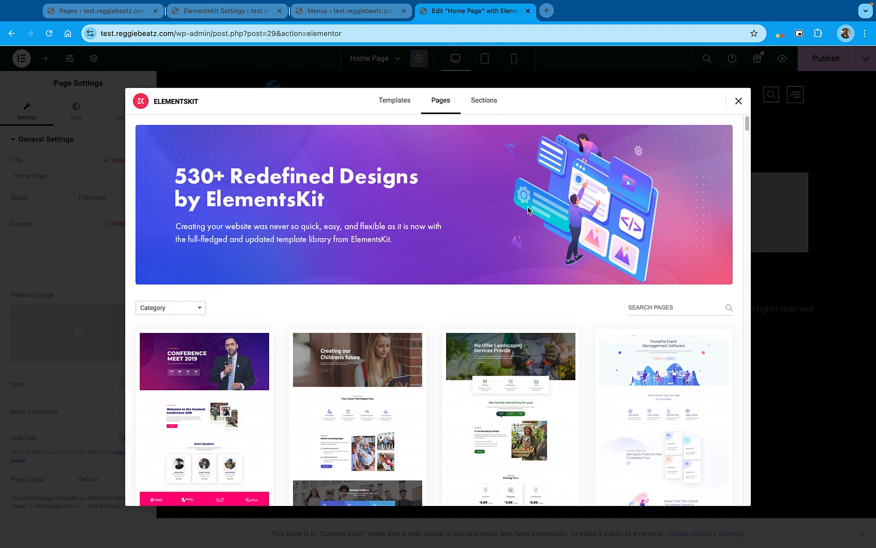
{"action": "left_click", "coordinate": [485, 100]}
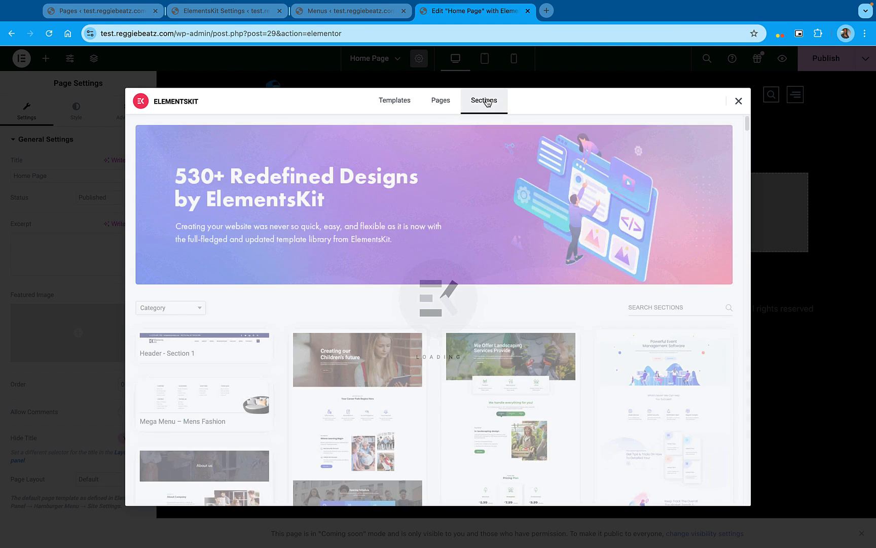
{"action": "left_click", "coordinate": [180, 308]}
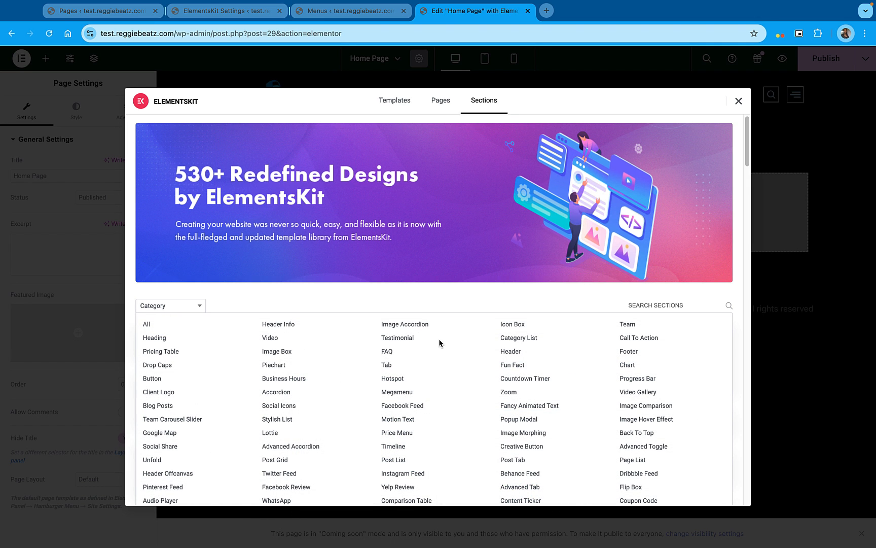
{"action": "left_click", "coordinate": [628, 339]}
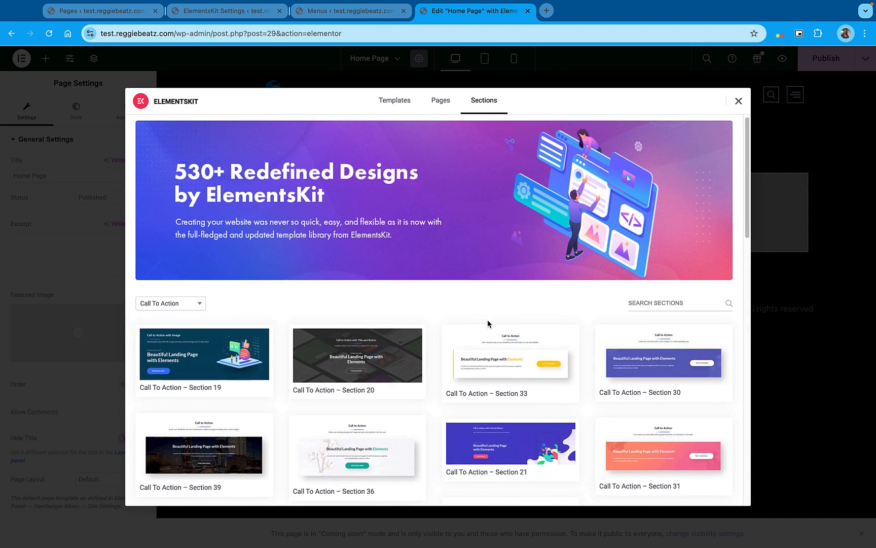
{"action": "scroll", "coordinate": [488, 323], "scroll_direction": "down", "scroll_amount": 3}
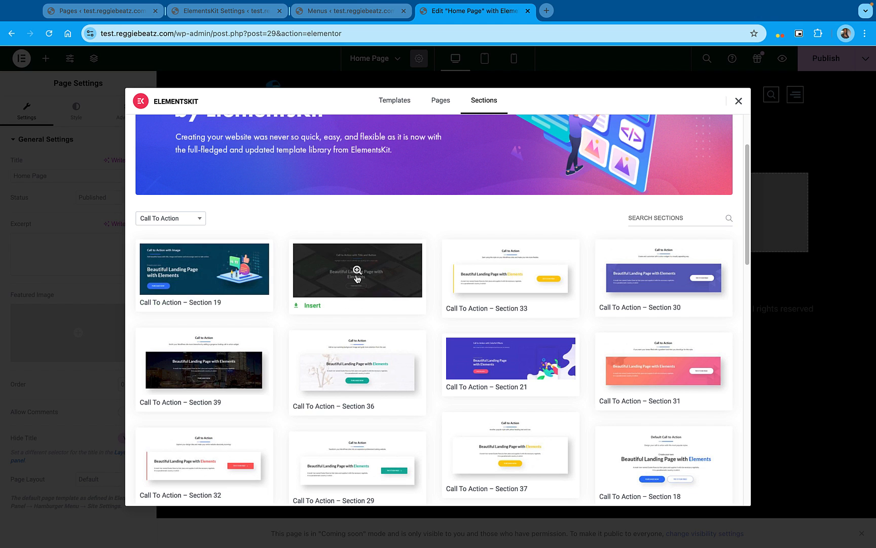
{"action": "scroll", "coordinate": [510, 243], "scroll_direction": "down", "scroll_amount": 2}
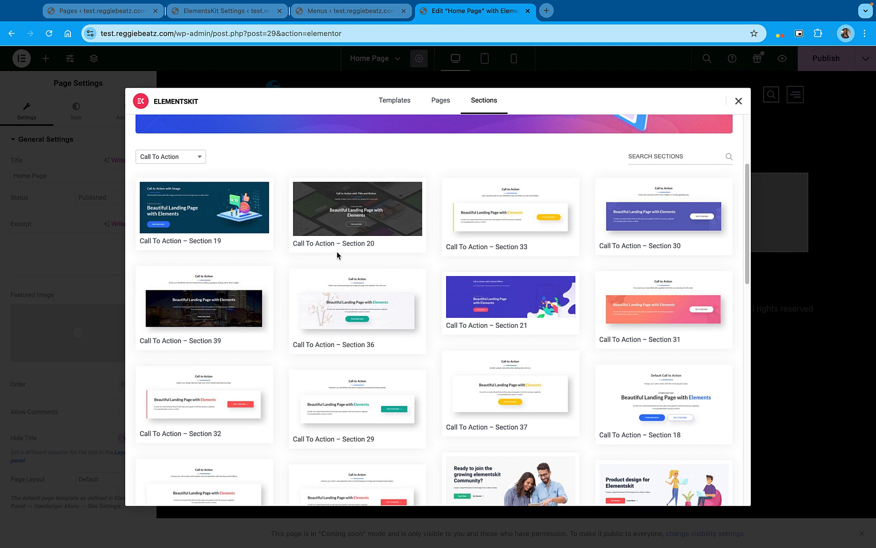
{"action": "left_click", "coordinate": [312, 244]}
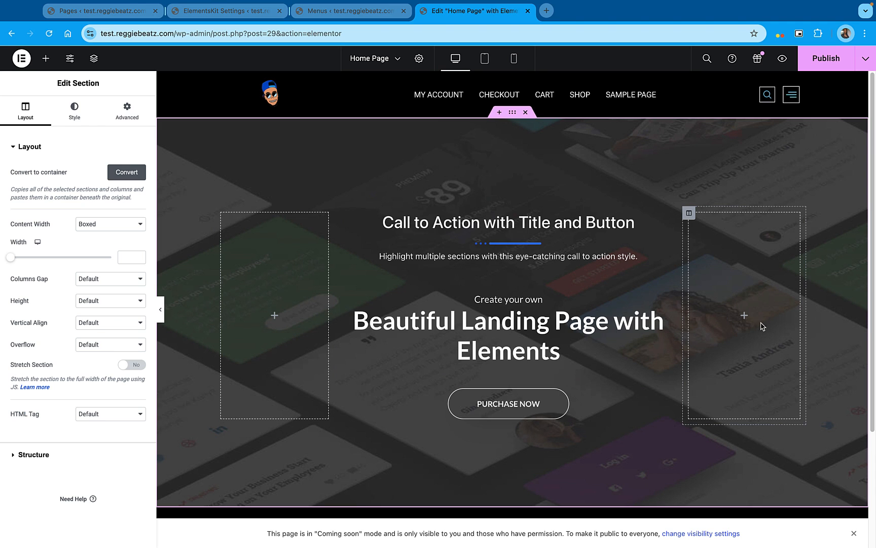
Delete the two empty columns on either side of the call-to-action content
{"action": "right_click", "coordinate": [255, 253]}
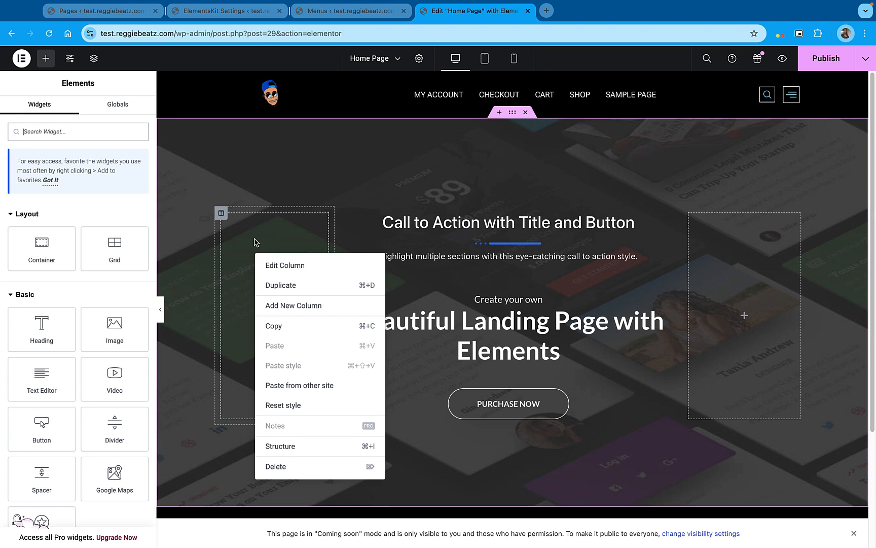
{"action": "left_click", "coordinate": [287, 466]}
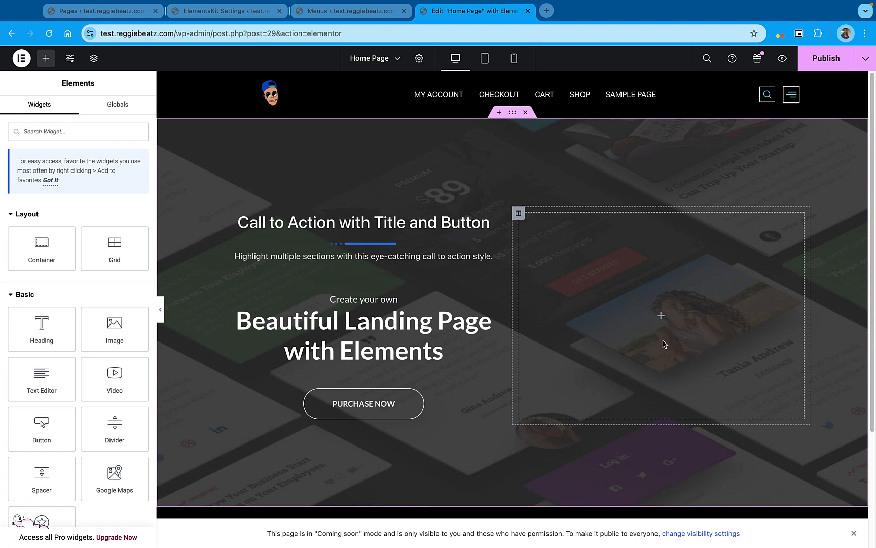
{"action": "right_click", "coordinate": [697, 273]}
{"action": "left_click", "coordinate": [726, 479]}
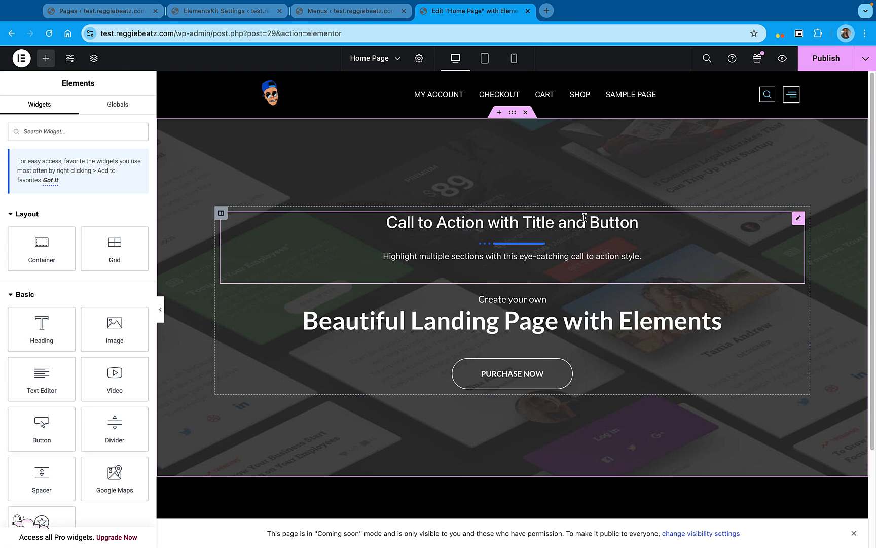
Upload Logic-Pro-X.png from the Pictures folder and set it as the call-to-action section's background image
{"action": "left_click", "coordinate": [513, 113]}
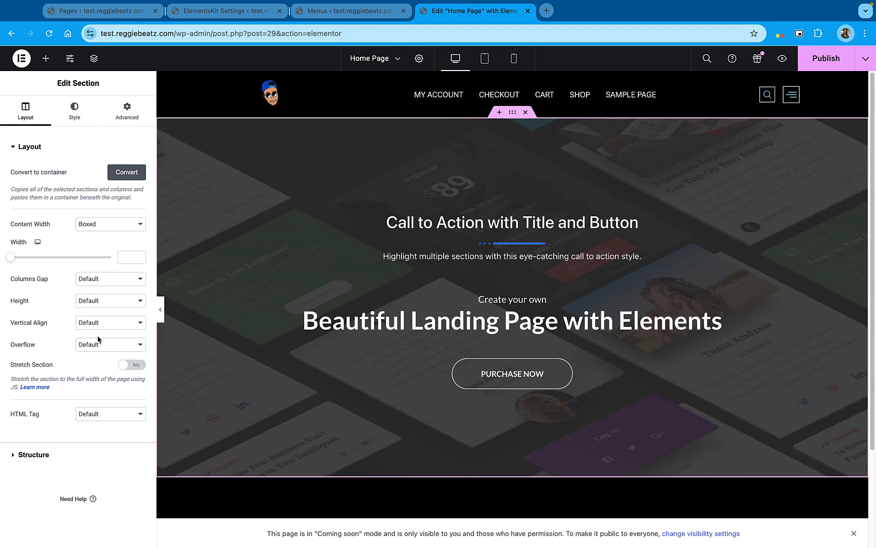
{"action": "left_click", "coordinate": [74, 112]}
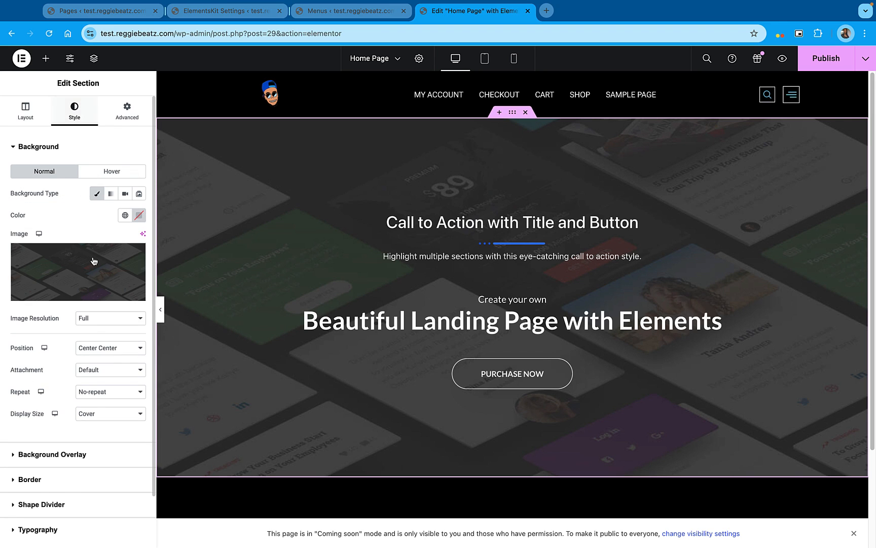
{"action": "left_click", "coordinate": [97, 278]}
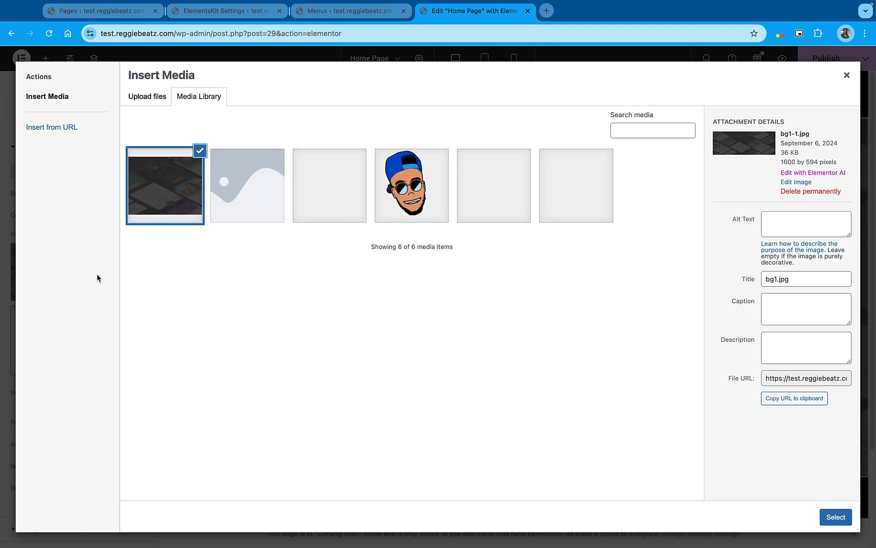
{"action": "left_click", "coordinate": [153, 99]}
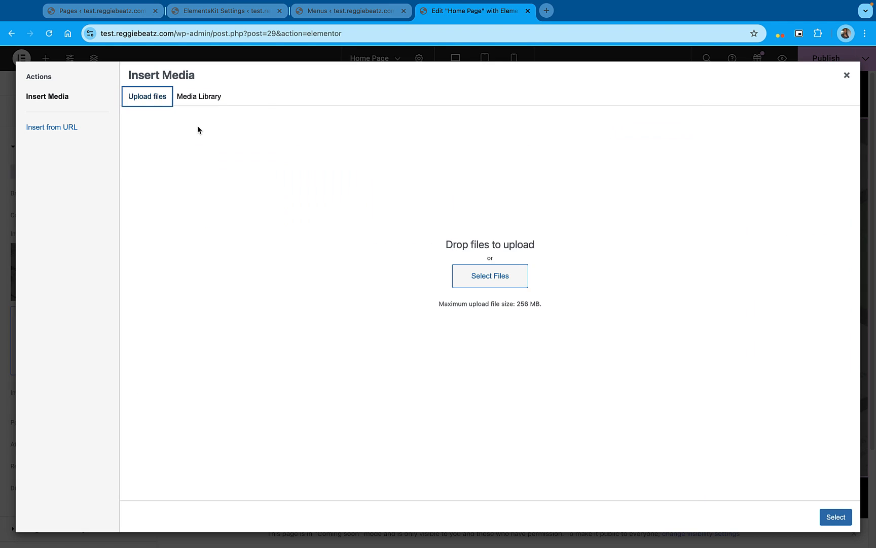
{"action": "left_click", "coordinate": [510, 280]}
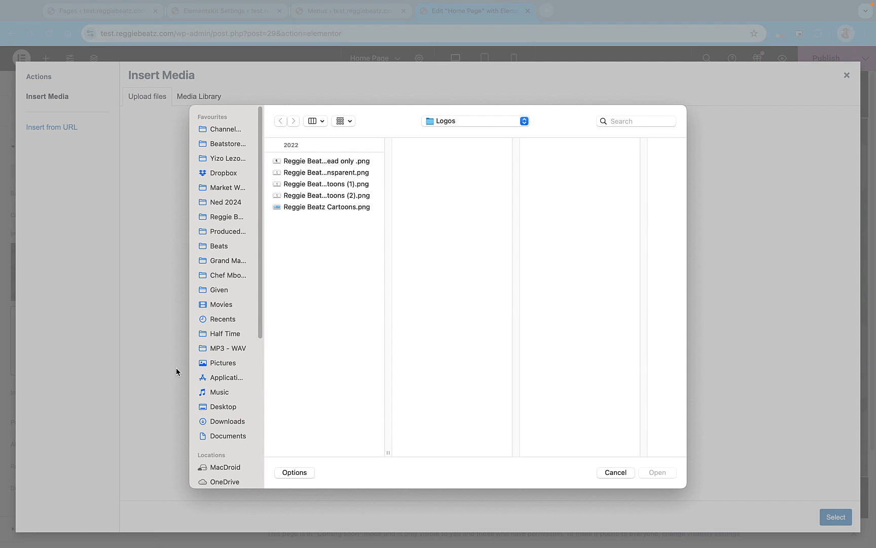
{"action": "left_click", "coordinate": [223, 362]}
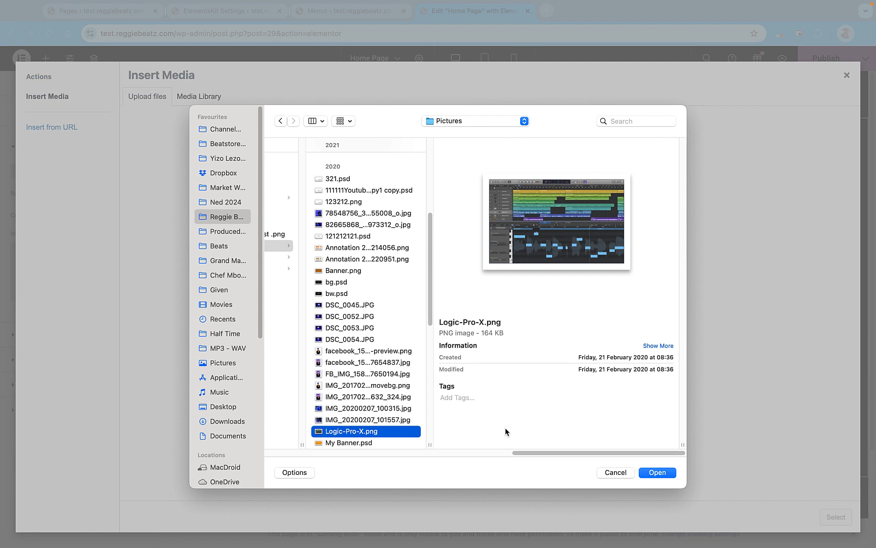
{"action": "left_click", "coordinate": [658, 472]}
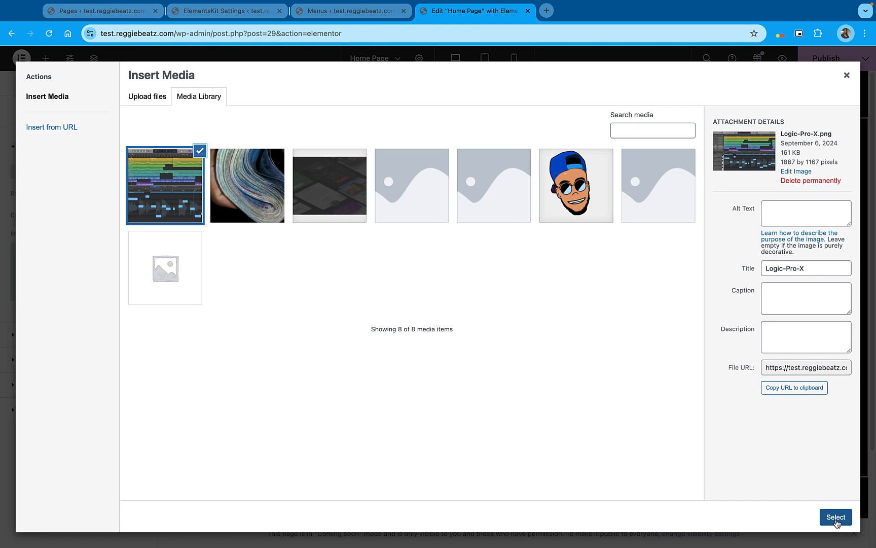
{"action": "left_click", "coordinate": [836, 517]}
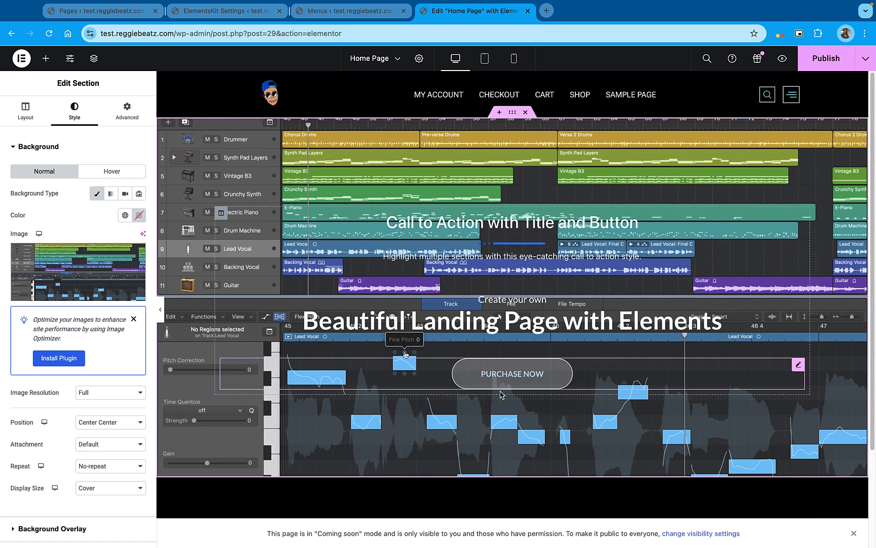
Add a solid black (#000000) background overlay to the section and set its opacity to 0.78
{"action": "scroll", "coordinate": [31, 405], "scroll_direction": "down", "scroll_amount": 3}
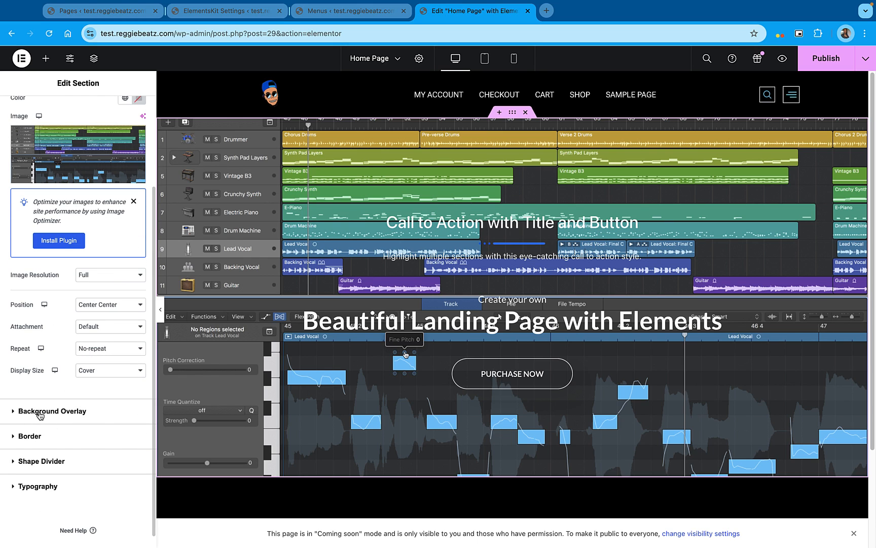
{"action": "left_click", "coordinate": [40, 412]}
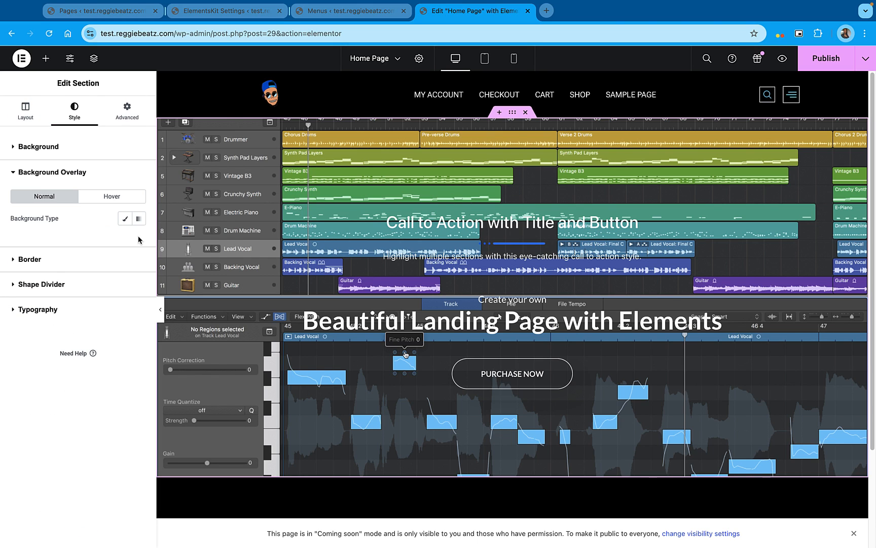
{"action": "left_click", "coordinate": [125, 219]}
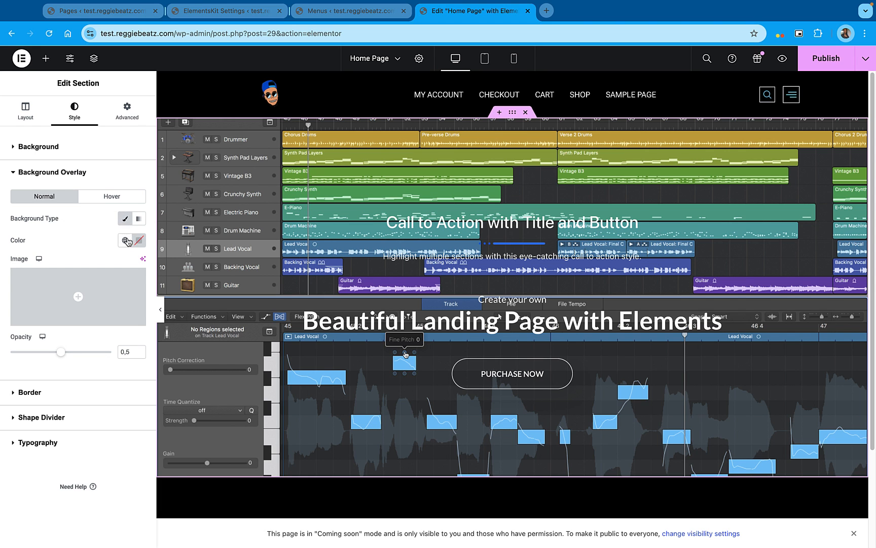
{"action": "left_click", "coordinate": [139, 242]}
{"action": "mouse_move", "coordinate": [135, 333]}
{"action": "left_mouse_down"}
{"action": "mouse_move", "coordinate": [92, 349]}
{"action": "mouse_move", "coordinate": [94, 300]}
{"action": "mouse_move", "coordinate": [69, 364]}
{"action": "left_mouse_up"}
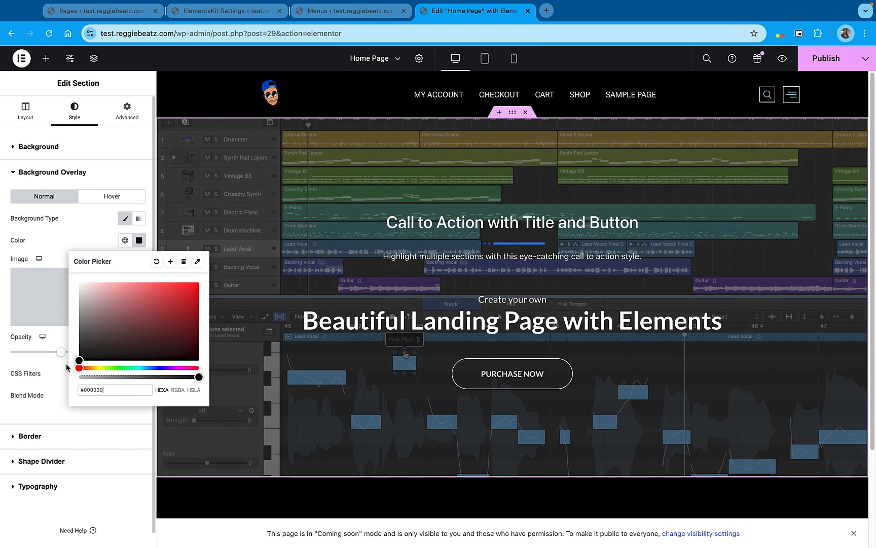
{"action": "left_click", "coordinate": [68, 237]}
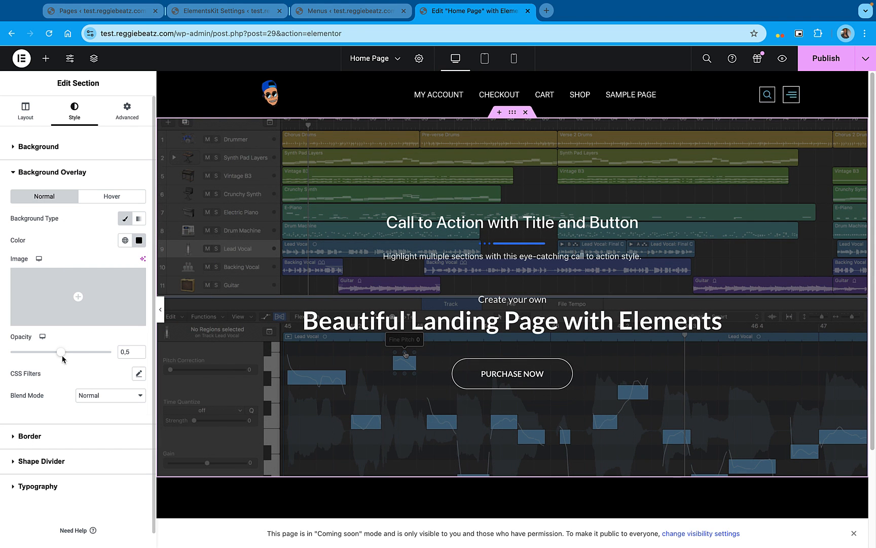
{"action": "left_click_drag", "start_coordinate": [62, 357], "coordinate": [89, 356]}
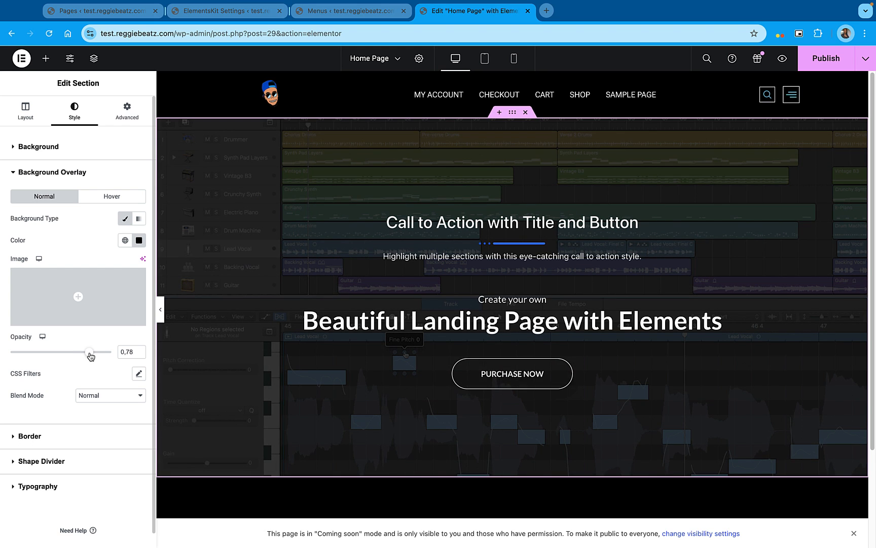
Change the overlay to a linear gradient with a dark grey second color, a 141 degree angle and 0.87 opacity
{"action": "left_click", "coordinate": [139, 219]}
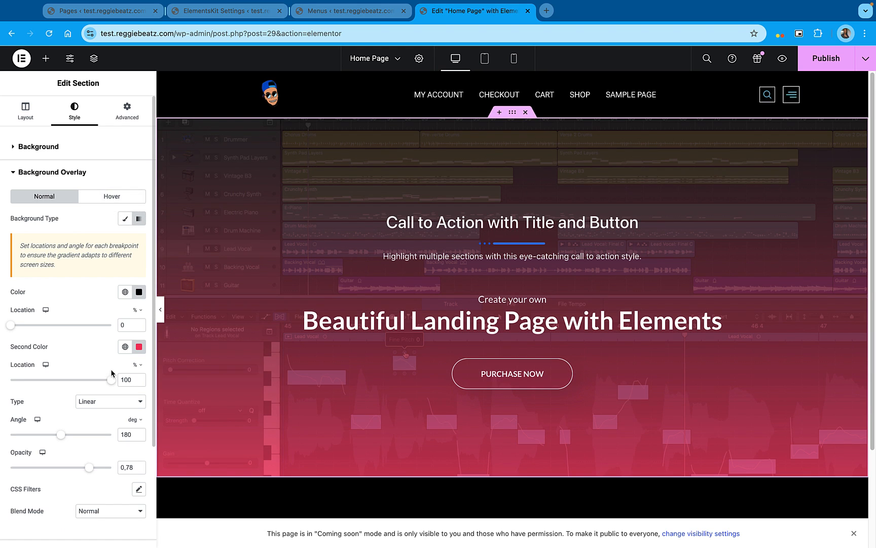
{"action": "left_click", "coordinate": [139, 347]}
{"action": "left_click_drag", "start_coordinate": [102, 412], "coordinate": [51, 438]}
{"action": "left_click", "coordinate": [79, 317]}
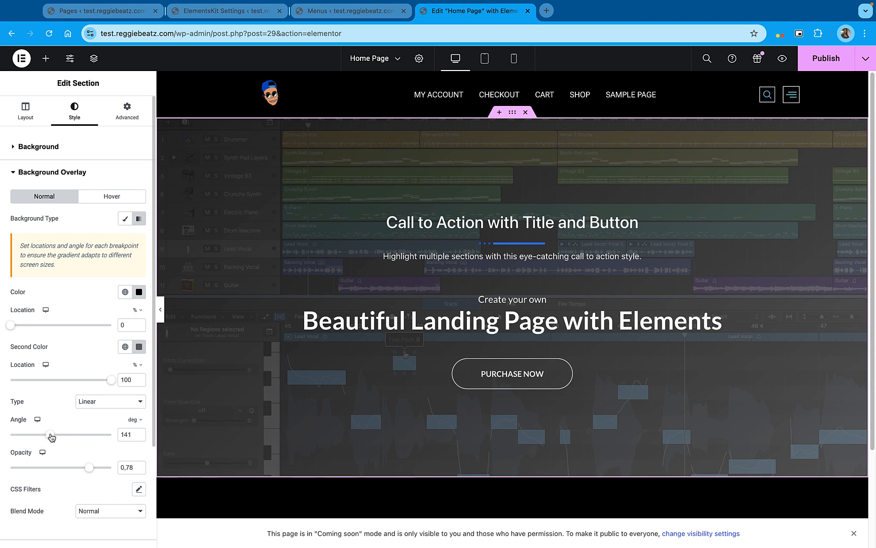
{"action": "scroll", "coordinate": [95, 480], "scroll_direction": "down", "scroll_amount": 1}
{"action": "left_click_drag", "start_coordinate": [88, 464], "coordinate": [99, 464]}
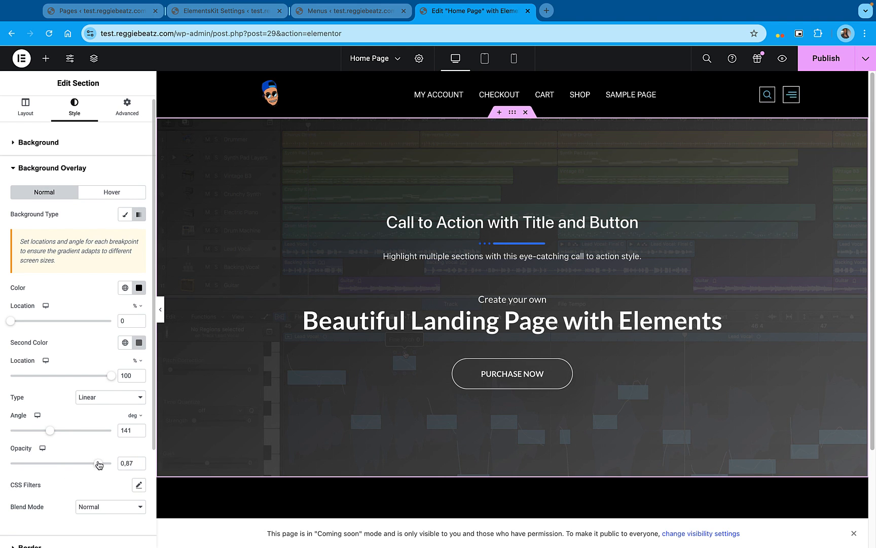
Replace the large heading's title above the Purchase Now button with "Welcome to my Beat store"
{"action": "left_click", "coordinate": [592, 316]}
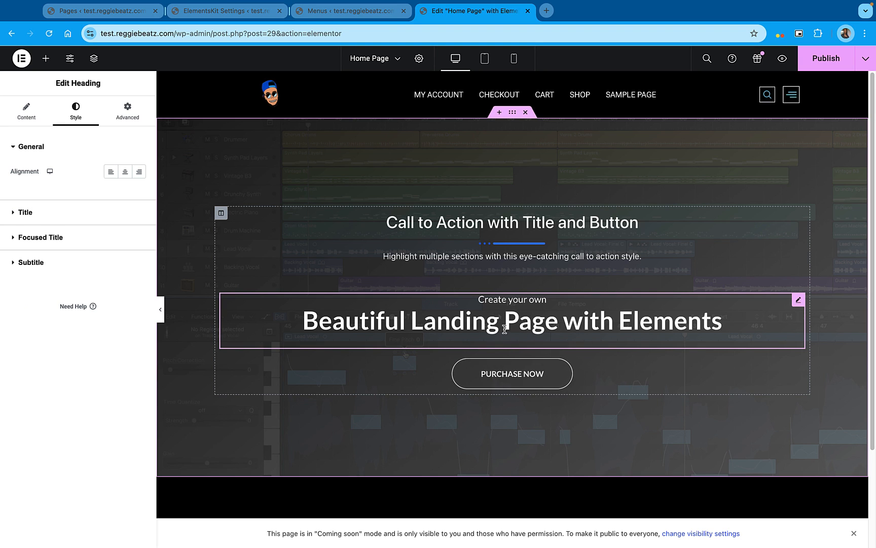
{"action": "left_click", "coordinate": [23, 213]}
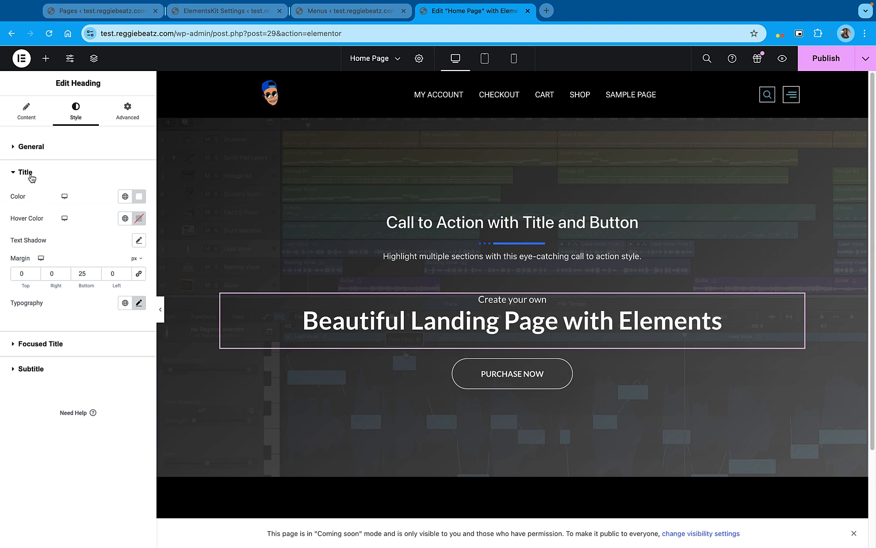
{"action": "left_click", "coordinate": [33, 119]}
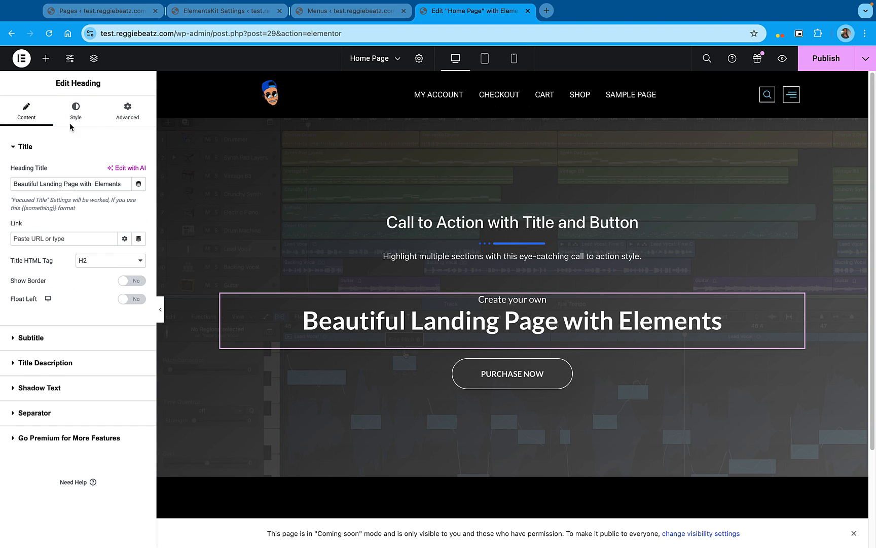
{"action": "triple_click", "coordinate": [82, 184]}
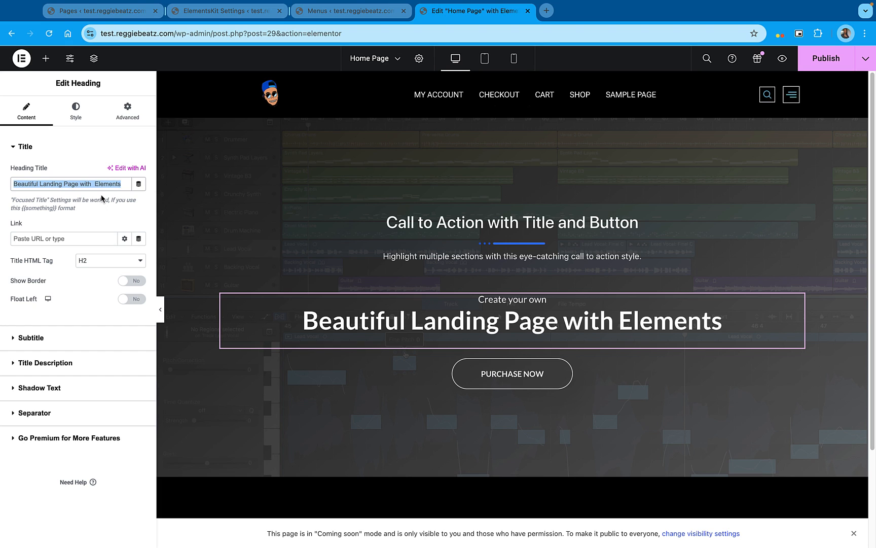
{"action": "type", "text": "Welco"}
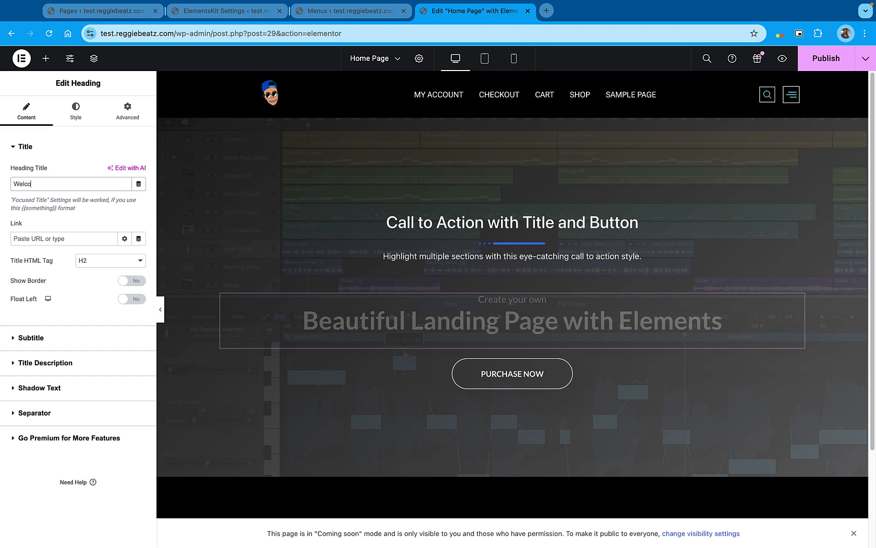
{"action": "type", "text": "me to my Beat store"}
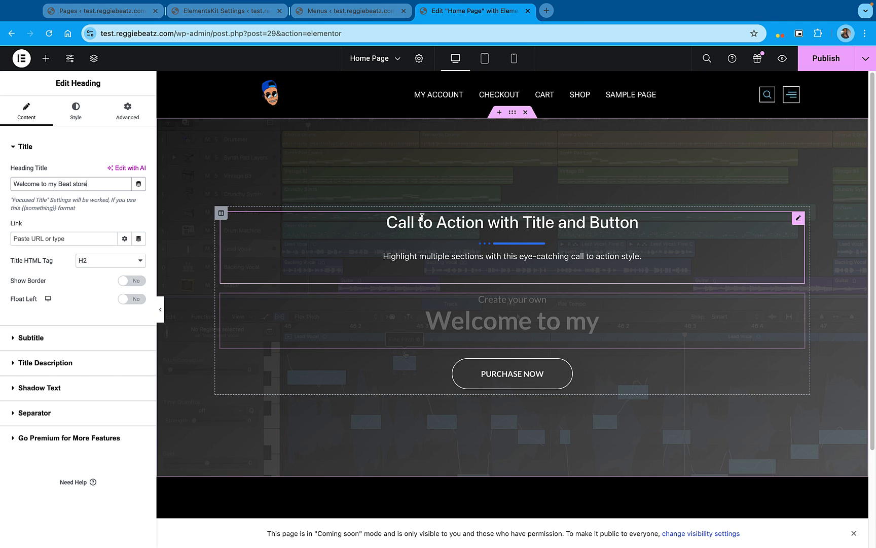
Change the upper heading's title to "Trap x Hip Hop x Amapiano Beats for sale"
{"action": "left_click", "coordinate": [420, 222]}
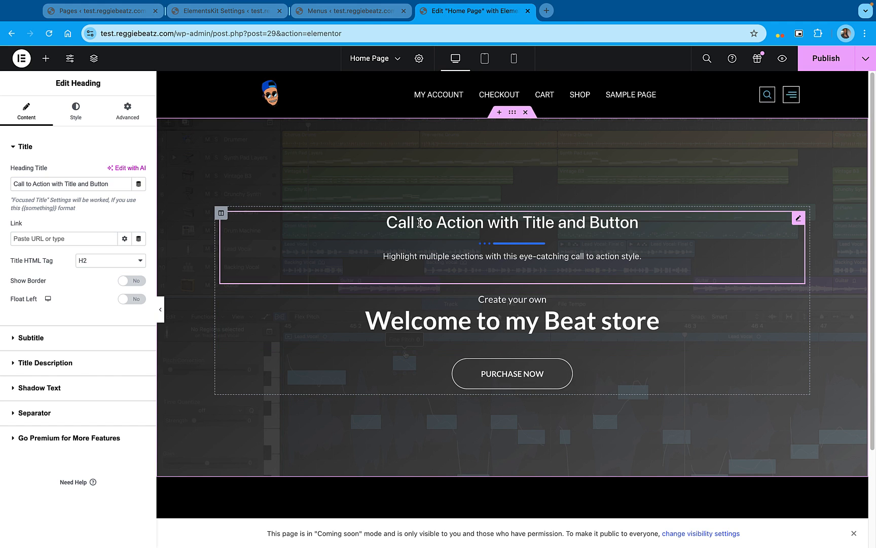
{"action": "triple_click", "coordinate": [106, 182]}
{"action": "type", "text": "Trap x Hip Hop x Amapin"}
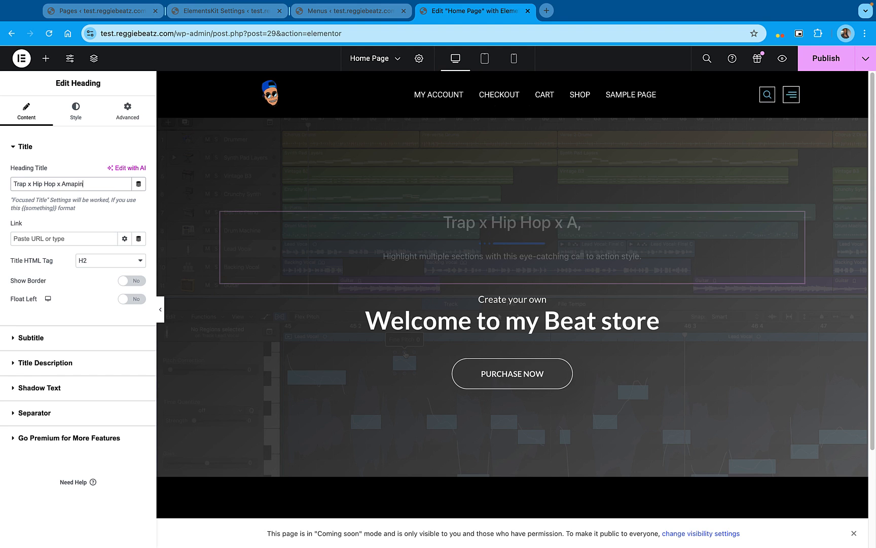
{"action": "key", "text": "BackSpace"}
{"action": "type", "text": "ano Beats for sale"}
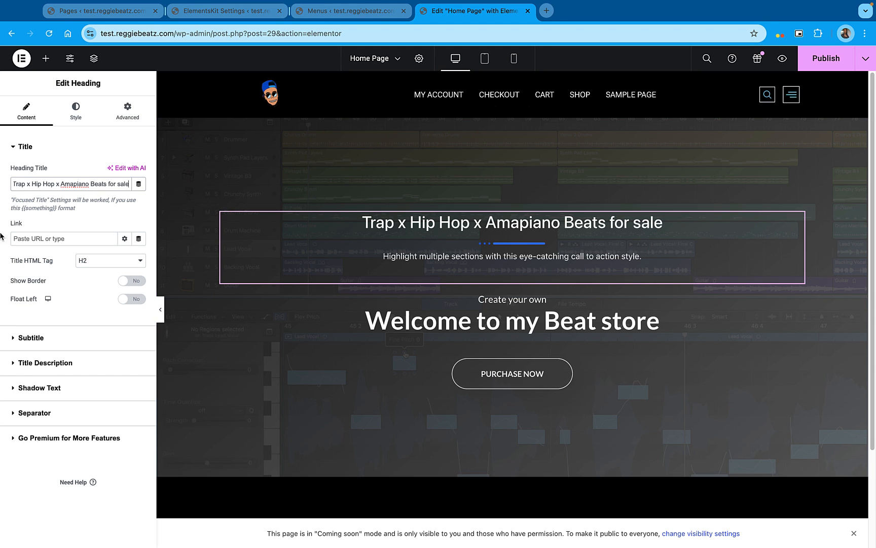
Turn off the title description and the separator of the Trap x Hip Hop x Amapiano heading
{"action": "left_click", "coordinate": [45, 362]}
{"action": "left_click", "coordinate": [130, 219]}
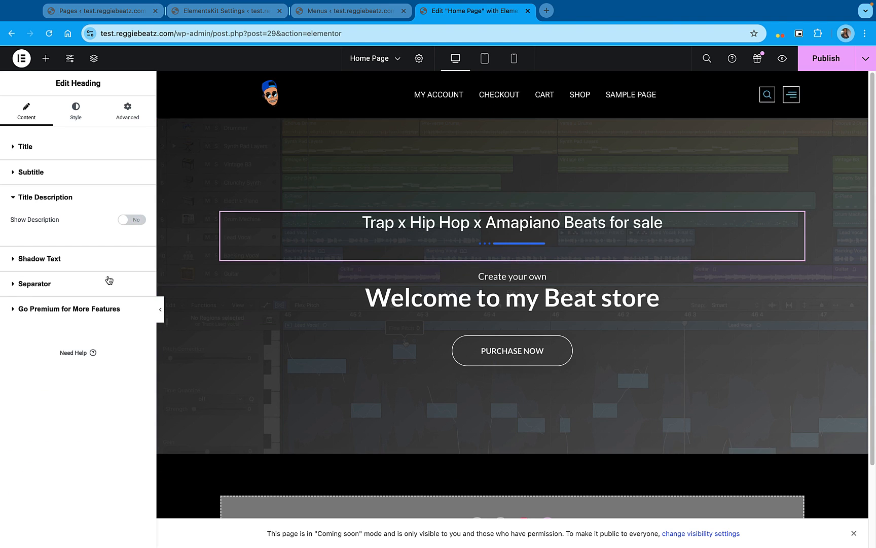
{"action": "left_click", "coordinate": [22, 284]}
{"action": "left_click", "coordinate": [133, 273]}
Set the subtitle of the "Welcome to my Beat store" heading to "Buy 1 Get 2 FREE"
{"action": "left_click", "coordinate": [548, 277]}
{"action": "left_click", "coordinate": [31, 337]}
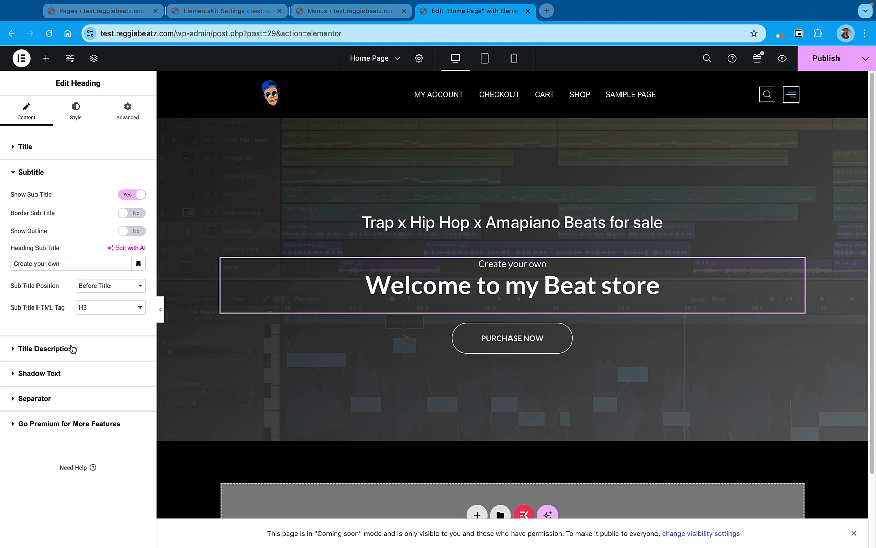
{"action": "left_click_drag", "start_coordinate": [64, 264], "coordinate": [1, 242]}
{"action": "type", "text": "Buy 1 Get 2 FREE"}
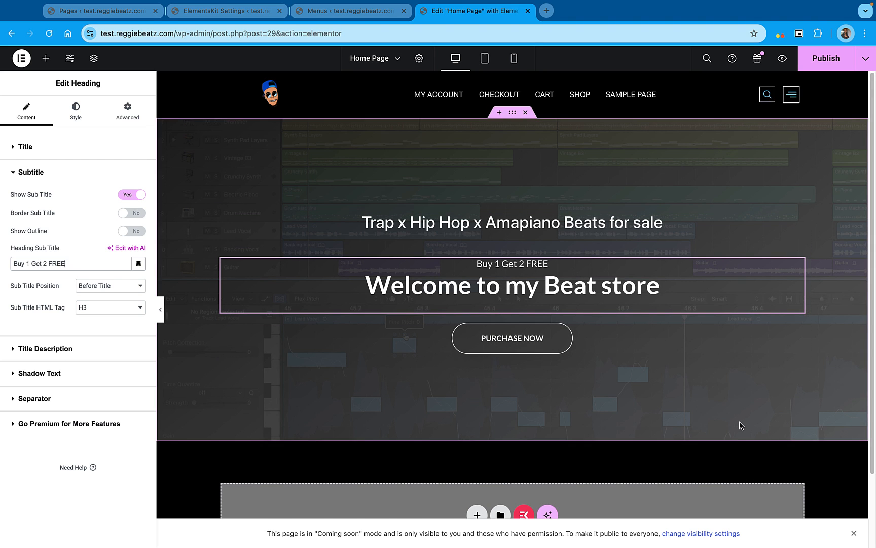
Publish the Home Page and open the test.reggiebeatz.com site in a new browser tab
{"action": "left_click", "coordinate": [826, 58]}
{"action": "left_click_drag", "start_coordinate": [174, 34], "coordinate": [88, 34]}
Shorten the genre heading to "Trap x Hip Hop x Amapiano Beats" and move it below the "Welcome to my Beat store" heading
{"action": "left_click", "coordinate": [513, 222]}
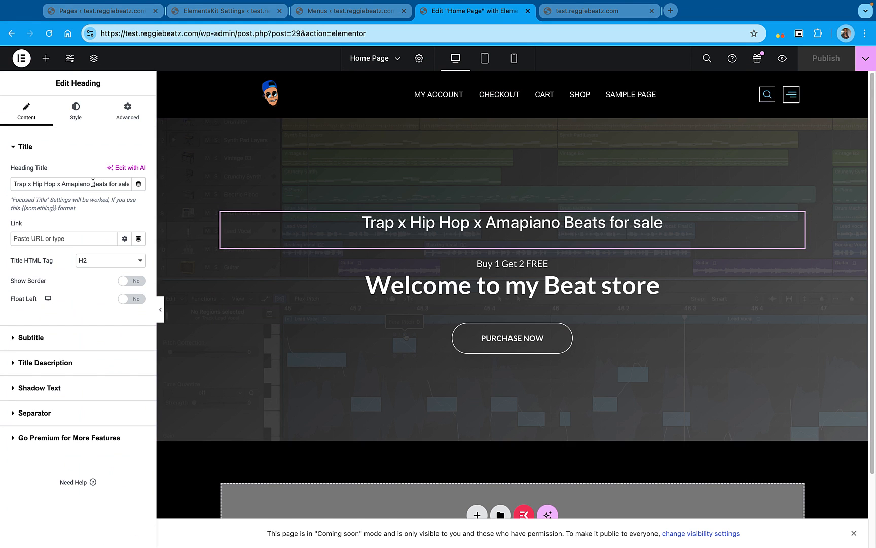
{"action": "left_click_drag", "start_coordinate": [108, 183], "coordinate": [167, 186]}
{"action": "key", "text": "BackSpace"}
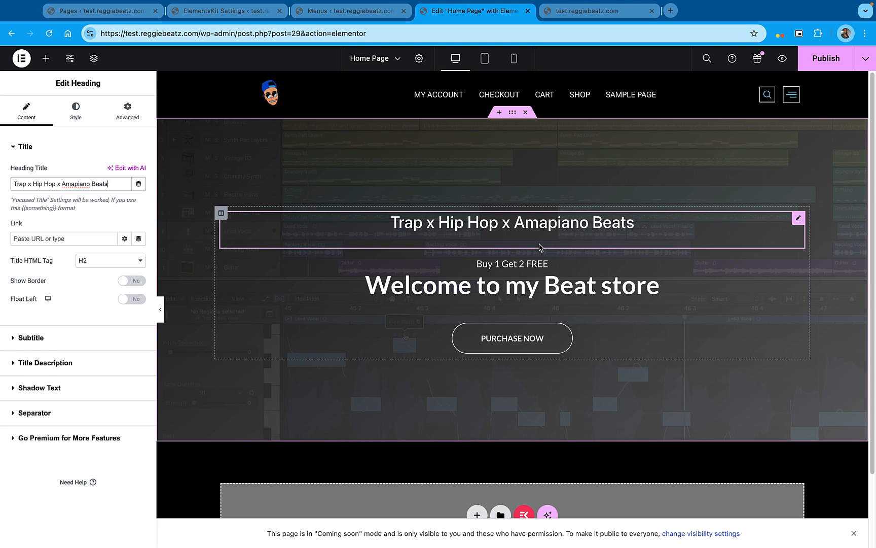
{"action": "left_click_drag", "start_coordinate": [798, 218], "coordinate": [672, 264]}
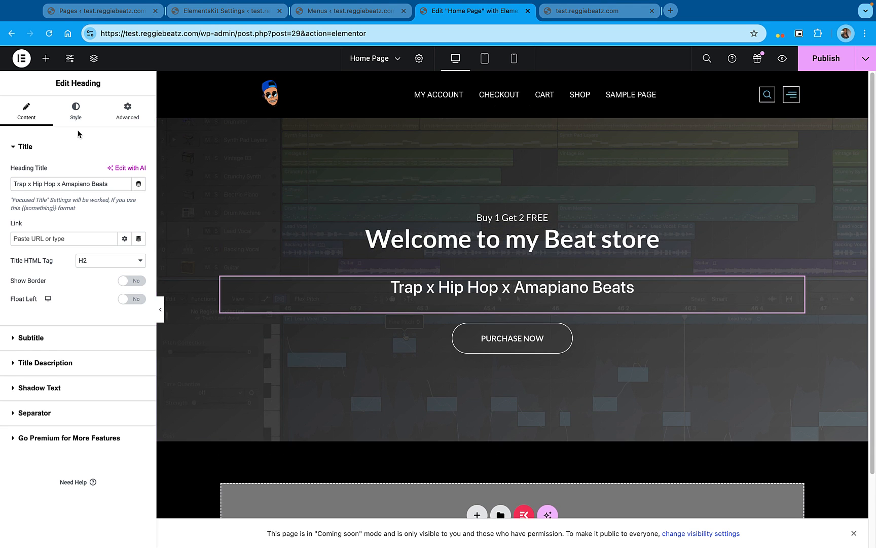
{"action": "left_click", "coordinate": [76, 112]}
{"action": "left_click", "coordinate": [27, 112]}
{"action": "left_click", "coordinate": [77, 338]}
{"action": "left_click", "coordinate": [96, 147]}
{"action": "left_click", "coordinate": [134, 280]}
{"action": "left_click", "coordinate": [135, 283]}
Set the title font size of the "Trap x Hip Hop x Amapiano Beats" heading to 17 px and publish the page
{"action": "left_click", "coordinate": [74, 112]}
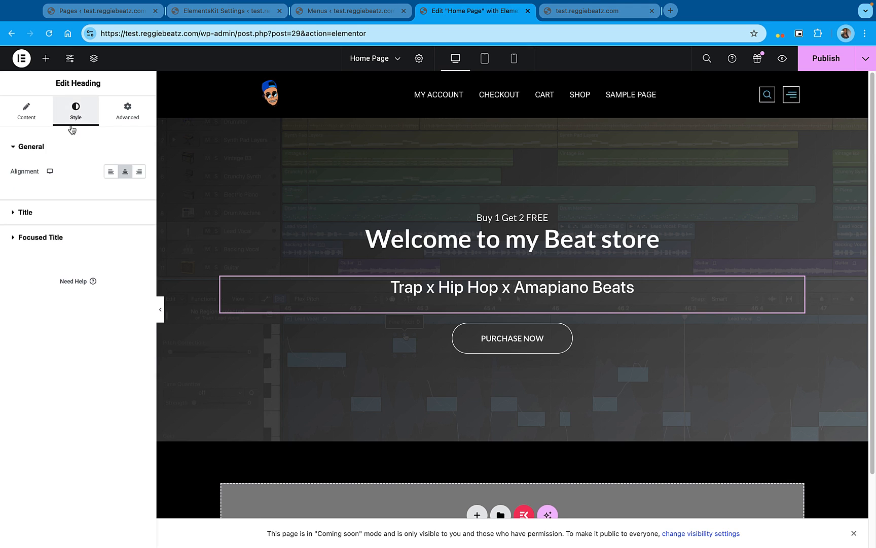
{"action": "left_click", "coordinate": [16, 210]}
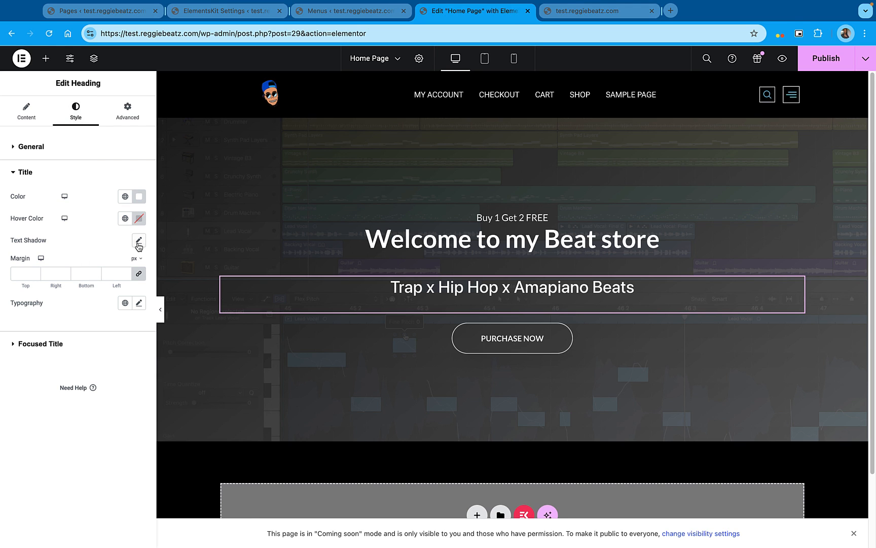
{"action": "left_click", "coordinate": [138, 303]}
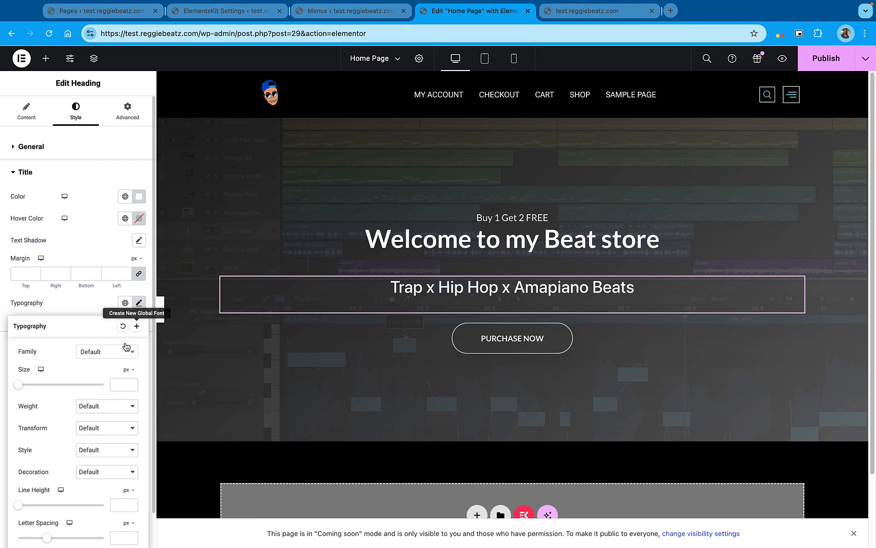
{"action": "left_click_drag", "start_coordinate": [22, 389], "coordinate": [26, 388]}
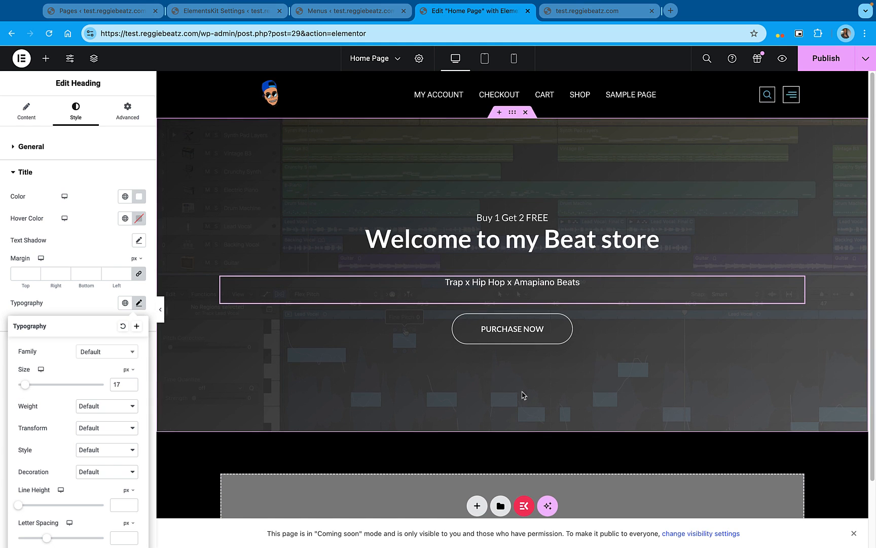
{"action": "left_click", "coordinate": [826, 53]}
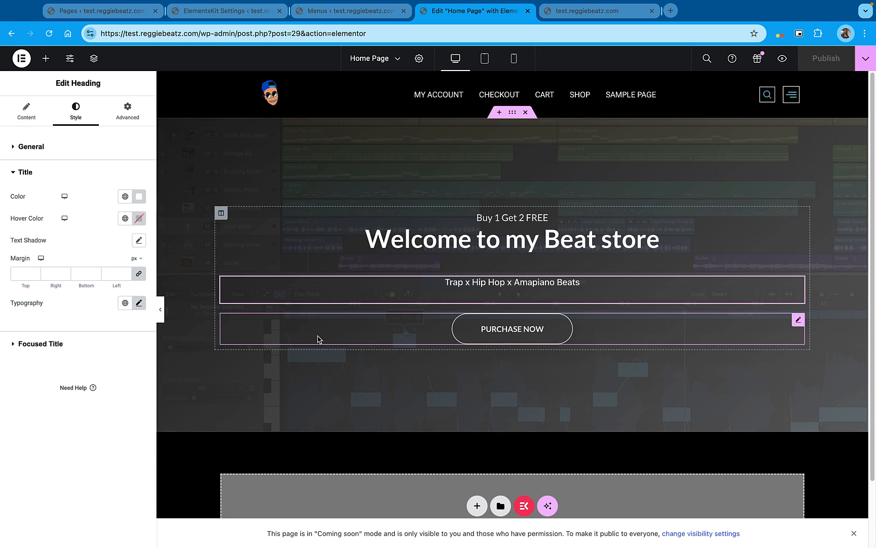
Add a single-column Flexbox container directly below the hero section
{"action": "scroll", "coordinate": [355, 345], "scroll_direction": "down", "scroll_amount": 3}
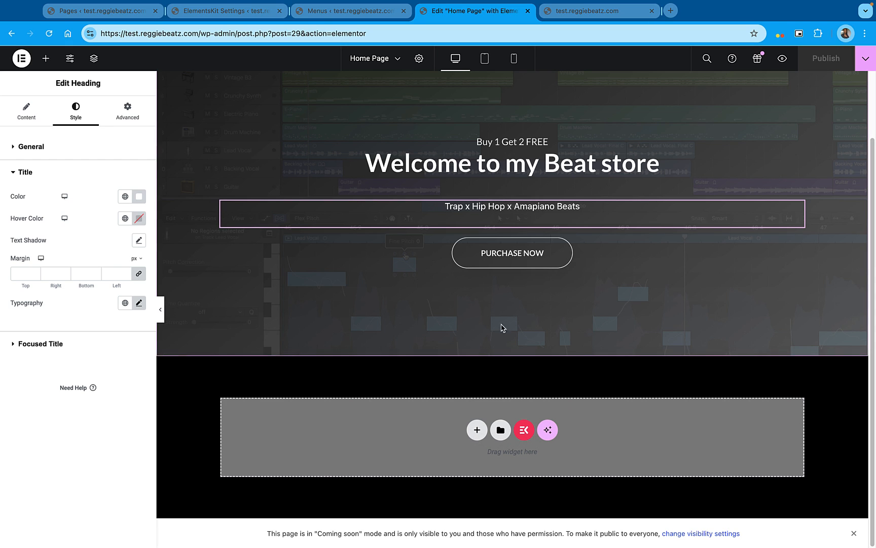
{"action": "left_click", "coordinate": [477, 431]}
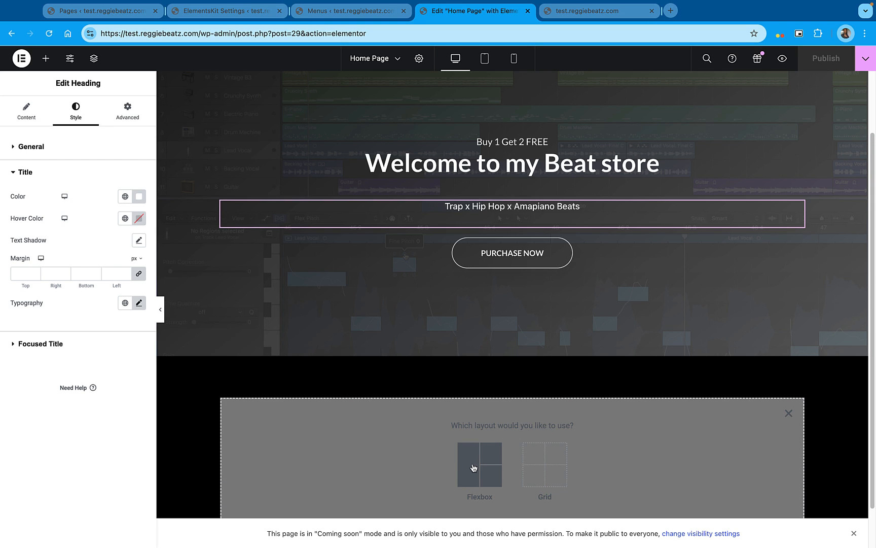
{"action": "left_click", "coordinate": [473, 468]}
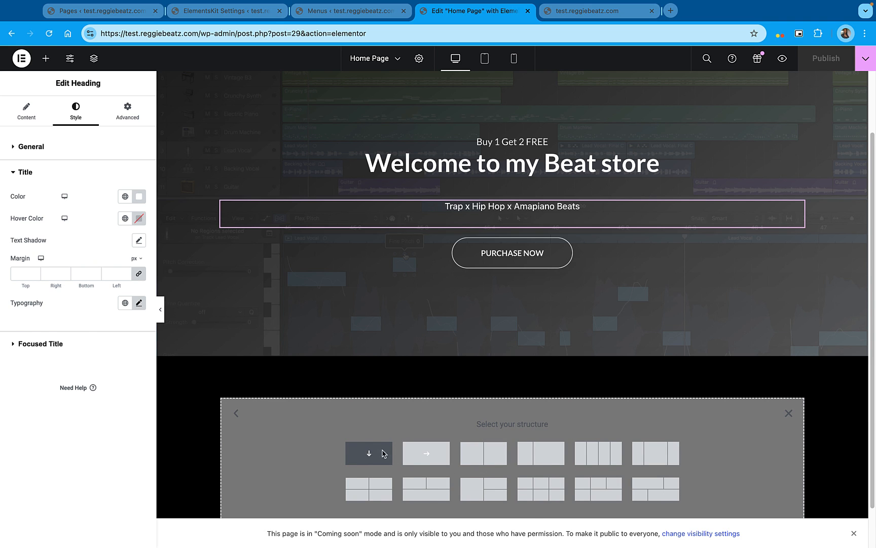
{"action": "left_click", "coordinate": [384, 453]}
{"action": "scroll", "coordinate": [477, 407], "scroll_direction": "down", "scroll_amount": 2}
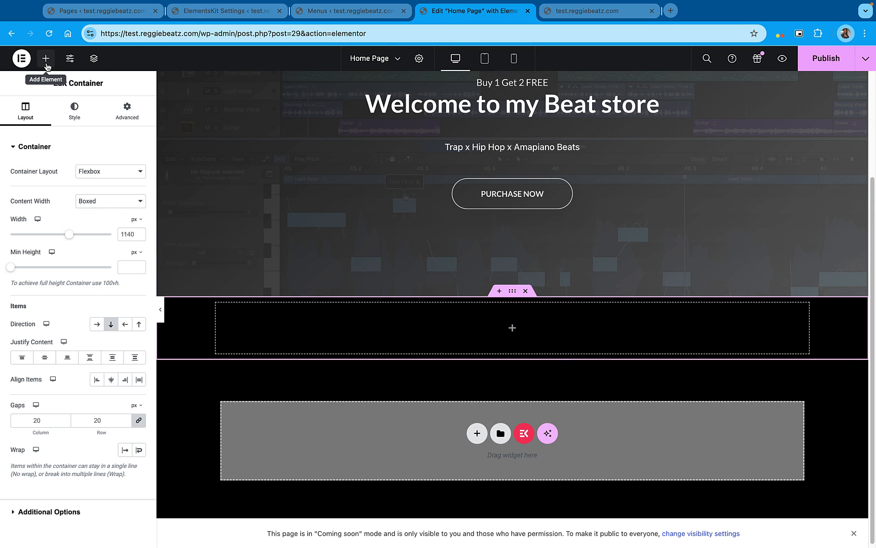
Insert a basic Heading widget into the new container and set its title to "Featured Beats"
{"action": "left_click", "coordinate": [47, 63]}
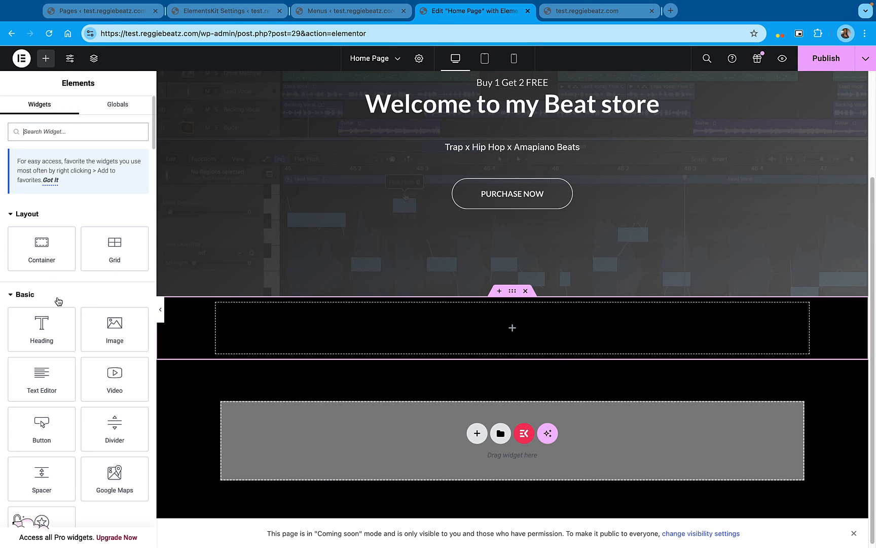
{"action": "left_click_drag", "start_coordinate": [41, 330], "coordinate": [539, 327]}
{"action": "left_click", "coordinate": [75, 188]}
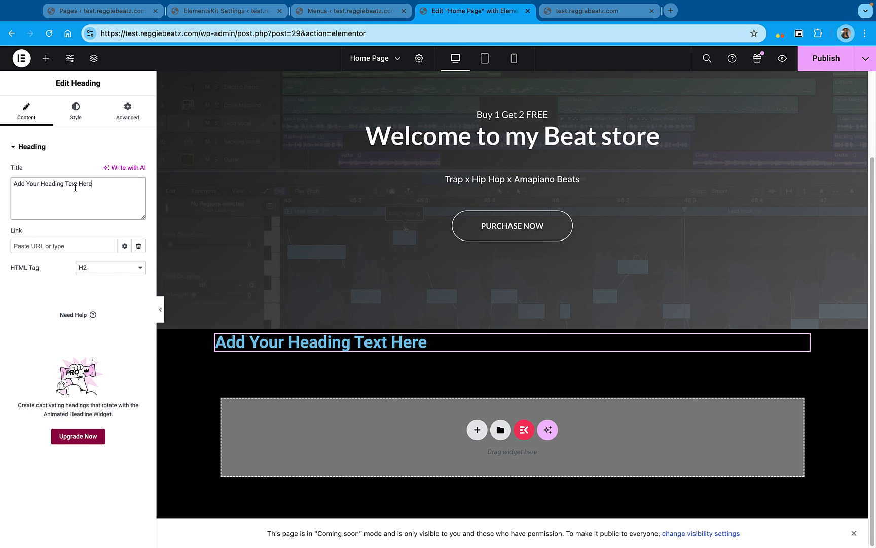
{"action": "key", "text": "super+a"}
{"action": "type", "text": "Featured"}
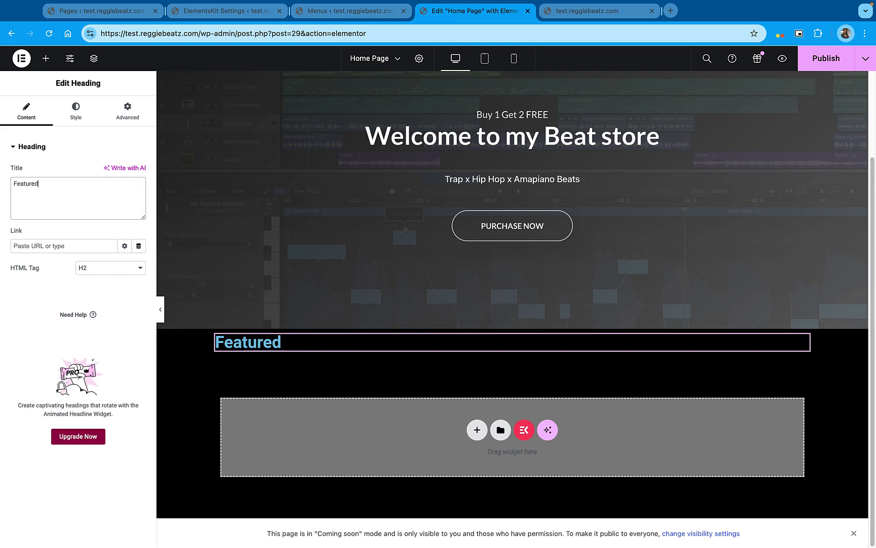
{"action": "type", "text": " Beats"}
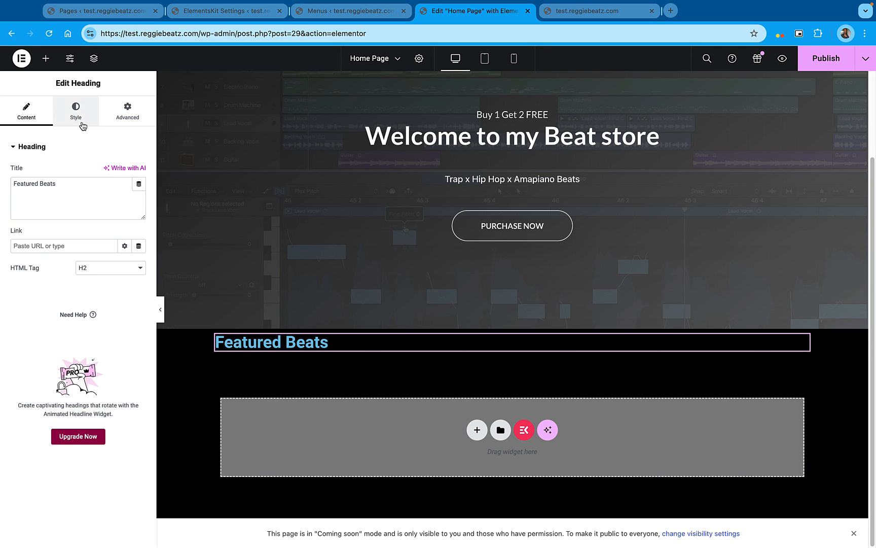
Center the "Featured Beats" heading and set its padding to 19 px on all sides
{"action": "left_click", "coordinate": [75, 112]}
{"action": "left_click", "coordinate": [111, 172]}
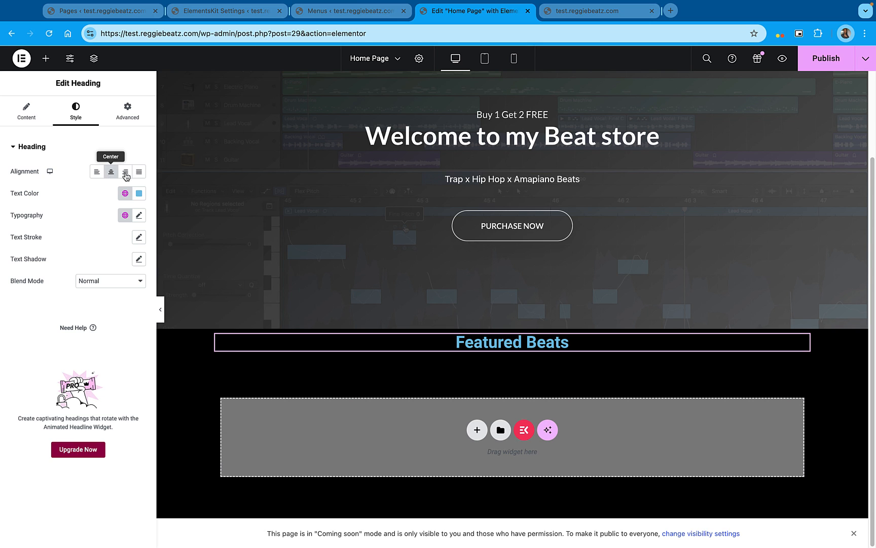
{"action": "left_click", "coordinate": [128, 124]}
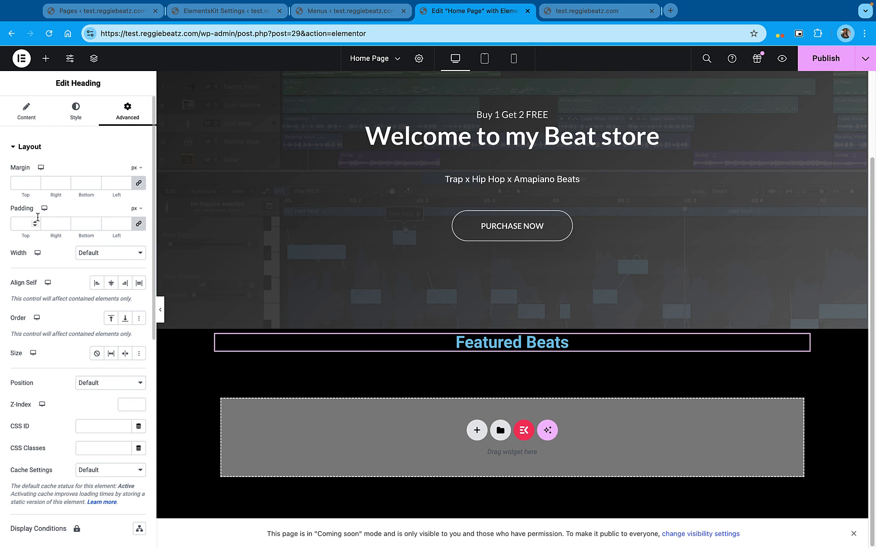
{"action": "left_click_drag", "start_coordinate": [36, 222], "coordinate": [36, 223]}
{"action": "scroll", "coordinate": [586, 340], "scroll_direction": "up", "scroll_amount": 1}
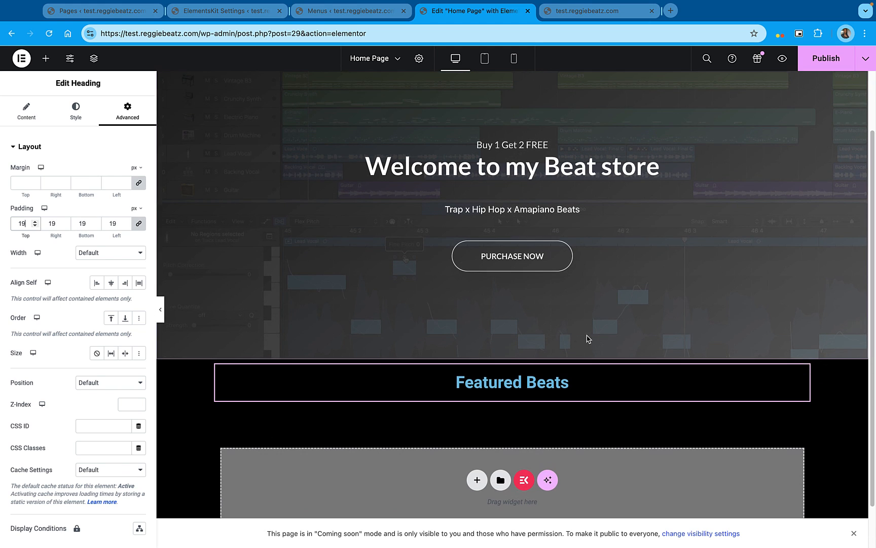
Set the typography size of the "Featured Beats" heading to 36 px
{"action": "left_click", "coordinate": [27, 111]}
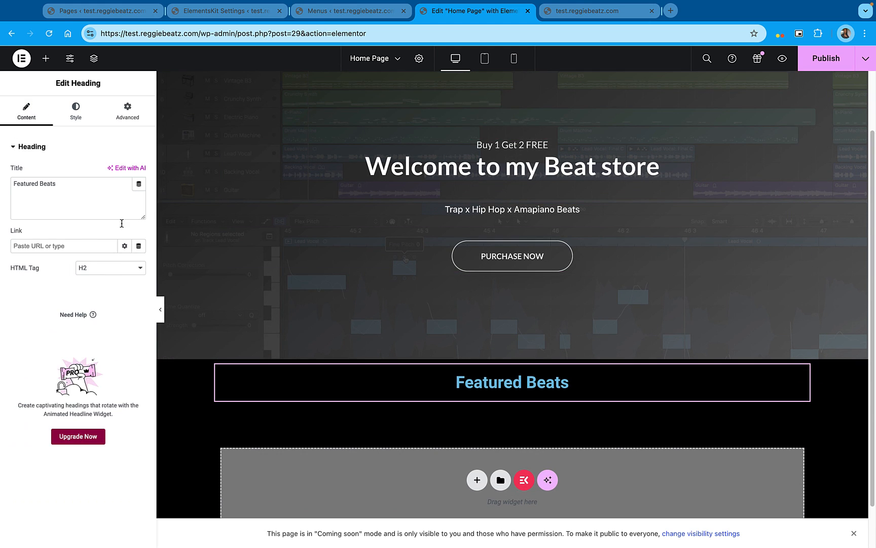
{"action": "left_click", "coordinate": [75, 111]}
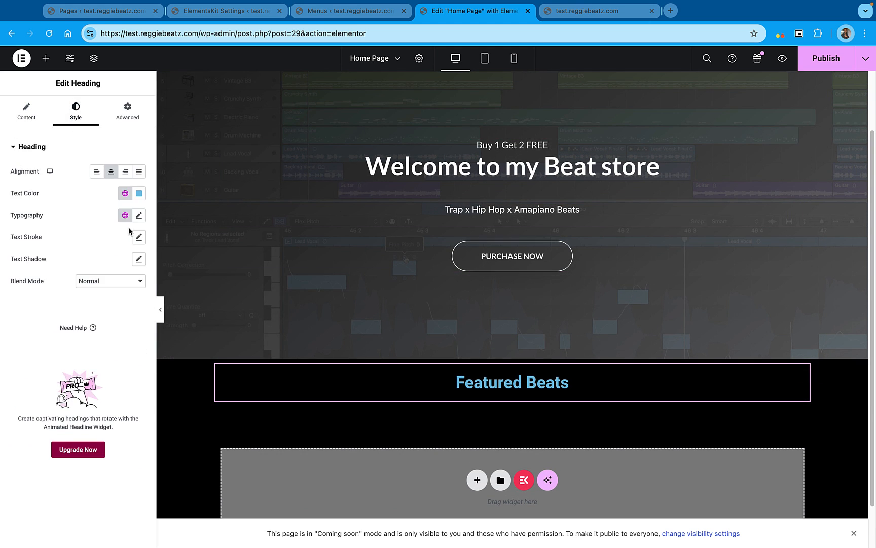
{"action": "left_click", "coordinate": [139, 216]}
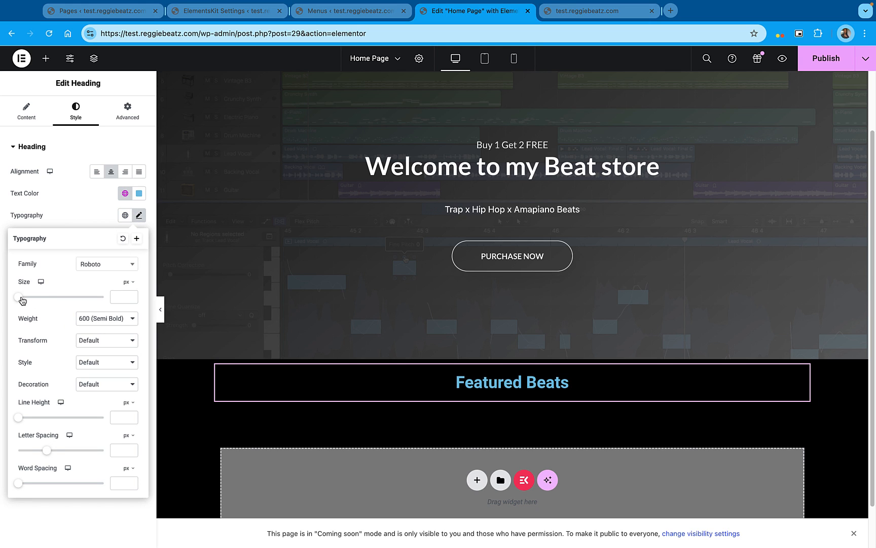
{"action": "left_click_drag", "start_coordinate": [22, 301], "coordinate": [38, 298]}
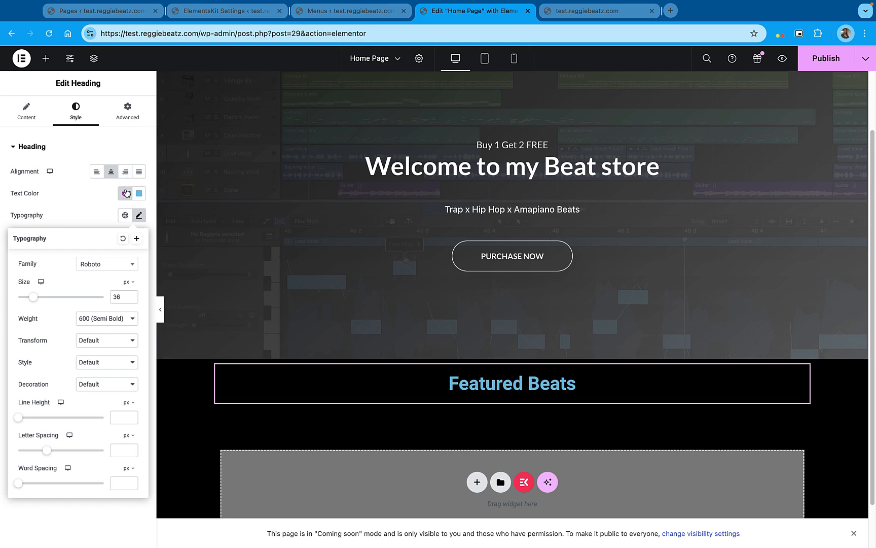
Try the global Accent color on the "Featured Beats" heading, then settle on the global Text color #FFFFFF
{"action": "left_click", "coordinate": [126, 193]}
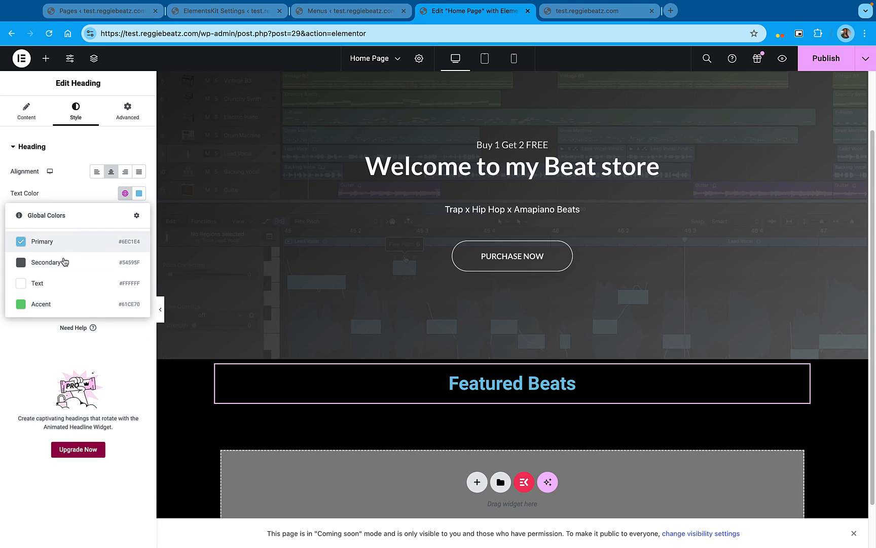
{"action": "left_click", "coordinate": [51, 305]}
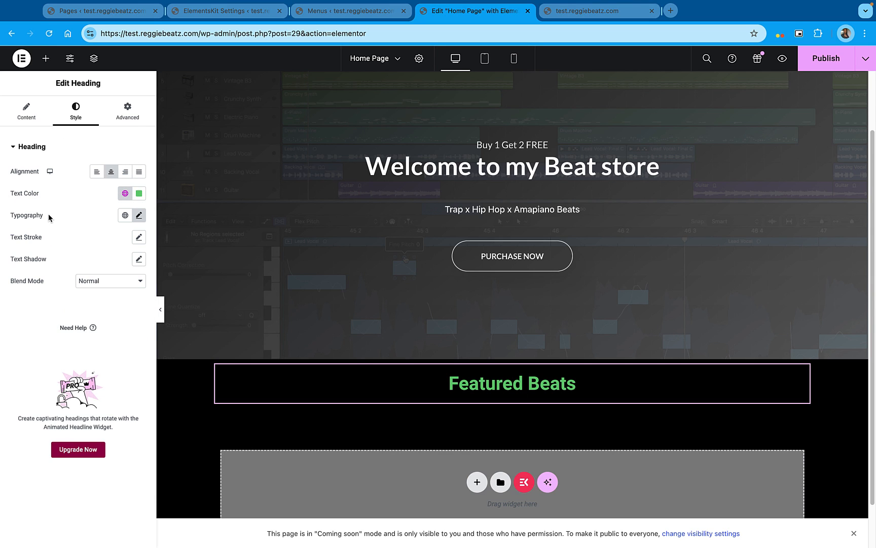
{"action": "left_click", "coordinate": [125, 193]}
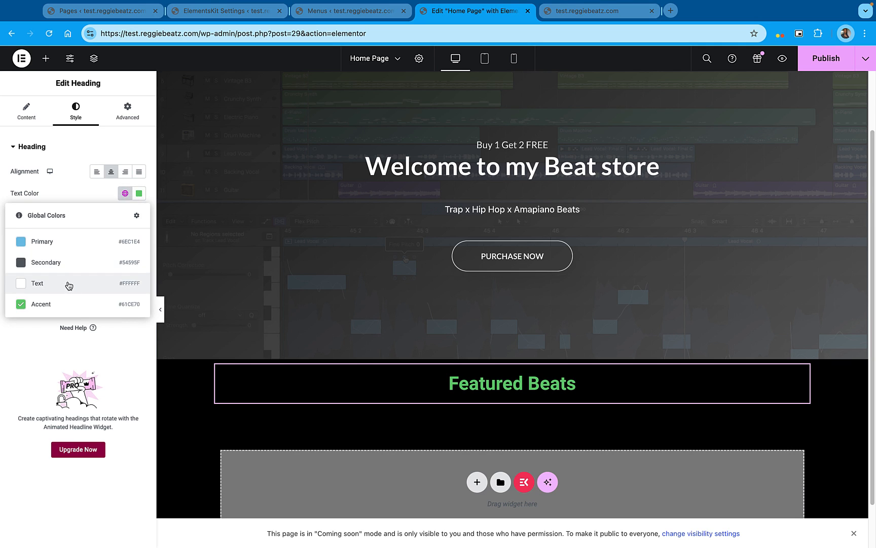
{"action": "left_click", "coordinate": [68, 284]}
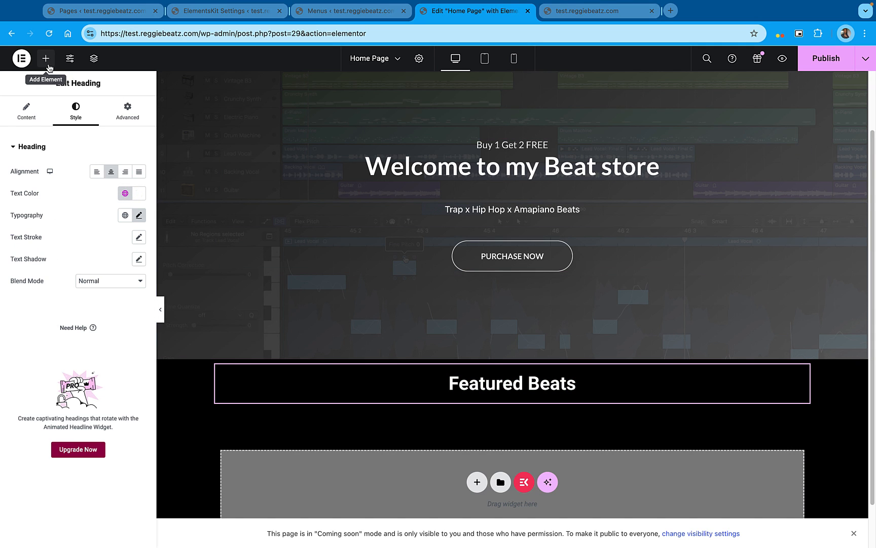
Search the widgets for "mp3", place Sonaar's MP3 Audio Player below the "Featured Beats" heading, and publish the page
{"action": "left_click", "coordinate": [47, 60]}
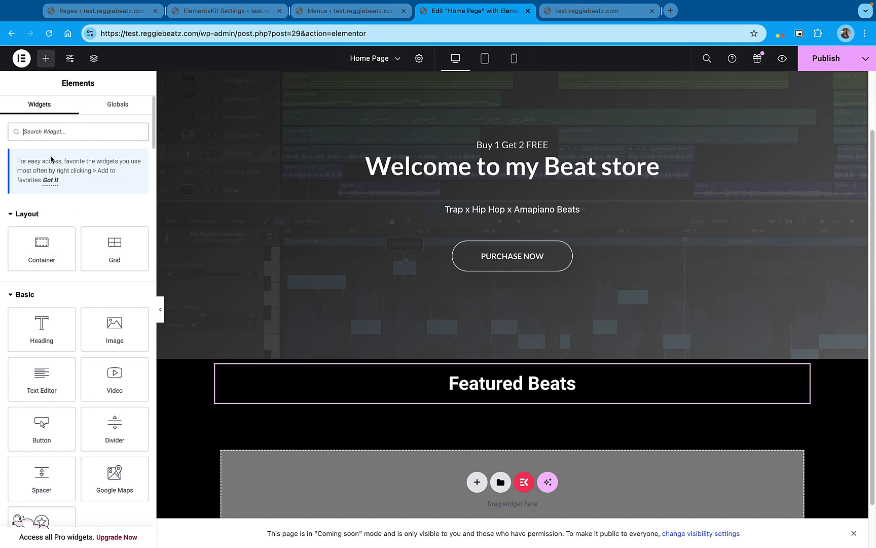
{"action": "scroll", "coordinate": [657, 316], "scroll_direction": "down", "scroll_amount": 1}
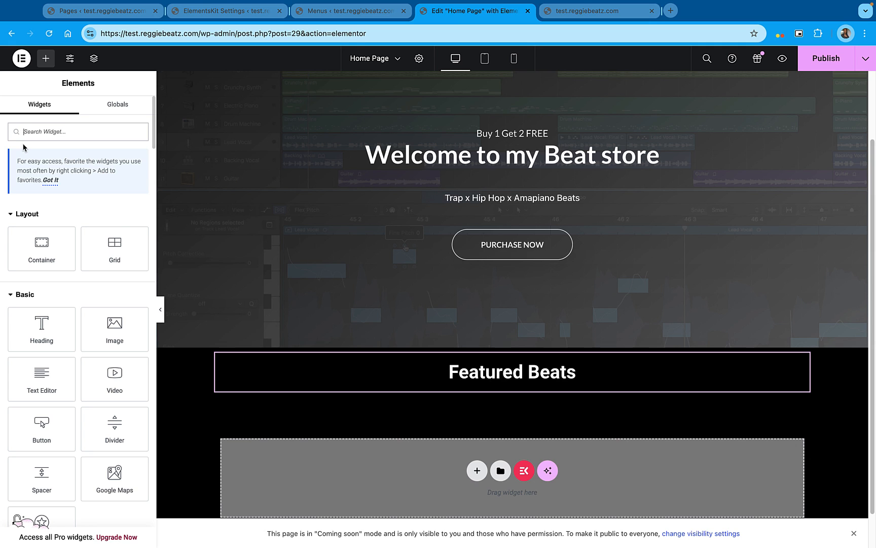
{"action": "type", "text": "mp3"}
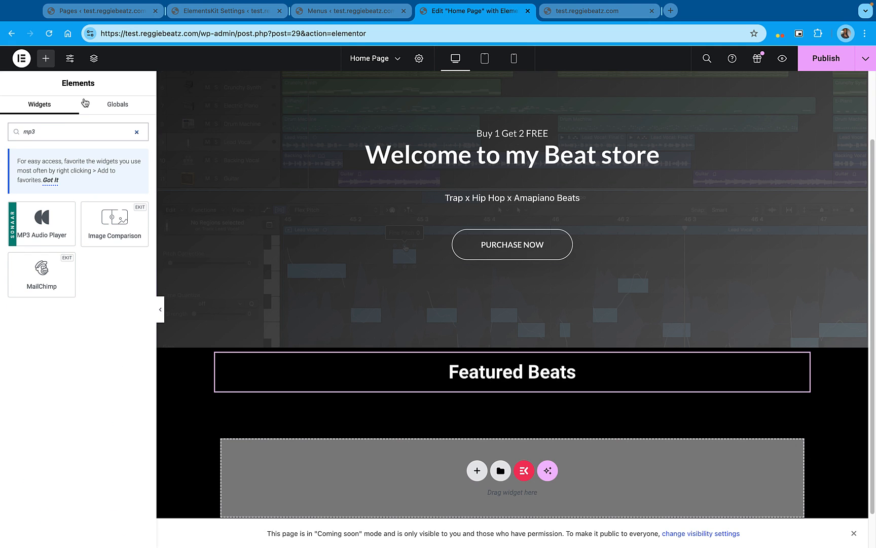
{"action": "left_click_drag", "start_coordinate": [49, 231], "coordinate": [560, 350]}
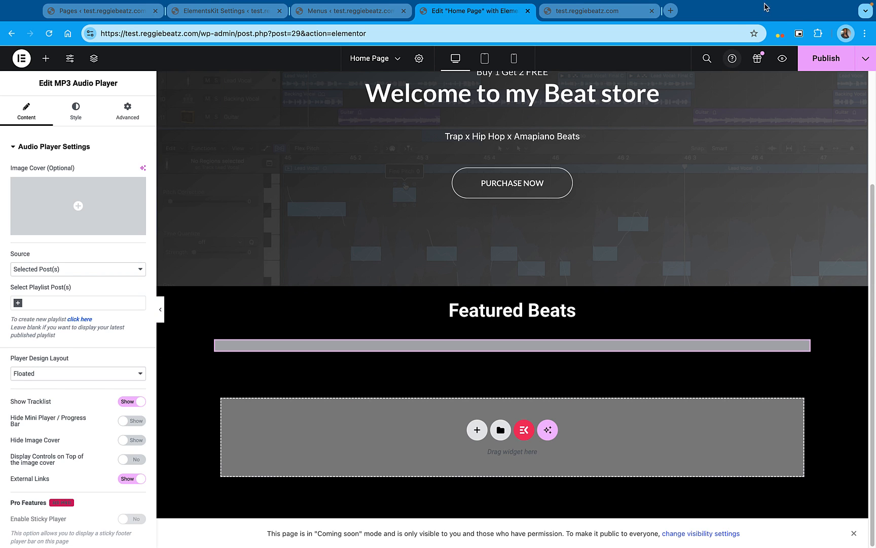
{"action": "left_click", "coordinate": [827, 58]}
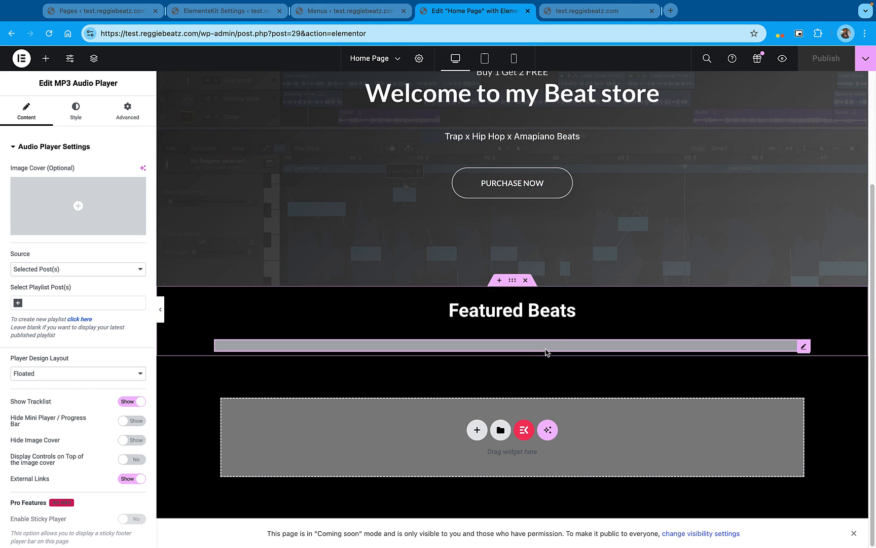
Create a new MP3 Player playlist in the WordPress dashboard and title it "Beat 1 Example"
{"action": "left_click", "coordinate": [294, 8]}
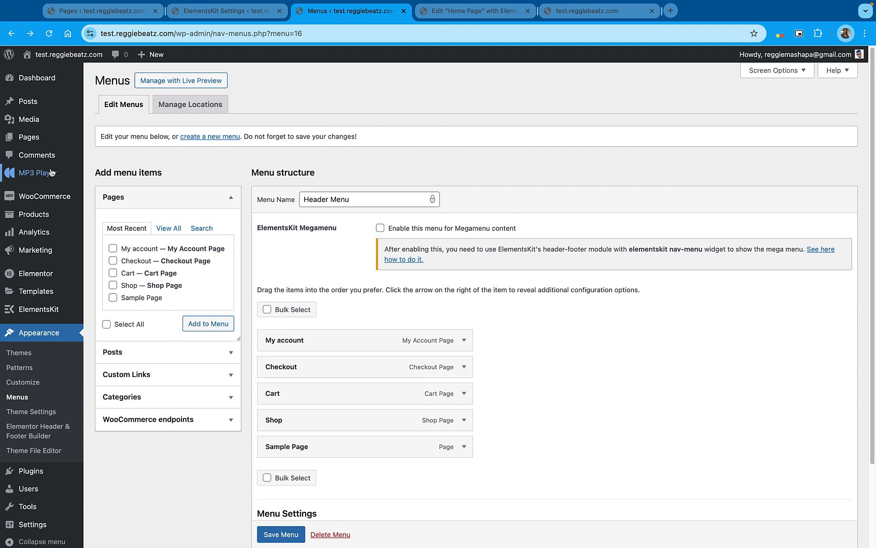
{"action": "mouse_move", "coordinate": [51, 174]}
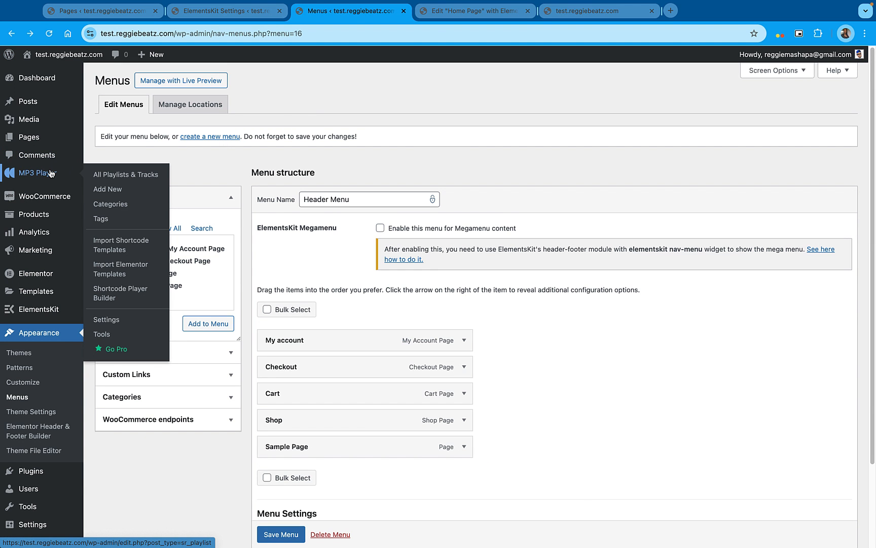
{"action": "left_click", "coordinate": [117, 193]}
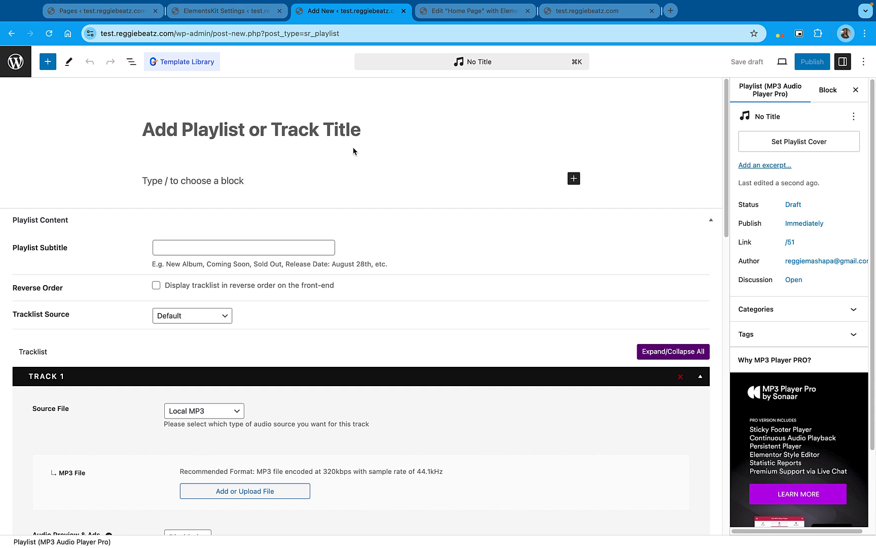
{"action": "type", "text": "Beat"}
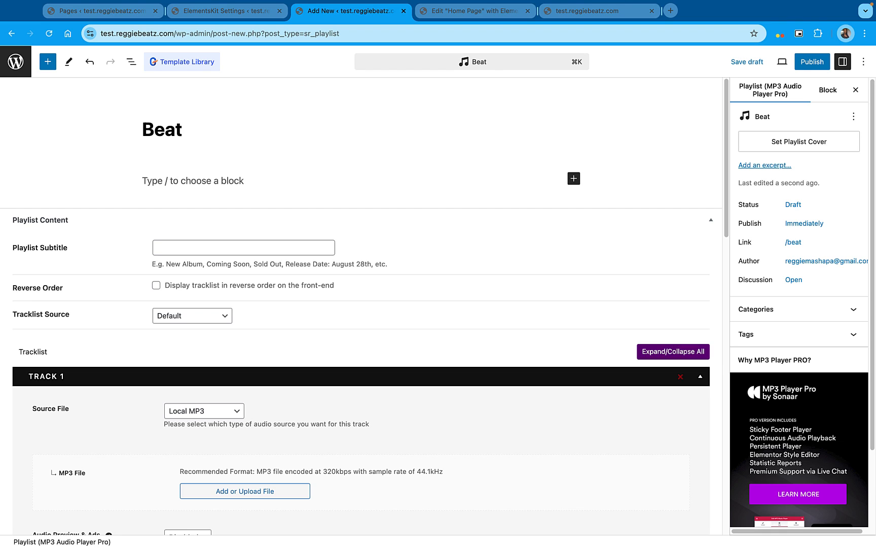
{"action": "type", "text": " 1 Exam"}
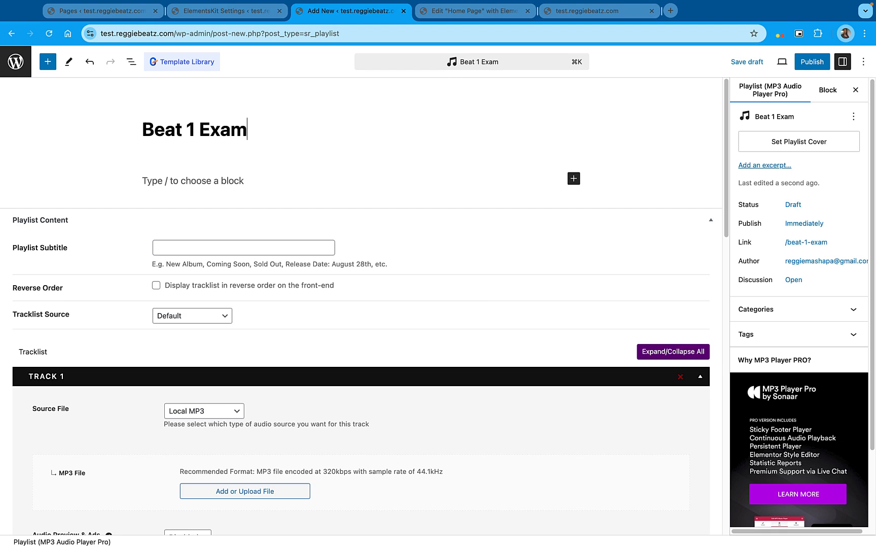
{"action": "type", "text": "ple"}
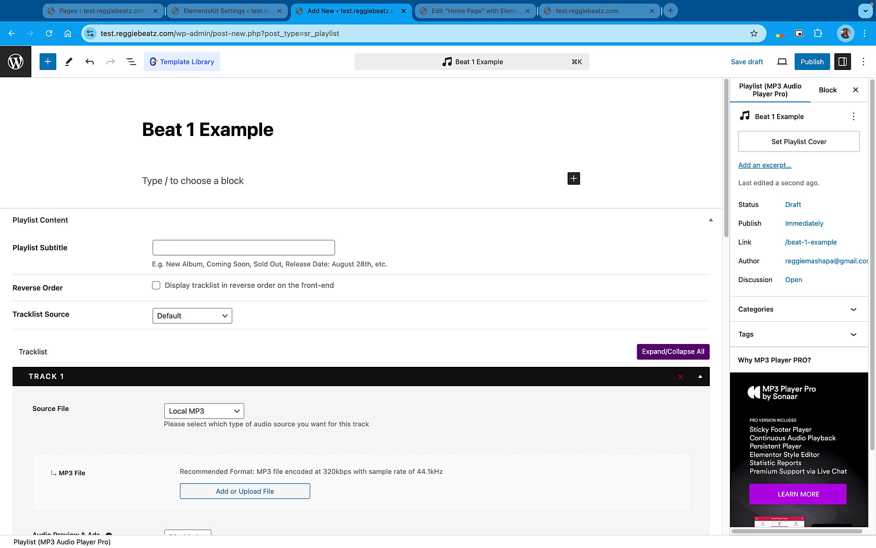
Upload Doechii-x-JT-Type-Beat-2024.mp3 to the media library and use it as Track 1's local MP3 file
{"action": "scroll", "coordinate": [492, 237], "scroll_direction": "down", "scroll_amount": 3}
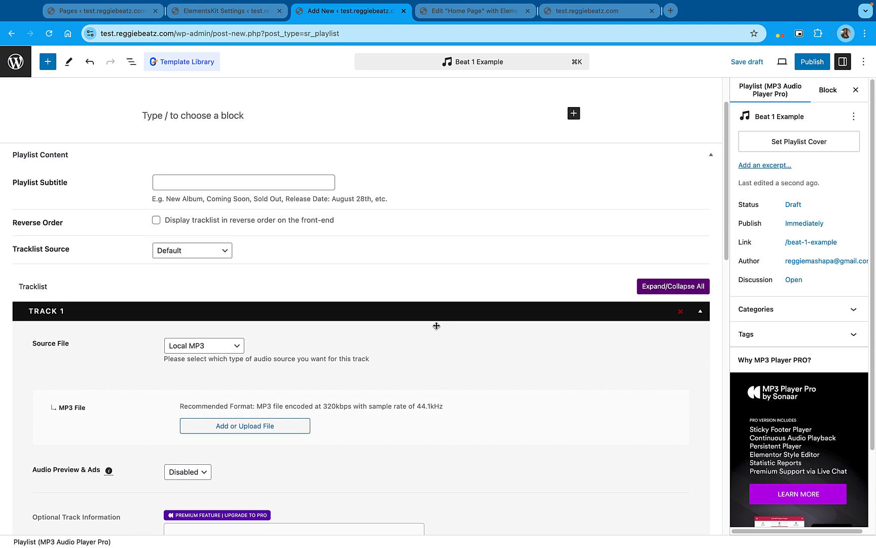
{"action": "left_click", "coordinate": [287, 426]}
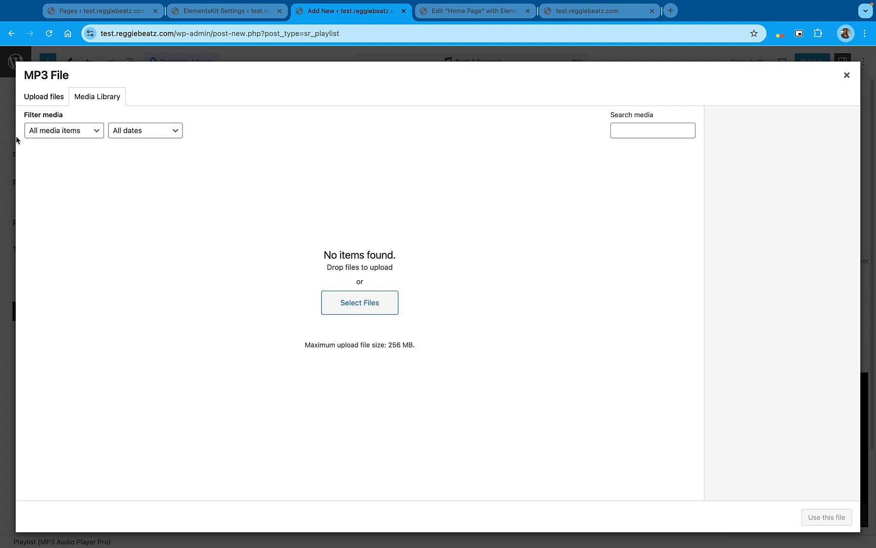
{"action": "left_click", "coordinate": [51, 97]}
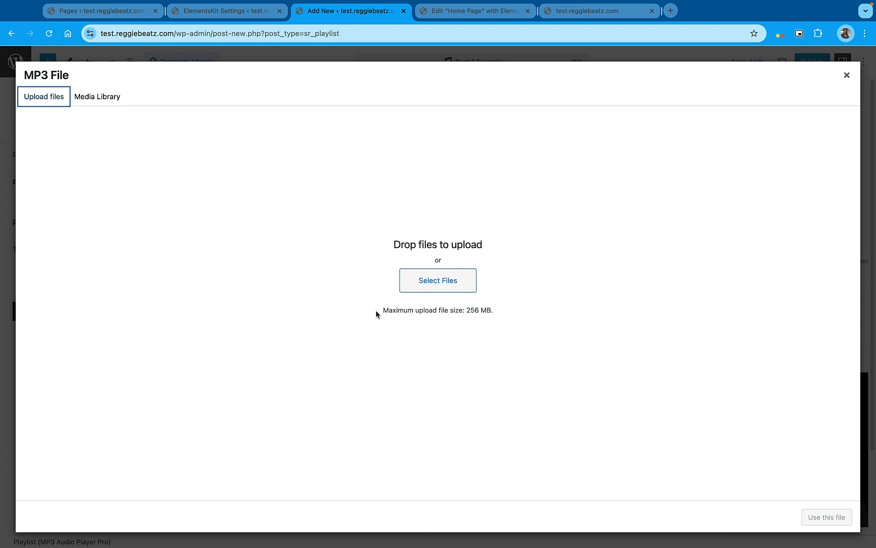
{"action": "left_click", "coordinate": [425, 291]}
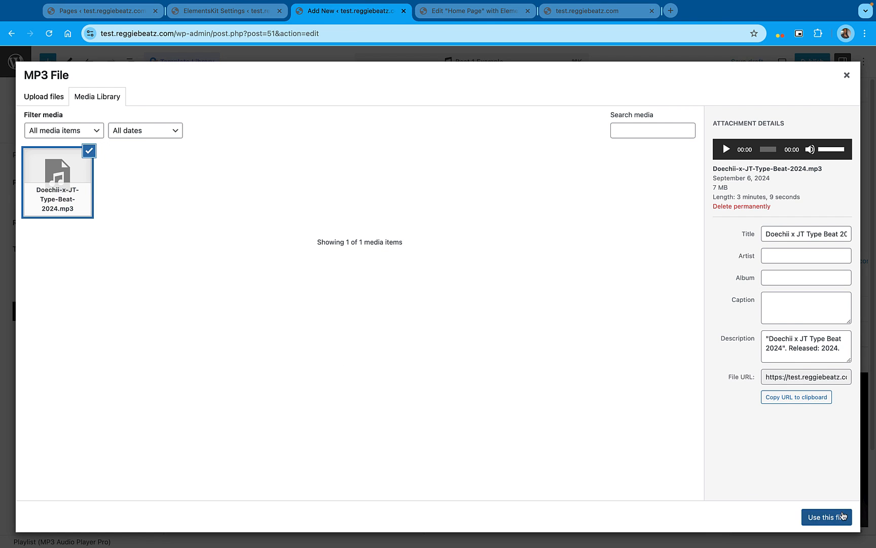
{"action": "left_click", "coordinate": [842, 518]}
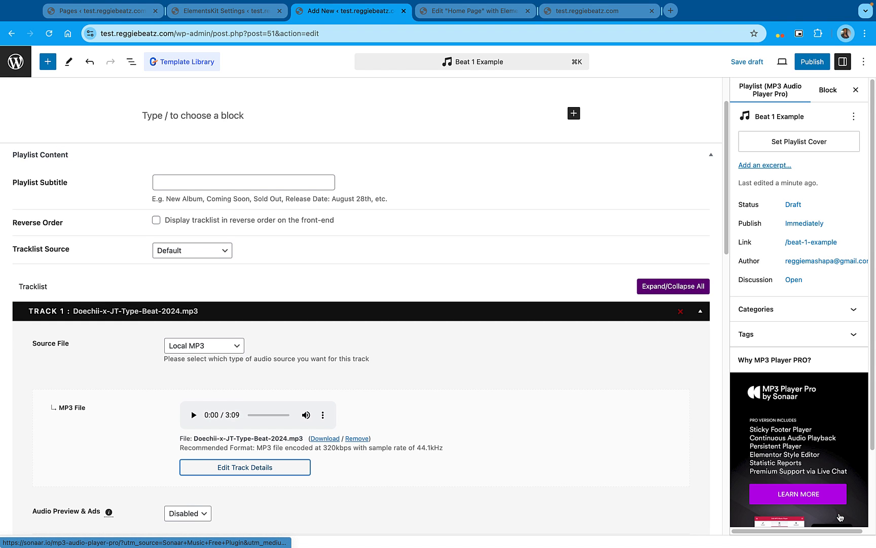
Upload NEW DAY (1).jpg from the Downloads folder and set it as the playlist's cover image
{"action": "scroll", "coordinate": [304, 467], "scroll_direction": "down", "scroll_amount": 2}
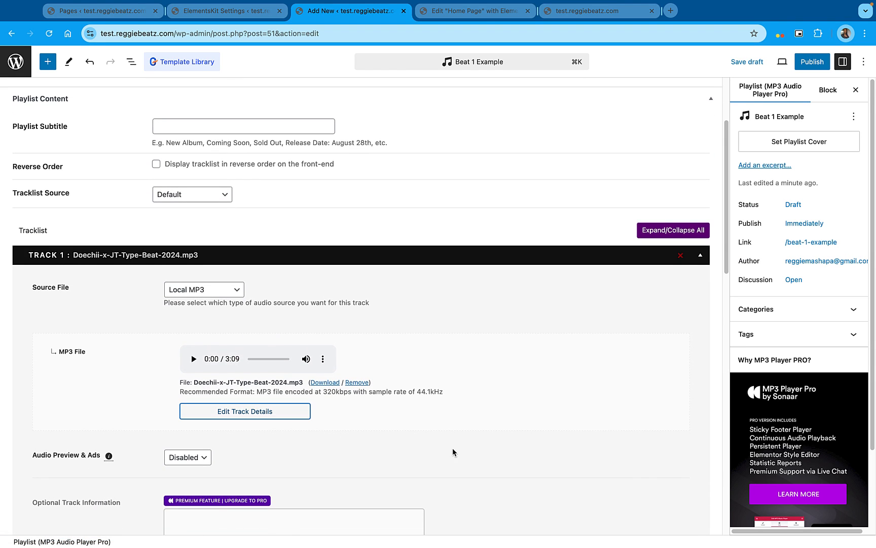
{"action": "scroll", "coordinate": [788, 219], "scroll_direction": "down", "scroll_amount": 3}
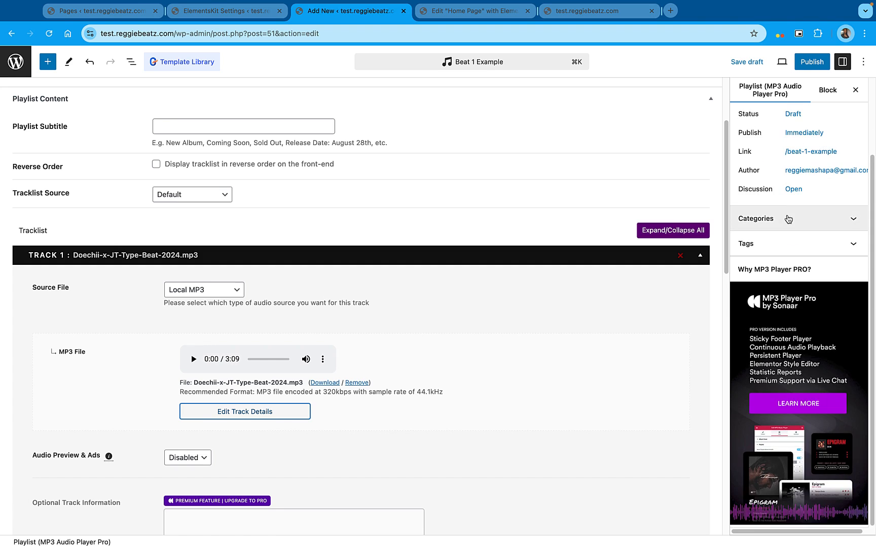
{"action": "scroll", "coordinate": [789, 220], "scroll_direction": "up", "scroll_amount": 3}
{"action": "left_click", "coordinate": [797, 144]}
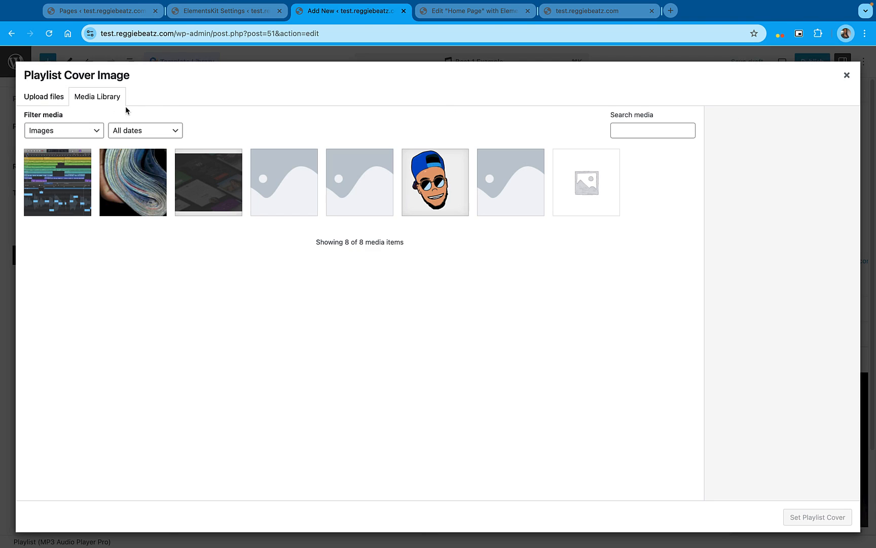
{"action": "left_click", "coordinate": [51, 102]}
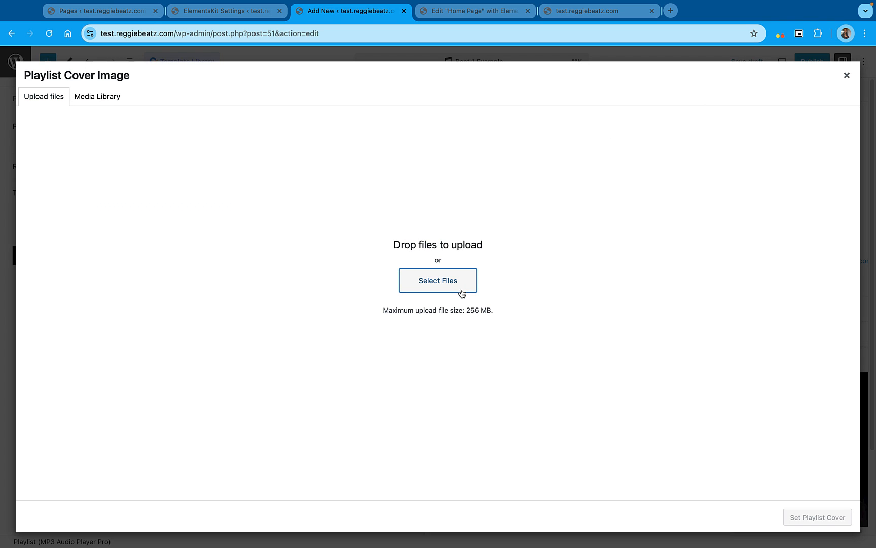
{"action": "left_click", "coordinate": [462, 293]}
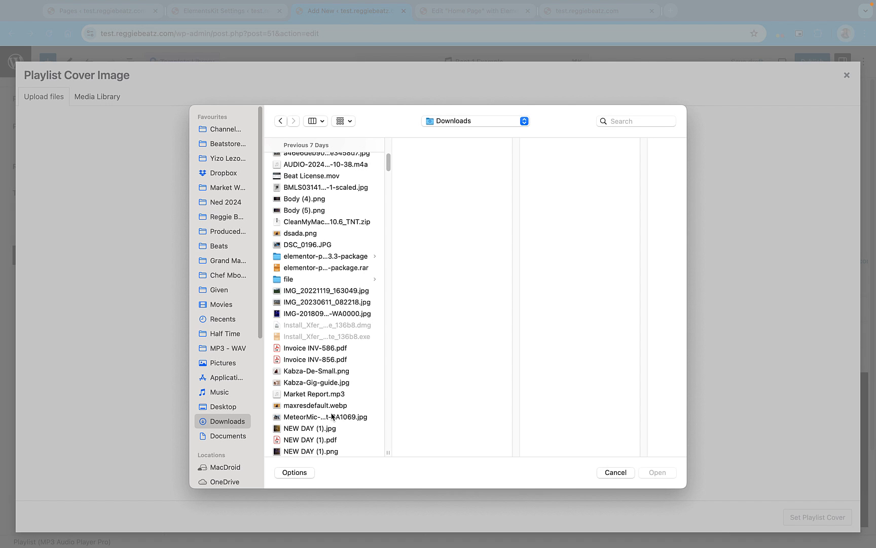
{"action": "left_click", "coordinate": [314, 430]}
{"action": "left_click", "coordinate": [656, 472]}
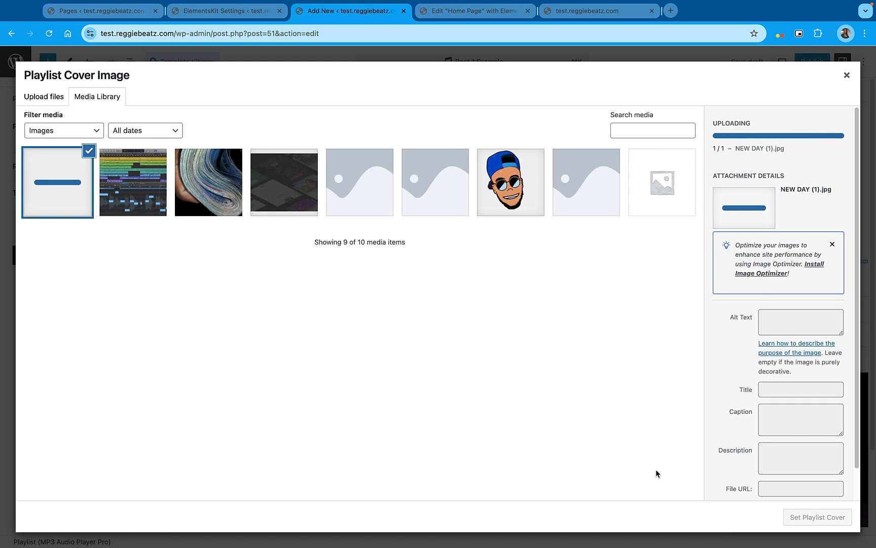
{"action": "left_click", "coordinate": [827, 517]}
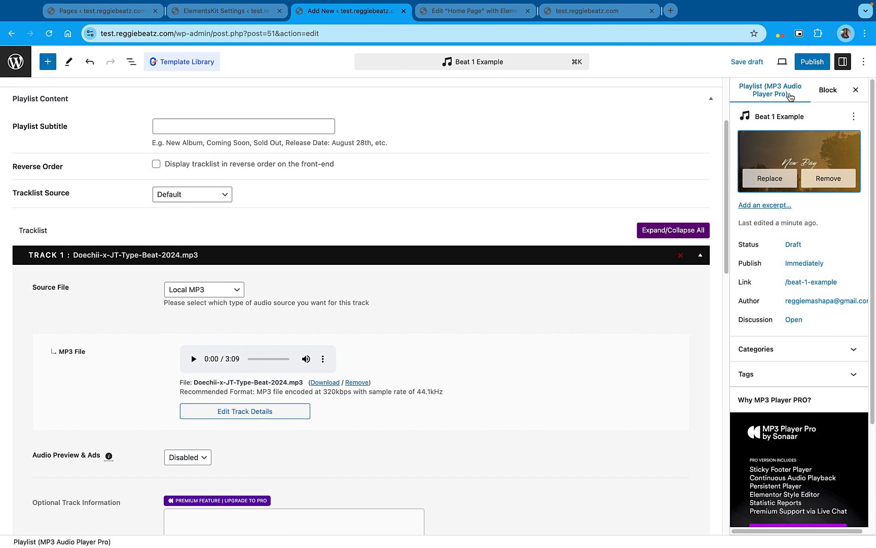
Publish the "Beat 1 Example" playlist
{"action": "left_click", "coordinate": [812, 63]}
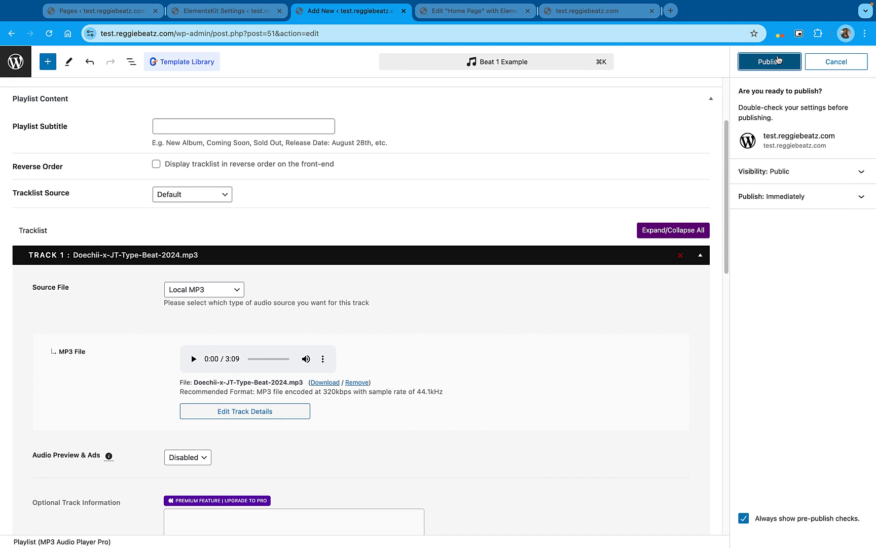
{"action": "left_click", "coordinate": [777, 62]}
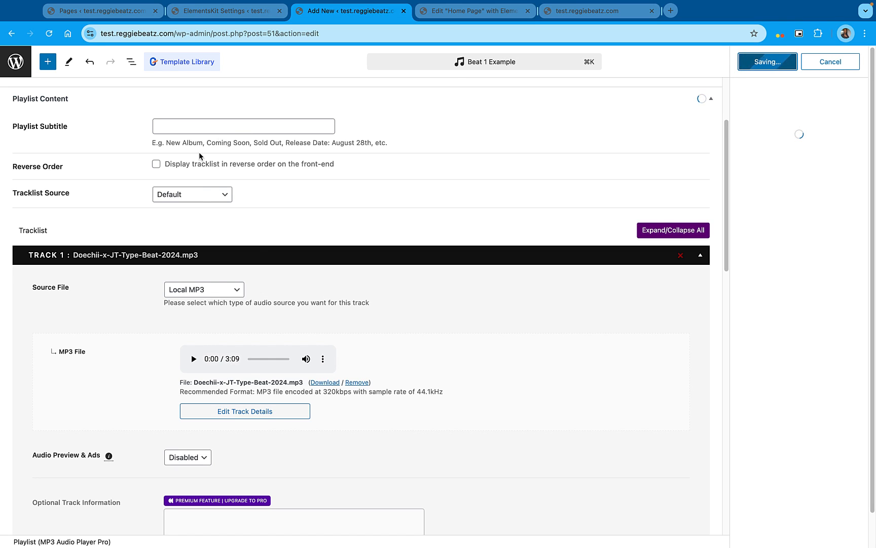
{"action": "scroll", "coordinate": [285, 272], "scroll_direction": "up", "scroll_amount": 3}
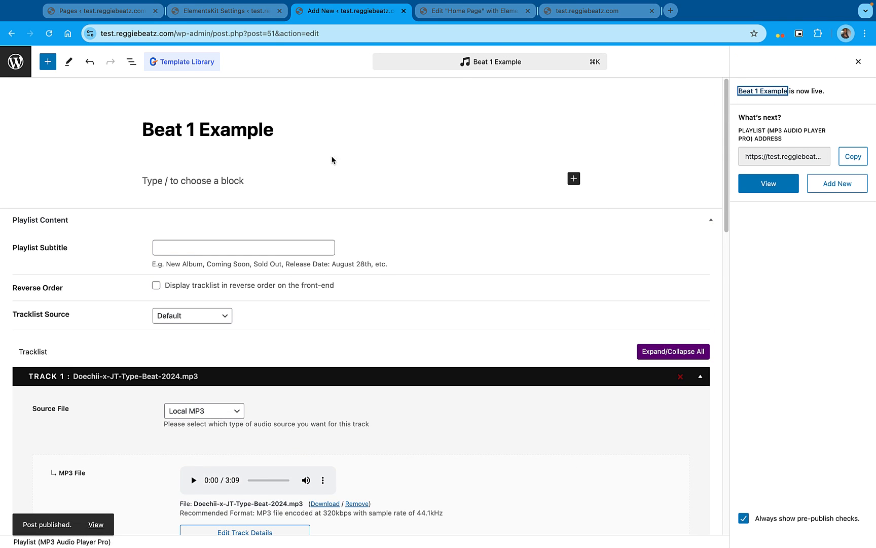
{"action": "triple_click", "coordinate": [200, 129]}
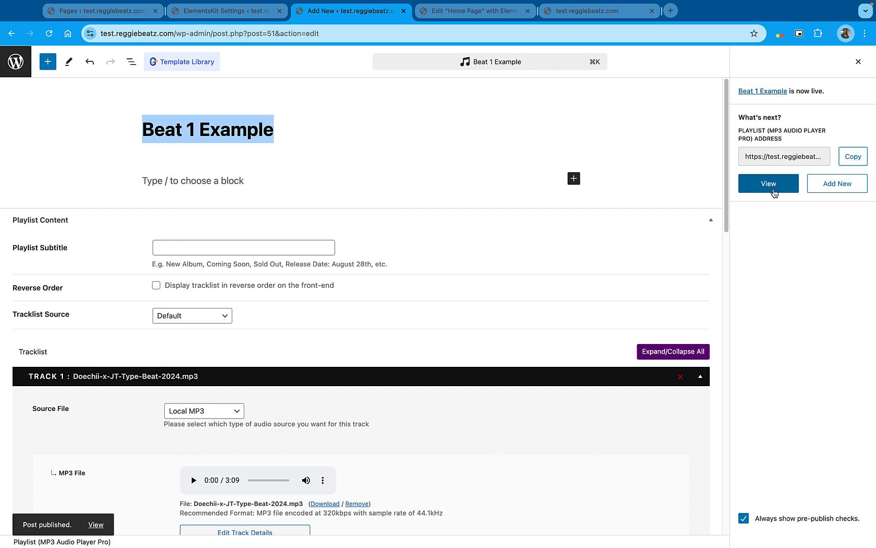
Create and publish a second playlist, "Beat 2 Example", with Doechii-x-JT-Type-Beat-2024.mp3 as its track and the New Day cover
{"action": "left_click", "coordinate": [830, 190]}
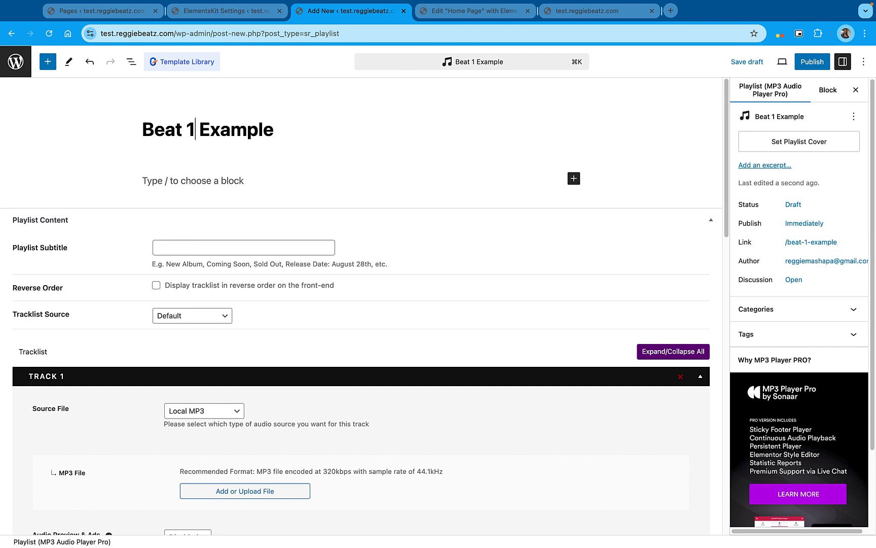
{"action": "left_click", "coordinate": [231, 489]}
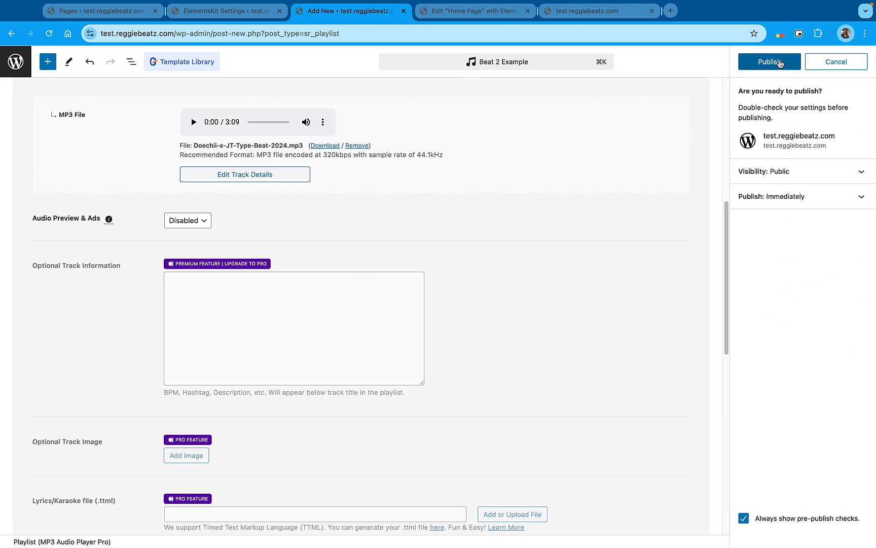
{"action": "left_click", "coordinate": [773, 62]}
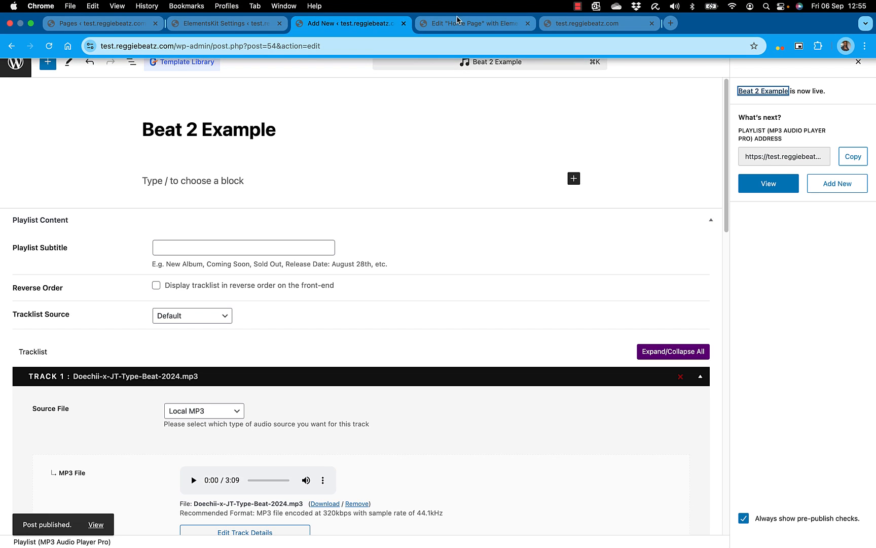
Reload the home page in the Elementor editor and select the "Beat 1 Example" and "Beat 2 Example" playlists for the MP3 Audio Player
{"action": "left_click", "coordinate": [459, 22]}
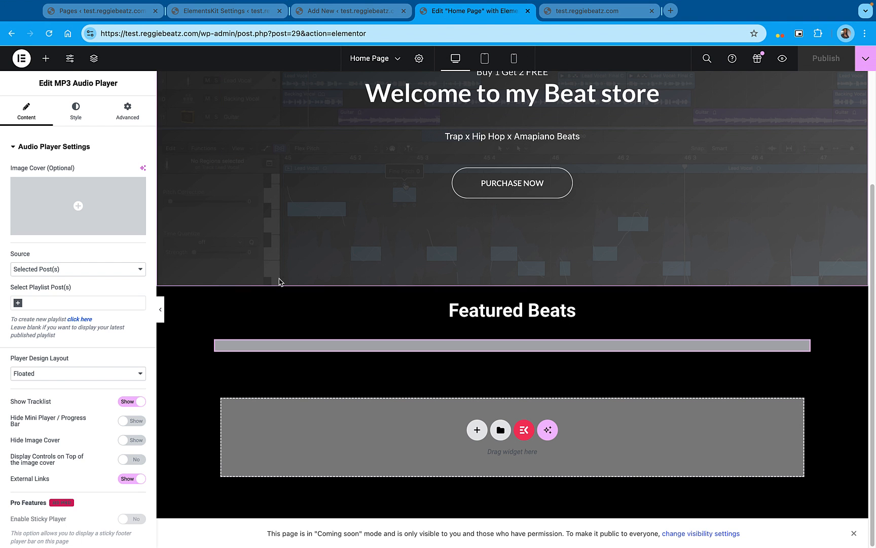
{"action": "left_click", "coordinate": [48, 36]}
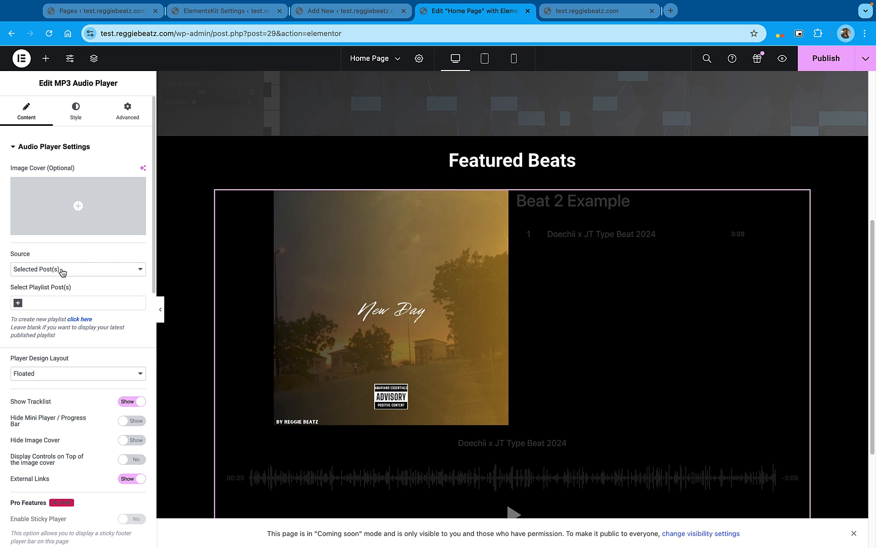
{"action": "left_click", "coordinate": [35, 303]}
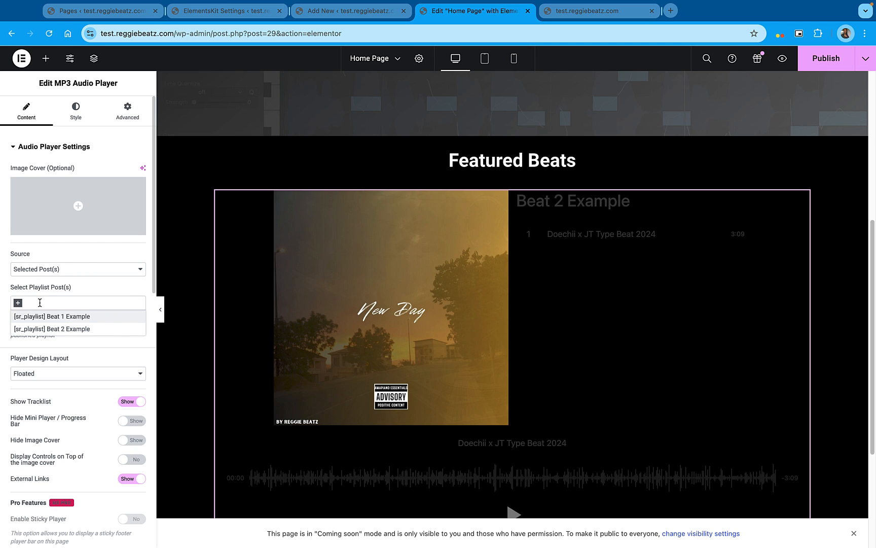
{"action": "left_click", "coordinate": [56, 316]}
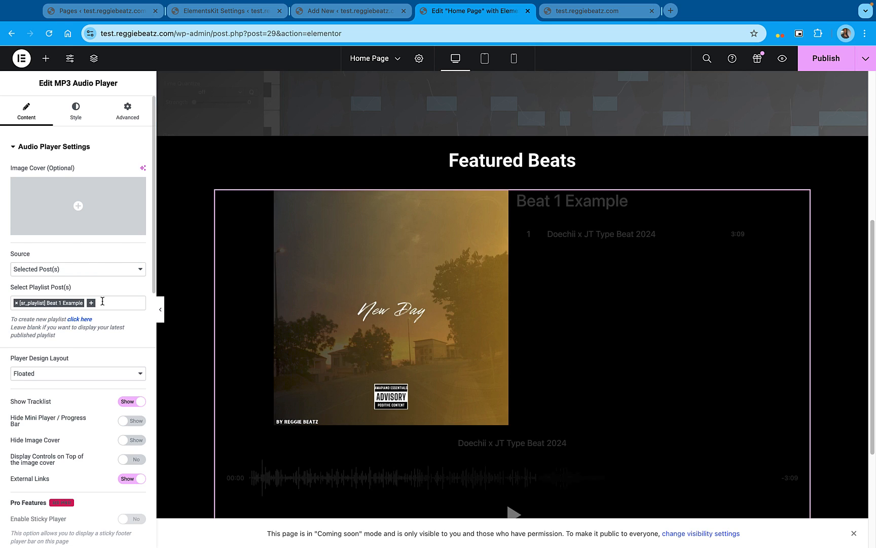
{"action": "left_click", "coordinate": [102, 301]}
{"action": "left_click", "coordinate": [92, 305]}
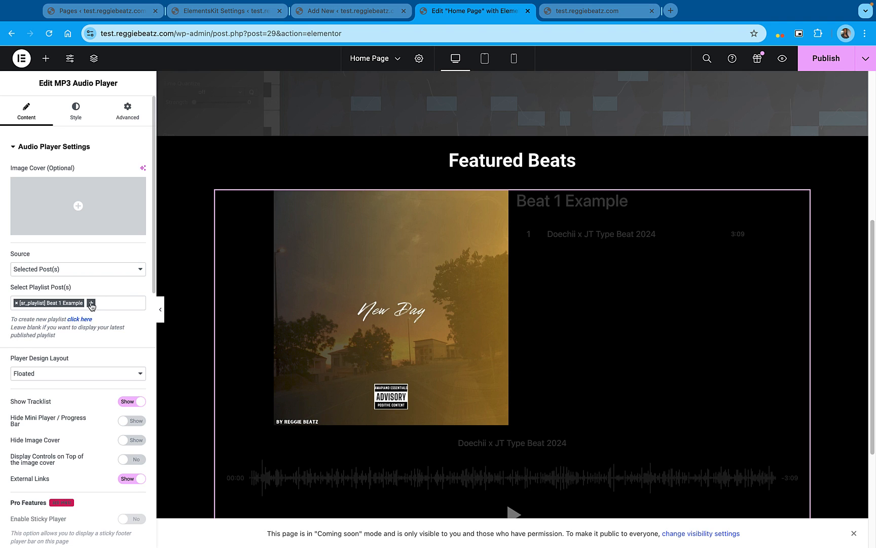
{"action": "left_click", "coordinate": [91, 302]}
{"action": "left_click", "coordinate": [81, 329]}
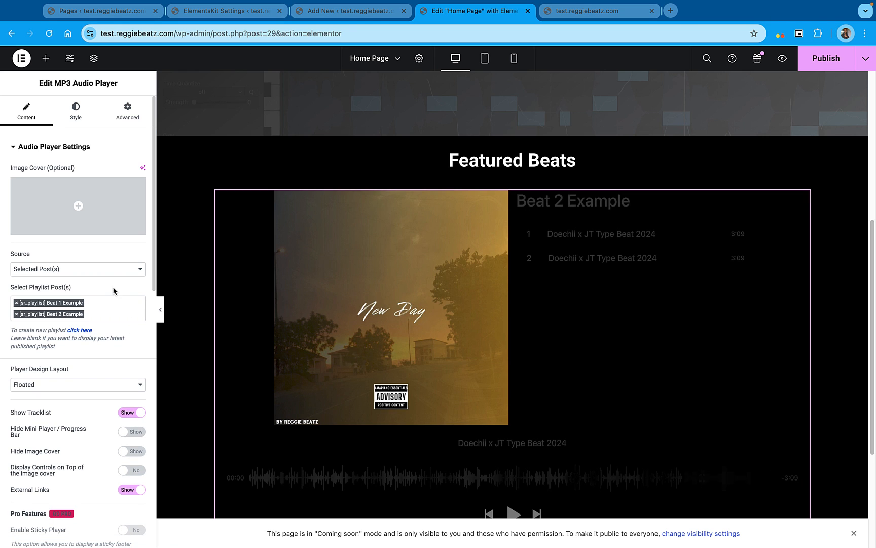
Change the MP3 Audio Player's design layout to Boxed
{"action": "scroll", "coordinate": [700, 295], "scroll_direction": "down", "scroll_amount": 1}
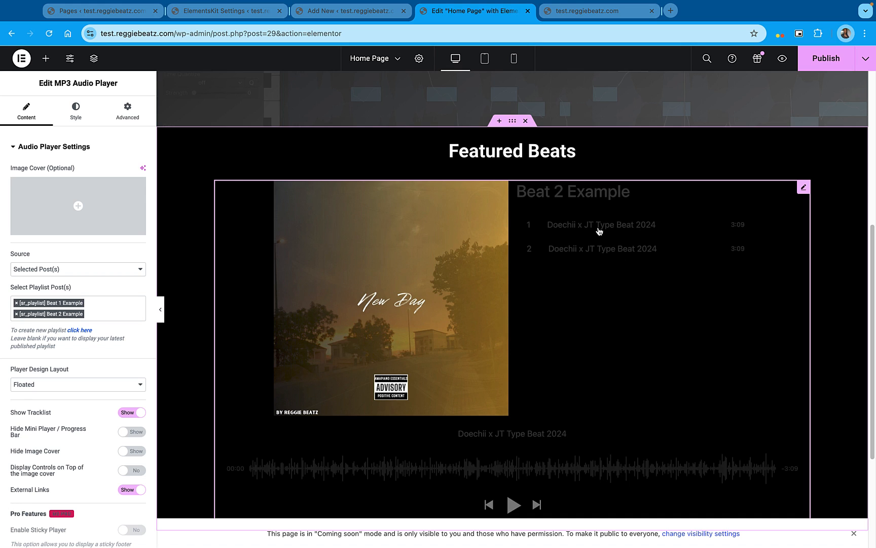
{"action": "scroll", "coordinate": [598, 233], "scroll_direction": "down", "scroll_amount": 2}
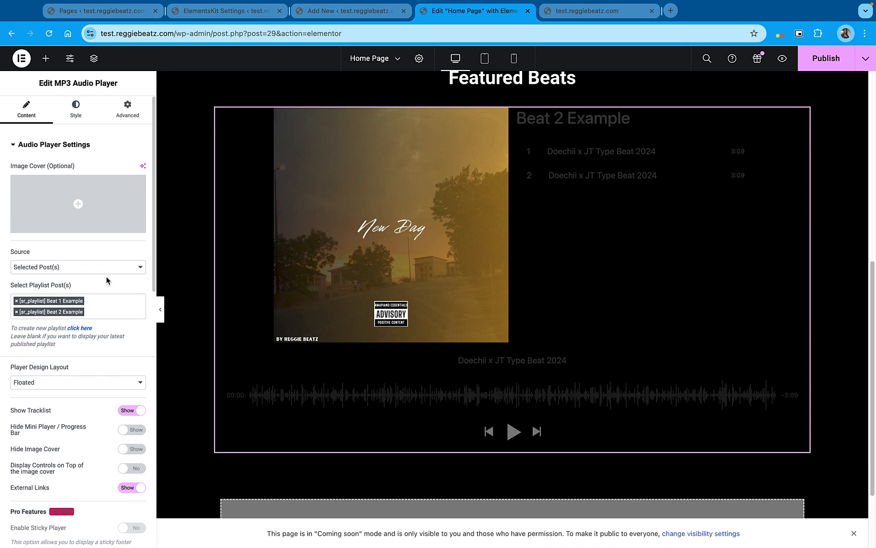
{"action": "scroll", "coordinate": [106, 280], "scroll_direction": "down", "scroll_amount": 1}
{"action": "scroll", "coordinate": [106, 280], "scroll_direction": "down", "scroll_amount": 4}
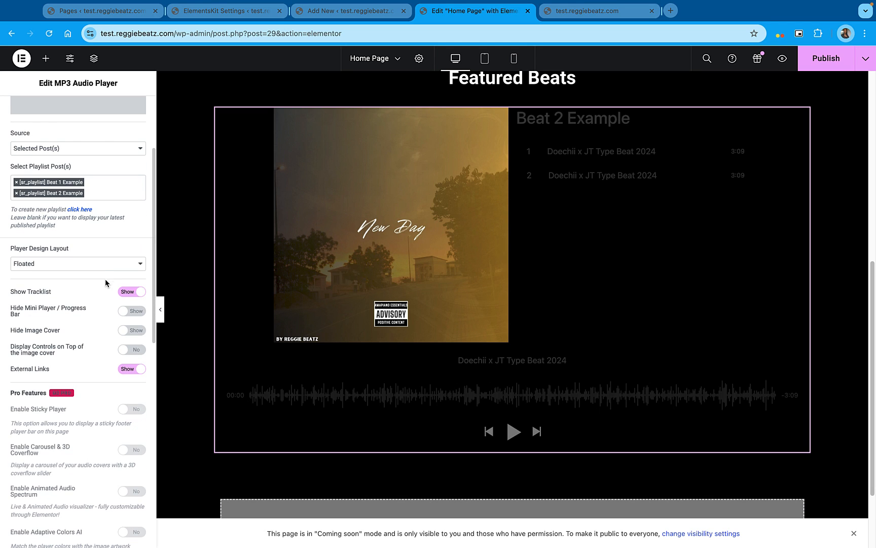
{"action": "left_click", "coordinate": [63, 267]}
{"action": "left_click", "coordinate": [52, 277]}
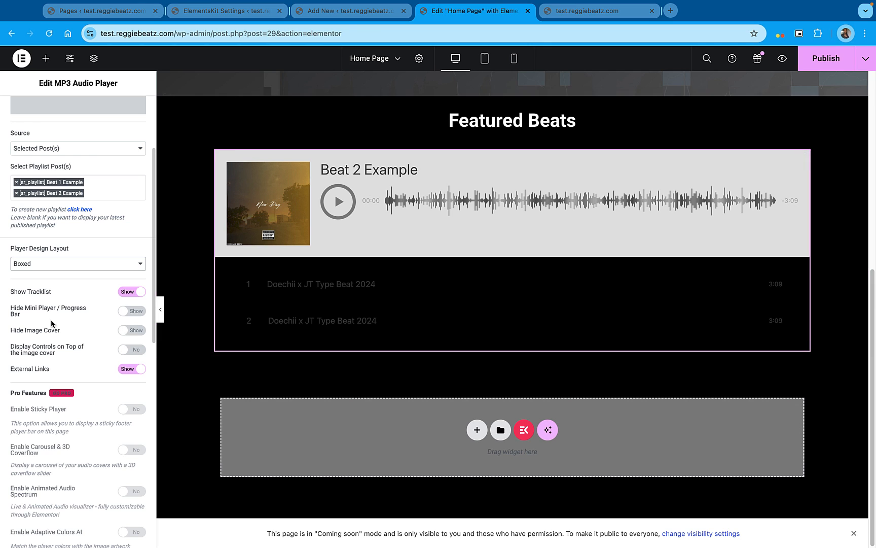
{"action": "scroll", "coordinate": [53, 313], "scroll_direction": "down", "scroll_amount": 1}
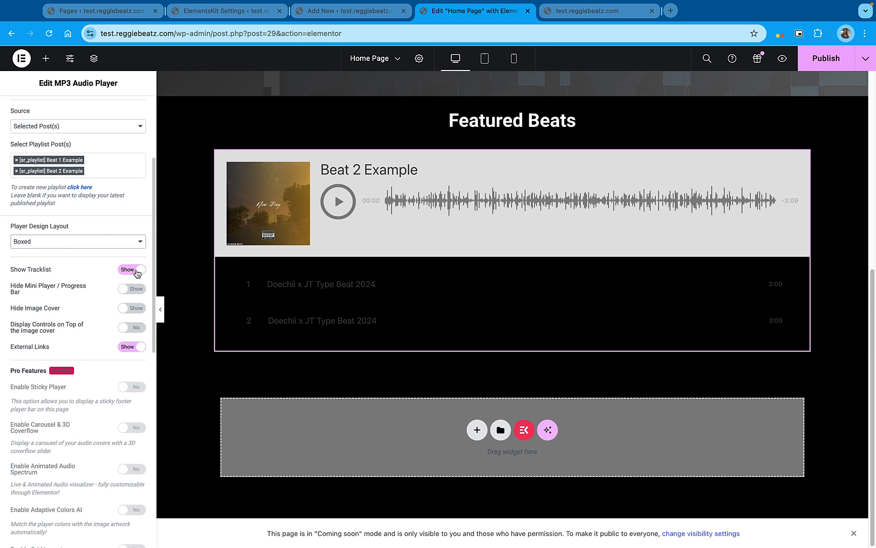
{"action": "scroll", "coordinate": [143, 273], "scroll_direction": "down", "scroll_amount": 1}
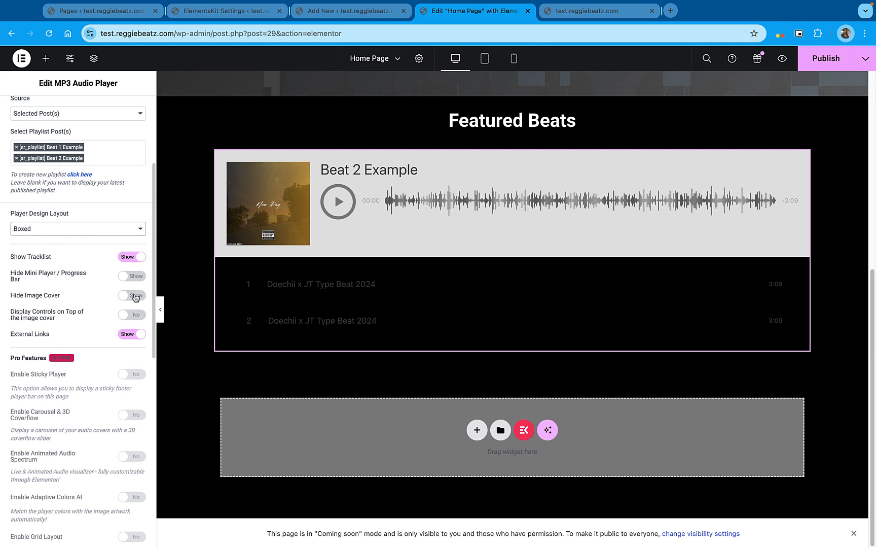
{"action": "scroll", "coordinate": [144, 301], "scroll_direction": "down", "scroll_amount": 1}
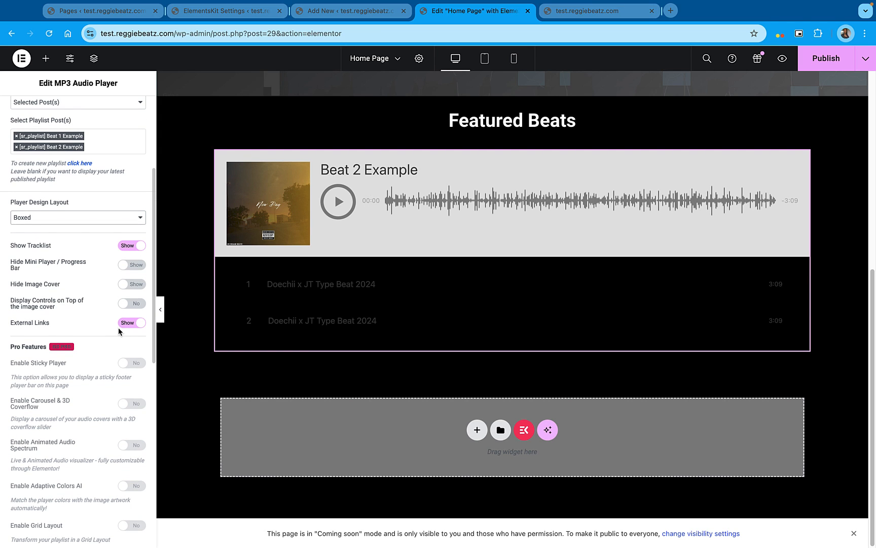
{"action": "scroll", "coordinate": [92, 293], "scroll_direction": "down", "scroll_amount": 4}
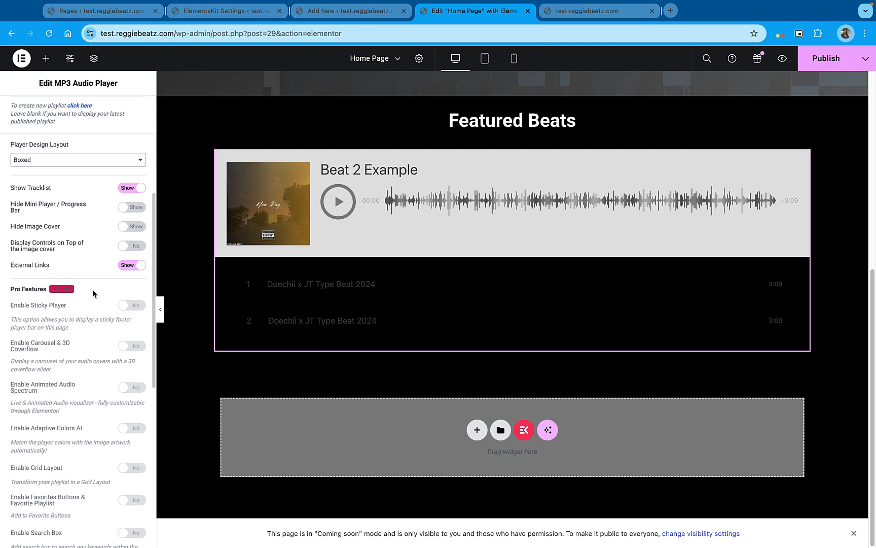
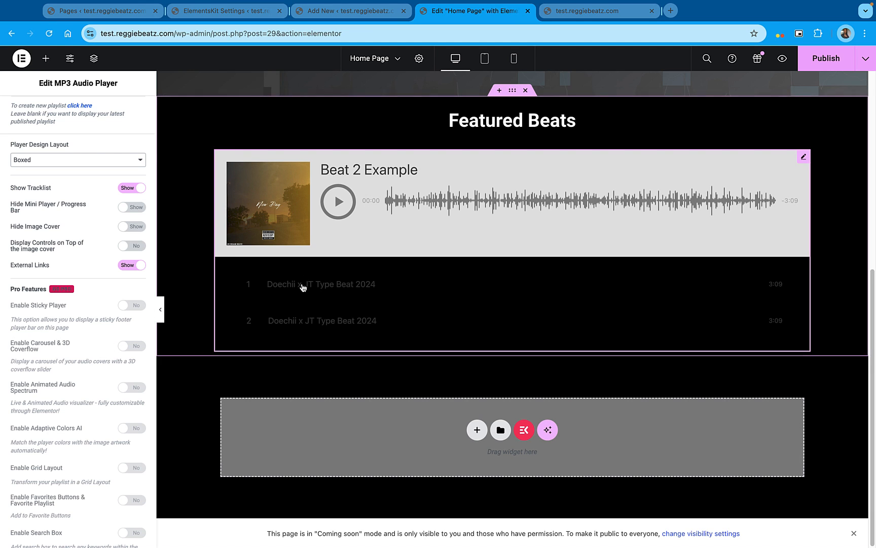
Review the MP3 Audio Player's content and style options and publish the home page
{"action": "scroll", "coordinate": [49, 321], "scroll_direction": "down", "scroll_amount": 10}
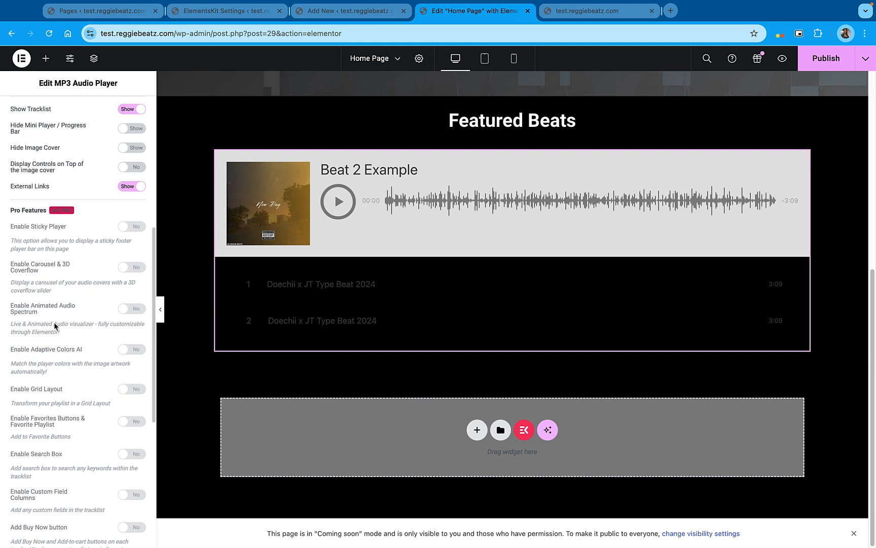
{"action": "scroll", "coordinate": [55, 326], "scroll_direction": "up", "scroll_amount": 15}
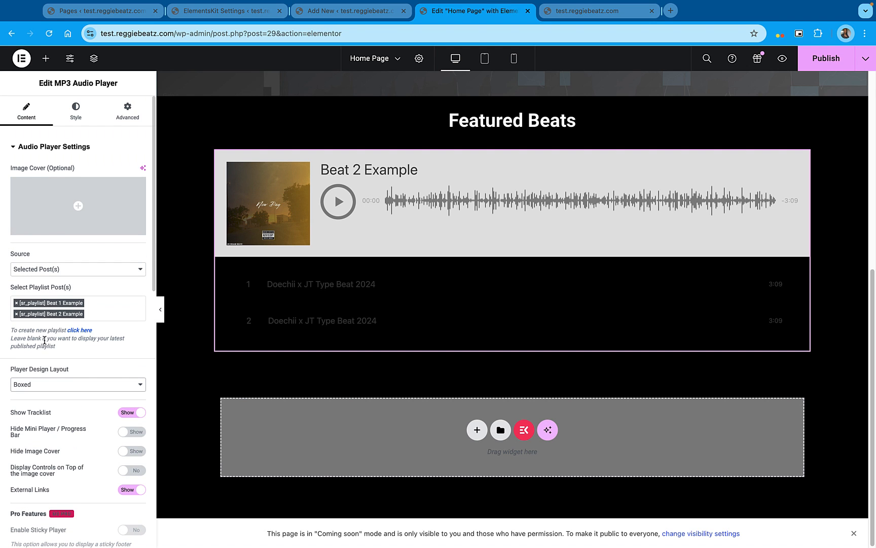
{"action": "left_click", "coordinate": [75, 115]}
{"action": "scroll", "coordinate": [79, 221], "scroll_direction": "down", "scroll_amount": 10}
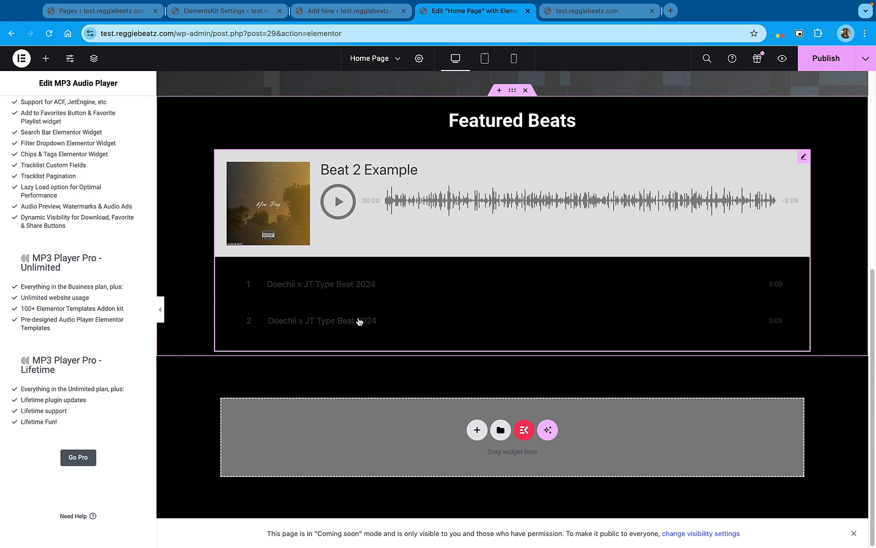
{"action": "left_click", "coordinate": [832, 68]}
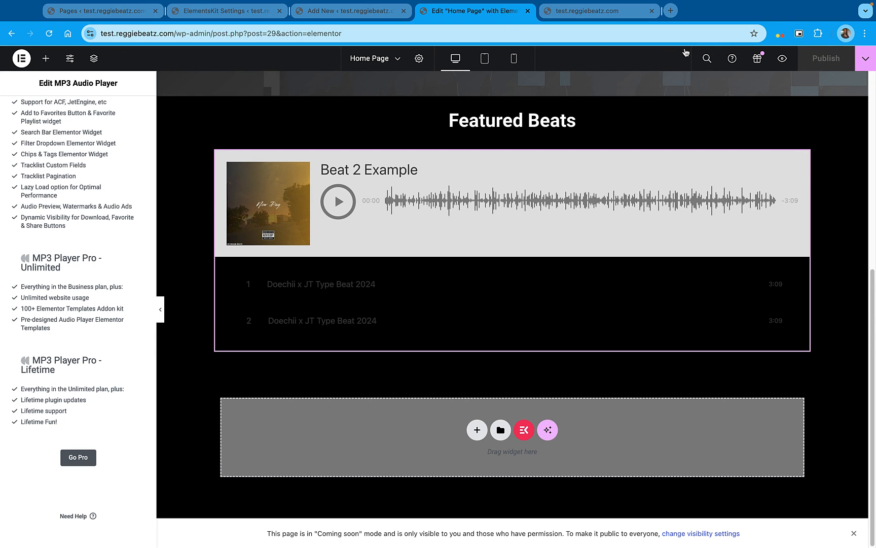
Leave the playlist editor and open the Widget Player settings of the MP3 Player plugin
{"action": "left_click", "coordinate": [357, 15]}
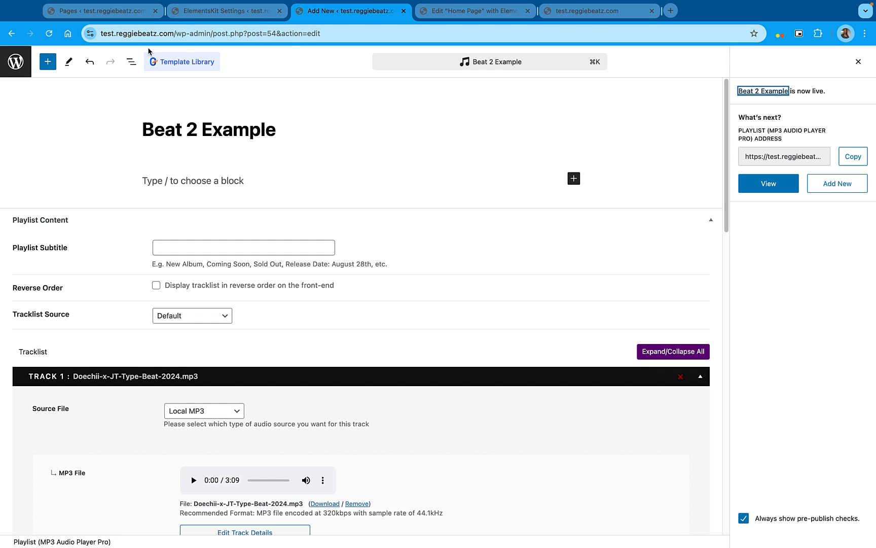
{"action": "left_click", "coordinate": [13, 66]}
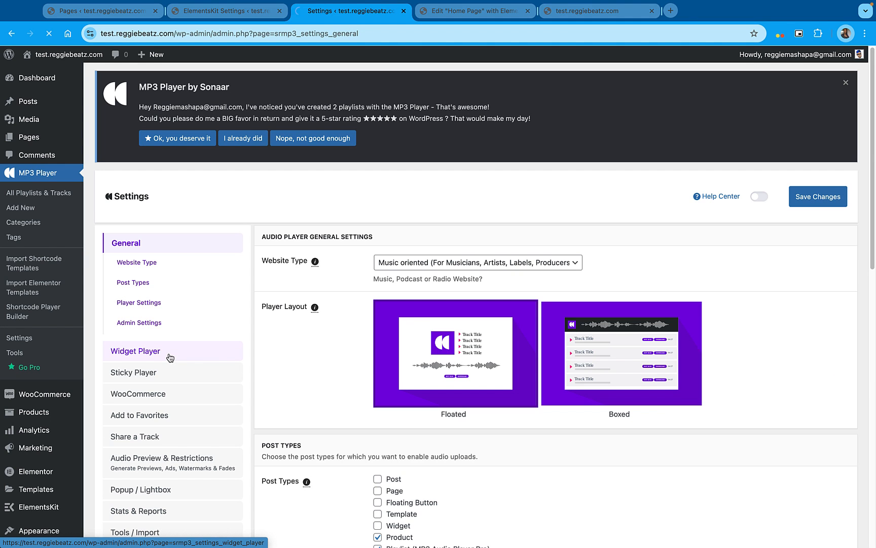
{"action": "left_click", "coordinate": [170, 358]}
{"action": "scroll", "coordinate": [462, 350], "scroll_direction": "down", "scroll_amount": 3}
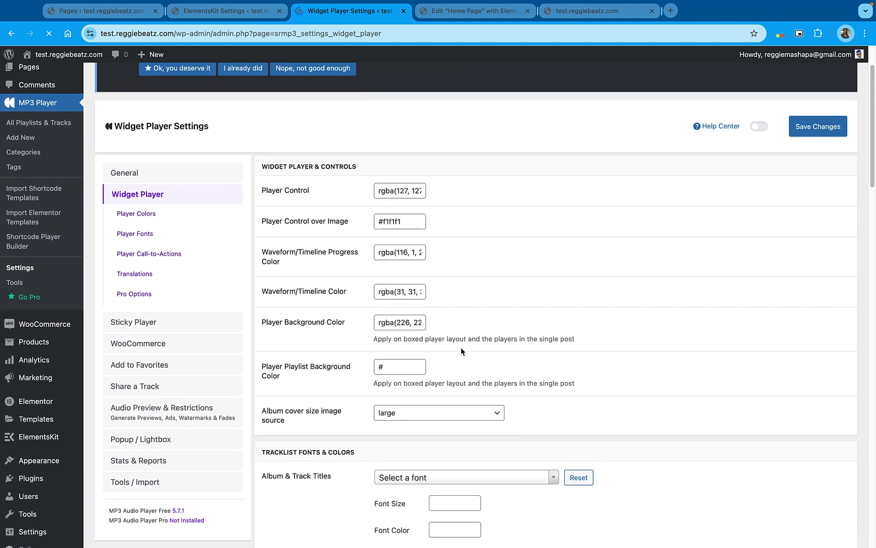
{"action": "scroll", "coordinate": [397, 303], "scroll_direction": "down", "scroll_amount": 5}
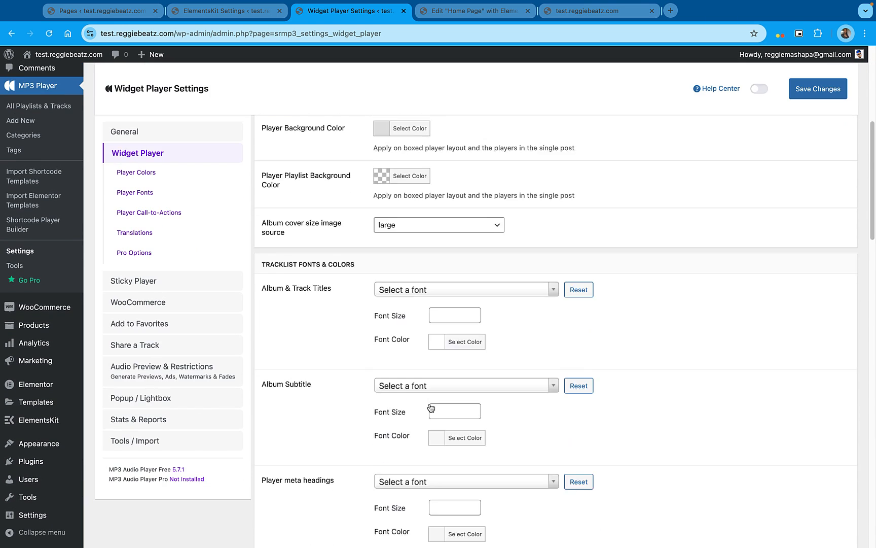
Set the Album Subtitle and Tracklist font colors to white (#ffffff) and save the Widget Player settings
{"action": "scroll", "coordinate": [431, 409], "scroll_direction": "down", "scroll_amount": 1}
{"action": "left_click", "coordinate": [435, 414]}
{"action": "left_click_drag", "start_coordinate": [451, 450], "coordinate": [380, 416]}
{"action": "scroll", "coordinate": [350, 425], "scroll_direction": "down", "scroll_amount": 6}
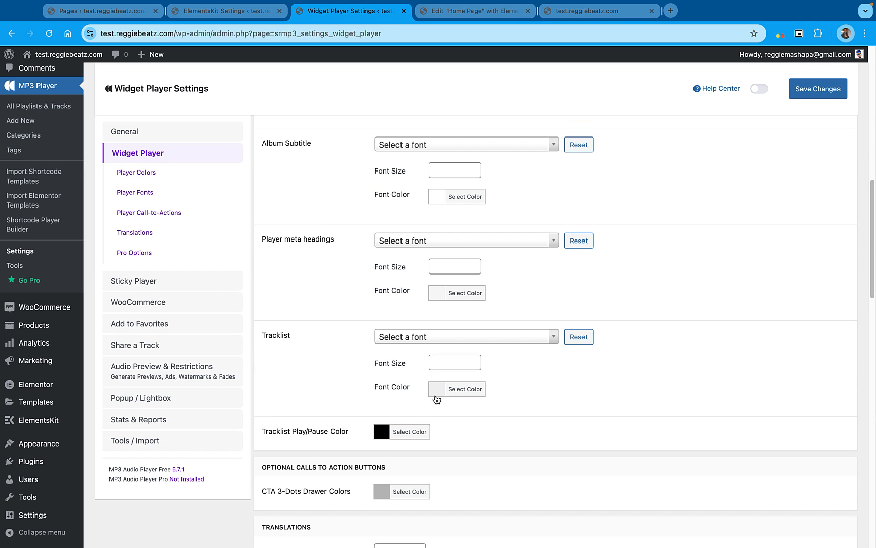
{"action": "left_click", "coordinate": [436, 389]}
{"action": "left_click_drag", "start_coordinate": [453, 432], "coordinate": [435, 411]}
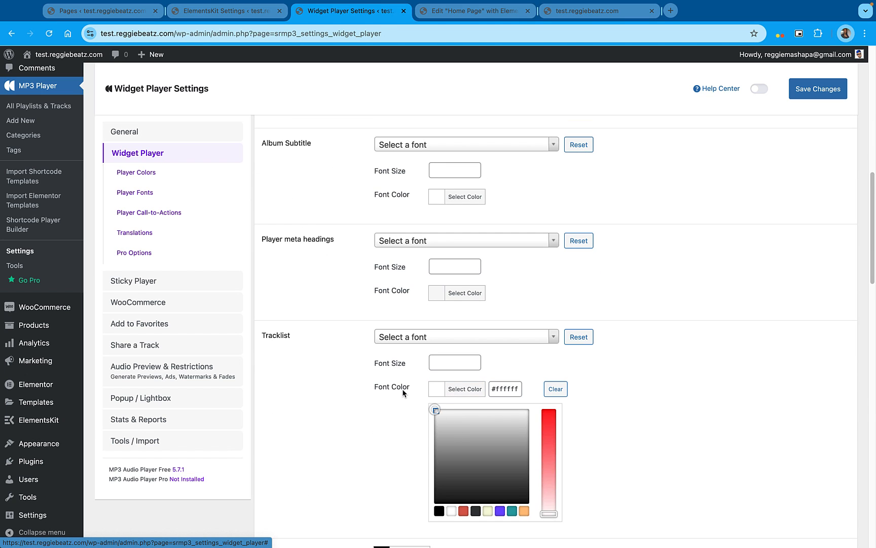
{"action": "left_click", "coordinate": [347, 397]}
{"action": "left_click", "coordinate": [828, 97]}
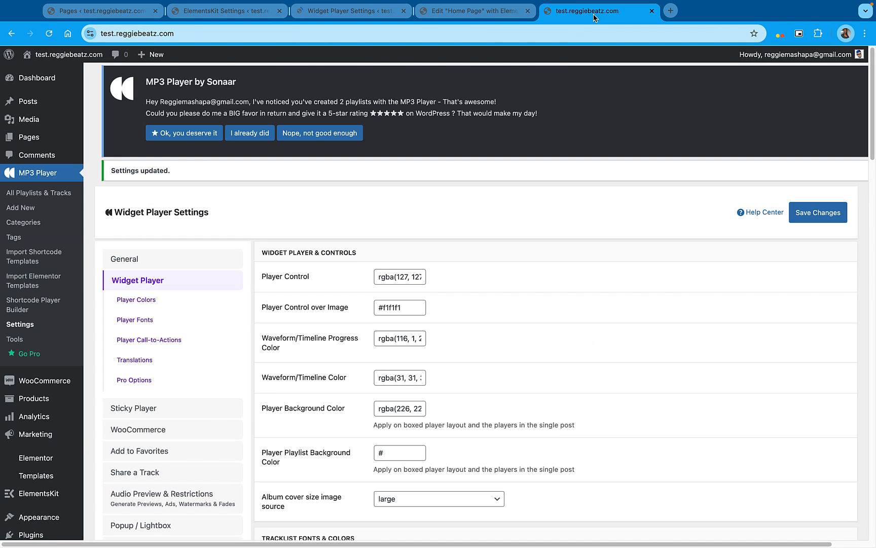
Check the audio player's text colors on the live home page against the Widget Player font and color settings
{"action": "left_click", "coordinate": [594, 13]}
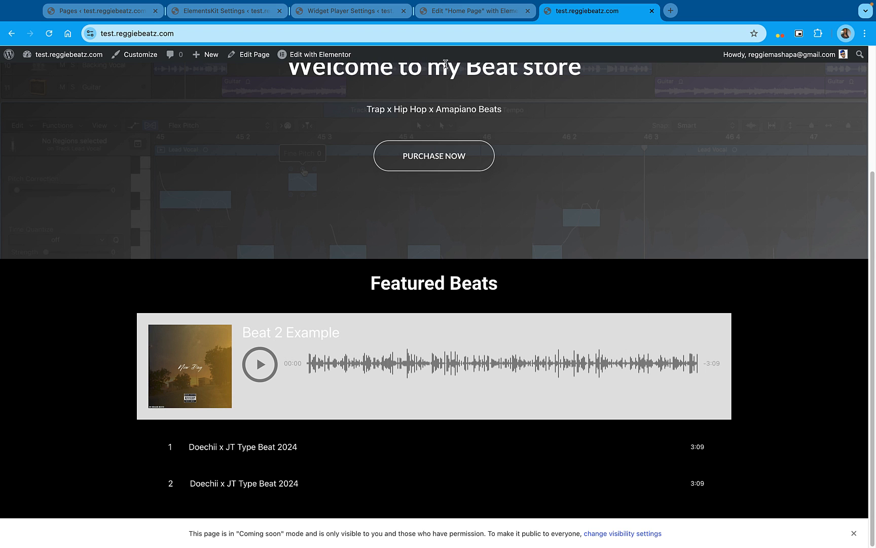
{"action": "left_click", "coordinate": [350, 11]}
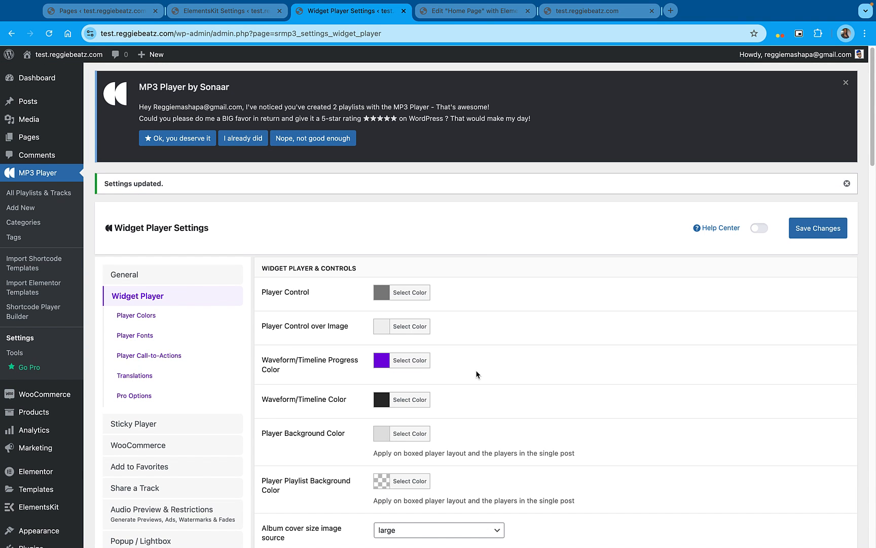
{"action": "scroll", "coordinate": [475, 369], "scroll_direction": "down", "scroll_amount": 2}
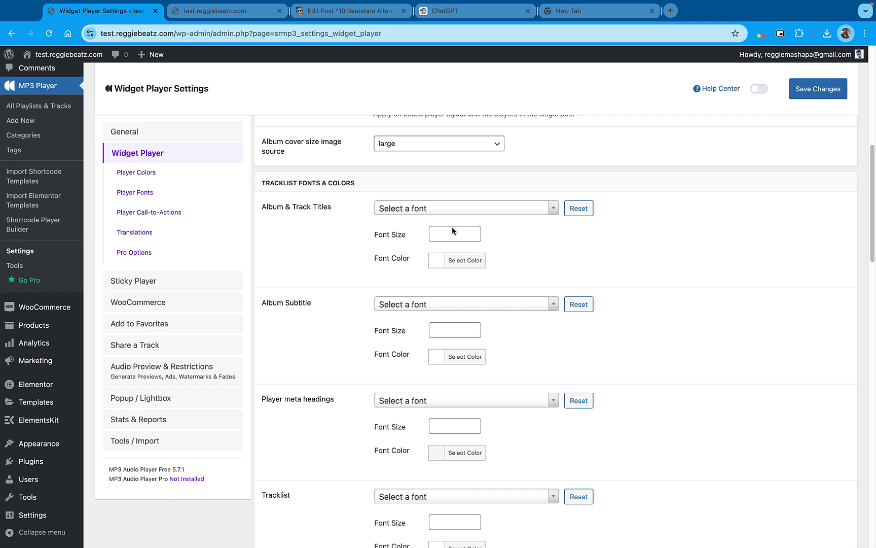
{"action": "left_click", "coordinate": [230, 12]}
{"action": "scroll", "coordinate": [381, 388], "scroll_direction": "down", "scroll_amount": 4}
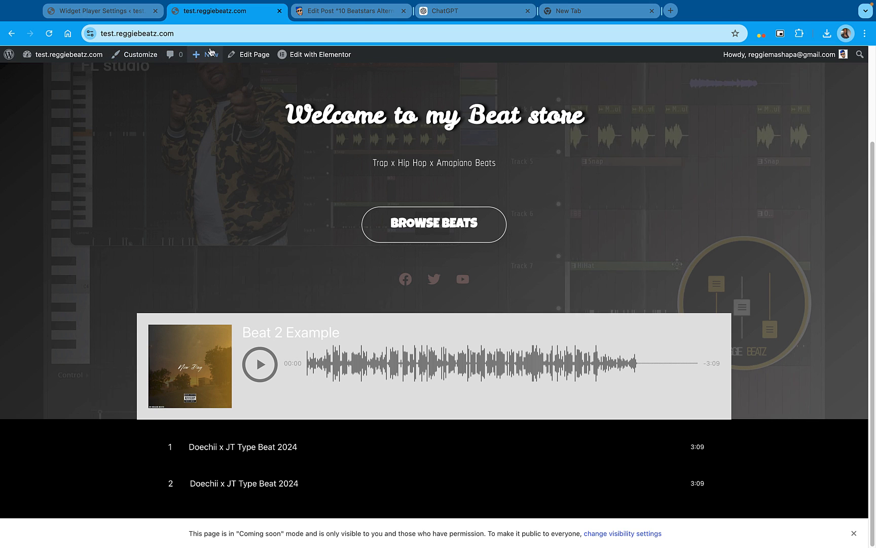
{"action": "left_click", "coordinate": [70, 11]}
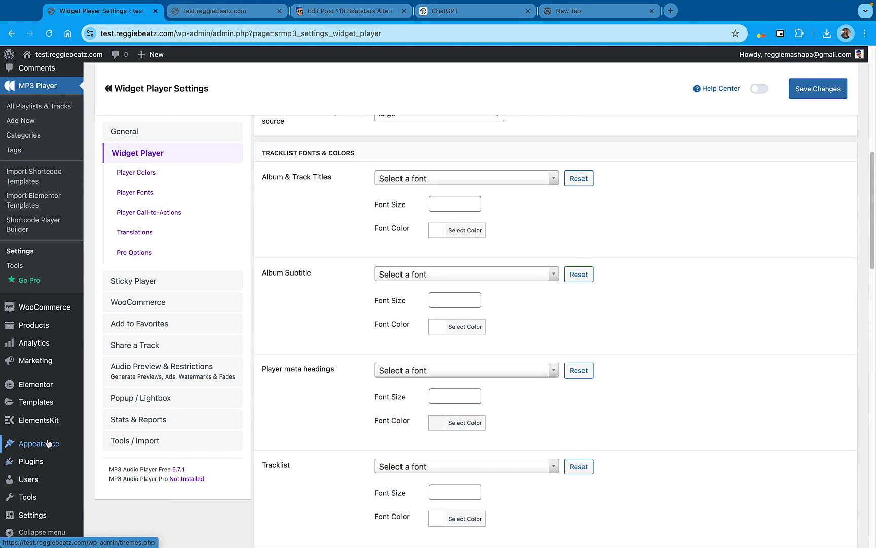
{"action": "mouse_move", "coordinate": [69, 444]}
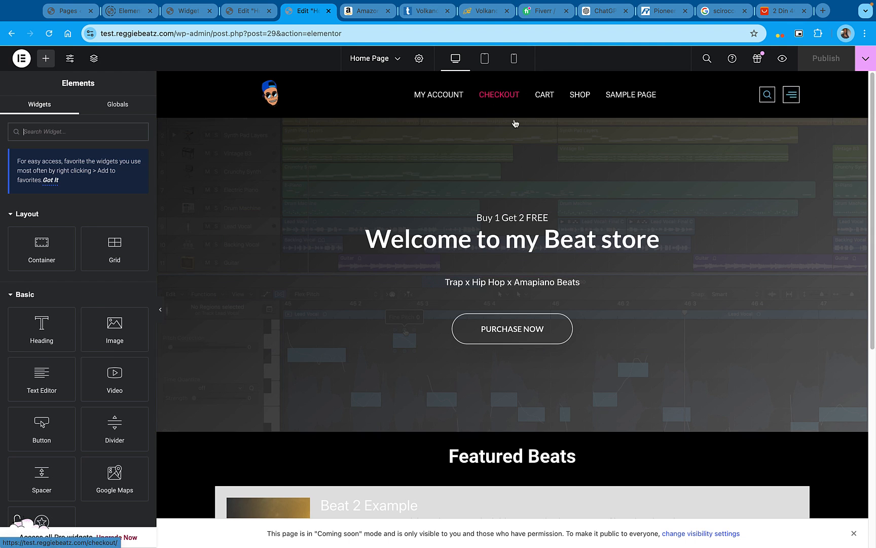
Increase the hero section's bottom padding to 375 px and dismiss the "Coming soon" notice
{"action": "left_click", "coordinate": [515, 123]}
{"action": "left_click", "coordinate": [96, 222]}
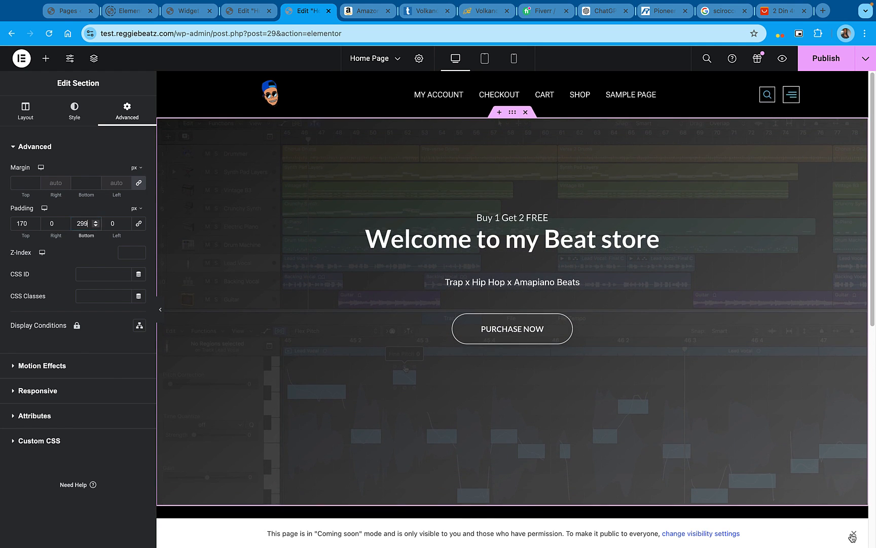
{"action": "left_click", "coordinate": [854, 534]}
{"action": "left_click", "coordinate": [95, 222]}
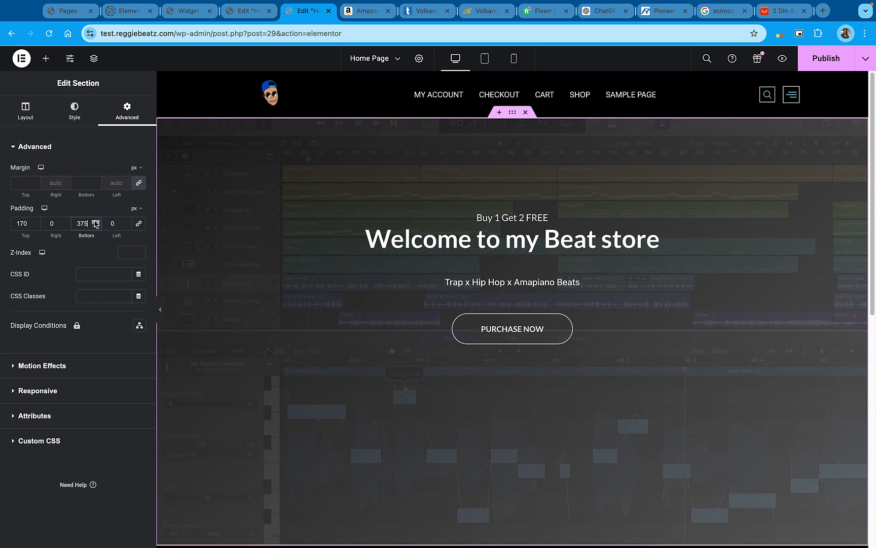
Increase the hero column's padding on all sides and set the hero section's bottom padding to 228 px
{"action": "left_click", "coordinate": [221, 212]}
{"action": "left_click", "coordinate": [133, 110]}
{"action": "left_click", "coordinate": [35, 221]}
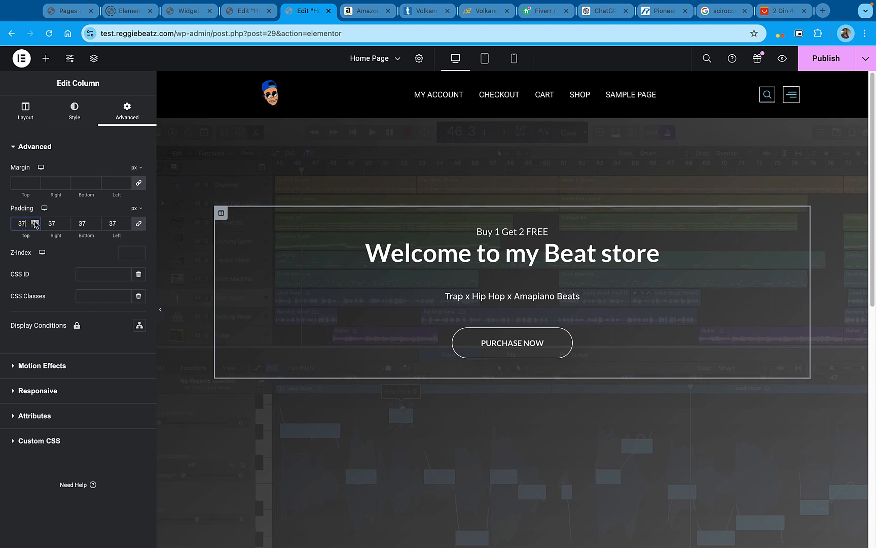
{"action": "left_click", "coordinate": [512, 112]}
{"action": "left_click", "coordinate": [94, 226]}
{"action": "left_click", "coordinate": [95, 227]}
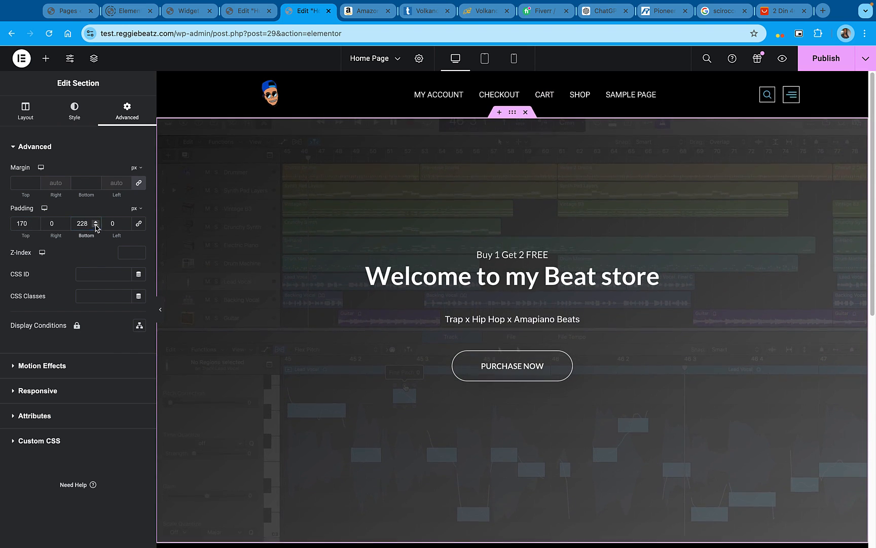
Preview the home page and check the hero section and its Purchase Now button
{"action": "left_click", "coordinate": [783, 58]}
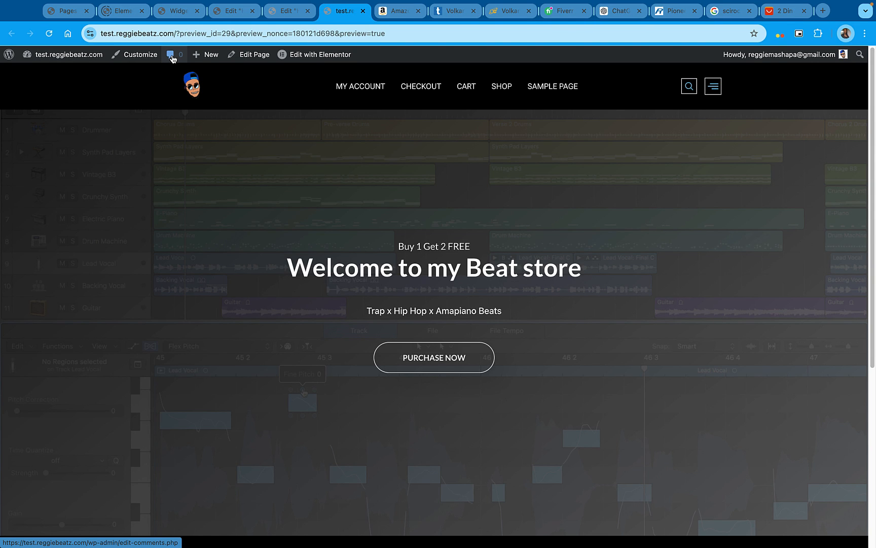
{"action": "left_click", "coordinate": [465, 361]}
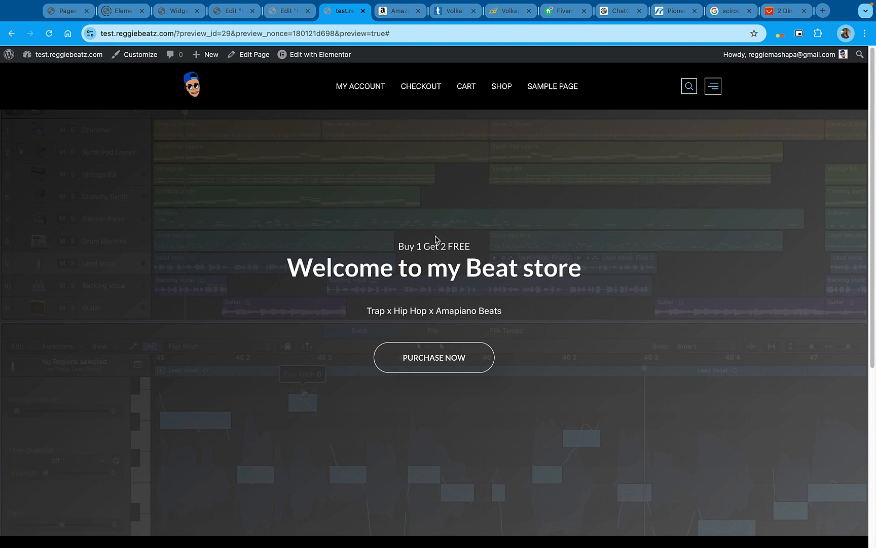
{"action": "scroll", "coordinate": [424, 383], "scroll_direction": "down", "scroll_amount": 5}
Back in the Elementor editor, set the Welcome heading's padding to 46 px on all sides and hide its "Buy 1 Get 2 FREE" subtitle
{"action": "left_click", "coordinate": [289, 10]}
{"action": "left_click", "coordinate": [35, 222]}
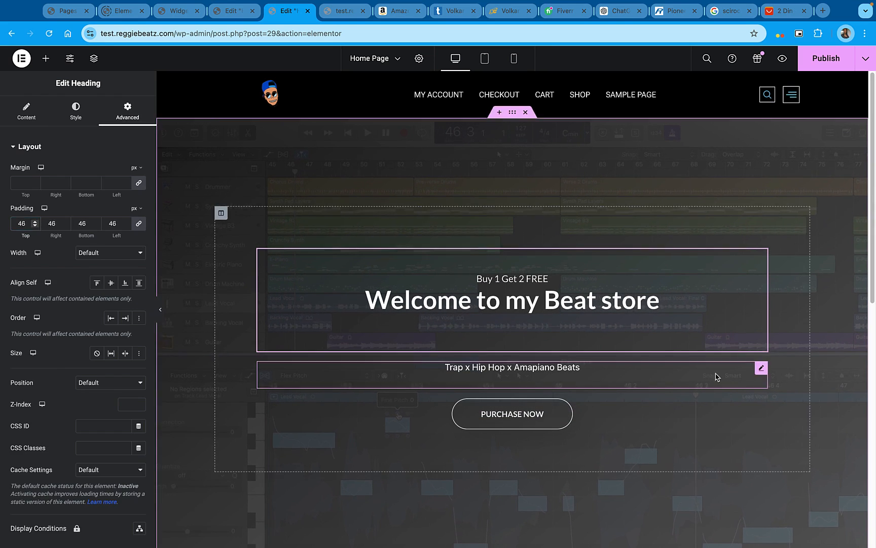
{"action": "left_click", "coordinate": [717, 378]}
{"action": "left_click", "coordinate": [96, 186]}
{"action": "left_click", "coordinate": [609, 409]}
{"action": "left_click", "coordinate": [528, 281]}
{"action": "left_click", "coordinate": [27, 111]}
{"action": "left_click", "coordinate": [130, 194]}
Add a Social Icons widget below the Welcome heading and give its icons a custom transparent primary color
{"action": "left_click", "coordinate": [46, 59]}
{"action": "left_click_drag", "start_coordinate": [44, 178], "coordinate": [513, 352]}
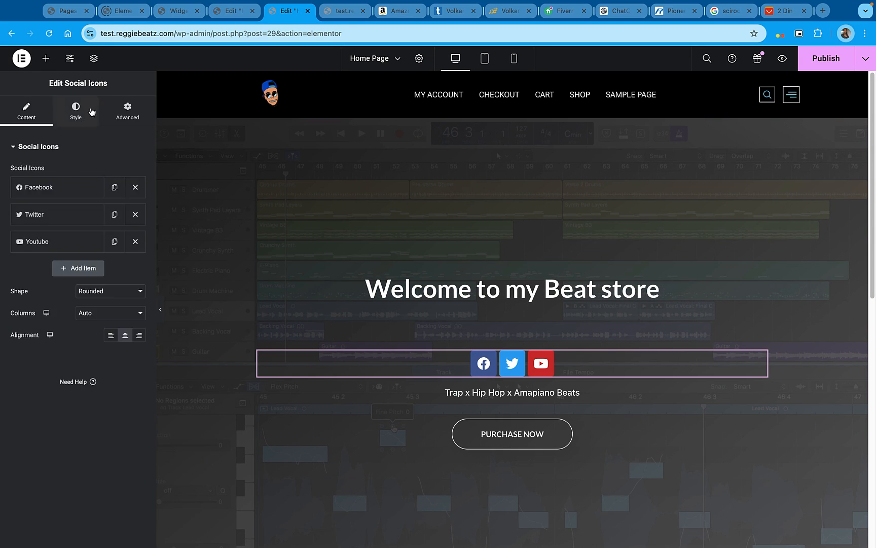
{"action": "left_click", "coordinate": [77, 111]}
{"action": "left_click", "coordinate": [109, 170]}
{"action": "left_click", "coordinate": [125, 193]}
{"action": "left_click", "coordinate": [138, 193]}
{"action": "left_click_drag", "start_coordinate": [192, 316], "coordinate": [74, 316]}
Assign global colors to the social icons' hover state, blue as primary and white as secondary
{"action": "left_click", "coordinate": [36, 458]}
{"action": "left_click", "coordinate": [125, 197]}
{"action": "left_click", "coordinate": [125, 218]}
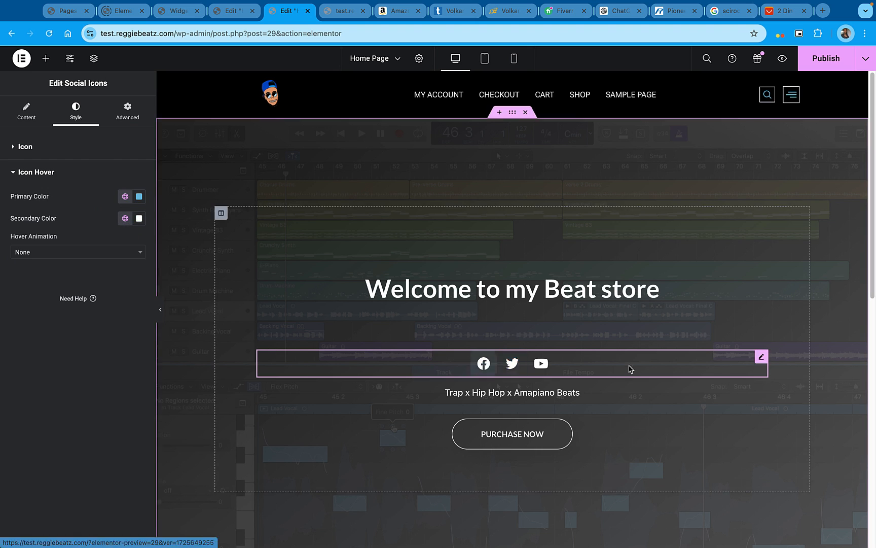
Give the social icons a transparent primary and a muted red secondary color, and move them below the Purchase Now button
{"action": "left_click", "coordinate": [25, 147]}
{"action": "left_click", "coordinate": [139, 193]}
{"action": "left_click_drag", "start_coordinate": [122, 274], "coordinate": [41, 337]}
{"action": "left_click_drag", "start_coordinate": [198, 330], "coordinate": [76, 330]}
{"action": "left_click", "coordinate": [138, 215]}
{"action": "left_click", "coordinate": [99, 301]}
{"action": "left_click_drag", "start_coordinate": [762, 356], "coordinate": [761, 436]}
Try adding an empty container between the Purchase Now button and the social icons, and remove it
{"action": "left_click", "coordinate": [513, 397]}
{"action": "left_click", "coordinate": [46, 59]}
{"action": "type", "text": "i"}
{"action": "left_click_drag", "start_coordinate": [42, 223], "coordinate": [512, 417]}
{"action": "left_click", "coordinate": [45, 58]}
{"action": "type", "text": "ine"}
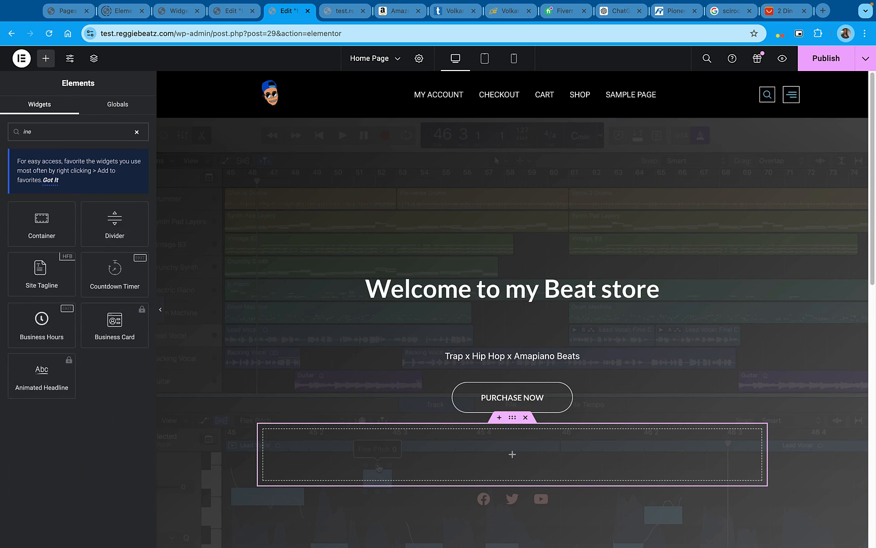
{"action": "left_click", "coordinate": [525, 417]}
Set the hero column's padding to 14 px on all sides and reduce its bottom margin
{"action": "left_click", "coordinate": [221, 213]}
{"action": "left_click", "coordinate": [127, 111]}
{"action": "left_click", "coordinate": [126, 222]}
{"action": "left_click", "coordinate": [127, 225]}
{"action": "left_click", "coordinate": [139, 223]}
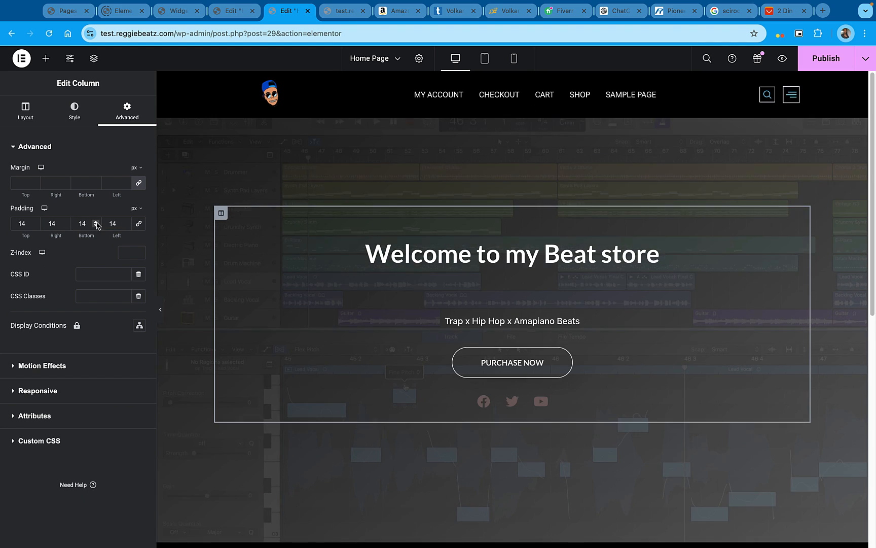
{"action": "left_click", "coordinate": [96, 225]}
{"action": "left_click", "coordinate": [139, 183]}
{"action": "left_click", "coordinate": [96, 185]}
Delete the Featured Beats heading and give the audio player's container an unlinked negative top margin
{"action": "scroll", "coordinate": [513, 426], "scroll_direction": "down", "scroll_amount": 2}
{"action": "left_click", "coordinate": [512, 369]}
{"action": "key", "text": "Delete"}
{"action": "left_click", "coordinate": [512, 342]}
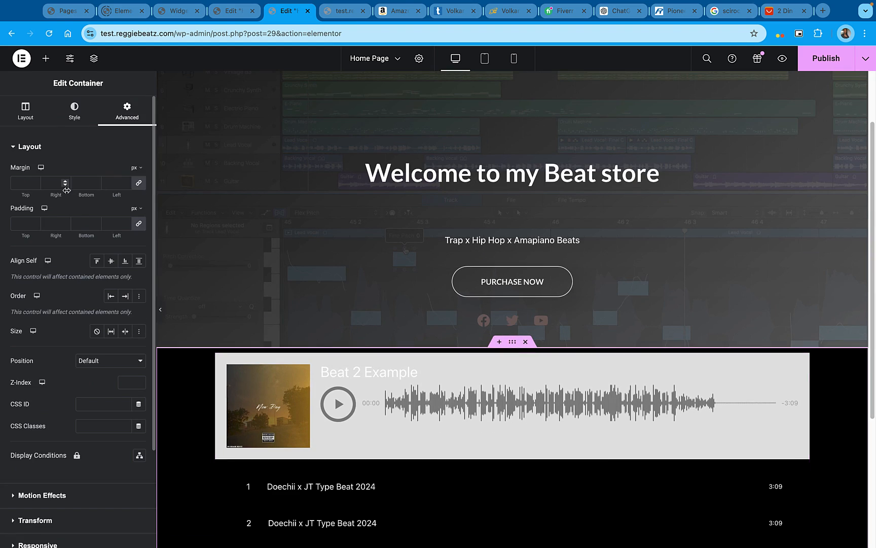
{"action": "left_click", "coordinate": [138, 183]}
{"action": "left_click", "coordinate": [35, 185]}
Reduce the Welcome heading's bottom padding, and set the hero section's padding to 192 px at the top with more at the bottom
{"action": "scroll", "coordinate": [512, 223], "scroll_direction": "up", "scroll_amount": 2}
{"action": "left_click", "coordinate": [512, 112]}
{"action": "left_click", "coordinate": [513, 262]}
{"action": "left_click", "coordinate": [96, 226]}
{"action": "left_click", "coordinate": [512, 112]}
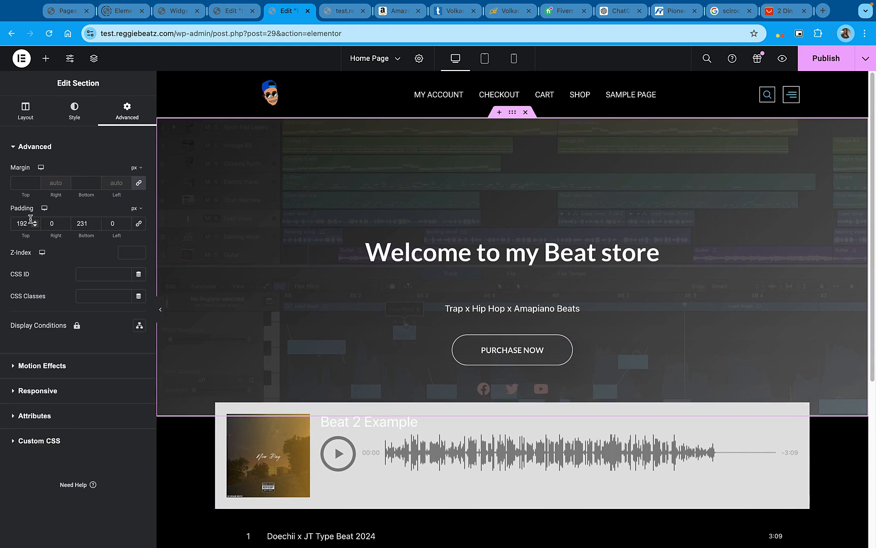
{"action": "left_click", "coordinate": [96, 222]}
Fine-tune the player container's top margin around -141 px and the hero section's bottom padding so the player overlaps the hero background
{"action": "left_click", "coordinate": [513, 466]}
{"action": "left_click", "coordinate": [35, 185]}
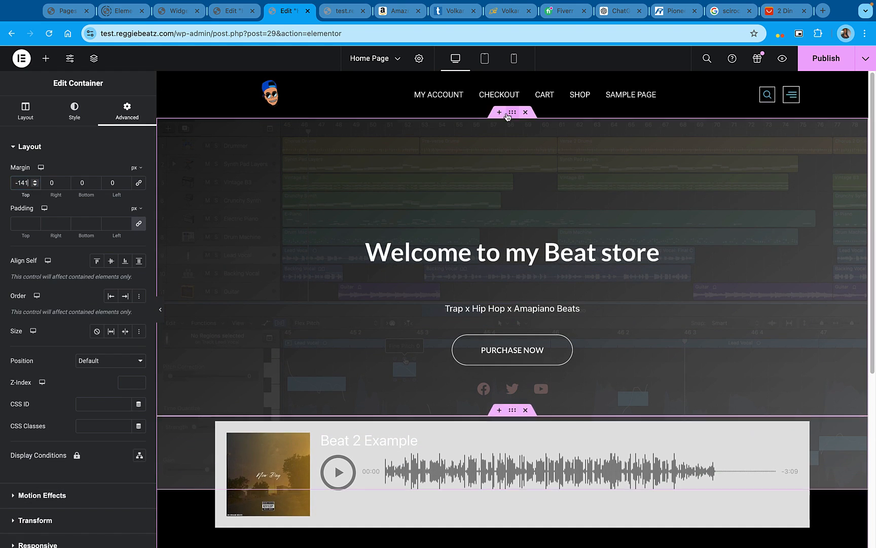
{"action": "left_click", "coordinate": [513, 112]}
{"action": "left_click", "coordinate": [96, 225]}
{"action": "left_click", "coordinate": [512, 459]}
{"action": "left_click", "coordinate": [35, 185]}
Preview the home page to check how the audio player overlaps the hero section
{"action": "scroll", "coordinate": [512, 305], "scroll_direction": "down", "scroll_amount": 4}
{"action": "scroll", "coordinate": [513, 304], "scroll_direction": "up", "scroll_amount": 4}
{"action": "left_click", "coordinate": [783, 58]}
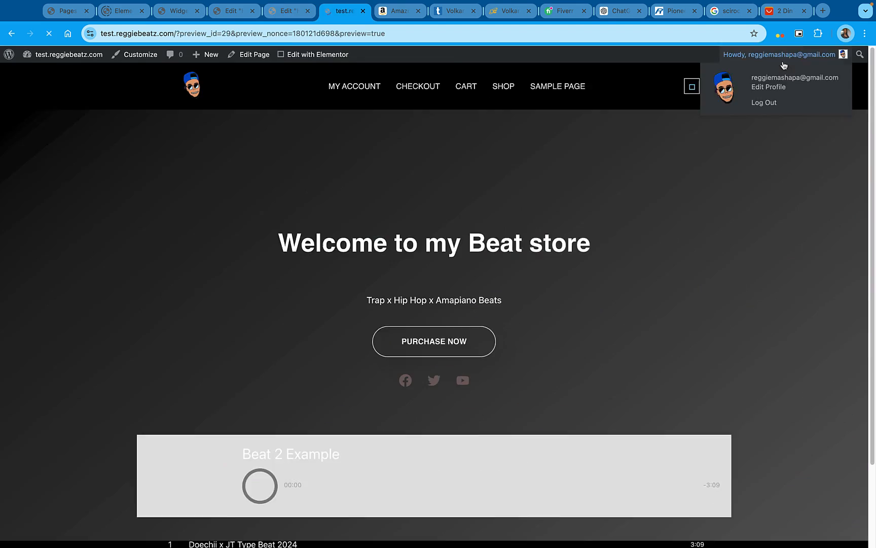
Return to the Elementor editor and change the Purchase Now button's text to "Browse beats"
{"action": "left_click", "coordinate": [290, 11]}
{"action": "left_click", "coordinate": [512, 350]}
{"action": "left_click_drag", "start_coordinate": [122, 171], "coordinate": [45, 163]}
{"action": "type", "text": "Browse beats"}
Change the Welcome heading's title typography to a bold script font
{"action": "left_click", "coordinate": [799, 231]}
{"action": "left_click", "coordinate": [75, 111]}
{"action": "left_click", "coordinate": [139, 302]}
{"action": "left_click", "coordinate": [107, 352]}
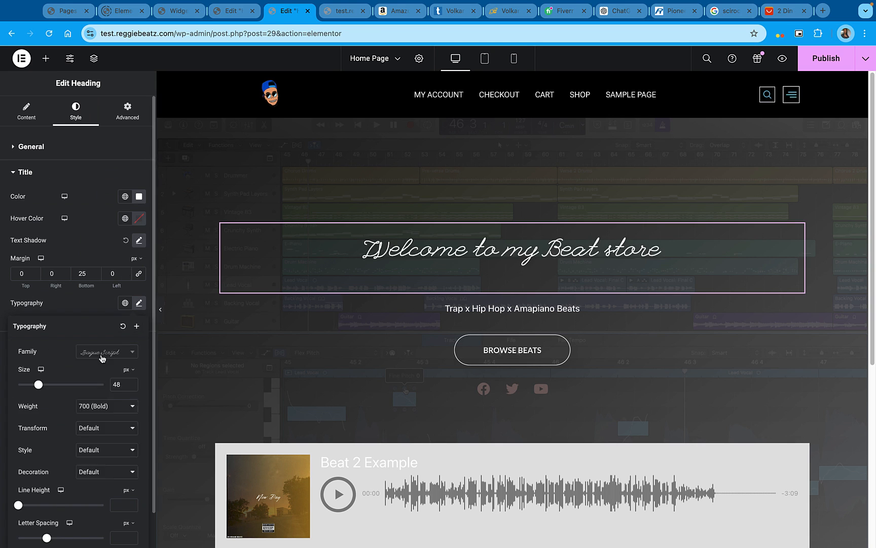
{"action": "left_click", "coordinate": [102, 355]}
Change the title typography of the "Trap x Hip Hop x Amapiano Beats" heading to the Arizonia font
{"action": "left_click", "coordinate": [513, 308]}
{"action": "left_click", "coordinate": [127, 111]}
{"action": "left_click", "coordinate": [75, 111]}
{"action": "left_click", "coordinate": [53, 344]}
{"action": "left_click", "coordinate": [139, 266]}
{"action": "left_click", "coordinate": [106, 313]}
{"action": "left_click", "coordinate": [26, 111]}
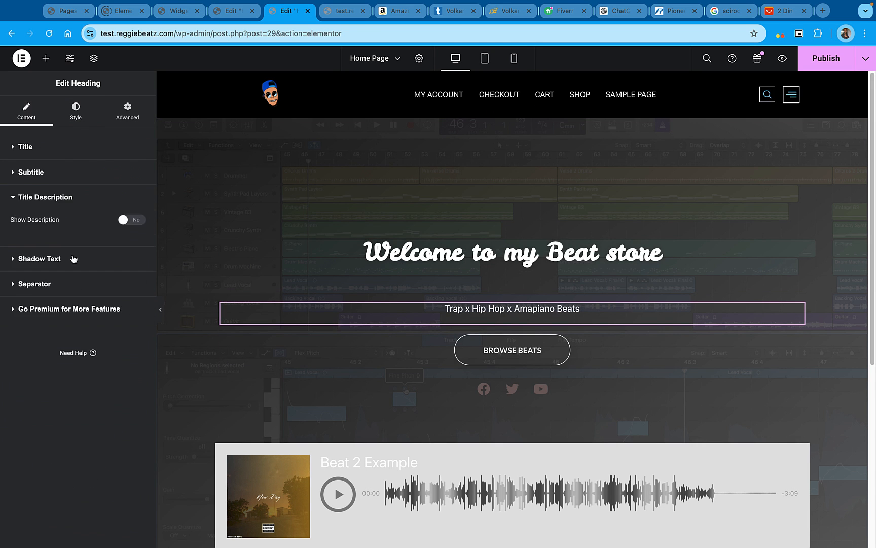
{"action": "left_click", "coordinate": [75, 111]}
{"action": "left_click", "coordinate": [139, 303]}
{"action": "left_click", "coordinate": [106, 352]}
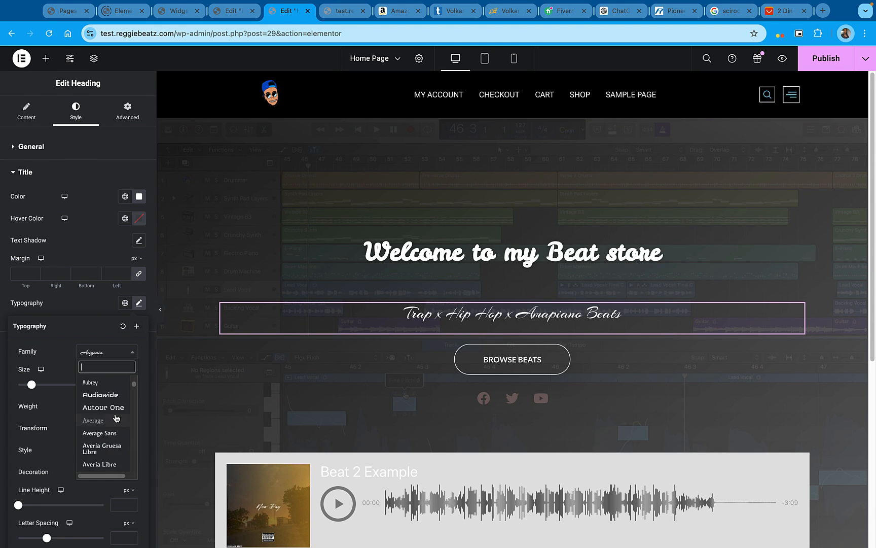
Set the Browse Beats button's typography to the Luckiest Guy font and enlarge its text slightly
{"action": "left_click", "coordinate": [567, 368]}
{"action": "left_click", "coordinate": [139, 245]}
{"action": "left_click", "coordinate": [106, 293]}
{"action": "left_click", "coordinate": [108, 374]}
{"action": "left_click_drag", "start_coordinate": [23, 327], "coordinate": [28, 327]}
{"action": "left_click", "coordinate": [116, 296]}
{"action": "left_click", "coordinate": [101, 376]}
{"action": "left_click", "coordinate": [106, 294]}
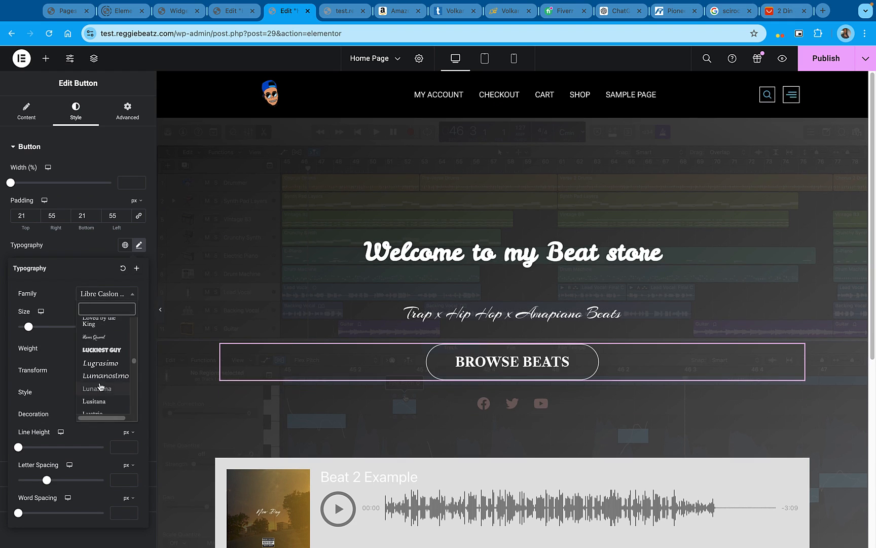
{"action": "left_click", "coordinate": [101, 350]}
Examine the audio player widget below the hero and its settings, including the advanced options
{"action": "left_click", "coordinate": [46, 58]}
{"action": "right_click", "coordinate": [422, 374]}
{"action": "left_click", "coordinate": [579, 405]}
{"action": "scroll", "coordinate": [508, 307], "scroll_direction": "down", "scroll_amount": 5}
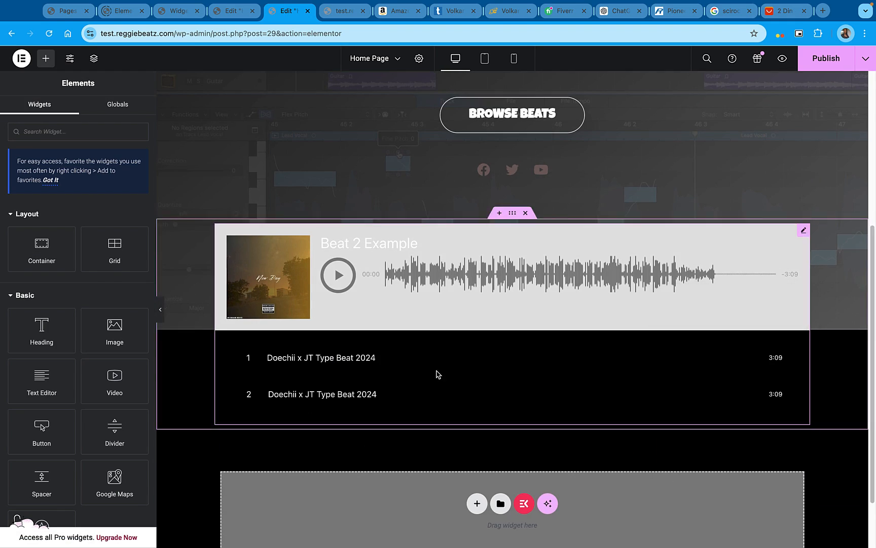
{"action": "left_click", "coordinate": [439, 375]}
{"action": "left_click", "coordinate": [131, 270]}
{"action": "left_click", "coordinate": [131, 271]}
{"action": "left_click", "coordinate": [31, 310]}
{"action": "left_click", "coordinate": [76, 298]}
{"action": "left_click", "coordinate": [32, 288]}
{"action": "left_click", "coordinate": [128, 111]}
{"action": "scroll", "coordinate": [78, 355], "scroll_direction": "down", "scroll_amount": 5}
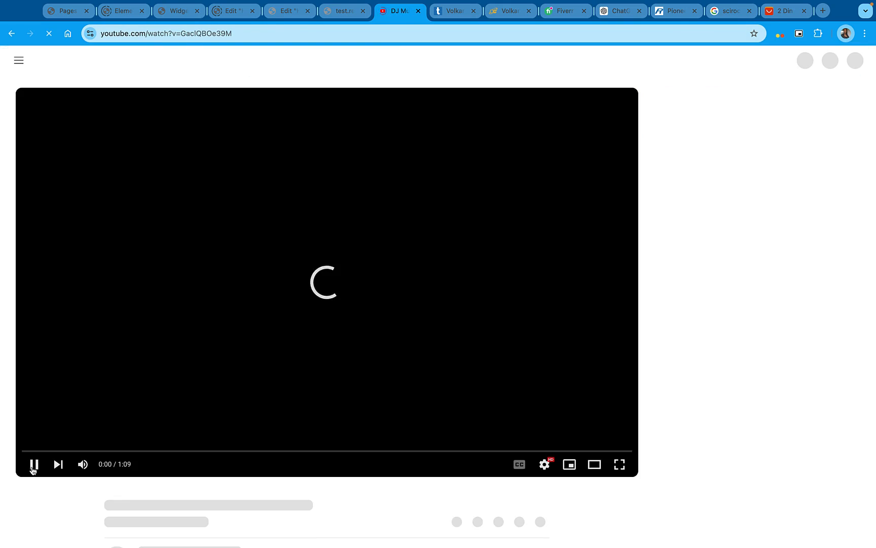
Pause the YouTube video and check the home page preview with its audio player
{"action": "left_click", "coordinate": [33, 471]}
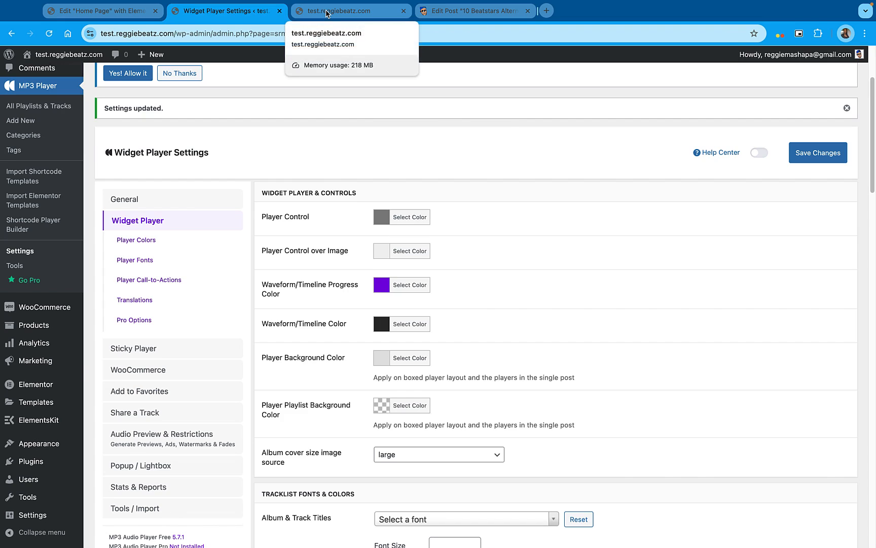
{"action": "left_click", "coordinate": [327, 12]}
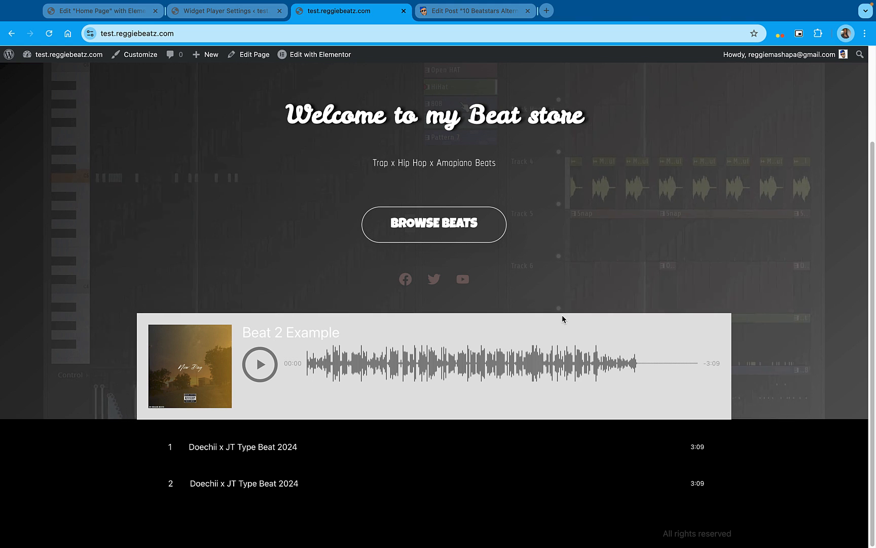
Set the Tracklist Play/Pause Color to yellow #efd775 in the Widget Player Settings and select its hex code
{"action": "left_click", "coordinate": [242, 11]}
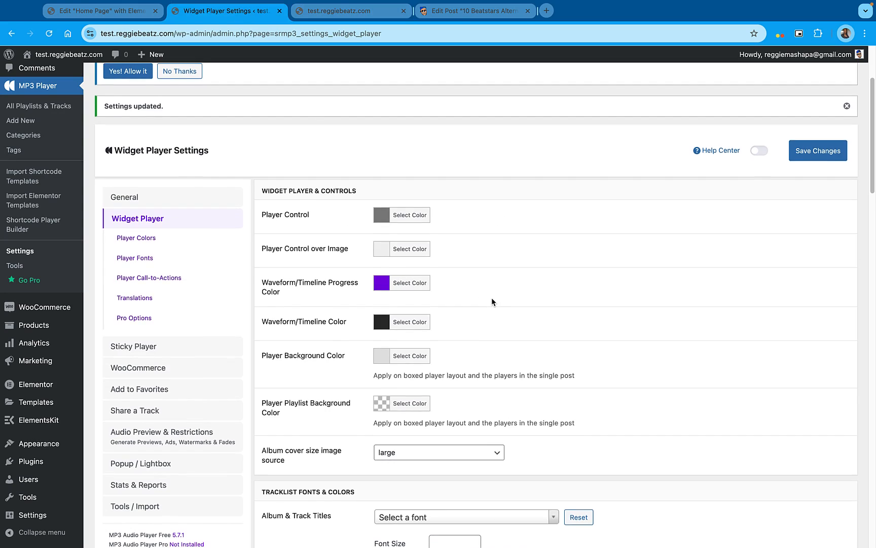
{"action": "scroll", "coordinate": [492, 297], "scroll_direction": "down", "scroll_amount": 5}
{"action": "scroll", "coordinate": [492, 303], "scroll_direction": "down", "scroll_amount": 10}
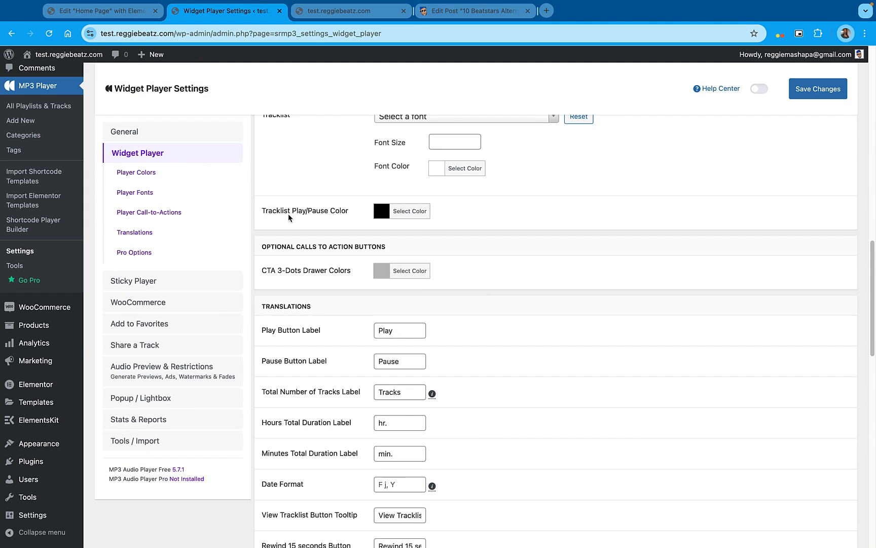
{"action": "left_click", "coordinate": [383, 212]}
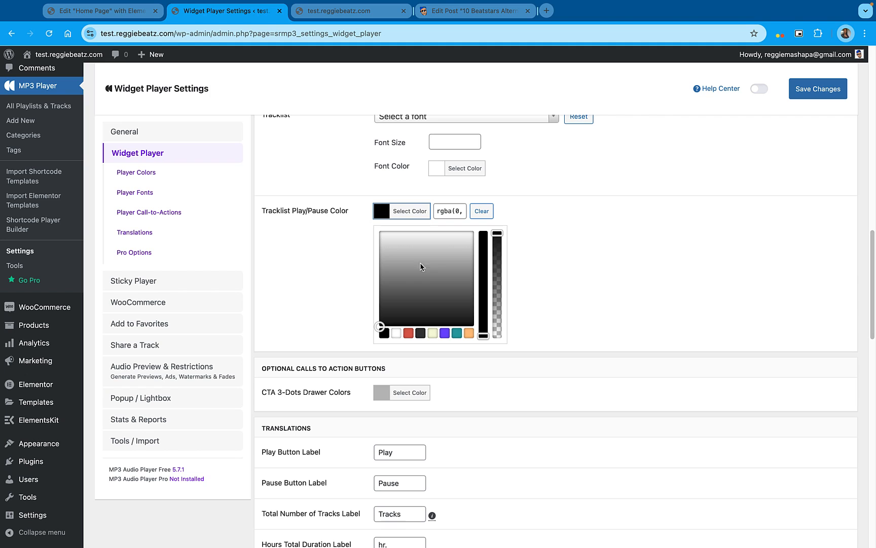
{"action": "left_click", "coordinate": [448, 277]}
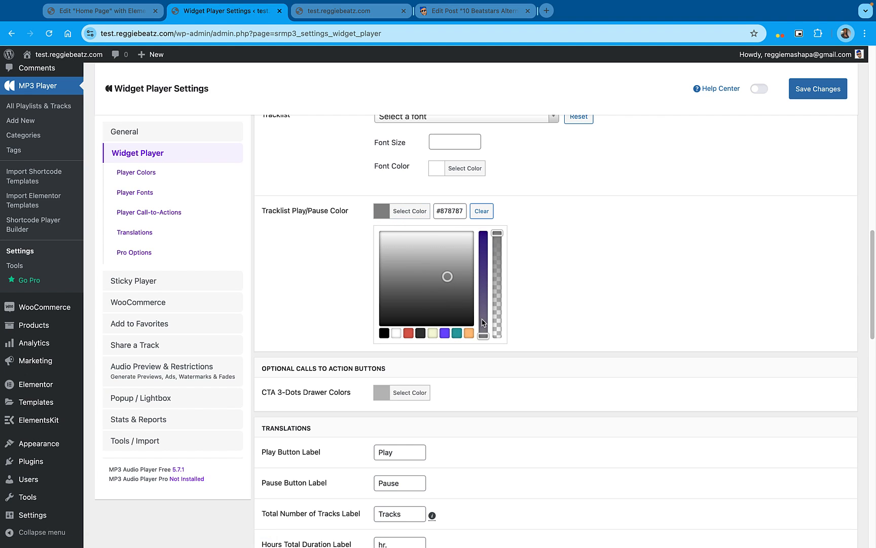
{"action": "left_click_drag", "start_coordinate": [484, 323], "coordinate": [483, 299]}
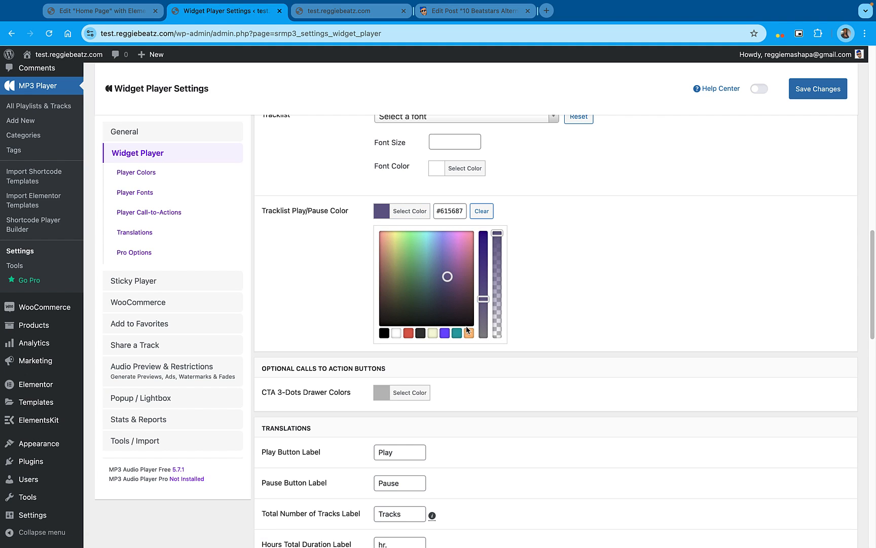
{"action": "left_click", "coordinate": [468, 332]}
{"action": "left_click_drag", "start_coordinate": [397, 239], "coordinate": [393, 238]}
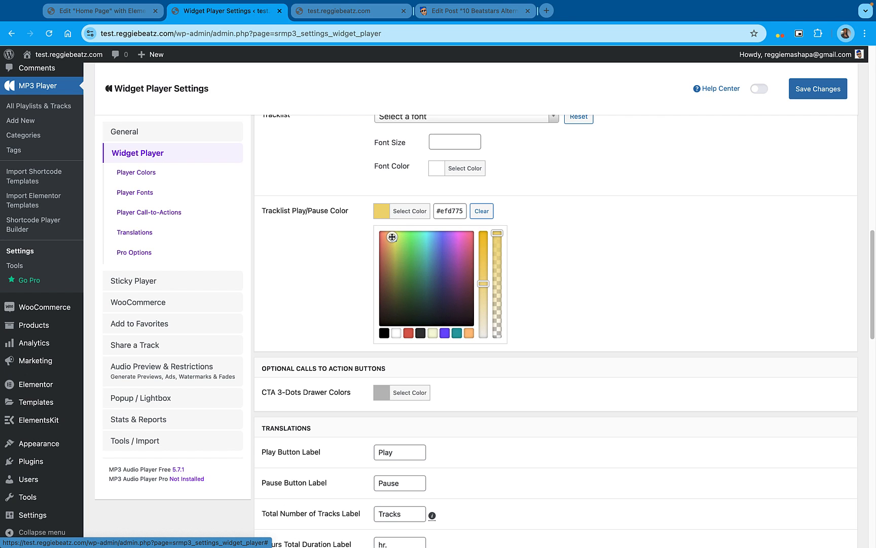
{"action": "left_click", "coordinate": [452, 210]}
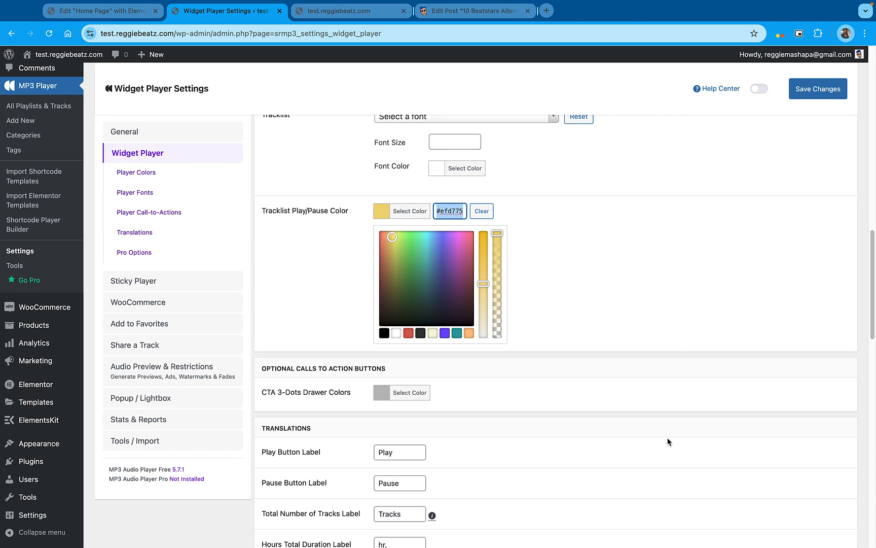
Park the copied ".sr-playlist-item-flex:hover { color: yellow; cursor: pointer; }" rule in a new browser tab and return to the player settings
{"action": "left_click", "coordinate": [547, 14]}
{"action": "type", "text": ".sr-playlist-item-flex:hover { color: yellow; cursor: pointer; }"}
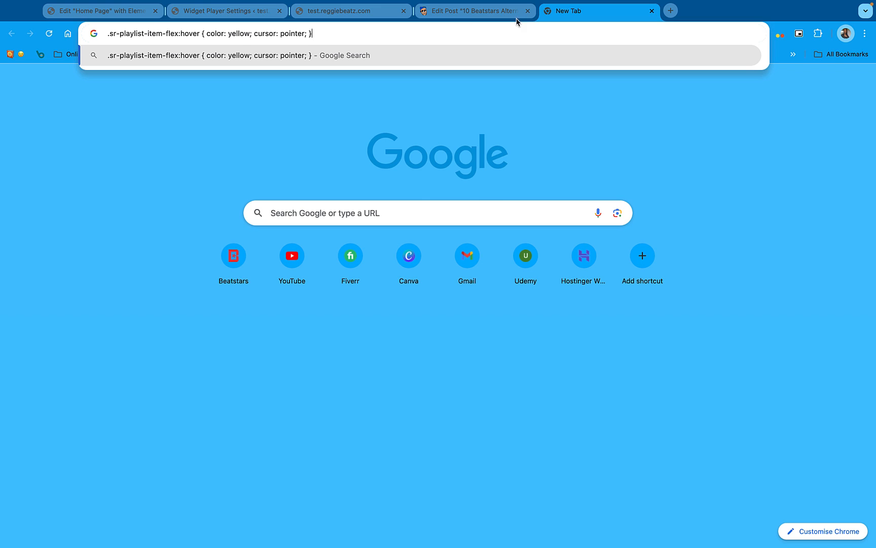
{"action": "left_click", "coordinate": [209, 14]}
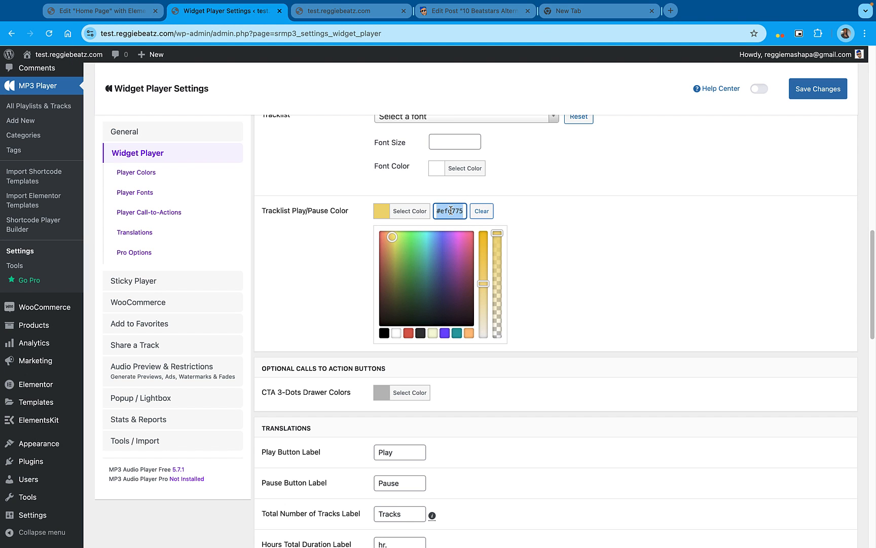
Set the CTA 3-Dots Drawer Colors to the same yellow #efd775 and save the widget player settings
{"action": "left_click", "coordinate": [600, 224]}
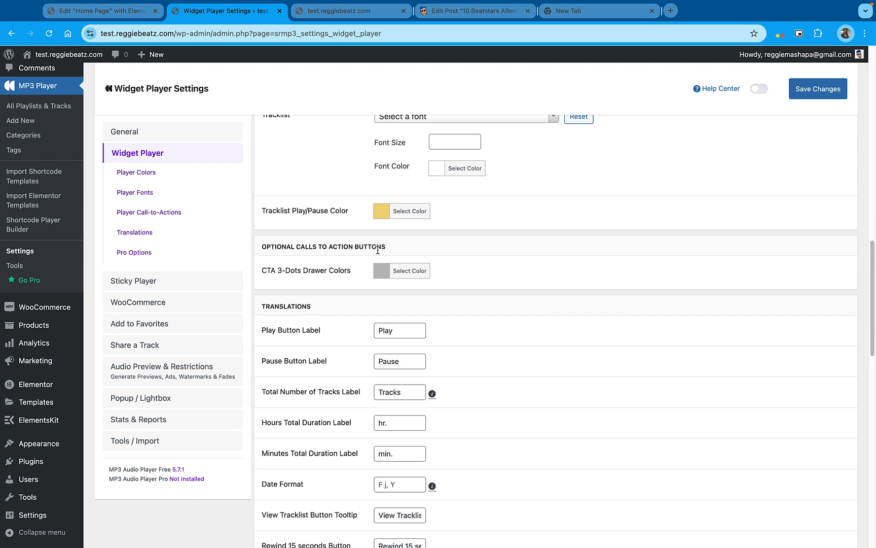
{"action": "left_click", "coordinate": [383, 271]}
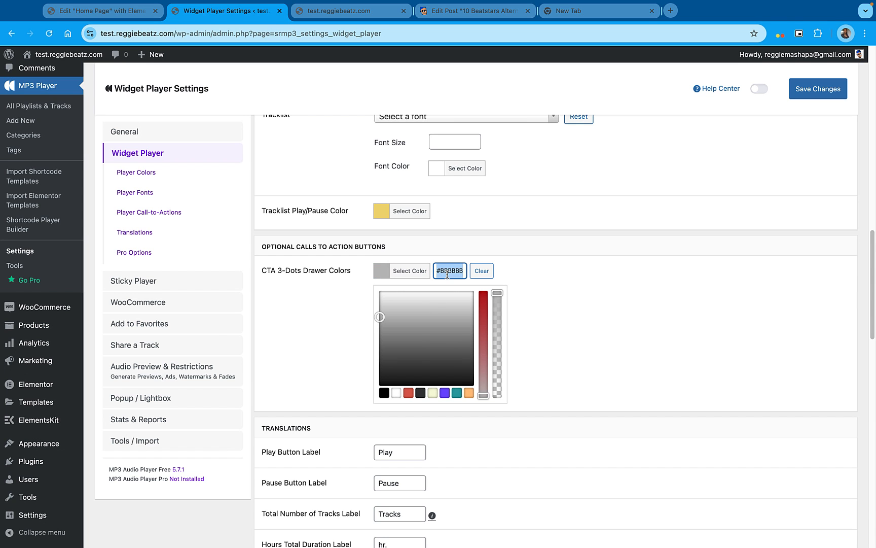
{"action": "left_click", "coordinate": [832, 92]}
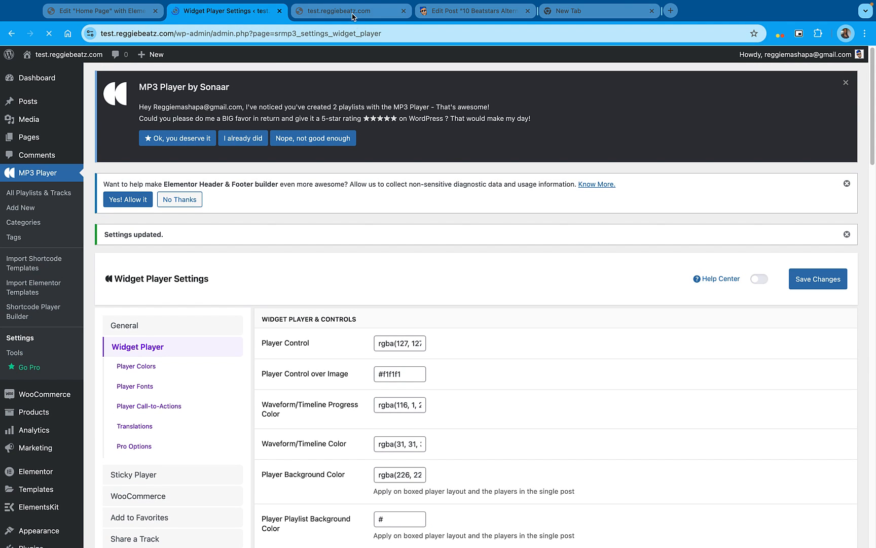
Check the tracklist colors on the live home page by playing and pausing the first track
{"action": "left_click", "coordinate": [355, 10]}
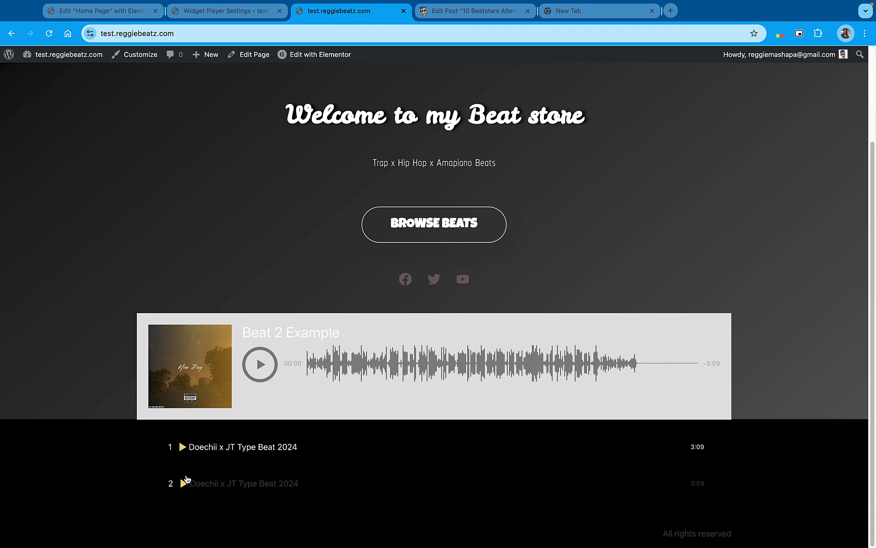
{"action": "left_click", "coordinate": [183, 449]}
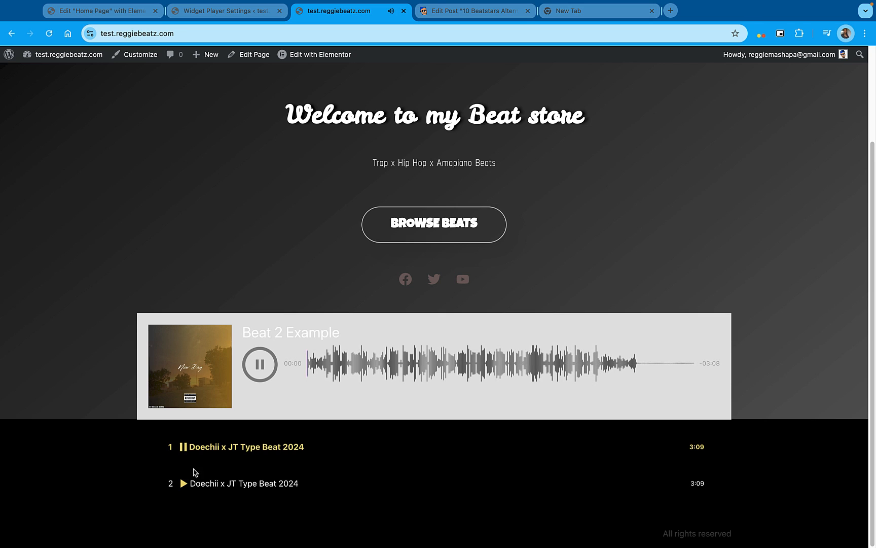
{"action": "left_click", "coordinate": [264, 451]}
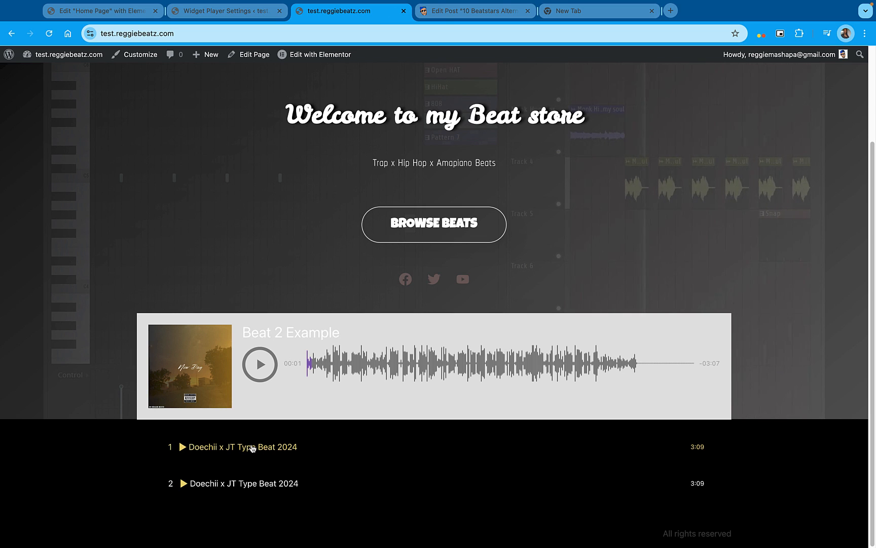
{"action": "left_click", "coordinate": [252, 448]}
{"action": "left_click", "coordinate": [252, 448]}
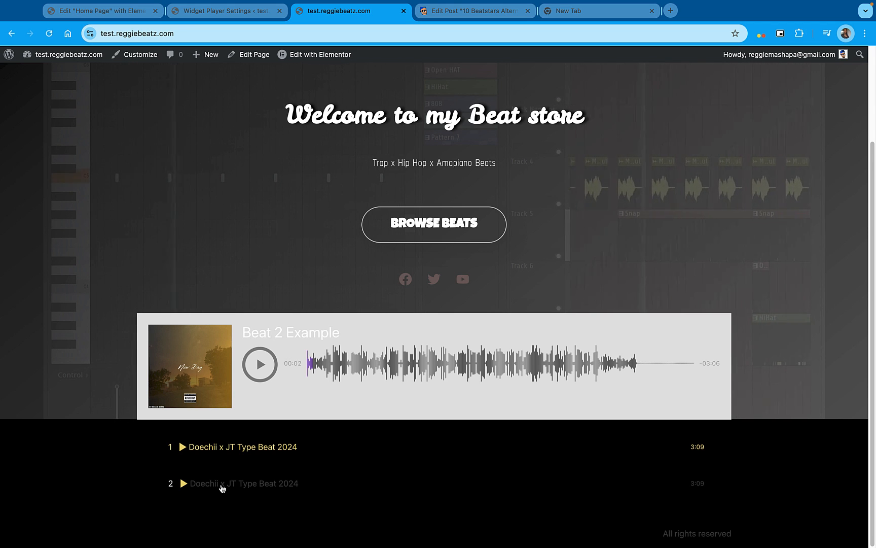
Add ".sr-playlist-item-flex:hover { color: #efd775; cursor: pointer; }" to the site's Additional CSS and publish it
{"action": "left_click", "coordinate": [141, 58]}
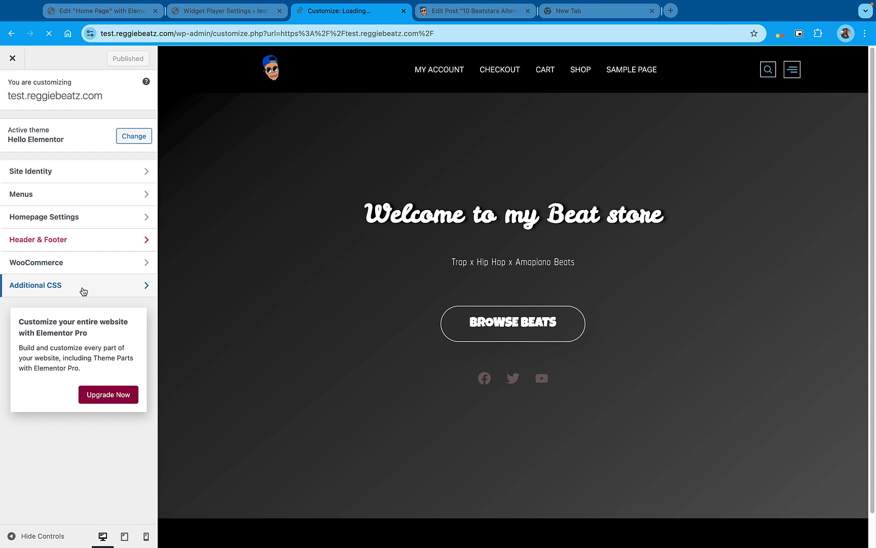
{"action": "left_click", "coordinate": [139, 286]}
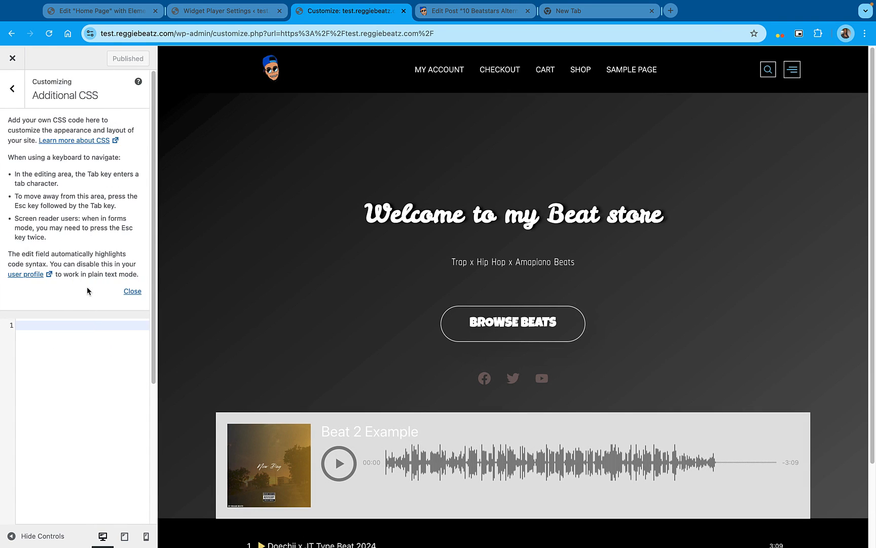
{"action": "left_click", "coordinate": [54, 325]}
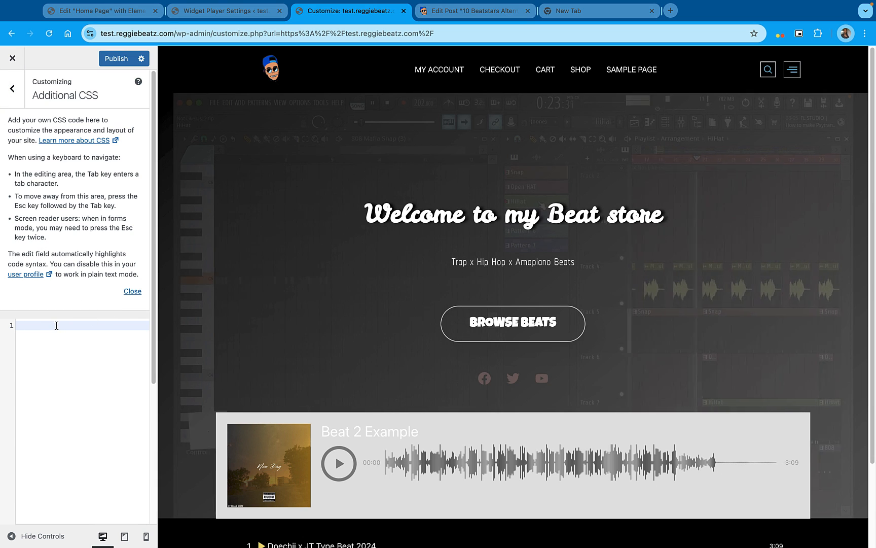
{"action": "type", "text": ".sr-playlist-item-flex:hover { color: #efd775; cursor: pointer; }"}
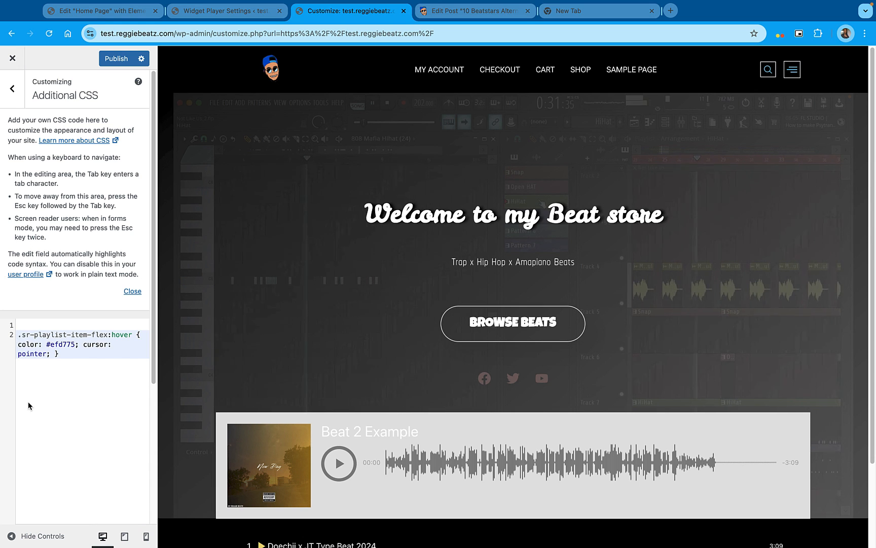
{"action": "key", "text": "BackSpace"}
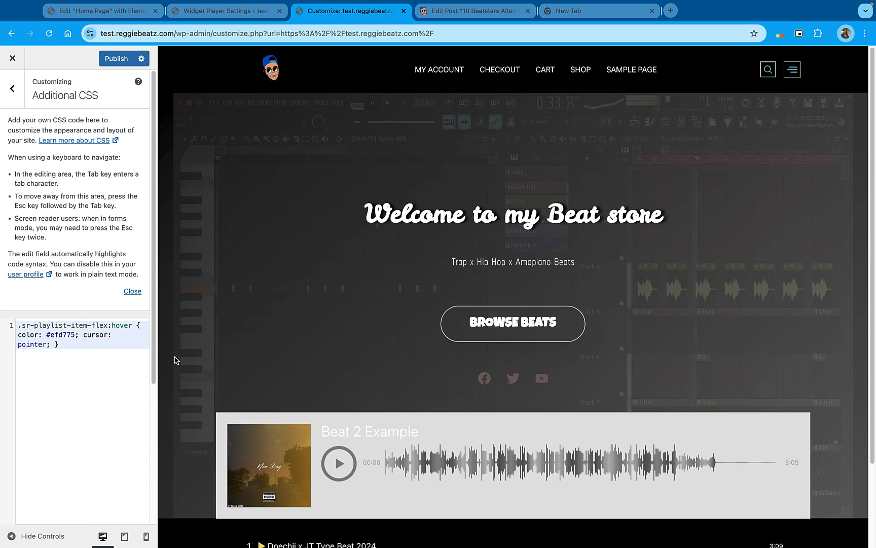
{"action": "scroll", "coordinate": [293, 341], "scroll_direction": "down", "scroll_amount": 2}
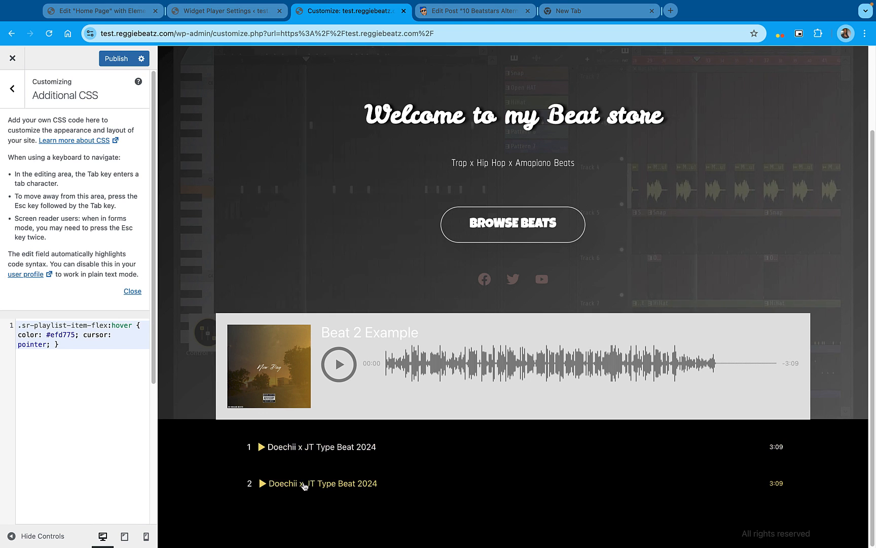
{"action": "left_click", "coordinate": [107, 58]}
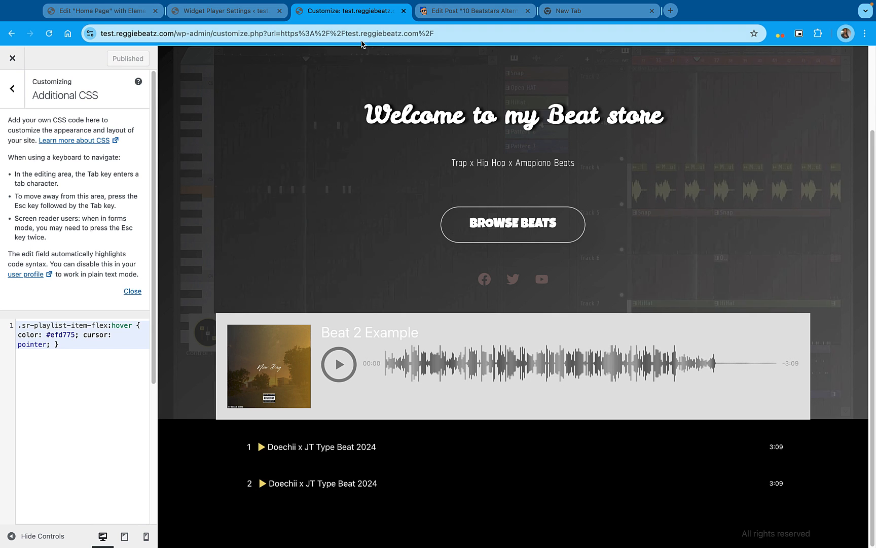
Close the customizer and test both tracks' hover and playback colors on the live home page
{"action": "left_click", "coordinate": [12, 58]}
{"action": "scroll", "coordinate": [535, 329], "scroll_direction": "down", "scroll_amount": 3}
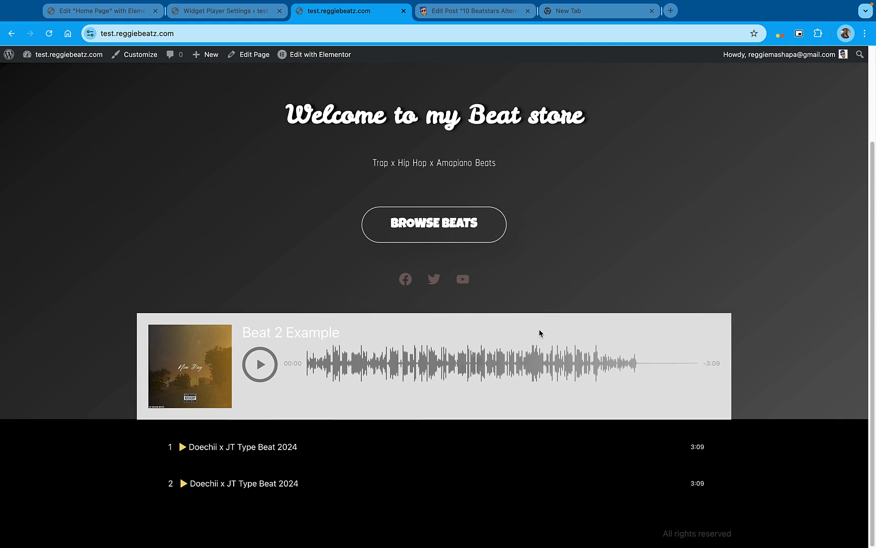
{"action": "left_click", "coordinate": [199, 451]}
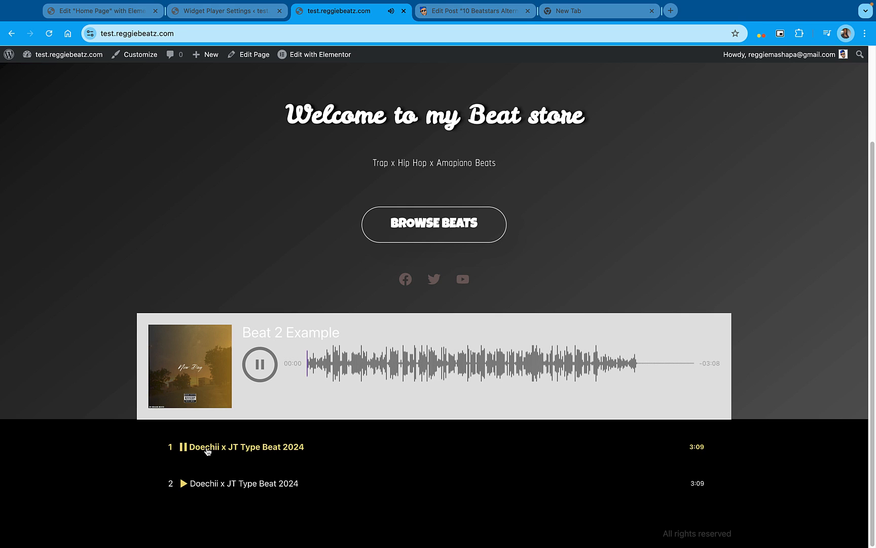
{"action": "left_click", "coordinate": [242, 485]}
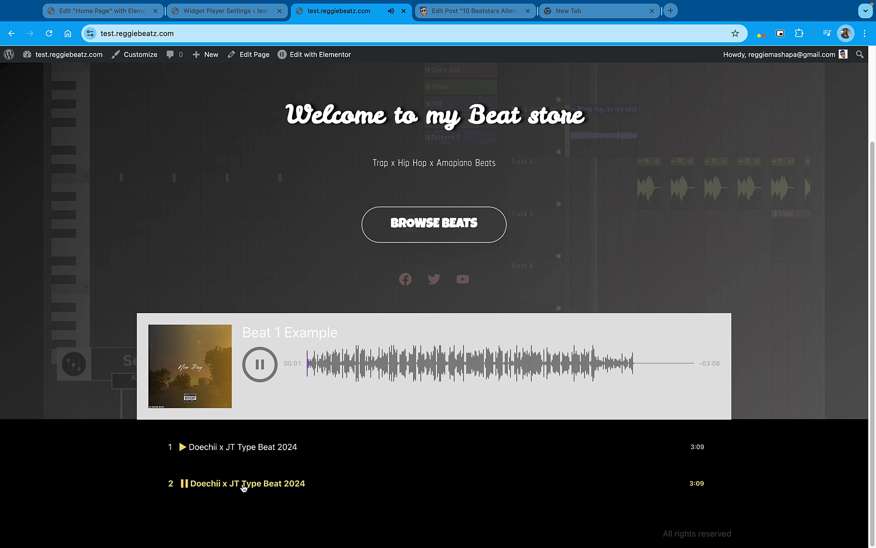
{"action": "left_click", "coordinate": [243, 485]}
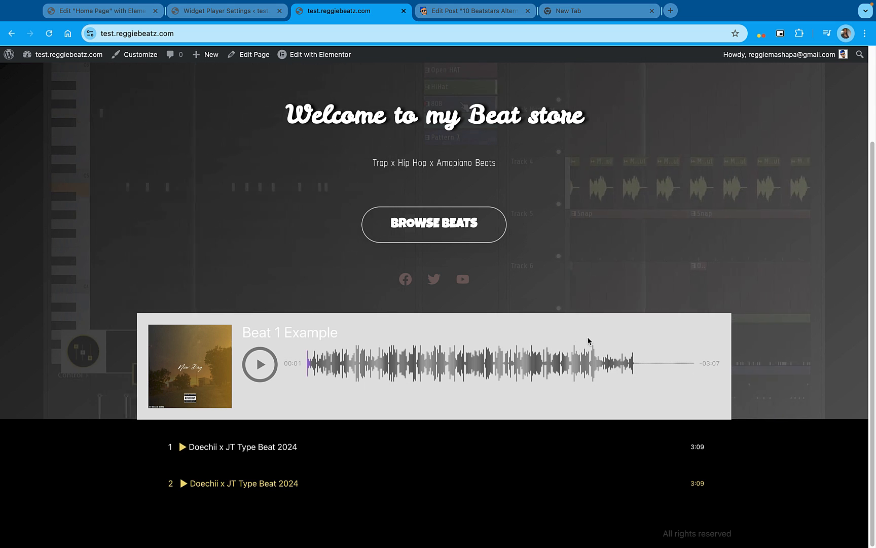
{"action": "scroll", "coordinate": [609, 335], "scroll_direction": "up", "scroll_amount": 5}
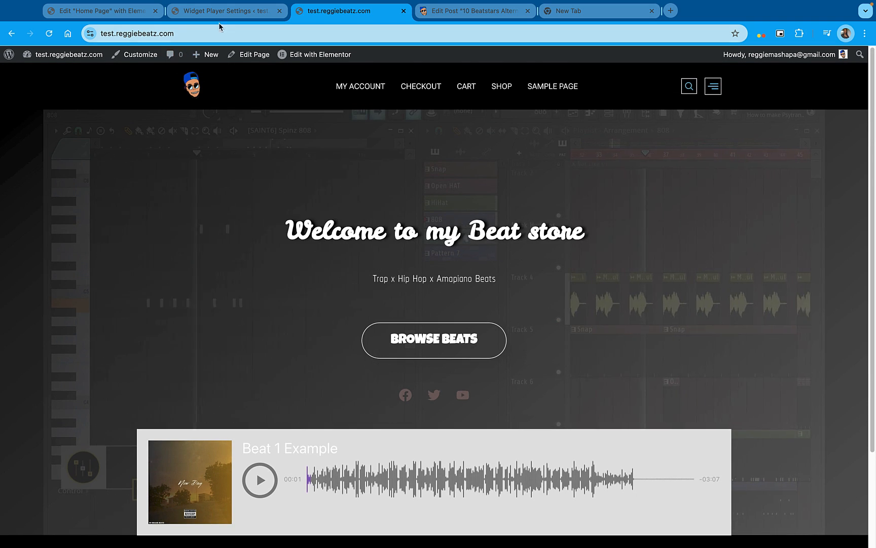
Switch to the WordPress admin and trash the existing Beat 1 Example product in the WooCommerce product list
{"action": "left_click", "coordinate": [225, 10]}
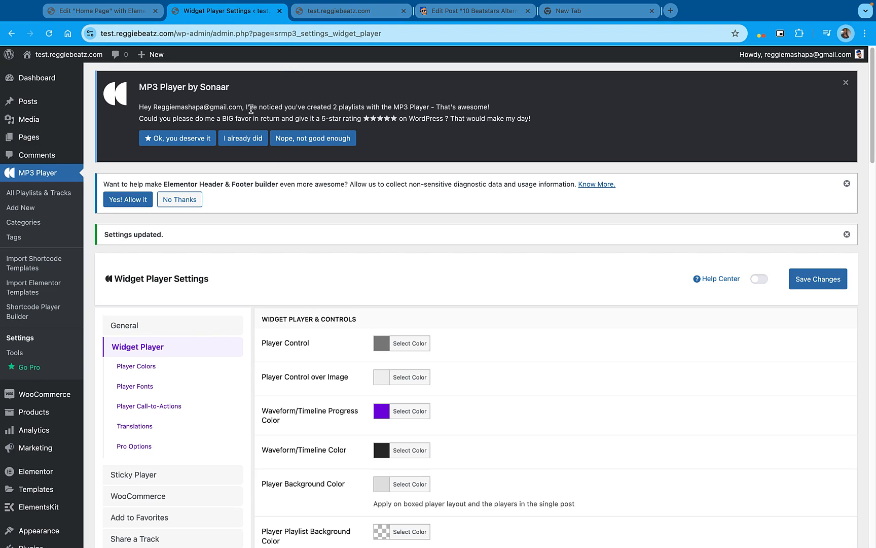
{"action": "scroll", "coordinate": [254, 253], "scroll_direction": "down", "scroll_amount": 4}
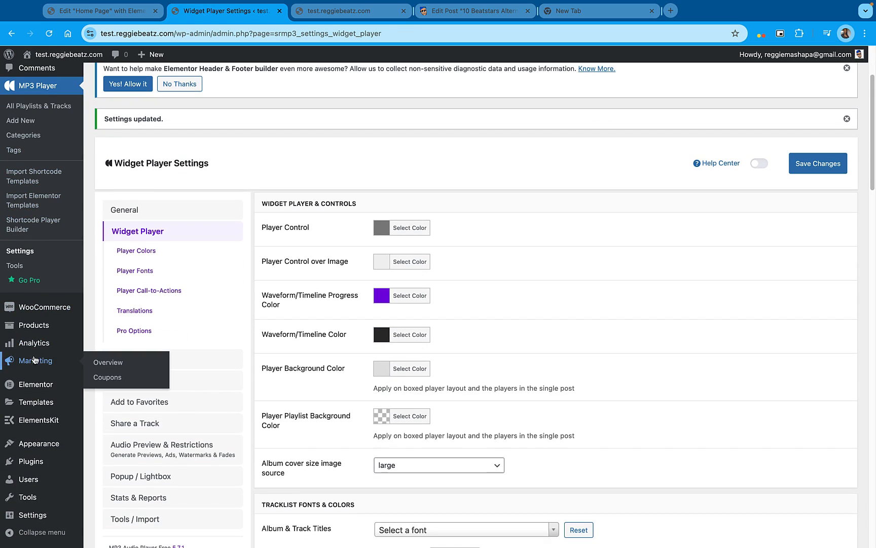
{"action": "mouse_move", "coordinate": [42, 324]}
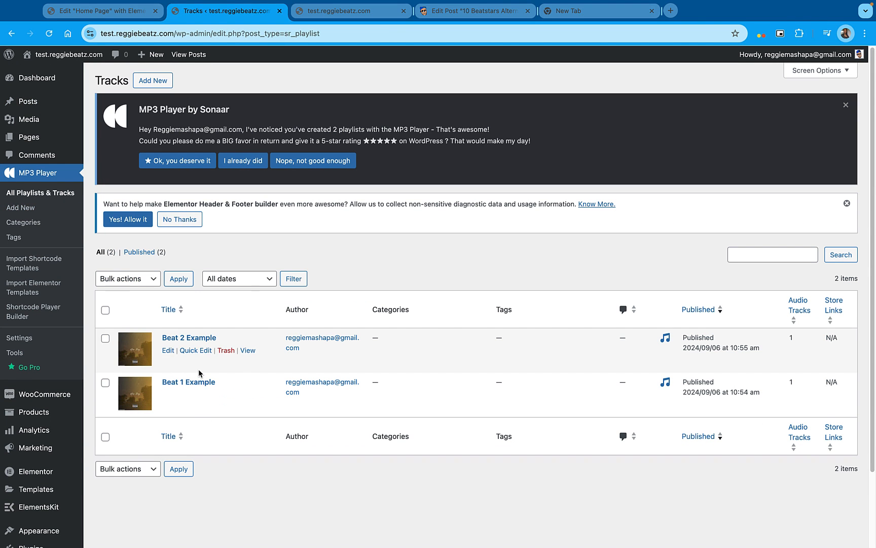
{"action": "mouse_move", "coordinate": [47, 413]}
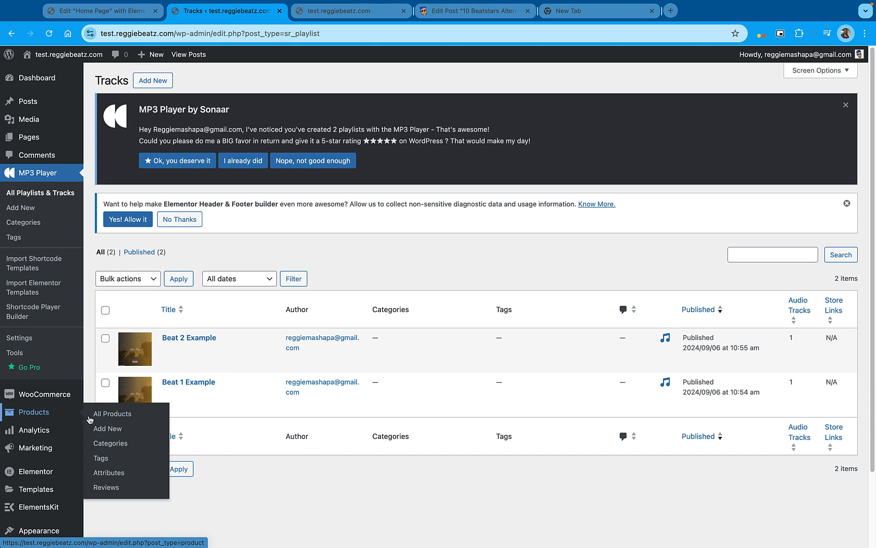
{"action": "left_click", "coordinate": [116, 416]}
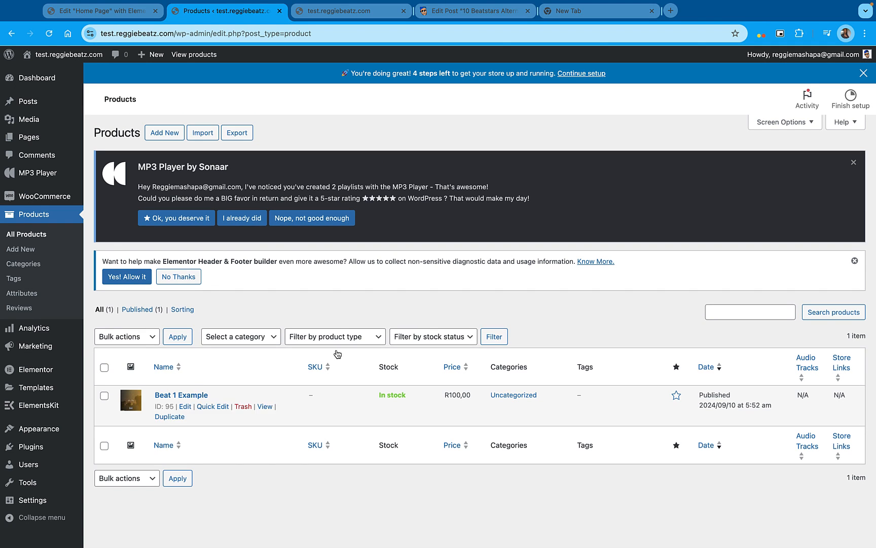
{"action": "left_click", "coordinate": [242, 408]}
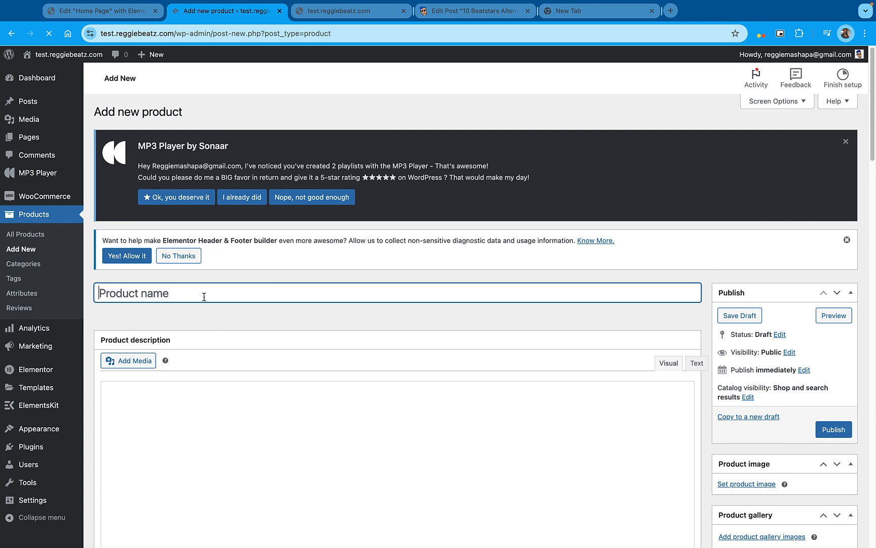
Name the new product "Beat Example 1" and set the NEW-DAY-1.jpg cover from the media library as its product image
{"action": "type", "text": "Beat Exam"}
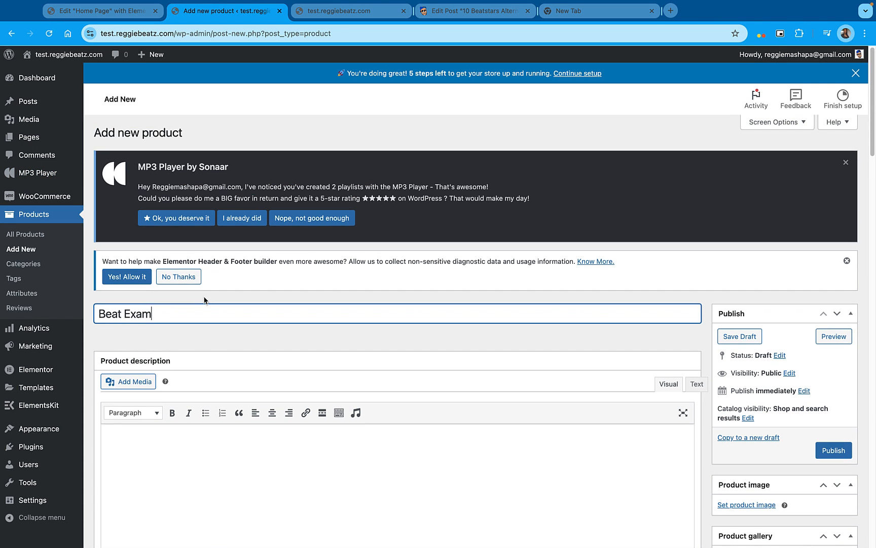
{"action": "type", "text": "ple 1"}
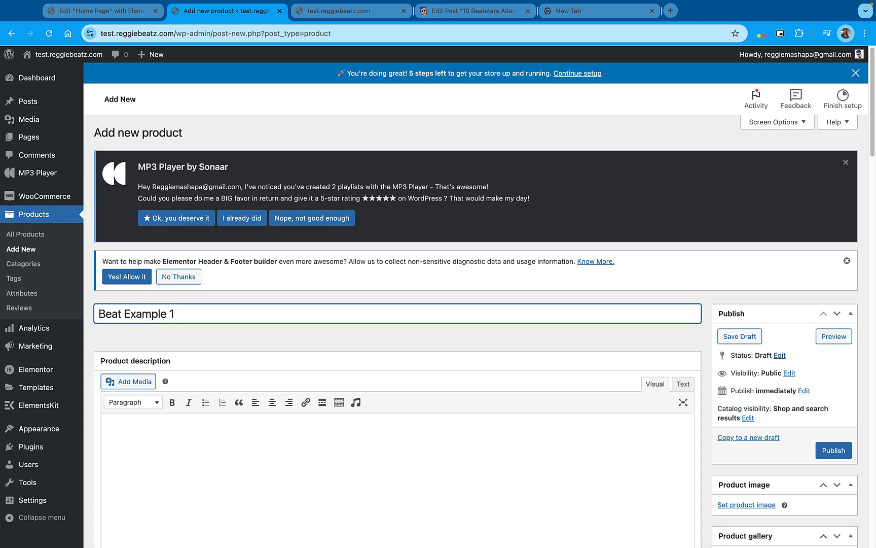
{"action": "scroll", "coordinate": [389, 326], "scroll_direction": "down", "scroll_amount": 4}
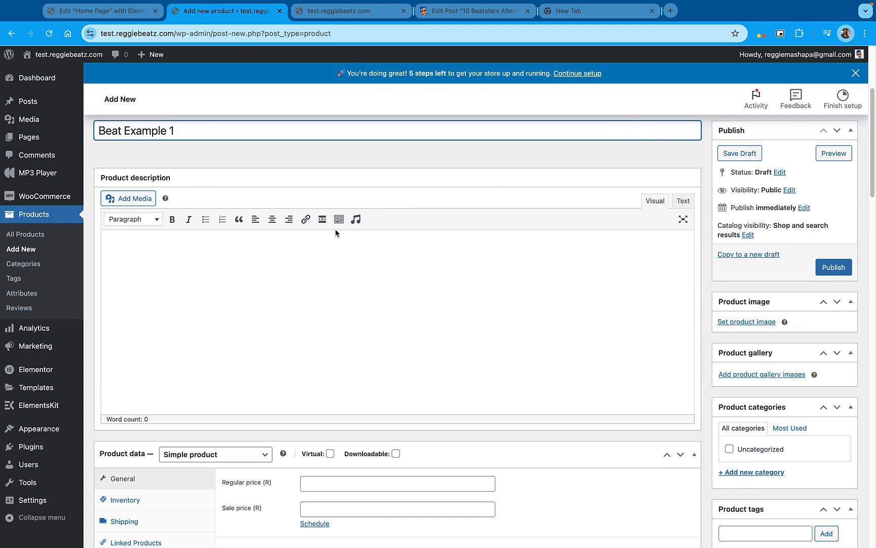
{"action": "left_click", "coordinate": [745, 323]}
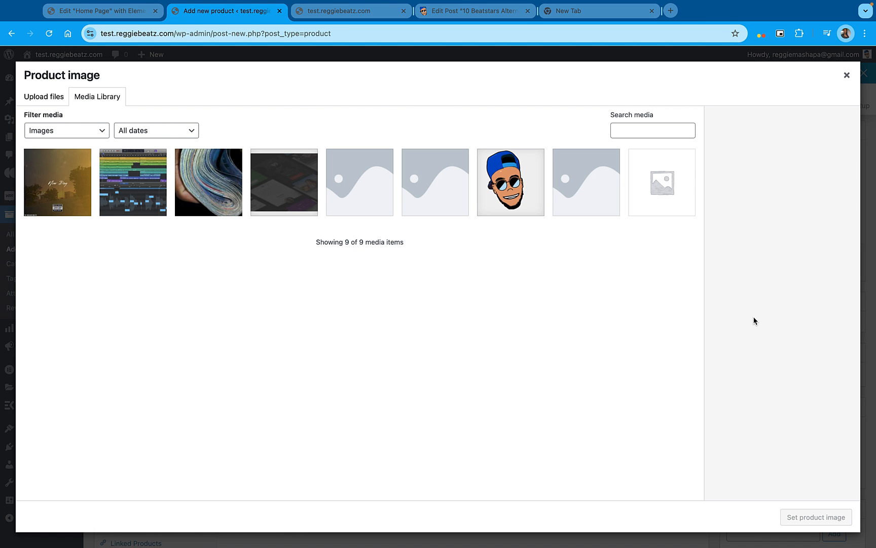
{"action": "left_click", "coordinate": [68, 174]}
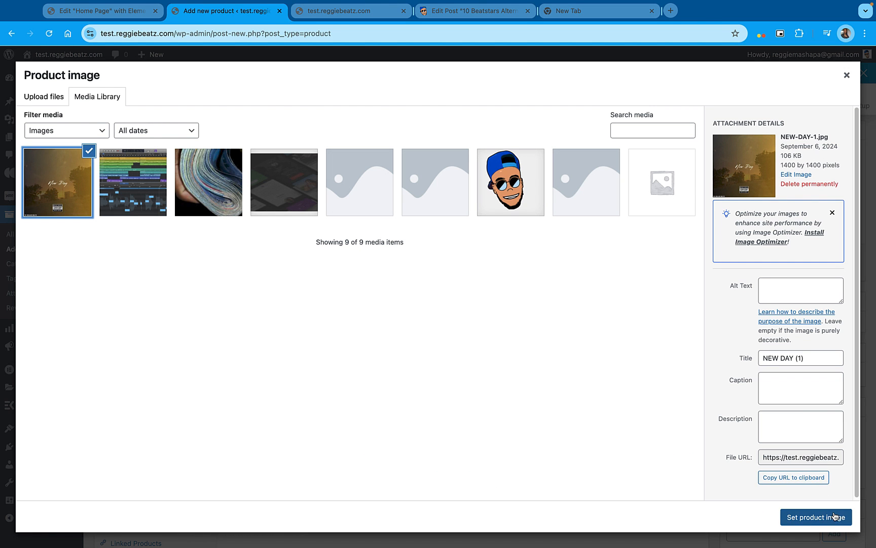
{"action": "left_click", "coordinate": [815, 517]}
Mark the product as virtual and downloadable and set its regular price to 100
{"action": "scroll", "coordinate": [461, 250], "scroll_direction": "down", "scroll_amount": 4}
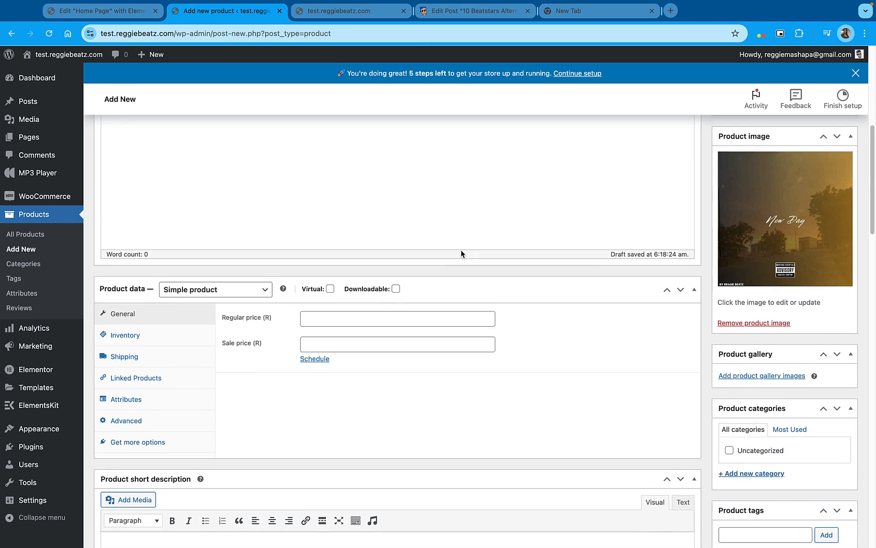
{"action": "left_click", "coordinate": [330, 278]}
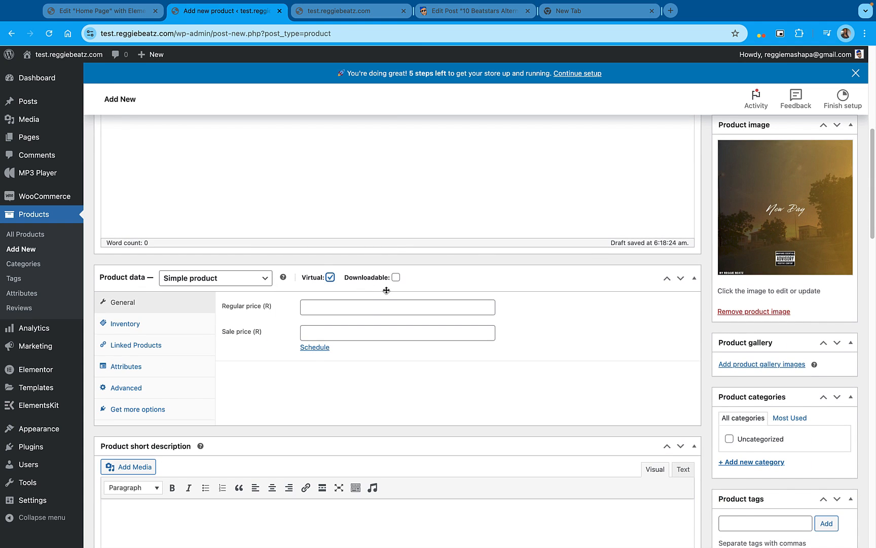
{"action": "left_click", "coordinate": [396, 277]}
{"action": "left_click", "coordinate": [362, 307]}
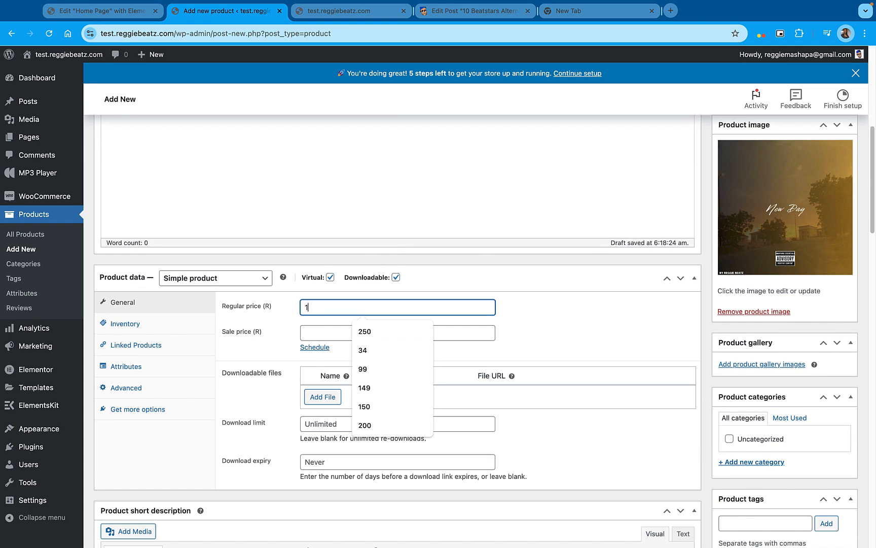
{"action": "type", "text": "100"}
{"action": "left_click", "coordinate": [588, 328]}
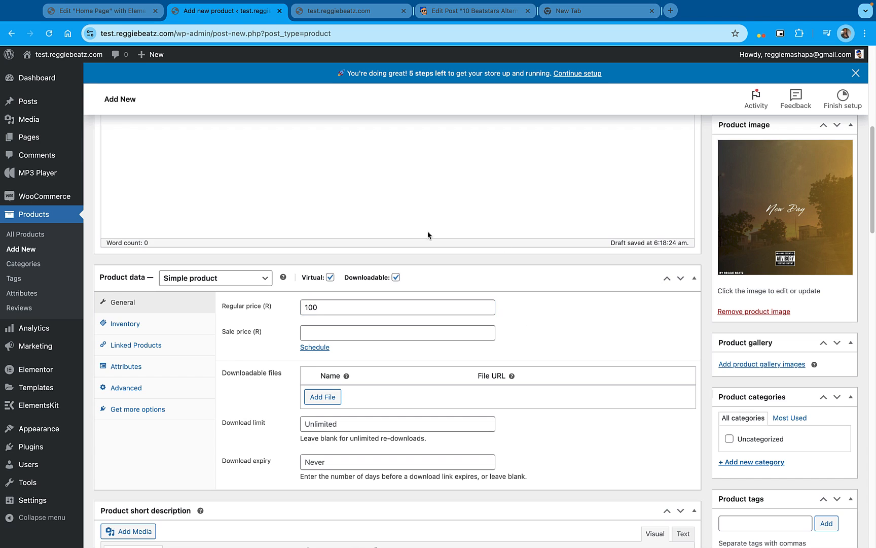
Add a downloadable file to the product using Doechii-x-JT-Type-Beat-2024.mp3 from the media library
{"action": "left_click", "coordinate": [315, 398]}
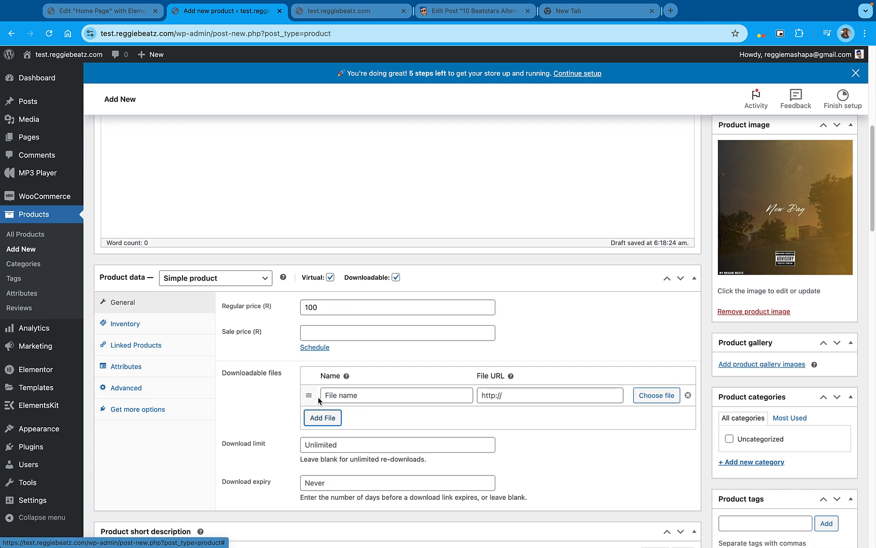
{"action": "left_click", "coordinate": [664, 396]}
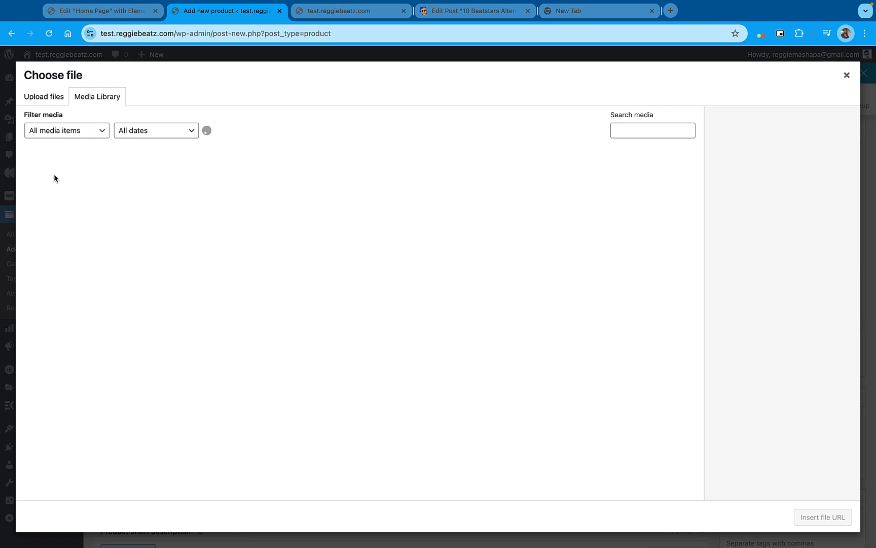
{"action": "left_click", "coordinate": [73, 189]}
{"action": "left_click", "coordinate": [134, 182]}
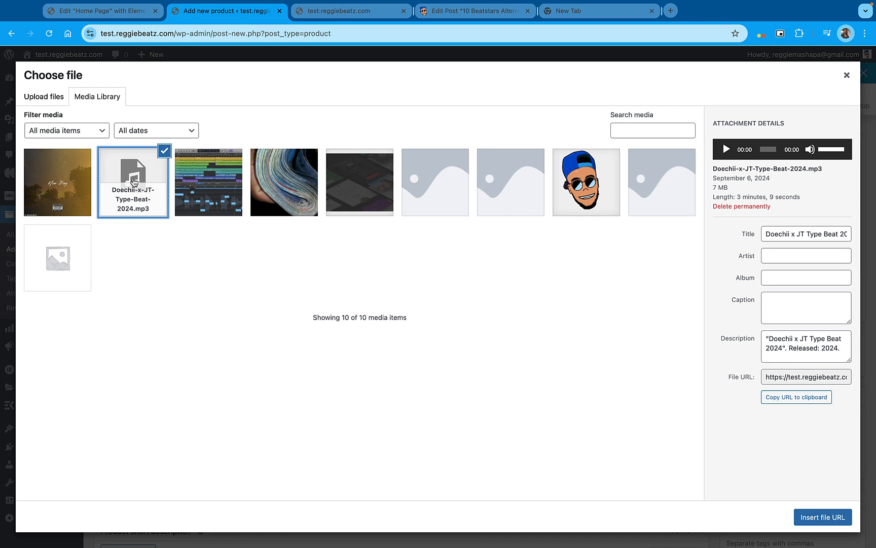
{"action": "left_click", "coordinate": [810, 516]}
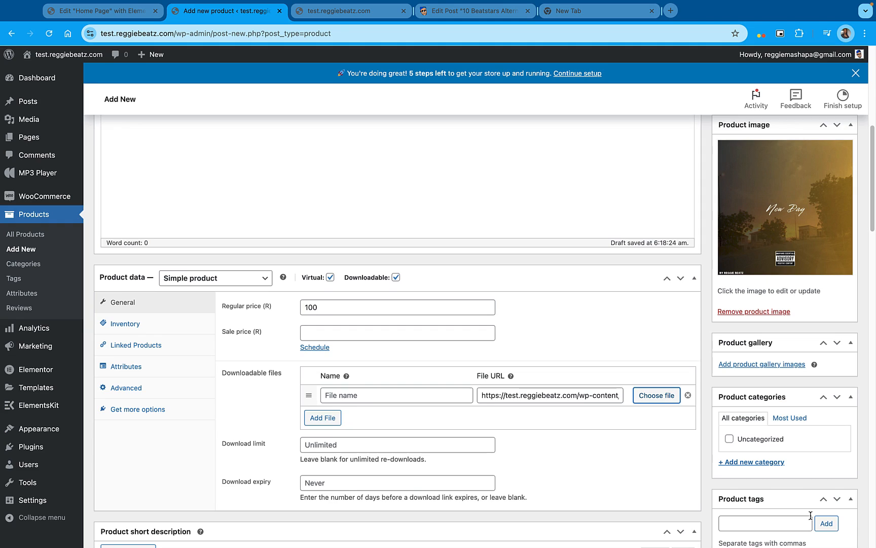
Retitle the downloadable file's mp3 attachment as "Beat Example 1" and insert its file URL again
{"action": "left_click", "coordinate": [644, 401]}
{"action": "left_click", "coordinate": [134, 194]}
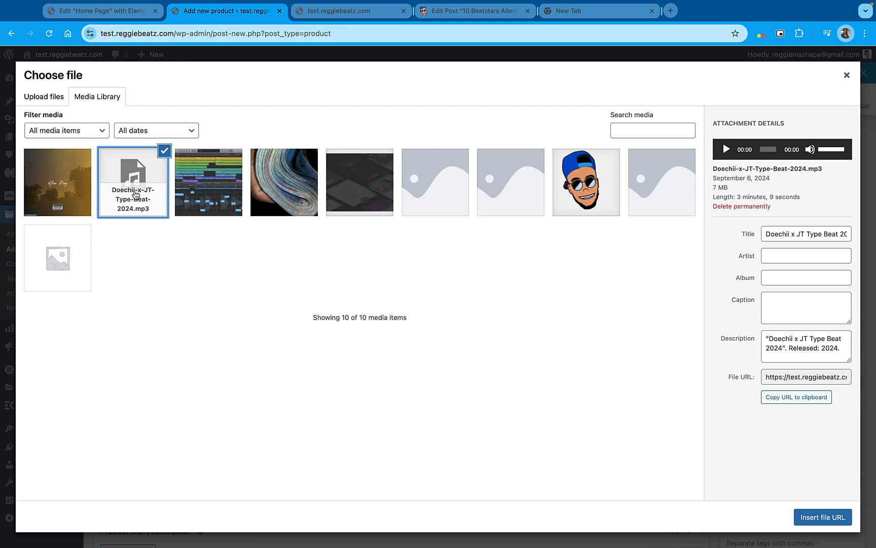
{"action": "left_click", "coordinate": [780, 232]}
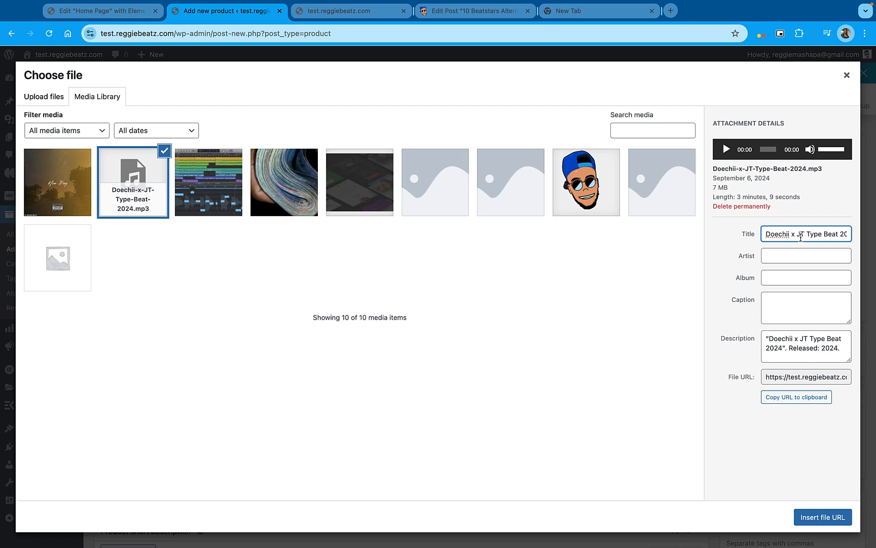
{"action": "triple_click", "coordinate": [801, 235]}
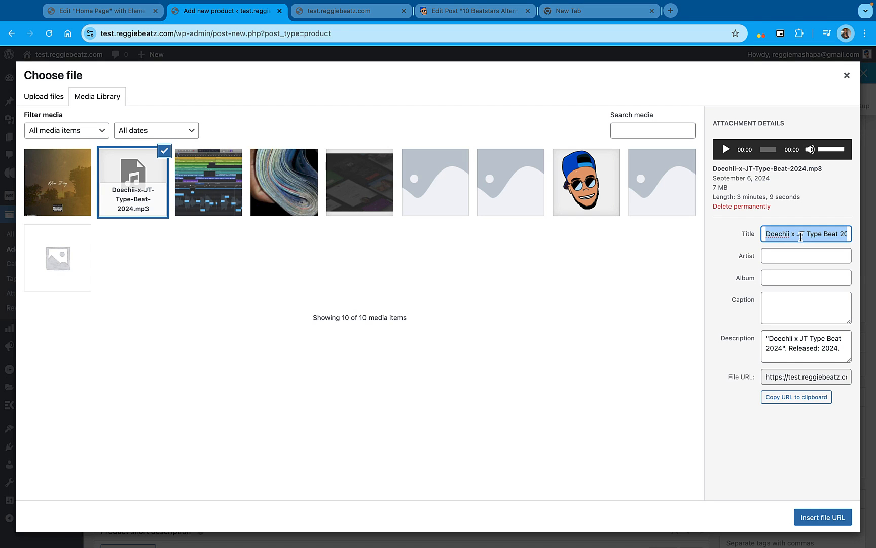
{"action": "type", "text": "Beat Example 1"}
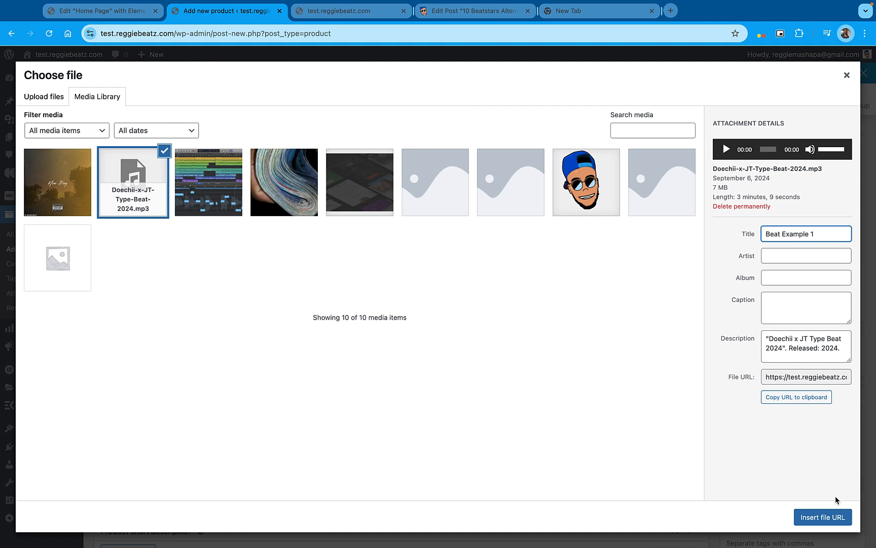
{"action": "left_click", "coordinate": [832, 516]}
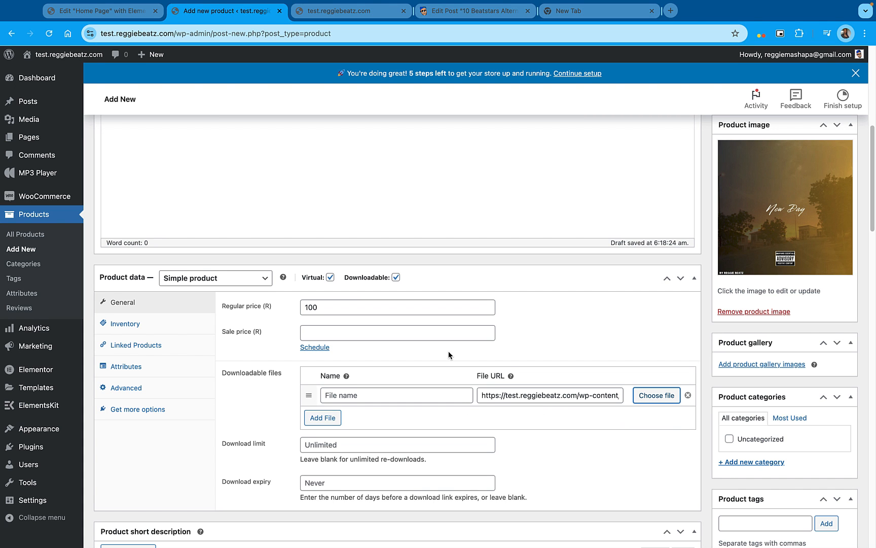
Check the remaining product fields, including the short description, and publish the Beat Example 1 product
{"action": "scroll", "coordinate": [449, 352], "scroll_direction": "down", "scroll_amount": 2}
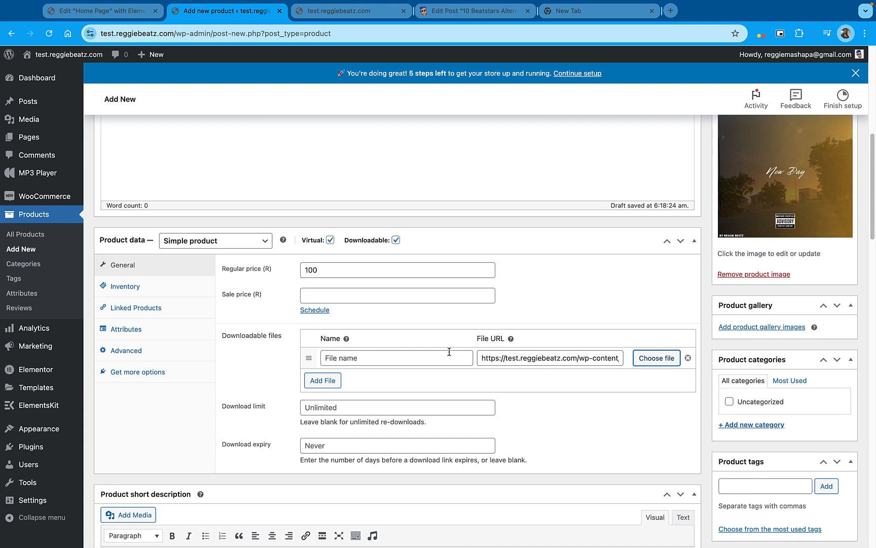
{"action": "scroll", "coordinate": [450, 351], "scroll_direction": "down", "scroll_amount": 5}
{"action": "scroll", "coordinate": [448, 355], "scroll_direction": "up", "scroll_amount": 4}
{"action": "scroll", "coordinate": [442, 238], "scroll_direction": "down", "scroll_amount": 6}
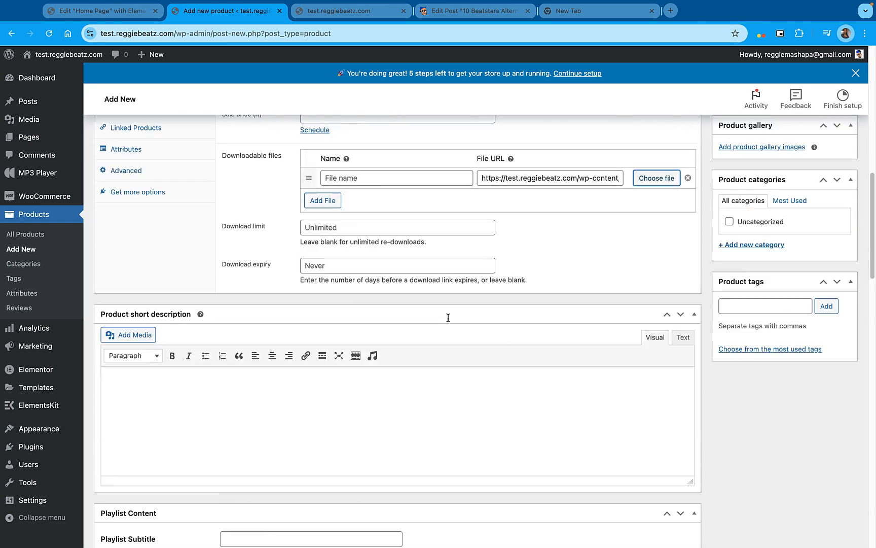
{"action": "scroll", "coordinate": [449, 317], "scroll_direction": "down", "scroll_amount": 5}
{"action": "scroll", "coordinate": [451, 318], "scroll_direction": "up", "scroll_amount": 12}
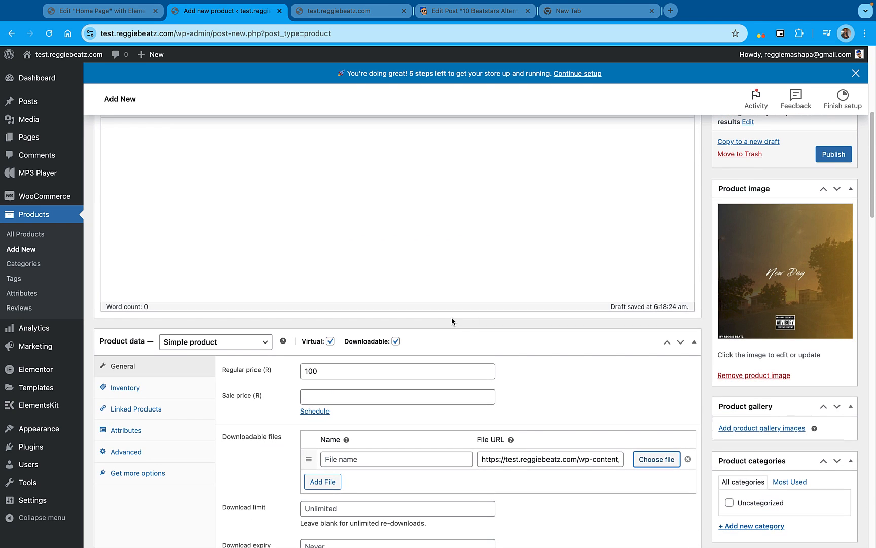
{"action": "left_click", "coordinate": [830, 150]}
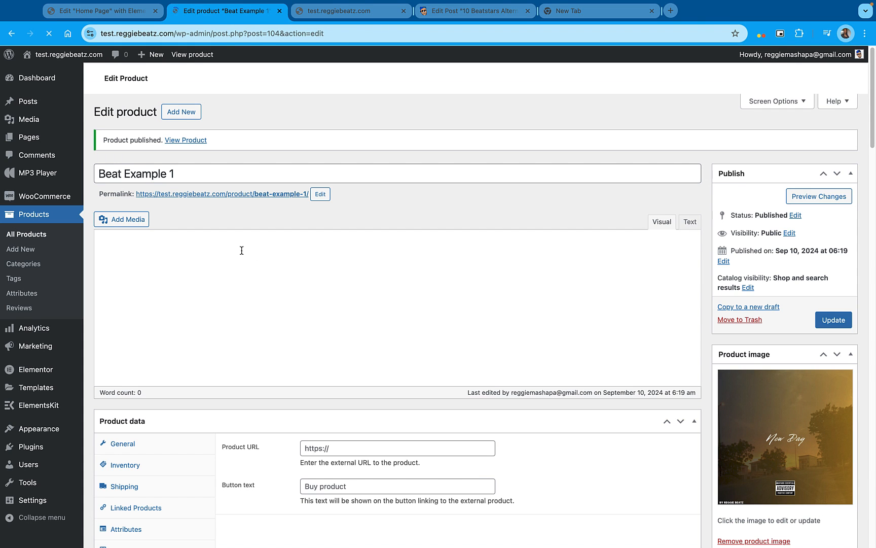
Open the Beat Example 1 product page on the live site, look it over and copy its URL
{"action": "left_click", "coordinate": [51, 236]}
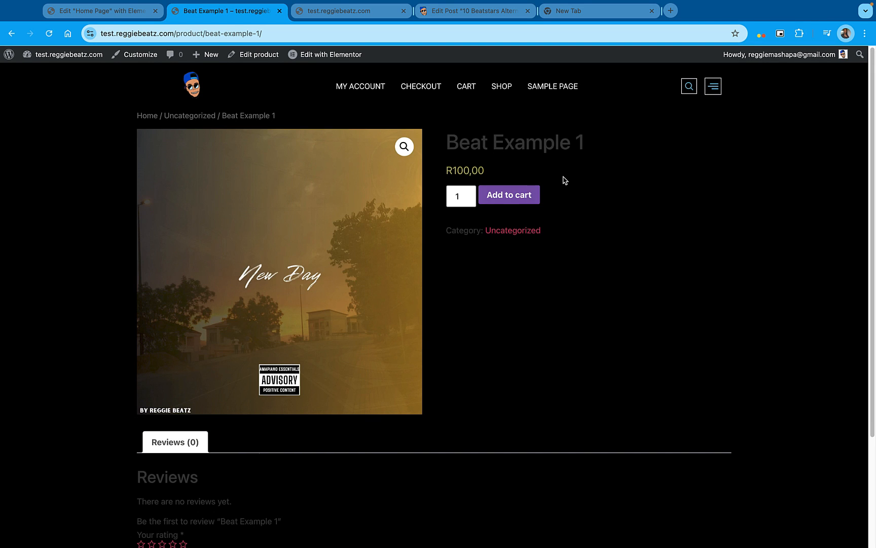
{"action": "scroll", "coordinate": [233, 439], "scroll_direction": "down", "scroll_amount": 3}
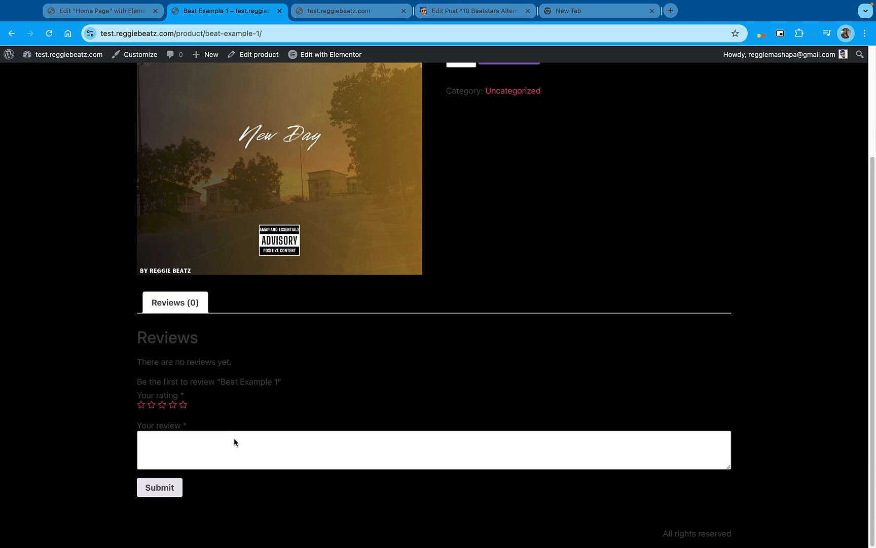
{"action": "scroll", "coordinate": [235, 442], "scroll_direction": "up", "scroll_amount": 3}
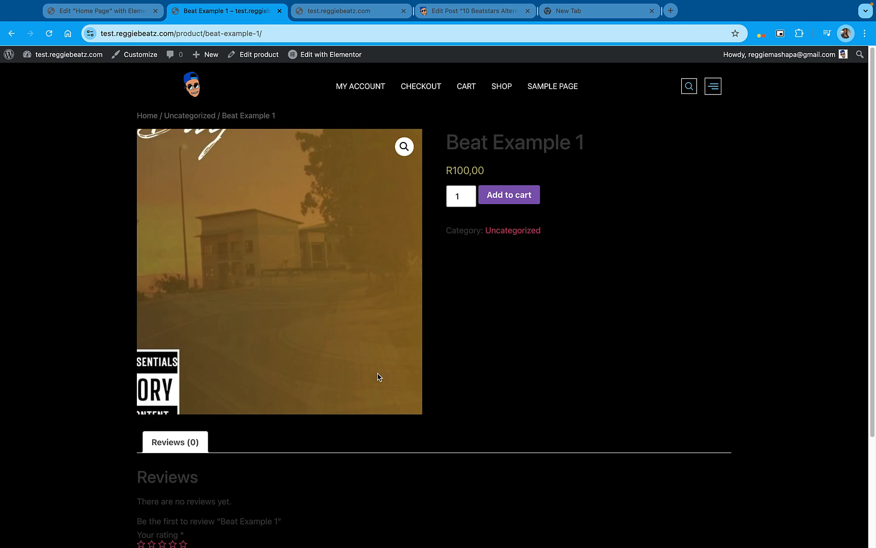
{"action": "left_click", "coordinate": [319, 34]}
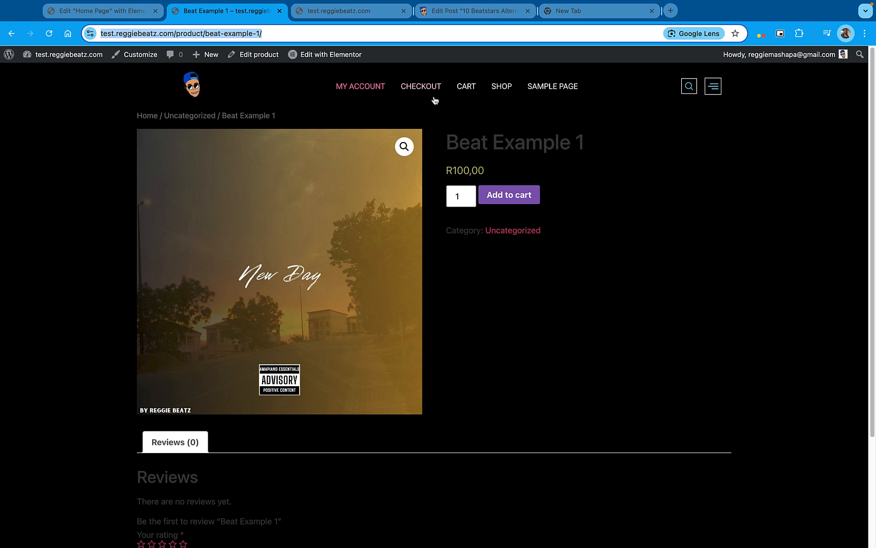
Open the Beat 1 Example playlist for editing from the MP3 Player's playlists and tracks in the site dashboard
{"action": "mouse_move", "coordinate": [61, 54]}
{"action": "left_click", "coordinate": [38, 76]}
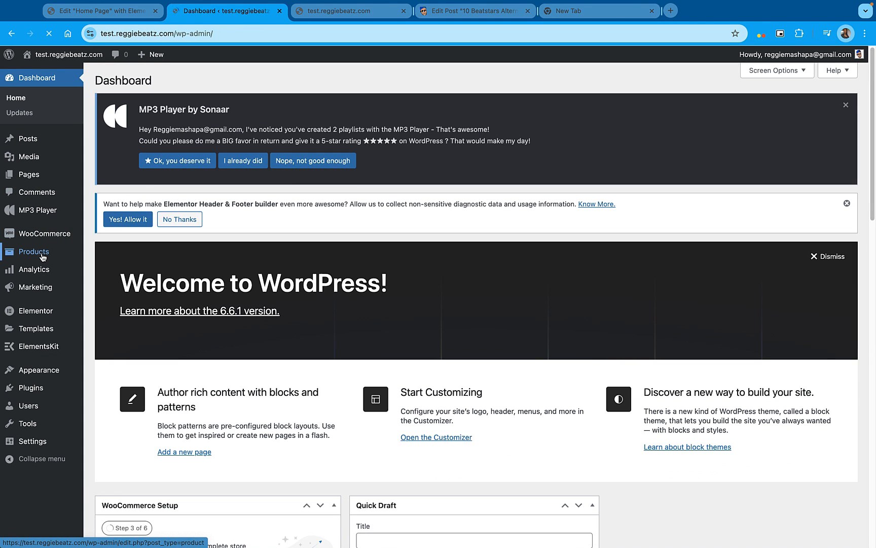
{"action": "mouse_move", "coordinate": [44, 215]}
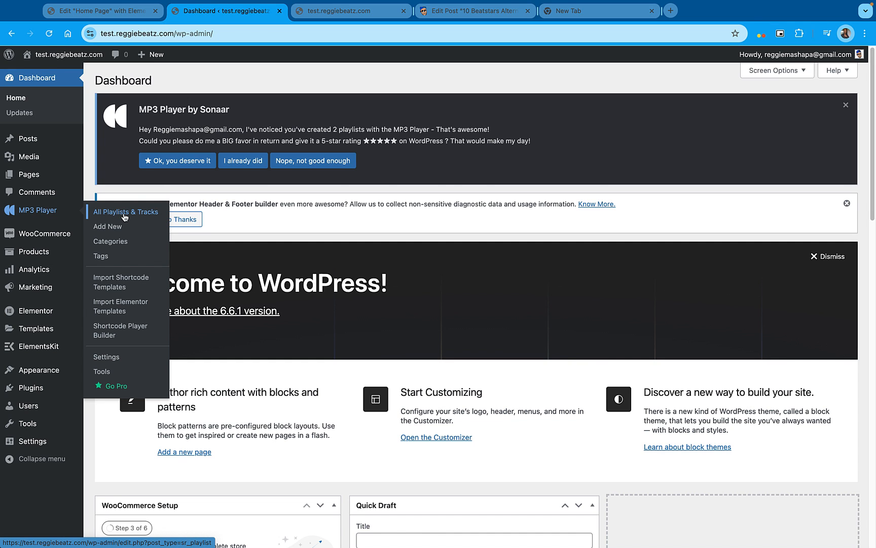
{"action": "scroll", "coordinate": [282, 224], "scroll_direction": "down", "scroll_amount": 3}
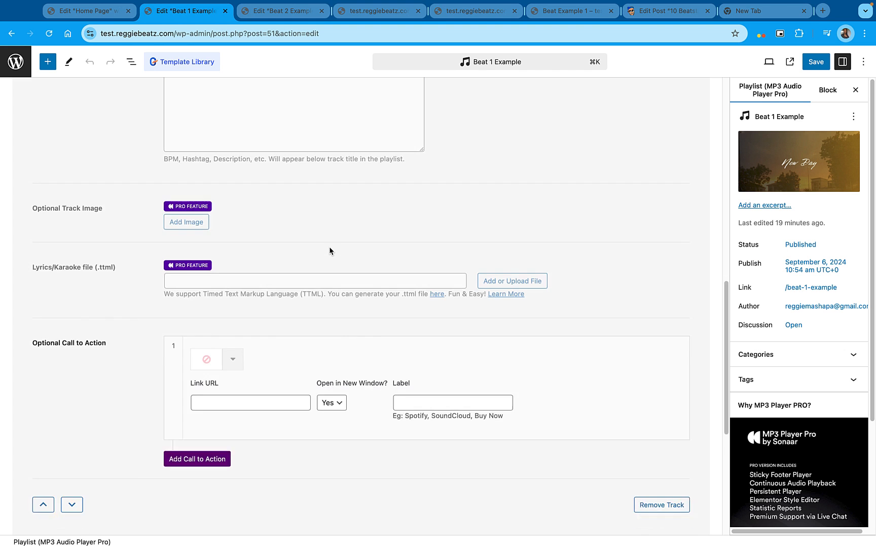
{"action": "scroll", "coordinate": [330, 250], "scroll_direction": "down", "scroll_amount": 5}
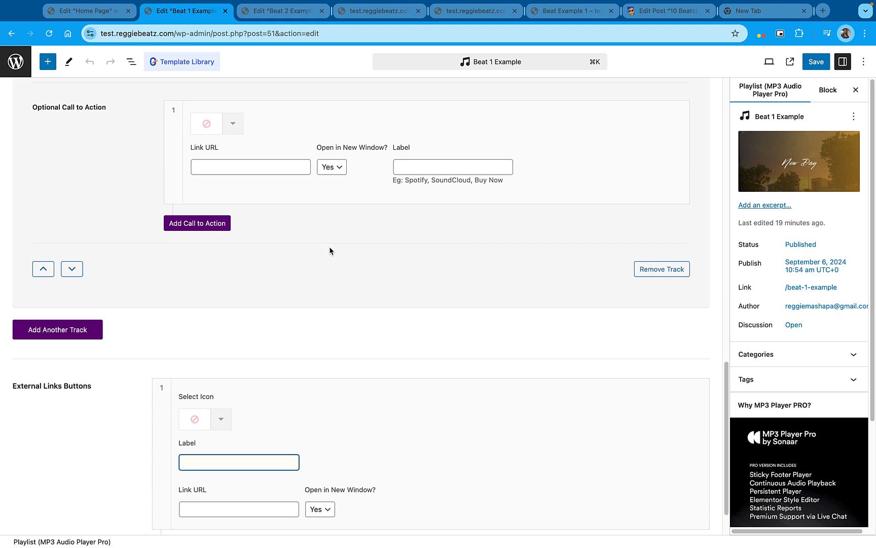
Give the track's optional call to action a shopping cart icon and the copied Beat Example 1 product URL as its link
{"action": "scroll", "coordinate": [330, 250], "scroll_direction": "up", "scroll_amount": 5}
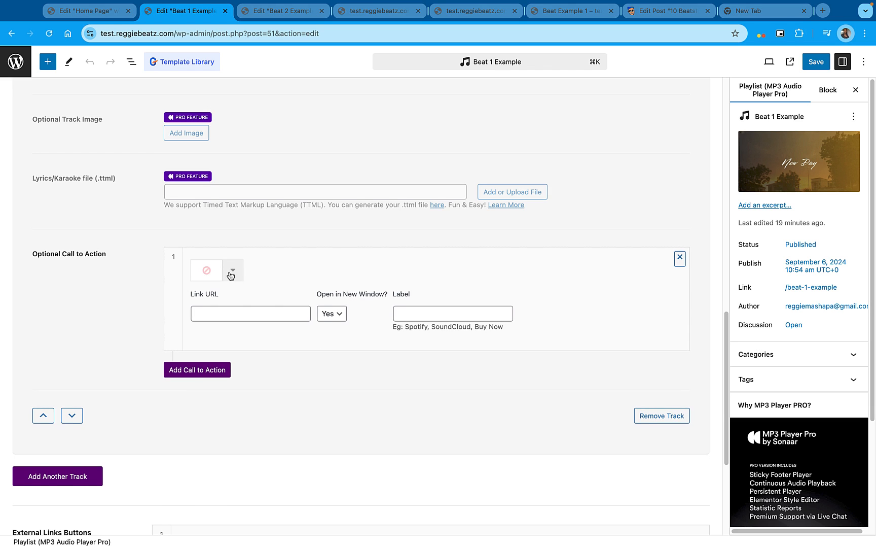
{"action": "scroll", "coordinate": [218, 279], "scroll_direction": "up", "scroll_amount": 1}
{"action": "left_click", "coordinate": [233, 291]}
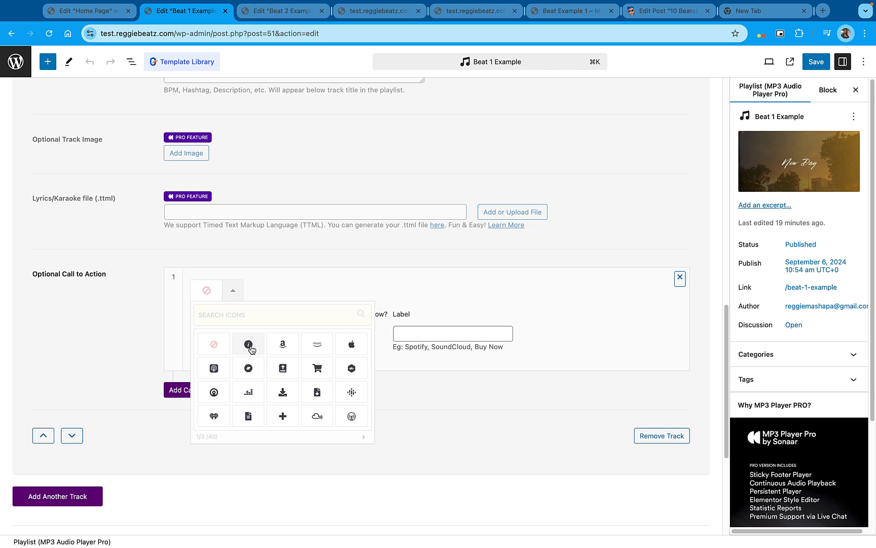
{"action": "left_click", "coordinate": [323, 366]}
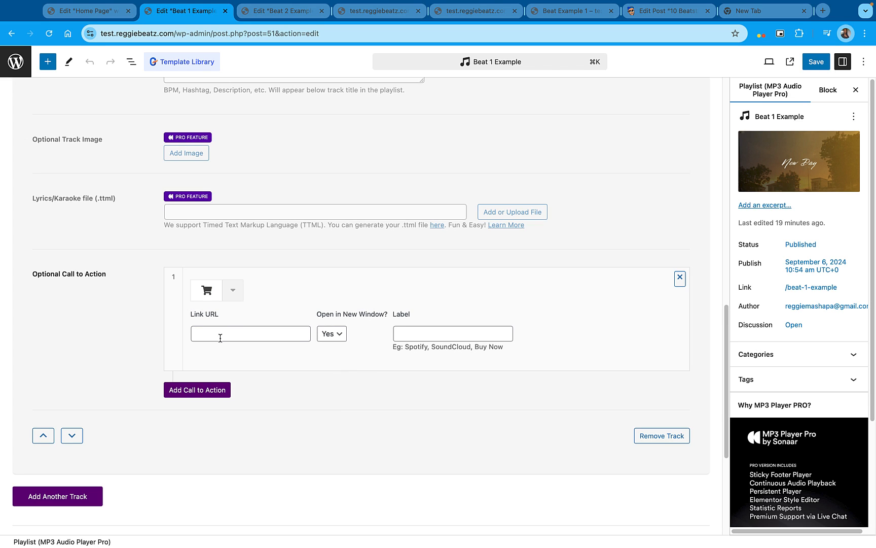
{"action": "left_click", "coordinate": [220, 337]}
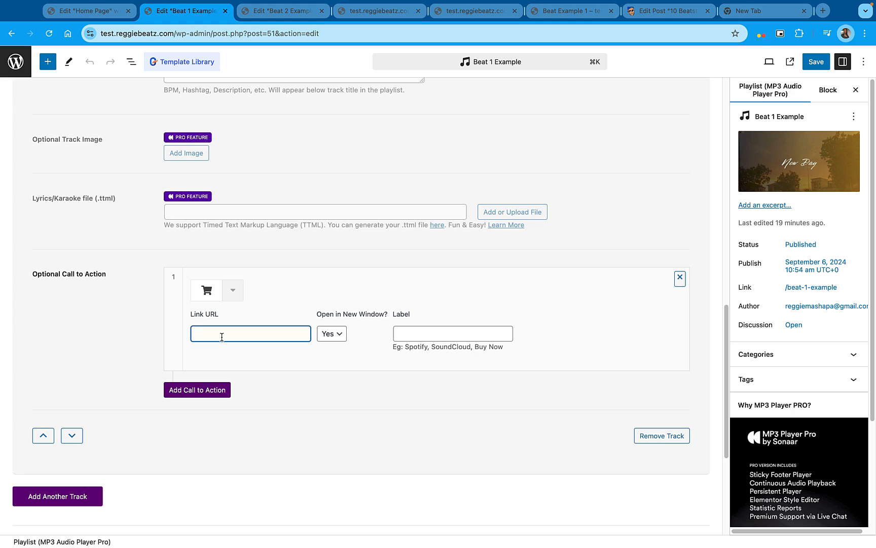
{"action": "key", "text": "super+v"}
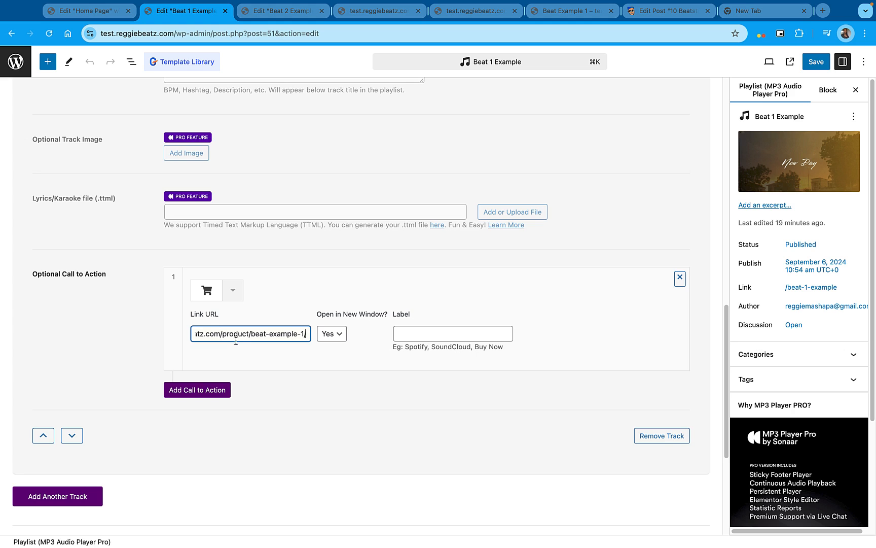
Label the track's call to action "Download Now" and save the playlist
{"action": "left_click", "coordinate": [428, 332]}
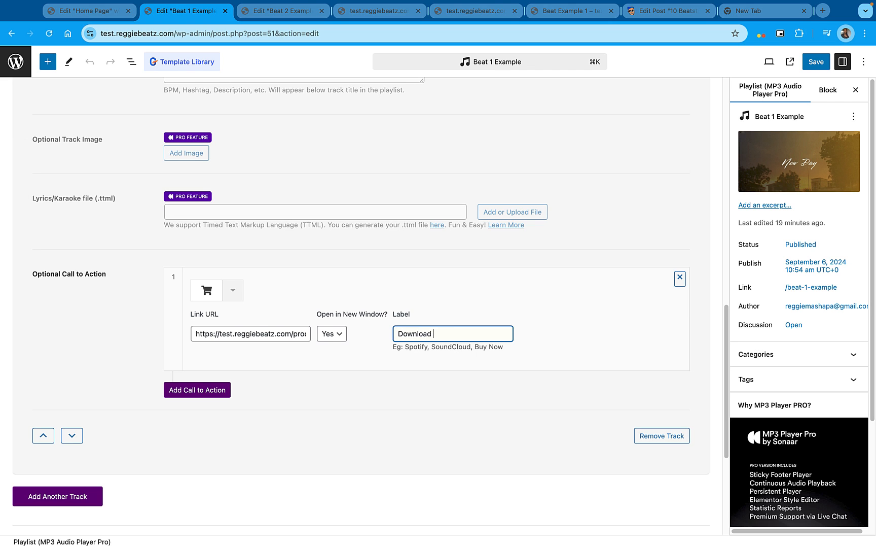
{"action": "scroll", "coordinate": [399, 330], "scroll_direction": "down", "scroll_amount": 8}
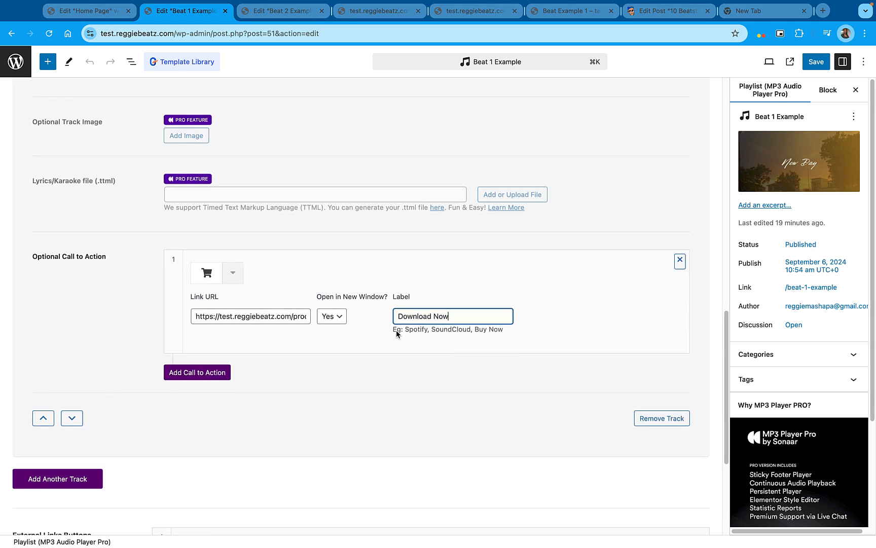
{"action": "left_click", "coordinate": [817, 61]}
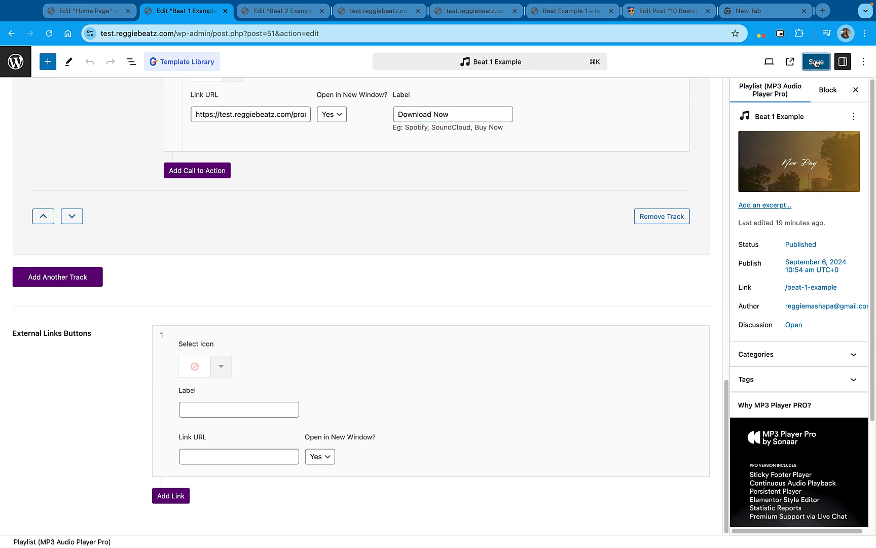
Reload the live home page, test the cart link on the Beat Example 1 track, and close the product page it opens
{"action": "left_click", "coordinate": [391, 11]}
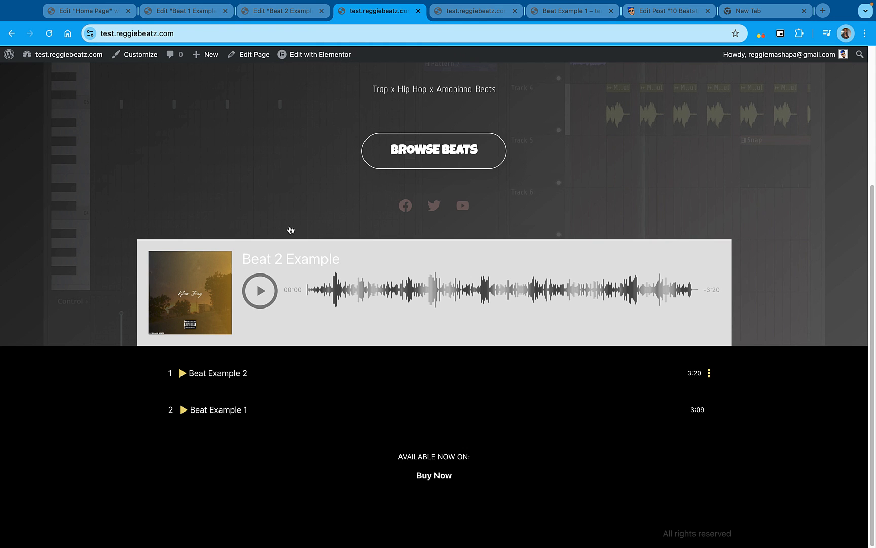
{"action": "left_click", "coordinate": [53, 37]}
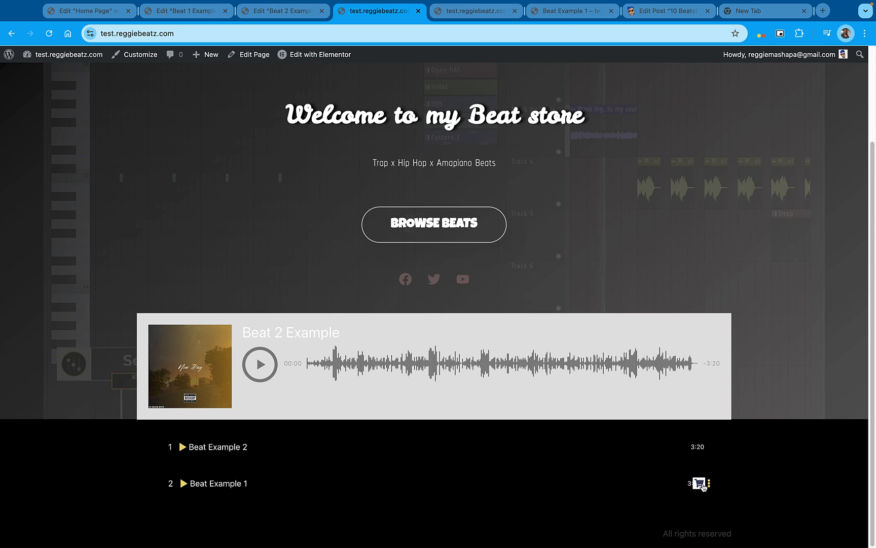
{"action": "left_click", "coordinate": [700, 483]}
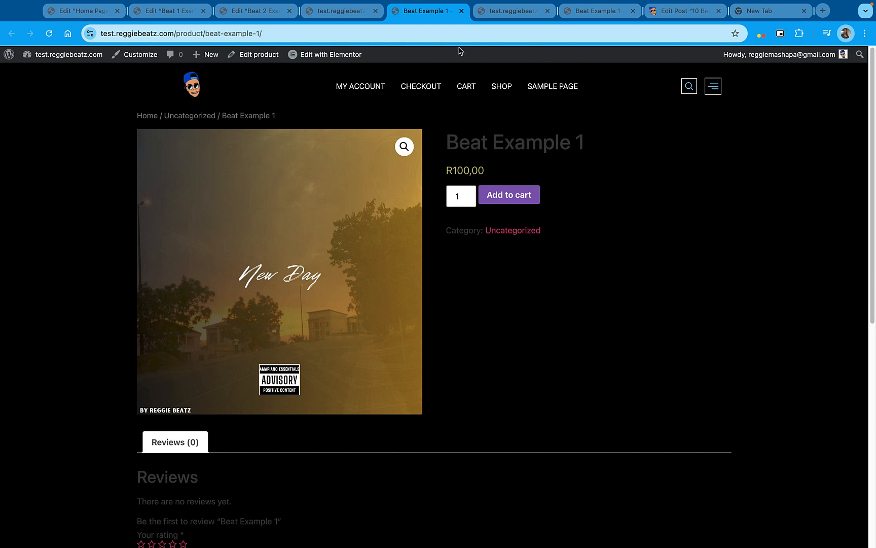
{"action": "key", "text": "super+w"}
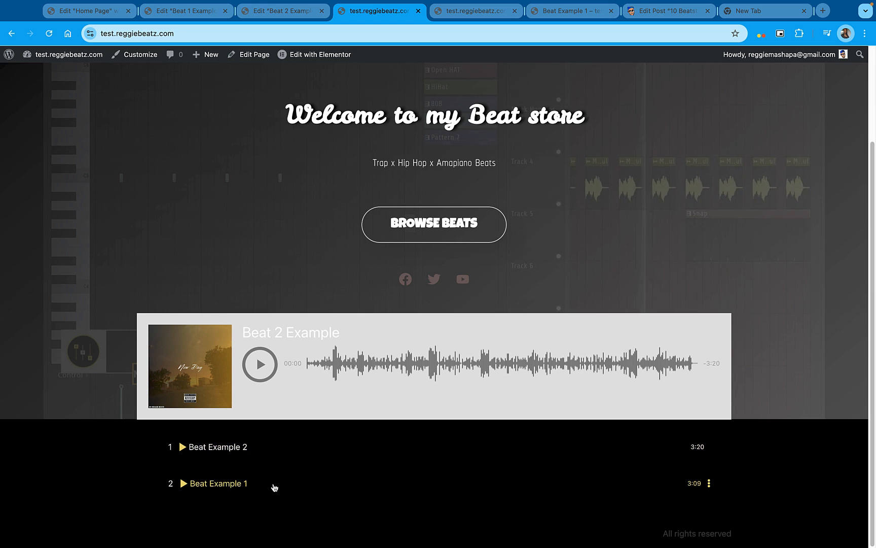
{"action": "scroll", "coordinate": [417, 401], "scroll_direction": "up", "scroll_amount": 3}
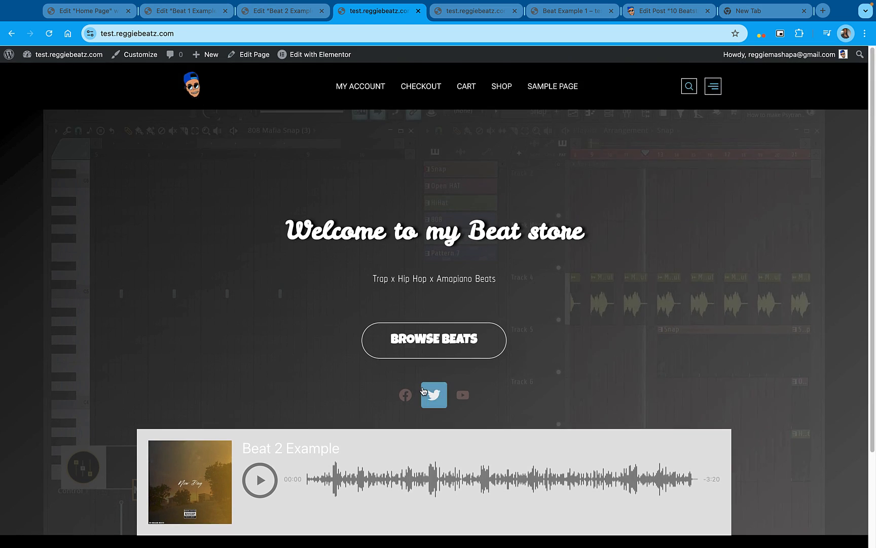
{"action": "scroll", "coordinate": [422, 391], "scroll_direction": "down", "scroll_amount": 3}
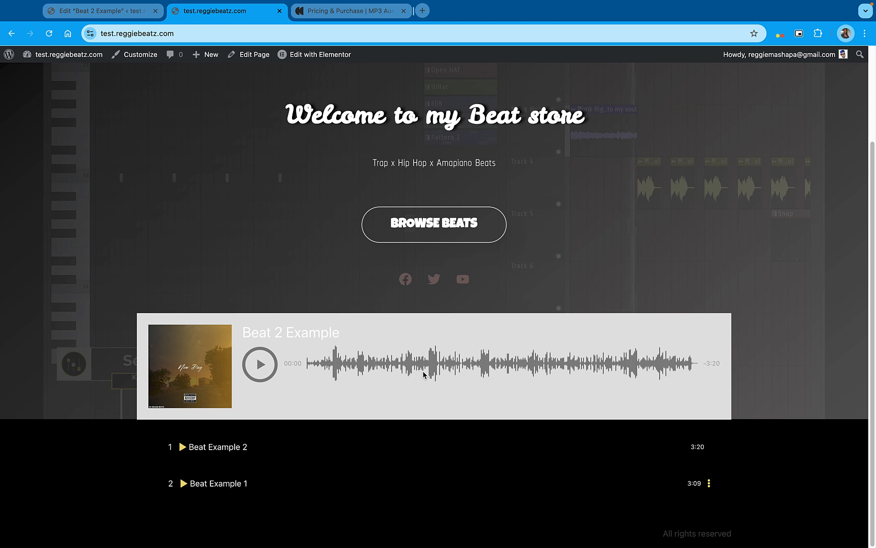
Compare the MP3 Player PRO plans, their prices and included features on the Sonaar pricing page
{"action": "left_click", "coordinate": [334, 11]}
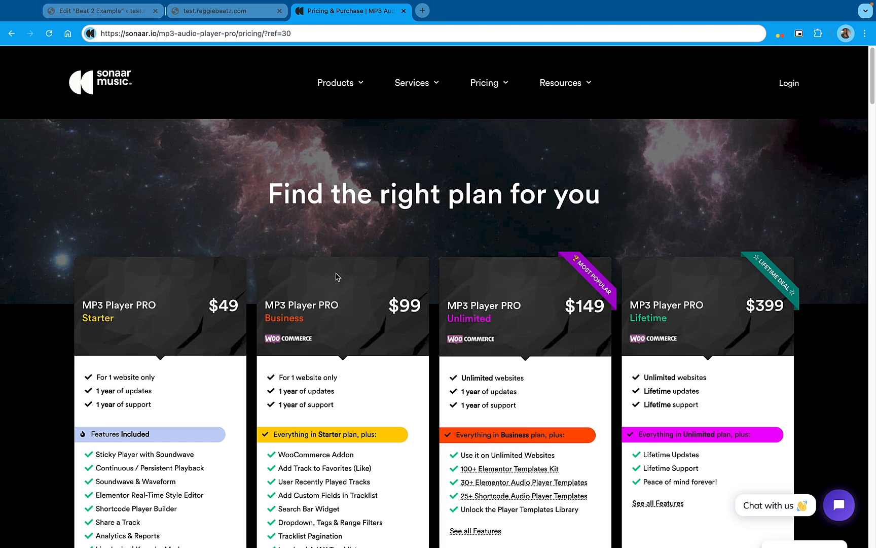
{"action": "scroll", "coordinate": [331, 282], "scroll_direction": "down", "scroll_amount": 3}
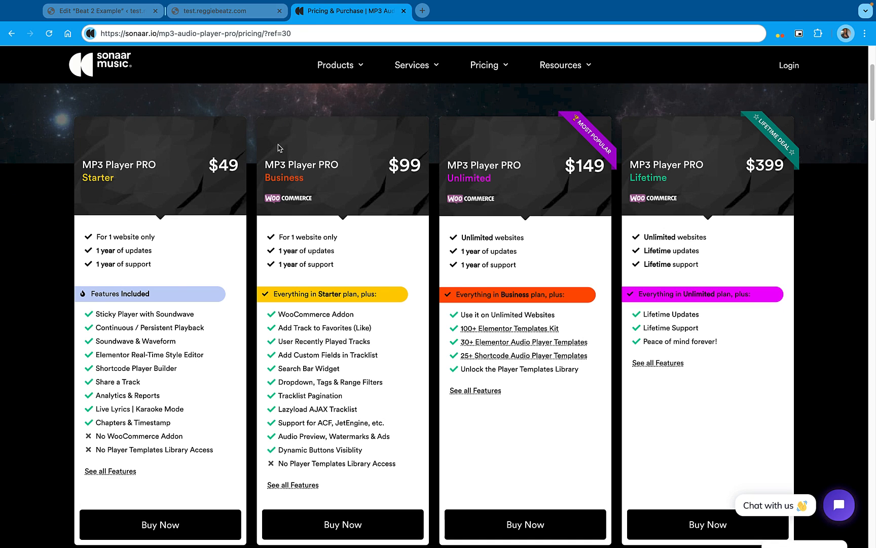
{"action": "scroll", "coordinate": [322, 192], "scroll_direction": "down", "scroll_amount": 3}
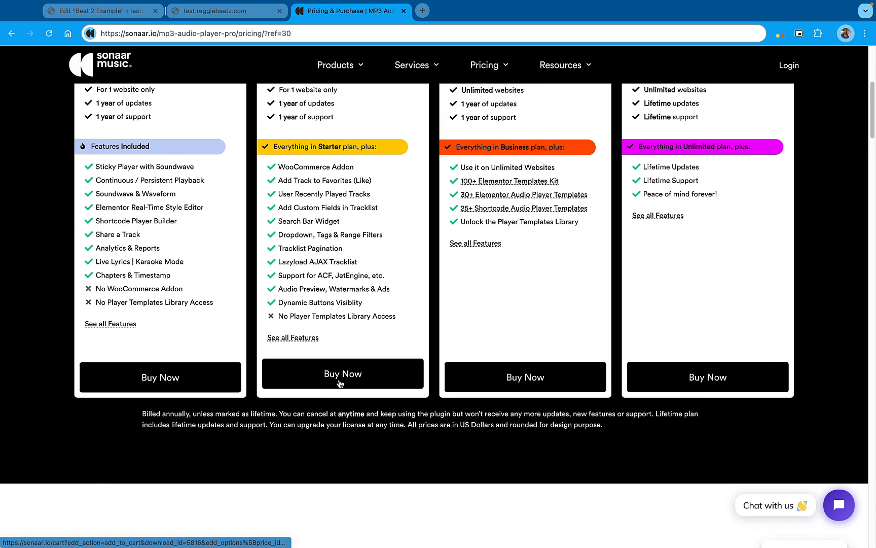
{"action": "scroll", "coordinate": [339, 383], "scroll_direction": "up", "scroll_amount": 1}
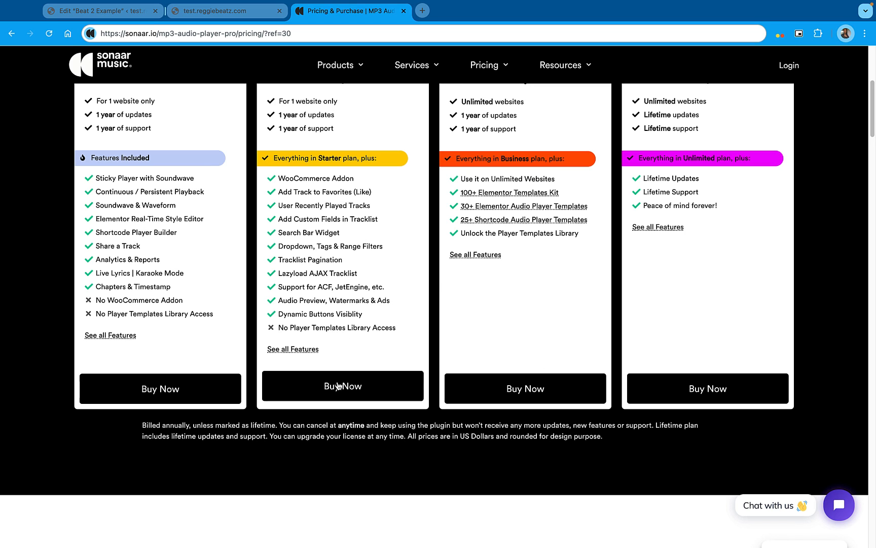
Log in to the Sonaar account and download the MP3 player's pro plugin as sonaar-music-pro_5.7.1.zip to the Downloads folder
{"action": "left_click", "coordinate": [789, 65]}
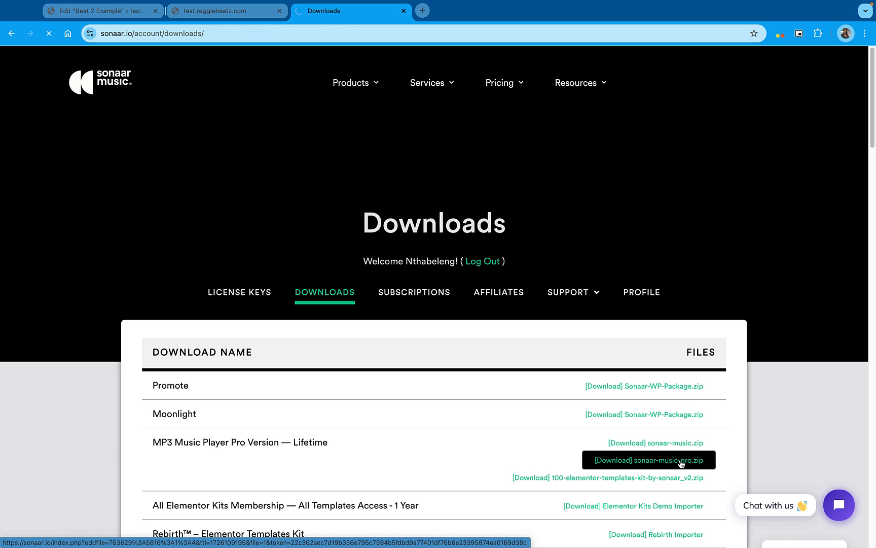
{"action": "left_click", "coordinate": [681, 462]}
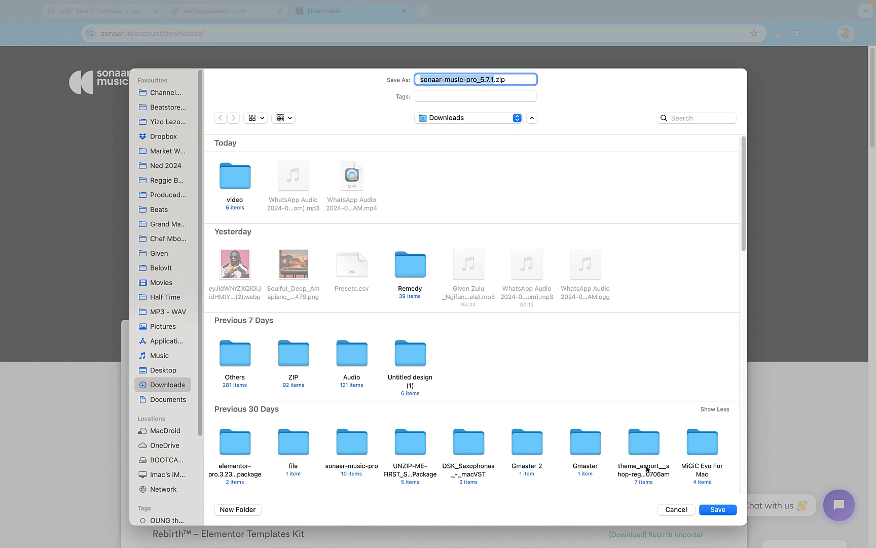
{"action": "left_click", "coordinate": [715, 509]}
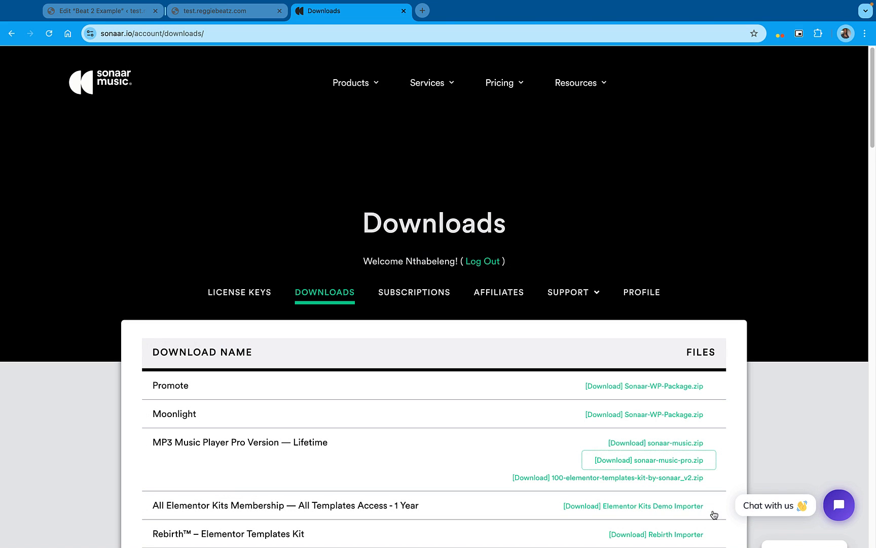
Return to the beat store site and open the zip upload form for adding a new plugin
{"action": "left_click", "coordinate": [212, 15]}
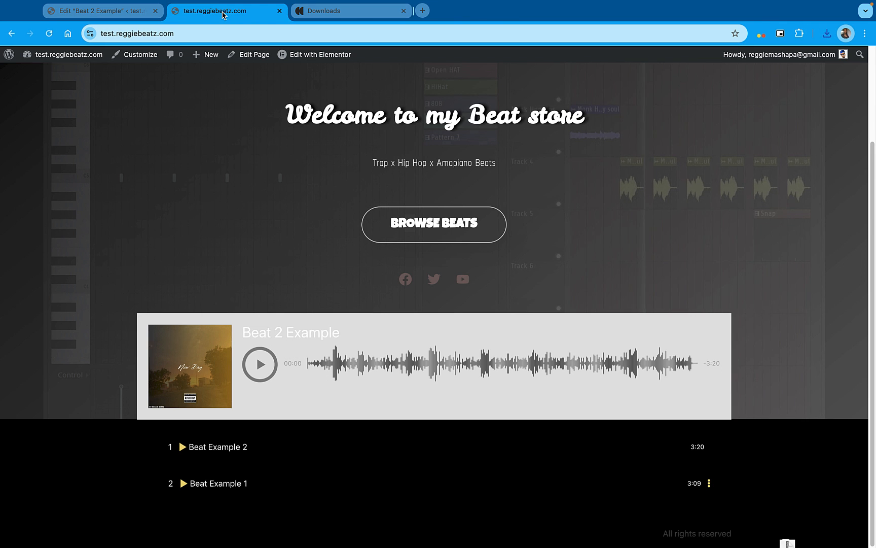
{"action": "mouse_move", "coordinate": [44, 66]}
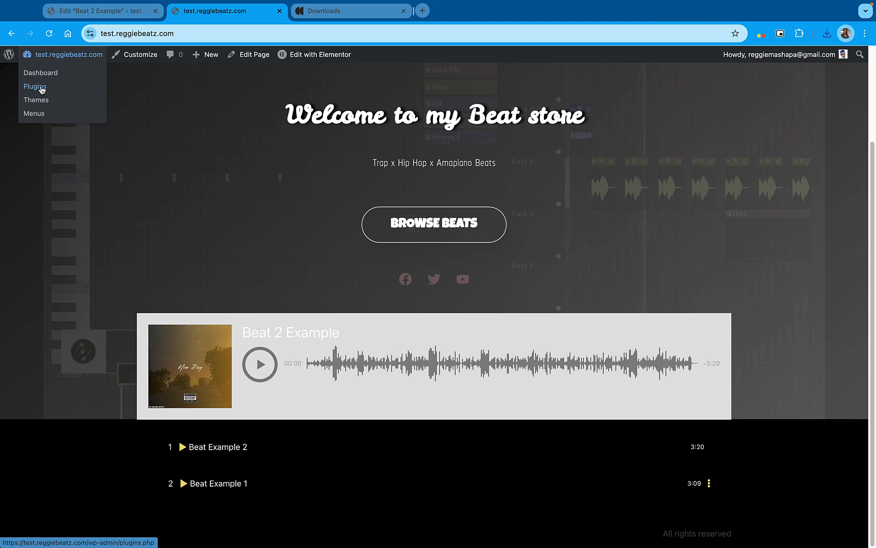
{"action": "left_click", "coordinate": [42, 89]}
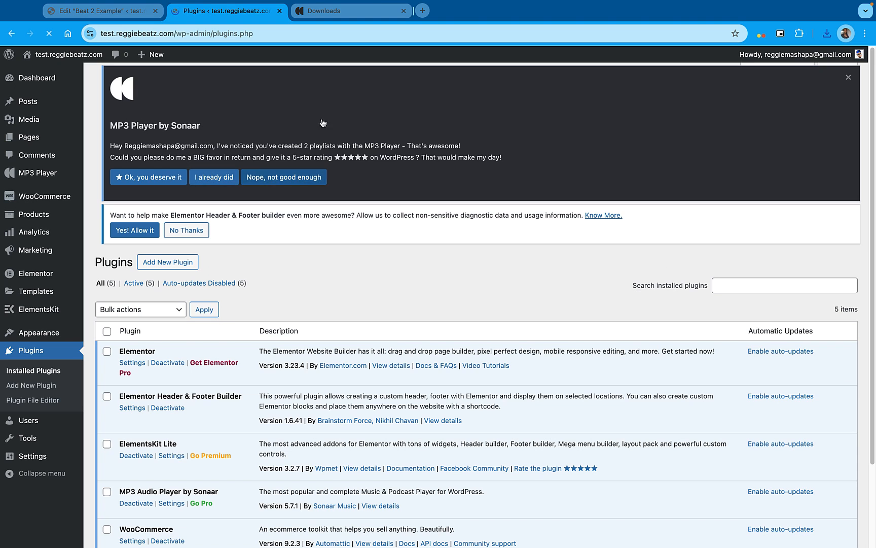
{"action": "scroll", "coordinate": [198, 294], "scroll_direction": "down", "scroll_amount": 3}
{"action": "scroll", "coordinate": [201, 303], "scroll_direction": "up", "scroll_amount": 3}
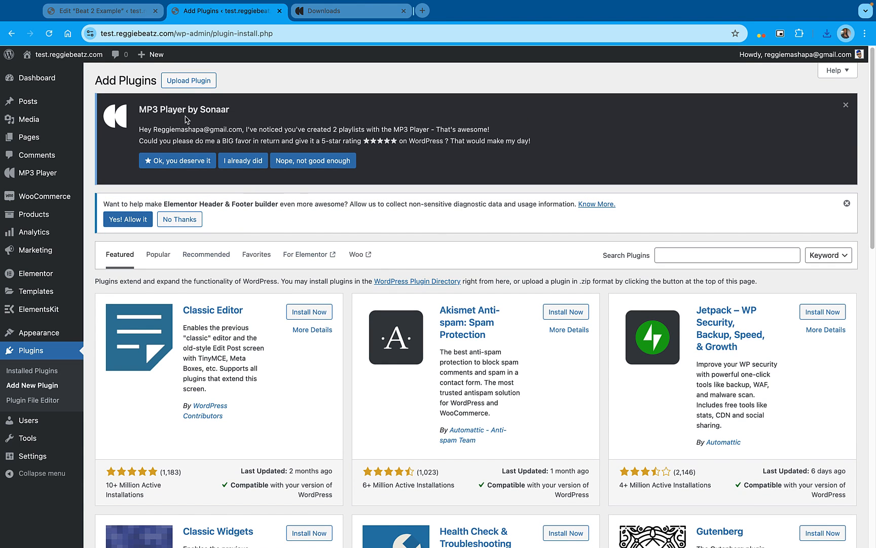
{"action": "left_click", "coordinate": [183, 79]}
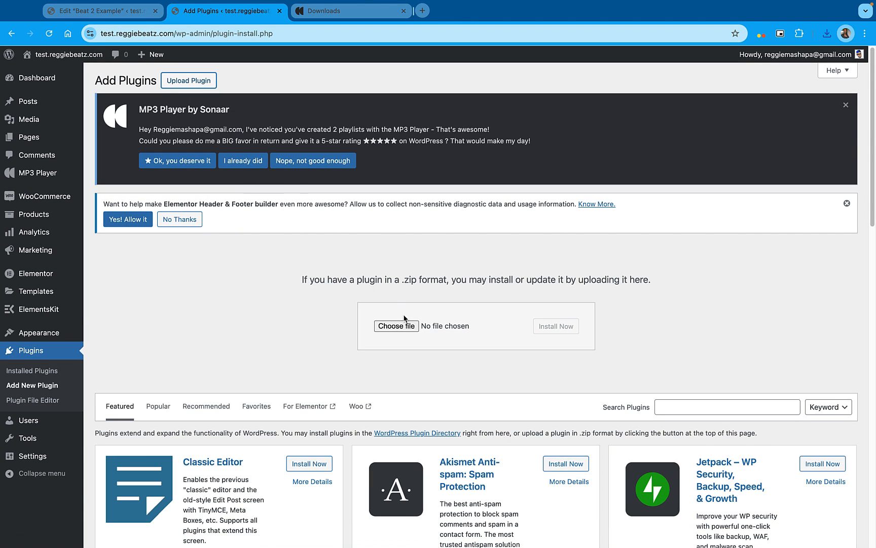
Upload sonaar-music-pro_5.7.1.zip from the recent downloads, then install and activate the plugin
{"action": "left_click", "coordinate": [827, 34]}
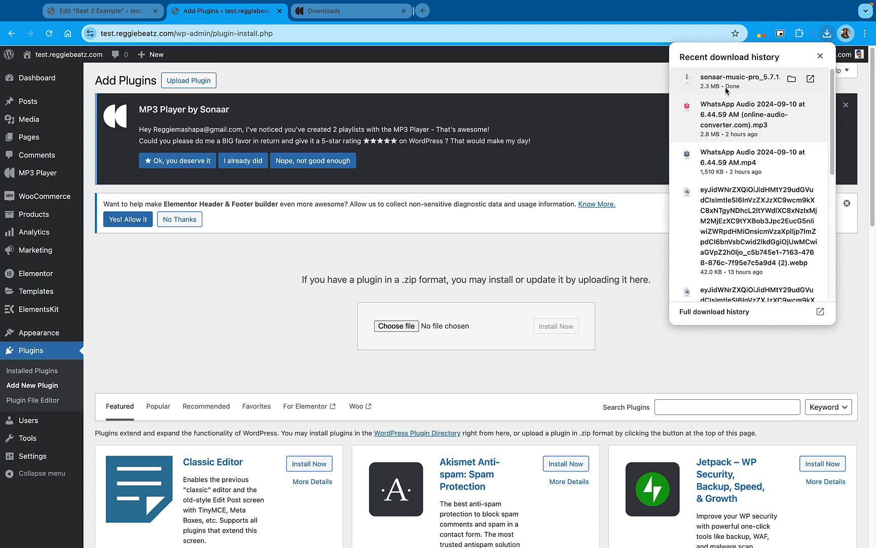
{"action": "left_click_drag", "start_coordinate": [733, 80], "coordinate": [406, 330]}
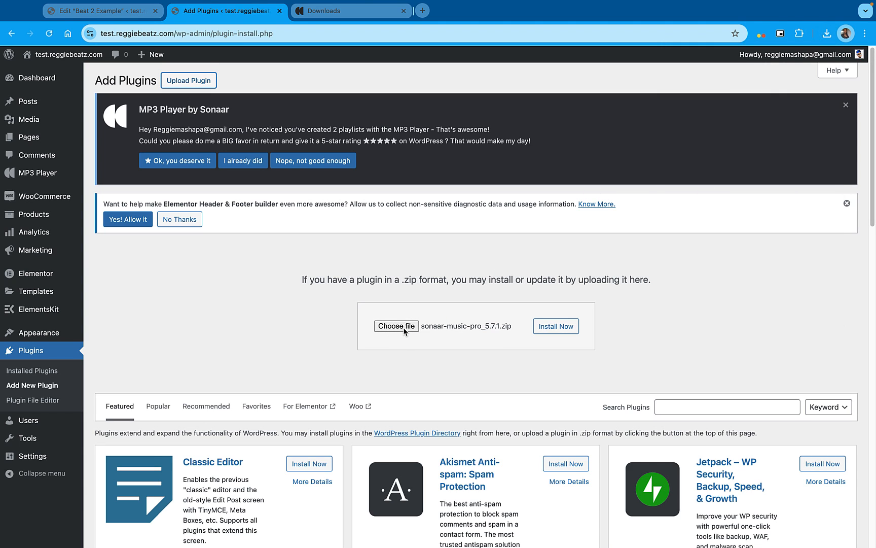
{"action": "left_click", "coordinate": [567, 335]}
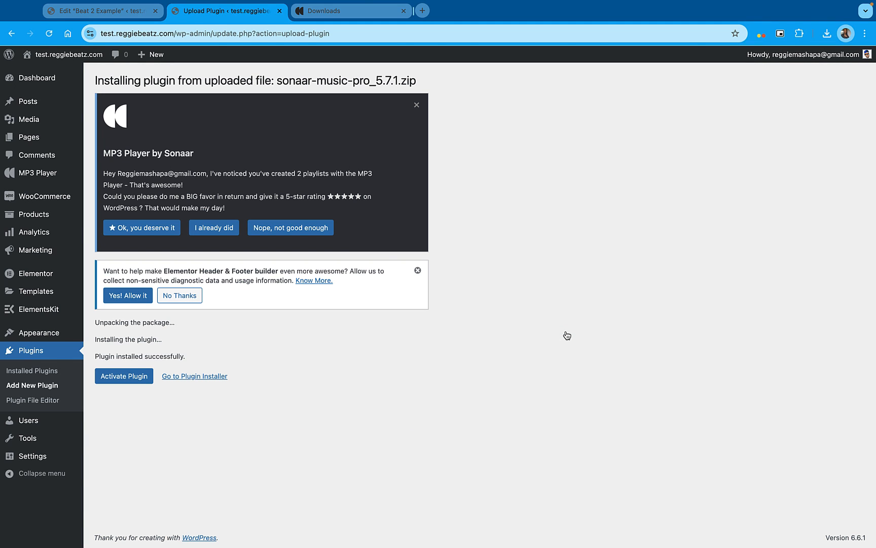
{"action": "left_click", "coordinate": [125, 376]}
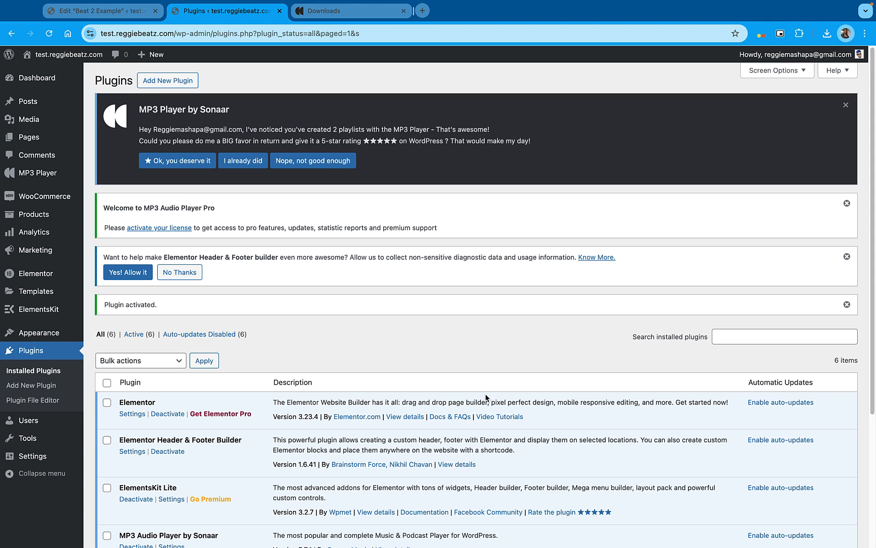
Open the MP3 Audio Player Pro license activation page and copy the lifetime player plan's license key from the Sonaar account
{"action": "left_click", "coordinate": [174, 232]}
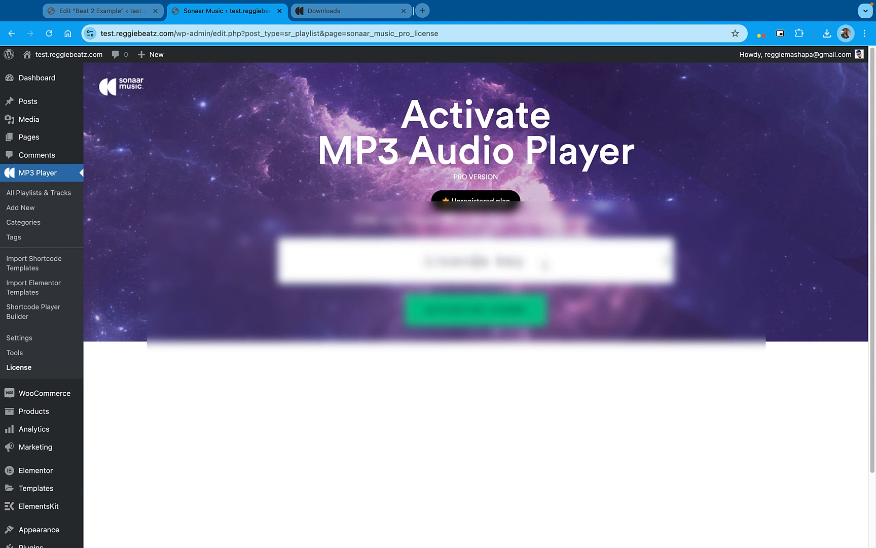
{"action": "left_click", "coordinate": [357, 14]}
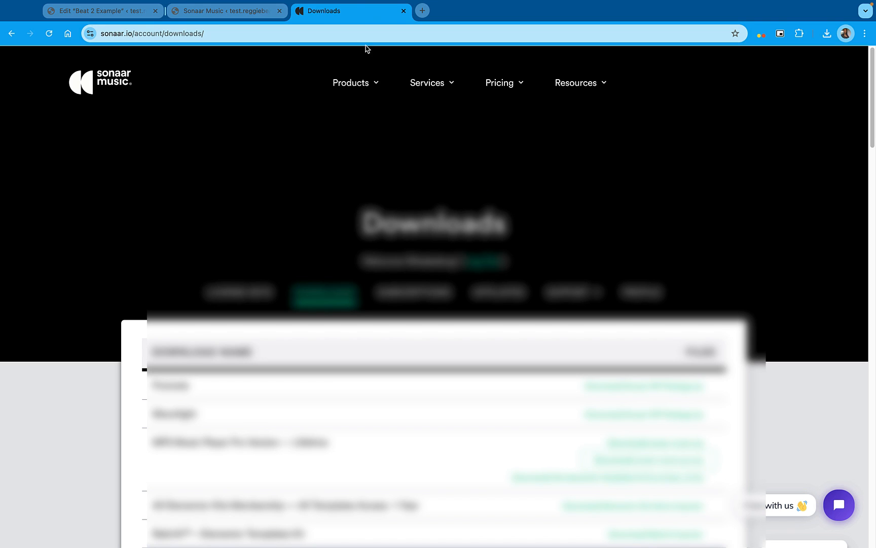
{"action": "left_click", "coordinate": [248, 295]}
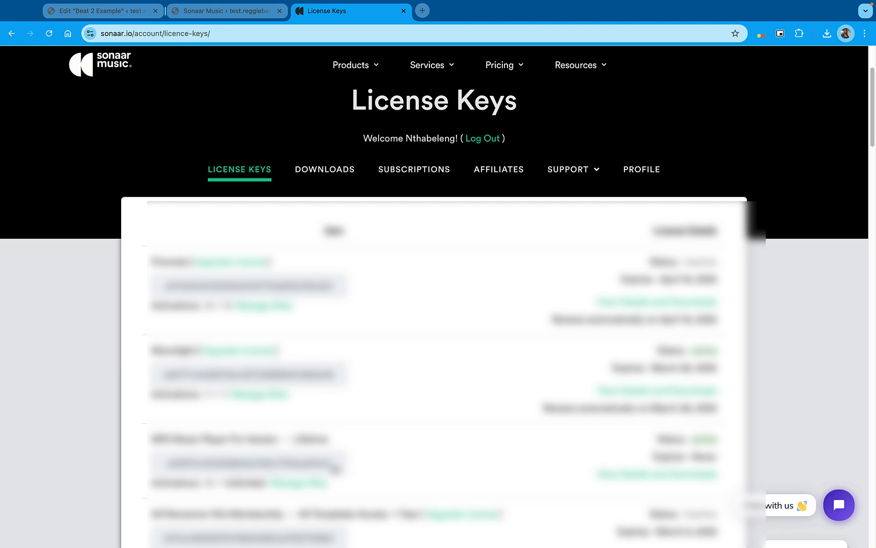
{"action": "left_click_drag", "start_coordinate": [341, 464], "coordinate": [168, 467]}
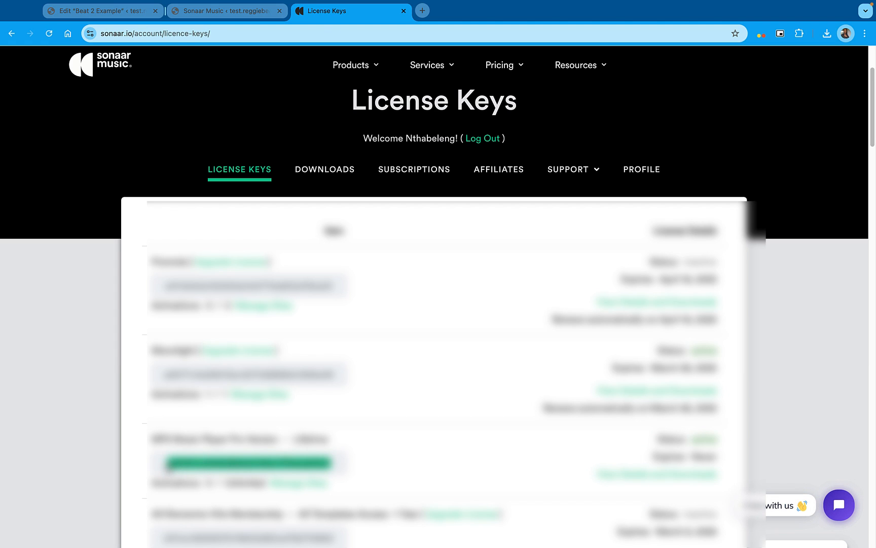
Paste the license key into the MP3 Audio Player Pro activation form, activate the license and dismiss the browser's password update offer
{"action": "left_click", "coordinate": [223, 12]}
{"action": "key", "text": "super+v"}
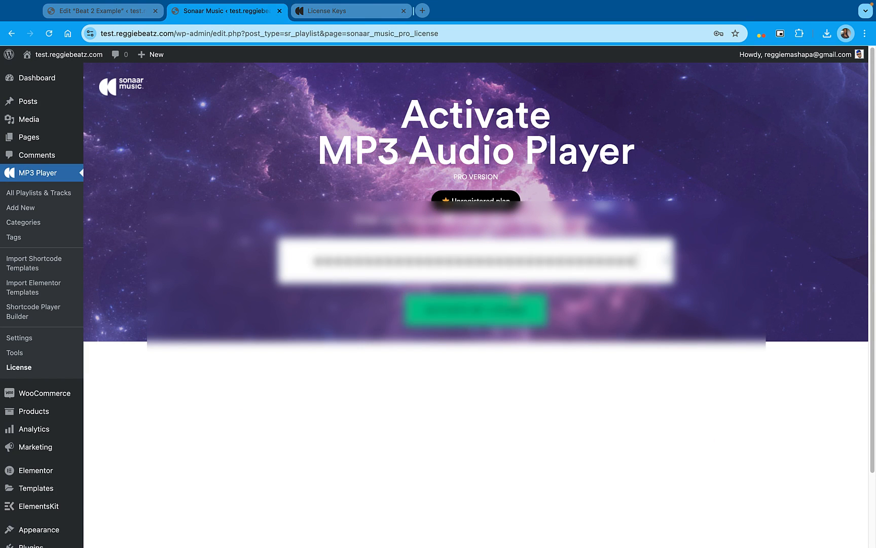
{"action": "left_click", "coordinate": [488, 318]}
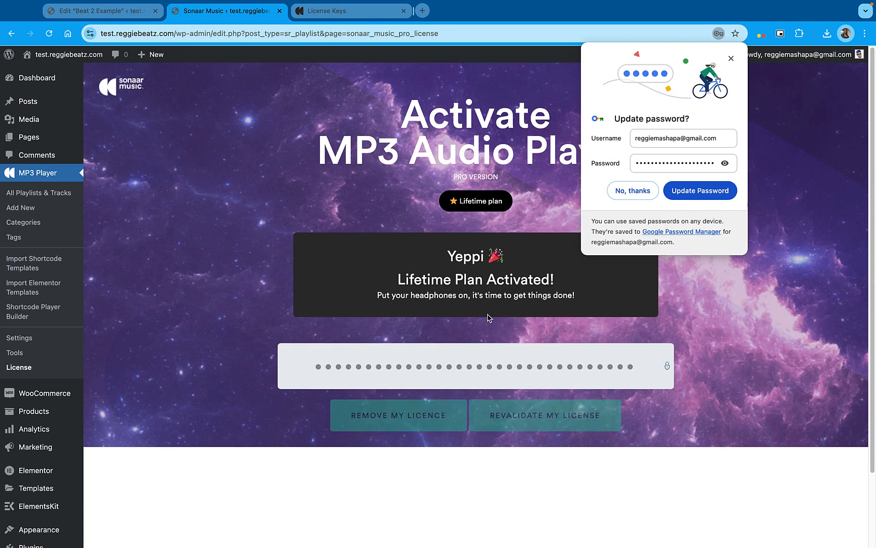
{"action": "left_click", "coordinate": [731, 59]}
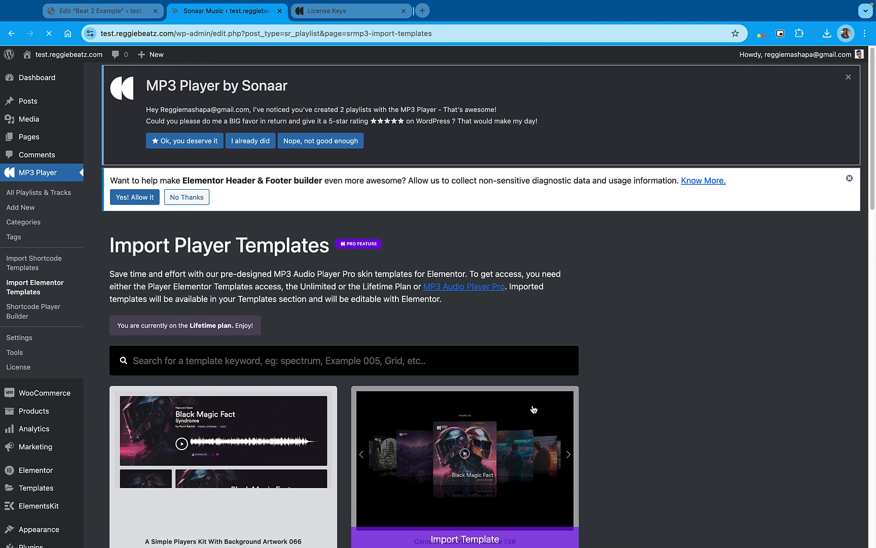
Look through the whole collection of importable Elementor player templates, comparing the carousel, filter, grid, spectrum and tracklist designs
{"action": "scroll", "coordinate": [535, 375], "scroll_direction": "down", "scroll_amount": 5}
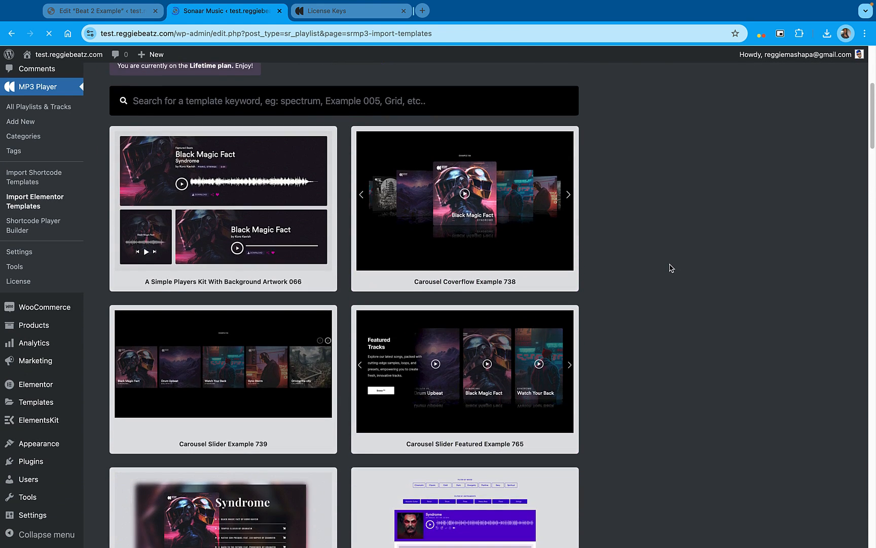
{"action": "scroll", "coordinate": [670, 268], "scroll_direction": "down", "scroll_amount": 4}
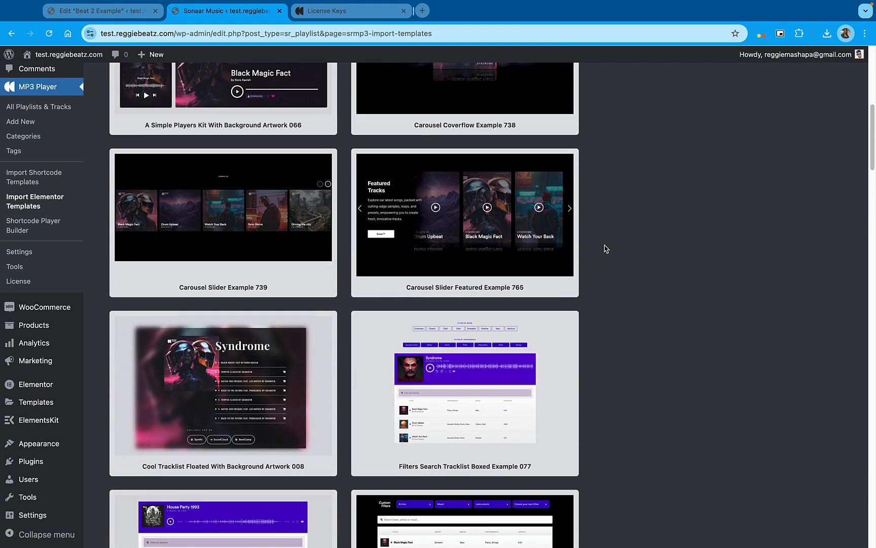
{"action": "scroll", "coordinate": [609, 248], "scroll_direction": "down", "scroll_amount": 5}
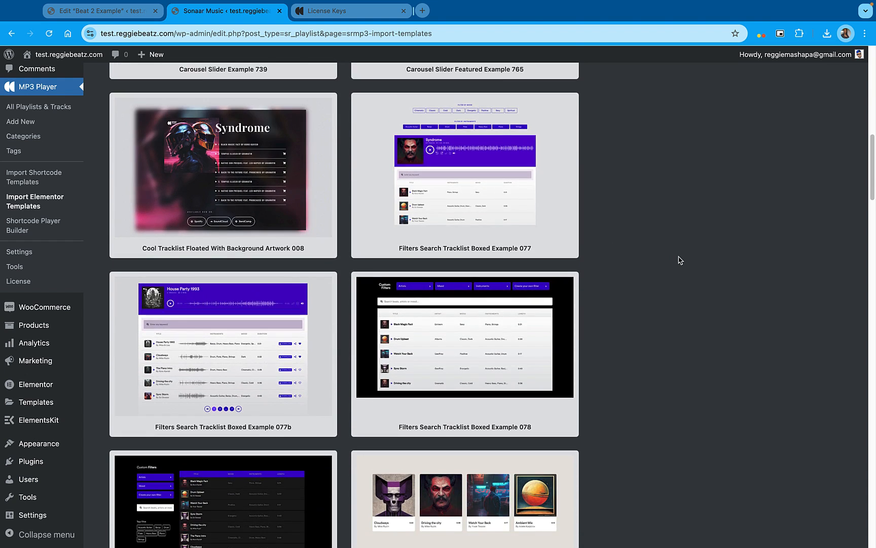
{"action": "scroll", "coordinate": [680, 260], "scroll_direction": "down", "scroll_amount": 5}
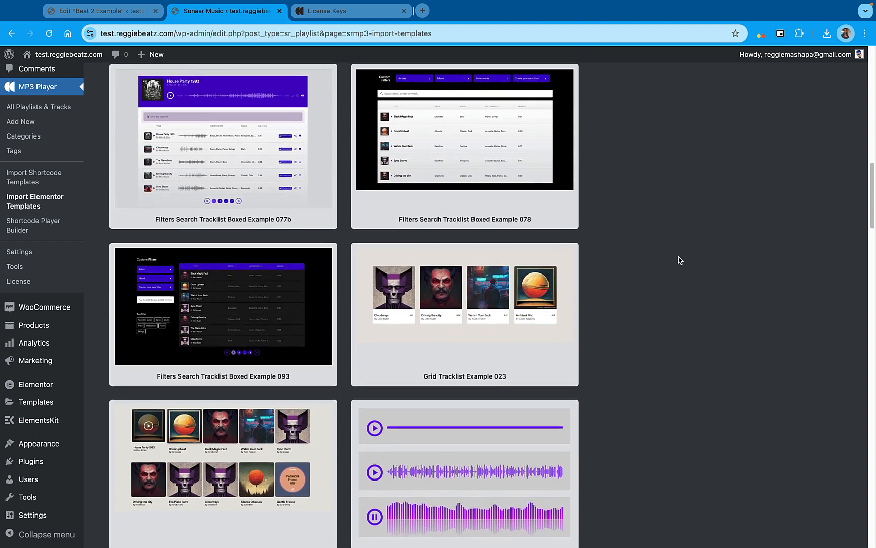
{"action": "scroll", "coordinate": [680, 260], "scroll_direction": "down", "scroll_amount": 7}
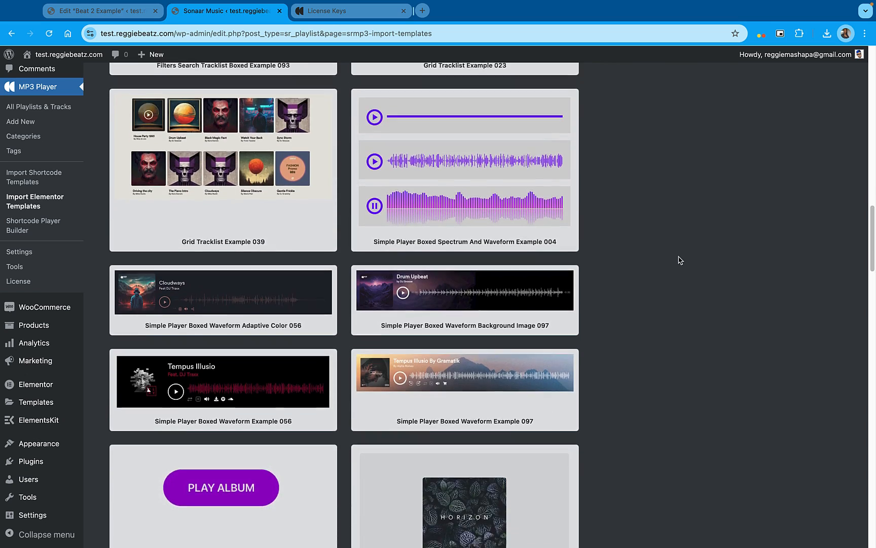
{"action": "scroll", "coordinate": [680, 260], "scroll_direction": "down", "scroll_amount": 17}
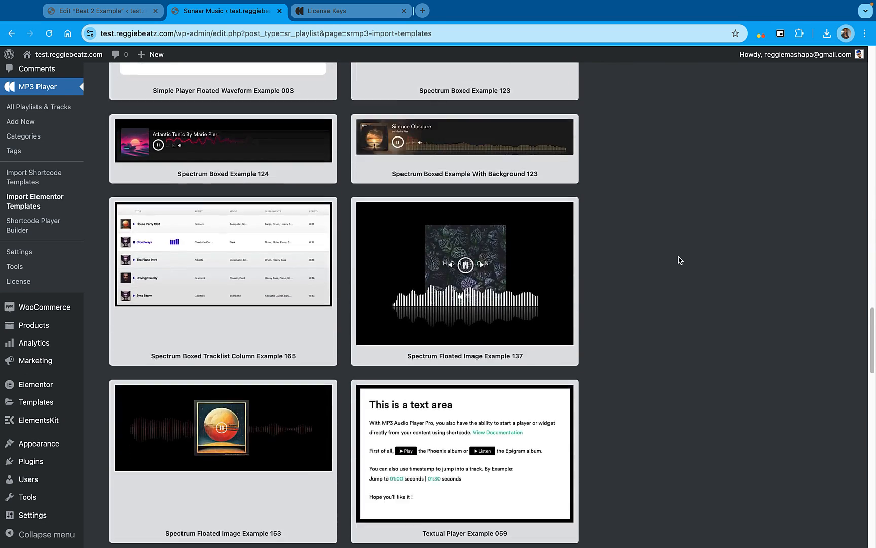
{"action": "scroll", "coordinate": [679, 260], "scroll_direction": "down", "scroll_amount": 18}
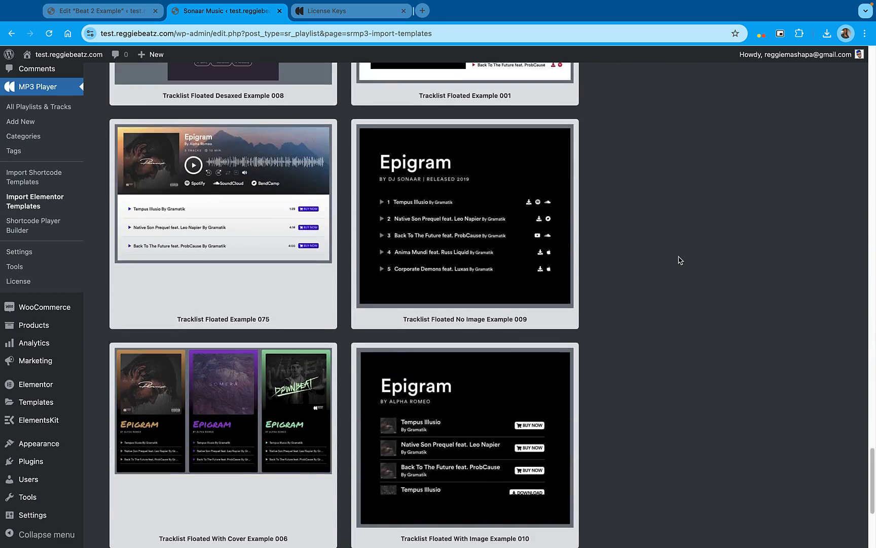
{"action": "scroll", "coordinate": [680, 261], "scroll_direction": "down", "scroll_amount": 5}
{"action": "mouse_move", "coordinate": [319, 305]}
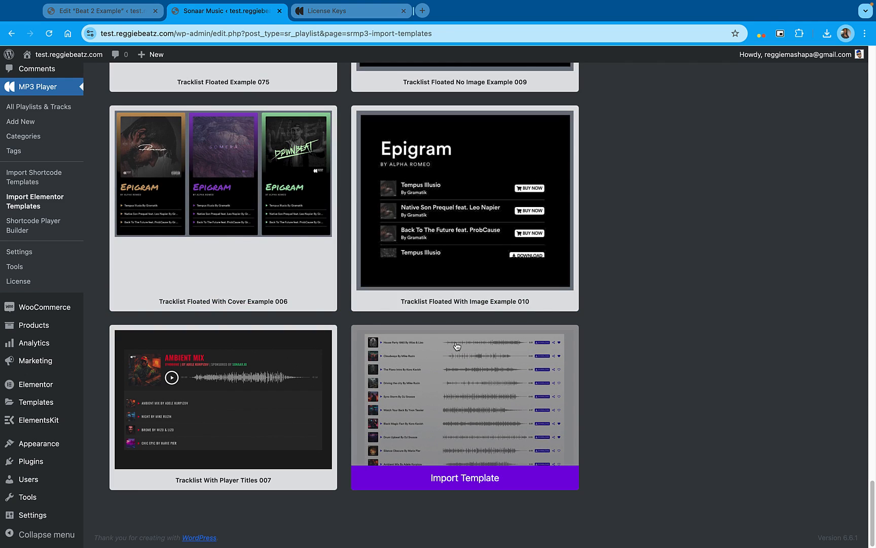
Import the Filters Search Tracklist Boxed Example 093 player template
{"action": "scroll", "coordinate": [443, 438], "scroll_direction": "up", "scroll_amount": 20}
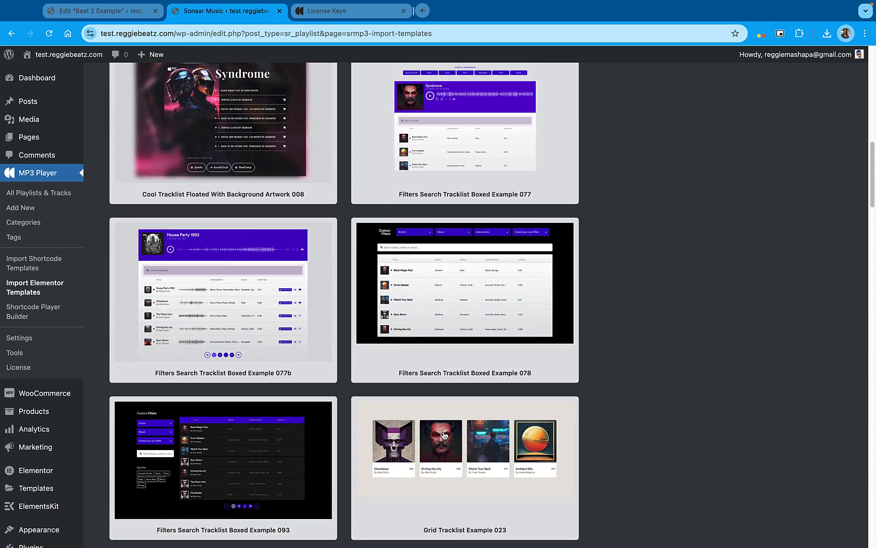
{"action": "scroll", "coordinate": [249, 447], "scroll_direction": "down", "scroll_amount": 2}
{"action": "mouse_move", "coordinate": [249, 447]}
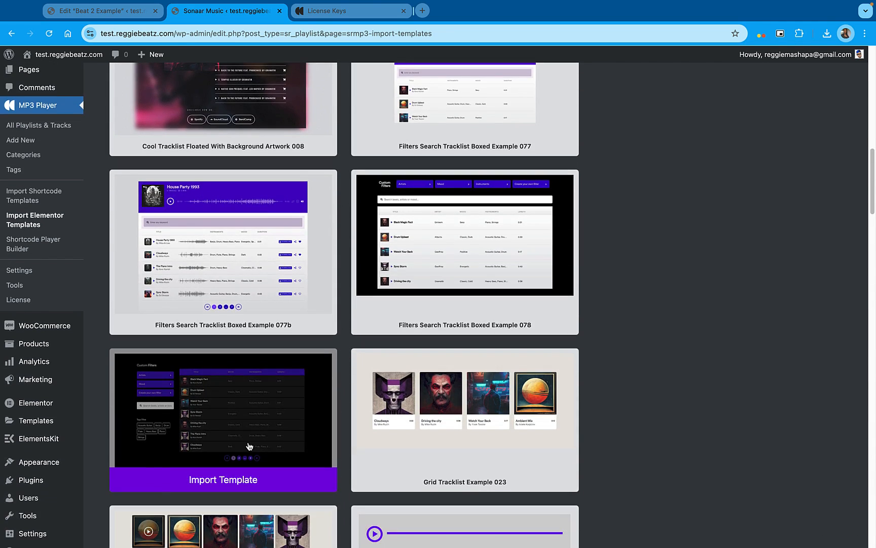
{"action": "scroll", "coordinate": [220, 402], "scroll_direction": "up", "scroll_amount": 10}
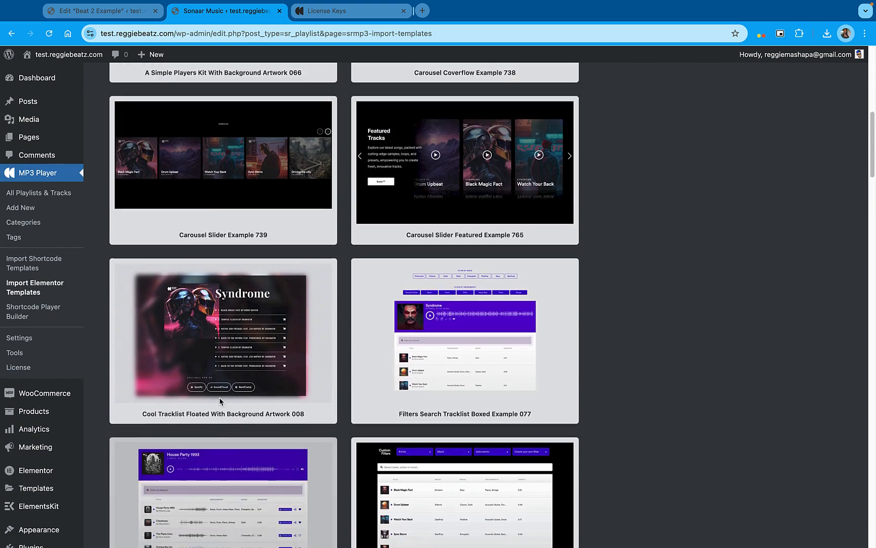
{"action": "scroll", "coordinate": [191, 326], "scroll_direction": "up", "scroll_amount": 2}
{"action": "scroll", "coordinate": [191, 326], "scroll_direction": "down", "scroll_amount": 12}
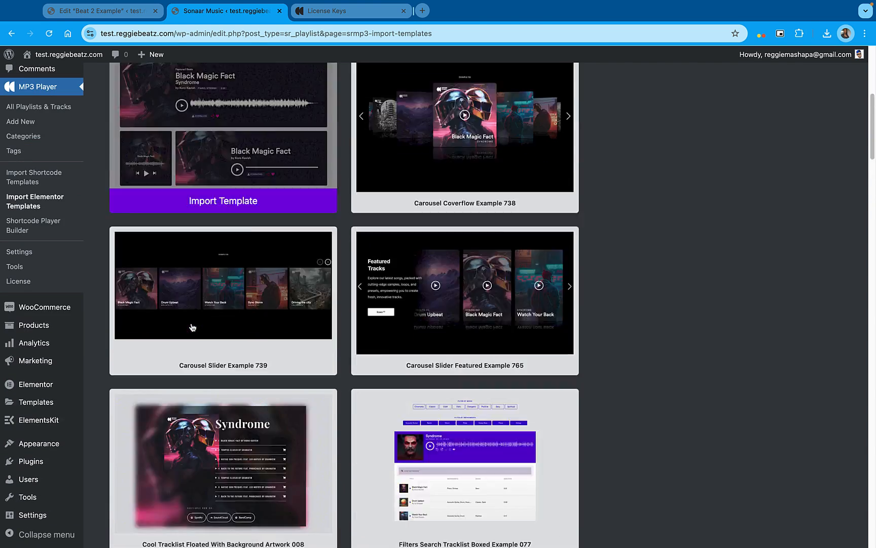
{"action": "scroll", "coordinate": [193, 327], "scroll_direction": "down", "scroll_amount": 3}
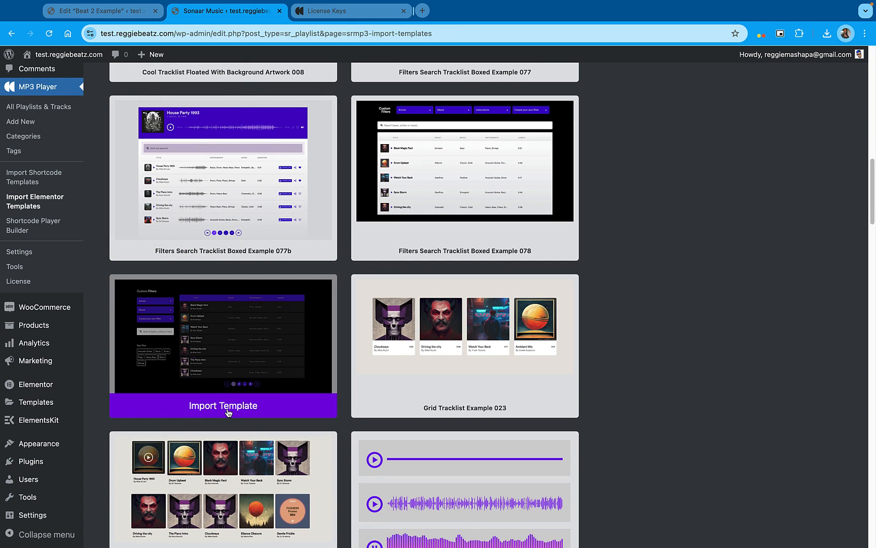
{"action": "left_click", "coordinate": [228, 413]}
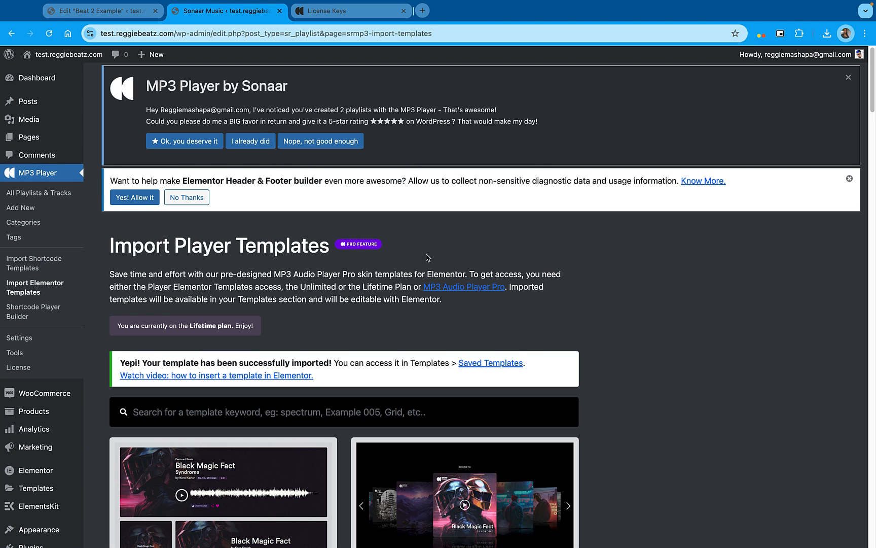
Open the home page in Elementor and insert the saved Example 093 template below the existing beat player
{"action": "mouse_move", "coordinate": [49, 60]}
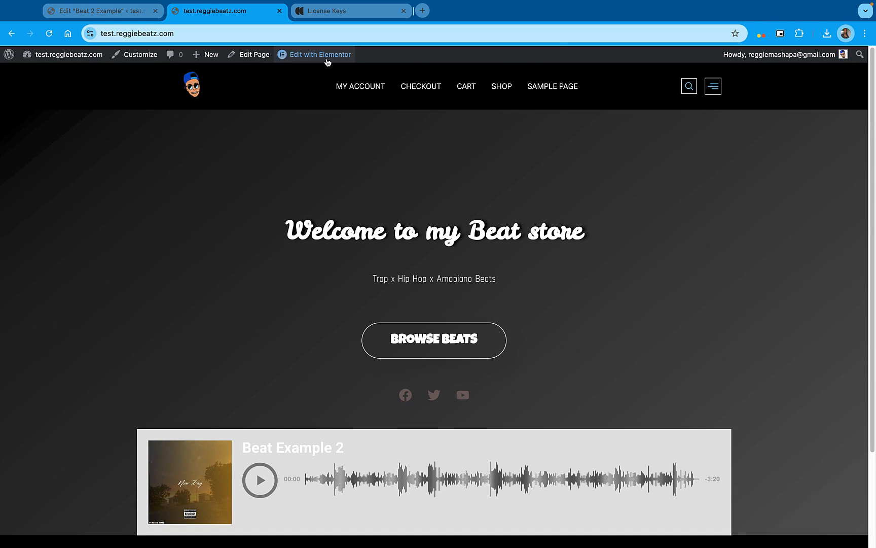
{"action": "left_click", "coordinate": [330, 60]}
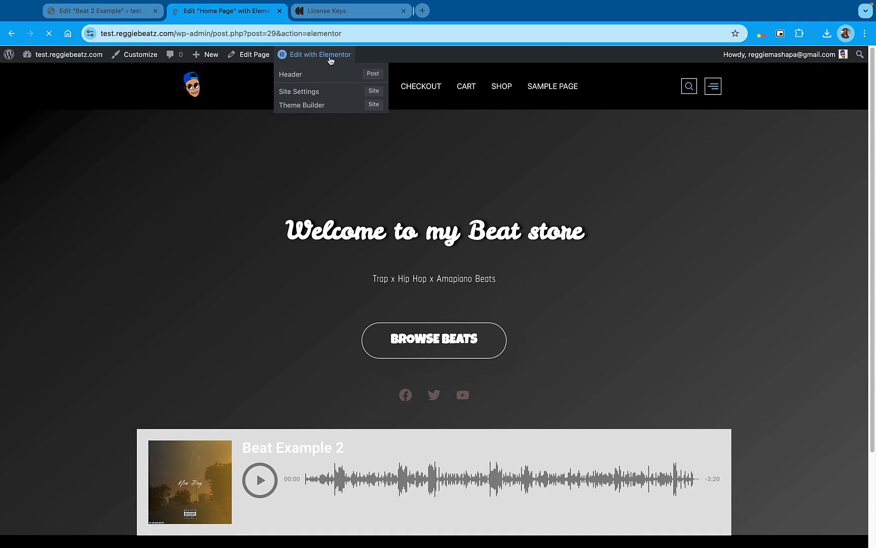
{"action": "scroll", "coordinate": [506, 178], "scroll_direction": "down", "scroll_amount": 2}
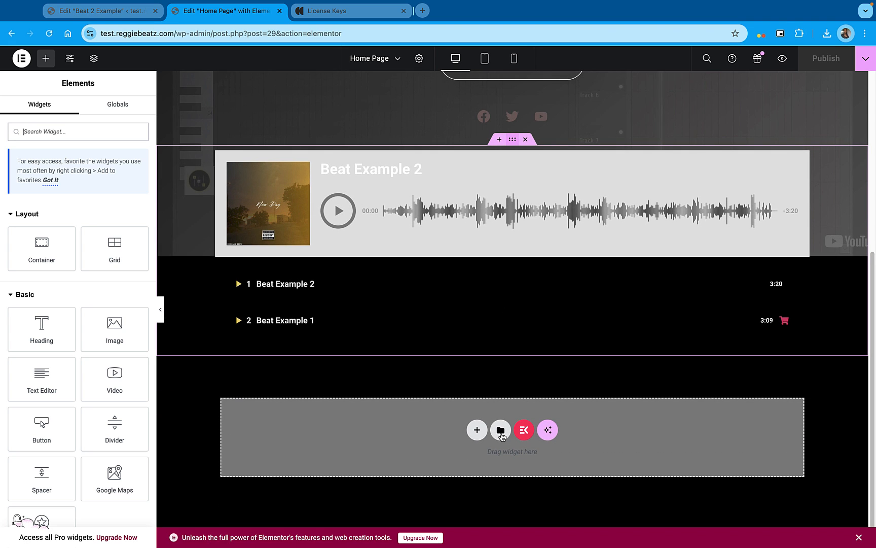
{"action": "left_click", "coordinate": [501, 434]}
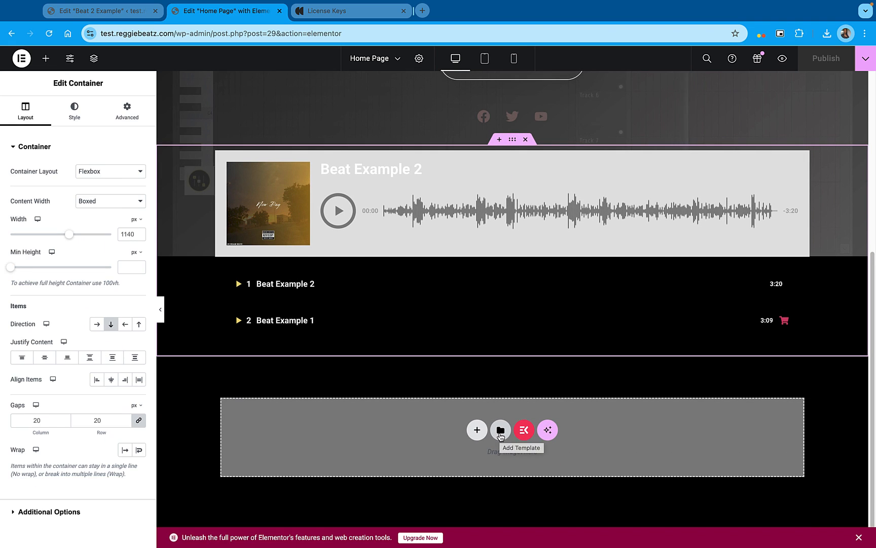
{"action": "left_click", "coordinate": [500, 431]}
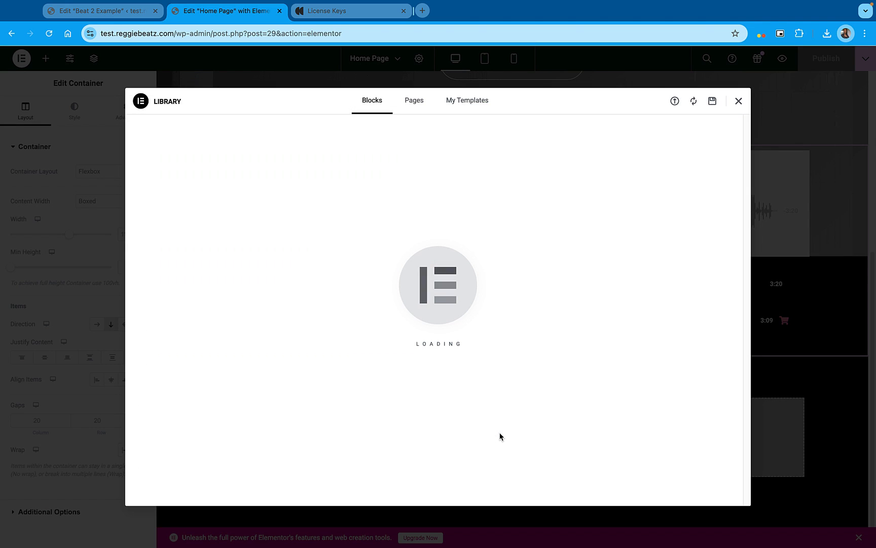
{"action": "left_click", "coordinate": [481, 106]}
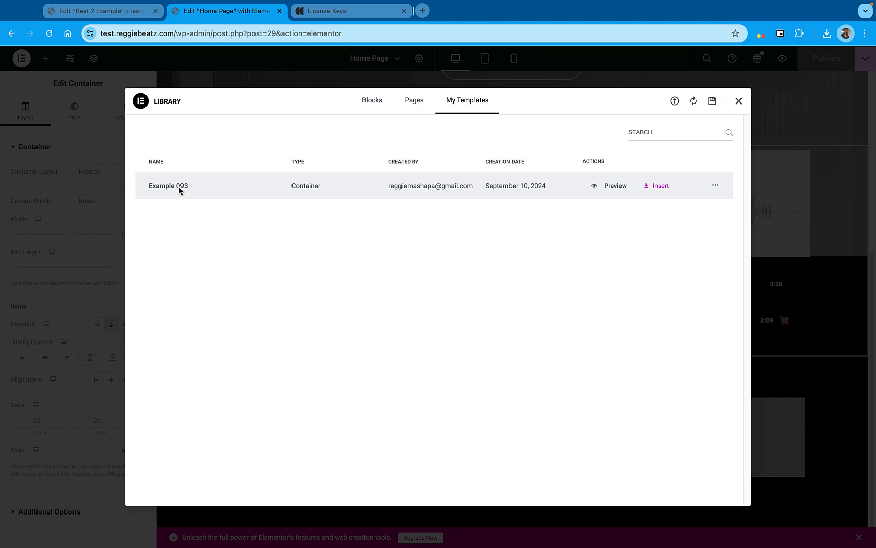
{"action": "left_click", "coordinate": [655, 189]}
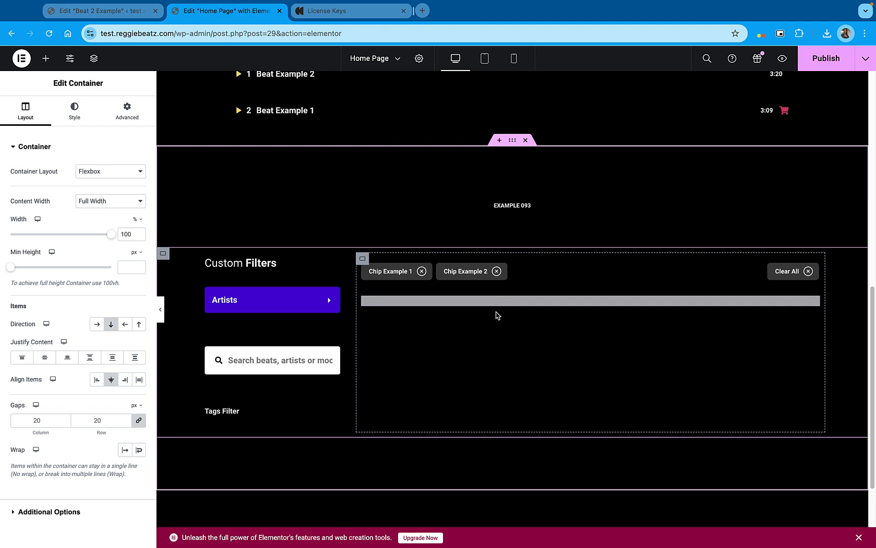
Save the container holding the existing beat player to the library as a template named FREE MP3 Player
{"action": "scroll", "coordinate": [495, 312], "scroll_direction": "up", "scroll_amount": 5}
{"action": "scroll", "coordinate": [531, 153], "scroll_direction": "up", "scroll_amount": 1}
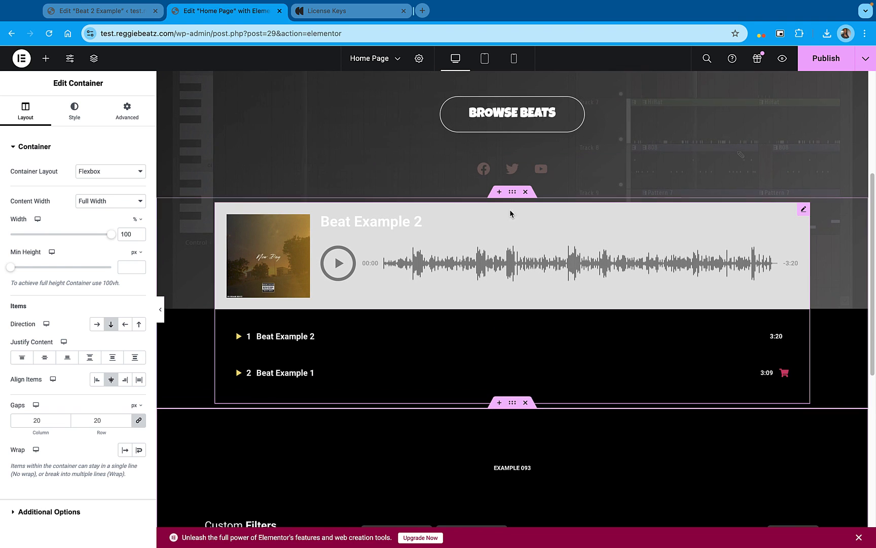
{"action": "right_click", "coordinate": [512, 193]}
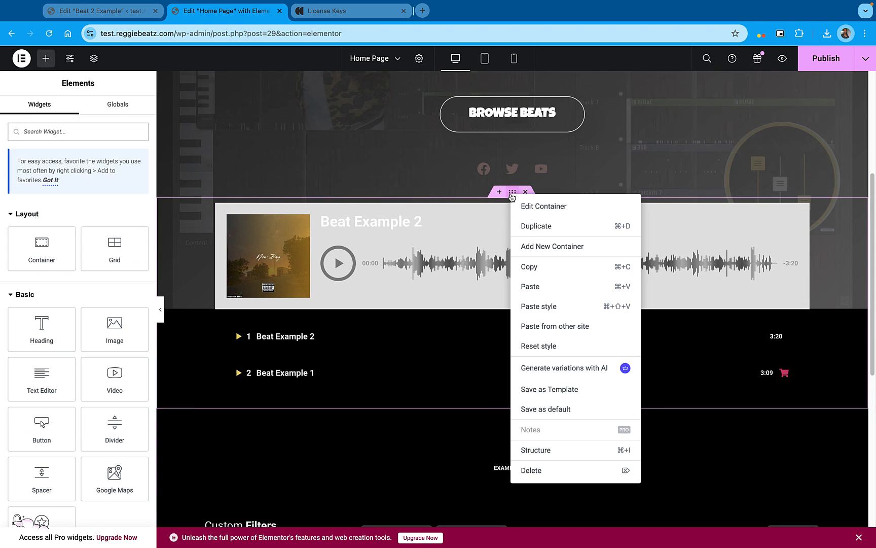
{"action": "left_click", "coordinate": [572, 389]}
{"action": "left_click", "coordinate": [373, 276]}
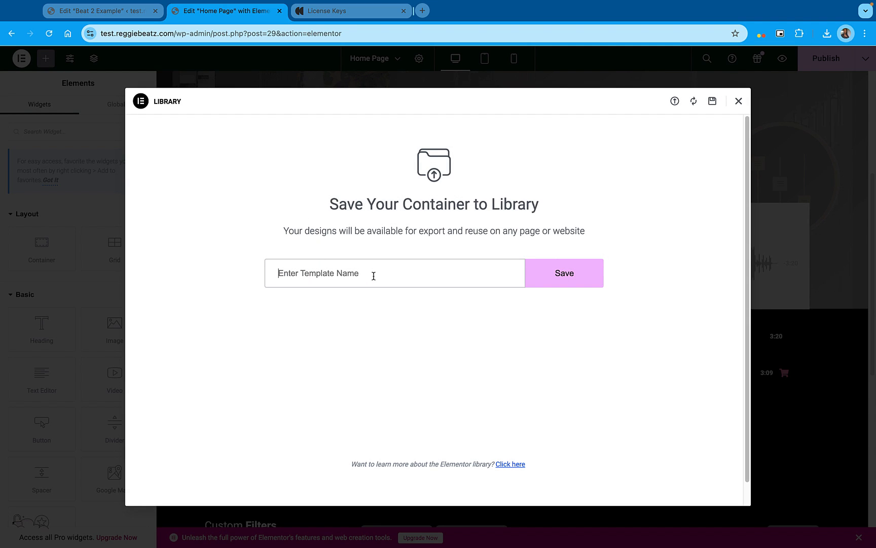
{"action": "type", "text": "FREE MP3 P;ay"}
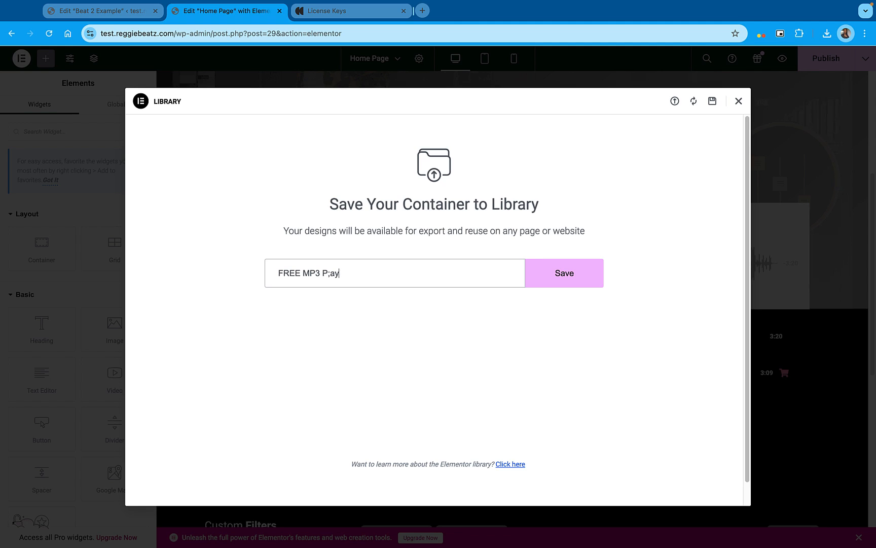
{"action": "type", "text": "er"}
{"action": "key", "text": "Return"}
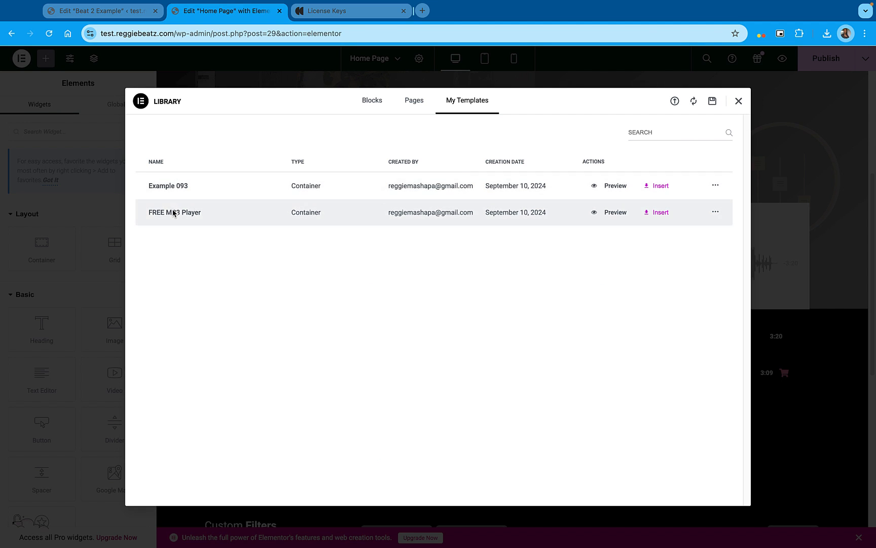
{"action": "left_click", "coordinate": [739, 101]}
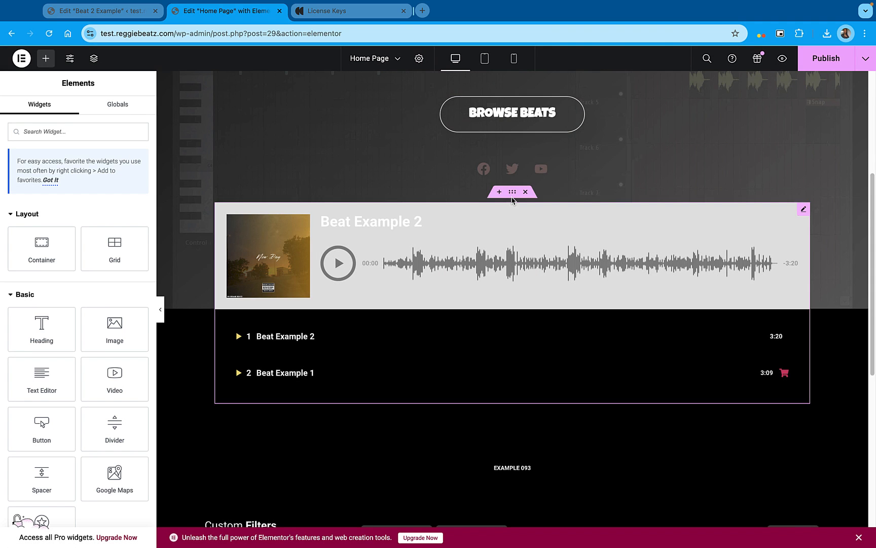
{"action": "scroll", "coordinate": [522, 303], "scroll_direction": "up", "scroll_amount": 2}
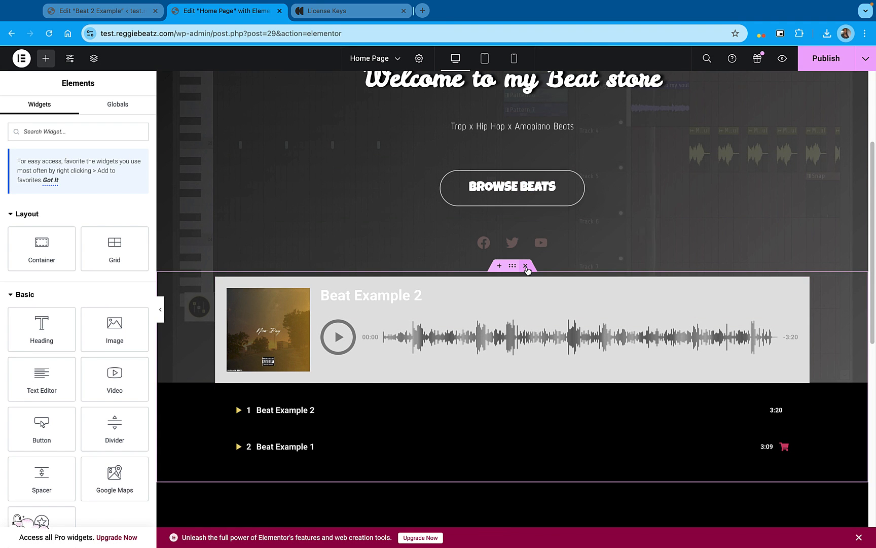
Delete the container holding the old Beat Example player from the home page
{"action": "left_click", "coordinate": [526, 267]}
{"action": "scroll", "coordinate": [533, 289], "scroll_direction": "down", "scroll_amount": 3}
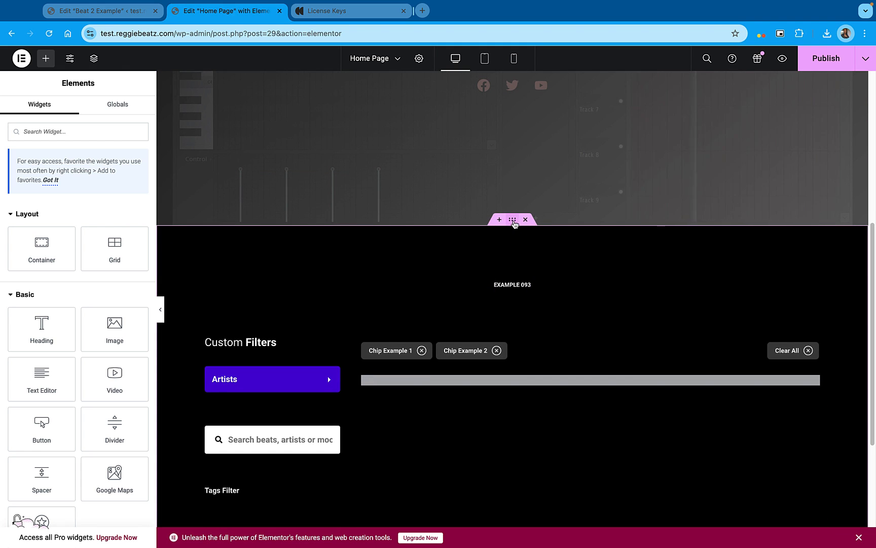
{"action": "scroll", "coordinate": [519, 264], "scroll_direction": "up", "scroll_amount": 5}
{"action": "scroll", "coordinate": [546, 331], "scroll_direction": "up", "scroll_amount": 2}
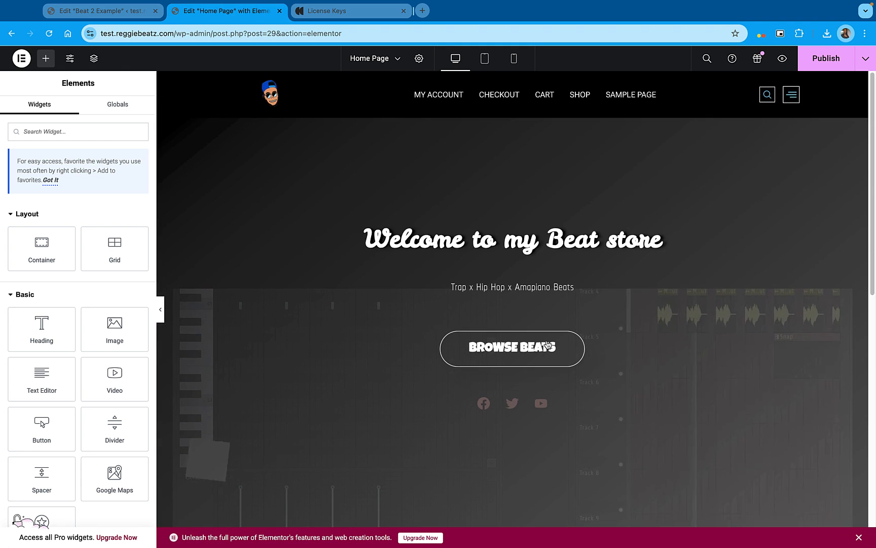
{"action": "scroll", "coordinate": [538, 436], "scroll_direction": "down", "scroll_amount": 3}
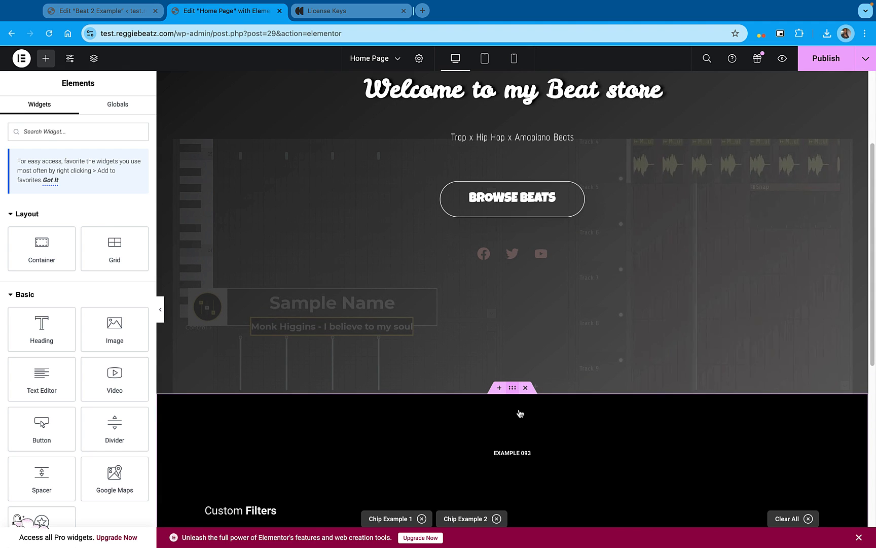
Set the top margin of the Example 093 template's outer container to -130 px
{"action": "left_click", "coordinate": [513, 390]}
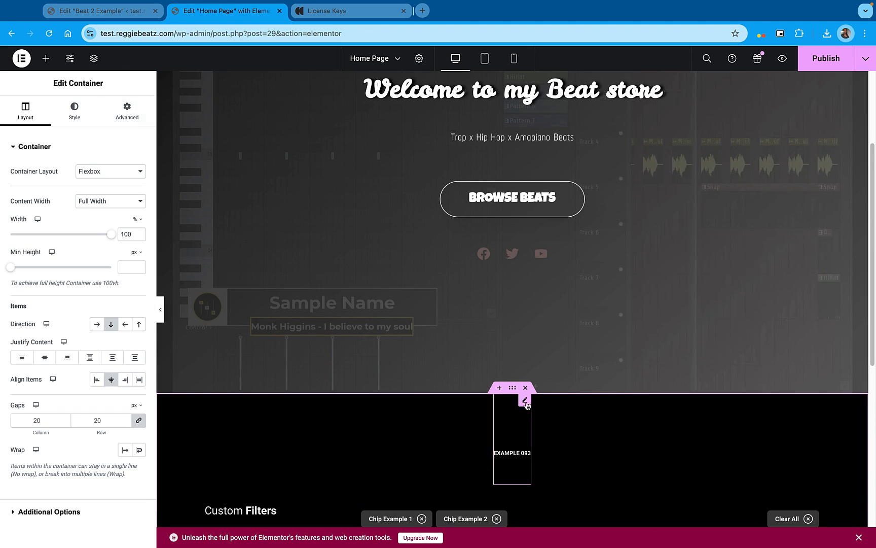
{"action": "left_click", "coordinate": [127, 109]}
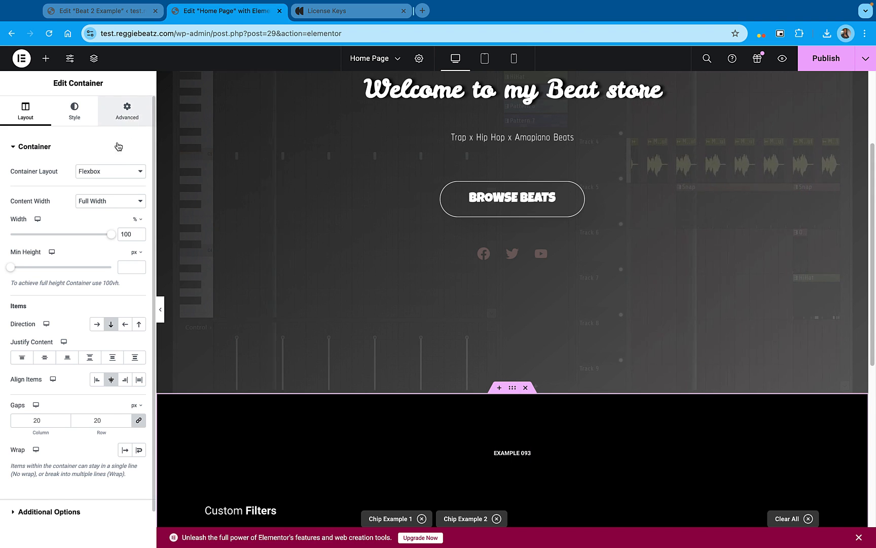
{"action": "left_click", "coordinate": [23, 183]}
{"action": "type", "text": "0"}
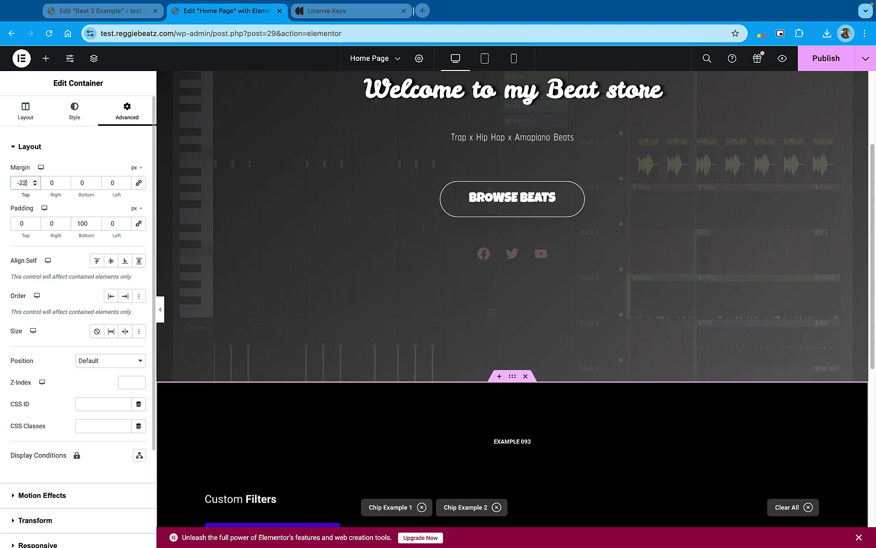
{"action": "key", "text": "Left"}
{"action": "type", "text": "-15"}
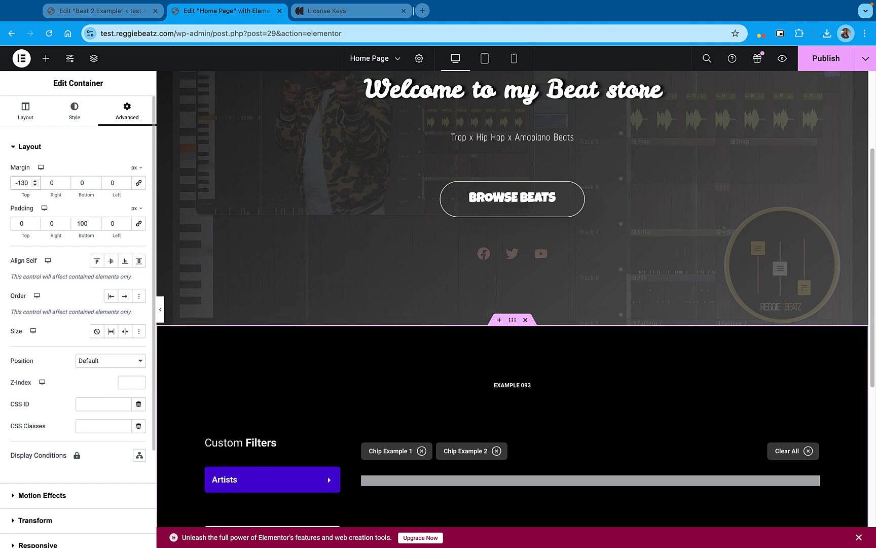
Examine the content settings of the template's Artists filter, search bar, tags filter and MP3 audio player widgets
{"action": "scroll", "coordinate": [450, 278], "scroll_direction": "down", "scroll_amount": 3}
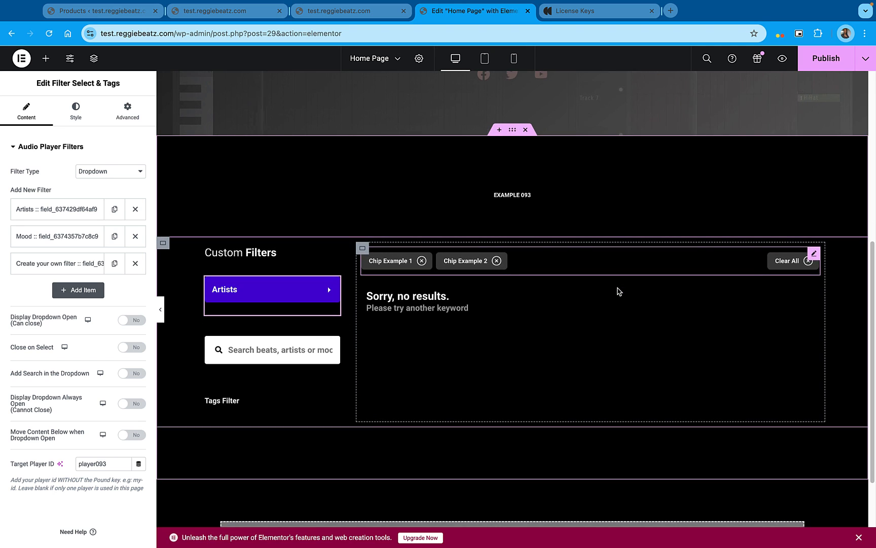
{"action": "scroll", "coordinate": [620, 291], "scroll_direction": "down", "scroll_amount": 1}
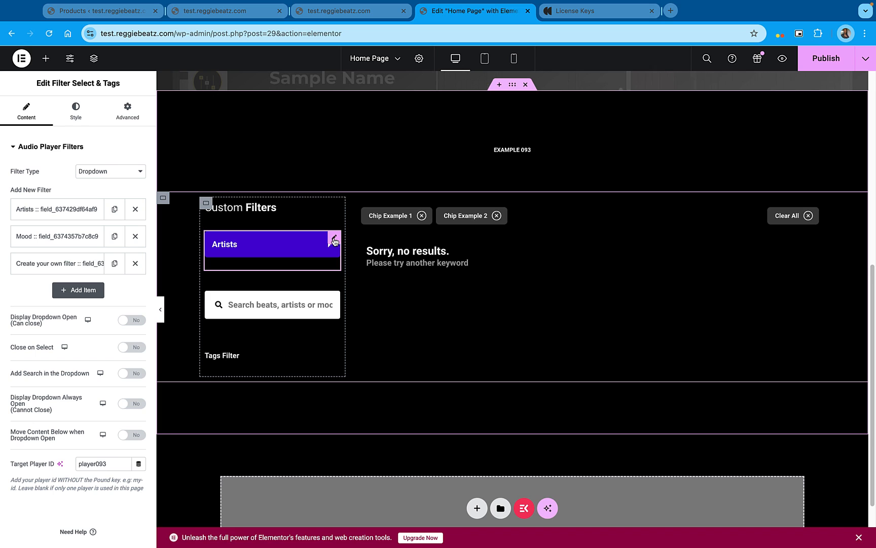
{"action": "left_click", "coordinate": [62, 210]}
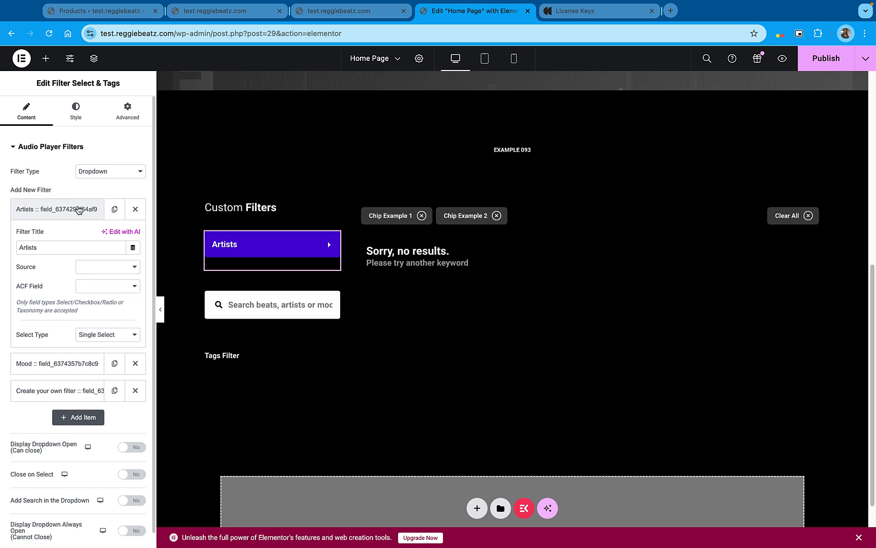
{"action": "left_click", "coordinate": [78, 208]}
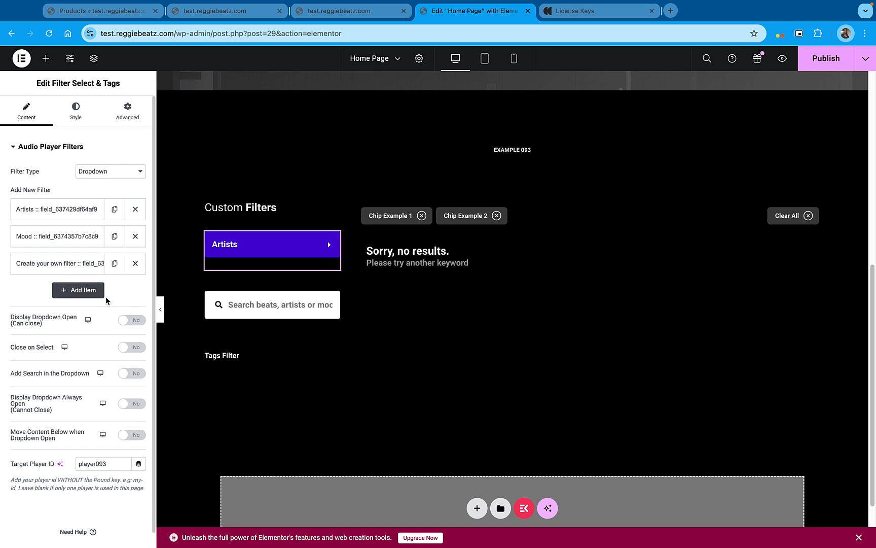
{"action": "left_click", "coordinate": [264, 310]}
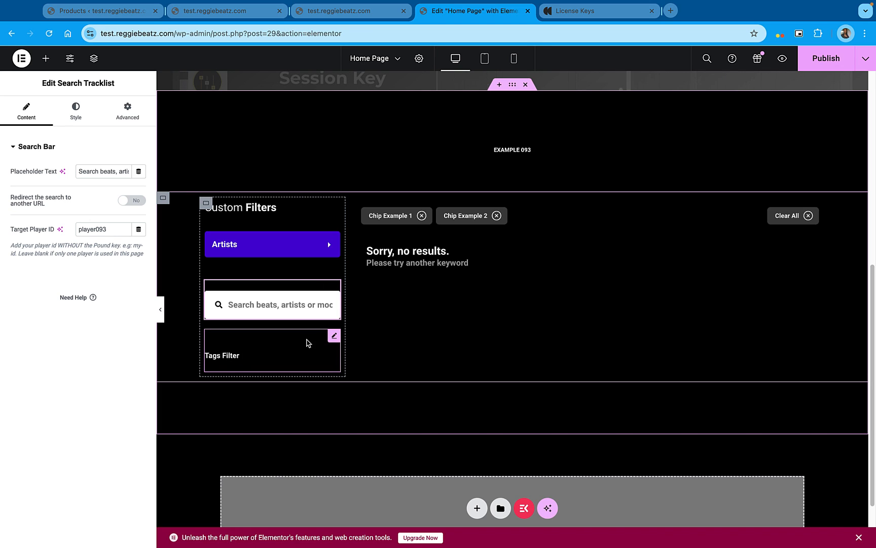
{"action": "left_click", "coordinate": [335, 336]}
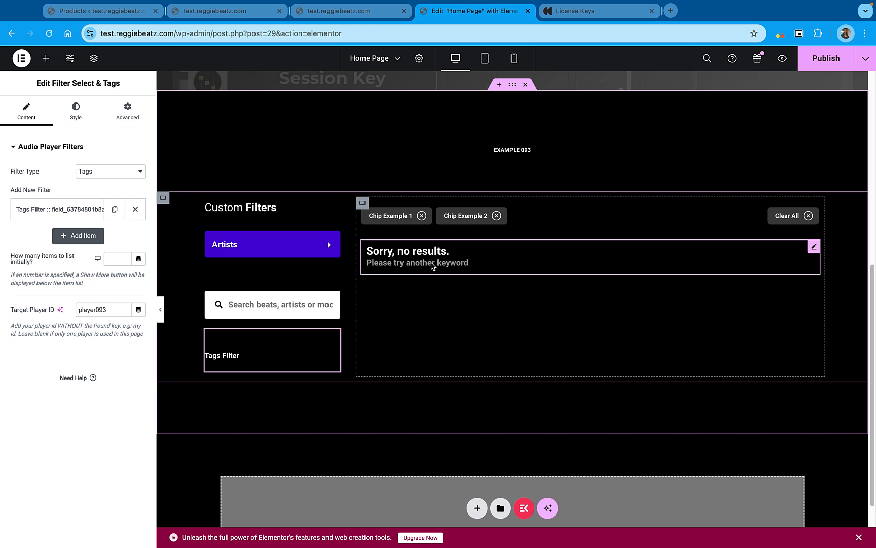
{"action": "left_click", "coordinate": [730, 256]}
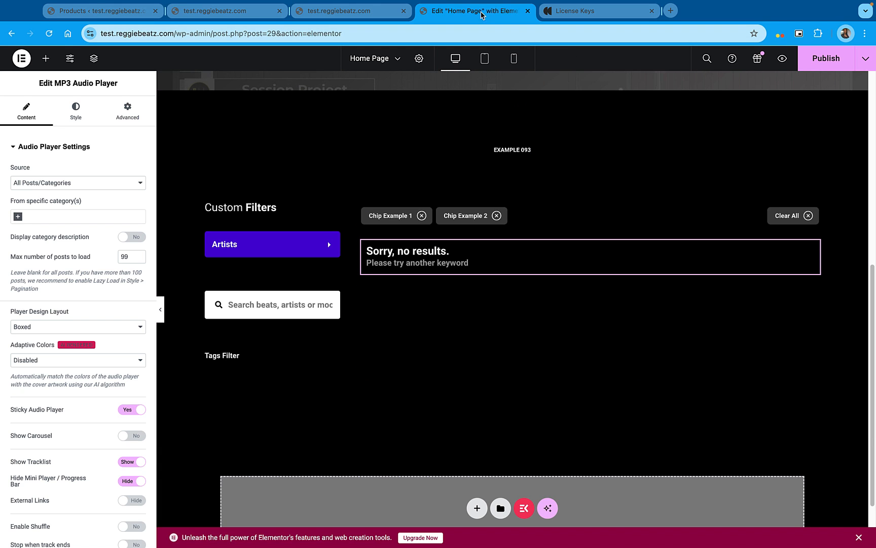
Check the MP3 Player's list of all playlists and tracks in the WordPress admin
{"action": "left_click", "coordinate": [94, 6]}
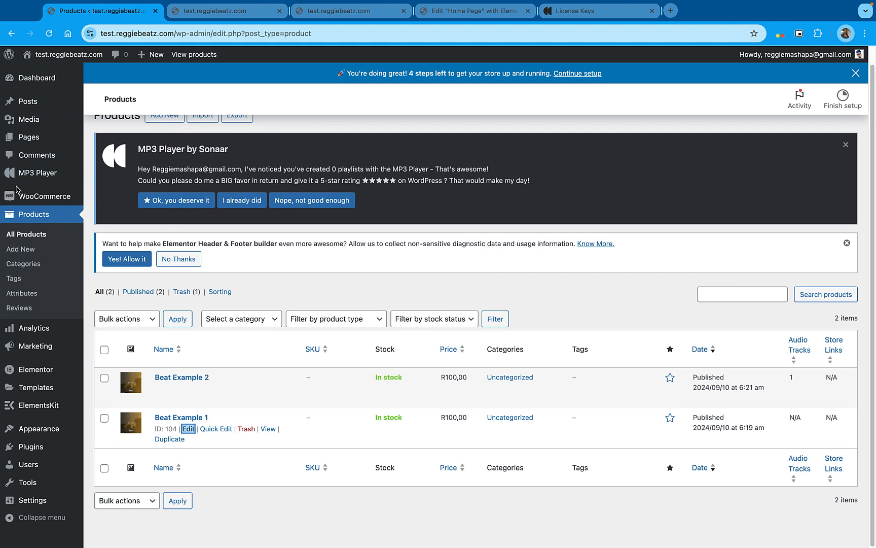
{"action": "mouse_move", "coordinate": [26, 175]}
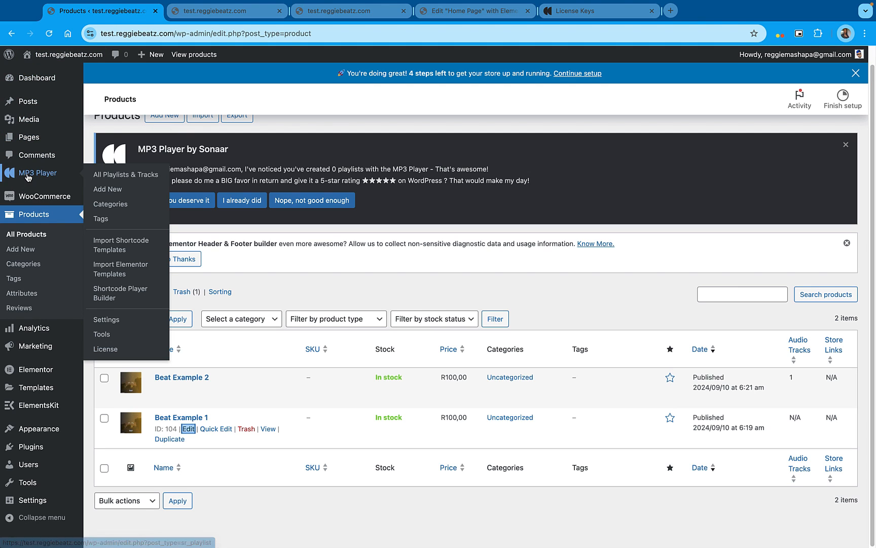
{"action": "left_click", "coordinate": [122, 175]}
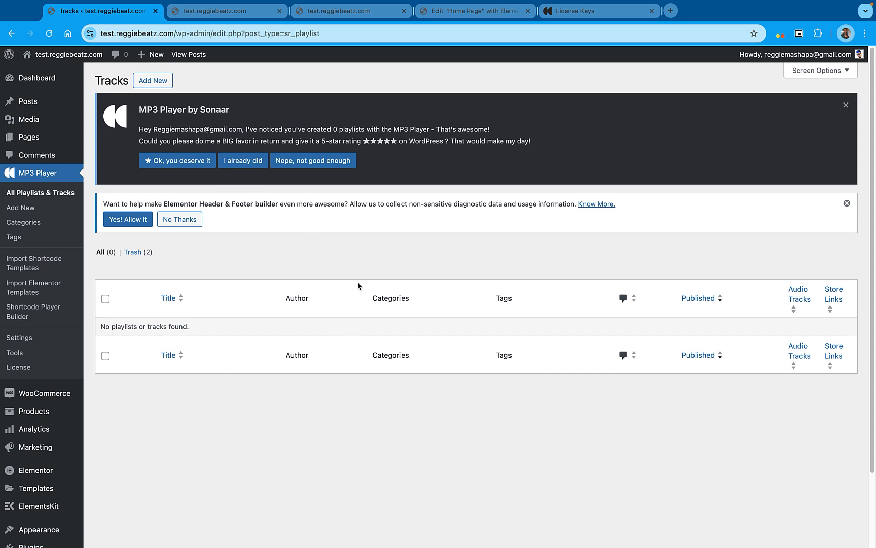
Go to the WooCommerce products list and open Beat Example 1 and Beat Example 2 for editing in separate browser tabs
{"action": "mouse_move", "coordinate": [38, 412]}
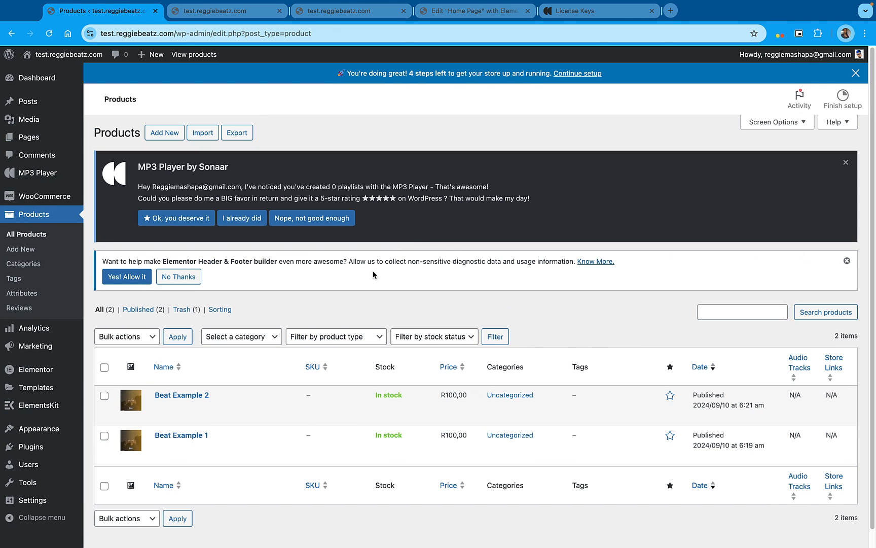
{"action": "scroll", "coordinate": [428, 233], "scroll_direction": "down", "scroll_amount": 1}
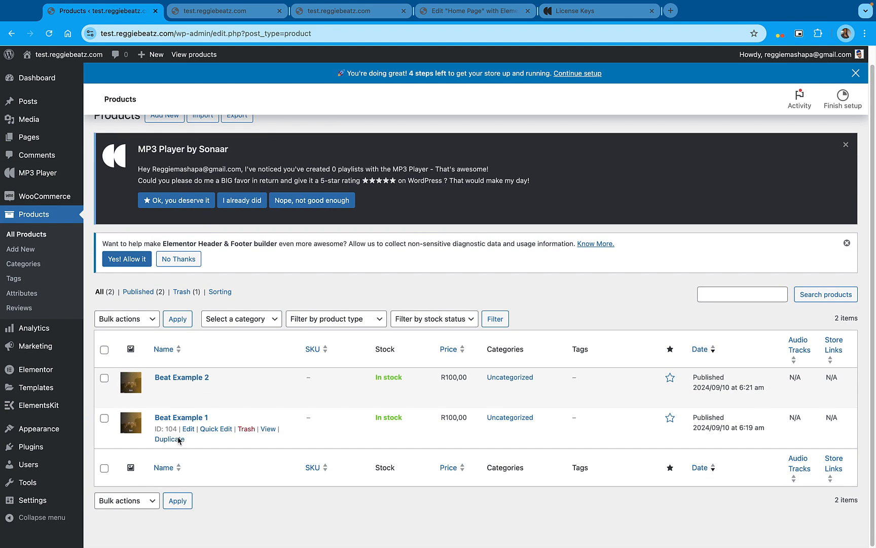
{"action": "mouse_move", "coordinate": [182, 430]}
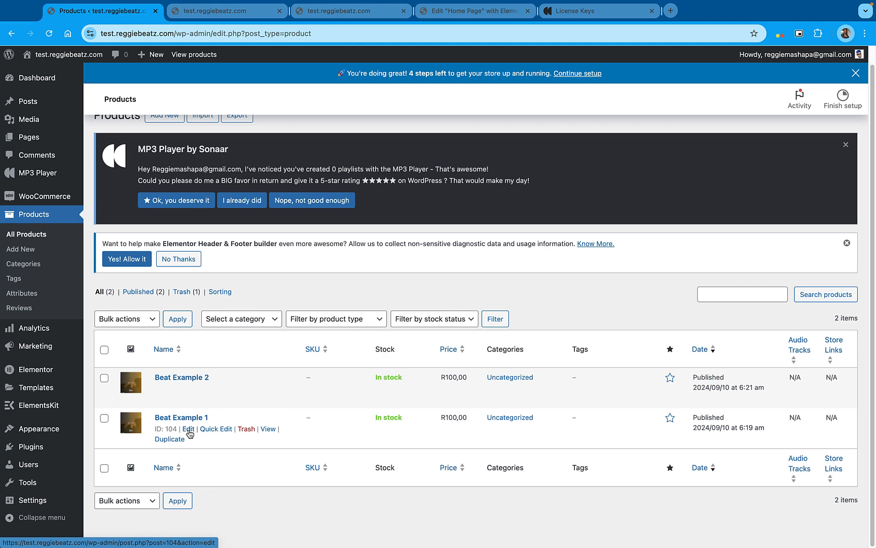
{"action": "right_click", "coordinate": [189, 430]}
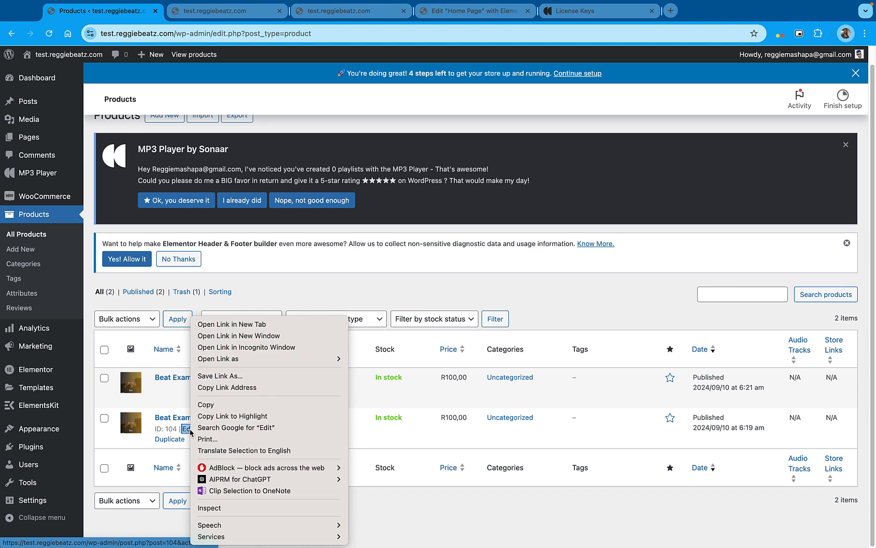
{"action": "left_click", "coordinate": [245, 324]}
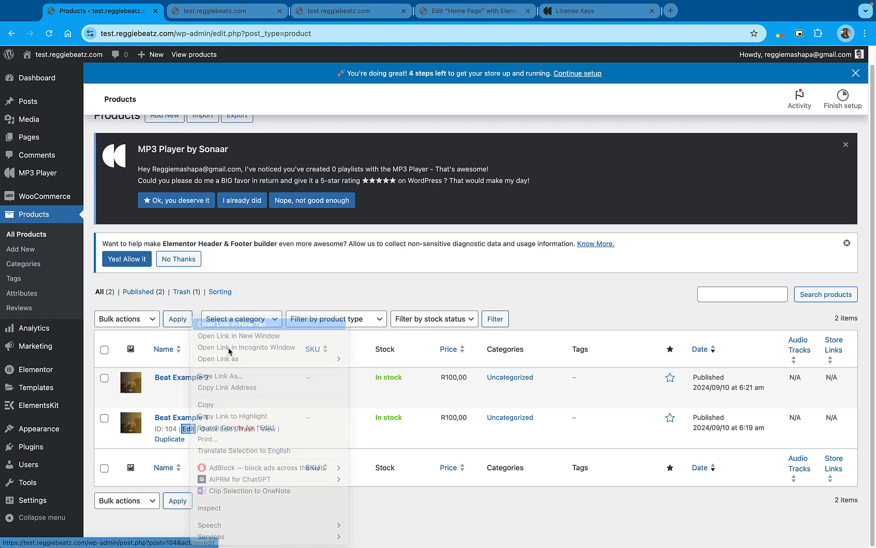
{"action": "right_click", "coordinate": [188, 388]}
{"action": "left_click", "coordinate": [238, 324]}
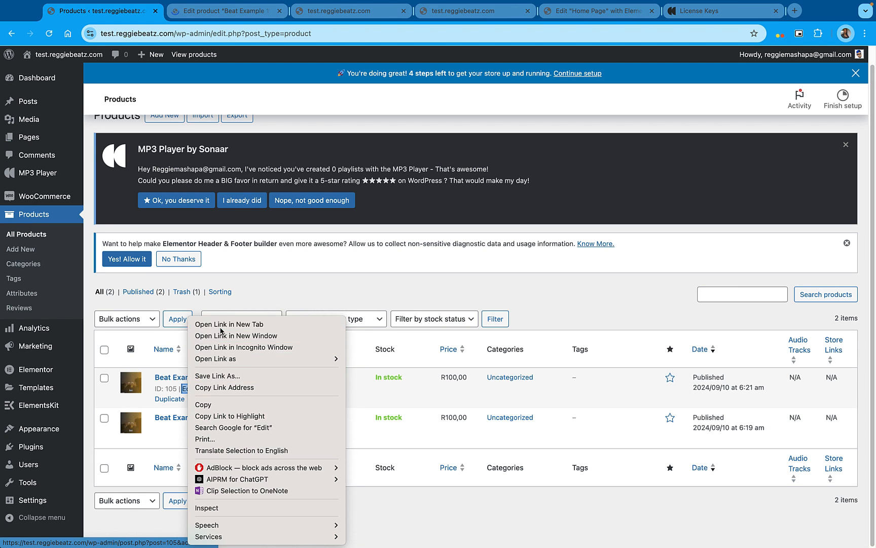
Assign Doechii-x-JT-Type-Beat-2024.mp3 as the Track 1 MP3 file of Beat Example 1 and update the product
{"action": "left_click", "coordinate": [222, 15]}
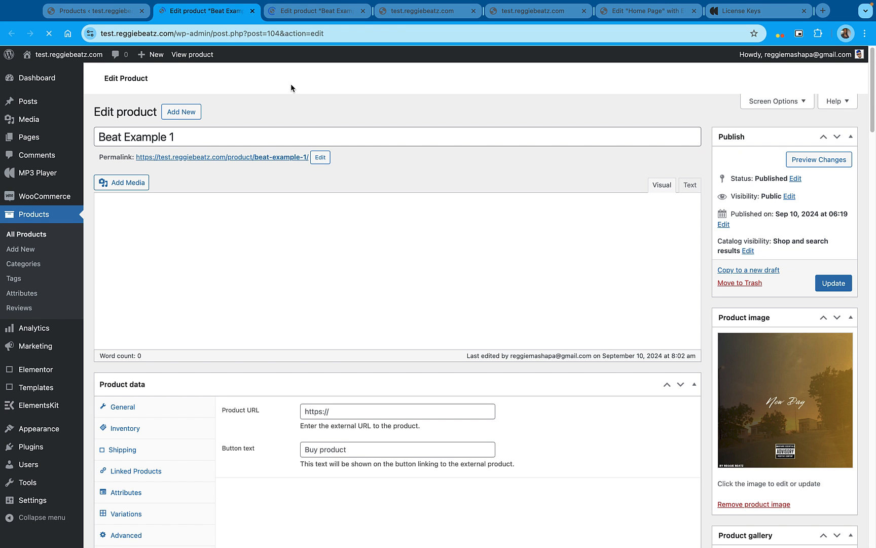
{"action": "scroll", "coordinate": [392, 222], "scroll_direction": "down", "scroll_amount": 10}
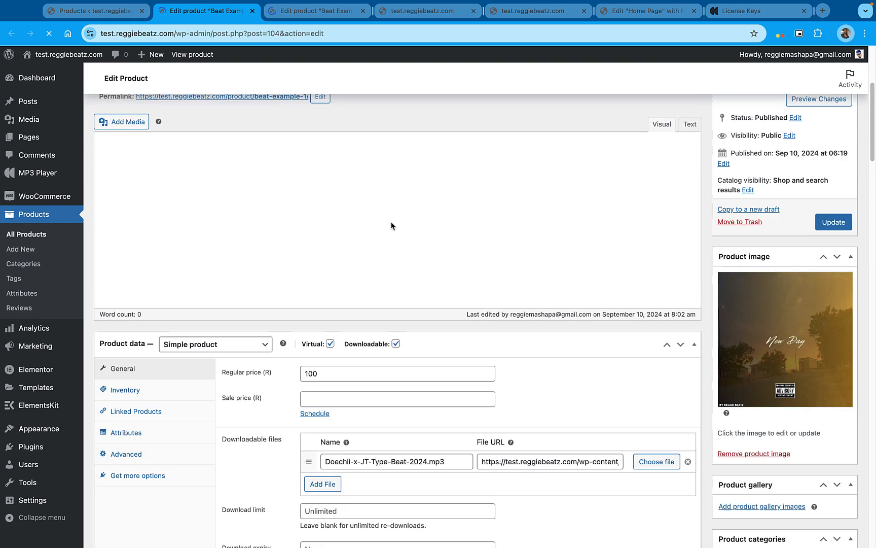
{"action": "scroll", "coordinate": [391, 222], "scroll_direction": "down", "scroll_amount": 10}
{"action": "scroll", "coordinate": [391, 221], "scroll_direction": "down", "scroll_amount": 8}
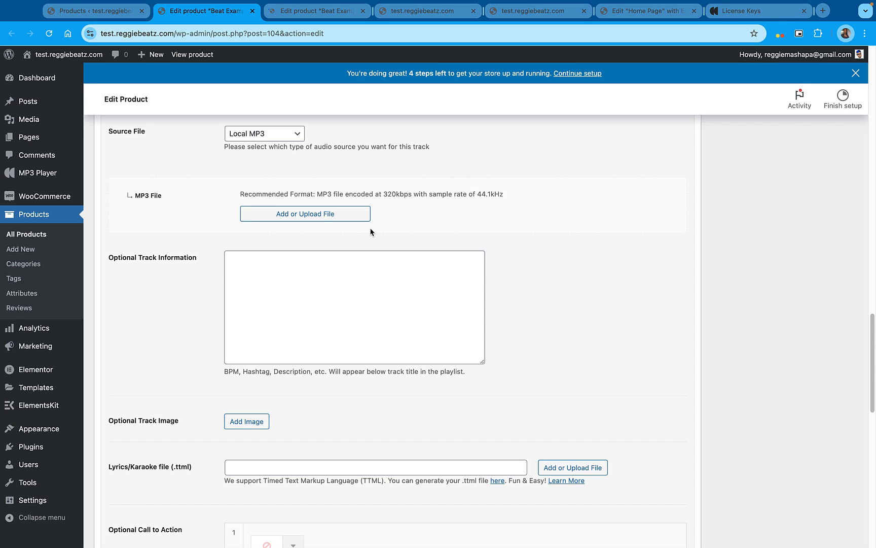
{"action": "left_click", "coordinate": [327, 214]}
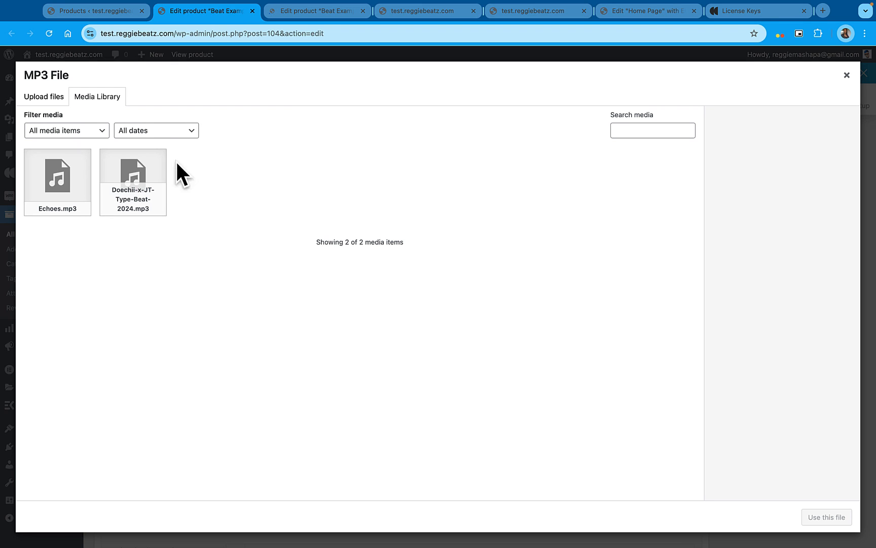
{"action": "left_click", "coordinate": [136, 170]}
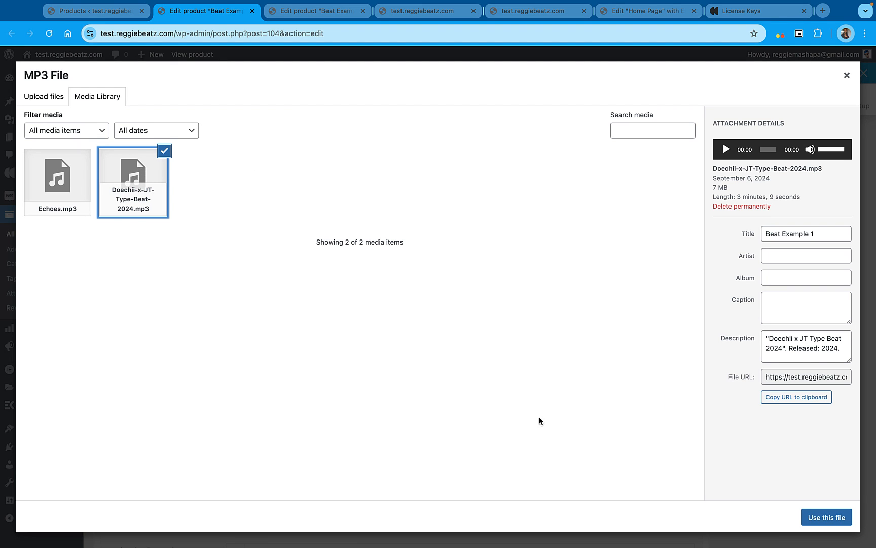
{"action": "left_click", "coordinate": [842, 518]}
{"action": "scroll", "coordinate": [835, 229], "scroll_direction": "up", "scroll_amount": 10}
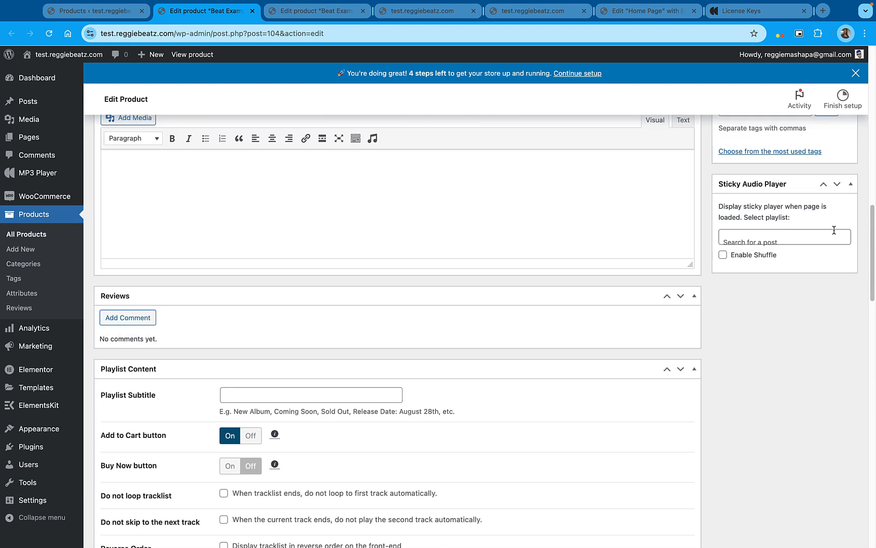
{"action": "scroll", "coordinate": [834, 230], "scroll_direction": "up", "scroll_amount": 10}
{"action": "left_click", "coordinate": [835, 238]}
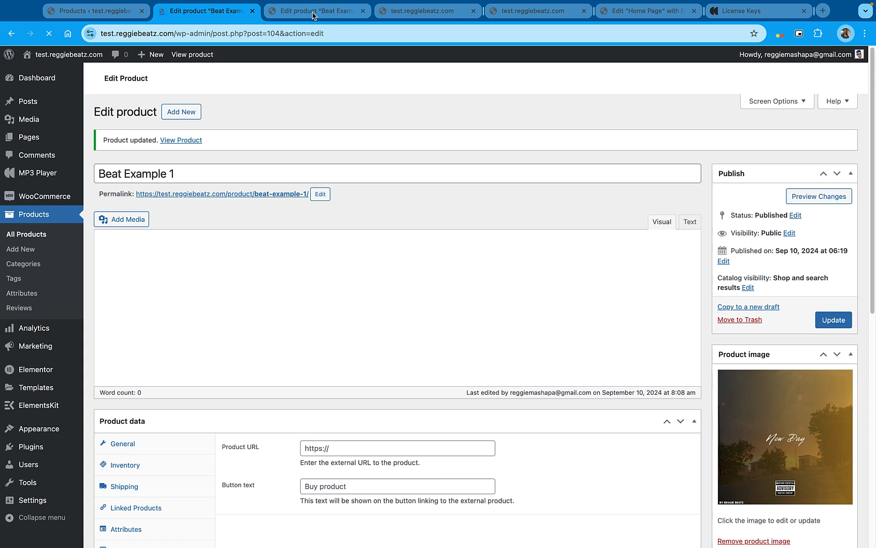
Assign Echoes.mp3 as the Track 1 MP3 file of Beat Example 2 and update the product
{"action": "left_click", "coordinate": [314, 11]}
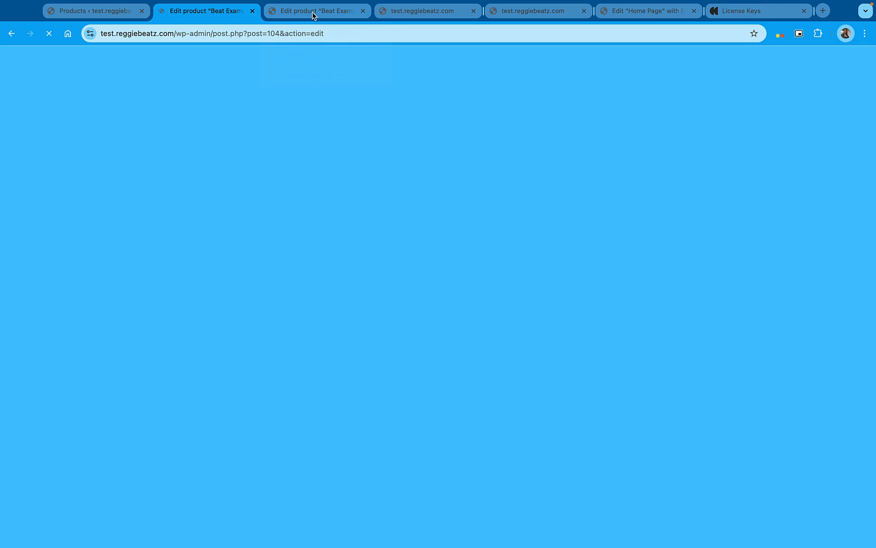
{"action": "scroll", "coordinate": [324, 254], "scroll_direction": "down", "scroll_amount": 20}
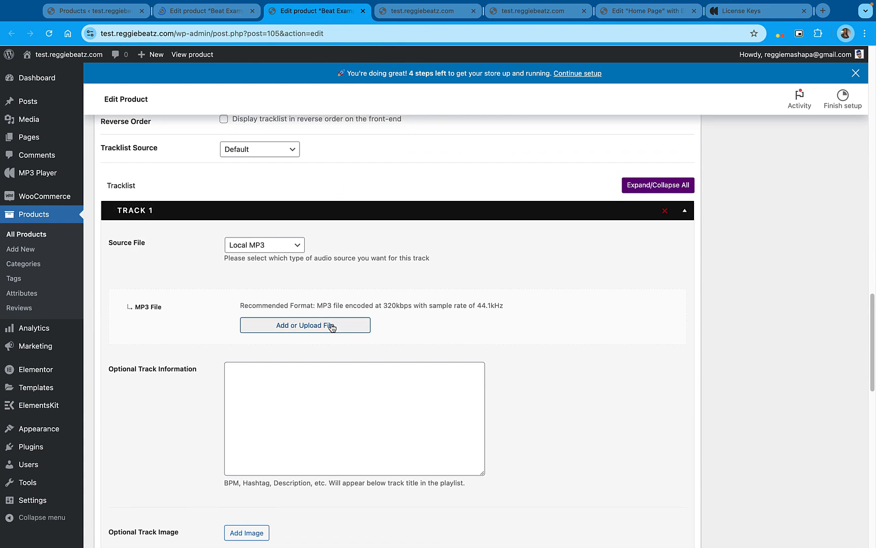
{"action": "scroll", "coordinate": [331, 327], "scroll_direction": "down", "scroll_amount": 10}
{"action": "scroll", "coordinate": [332, 328], "scroll_direction": "up", "scroll_amount": 8}
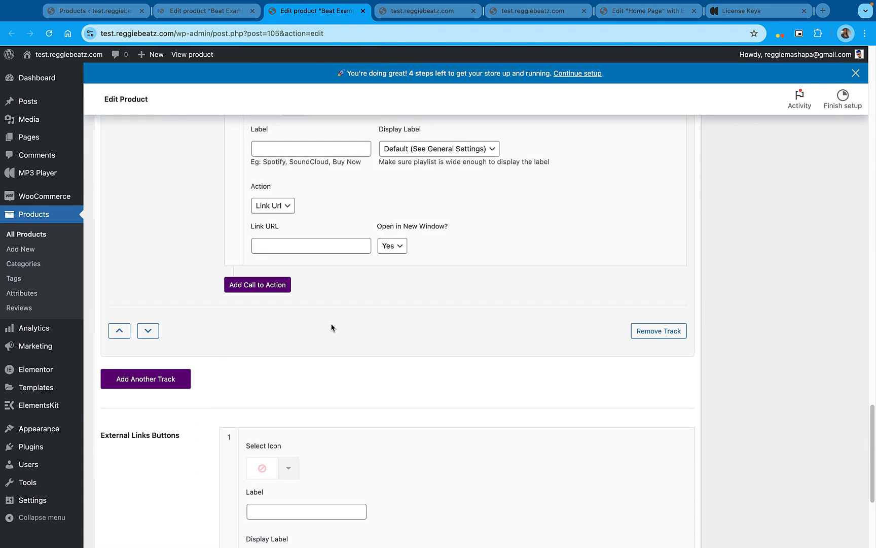
{"action": "scroll", "coordinate": [331, 327], "scroll_direction": "up", "scroll_amount": 8}
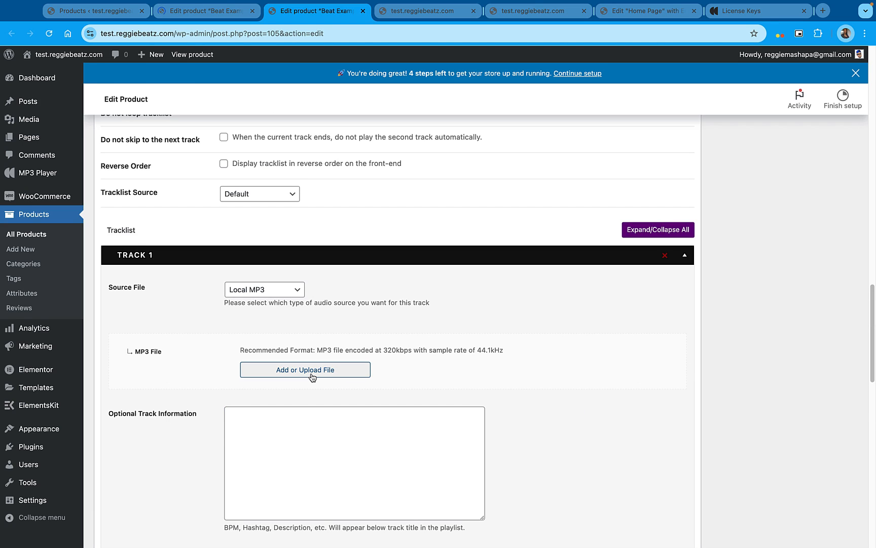
{"action": "left_click", "coordinate": [358, 368]}
{"action": "left_click", "coordinate": [79, 183]}
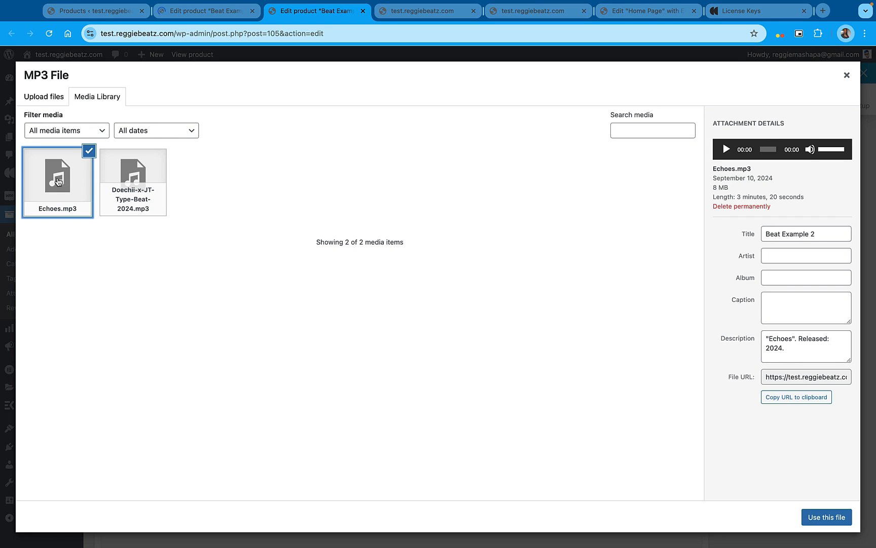
{"action": "left_click", "coordinate": [818, 522]}
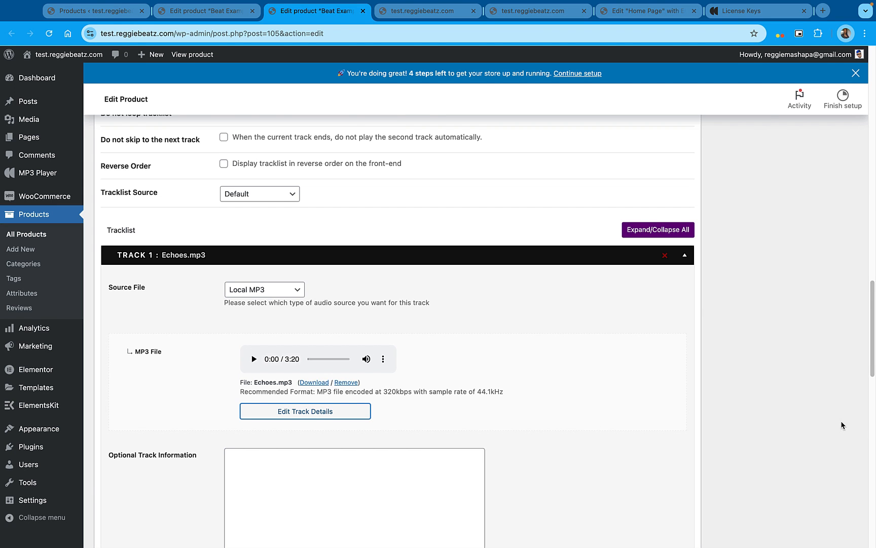
{"action": "scroll", "coordinate": [841, 420], "scroll_direction": "up", "scroll_amount": 15}
{"action": "left_click", "coordinate": [832, 454]}
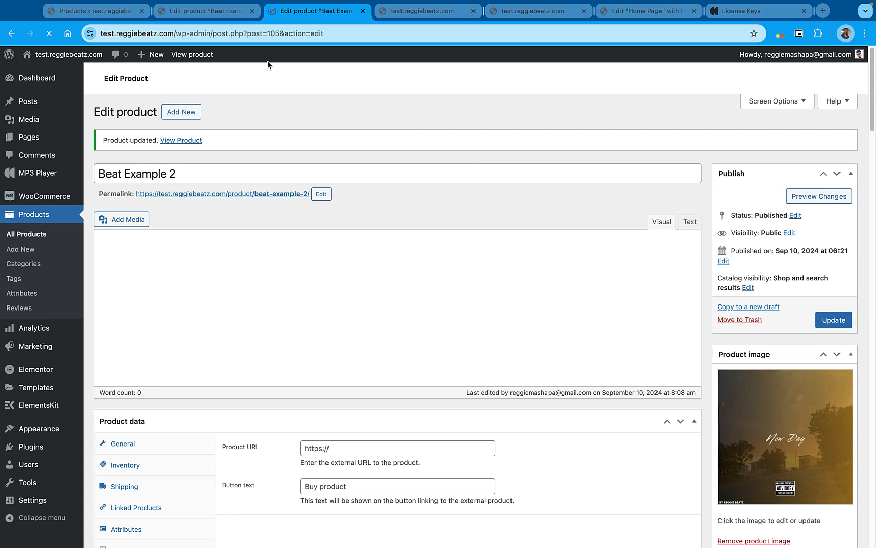
Close both product editing pages and, in the Home Page editor, set the MP3 Audio Player's source category to Uncategorized [Products]
{"action": "left_click", "coordinate": [361, 11]}
{"action": "left_click", "coordinate": [278, 12]}
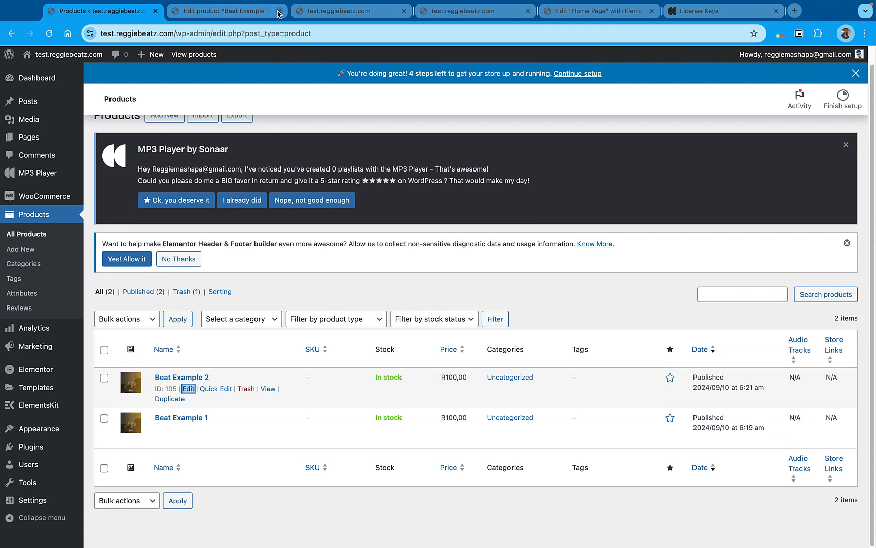
{"action": "left_click", "coordinate": [458, 18]}
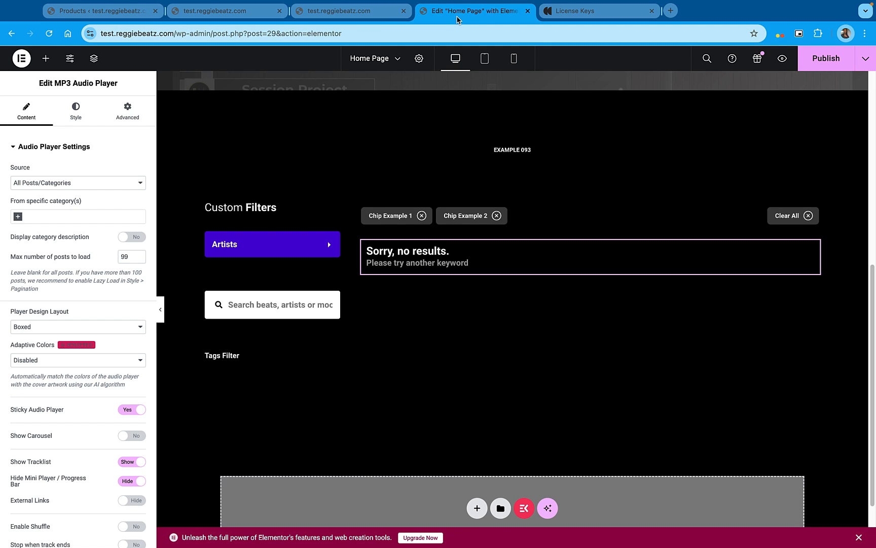
{"action": "left_click", "coordinate": [70, 213]}
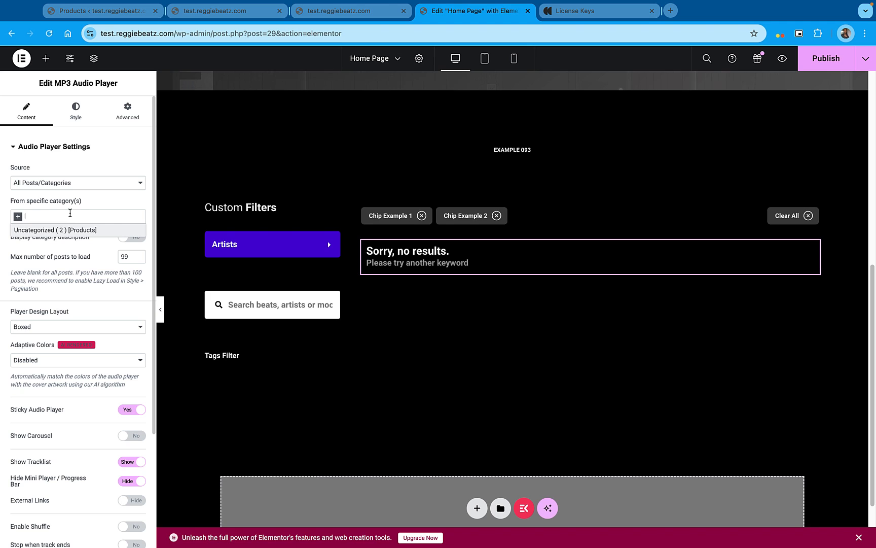
{"action": "left_click", "coordinate": [71, 230]}
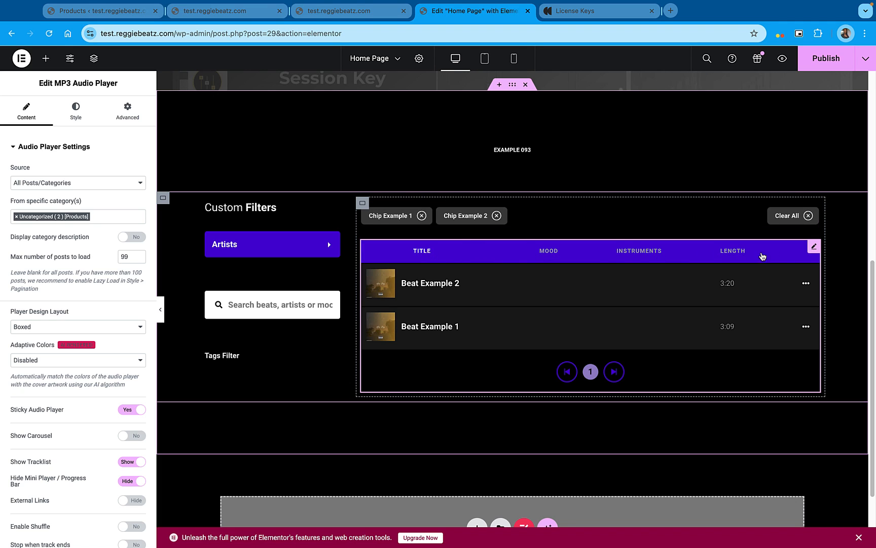
Set the MP3 Audio Player's tracklist column heading background to the global Accent color
{"action": "left_click", "coordinate": [814, 249]}
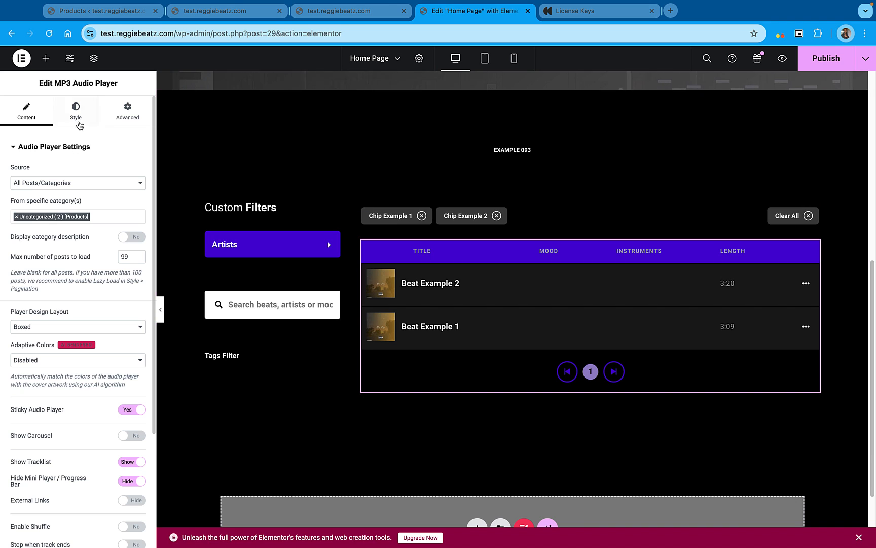
{"action": "left_click", "coordinate": [74, 421]}
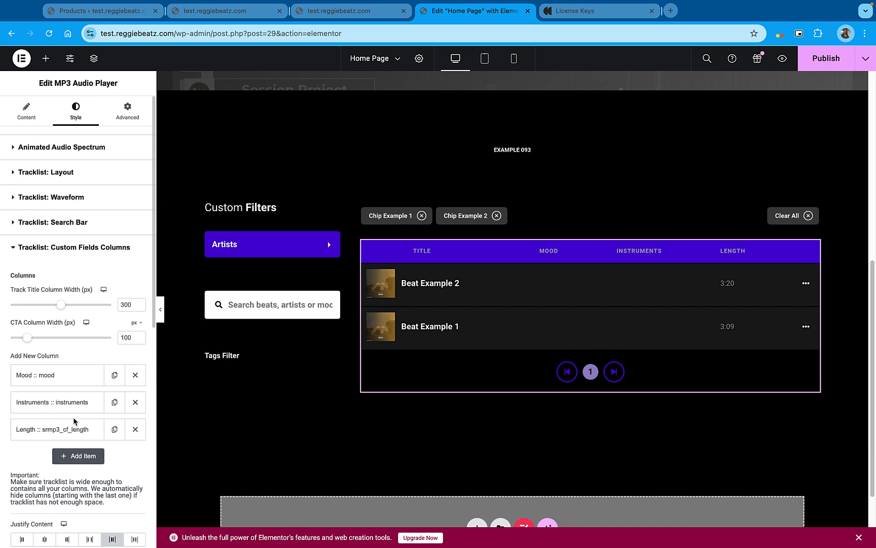
{"action": "scroll", "coordinate": [53, 415], "scroll_direction": "down", "scroll_amount": 6}
{"action": "scroll", "coordinate": [54, 415], "scroll_direction": "down", "scroll_amount": 1}
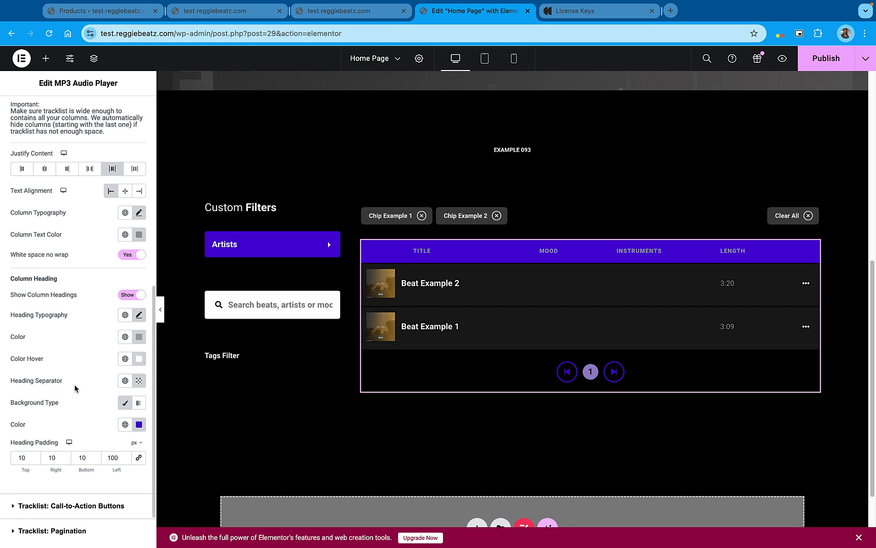
{"action": "left_click", "coordinate": [125, 426]}
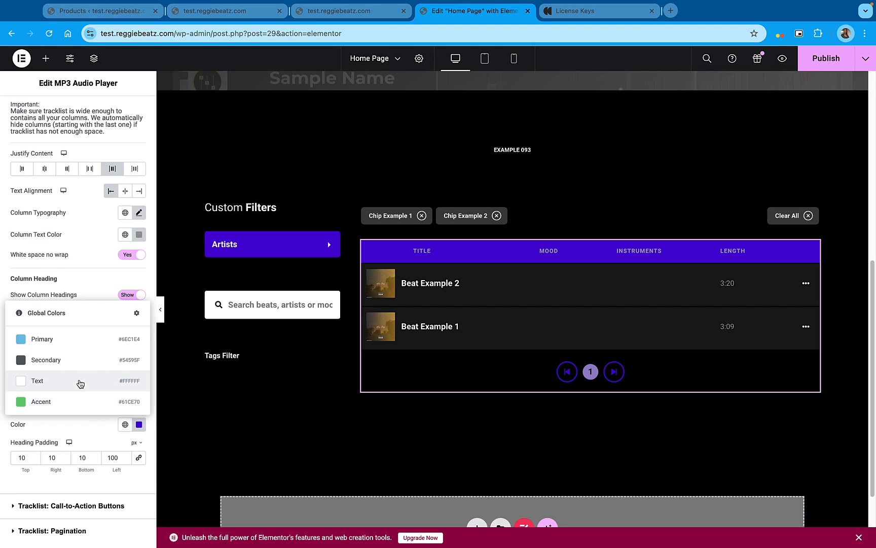
{"action": "left_click", "coordinate": [41, 402]}
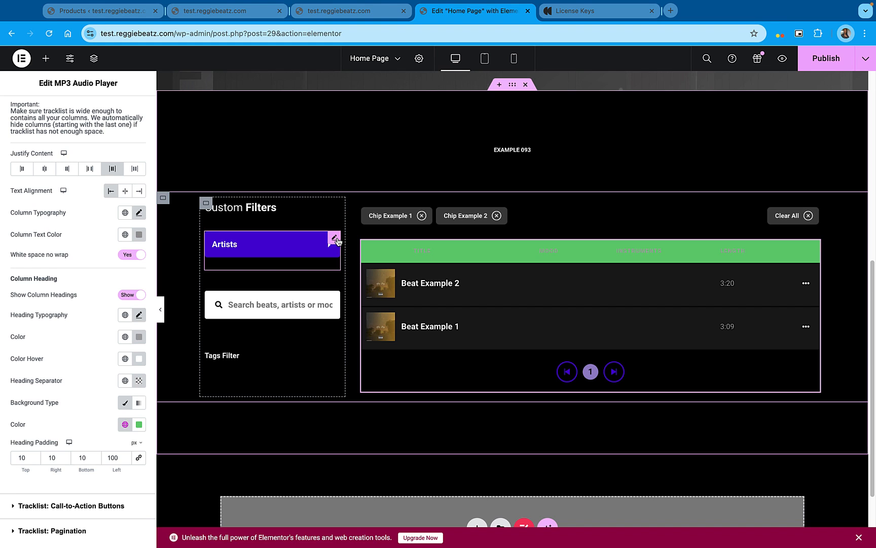
Apply the global Accent color to the Artists filter dropdown's background and border, and publish the page
{"action": "left_click", "coordinate": [338, 241]}
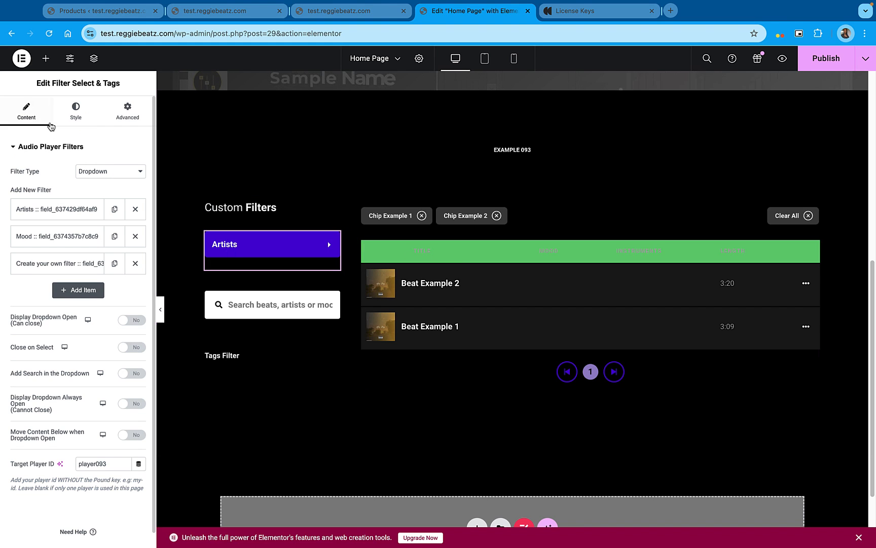
{"action": "left_click", "coordinate": [70, 118]}
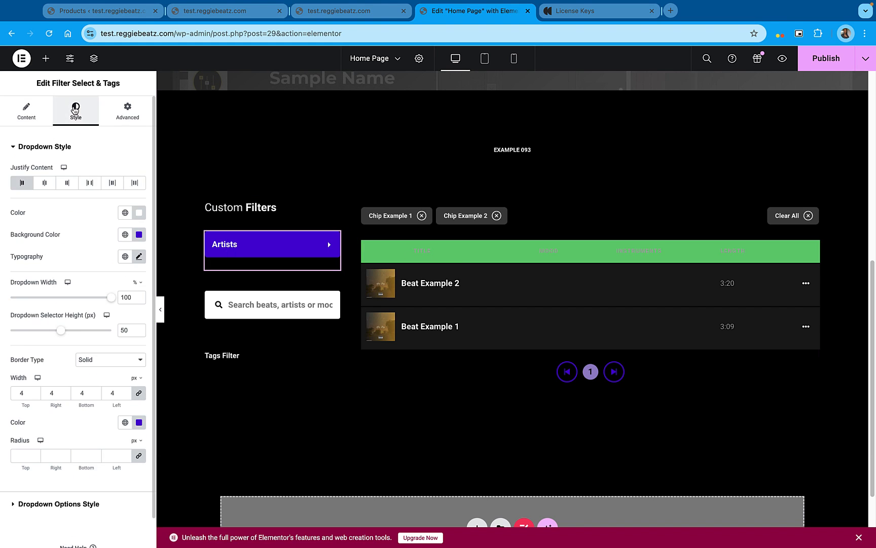
{"action": "left_click", "coordinate": [125, 235]}
{"action": "left_click", "coordinate": [53, 353]}
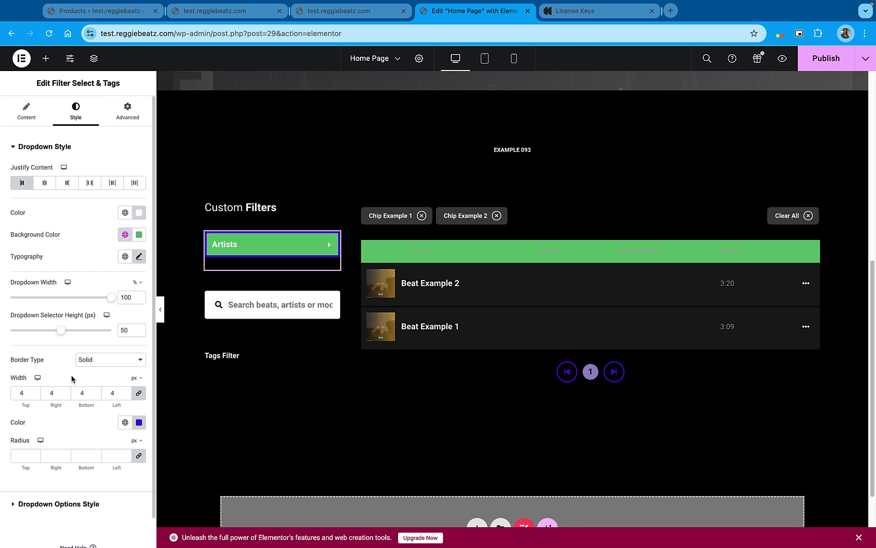
{"action": "left_click", "coordinate": [125, 422]}
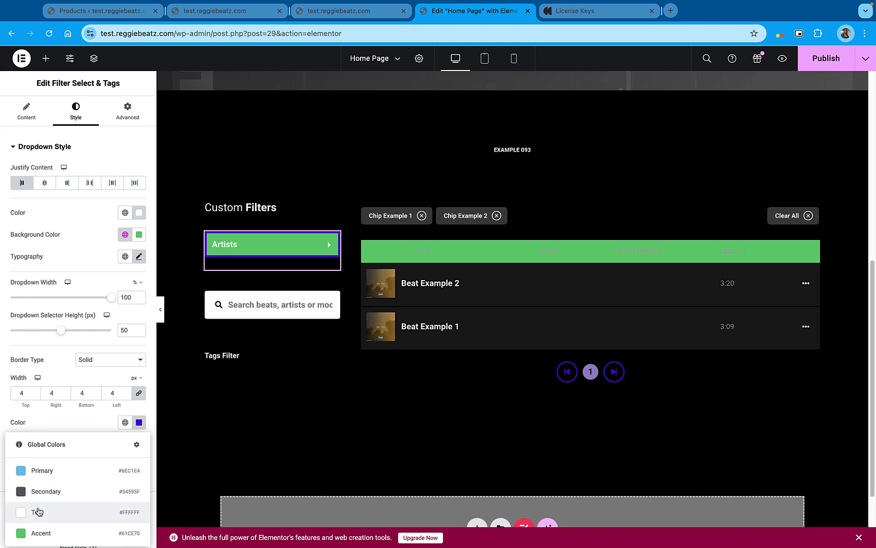
{"action": "left_click", "coordinate": [40, 532]}
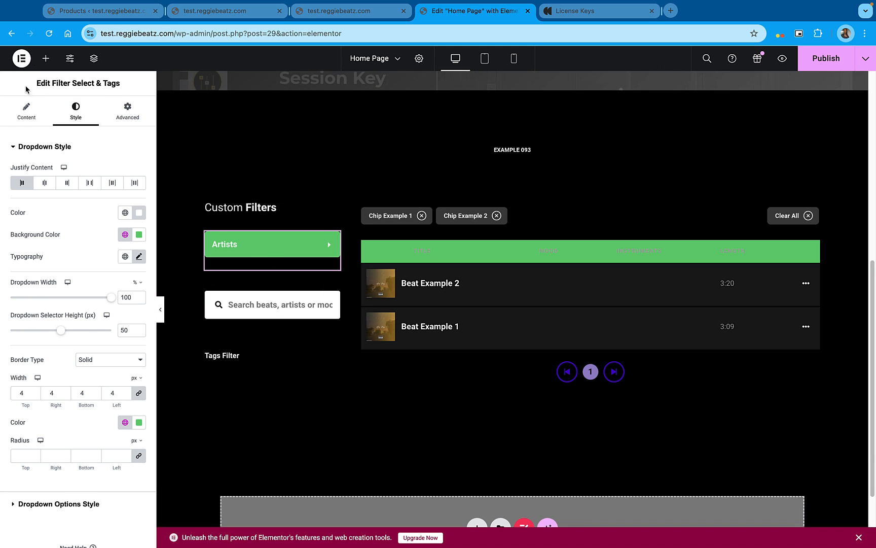
{"action": "left_click", "coordinate": [818, 62]}
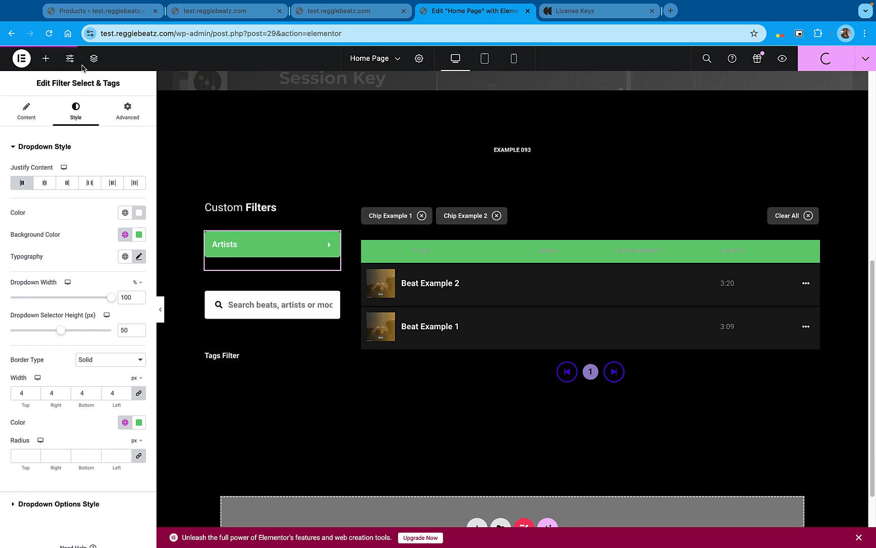
Change the site's global Accent color to #FFC70C, save the site settings and return to the page editor
{"action": "left_click", "coordinate": [71, 59]}
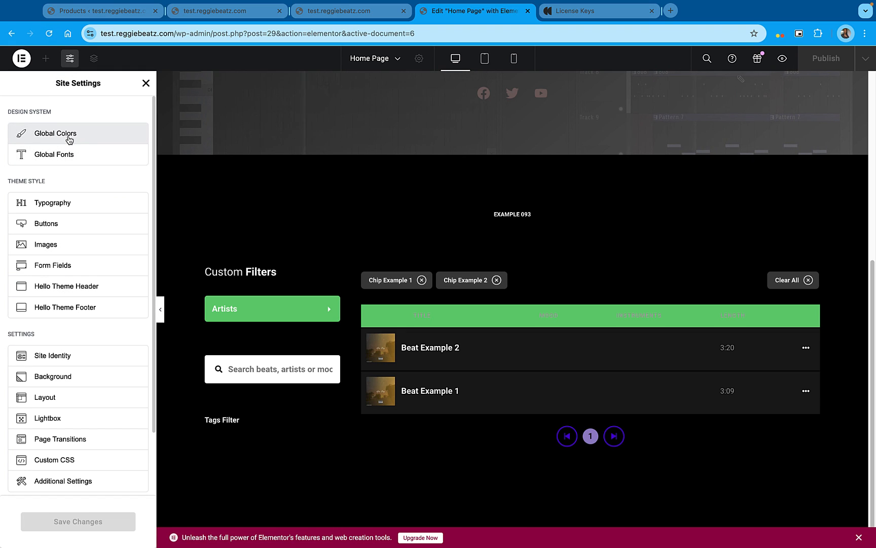
{"action": "left_click", "coordinate": [69, 137]}
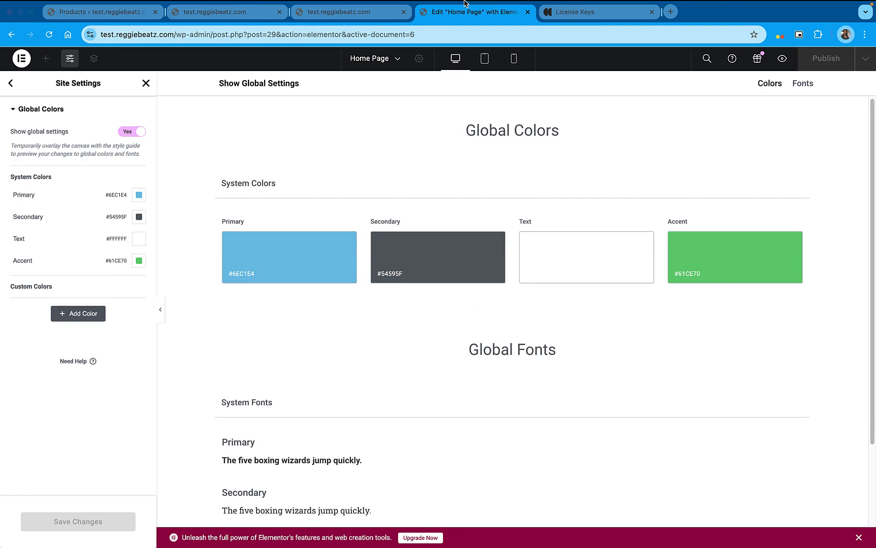
{"action": "left_click", "coordinate": [139, 261]}
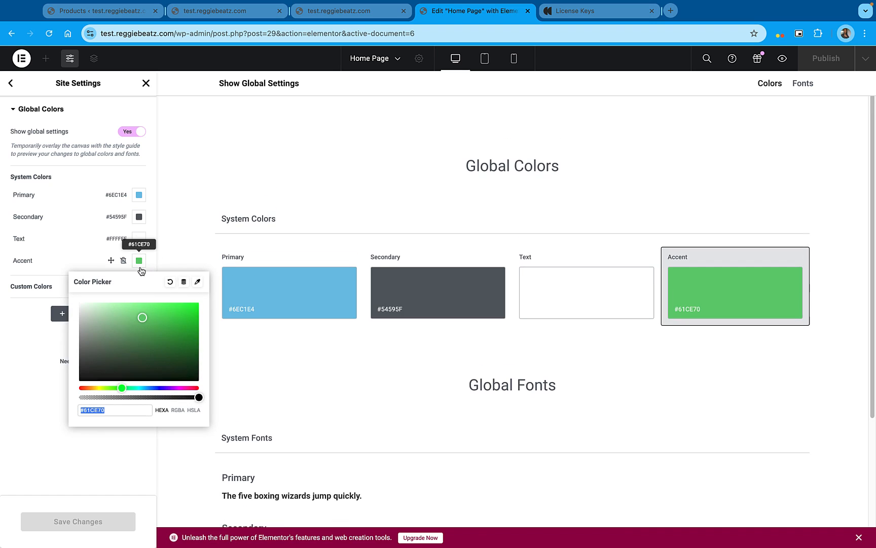
{"action": "type", "text": "#FFC70C"}
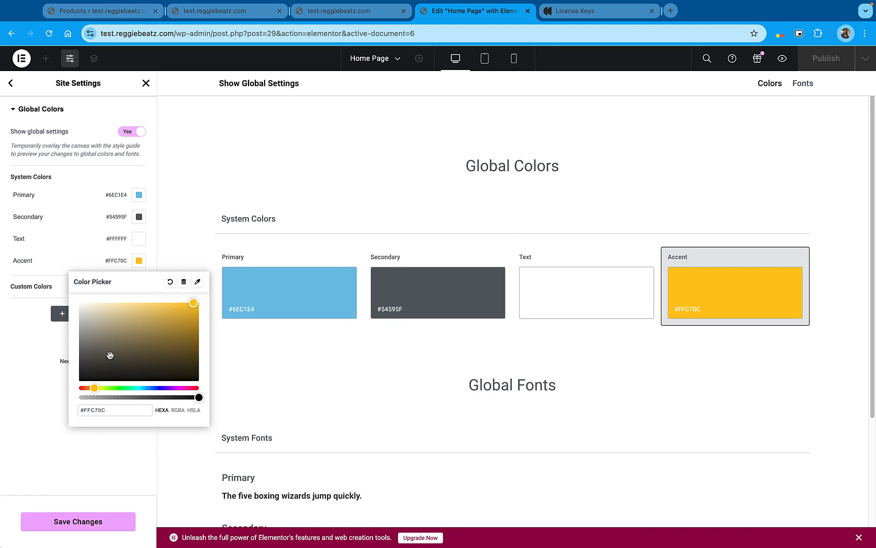
{"action": "left_click", "coordinate": [83, 527]}
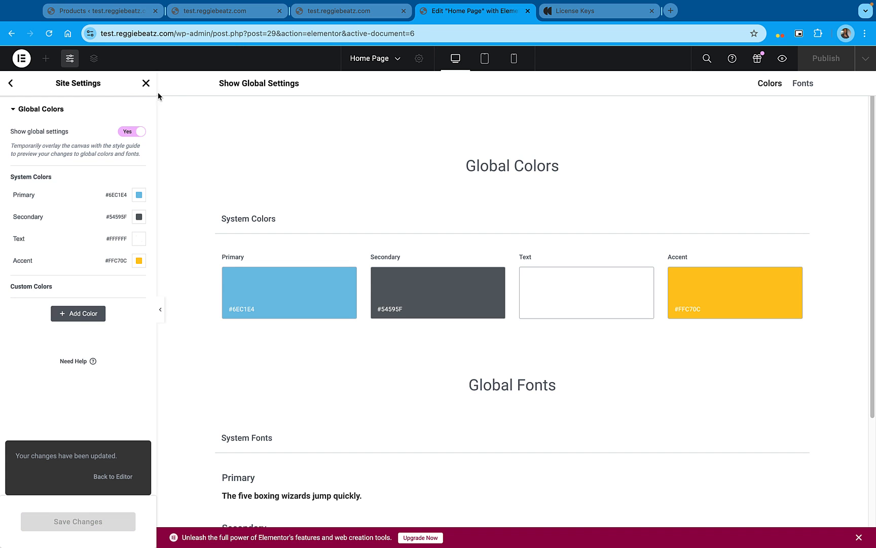
{"action": "left_click", "coordinate": [145, 84]}
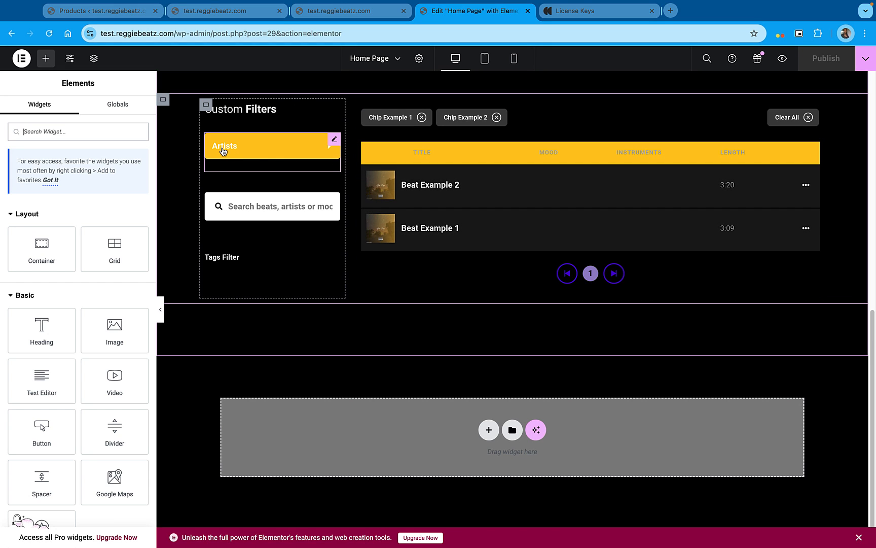
Set the Artists filter dropdown's text color to #080808 and collapse its dropdown style settings
{"action": "left_click", "coordinate": [334, 140]}
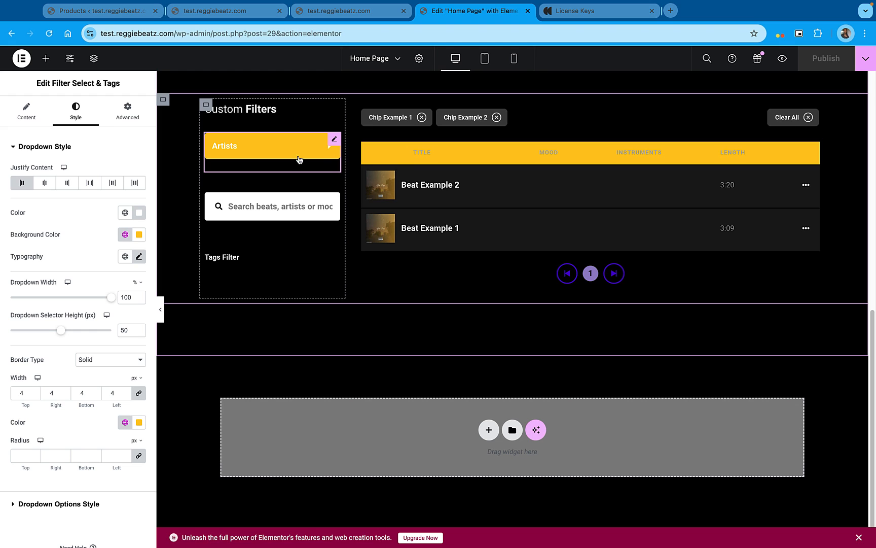
{"action": "left_click", "coordinate": [125, 217]}
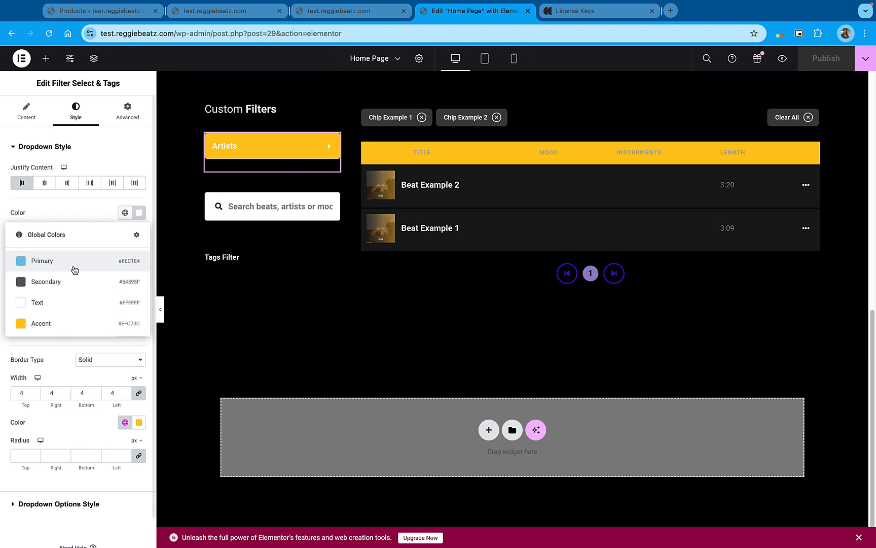
{"action": "left_click", "coordinate": [139, 213]}
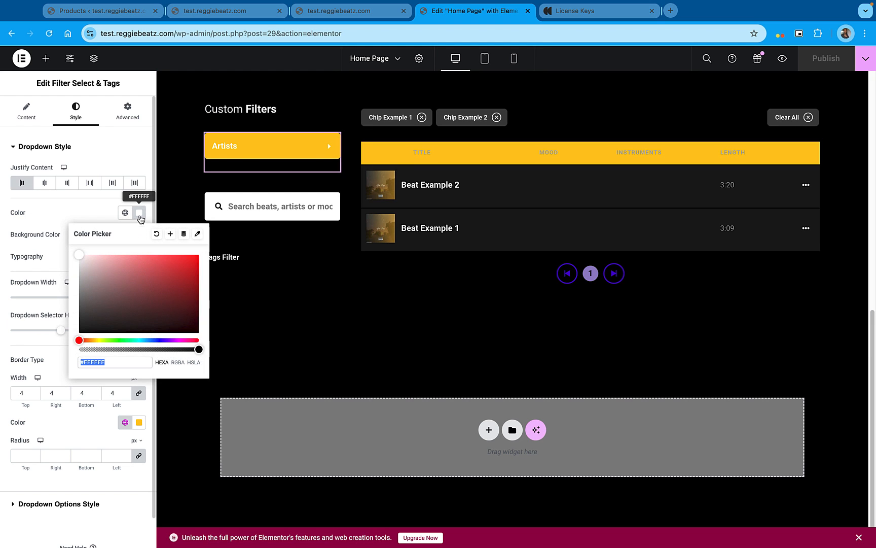
{"action": "type", "text": "#111111"}
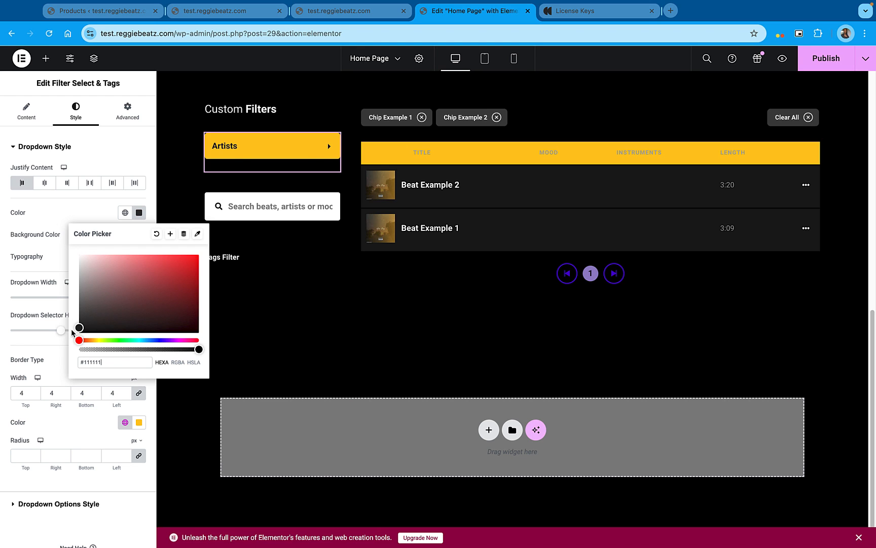
{"action": "left_click", "coordinate": [72, 330]}
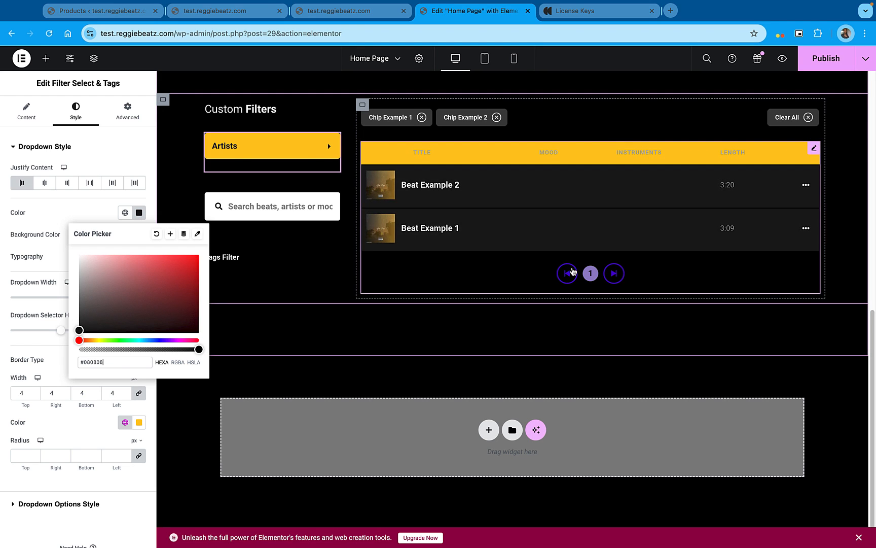
{"action": "left_click", "coordinate": [145, 149]}
{"action": "scroll", "coordinate": [517, 197], "scroll_direction": "up", "scroll_amount": 2}
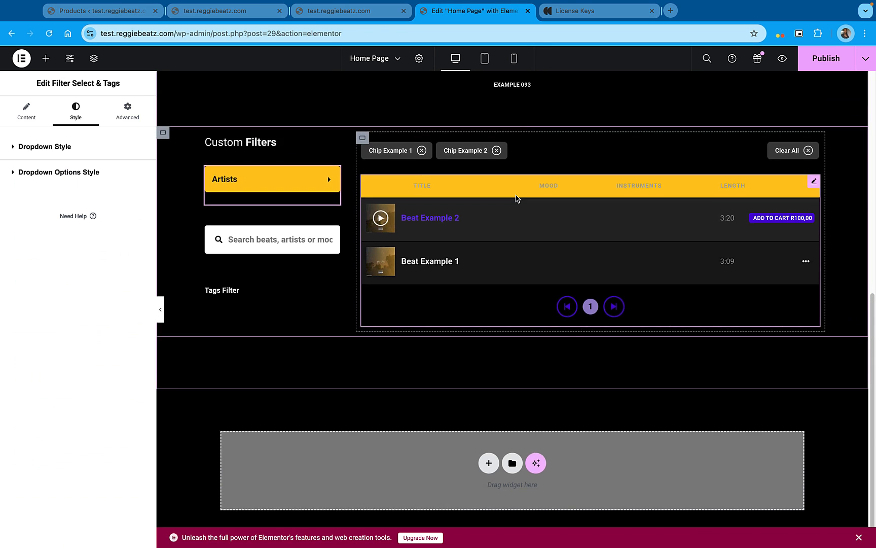
{"action": "scroll", "coordinate": [591, 272], "scroll_direction": "down", "scroll_amount": 2}
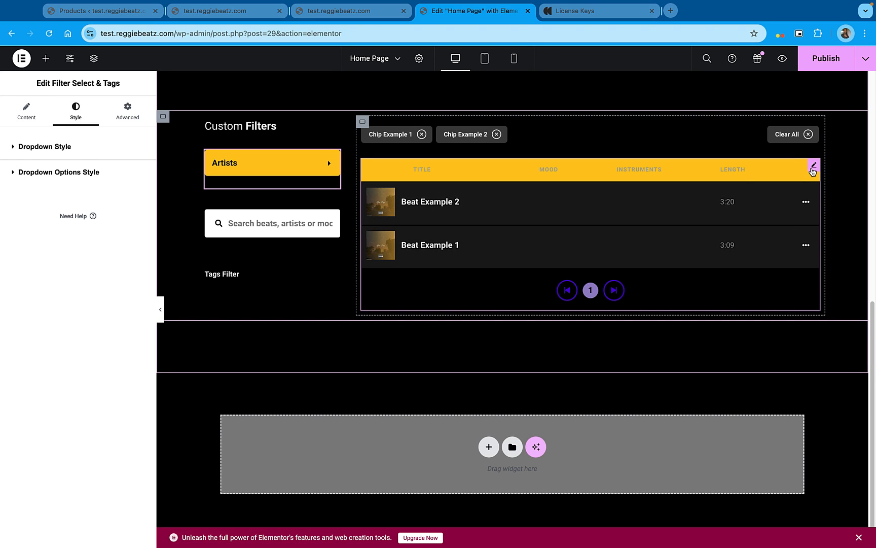
Apply the global Accent color to the normal-state background and arrows of the MP3 Audio Player's tracklist pagination
{"action": "left_click", "coordinate": [744, 176]}
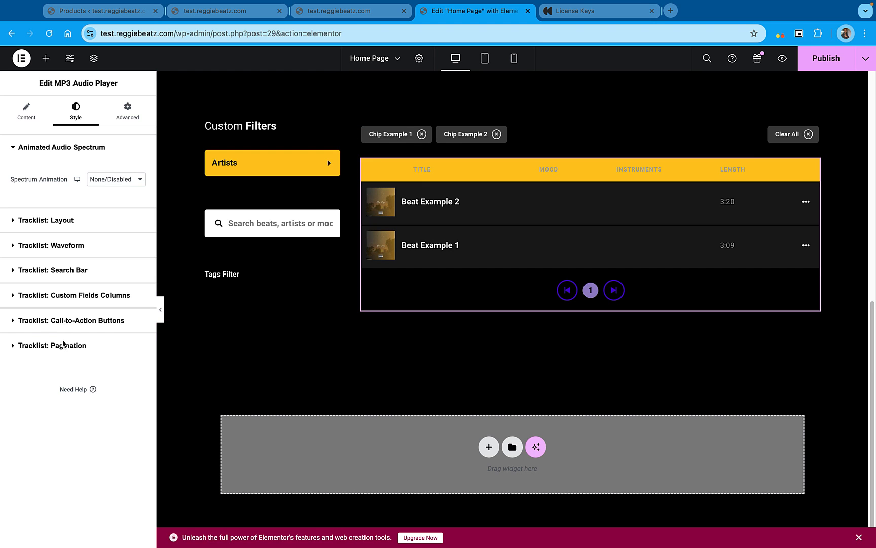
{"action": "left_click", "coordinate": [63, 345]}
{"action": "scroll", "coordinate": [63, 344], "scroll_direction": "down", "scroll_amount": 5}
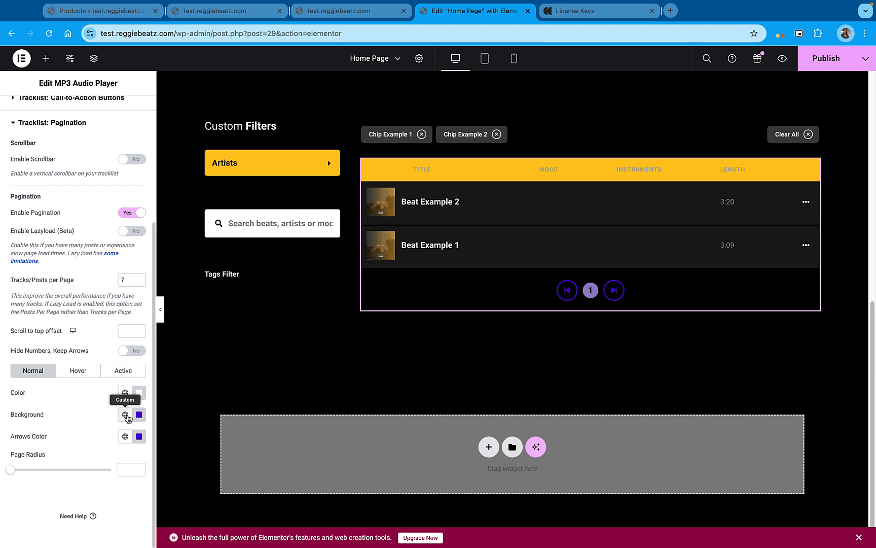
{"action": "left_click", "coordinate": [126, 416]}
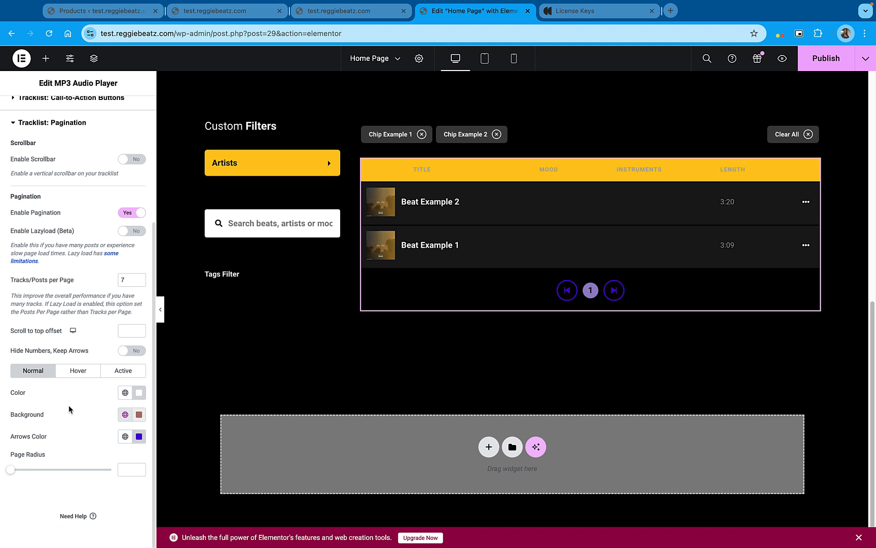
{"action": "left_click", "coordinate": [125, 436]}
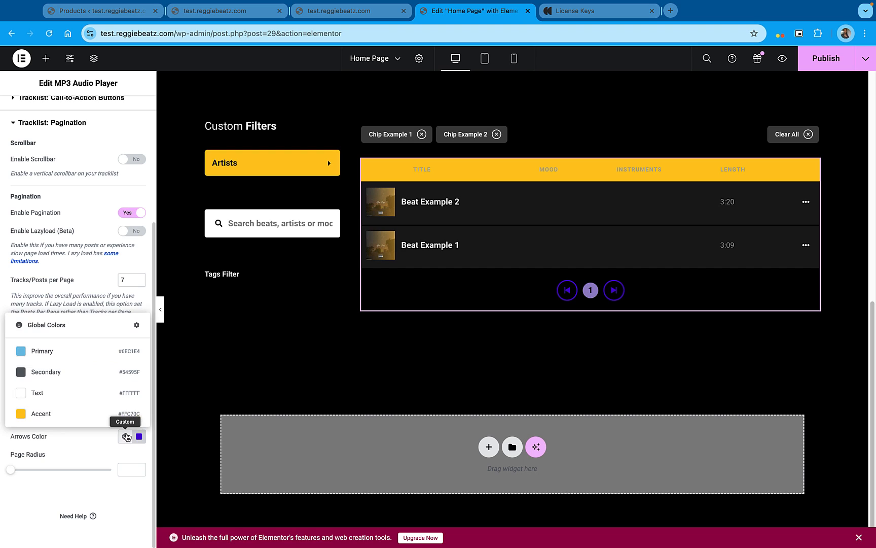
{"action": "left_click", "coordinate": [74, 417]}
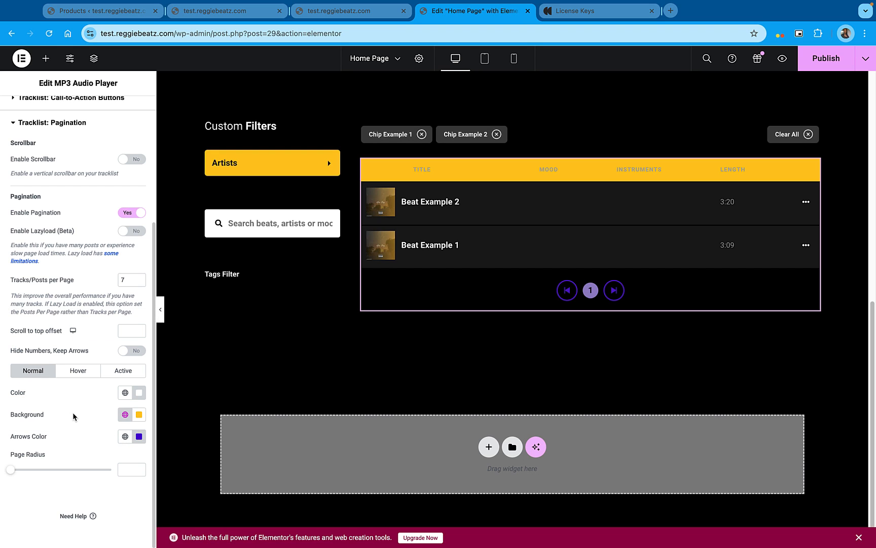
Set the tracklist pagination's hover-state background and arrows color to the global Accent color
{"action": "left_click", "coordinate": [85, 377]}
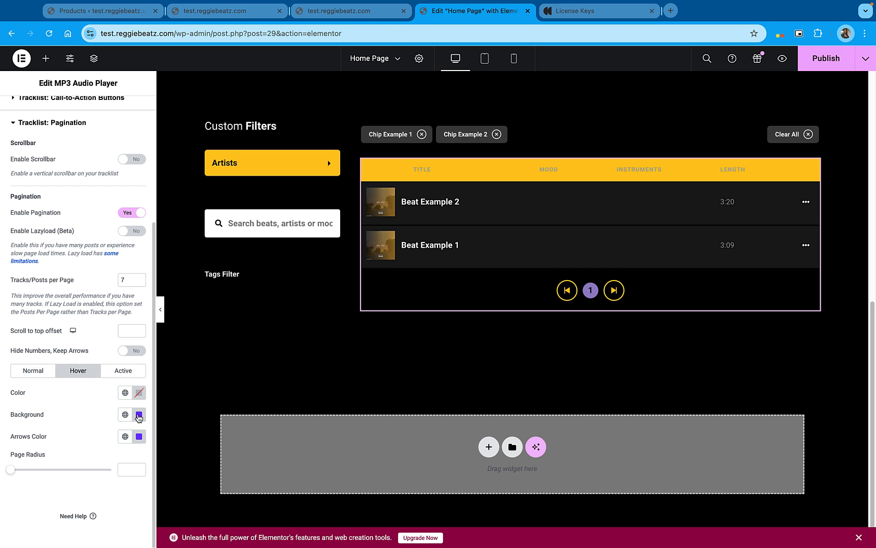
{"action": "left_click", "coordinate": [125, 415]}
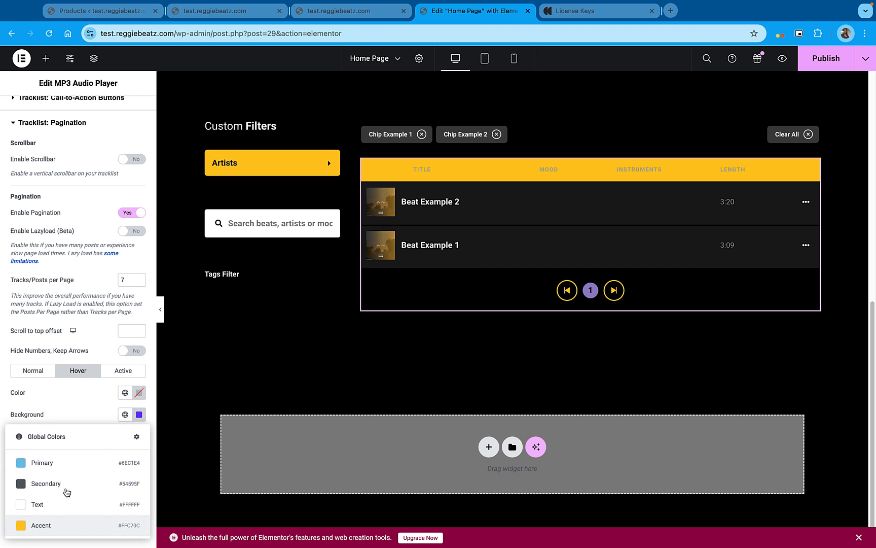
{"action": "left_click", "coordinate": [52, 524]}
{"action": "left_click", "coordinate": [126, 437]}
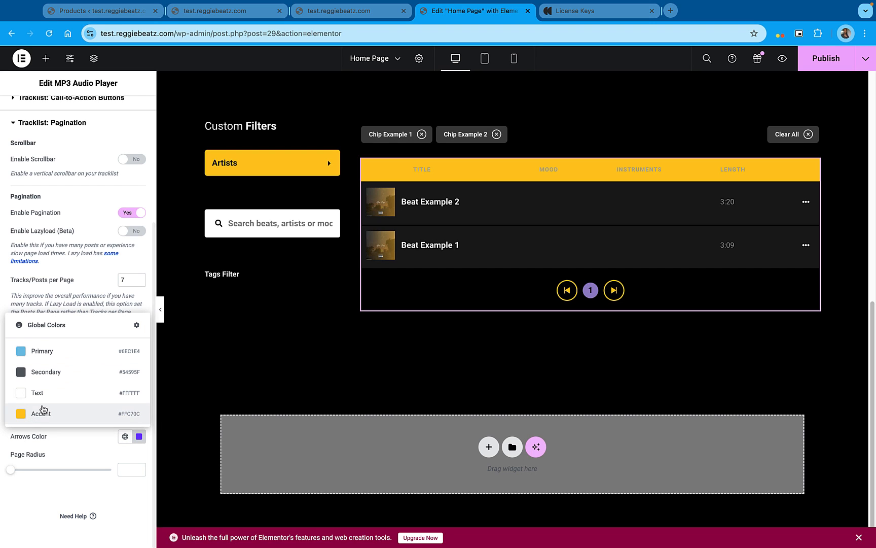
{"action": "left_click", "coordinate": [112, 384]}
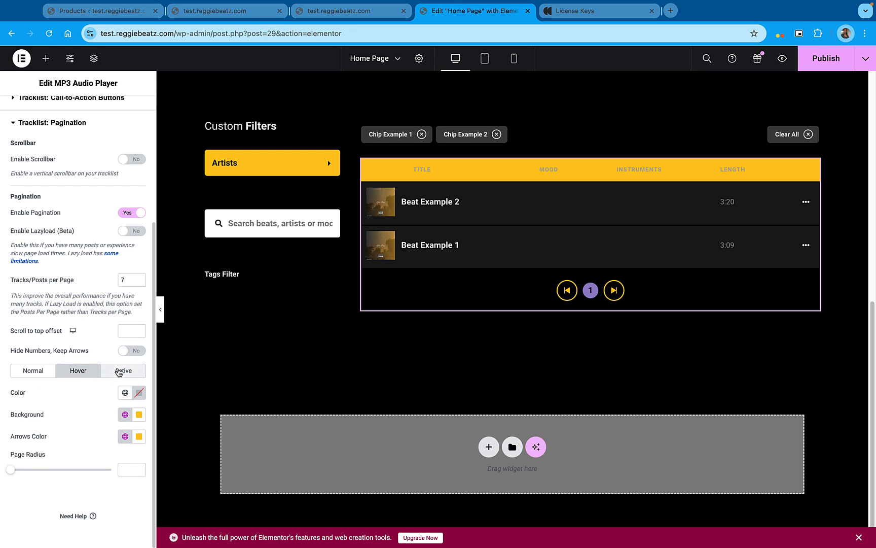
Set the tracklist pagination's active-state background to the global Accent color and publish the page
{"action": "left_click", "coordinate": [119, 372]}
{"action": "left_click", "coordinate": [125, 435]}
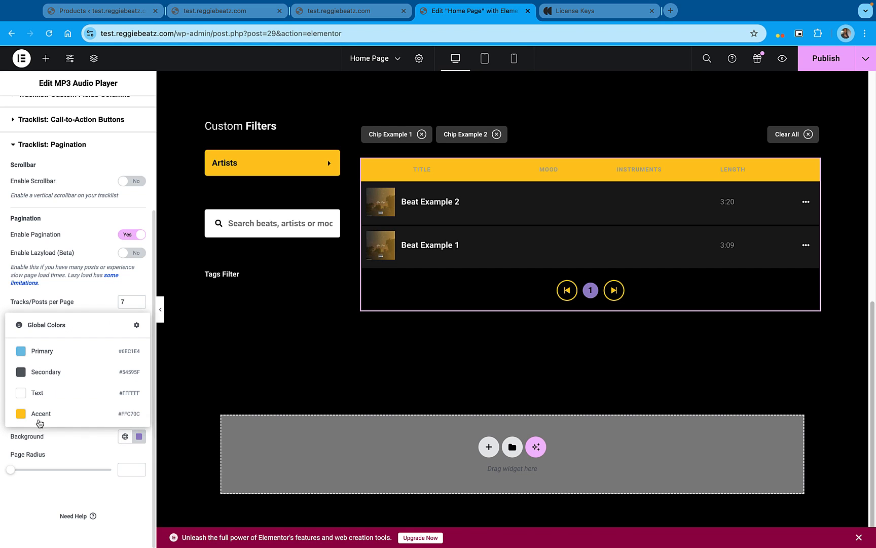
{"action": "left_click", "coordinate": [131, 415]}
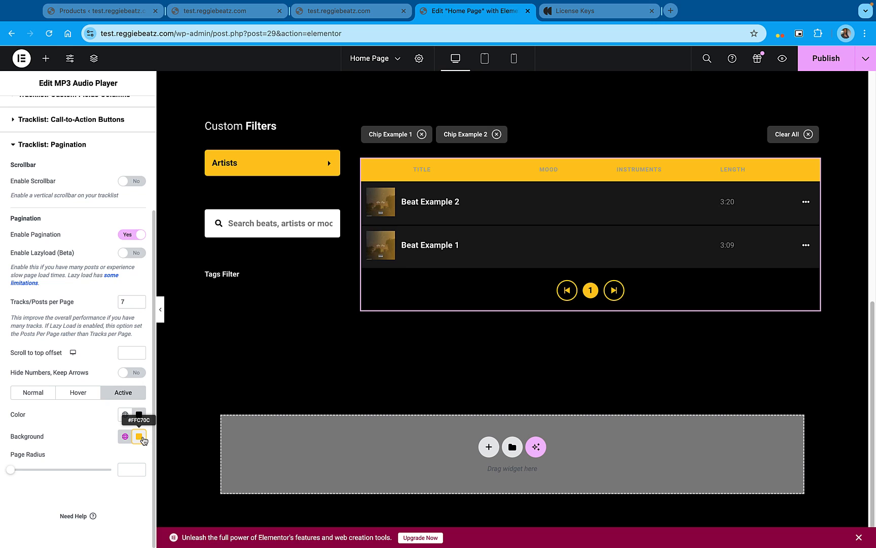
{"action": "left_click", "coordinate": [143, 439]}
{"action": "left_click", "coordinate": [723, 253]}
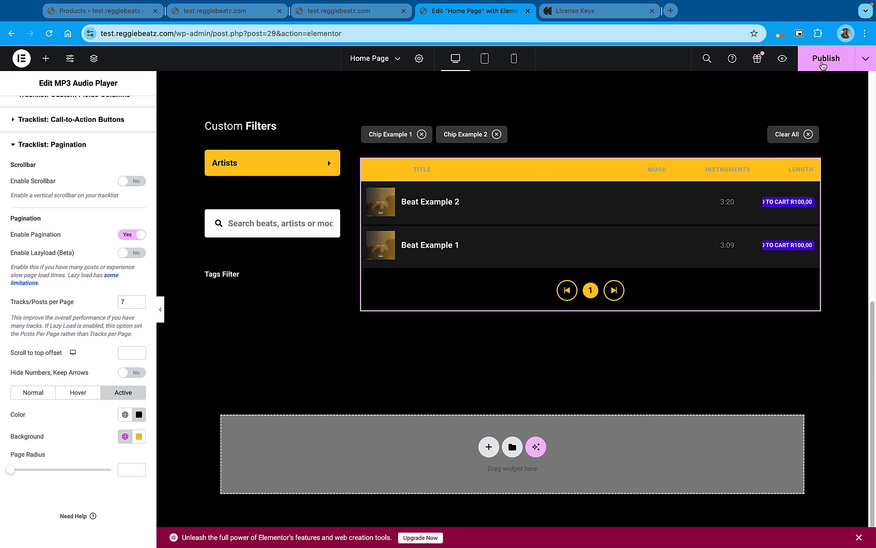
{"action": "left_click", "coordinate": [823, 65]}
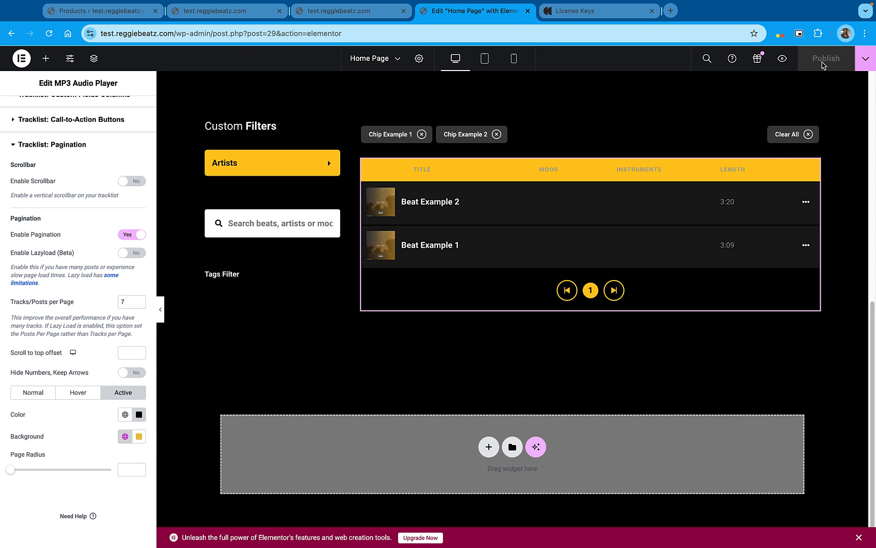
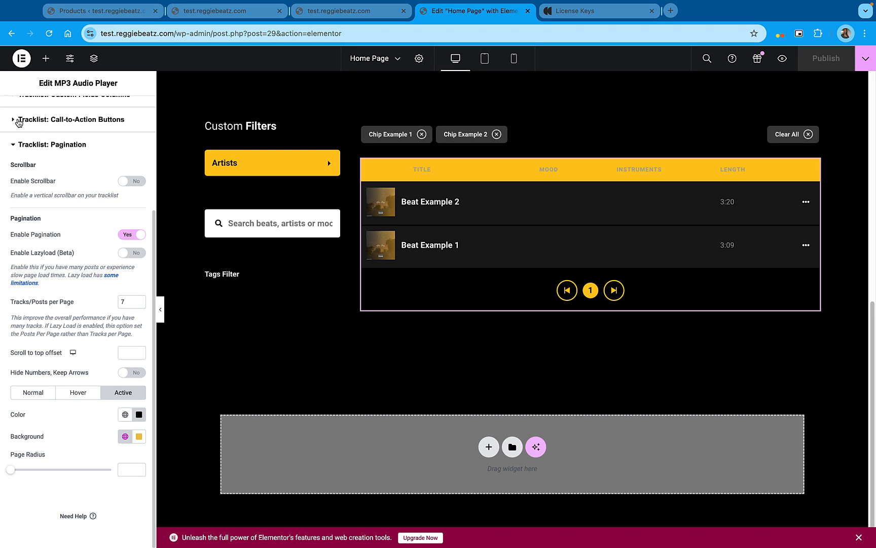
Apply the global Accent color to the tracklist call-to-action buttons' no-label icons and label button background
{"action": "left_click", "coordinate": [19, 122]}
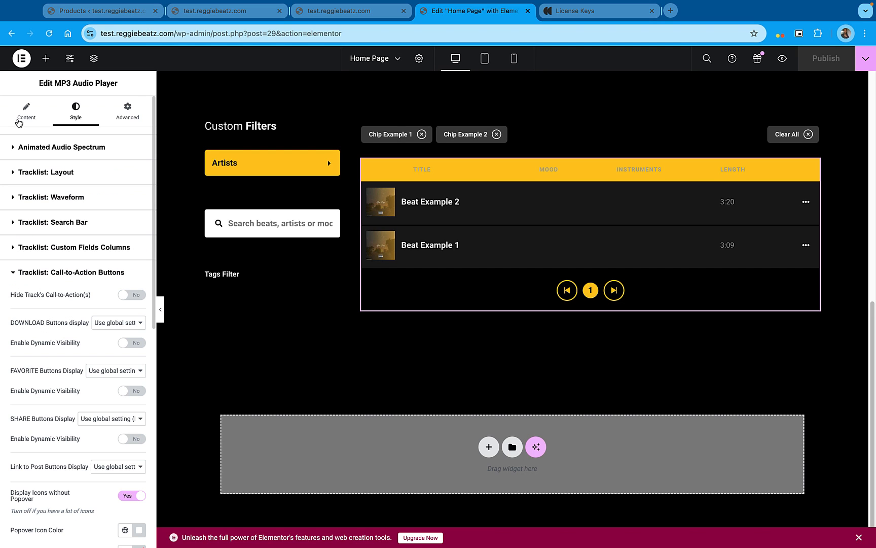
{"action": "scroll", "coordinate": [68, 427], "scroll_direction": "down", "scroll_amount": 1}
{"action": "scroll", "coordinate": [67, 427], "scroll_direction": "down", "scroll_amount": 10}
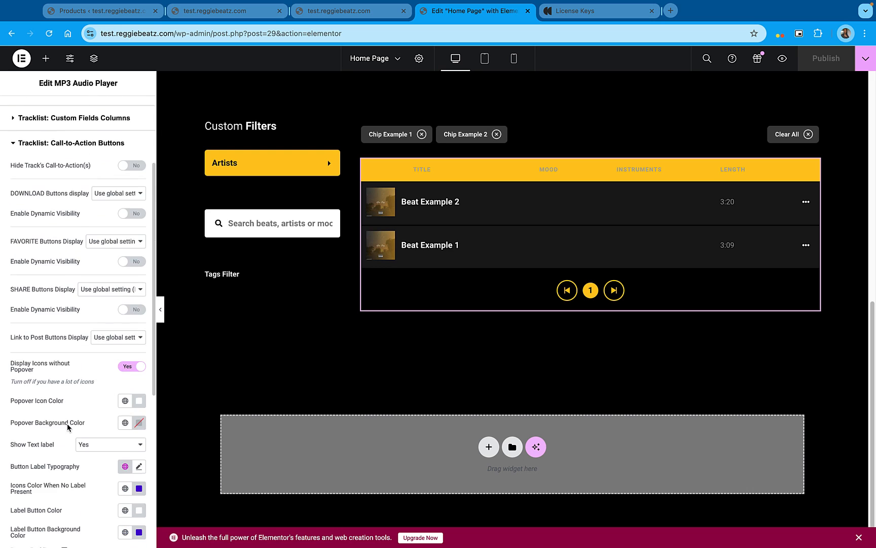
{"action": "left_click", "coordinate": [125, 398]}
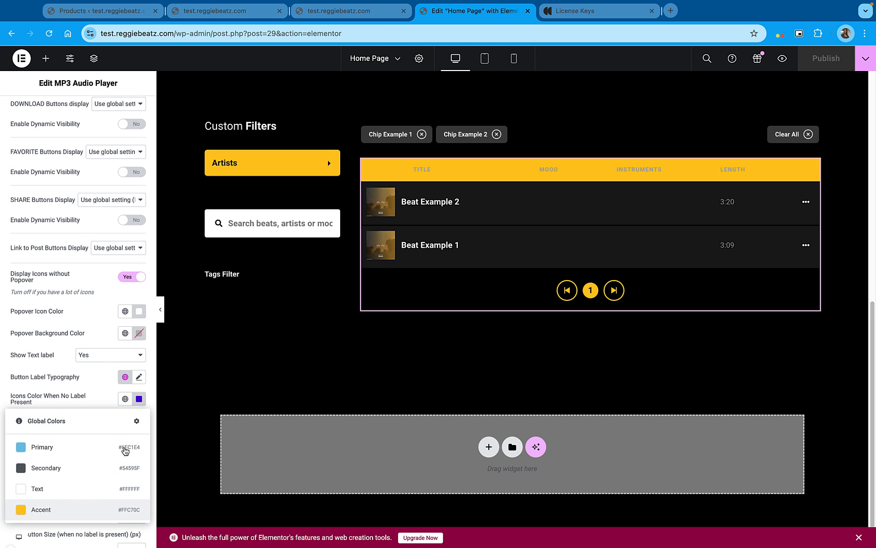
{"action": "left_click", "coordinate": [76, 509]}
{"action": "left_click", "coordinate": [125, 443]}
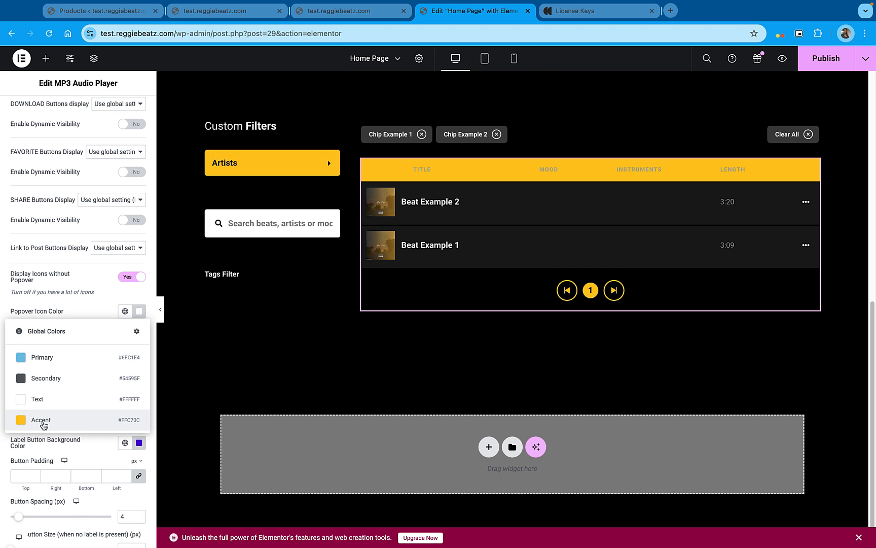
{"action": "left_click", "coordinate": [44, 420]}
{"action": "scroll", "coordinate": [87, 431], "scroll_direction": "down", "scroll_amount": 4}
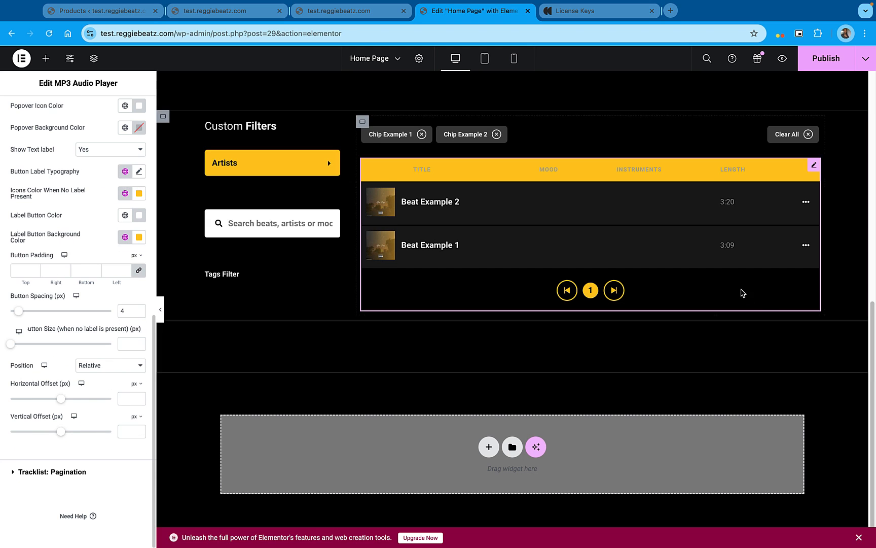
{"action": "mouse_move", "coordinate": [801, 202]}
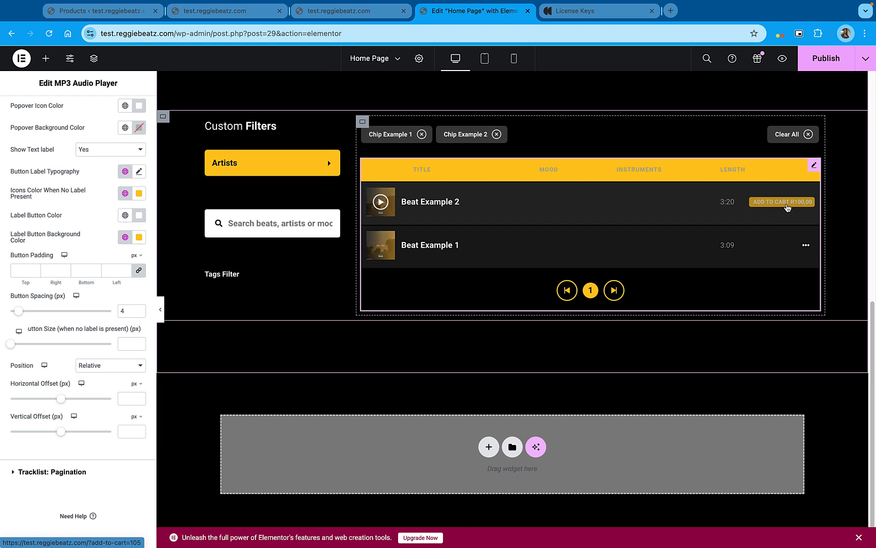
Set the call-to-action label button color to black
{"action": "left_click", "coordinate": [125, 216]}
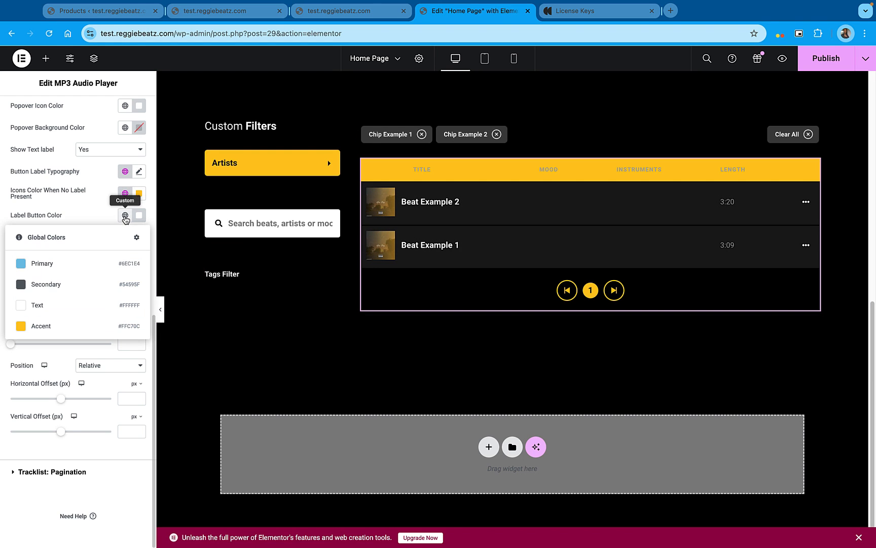
{"action": "left_click", "coordinate": [140, 216]}
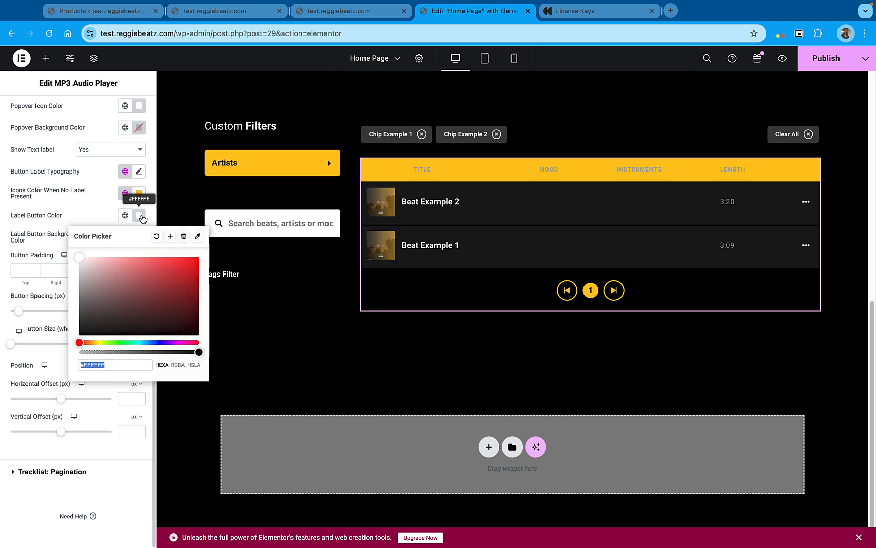
{"action": "left_click_drag", "start_coordinate": [82, 325], "coordinate": [68, 334]}
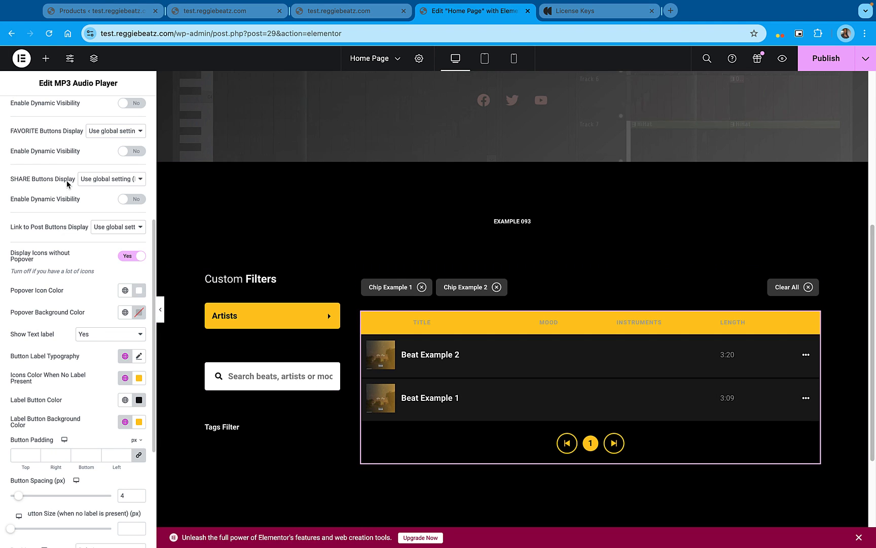
{"action": "scroll", "coordinate": [69, 188], "scroll_direction": "up", "scroll_amount": 3}
{"action": "scroll", "coordinate": [68, 190], "scroll_direction": "up", "scroll_amount": 2}
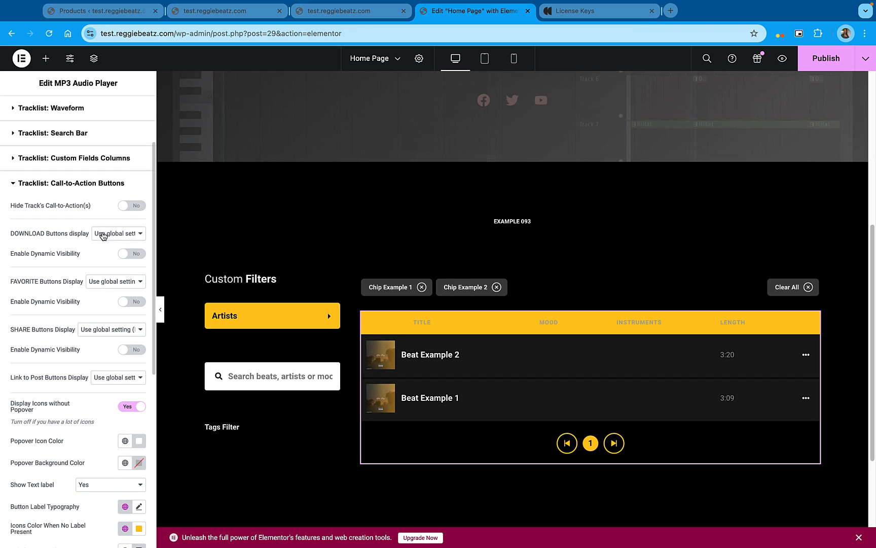
{"action": "scroll", "coordinate": [102, 232], "scroll_direction": "up", "scroll_amount": 6}
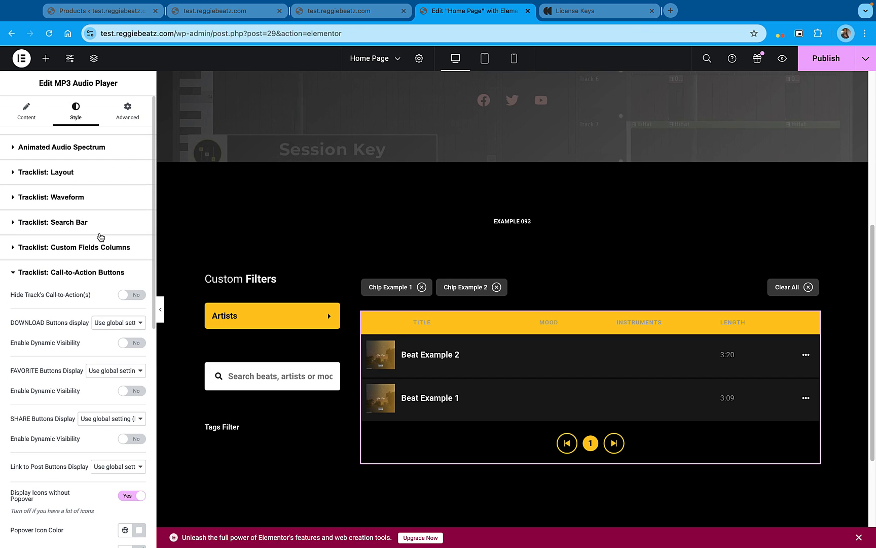
{"action": "left_click", "coordinate": [100, 234]}
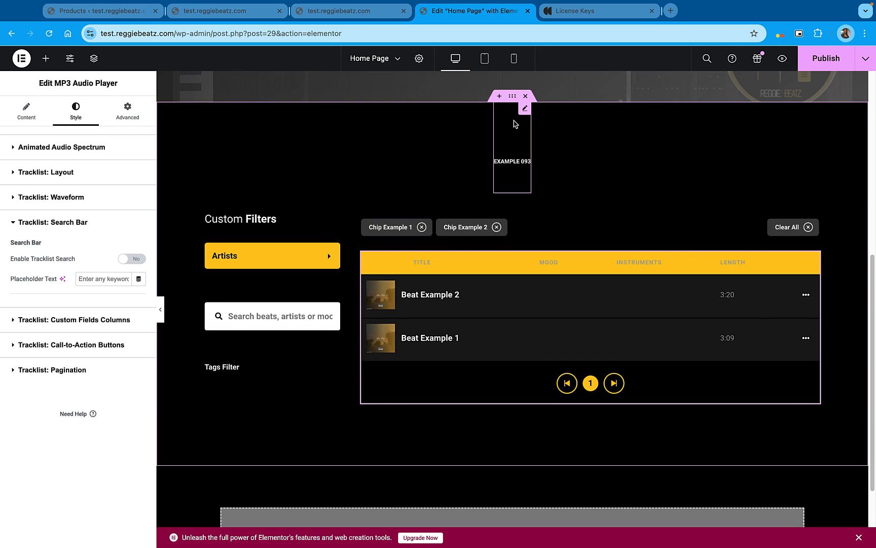
Reduce the Example 093 heading's top margin and change its title to Beats
{"action": "left_click", "coordinate": [526, 109]}
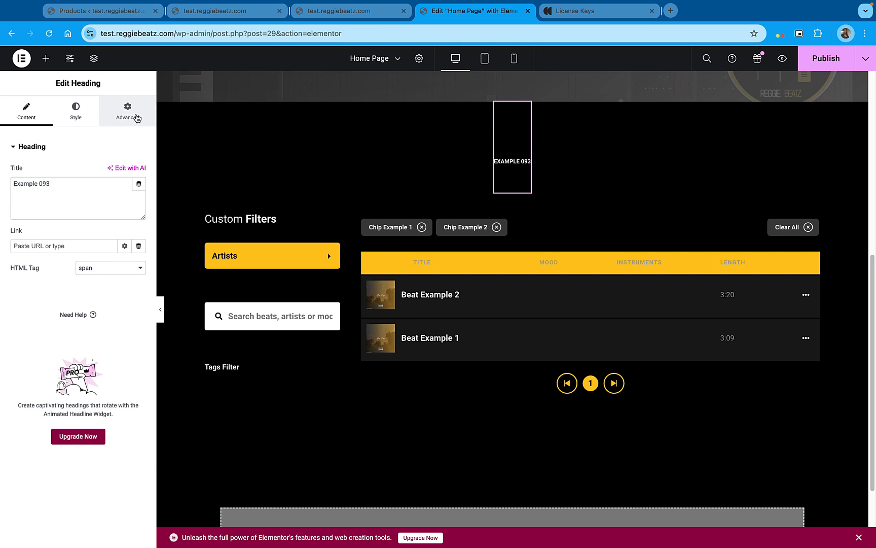
{"action": "left_click", "coordinate": [127, 111]}
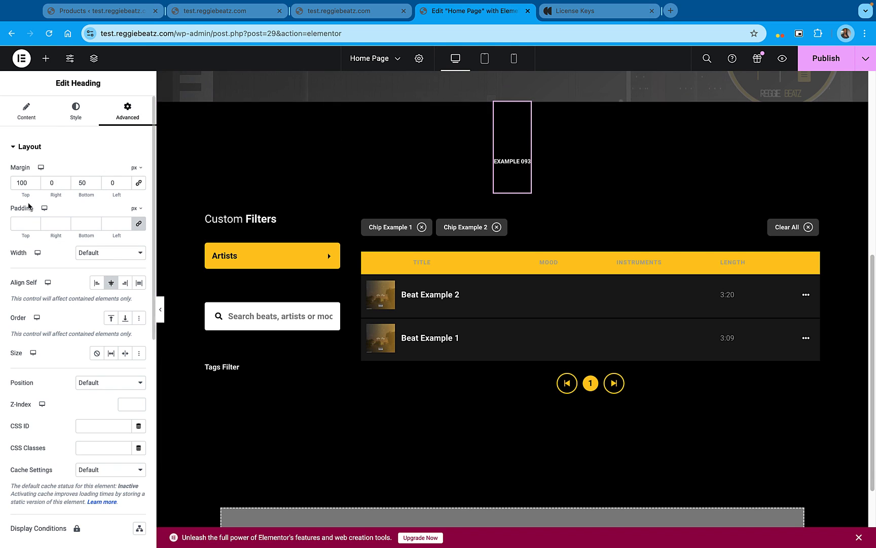
{"action": "left_click", "coordinate": [35, 185]}
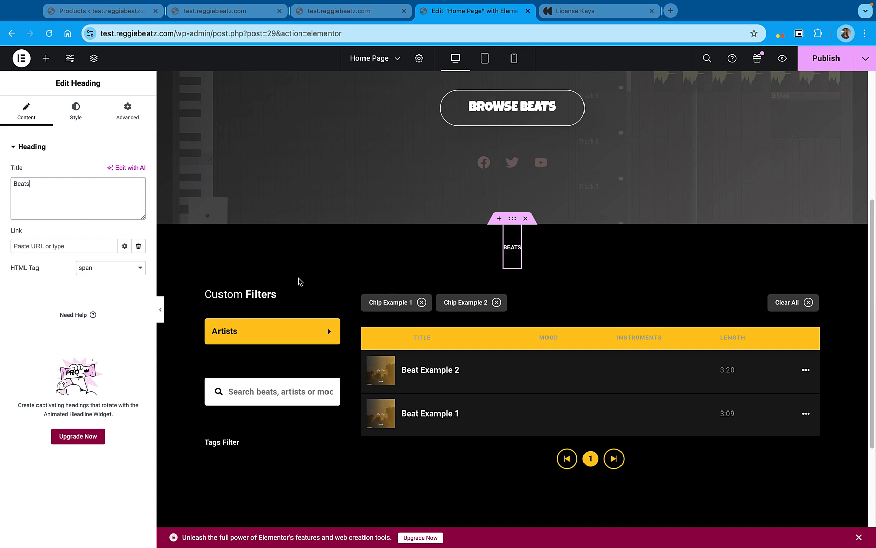
{"action": "scroll", "coordinate": [299, 281], "scroll_direction": "down", "scroll_amount": 1}
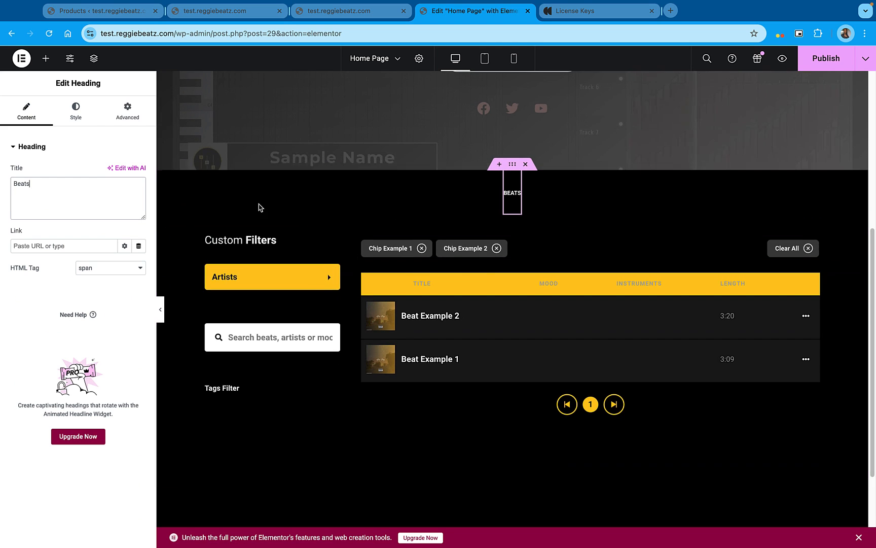
Delete the heading widget above the custom filters and player
{"action": "right_click", "coordinate": [517, 184]}
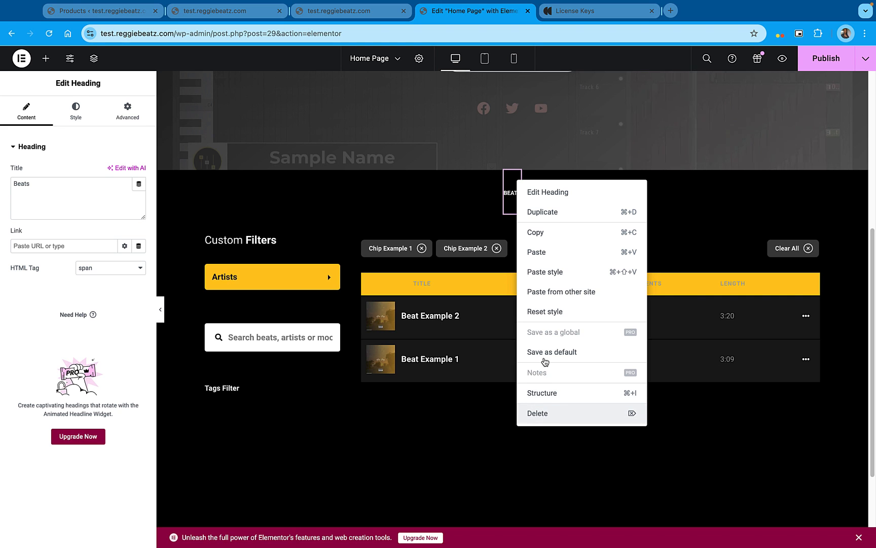
{"action": "scroll", "coordinate": [549, 279], "scroll_direction": "up", "scroll_amount": 1}
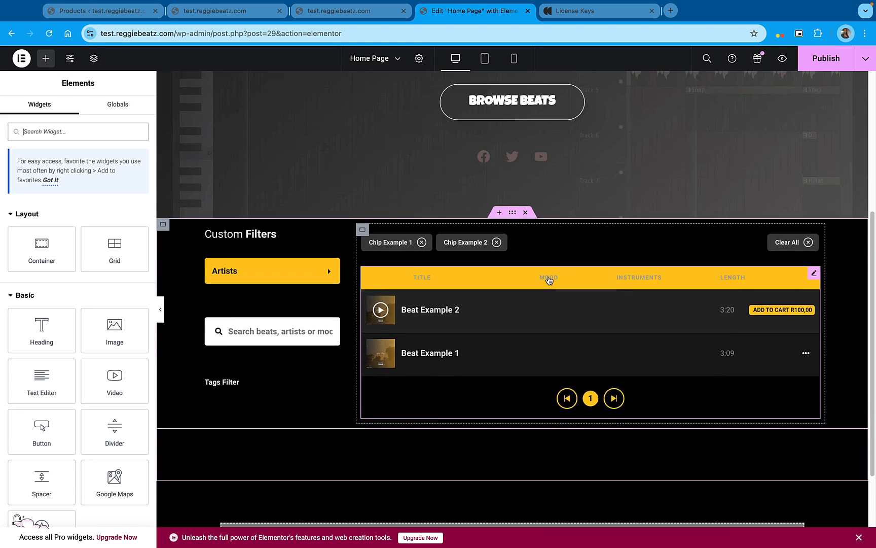
{"action": "scroll", "coordinate": [549, 281], "scroll_direction": "up", "scroll_amount": 1}
{"action": "scroll", "coordinate": [584, 365], "scroll_direction": "down", "scroll_amount": 1}
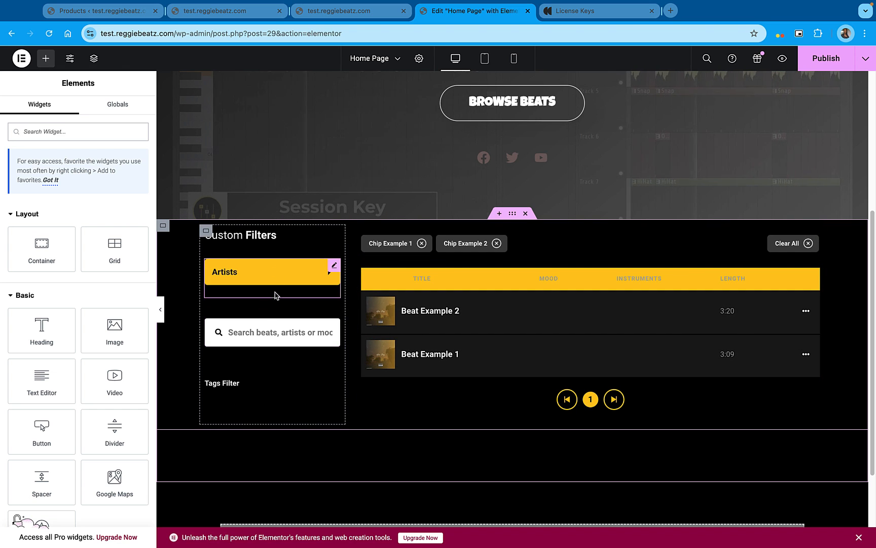
Remove the two extra filter items from the Filter Select & Tags widget, keeping only the Artists filter
{"action": "left_click", "coordinate": [335, 266]}
{"action": "left_click", "coordinate": [130, 119]}
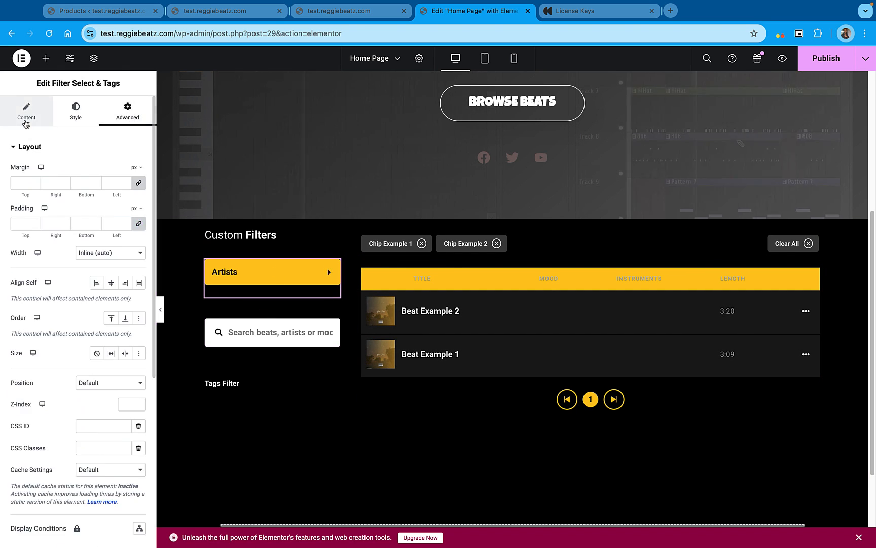
{"action": "left_click", "coordinate": [75, 111]}
{"action": "left_click", "coordinate": [27, 116]}
{"action": "left_click", "coordinate": [135, 263]}
{"action": "left_click", "coordinate": [135, 236]}
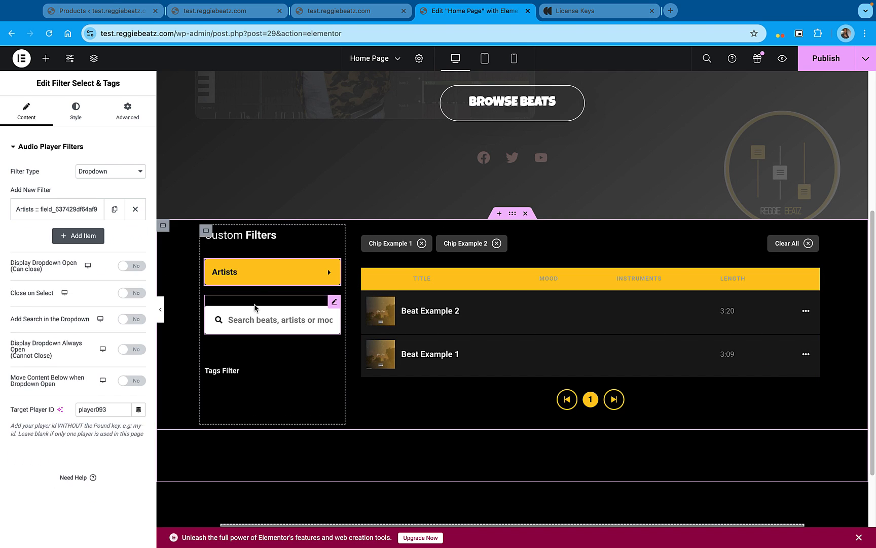
Set the Search Tracklist widget's top margin to 0
{"action": "left_click", "coordinate": [254, 307]}
{"action": "double_click", "coordinate": [22, 185]}
{"action": "type", "text": "0"}
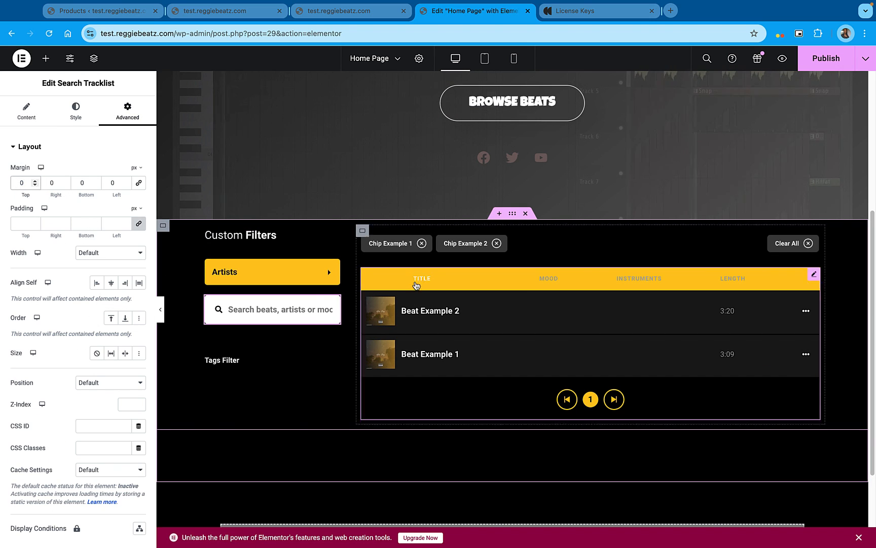
Set the custom filters container's margins to 15 px on top and 0 on the other sides, with the values unlinked
{"action": "left_click", "coordinate": [206, 231]}
{"action": "left_click", "coordinate": [34, 181]}
{"action": "left_click", "coordinate": [34, 181]}
{"action": "left_click", "coordinate": [35, 181]}
{"action": "left_click", "coordinate": [35, 181]}
{"action": "left_click", "coordinate": [35, 181]}
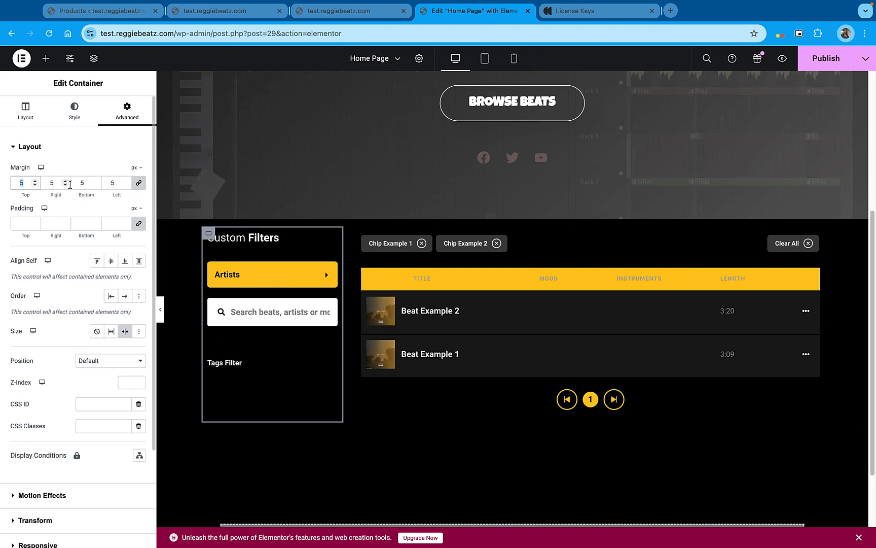
{"action": "type", "text": "0"}
{"action": "left_click", "coordinate": [138, 183]}
{"action": "left_click", "coordinate": [35, 181]}
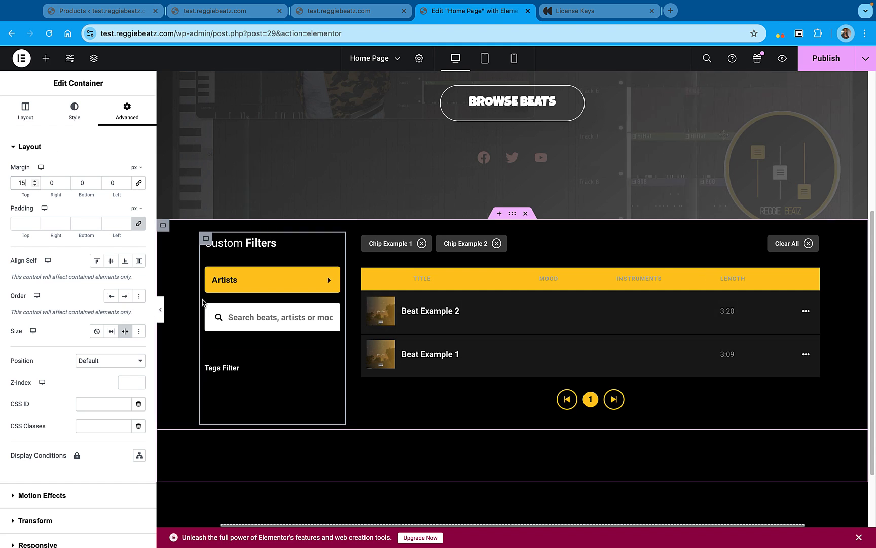
Set the tracklist column heading background to the global Text color and publish the page
{"action": "left_click", "coordinate": [818, 279]}
{"action": "left_click", "coordinate": [111, 293]}
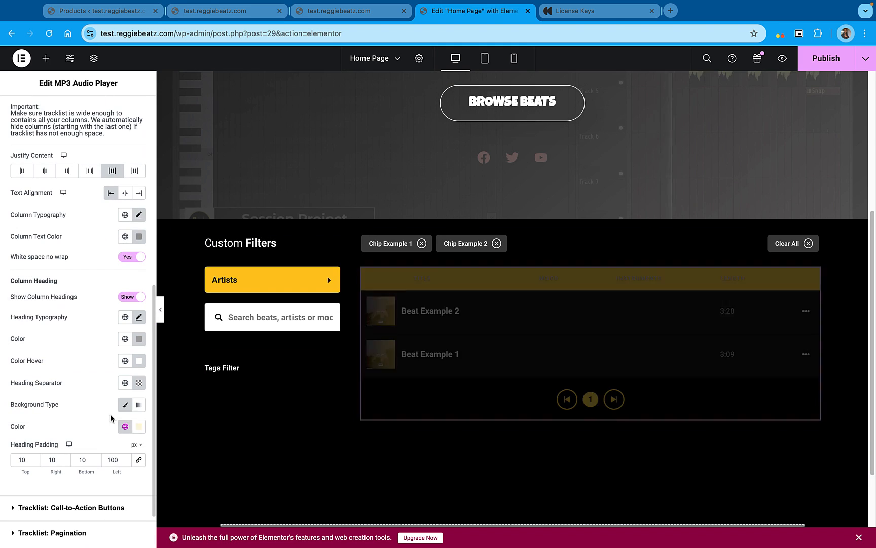
{"action": "key", "text": "super+s"}
{"action": "scroll", "coordinate": [477, 398], "scroll_direction": "up", "scroll_amount": 1}
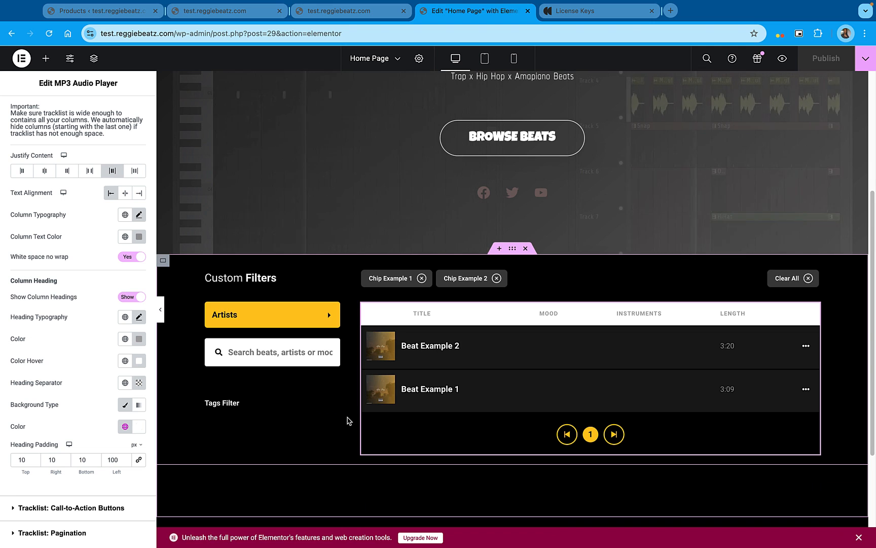
{"action": "scroll", "coordinate": [436, 364], "scroll_direction": "down", "scroll_amount": 1}
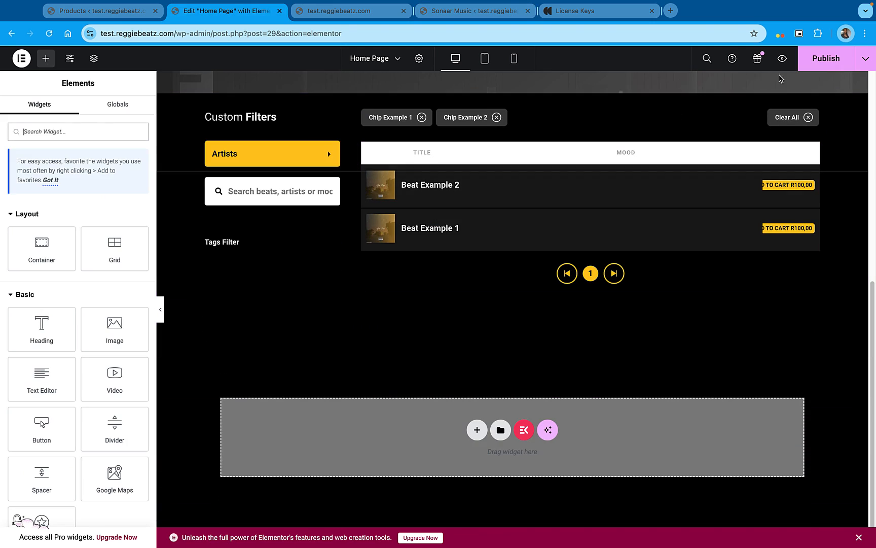
Publish the home page again and exit the editor to WordPress
{"action": "left_click", "coordinate": [829, 63]}
{"action": "left_click", "coordinate": [21, 58]}
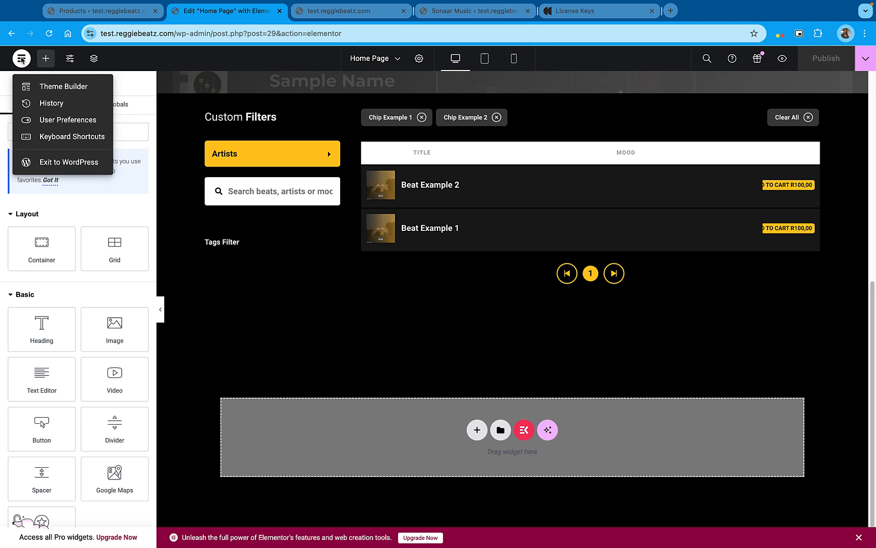
{"action": "left_click", "coordinate": [60, 162]}
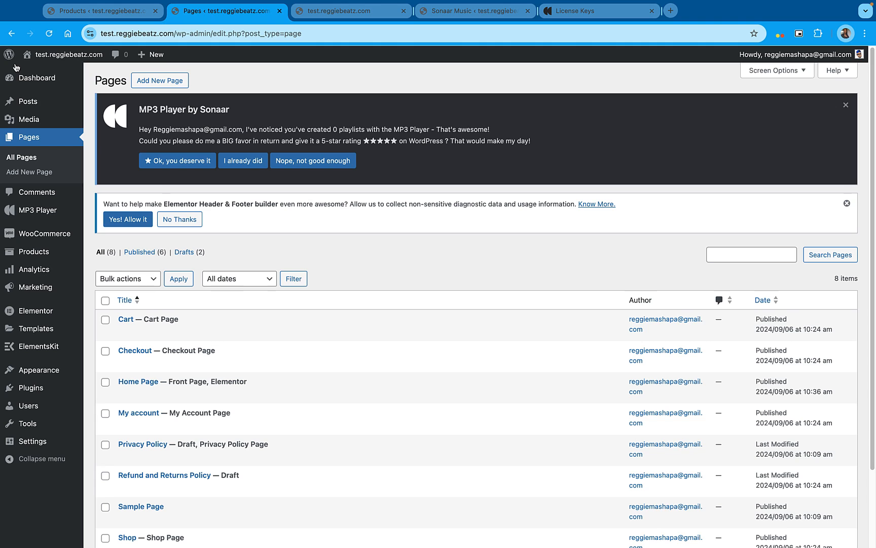
Add a product attribute named License Type in the Products attributes, keeping the default custom ordering
{"action": "mouse_move", "coordinate": [50, 253]}
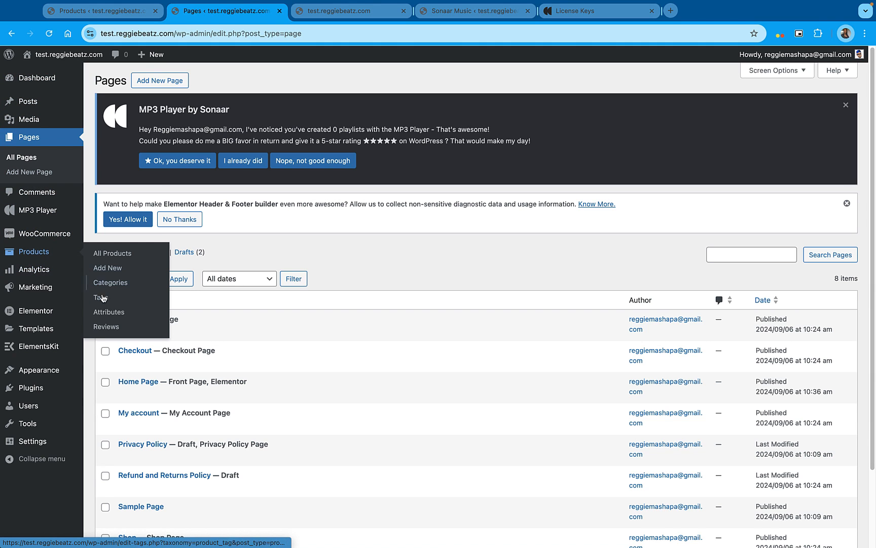
{"action": "left_click", "coordinate": [112, 315]}
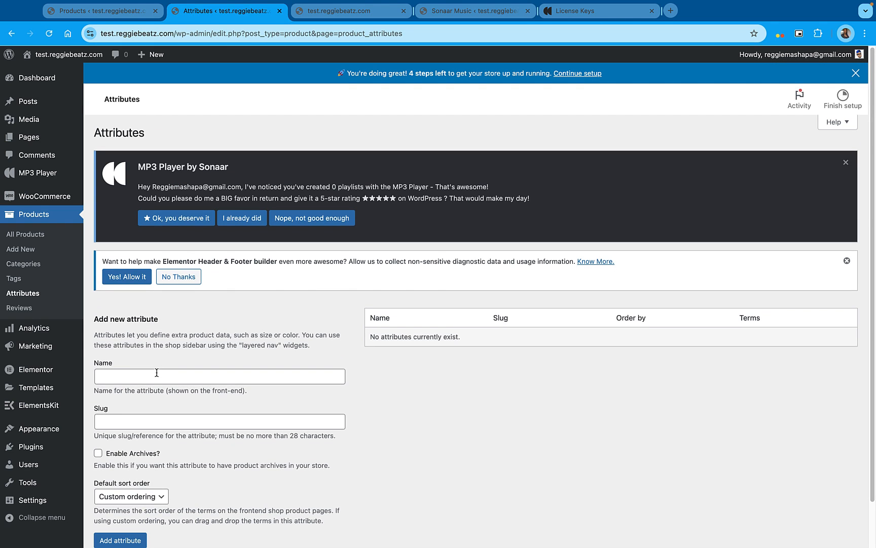
{"action": "left_click", "coordinate": [158, 376]}
{"action": "left_click", "coordinate": [157, 376]}
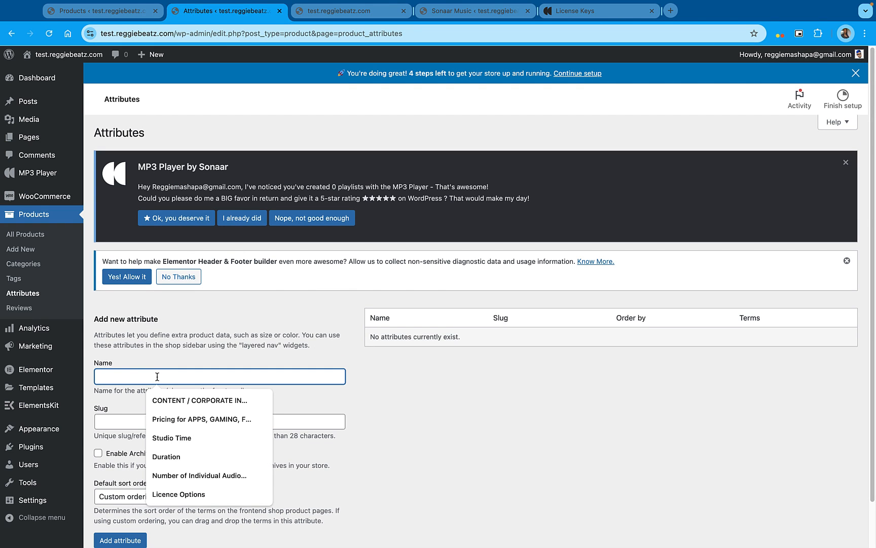
{"action": "type", "text": ".L"}
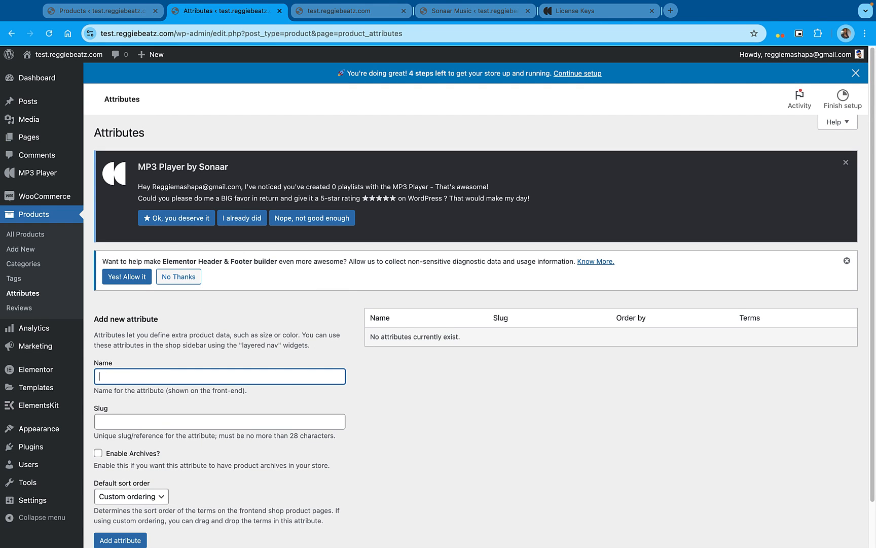
{"action": "type", "text": "ICE"}
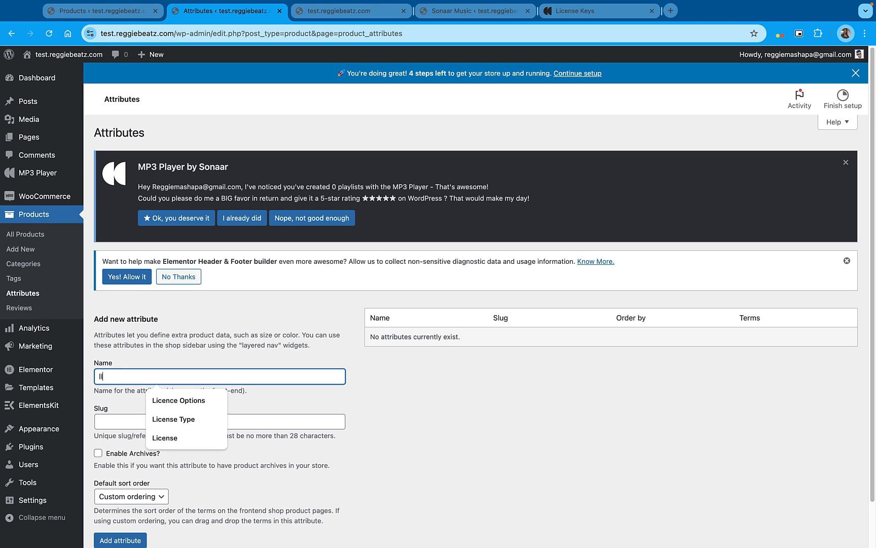
{"action": "type", "text": "License Type"}
{"action": "left_click", "coordinate": [194, 420]}
{"action": "left_click", "coordinate": [119, 495]}
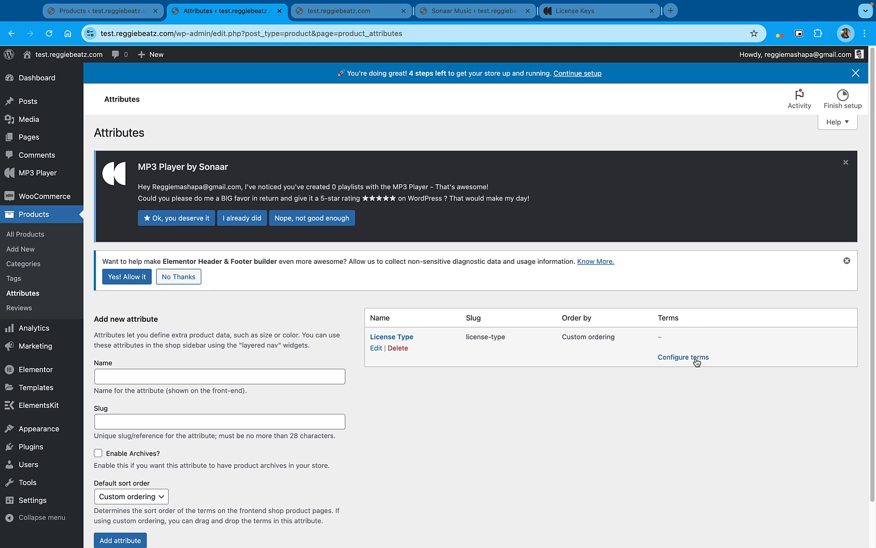
Configure the License Type attribute's terms by adding a term named Unlimited Lease
{"action": "left_click", "coordinate": [692, 360]}
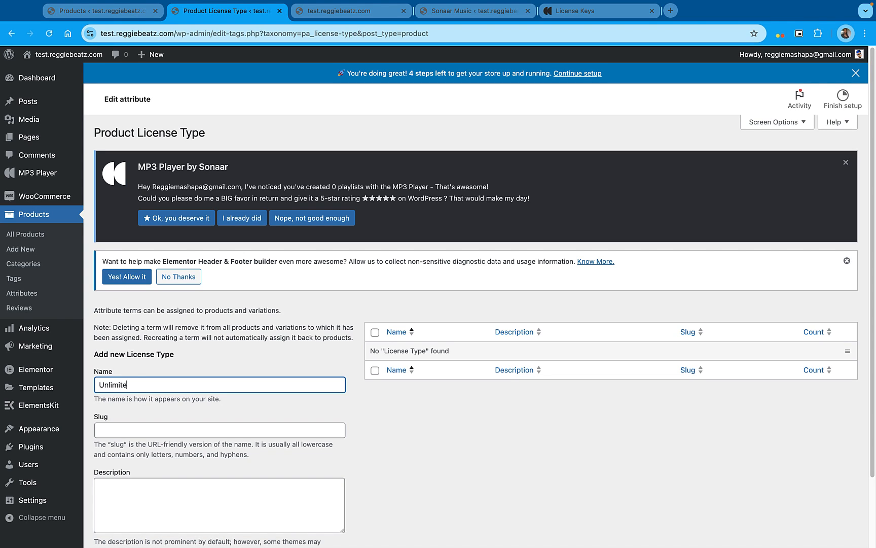
{"action": "scroll", "coordinate": [476, 304], "scroll_direction": "down", "scroll_amount": 2}
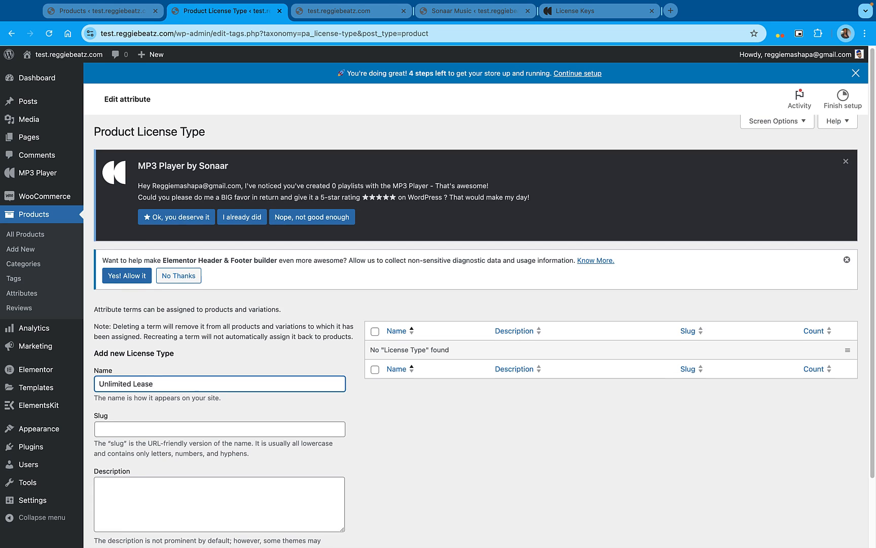
{"action": "left_click", "coordinate": [149, 495]}
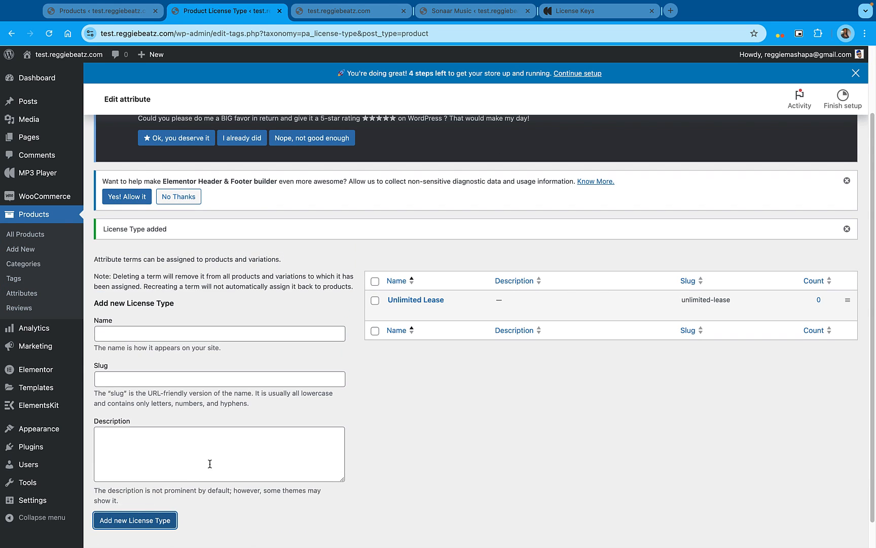
Add an Exclusive License term and order Unlimited Lease above it in the term list
{"action": "left_click", "coordinate": [128, 338]}
{"action": "type", "text": "Exclusive"}
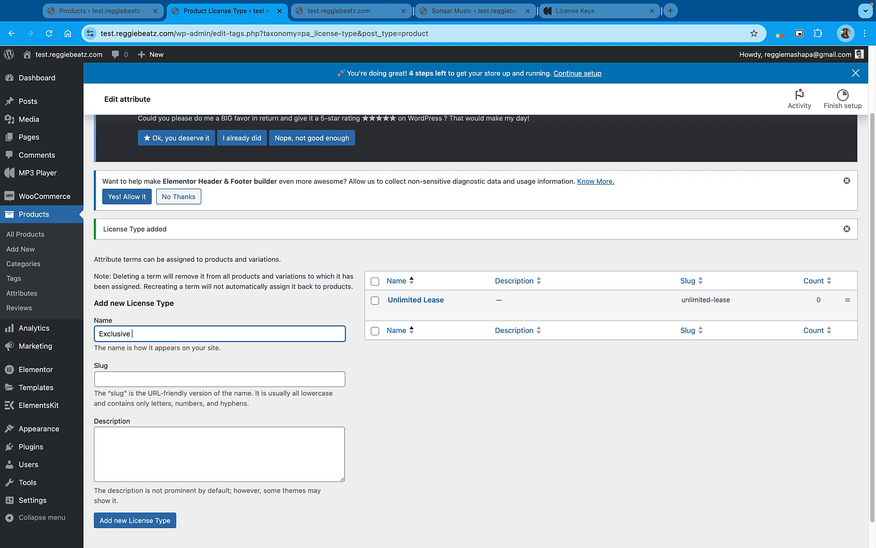
{"action": "type", "text": ";"}
{"action": "key", "text": "BackSpace"}
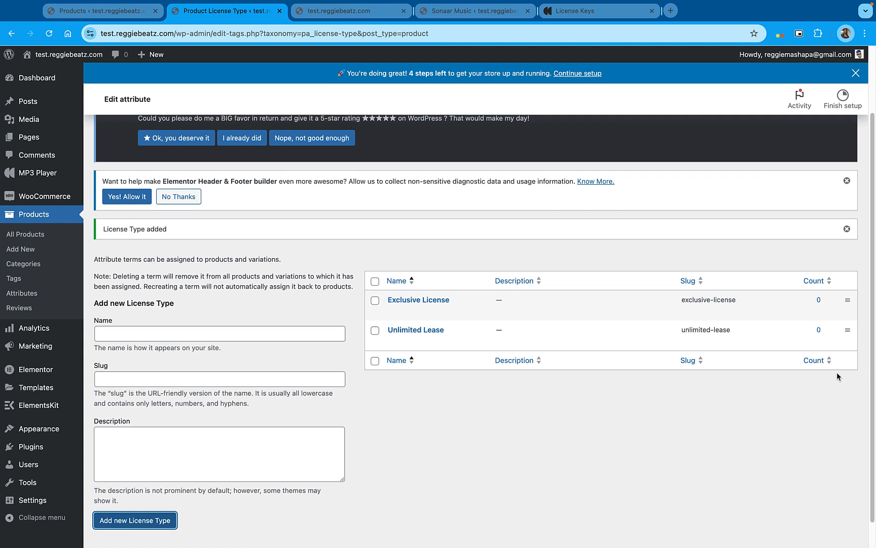
{"action": "left_click_drag", "start_coordinate": [848, 330], "coordinate": [850, 299]}
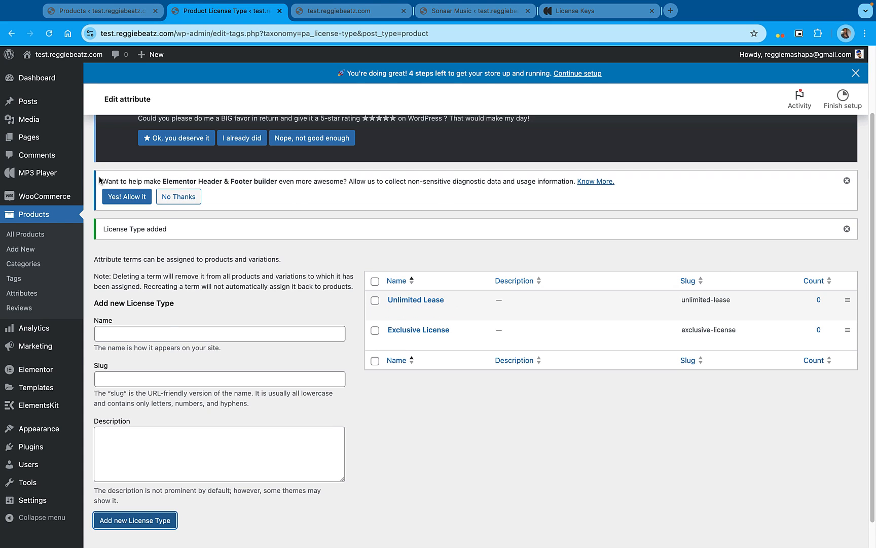
Turn off Music Licenses & Contracts CPT in the MP3 Player's WooCommerce settings and save the changes
{"action": "mouse_move", "coordinate": [27, 174]}
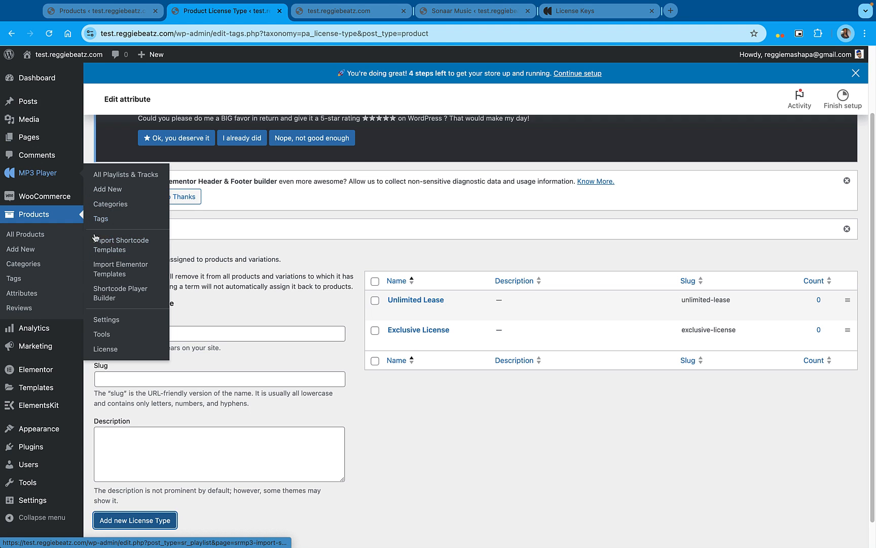
{"action": "left_click", "coordinate": [112, 320]}
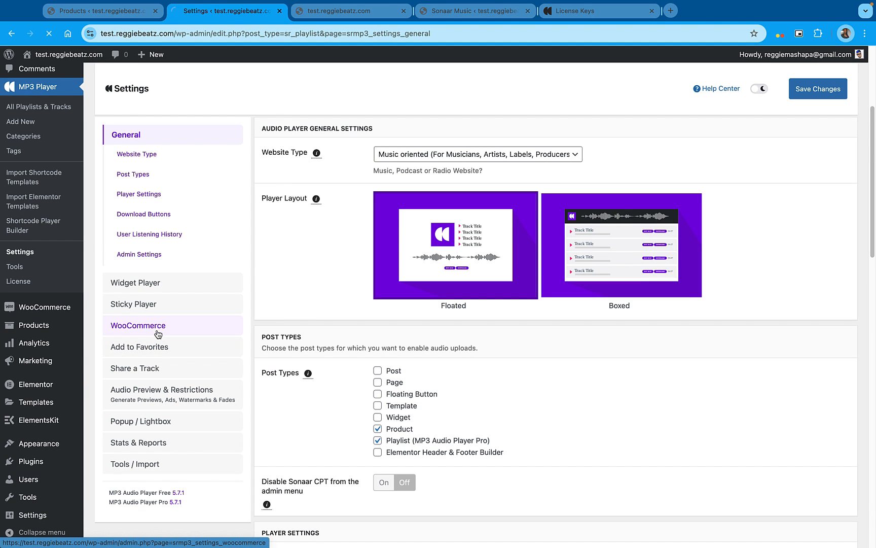
{"action": "left_click", "coordinate": [158, 333]}
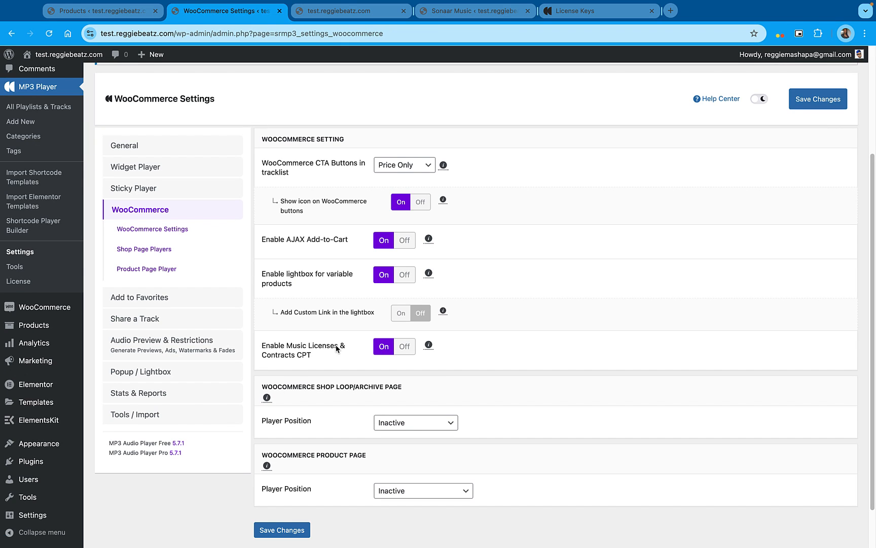
{"action": "left_click", "coordinate": [404, 346]}
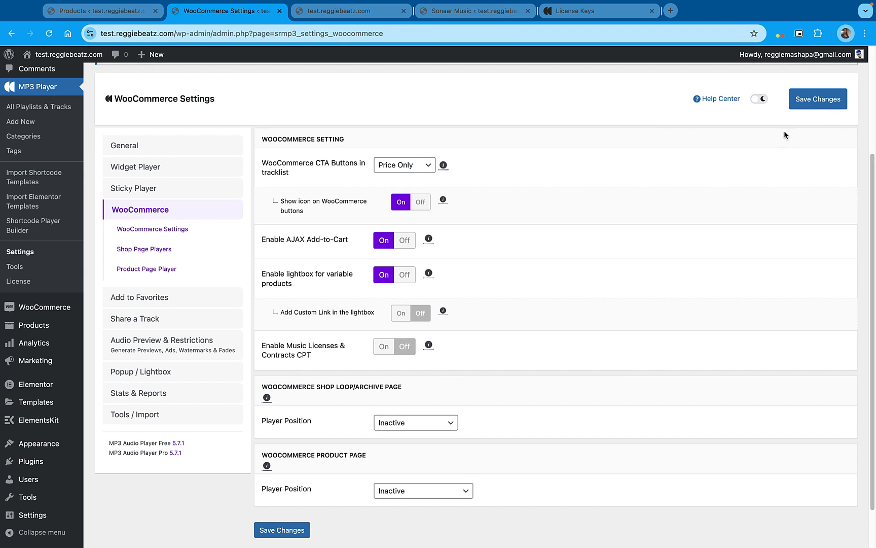
{"action": "left_click", "coordinate": [818, 99]}
Enable Music Licenses & Contracts CPT in the MP3 Player's WooCommerce settings and save the changes
{"action": "scroll", "coordinate": [468, 374], "scroll_direction": "down", "scroll_amount": 8}
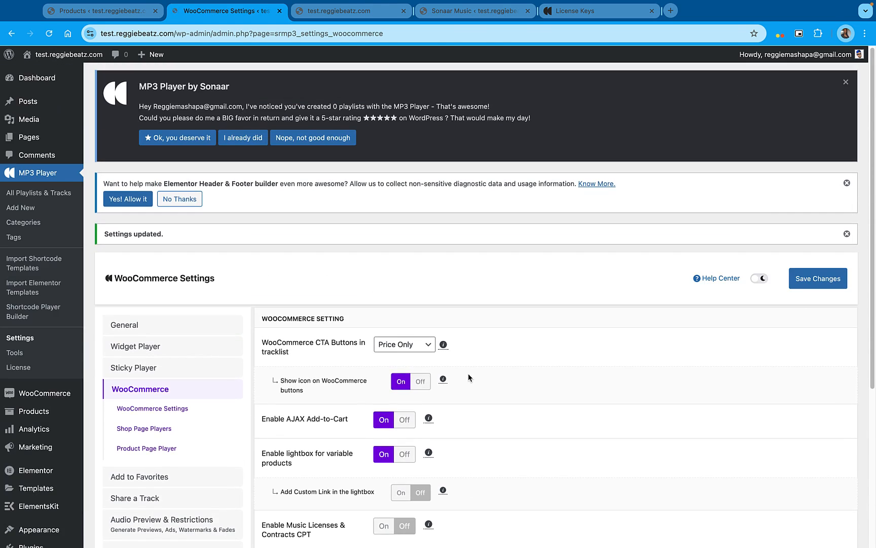
{"action": "scroll", "coordinate": [468, 373], "scroll_direction": "down", "scroll_amount": 4}
{"action": "left_click", "coordinate": [387, 311]}
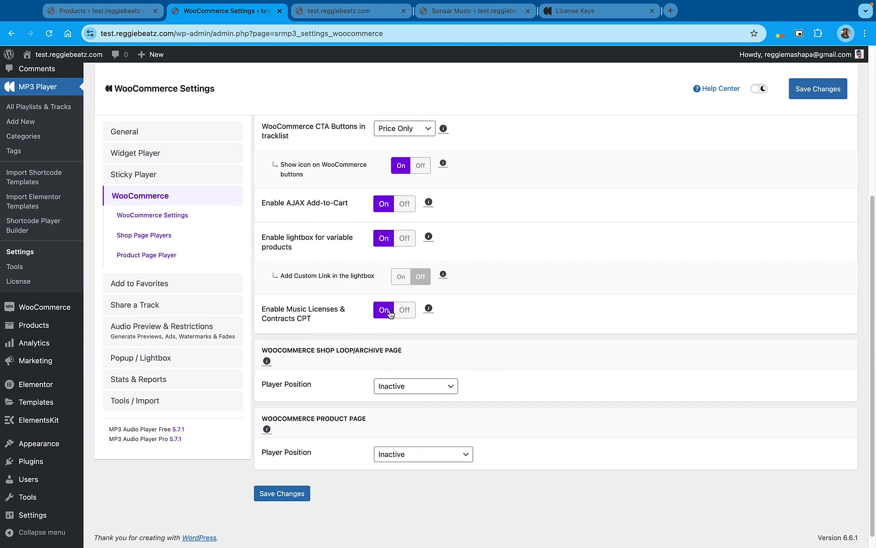
{"action": "left_click", "coordinate": [809, 89]}
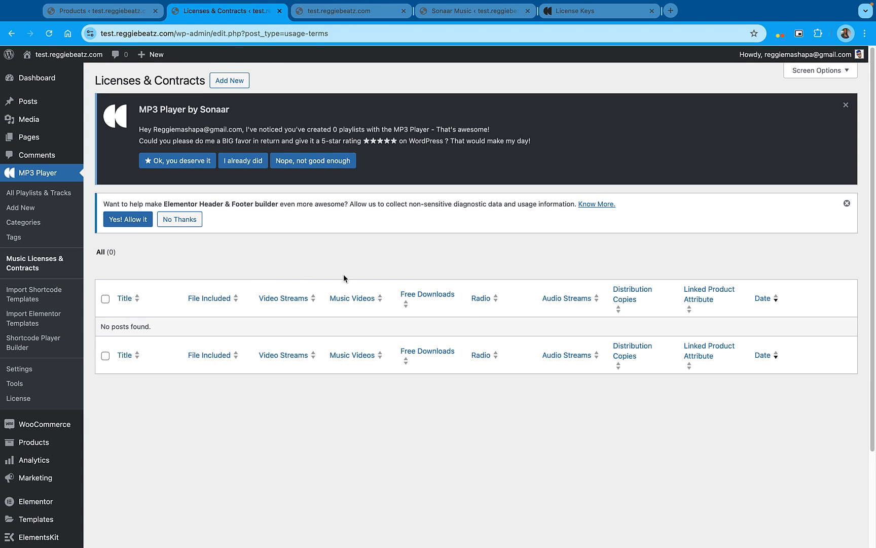
Create a new license under Music Licenses & Contracts with the title Unlimited Lease
{"action": "scroll", "coordinate": [470, 326], "scroll_direction": "down", "scroll_amount": 1}
{"action": "scroll", "coordinate": [468, 327], "scroll_direction": "up", "scroll_amount": 1}
{"action": "left_click", "coordinate": [229, 80]}
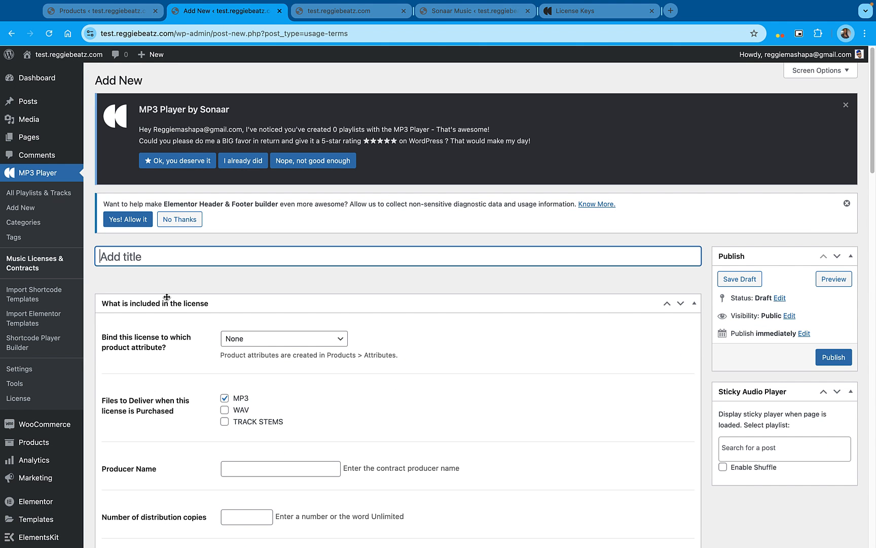
{"action": "type", "text": "Unlimited Lease"}
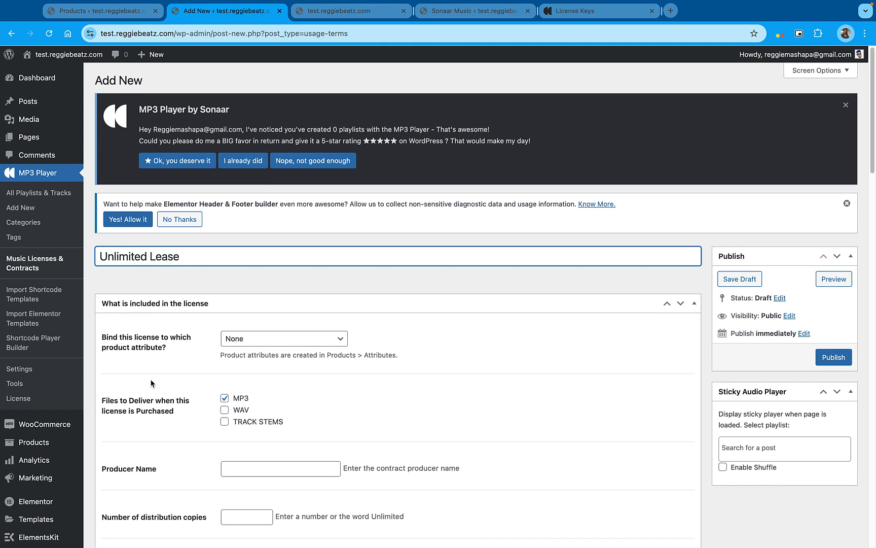
Bind the license to the attribute License Type | Unlimited Lease and add WAV to the files delivered on purchase
{"action": "scroll", "coordinate": [151, 383], "scroll_direction": "down", "scroll_amount": 3}
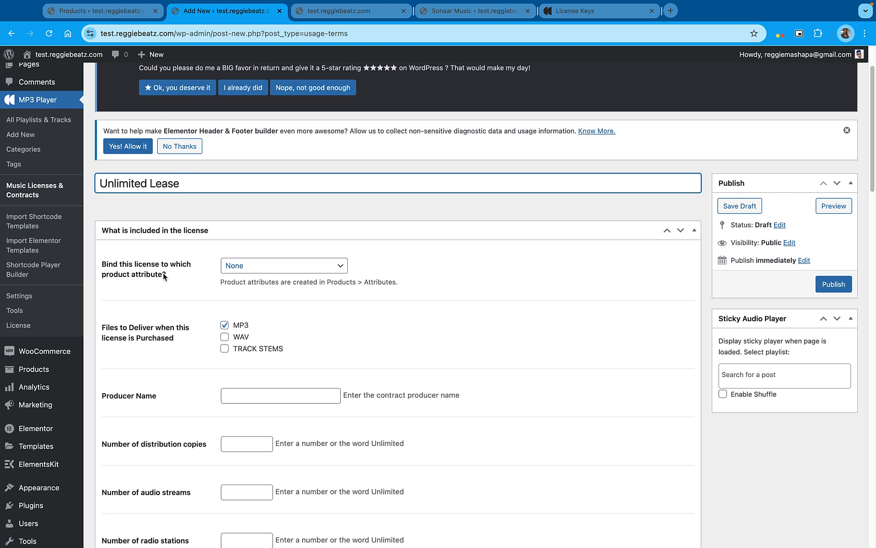
{"action": "left_click", "coordinate": [241, 270]}
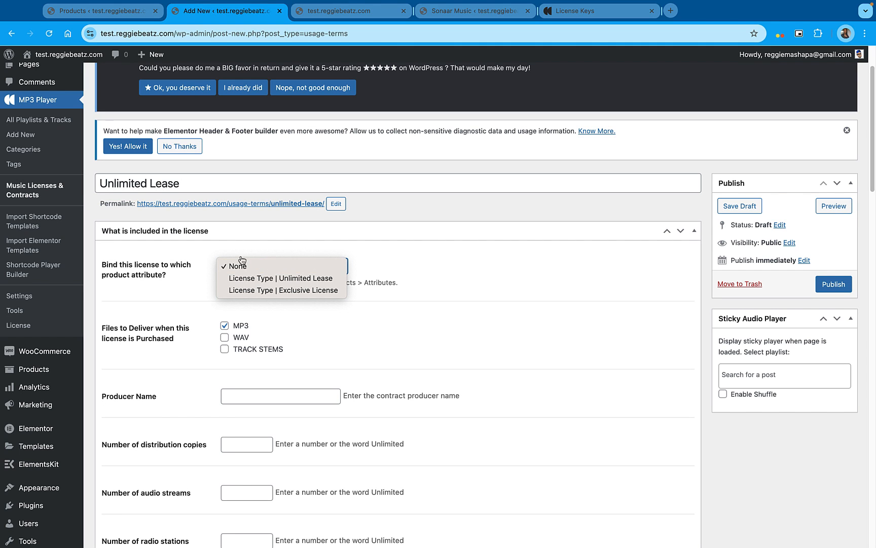
{"action": "left_click", "coordinate": [326, 282]}
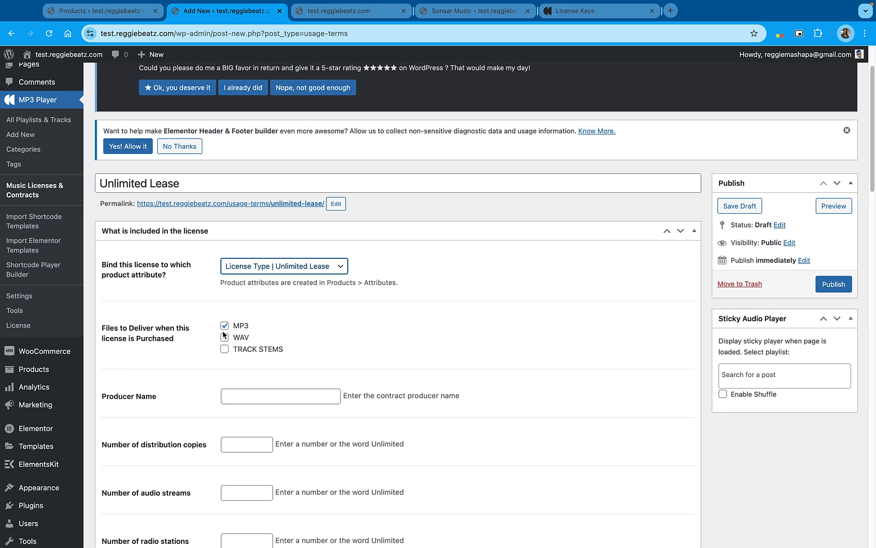
{"action": "left_click", "coordinate": [226, 339]}
Enter the contract's producer name and set the distribution copies, audio streams and radio stations to Unlimited
{"action": "left_click", "coordinate": [250, 391]}
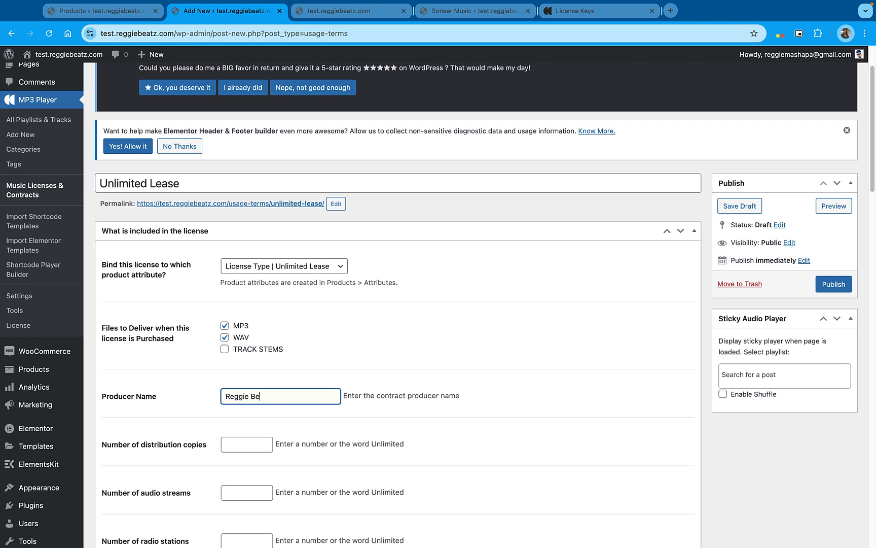
{"action": "scroll", "coordinate": [256, 399], "scroll_direction": "down", "scroll_amount": 3}
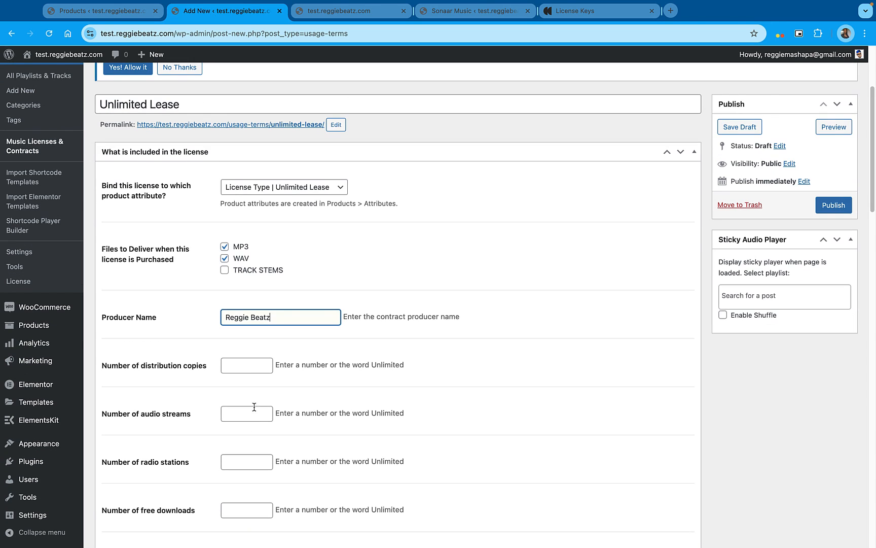
{"action": "left_click", "coordinate": [252, 364]}
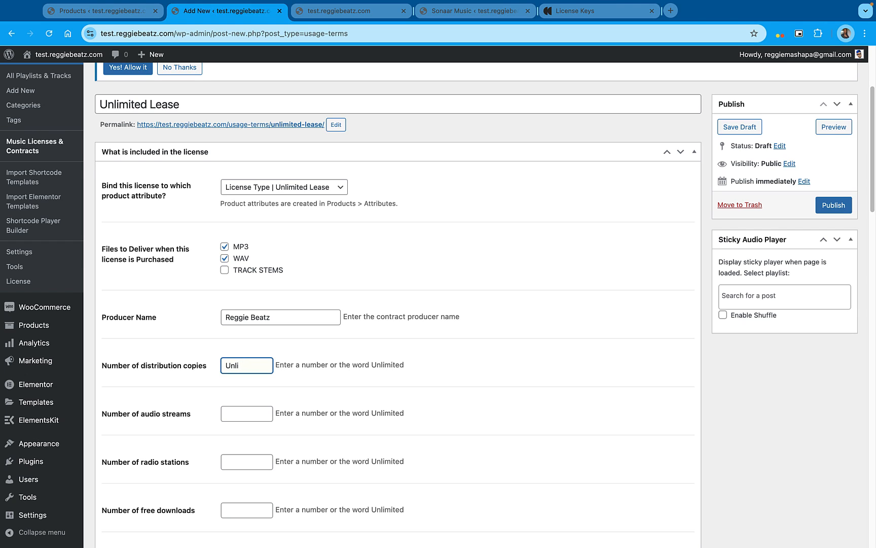
{"action": "type", "text": "Unlimited"}
{"action": "key", "text": "super+a"}
{"action": "key", "text": "super+c"}
{"action": "left_click", "coordinate": [232, 413]}
{"action": "key", "text": "super+v"}
{"action": "left_click", "coordinate": [242, 462]}
{"action": "key", "text": "super+v"}
Set the license's number of music videos and number of video streams to Unlimited
{"action": "scroll", "coordinate": [252, 379], "scroll_direction": "down", "scroll_amount": 5}
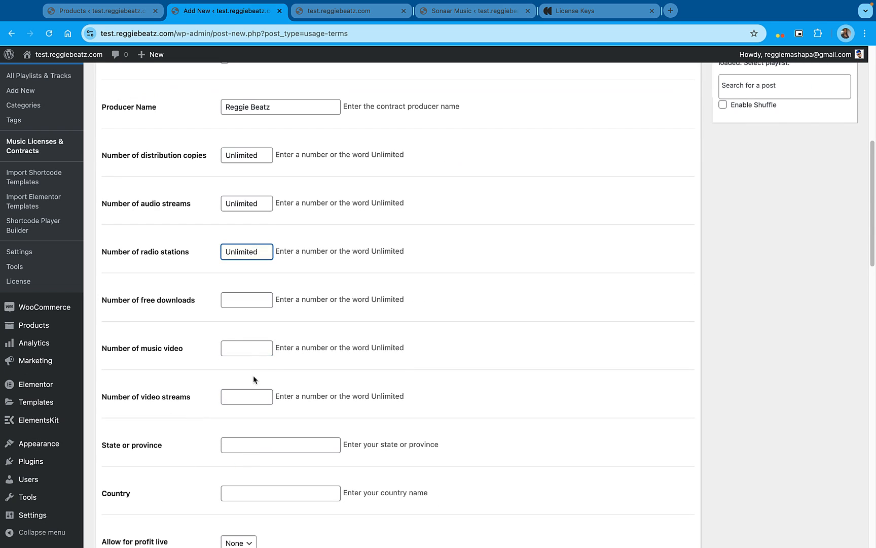
{"action": "left_click", "coordinate": [244, 347]}
{"action": "key", "text": "super+v"}
{"action": "left_click", "coordinate": [239, 395]}
{"action": "key", "text": "super+v"}
Leave the state and country fields empty and set the for-profit live performances permission to Yes
{"action": "left_click", "coordinate": [249, 440]}
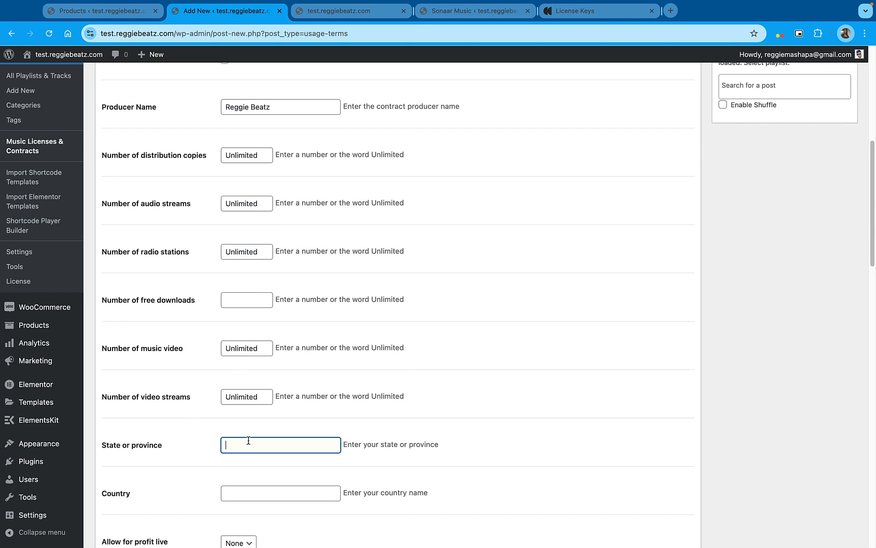
{"action": "left_click", "coordinate": [264, 494]}
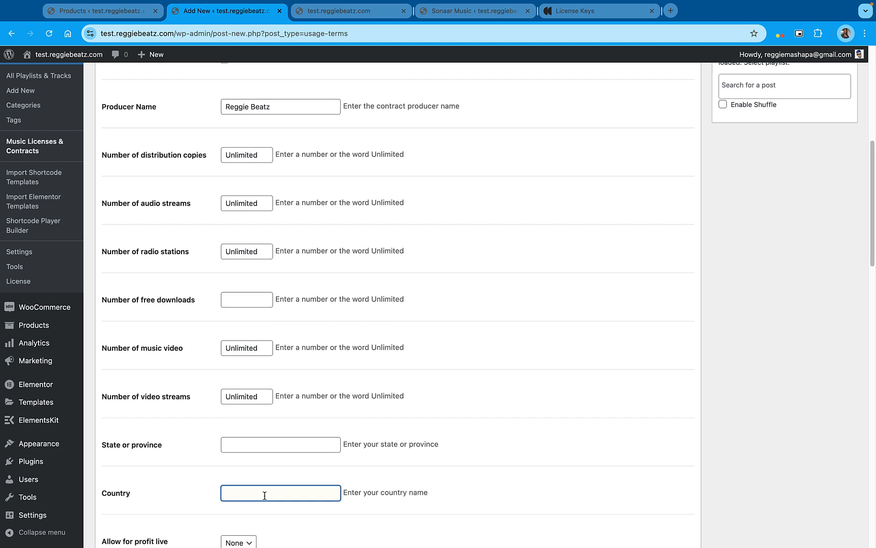
{"action": "scroll", "coordinate": [264, 495], "scroll_direction": "down", "scroll_amount": 2}
{"action": "scroll", "coordinate": [264, 495], "scroll_direction": "down", "scroll_amount": 2}
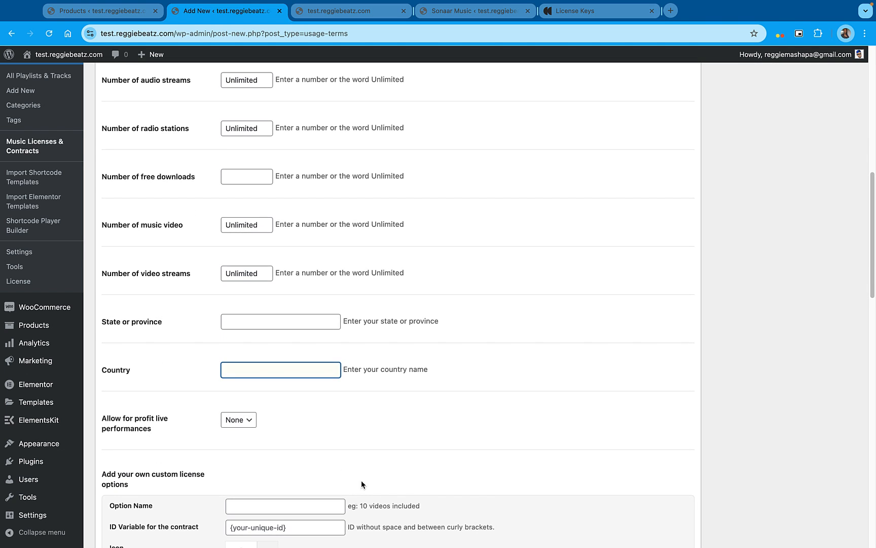
{"action": "left_click", "coordinate": [240, 420]}
{"action": "left_click", "coordinate": [243, 430]}
Review the Unlimited Lease license's contract text and its variables, and publish the license
{"action": "scroll", "coordinate": [268, 448], "scroll_direction": "down", "scroll_amount": 8}
{"action": "scroll", "coordinate": [346, 470], "scroll_direction": "up", "scroll_amount": 3}
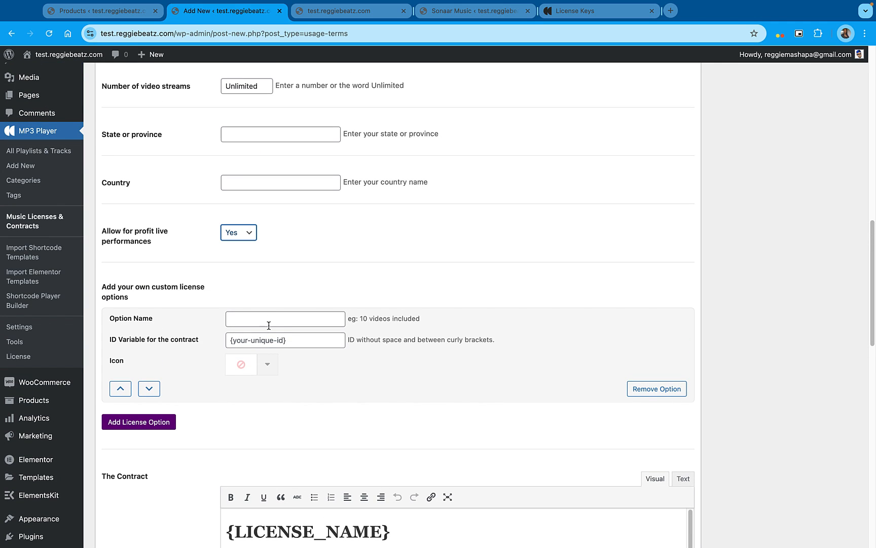
{"action": "scroll", "coordinate": [278, 317], "scroll_direction": "down", "scroll_amount": 5}
{"action": "scroll", "coordinate": [417, 431], "scroll_direction": "down", "scroll_amount": 10}
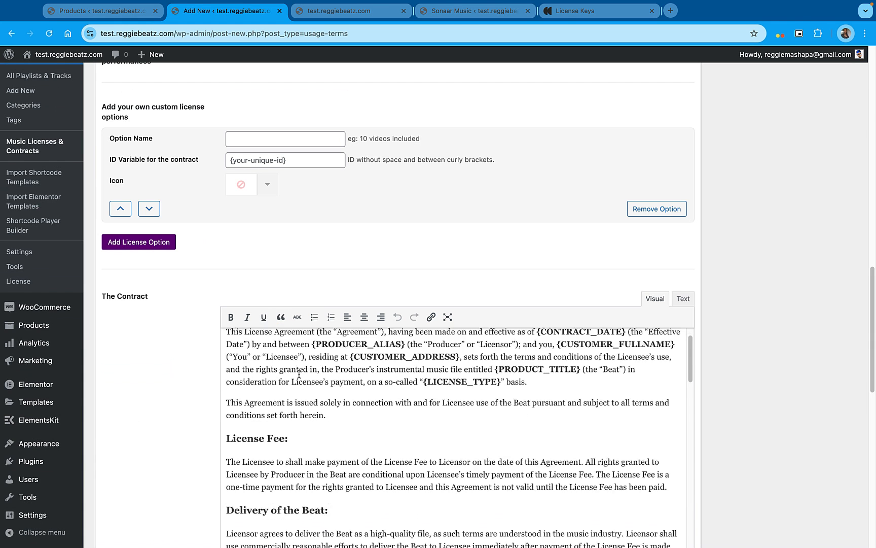
{"action": "scroll", "coordinate": [727, 427], "scroll_direction": "down", "scroll_amount": 10}
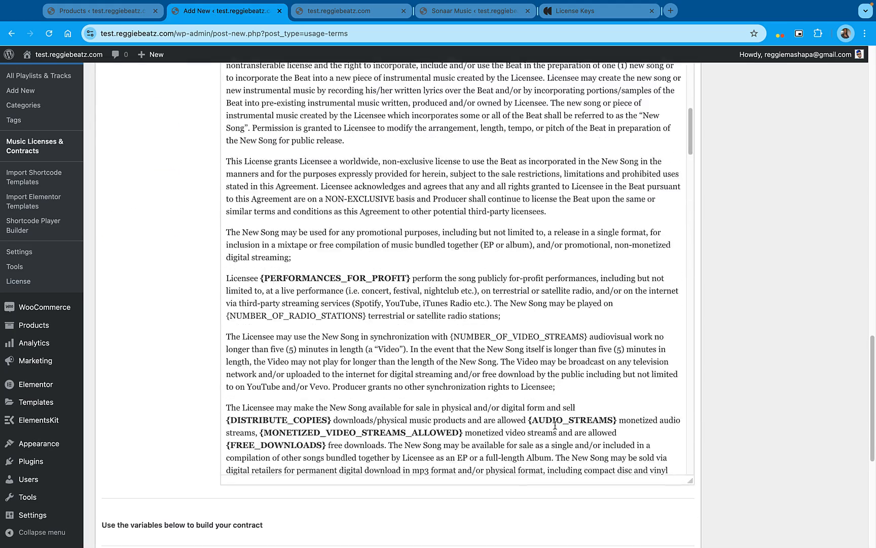
{"action": "scroll", "coordinate": [374, 327], "scroll_direction": "down", "scroll_amount": 6}
{"action": "scroll", "coordinate": [374, 327], "scroll_direction": "up", "scroll_amount": 15}
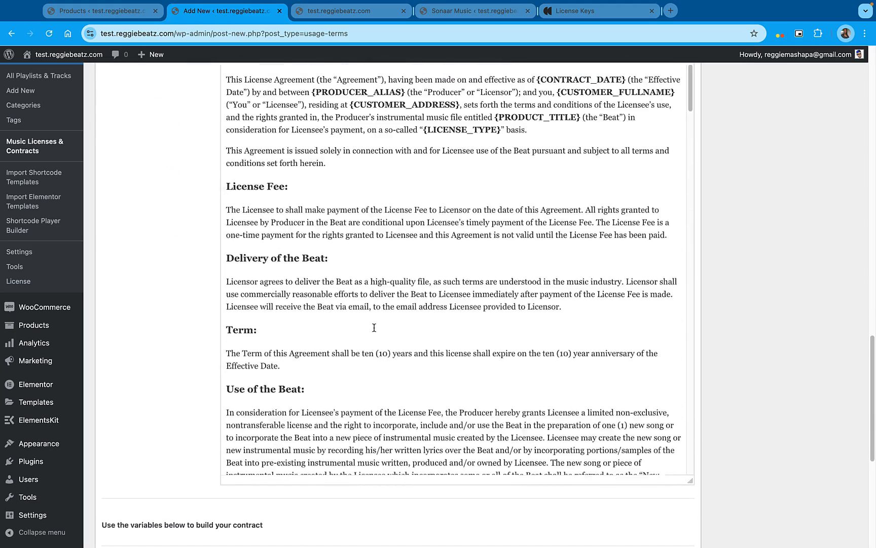
{"action": "scroll", "coordinate": [372, 378], "scroll_direction": "up", "scroll_amount": 2}
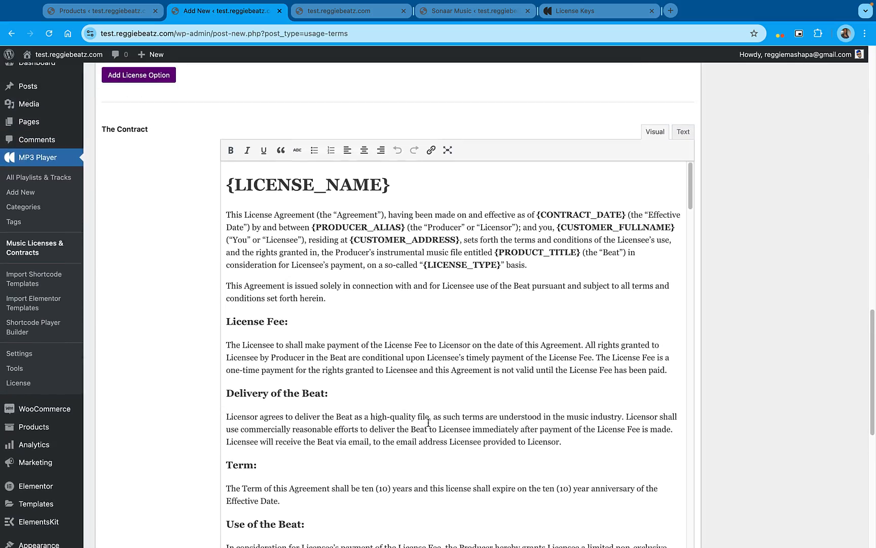
{"action": "scroll", "coordinate": [587, 424], "scroll_direction": "up", "scroll_amount": 20}
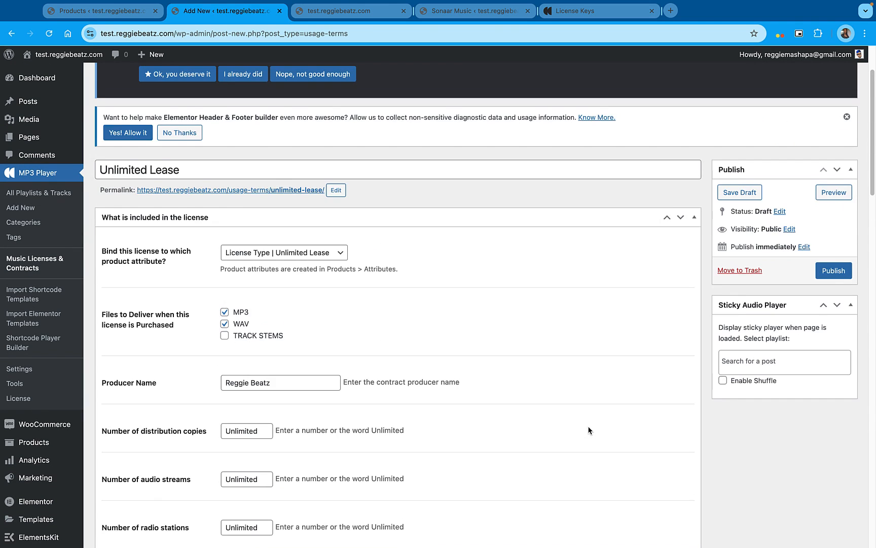
{"action": "left_click", "coordinate": [840, 284]}
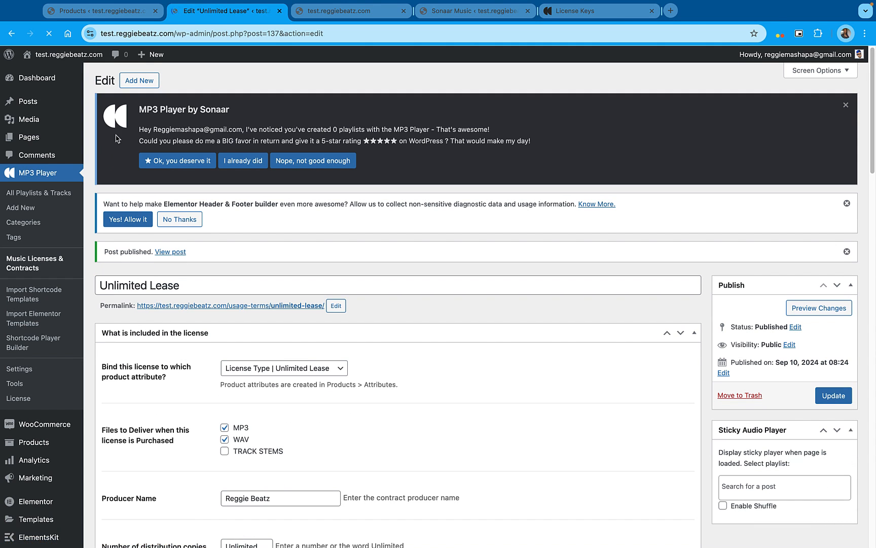
Start another music license and title it Exclusive License
{"action": "left_click", "coordinate": [146, 83]}
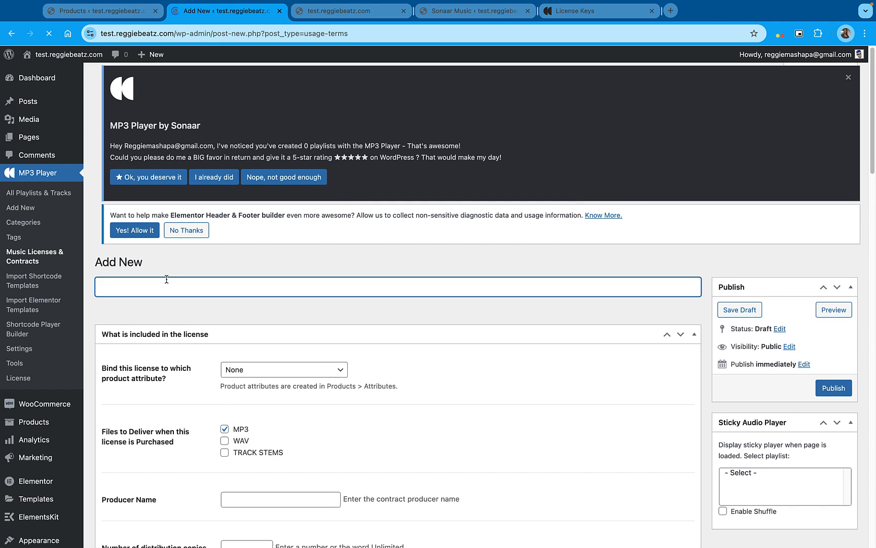
{"action": "type", "text": "eXCL"}
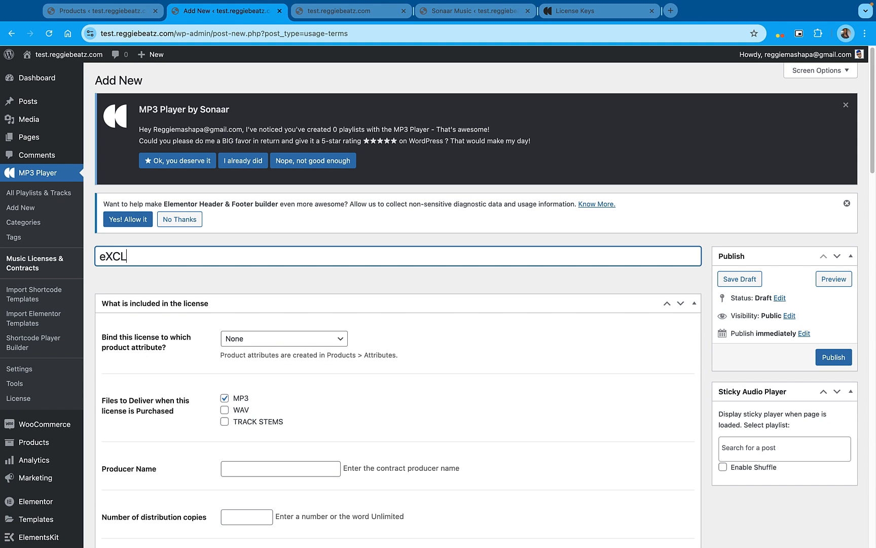
{"action": "type", "text": "USIVE"}
{"action": "key", "text": "super+a"}
{"action": "type", "text": "Exclusive License"}
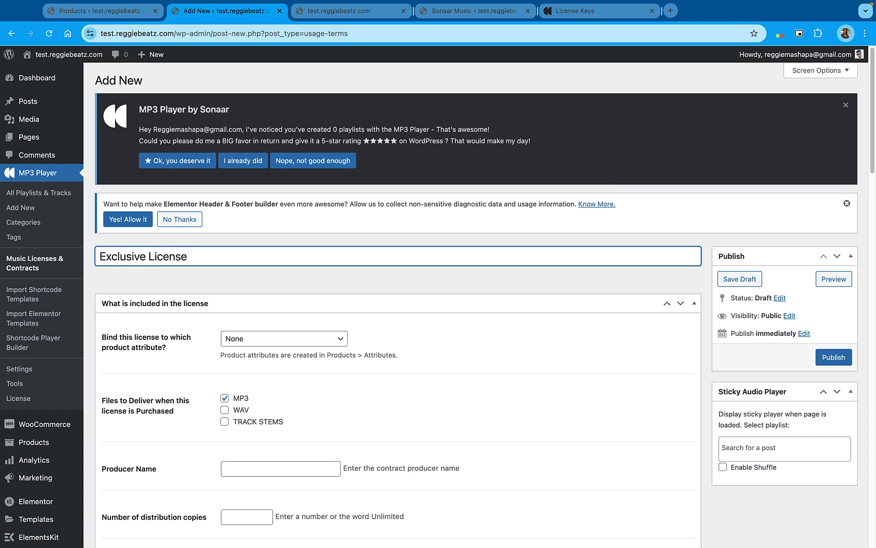
Bind the license to the attribute License Type | Exclusive License and add WAV and TRACK STEMS to the files delivered on purchase
{"action": "left_click", "coordinate": [234, 339]}
{"action": "left_click", "coordinate": [254, 363]}
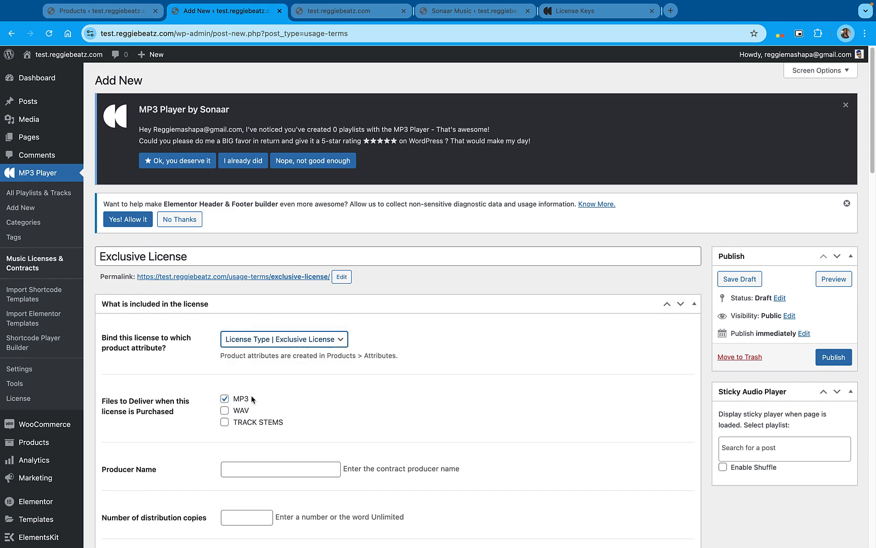
{"action": "left_click", "coordinate": [225, 408]}
{"action": "left_click", "coordinate": [224, 420]}
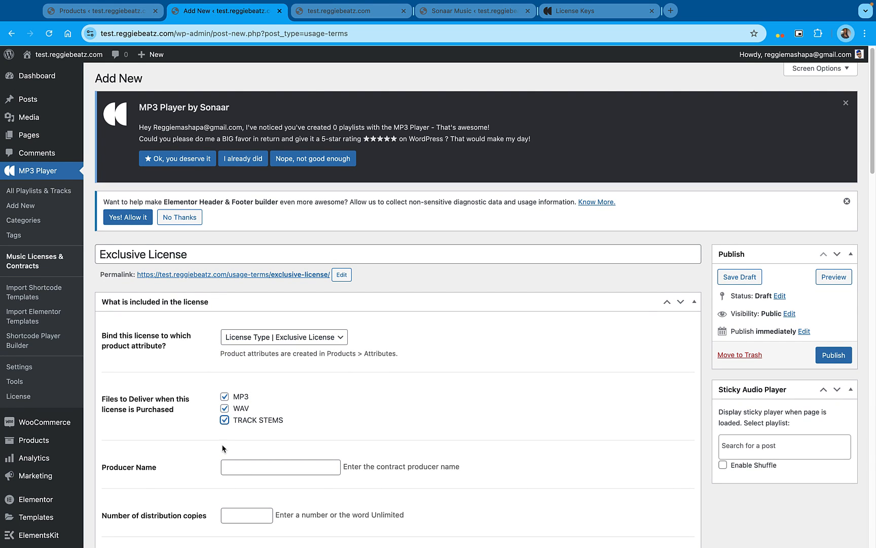
Enter the contract's producer name and set the Exclusive License's distribution copies, audio streams and radio stations to Unlimited
{"action": "left_click", "coordinate": [241, 468]}
{"action": "left_click", "coordinate": [294, 490]}
{"action": "scroll", "coordinate": [248, 365], "scroll_direction": "down", "scroll_amount": 5}
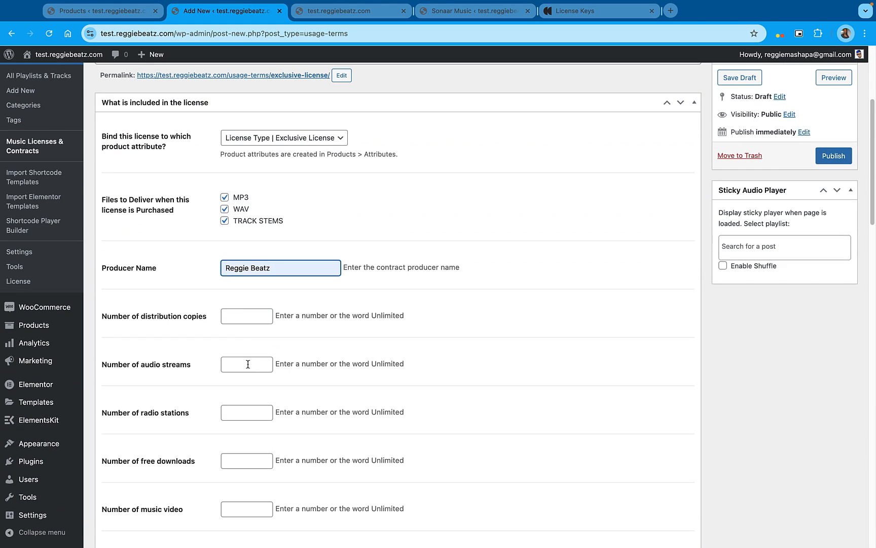
{"action": "left_click", "coordinate": [243, 316]}
{"action": "left_click", "coordinate": [249, 342]}
{"action": "left_click", "coordinate": [240, 364]}
{"action": "left_click", "coordinate": [249, 390]}
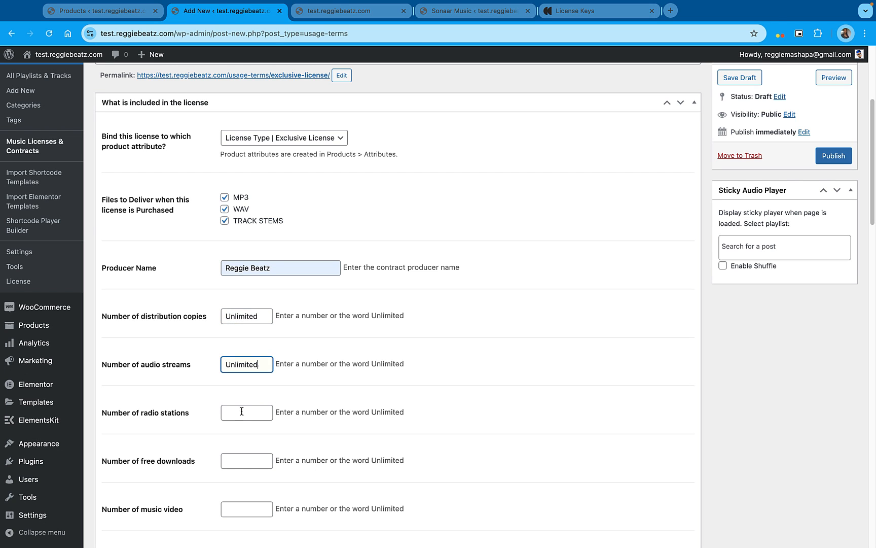
{"action": "left_click", "coordinate": [240, 412]}
{"action": "left_click", "coordinate": [241, 435]}
Set the Exclusive License's number of free downloads, music videos and video streams to Unlimited
{"action": "left_click", "coordinate": [239, 461]}
{"action": "left_click", "coordinate": [241, 484]}
{"action": "left_click", "coordinate": [239, 509]}
{"action": "left_click", "coordinate": [248, 533]}
{"action": "scroll", "coordinate": [233, 457], "scroll_direction": "down", "scroll_amount": 5}
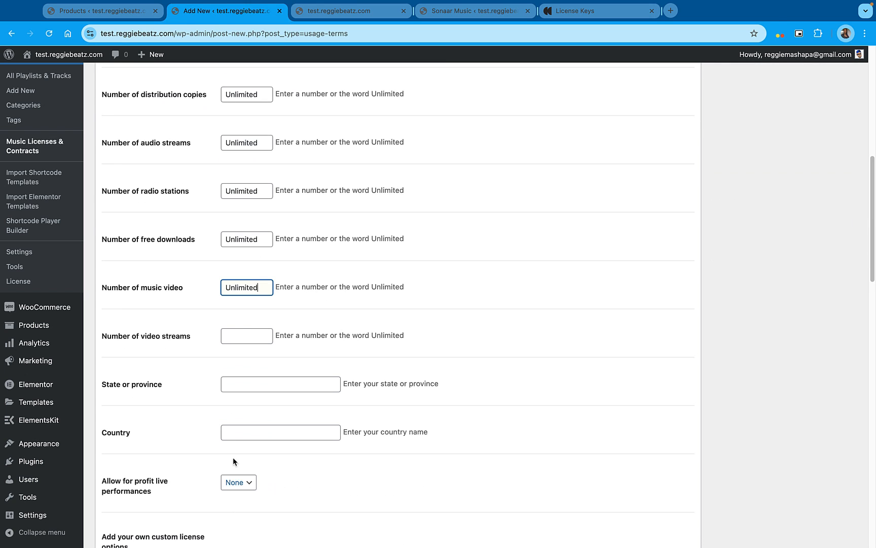
{"action": "left_click", "coordinate": [237, 335]}
{"action": "type", "text": "Unlimited"}
Publish the Exclusive License contract
{"action": "scroll", "coordinate": [462, 339], "scroll_direction": "down", "scroll_amount": 4}
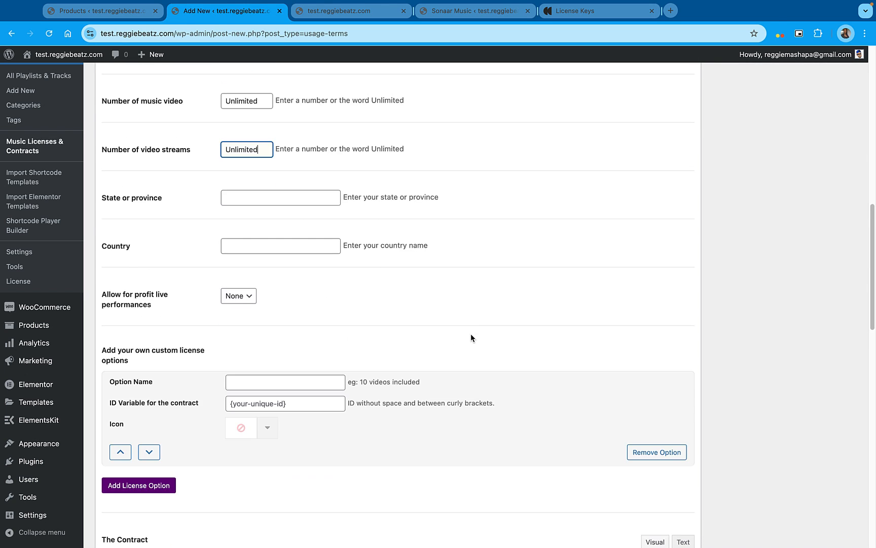
{"action": "scroll", "coordinate": [736, 373], "scroll_direction": "up", "scroll_amount": 12}
{"action": "left_click", "coordinate": [837, 358]}
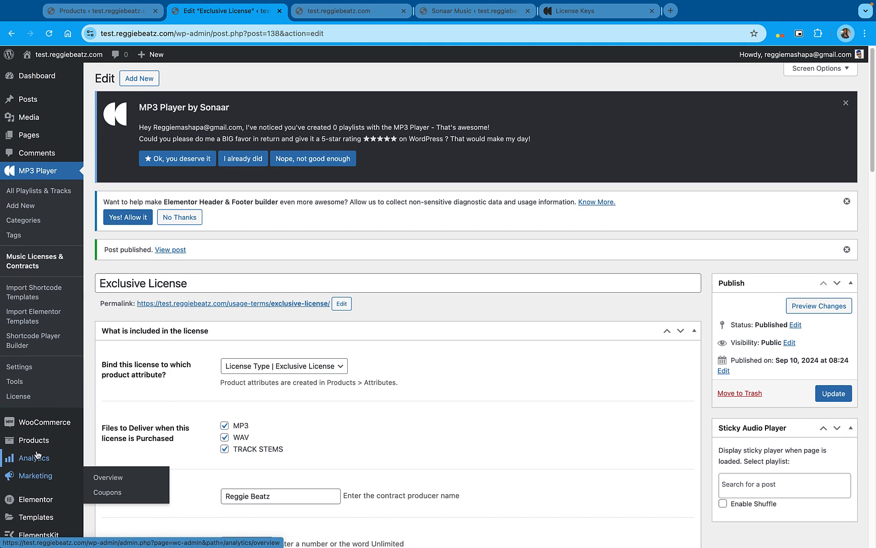
Go to the store's product list and open Beat Example 1 for editing
{"action": "mouse_move", "coordinate": [20, 445]}
{"action": "left_click", "coordinate": [105, 443]}
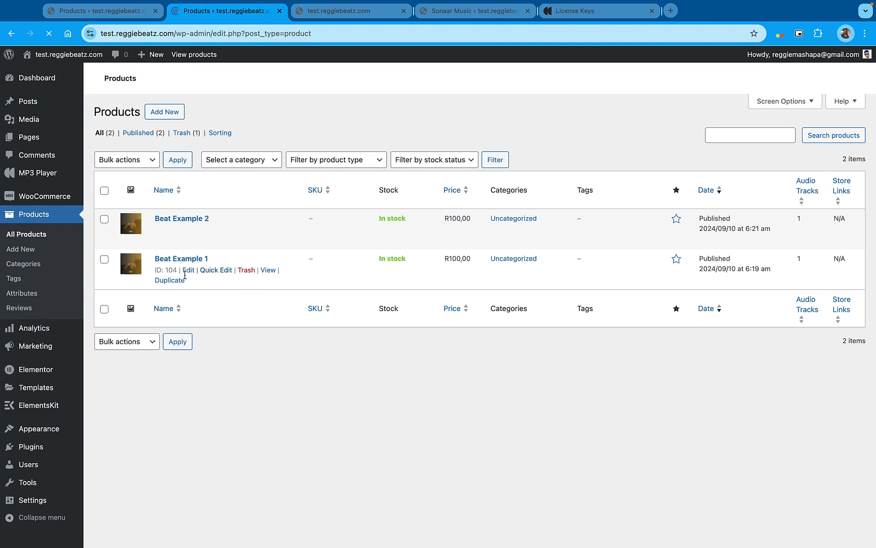
{"action": "right_click", "coordinate": [191, 274]}
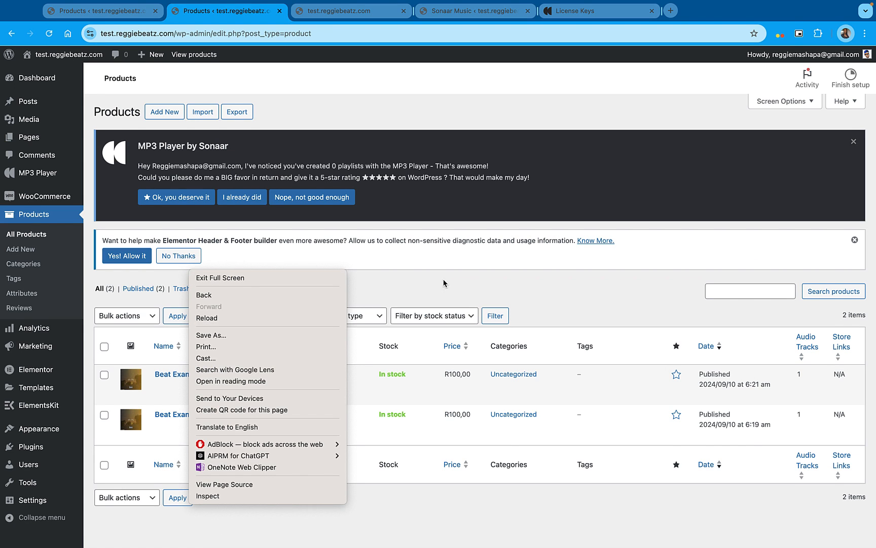
{"action": "left_click", "coordinate": [444, 284]}
{"action": "right_click", "coordinate": [189, 449]}
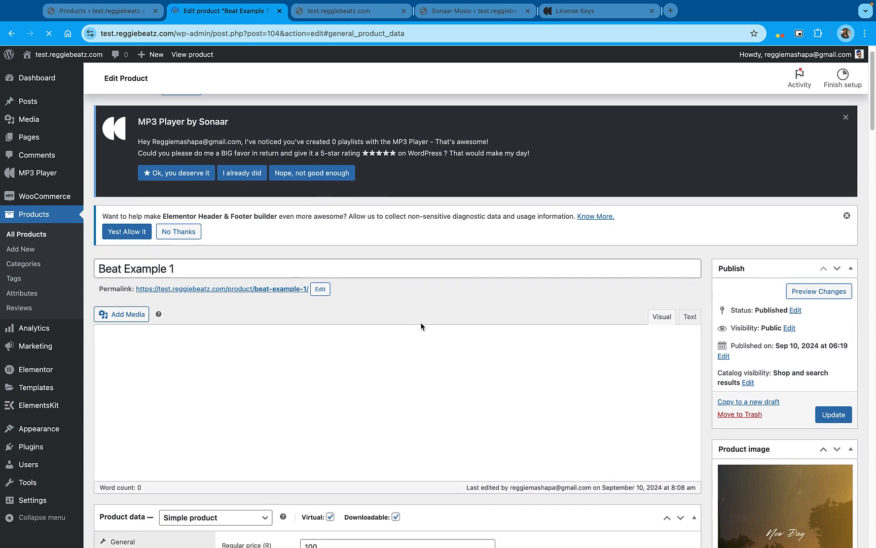
Change Beat Example 1's product type to Variable product and dismiss the hint about adding attributes
{"action": "scroll", "coordinate": [421, 327], "scroll_direction": "down", "scroll_amount": 5}
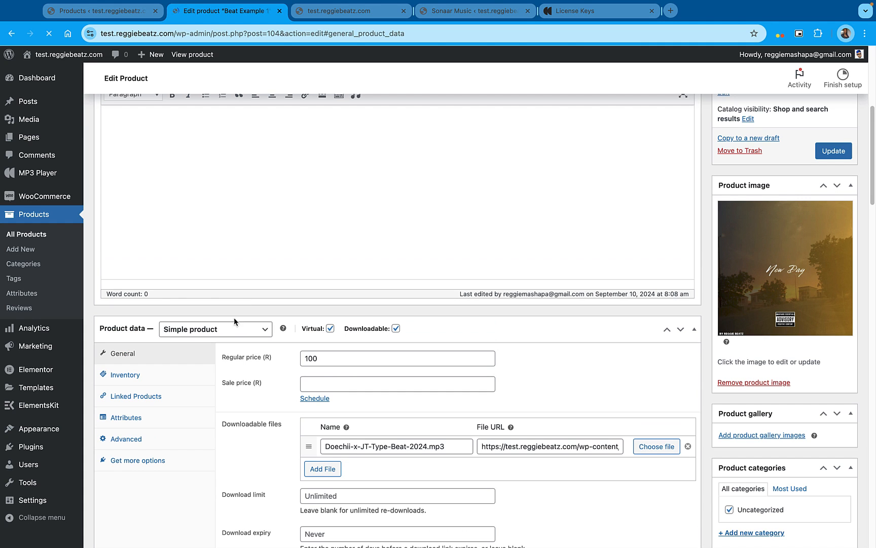
{"action": "left_click", "coordinate": [232, 330]}
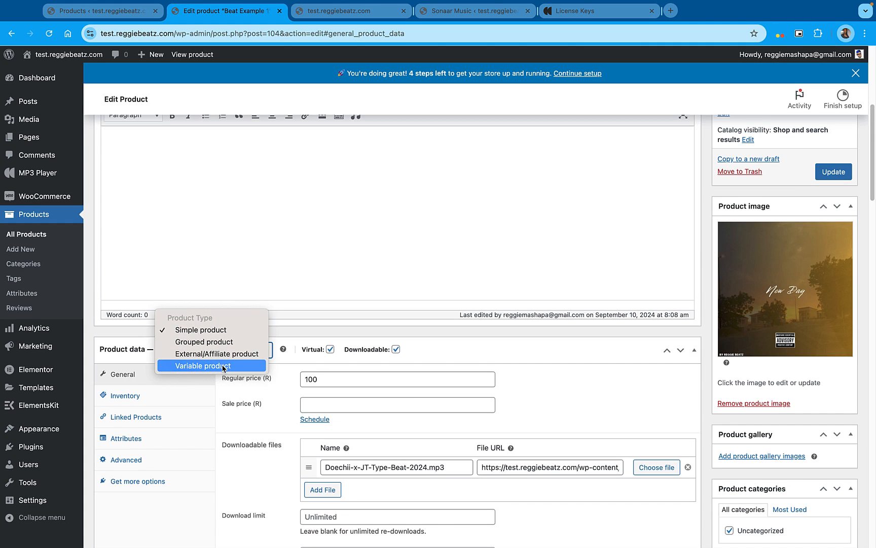
{"action": "left_click", "coordinate": [224, 366]}
{"action": "scroll", "coordinate": [308, 371], "scroll_direction": "down", "scroll_amount": 2}
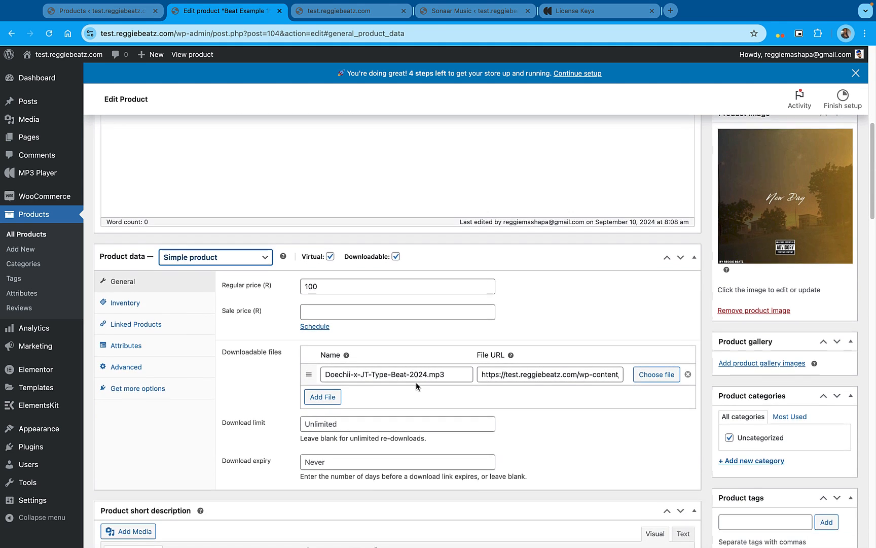
{"action": "scroll", "coordinate": [415, 382], "scroll_direction": "down", "scroll_amount": 1}
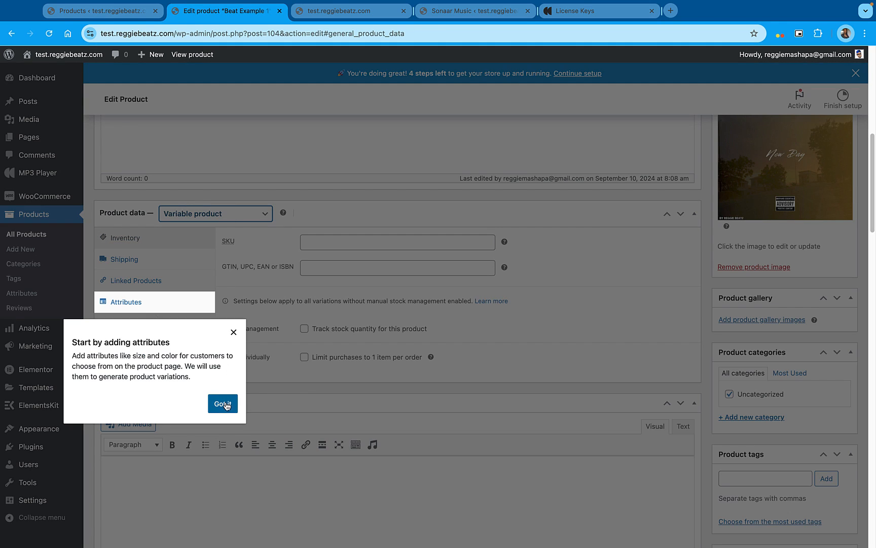
{"action": "left_click", "coordinate": [225, 404]}
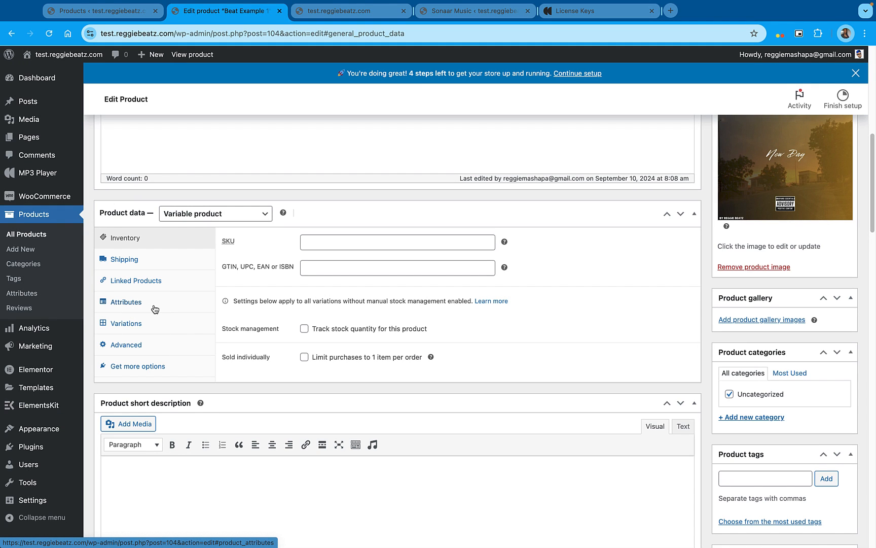
Add the existing License Type attribute to the product with all its values and save the attributes
{"action": "left_click", "coordinate": [156, 307]}
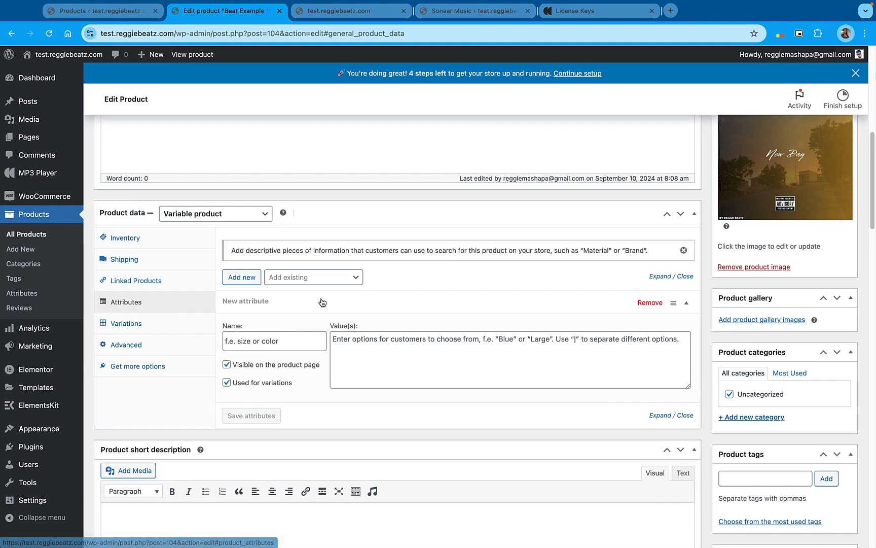
{"action": "left_click", "coordinate": [319, 280]}
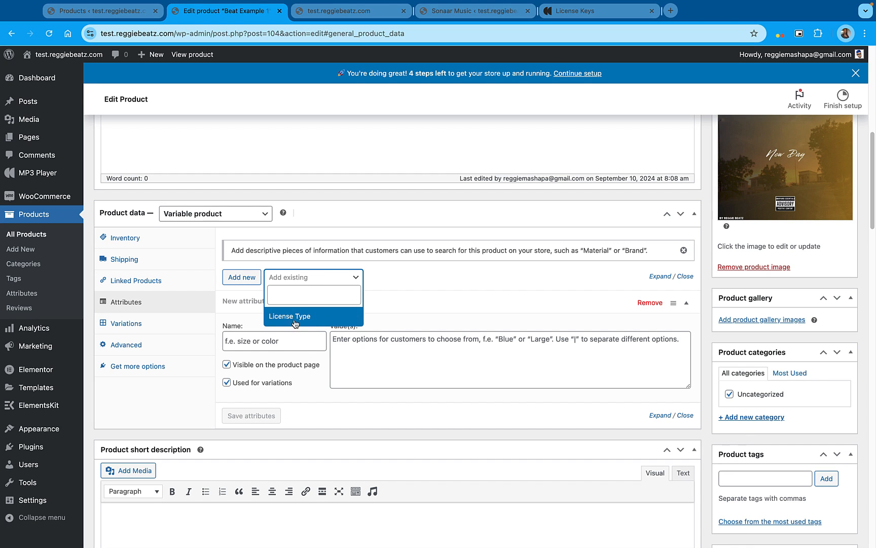
{"action": "left_click", "coordinate": [319, 317]}
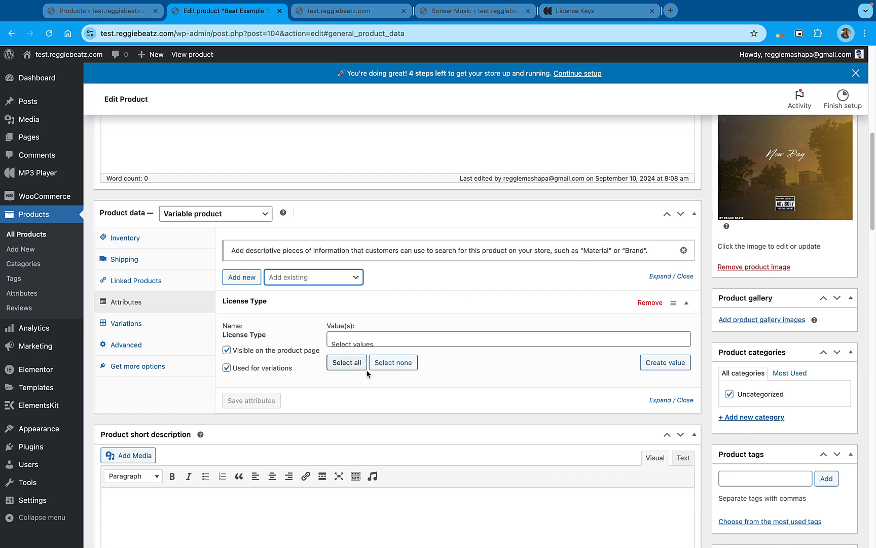
{"action": "left_click", "coordinate": [348, 362]}
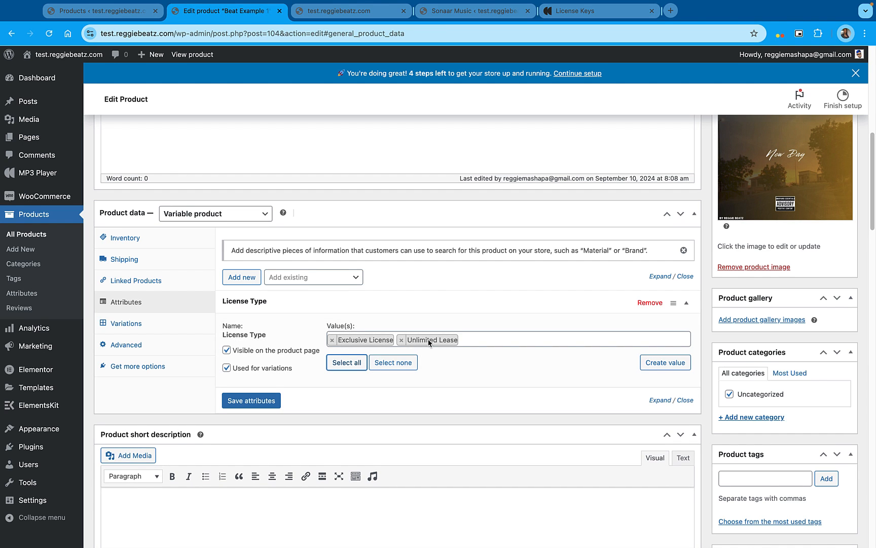
{"action": "scroll", "coordinate": [416, 343], "scroll_direction": "down", "scroll_amount": 2}
{"action": "left_click", "coordinate": [257, 345]}
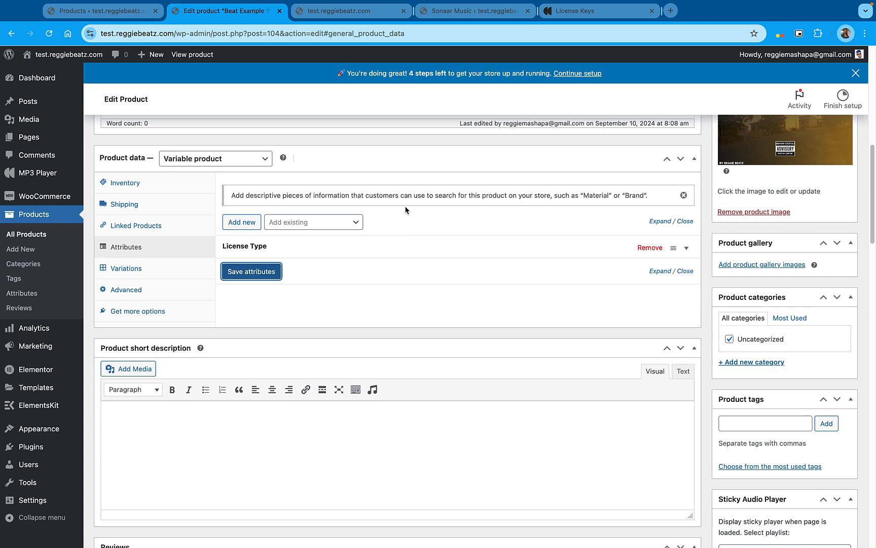
Set the Unlimited Lease variation's regular price to 99 and mark the variation as enabled, downloadable and virtual
{"action": "left_click", "coordinate": [153, 272]}
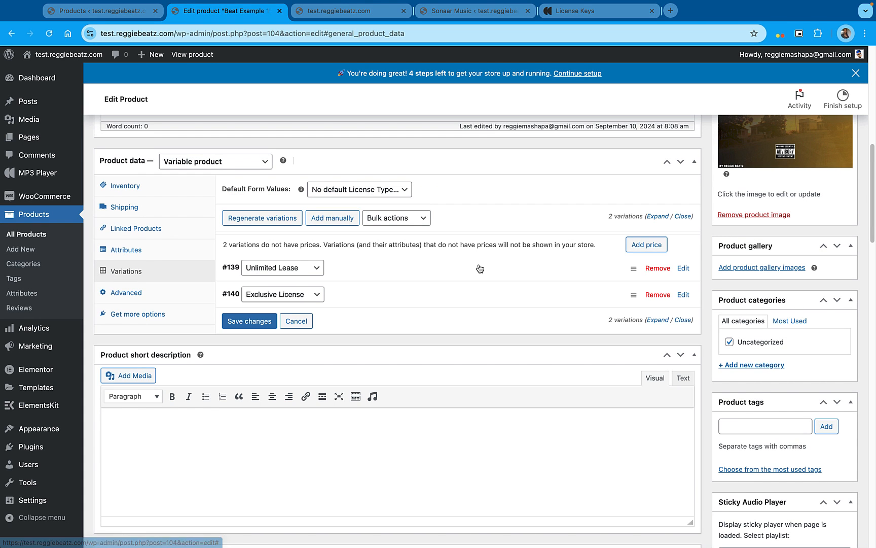
{"action": "left_click", "coordinate": [479, 268]}
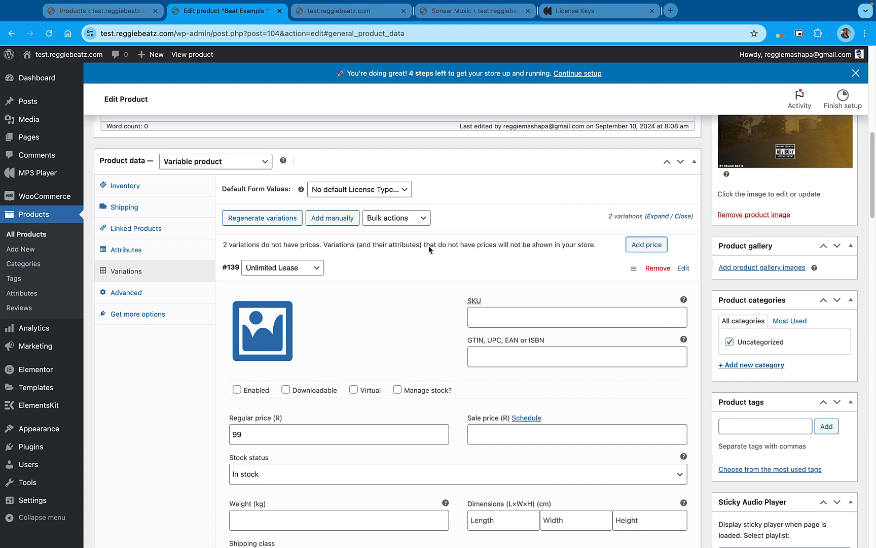
{"action": "scroll", "coordinate": [421, 305], "scroll_direction": "down", "scroll_amount": 2}
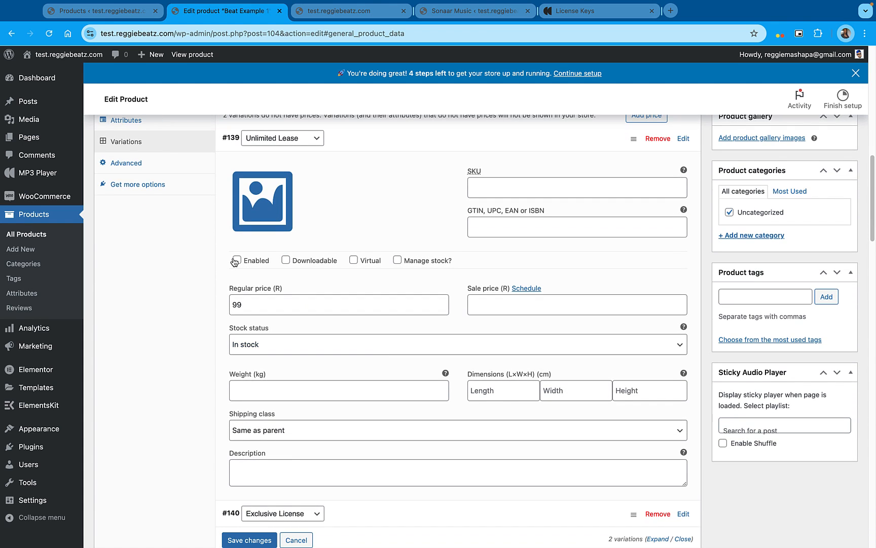
{"action": "left_click", "coordinate": [286, 260]}
{"action": "left_click", "coordinate": [353, 260]}
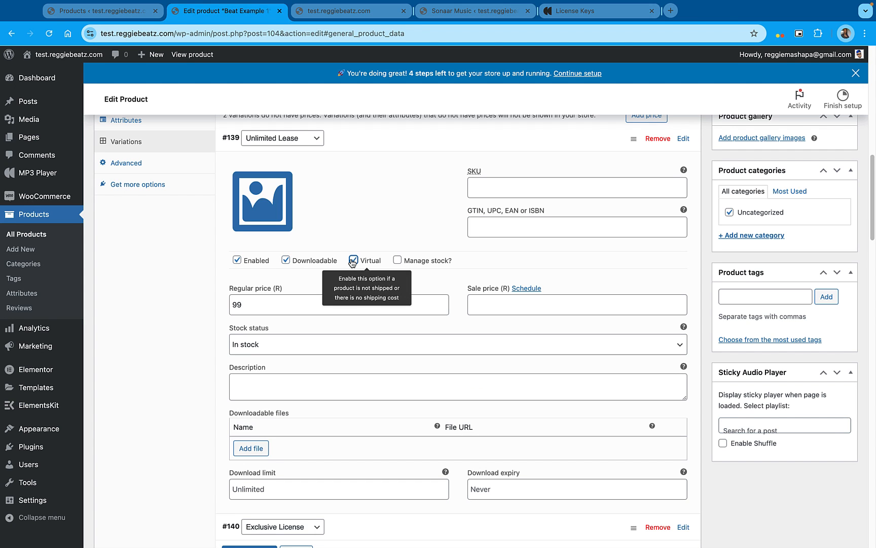
{"action": "scroll", "coordinate": [290, 303], "scroll_direction": "down", "scroll_amount": 1}
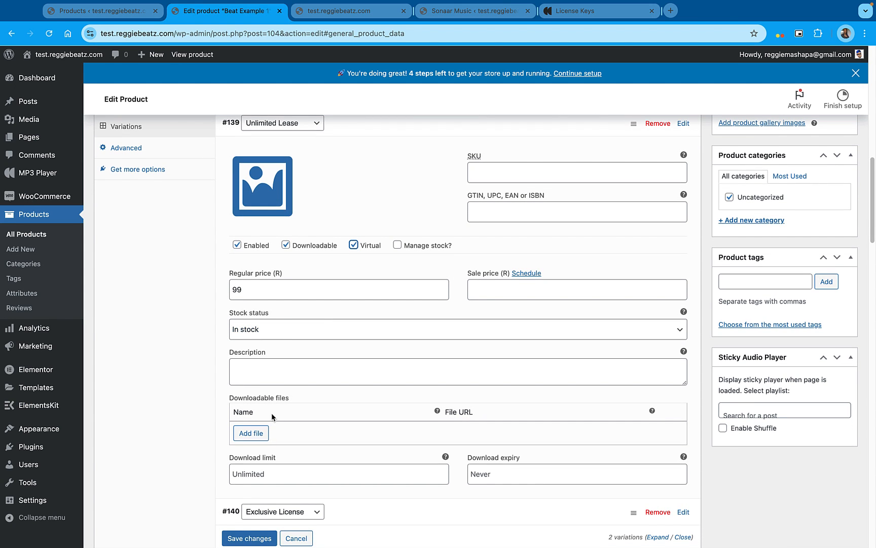
Attach Echoes.mp3 and Doechii-x-JT-Type-Beat-2024.mp3 from the media library as downloadable files of the Unlimited Lease variation
{"action": "left_click", "coordinate": [254, 438]}
{"action": "scroll", "coordinate": [397, 421], "scroll_direction": "down", "scroll_amount": 3}
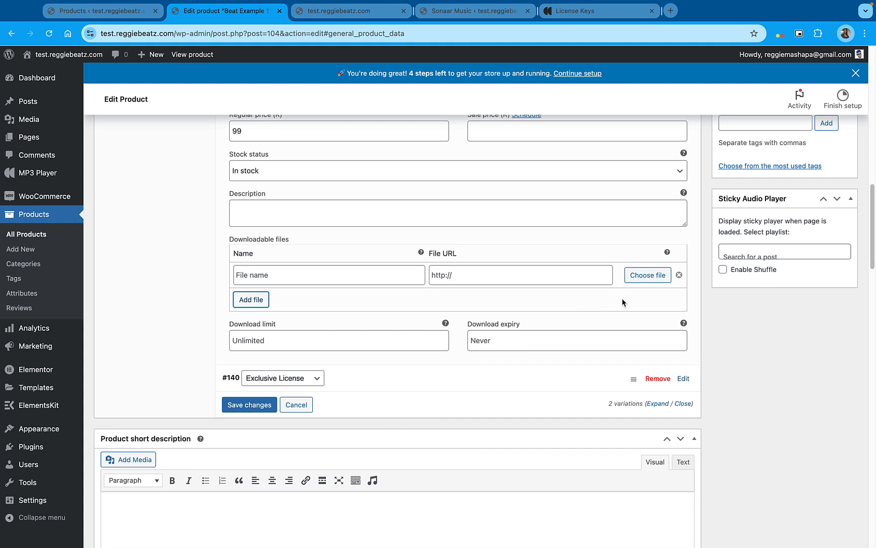
{"action": "left_click", "coordinate": [648, 275]}
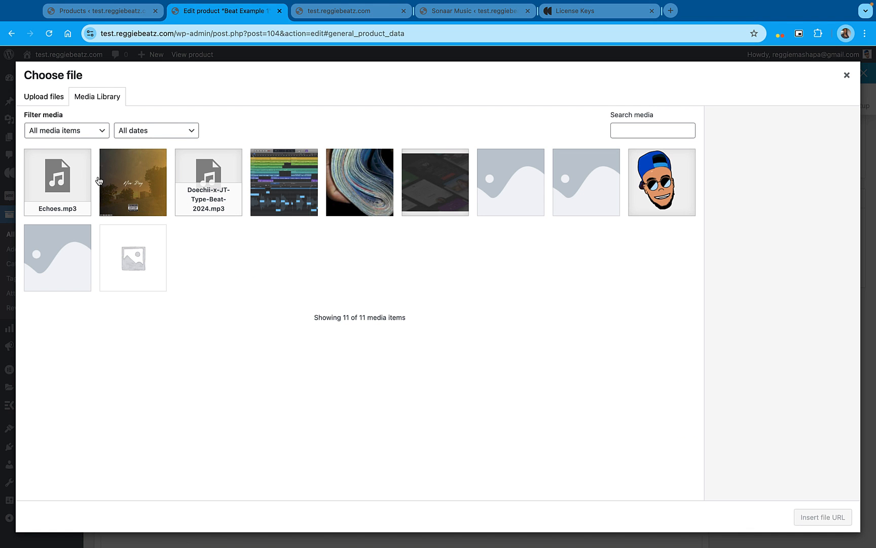
{"action": "left_click", "coordinate": [61, 178]}
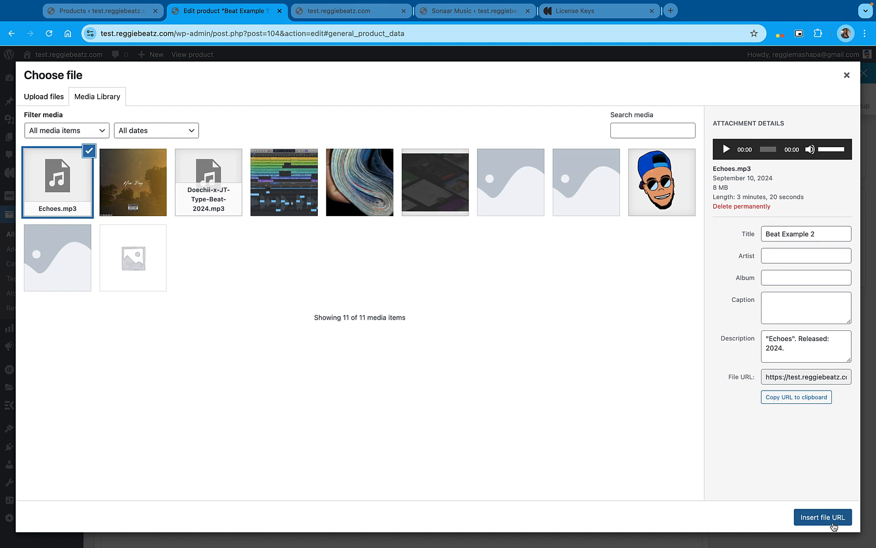
{"action": "left_click", "coordinate": [822, 517]}
{"action": "left_click", "coordinate": [251, 300]}
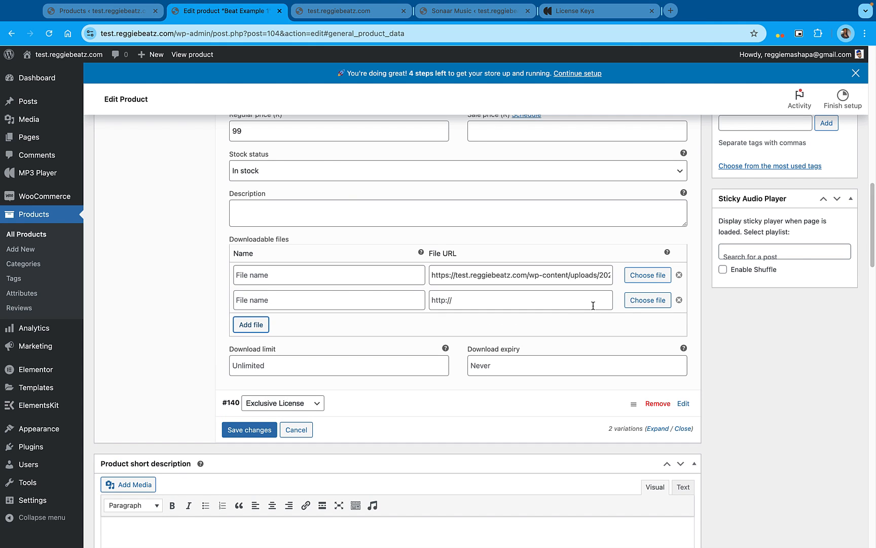
{"action": "left_click", "coordinate": [647, 301]}
{"action": "left_click", "coordinate": [218, 191]}
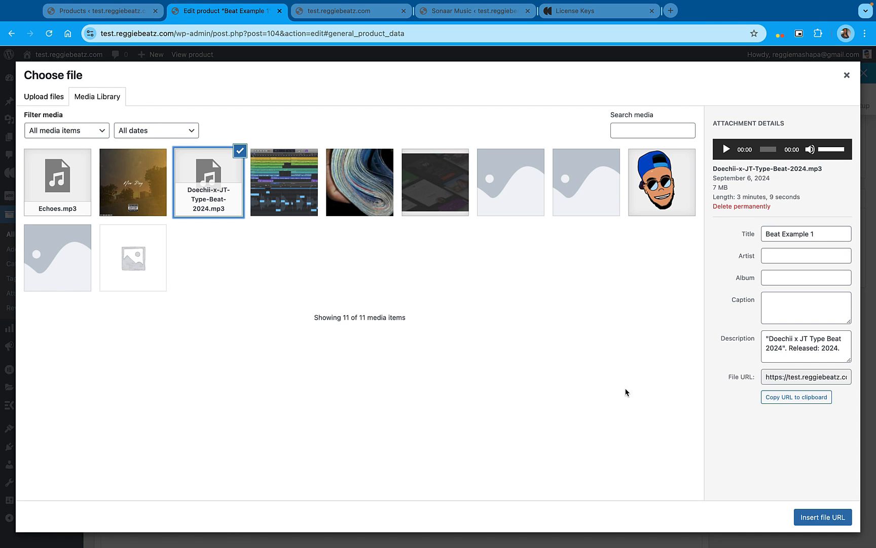
{"action": "left_click", "coordinate": [822, 517]}
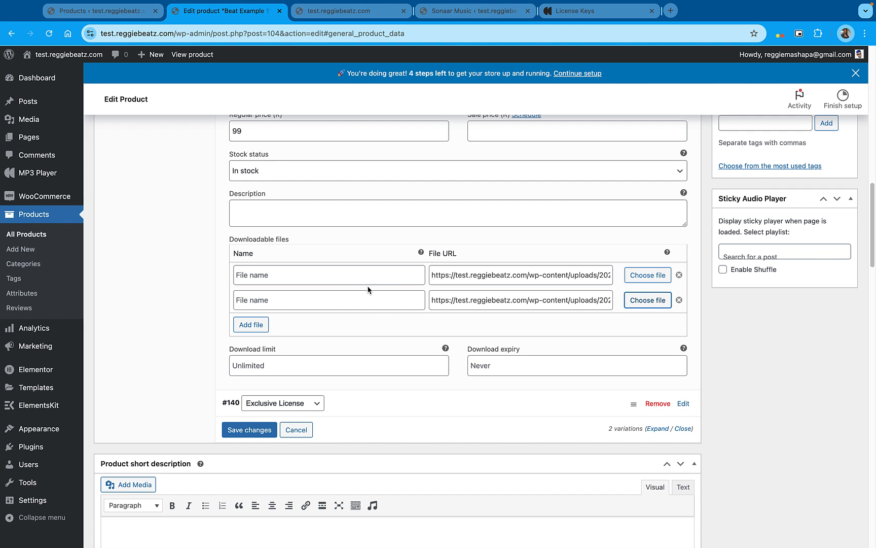
Set the Exclusive License variation's regular price to 250 and mark the variation as downloadable and virtual
{"action": "scroll", "coordinate": [370, 294], "scroll_direction": "up", "scroll_amount": 5}
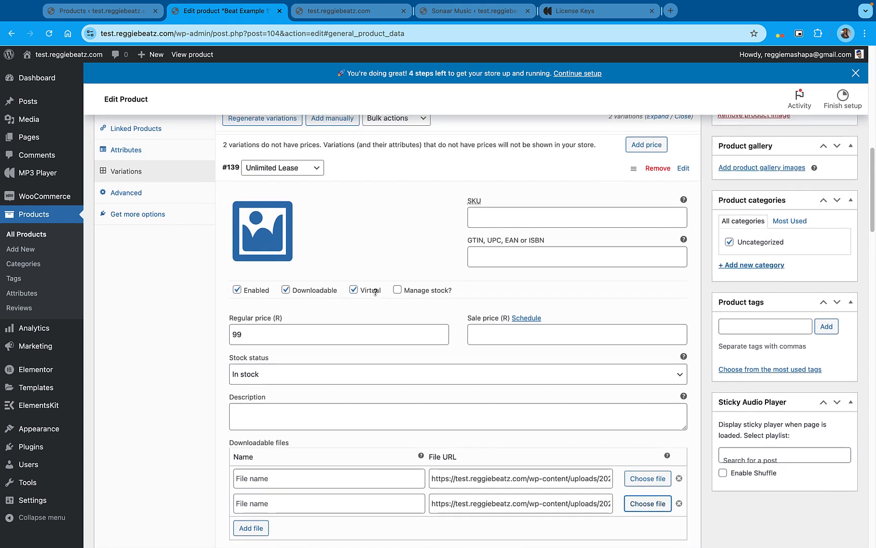
{"action": "left_click", "coordinate": [352, 179]}
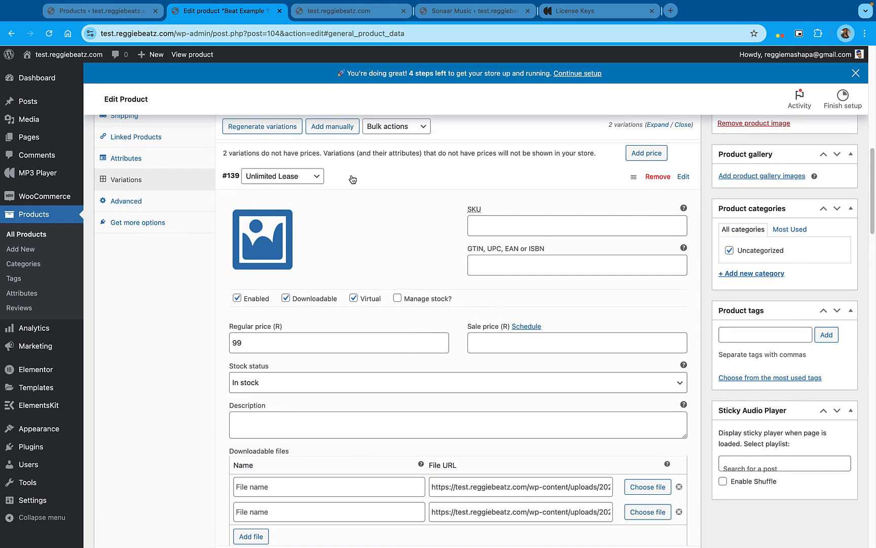
{"action": "left_click", "coordinate": [366, 204]}
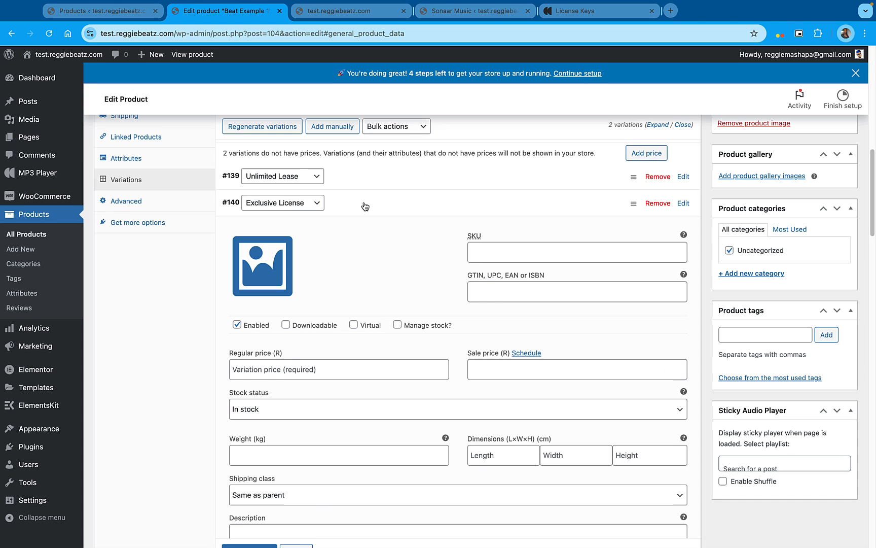
{"action": "left_click", "coordinate": [280, 371]}
{"action": "type", "text": "250"}
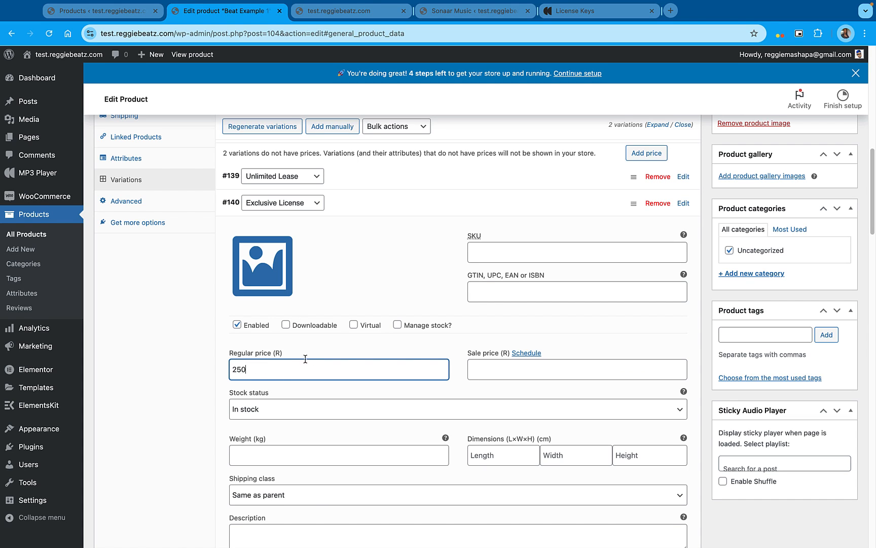
{"action": "left_click", "coordinate": [286, 325]}
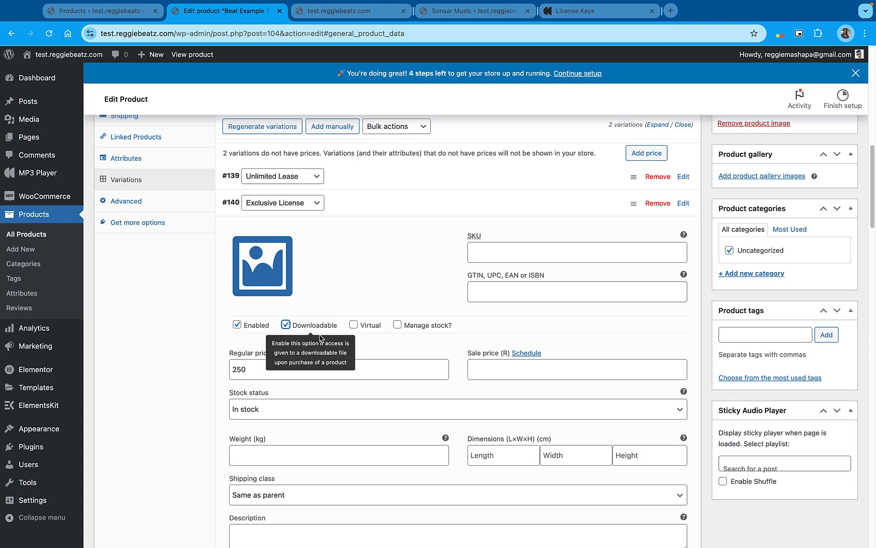
{"action": "left_click", "coordinate": [354, 325]}
Attach the music-software screenshot from the media library as the Exclusive License variation's downloadable file
{"action": "scroll", "coordinate": [304, 324], "scroll_direction": "down", "scroll_amount": 1}
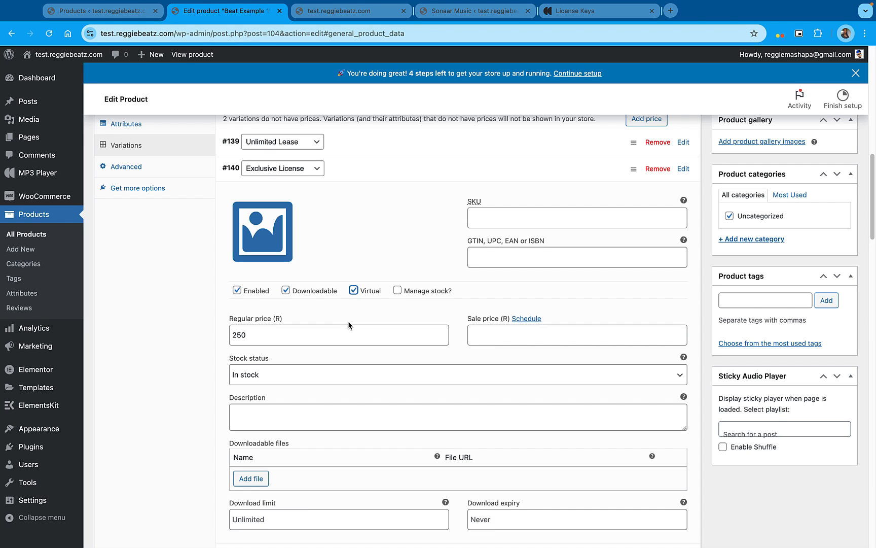
{"action": "scroll", "coordinate": [452, 358], "scroll_direction": "down", "scroll_amount": 3}
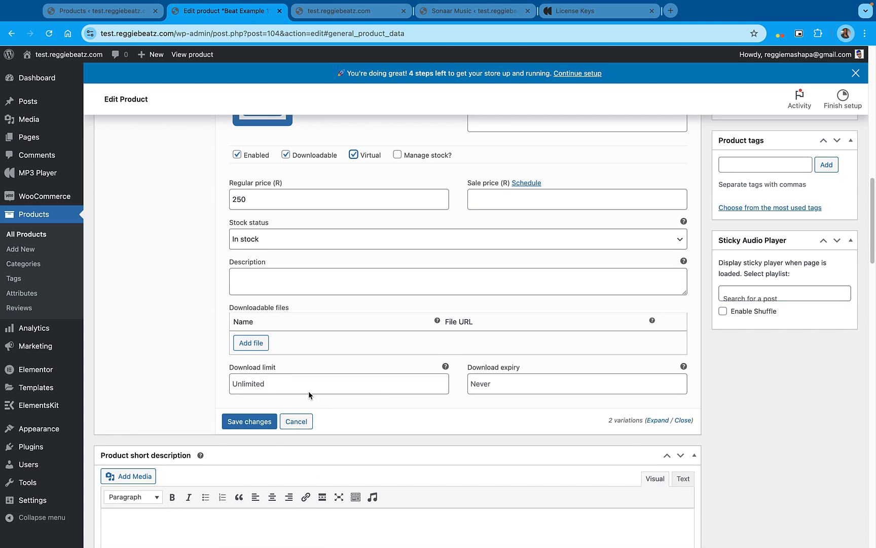
{"action": "left_click", "coordinate": [251, 342]}
{"action": "left_click", "coordinate": [514, 345]}
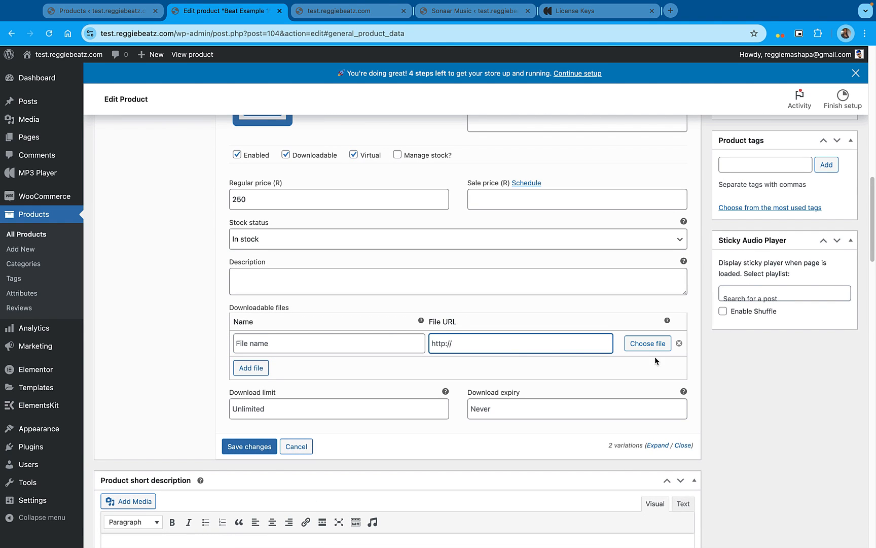
{"action": "left_click", "coordinate": [635, 345]}
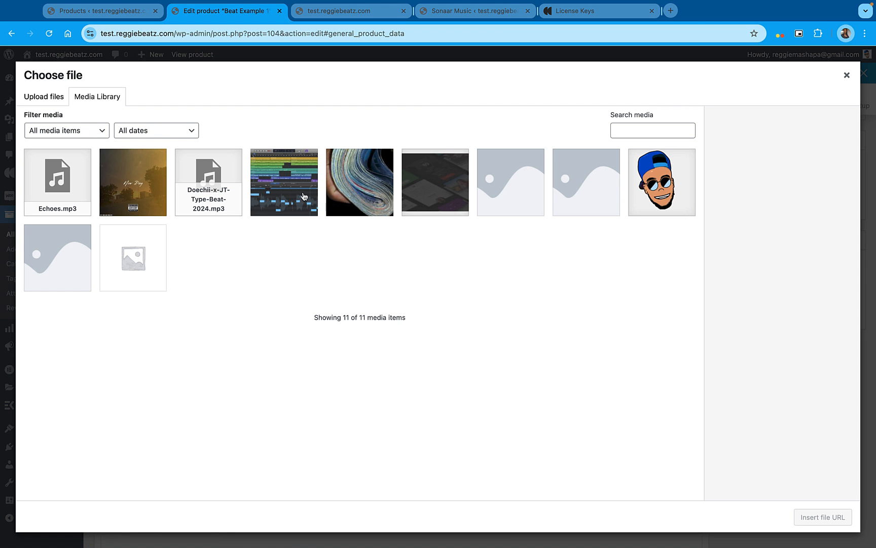
{"action": "left_click", "coordinate": [305, 198]}
{"action": "left_click", "coordinate": [836, 522]}
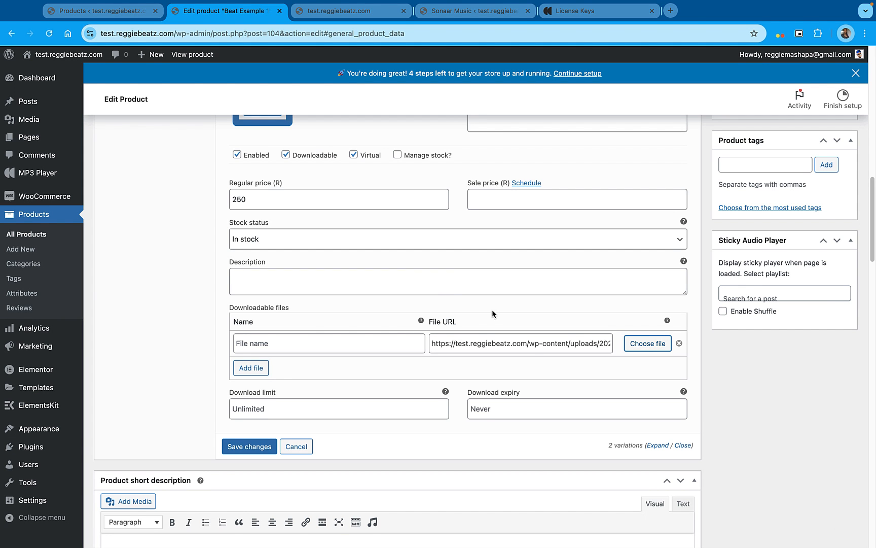
Save the variation changes and update the Beat Example 1 product
{"action": "left_click", "coordinate": [256, 447]}
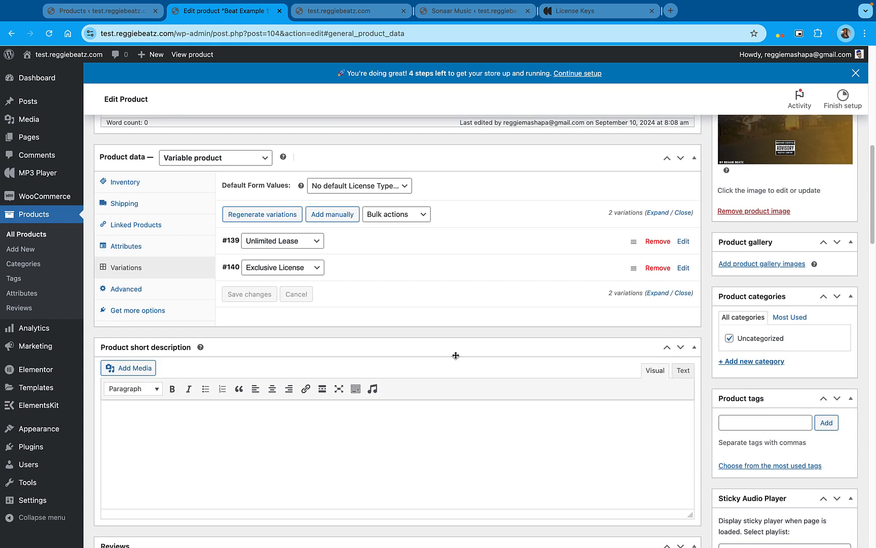
{"action": "scroll", "coordinate": [456, 356], "scroll_direction": "up", "scroll_amount": 3}
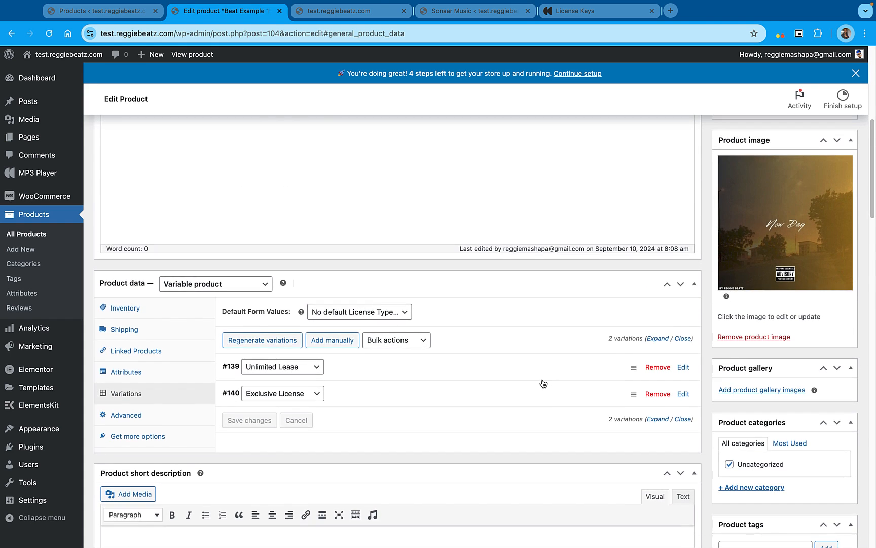
{"action": "scroll", "coordinate": [544, 383], "scroll_direction": "up", "scroll_amount": 5}
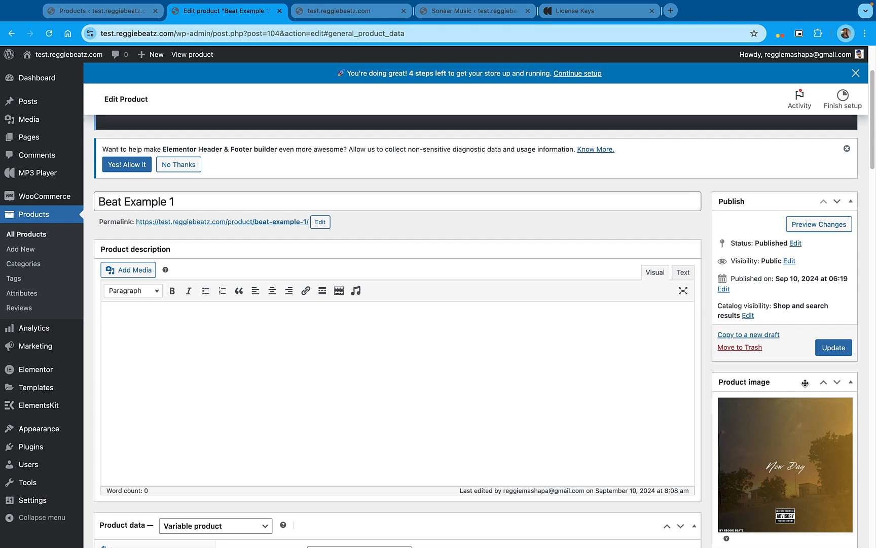
{"action": "left_click", "coordinate": [837, 351]}
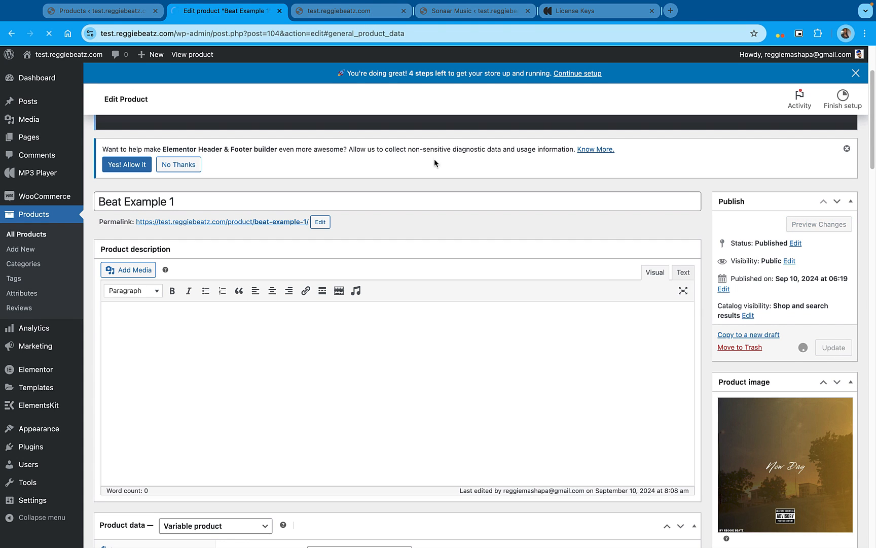
Reload the storefront home page and open Beat Example 1's license choices from the beat list
{"action": "left_click", "coordinate": [348, 27]}
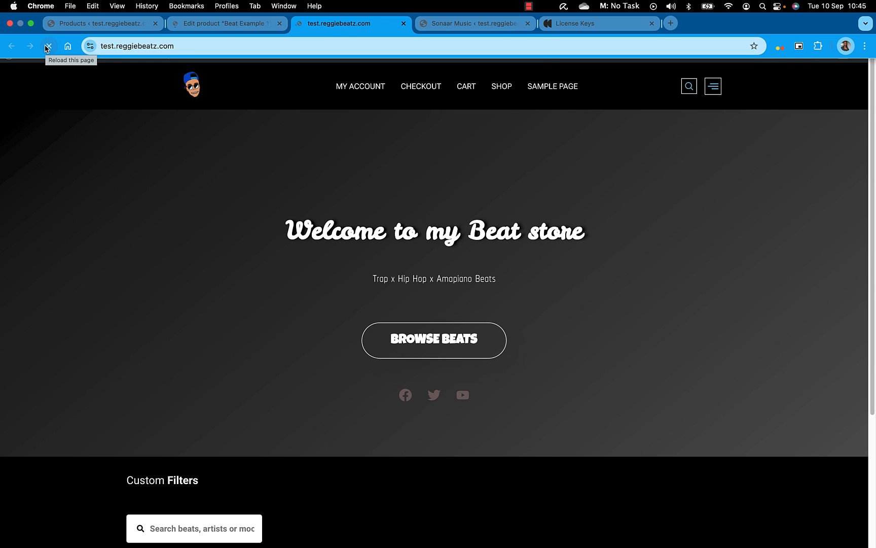
{"action": "scroll", "coordinate": [525, 276], "scroll_direction": "down", "scroll_amount": 5}
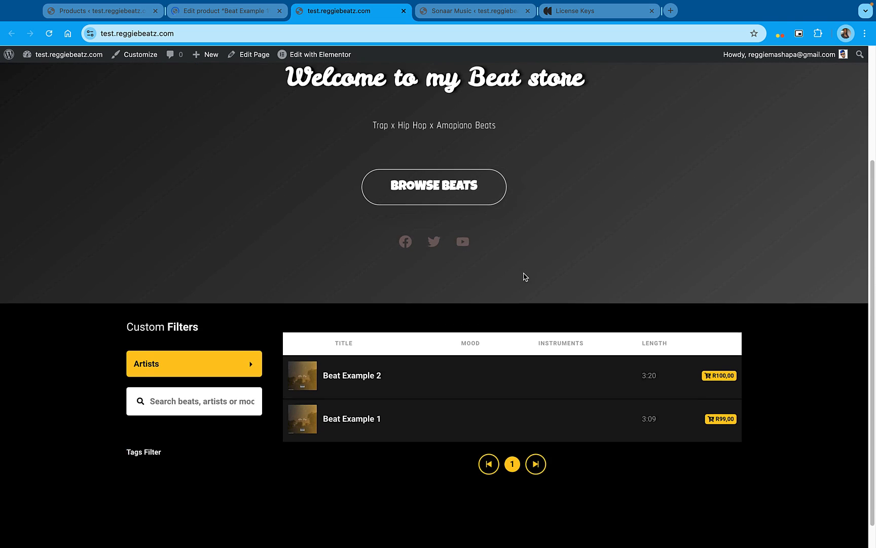
{"action": "scroll", "coordinate": [525, 276], "scroll_direction": "down", "scroll_amount": 1}
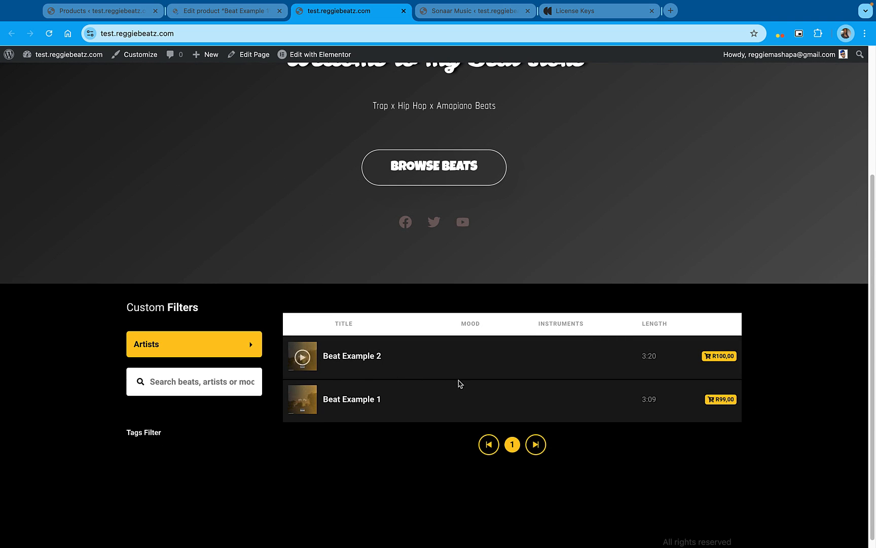
{"action": "left_click", "coordinate": [717, 401]}
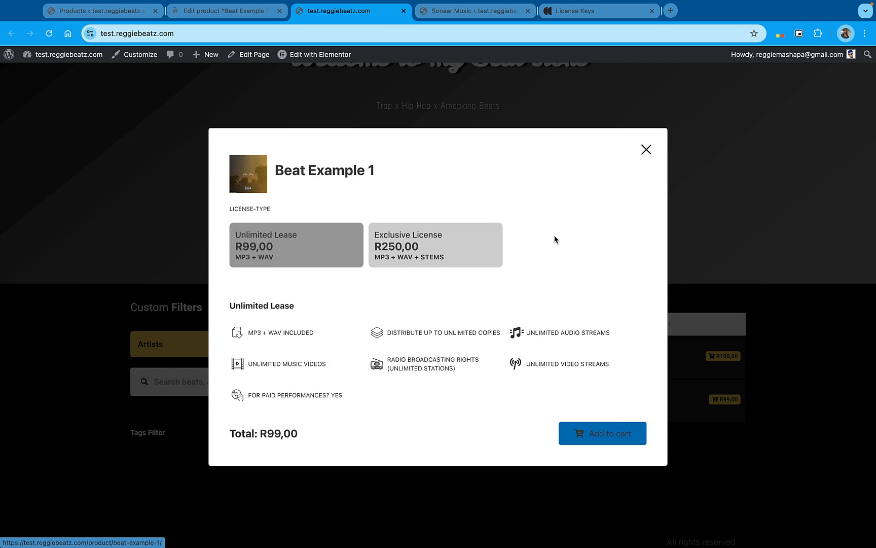
Compare the prices and usage terms of the Exclusive License and Unlimited Lease options
{"action": "left_click", "coordinate": [438, 247]}
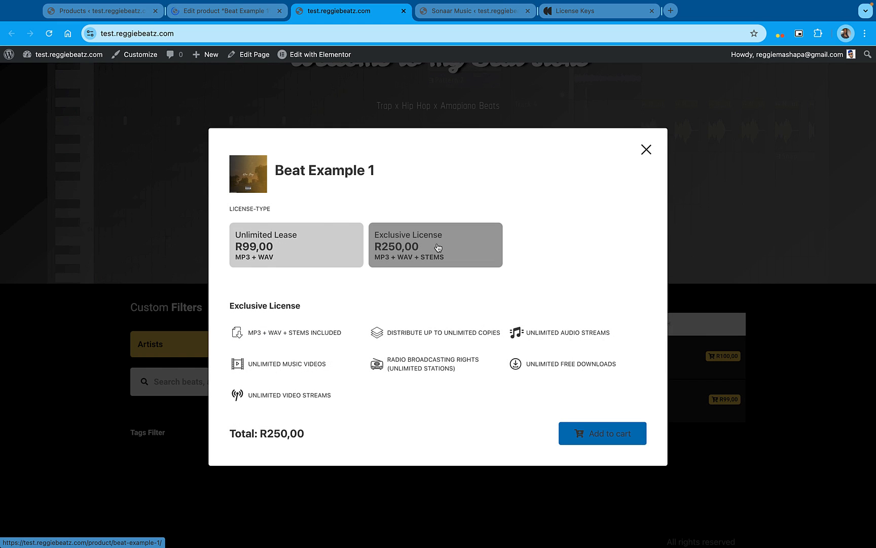
{"action": "left_click", "coordinate": [323, 249]}
{"action": "left_click", "coordinate": [415, 246]}
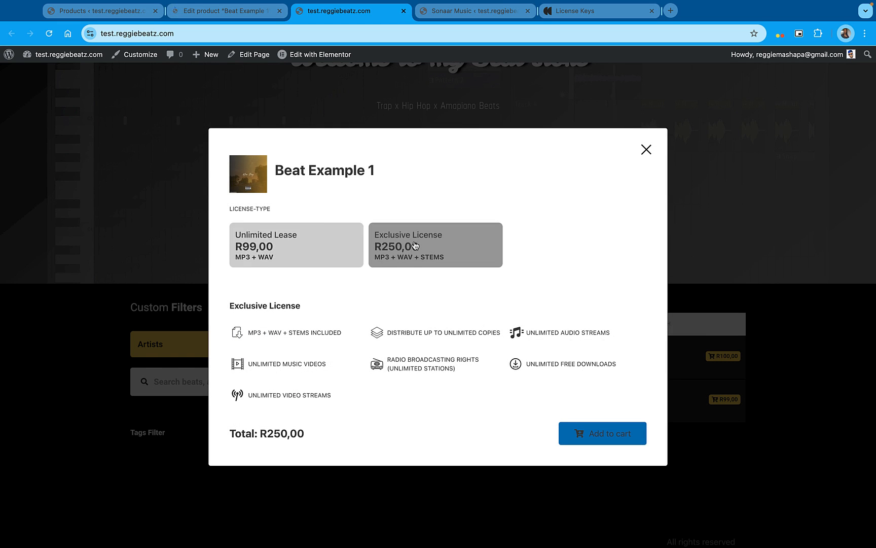
{"action": "left_click", "coordinate": [309, 248]}
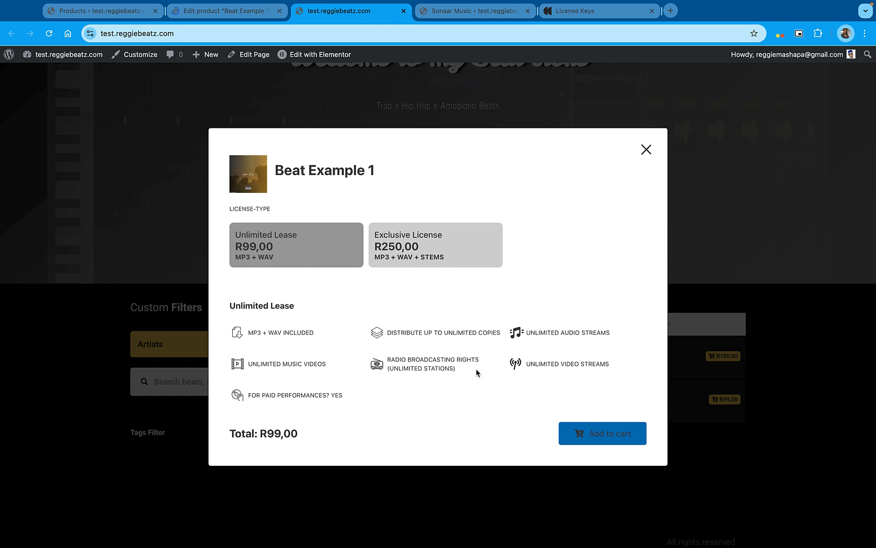
{"action": "double_click", "coordinate": [279, 365]}
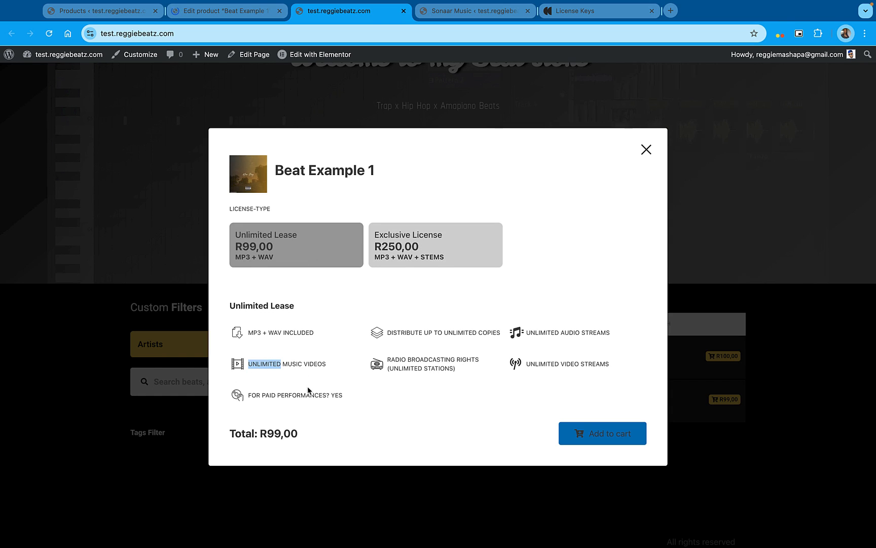
Add Beat Example 1 with the Exclusive License to the cart and return to the home page
{"action": "left_click", "coordinate": [409, 250]}
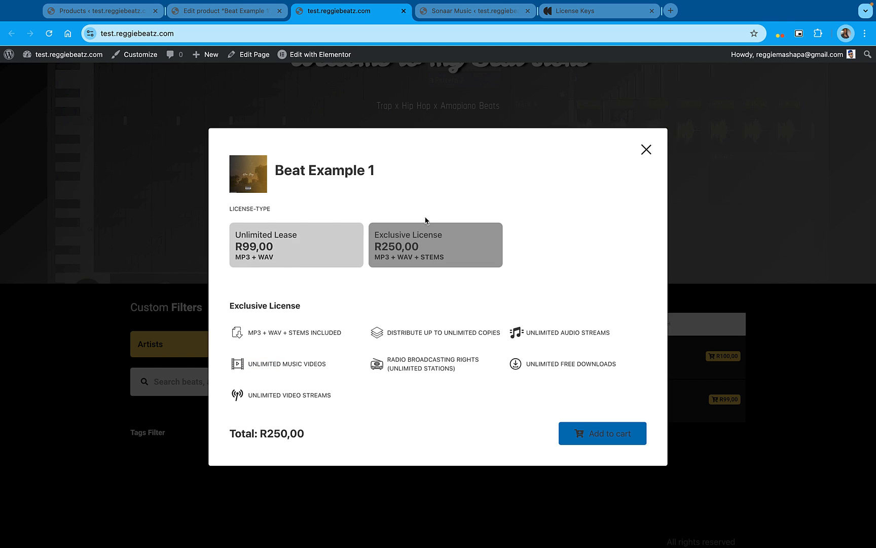
{"action": "left_click", "coordinate": [622, 434]}
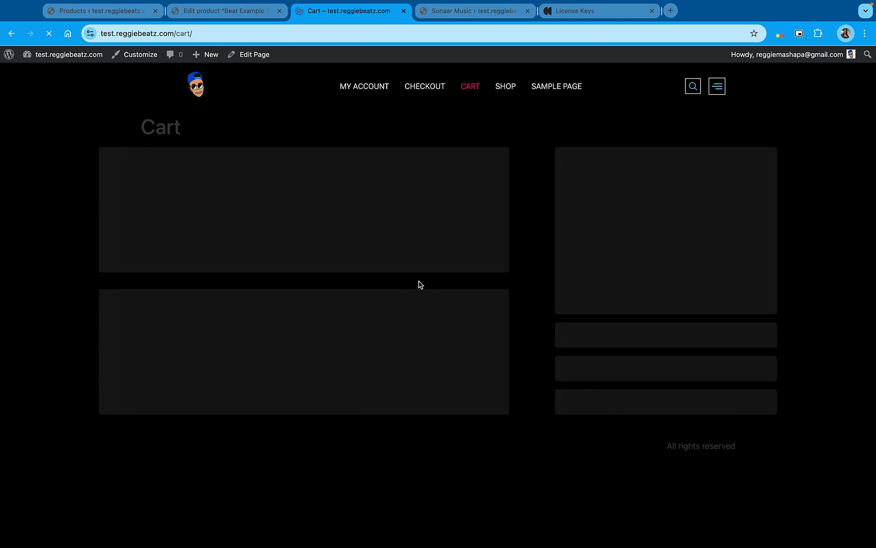
{"action": "key", "text": "super+Left"}
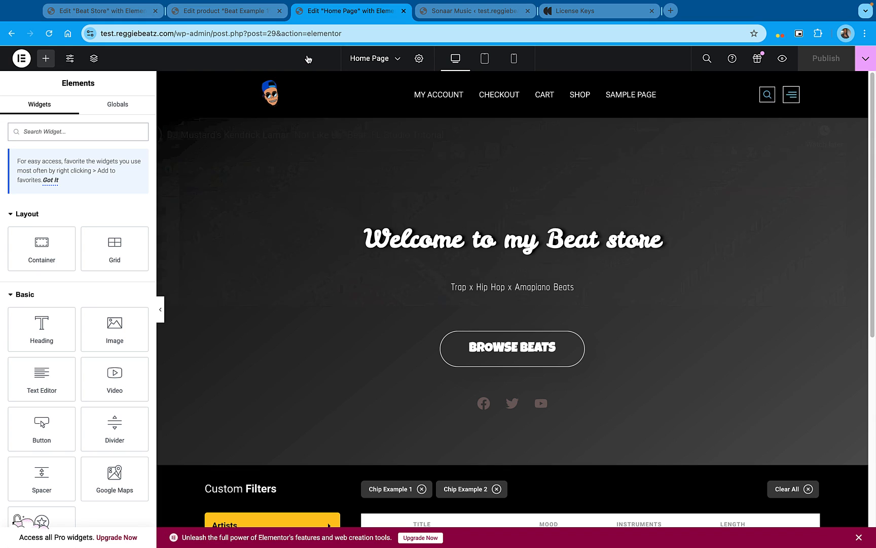
Add a two-column flexbox container with equal halves below the beat list on the home page in Elementor
{"action": "scroll", "coordinate": [452, 269], "scroll_direction": "down", "scroll_amount": 7}
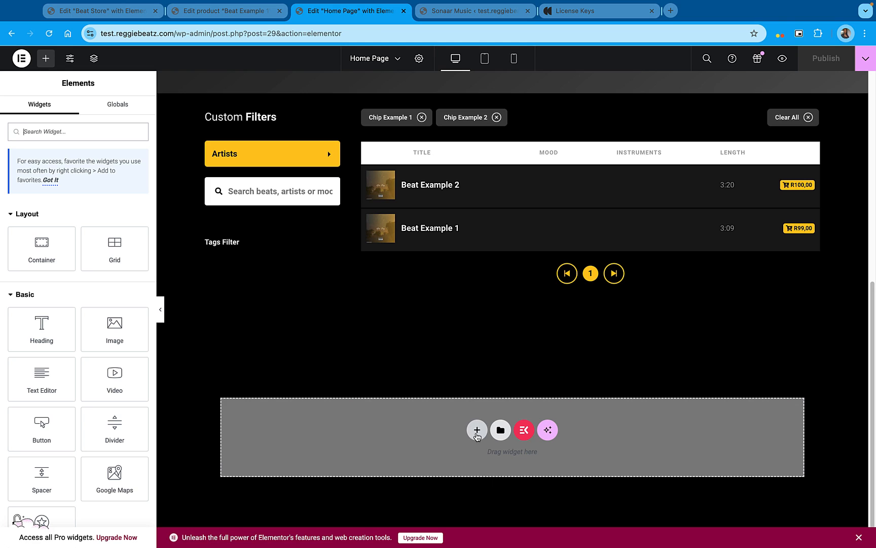
{"action": "left_click", "coordinate": [476, 430]}
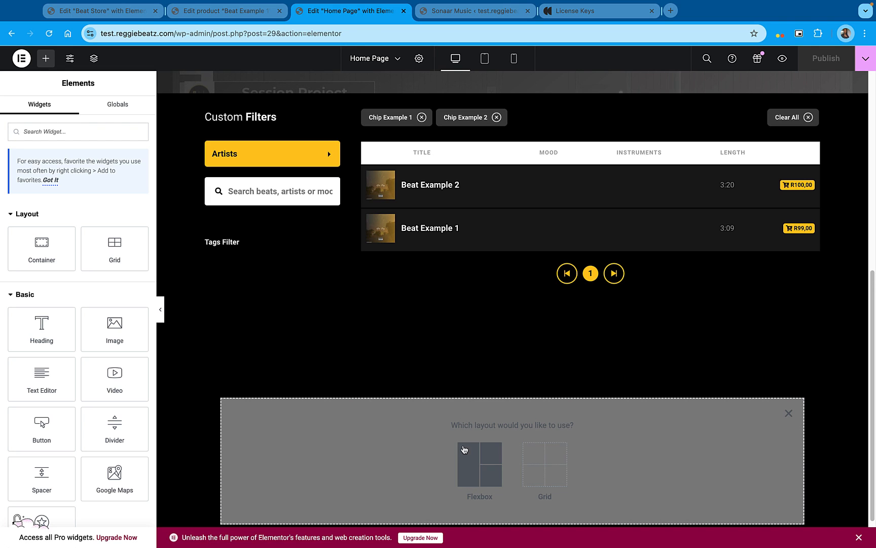
{"action": "left_click", "coordinate": [470, 459]}
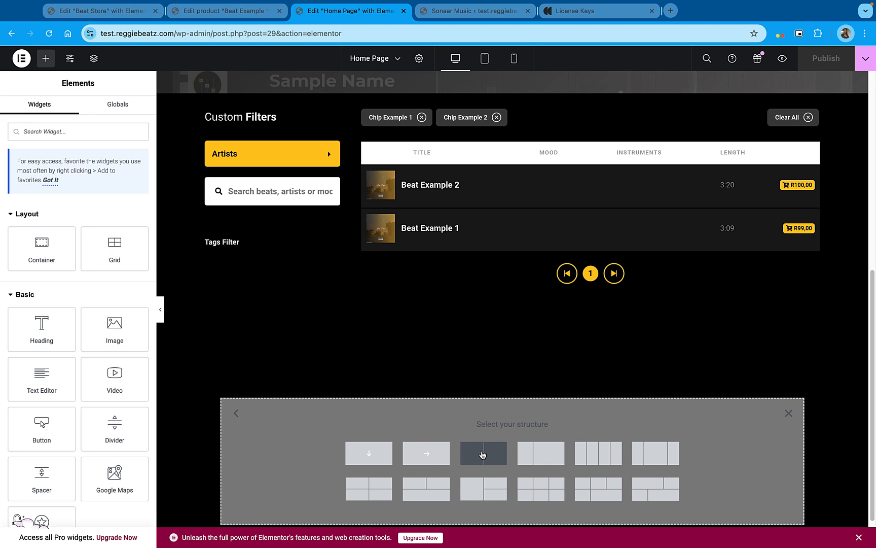
{"action": "scroll", "coordinate": [487, 454], "scroll_direction": "down", "scroll_amount": 2}
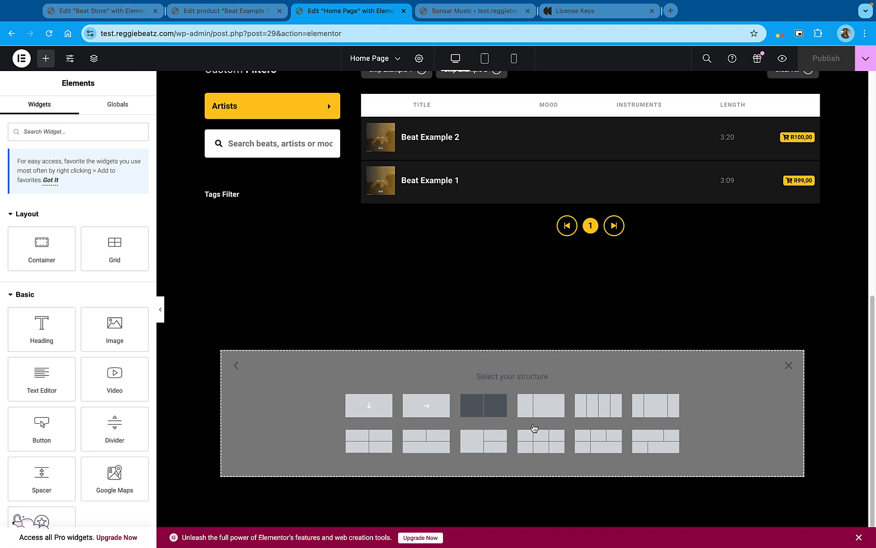
{"action": "left_click", "coordinate": [492, 408]}
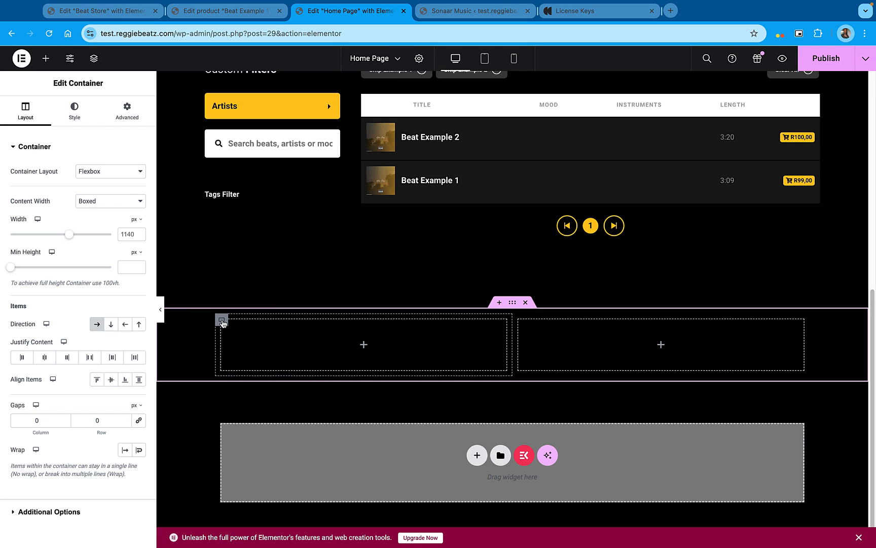
Change the new section's first inner container to a grid layout with one column and two rows
{"action": "left_click", "coordinate": [222, 320]}
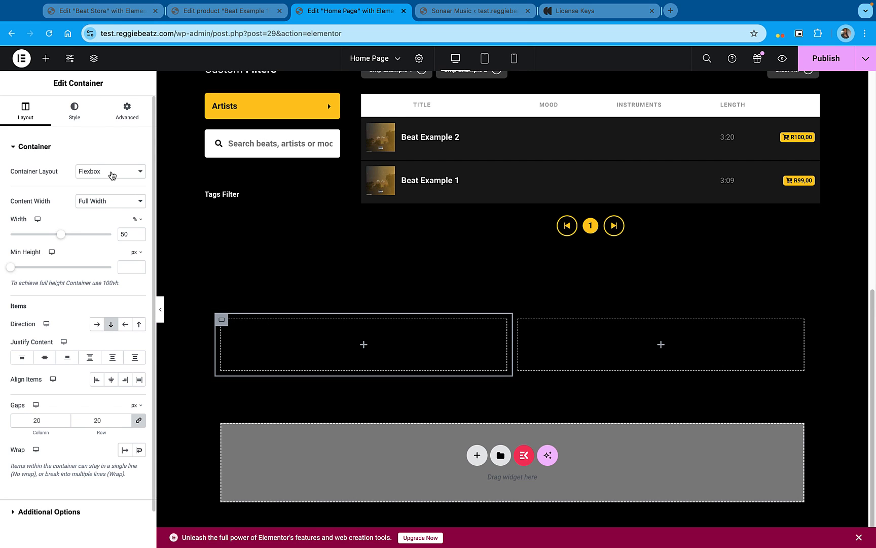
{"action": "left_click", "coordinate": [112, 175]}
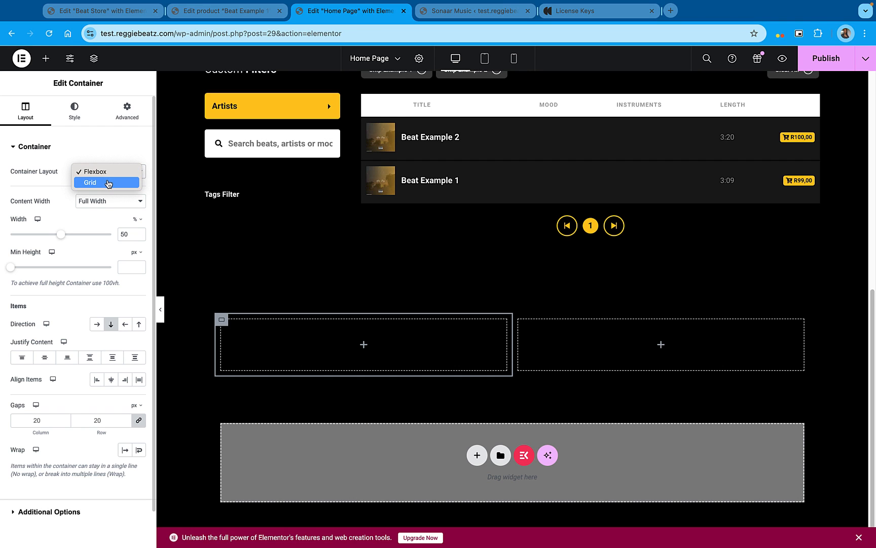
{"action": "left_click", "coordinate": [109, 184]}
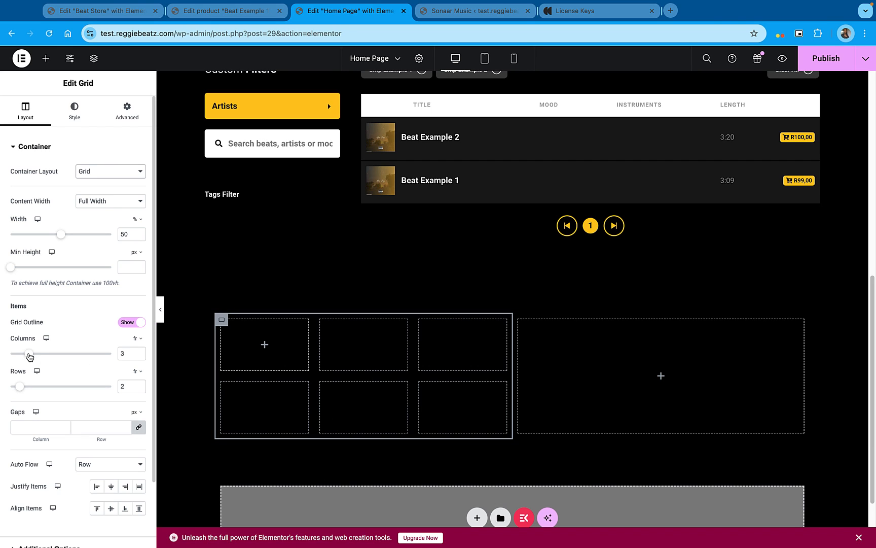
{"action": "left_click", "coordinate": [19, 355]}
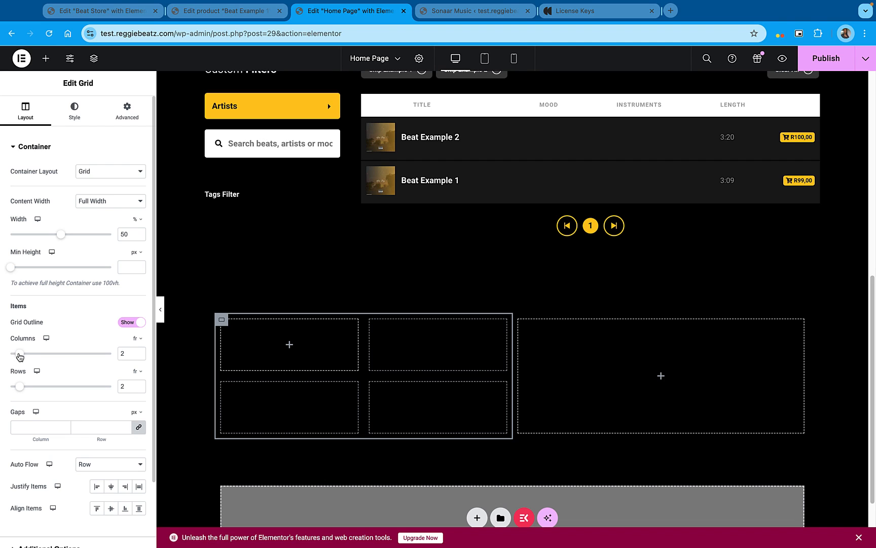
{"action": "left_click_drag", "start_coordinate": [17, 358], "coordinate": [11, 358]}
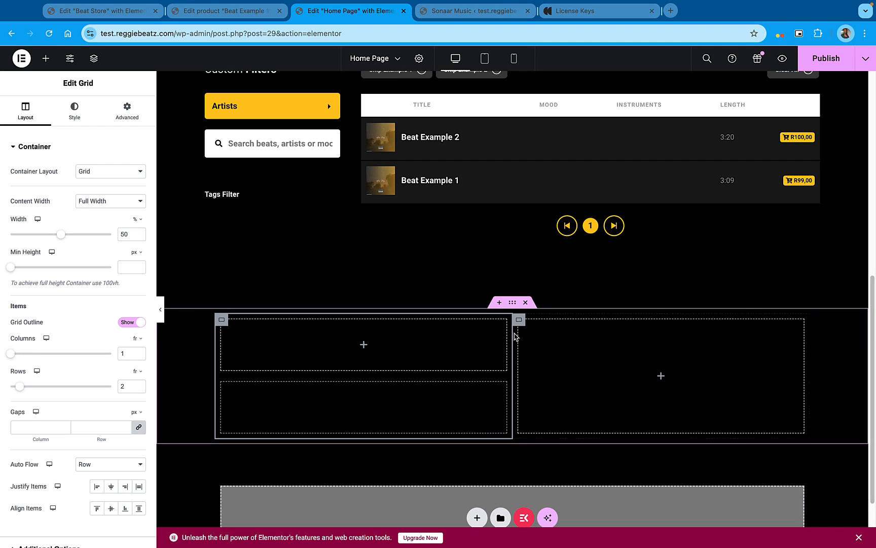
Find the ElementsKit Icon Box widget and place it in the upper cell of the grid
{"action": "scroll", "coordinate": [404, 354], "scroll_direction": "down", "scroll_amount": 1}
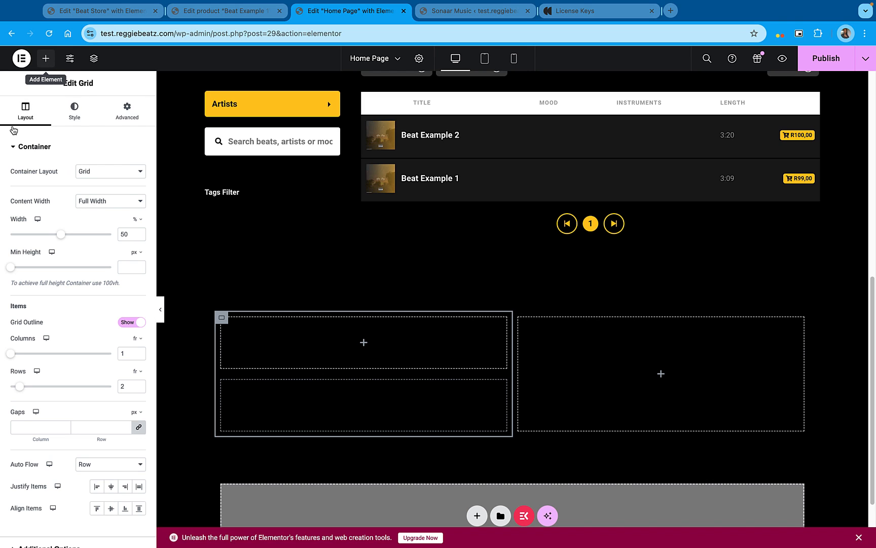
{"action": "left_click", "coordinate": [46, 58]}
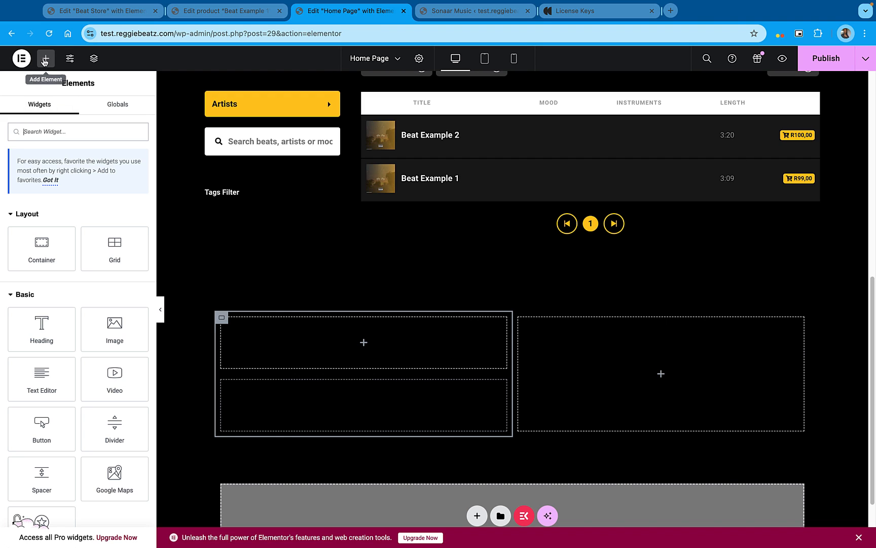
{"action": "type", "text": "i"}
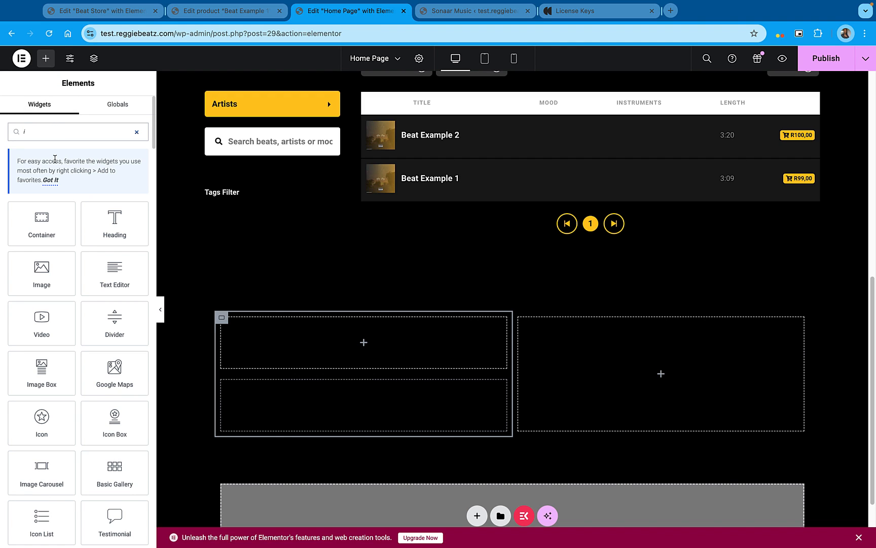
{"action": "type", "text": "con"}
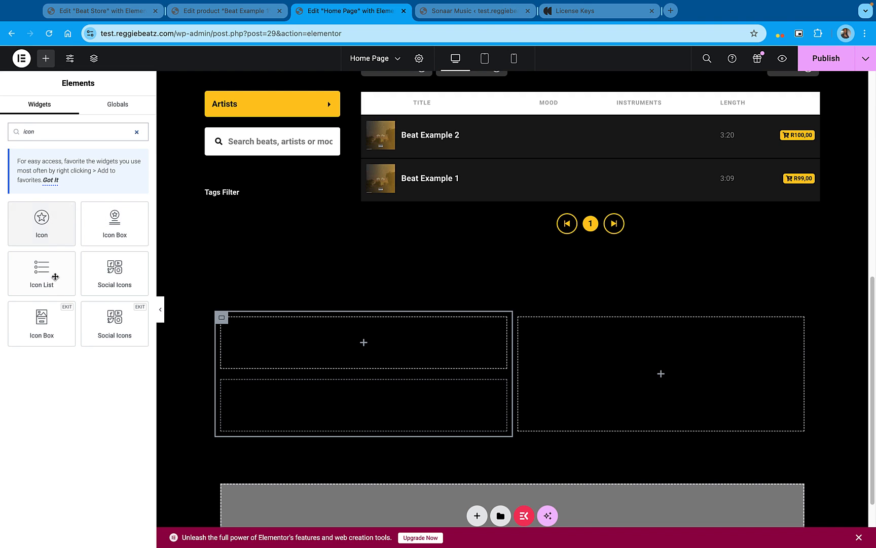
{"action": "left_click_drag", "start_coordinate": [42, 321], "coordinate": [370, 342]}
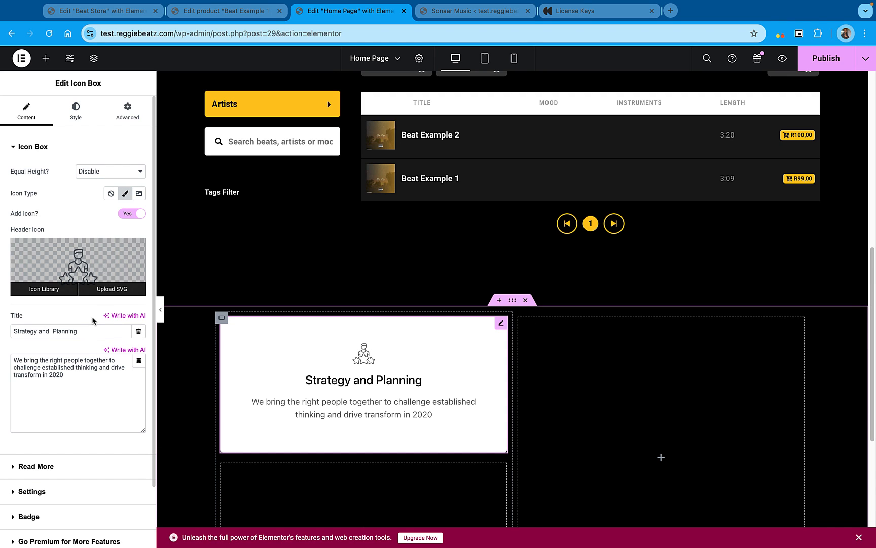
Turn off the icon box's icon and set its title to "Unlimited Lease"
{"action": "mouse_move", "coordinate": [102, 267]}
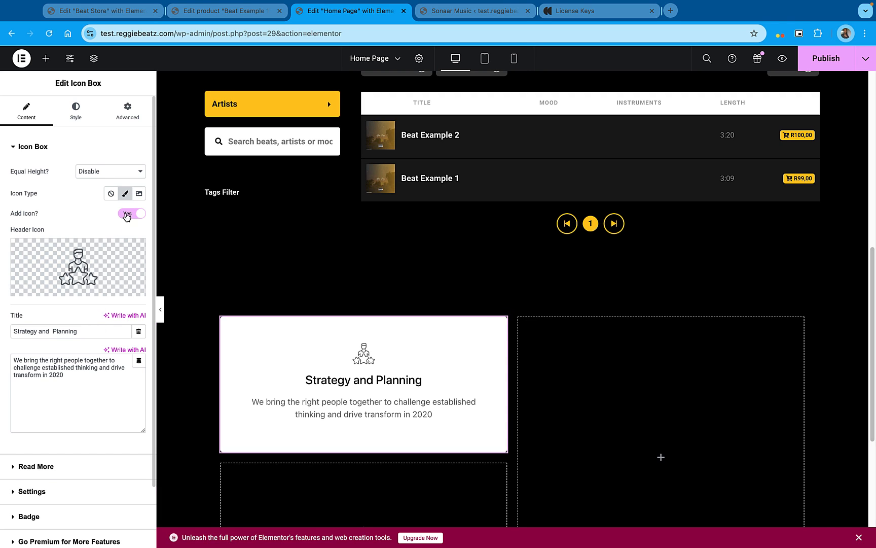
{"action": "left_click", "coordinate": [128, 214]}
{"action": "left_click_drag", "start_coordinate": [13, 253], "coordinate": [84, 287]}
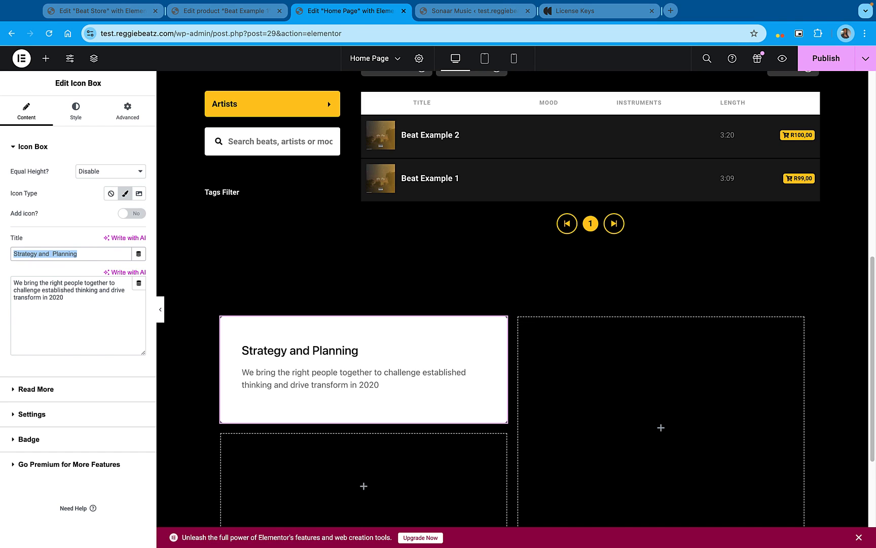
{"action": "type", "text": "Unlimited "}
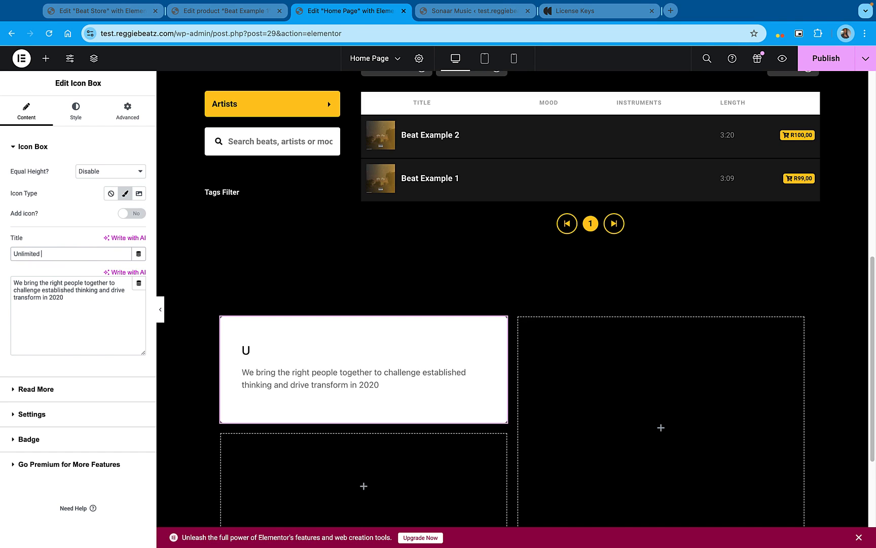
{"action": "type", "text": "Lease"}
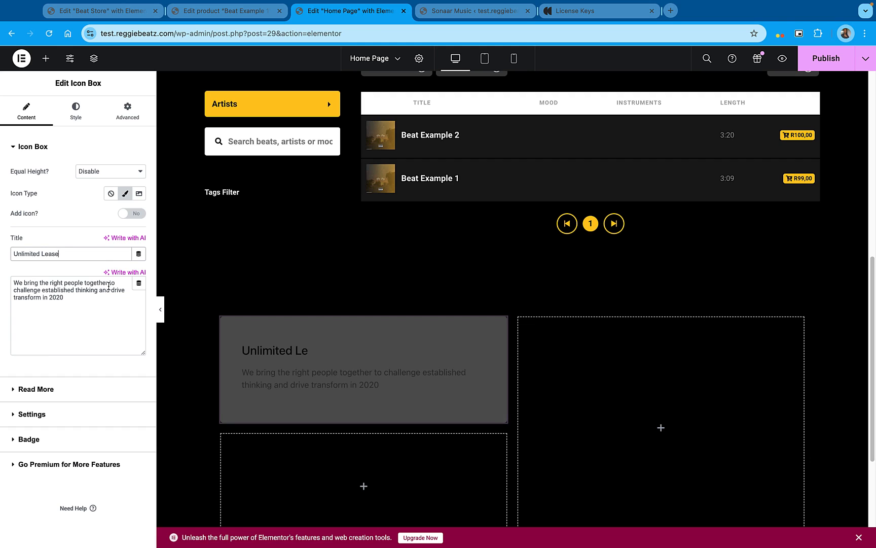
Replace the icon box's description text with "MP3 File"
{"action": "triple_click", "coordinate": [96, 296]}
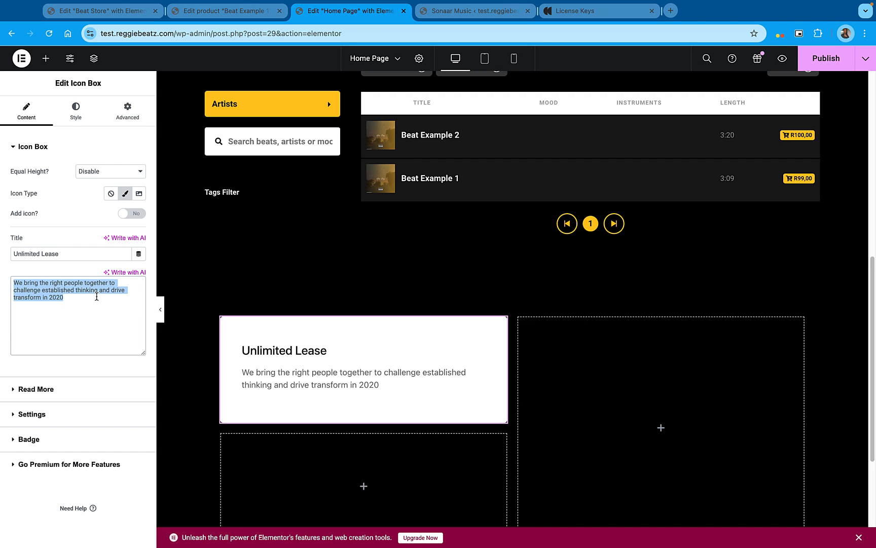
{"action": "type", "text": "MP3 Fi"}
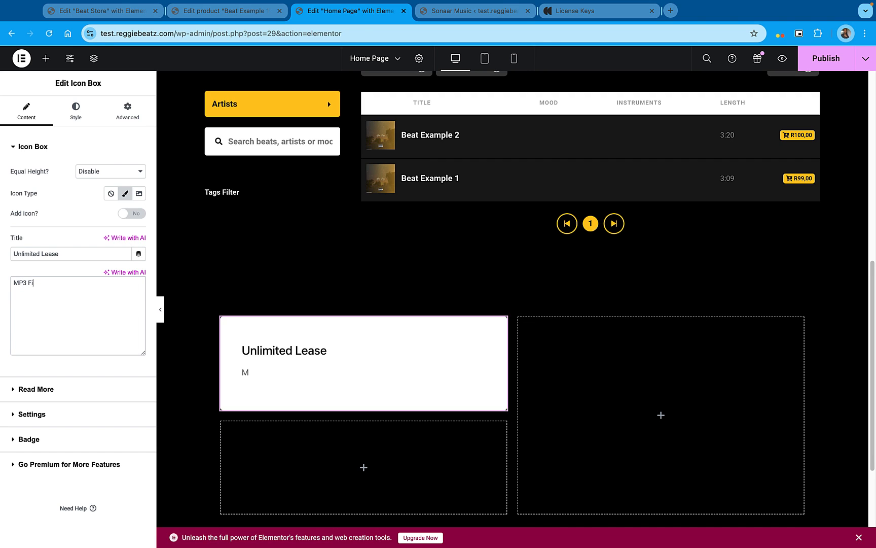
{"action": "type", "text": "le"}
Center the content alignment of the Unlimited Lease icon box
{"action": "left_click", "coordinate": [37, 391]}
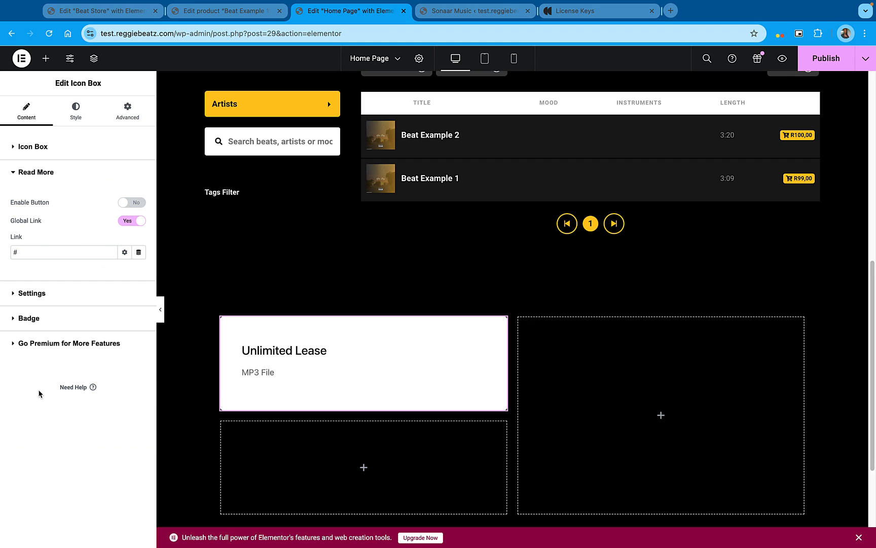
{"action": "left_click", "coordinate": [54, 294]}
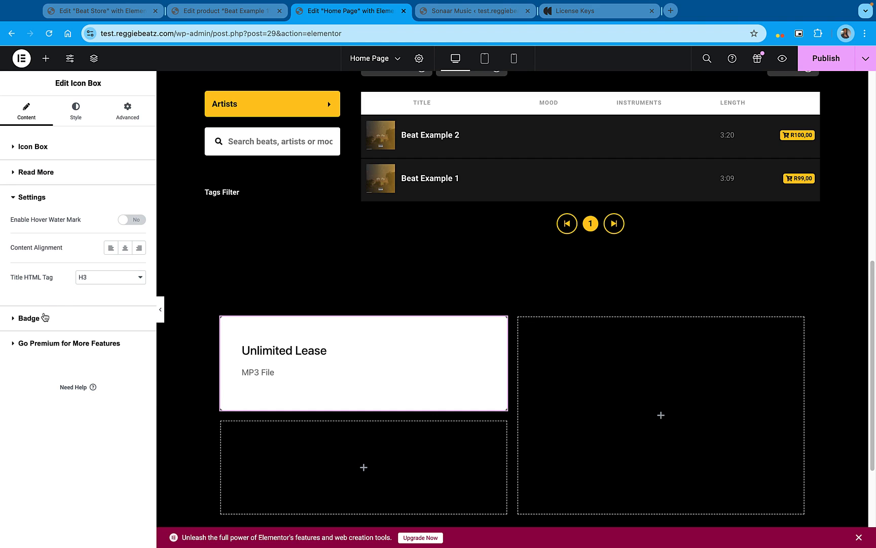
{"action": "left_click", "coordinate": [130, 253]}
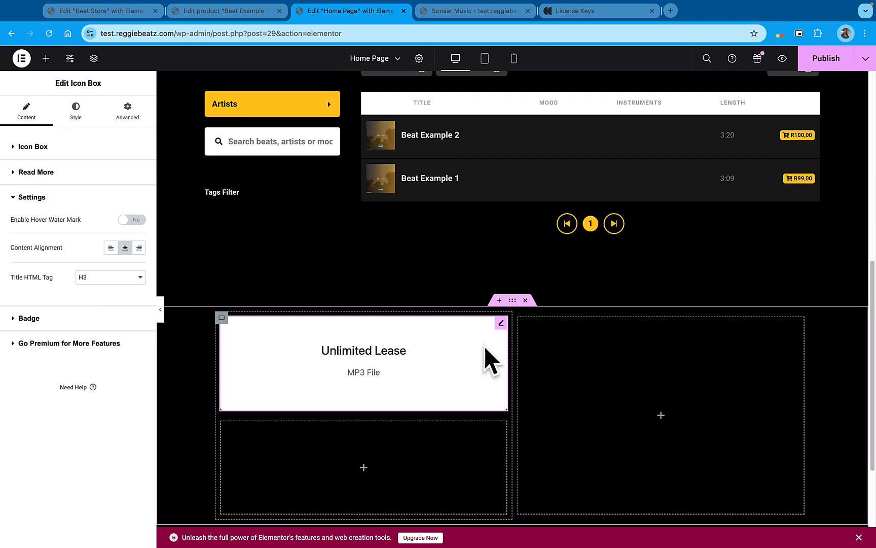
{"action": "scroll", "coordinate": [495, 340], "scroll_direction": "down", "scroll_amount": 1}
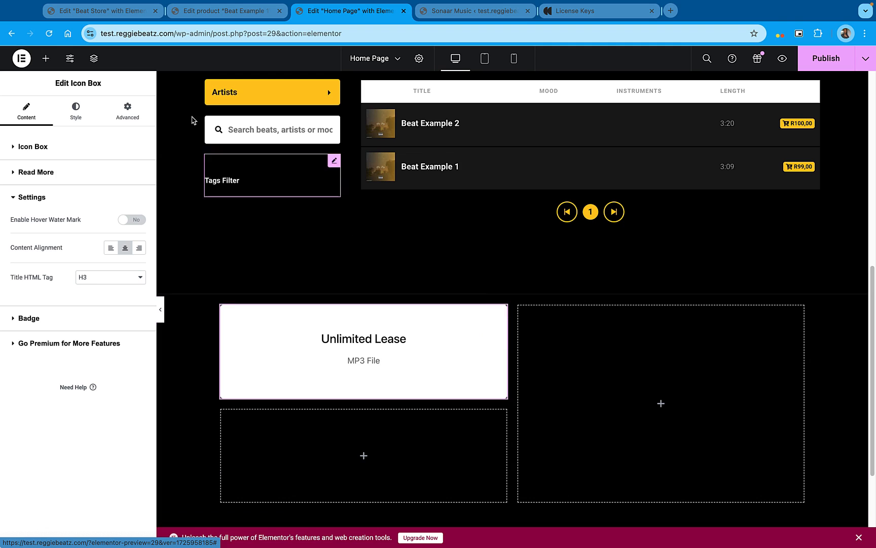
Add the price to the icon box title so it reads "Unlimited Lease $99"
{"action": "left_click", "coordinate": [25, 151]}
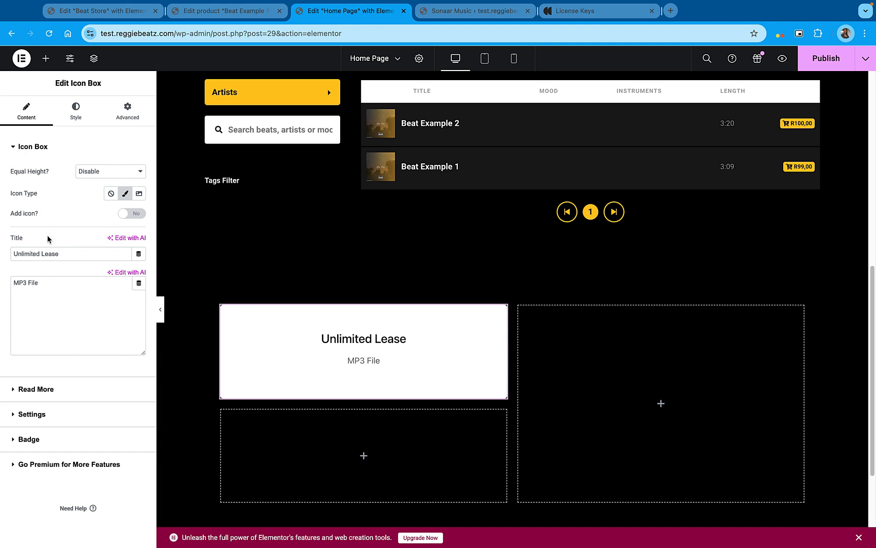
{"action": "left_click", "coordinate": [69, 287]}
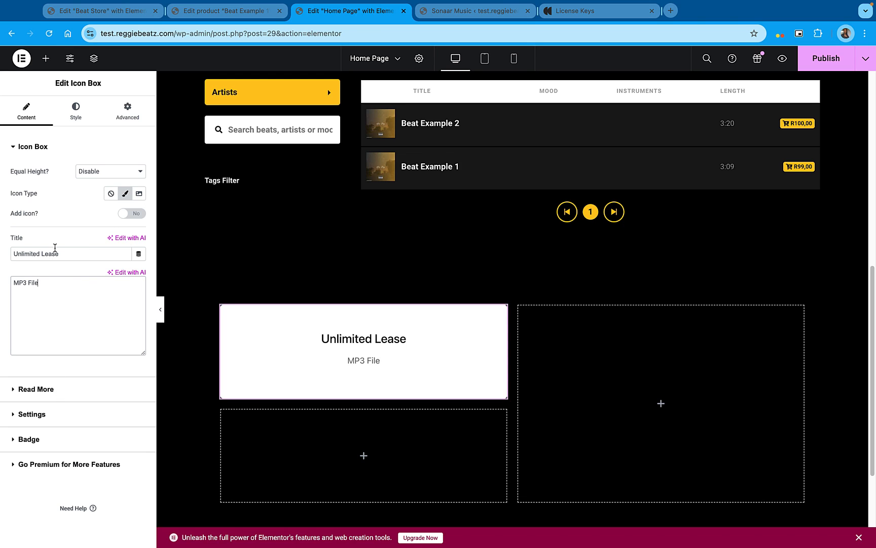
{"action": "left_click", "coordinate": [69, 254]}
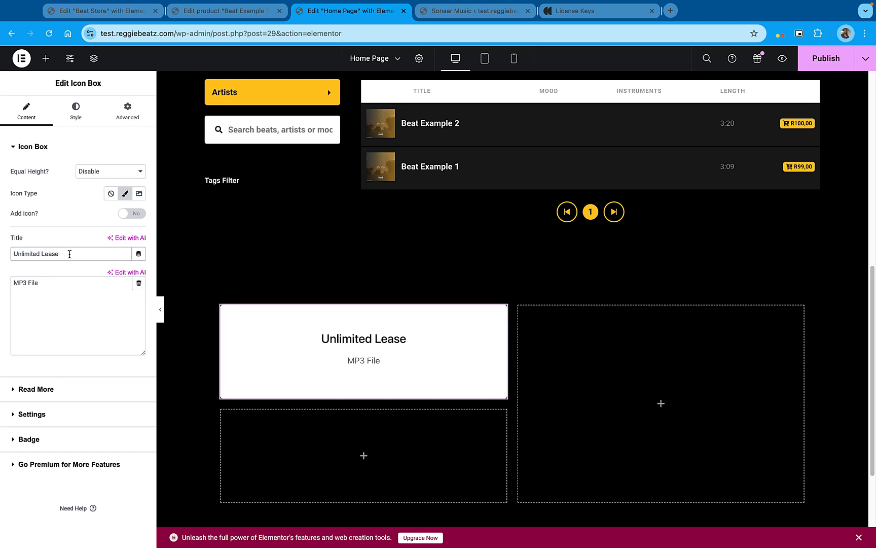
{"action": "type", "text": "$99"}
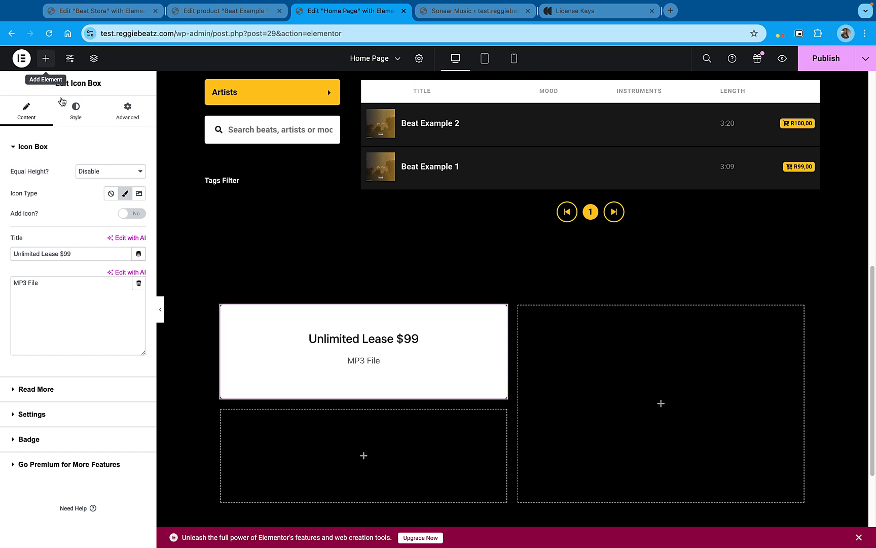
Find the HTML widget and place it in the lower grid cell under the Unlimited Lease box
{"action": "left_click", "coordinate": [48, 58]}
{"action": "left_click", "coordinate": [70, 124]}
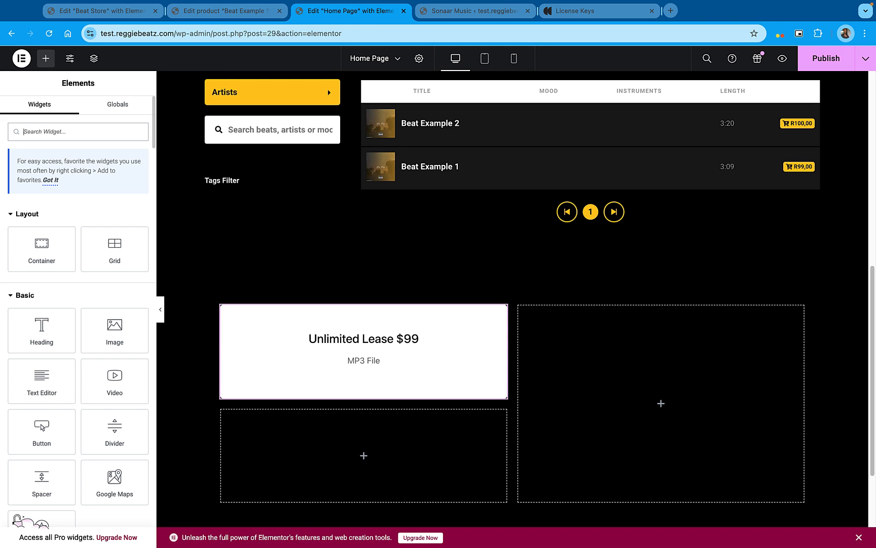
{"action": "type", "text": "html"}
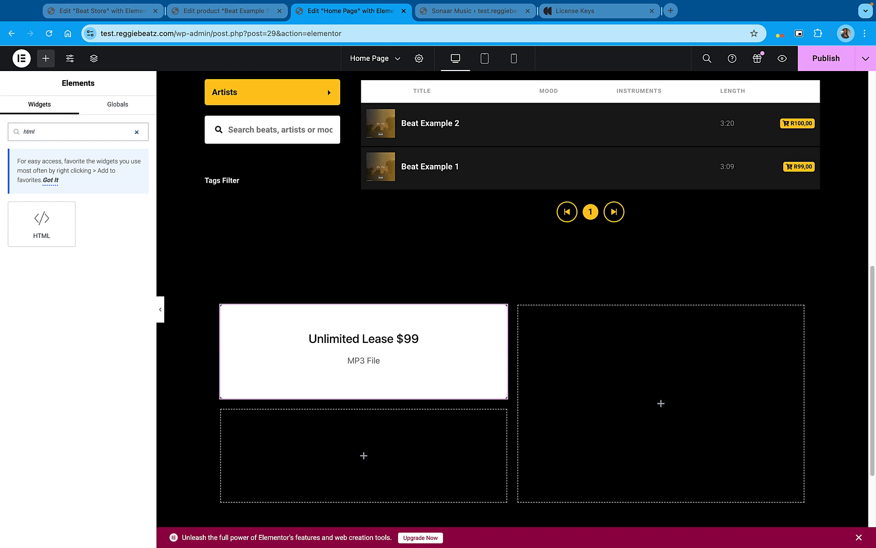
{"action": "left_click_drag", "start_coordinate": [62, 204], "coordinate": [363, 450]}
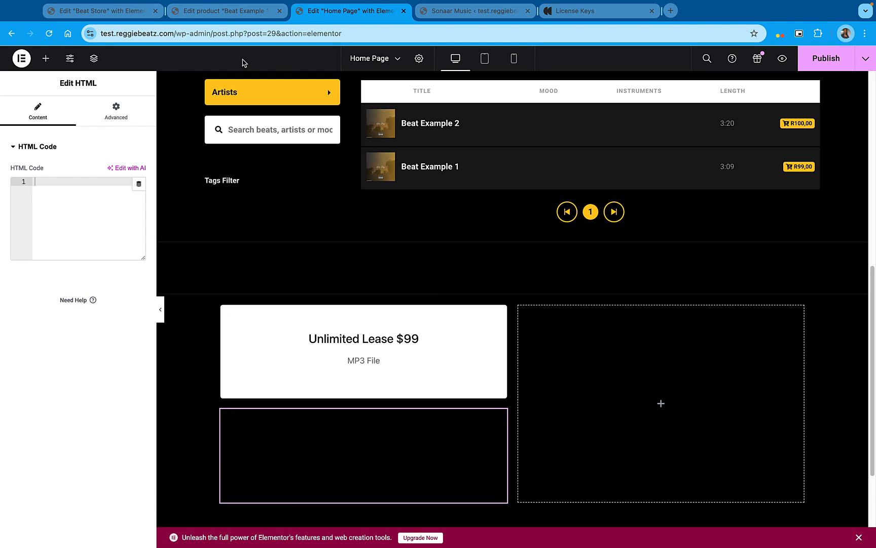
Go to the MP3 Player's Music Licenses & Contracts list and open the Exclusive License for editing in a new tab
{"action": "left_click", "coordinate": [217, 24]}
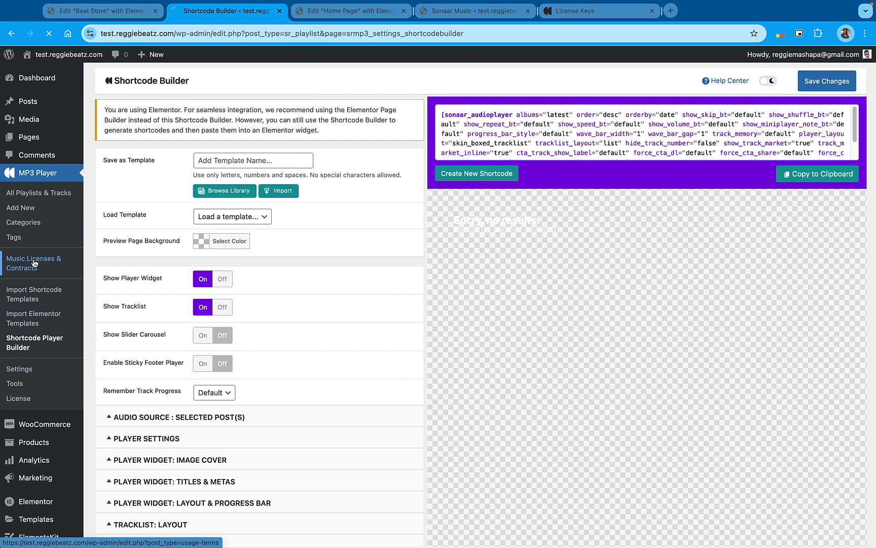
{"action": "left_click", "coordinate": [43, 261]}
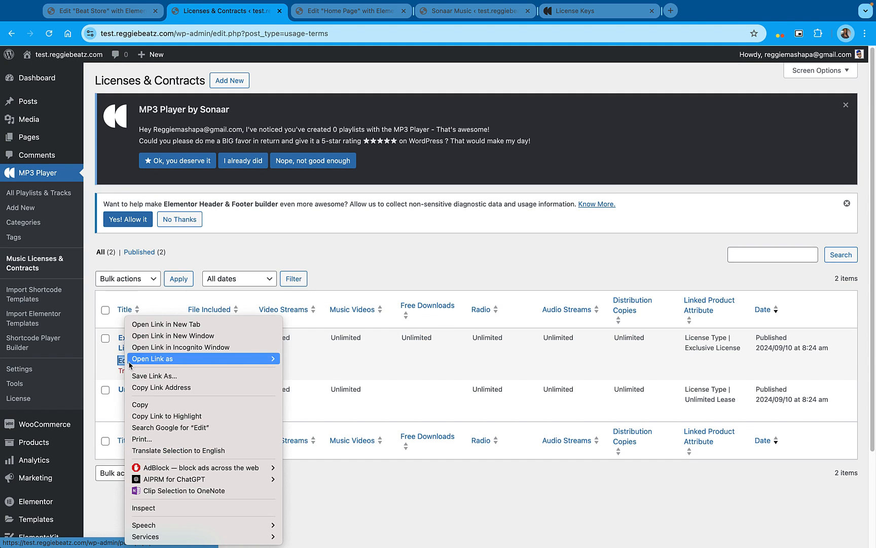
{"action": "right_click", "coordinate": [122, 360]}
{"action": "left_click", "coordinate": [148, 325]}
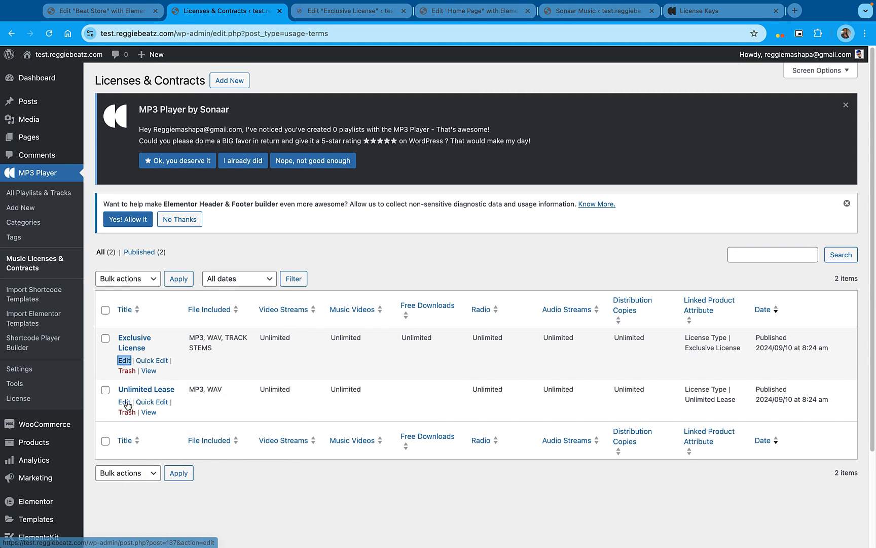
Open the Unlimited Lease for editing in a new tab and compare its post ID with the Exclusive License's
{"action": "right_click", "coordinate": [123, 402]}
{"action": "left_click", "coordinate": [155, 324]}
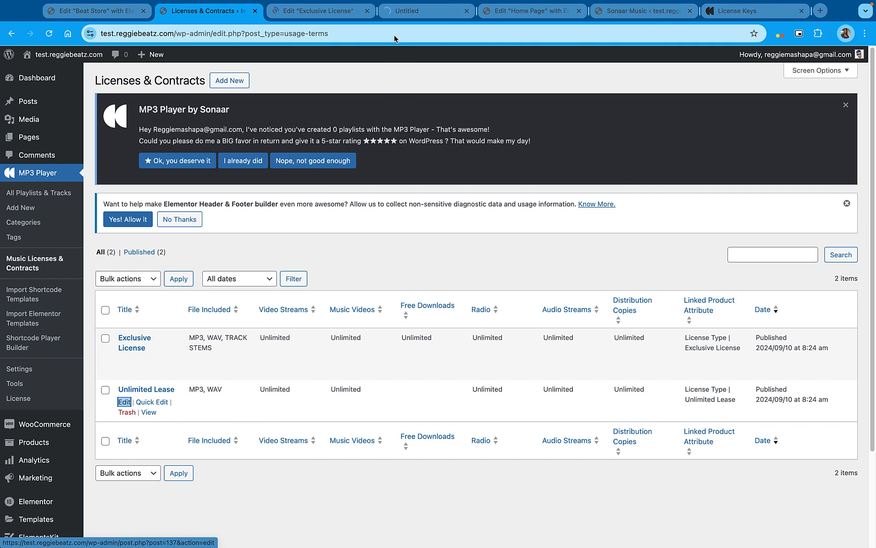
{"action": "left_click", "coordinate": [330, 12]}
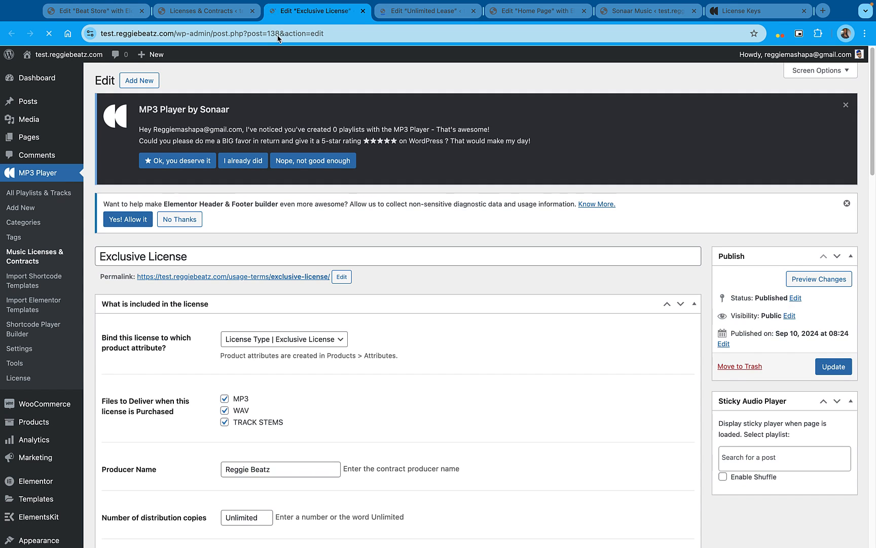
{"action": "left_click", "coordinate": [449, 15]}
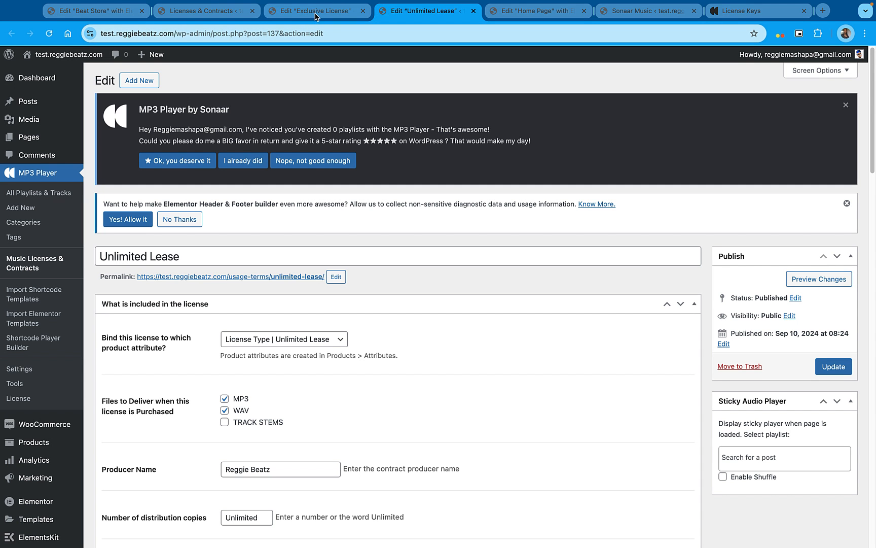
{"action": "left_click", "coordinate": [315, 16]}
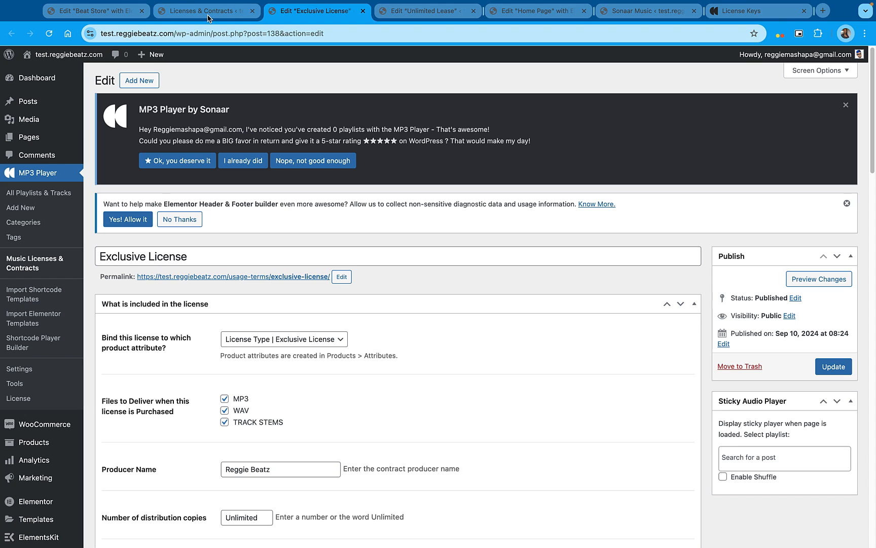
Back in the Home Page editor, replace the empty HTML widget under the Unlimited Lease box with a Shortcode widget
{"action": "left_click", "coordinate": [549, 11]}
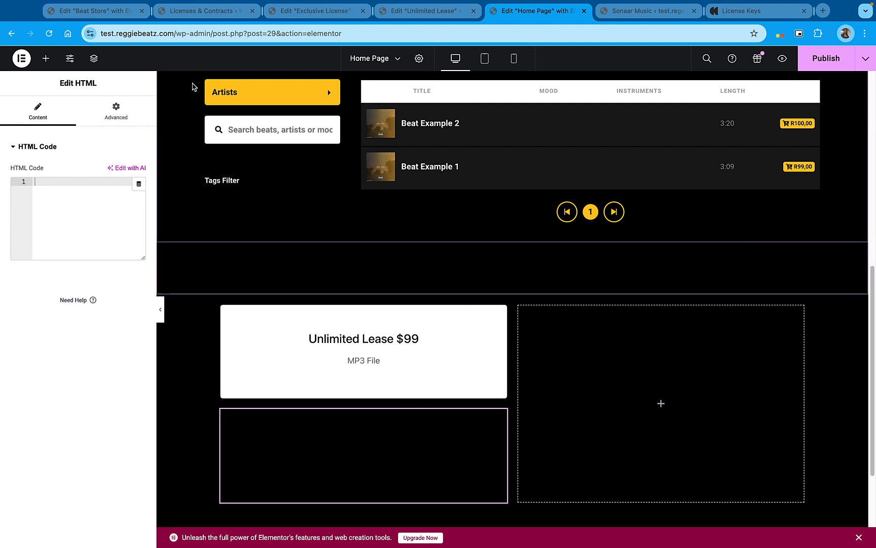
{"action": "key", "text": "Delete"}
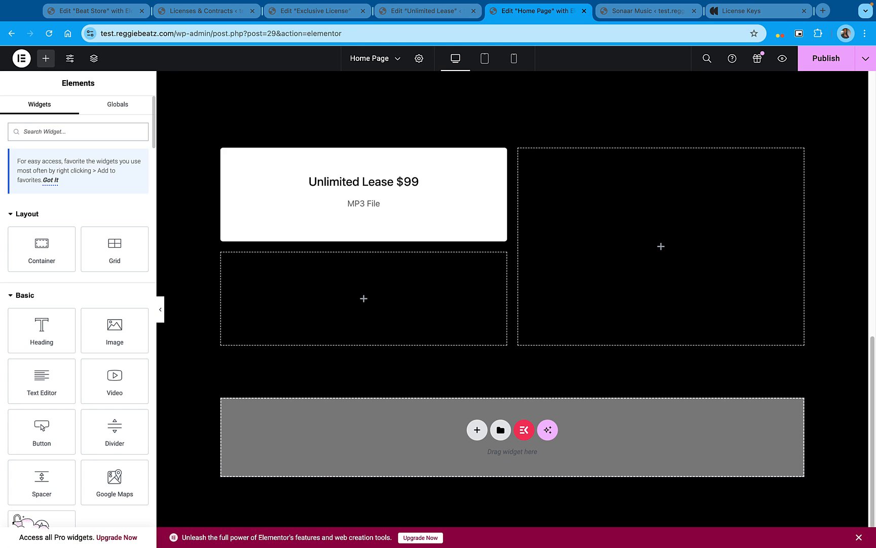
{"action": "type", "text": "sho"}
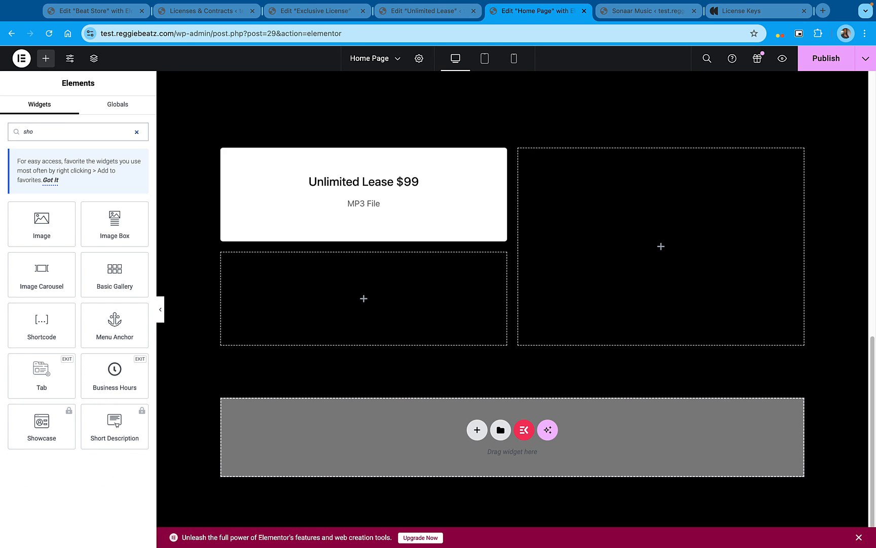
{"action": "type", "text": "rt"}
{"action": "left_click_drag", "start_coordinate": [34, 229], "coordinate": [352, 298]}
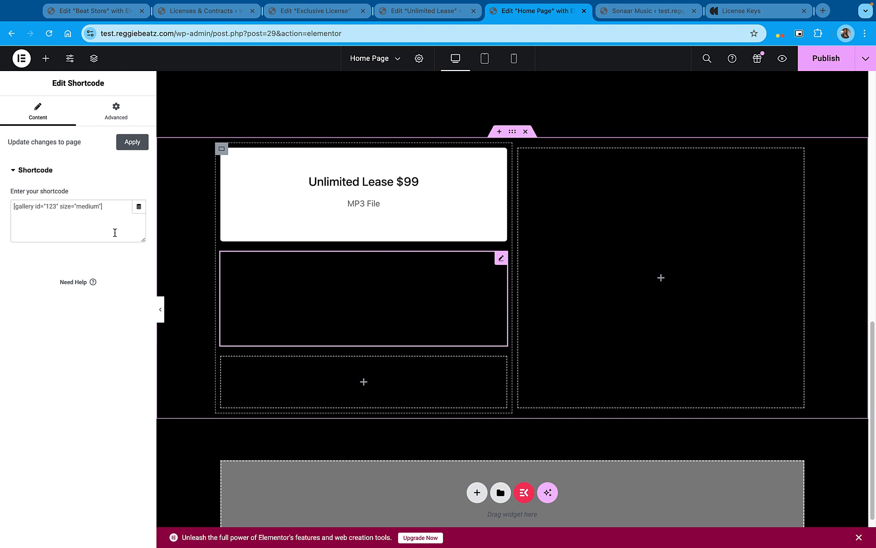
Replace the widget's sample shortcode with [sonaar_license post_id="137" column="true" show_preview_button="true"]
{"action": "left_click", "coordinate": [122, 207]}
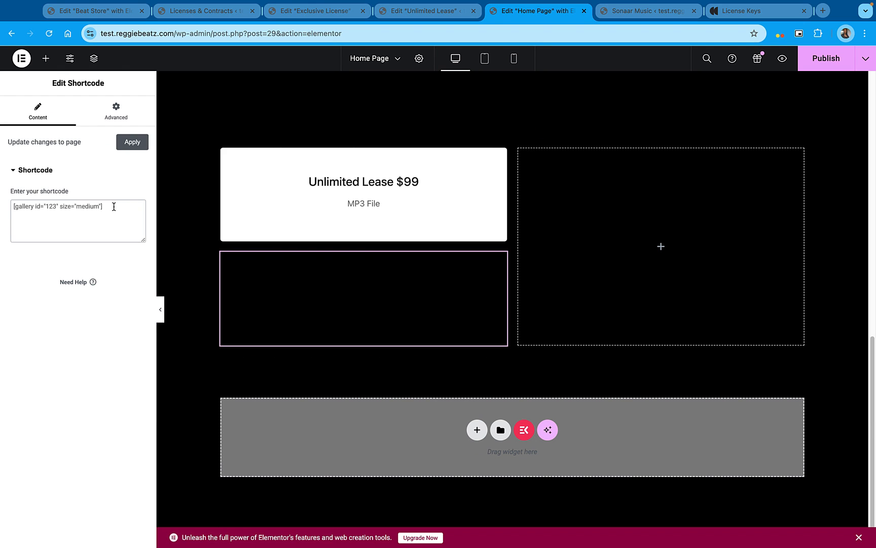
{"action": "key", "text": "super+v"}
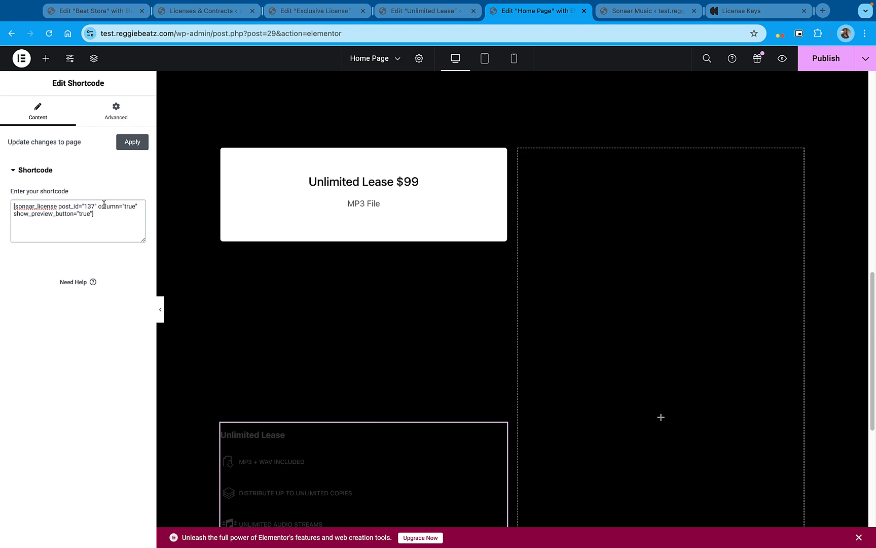
{"action": "left_click", "coordinate": [457, 277]}
{"action": "scroll", "coordinate": [356, 318], "scroll_direction": "down", "scroll_amount": 2}
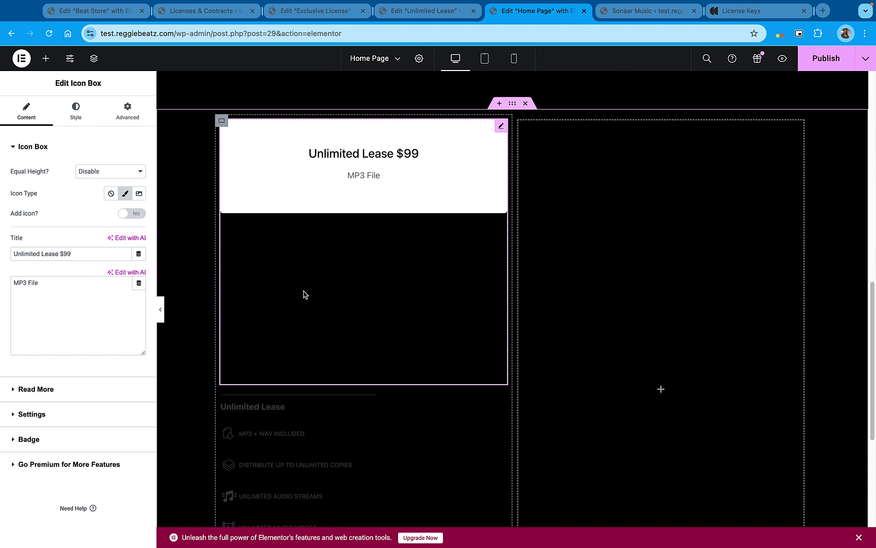
Change the layout of the container holding the Unlimited Lease box and license details from Grid to Flexbox
{"action": "left_click", "coordinate": [224, 123]}
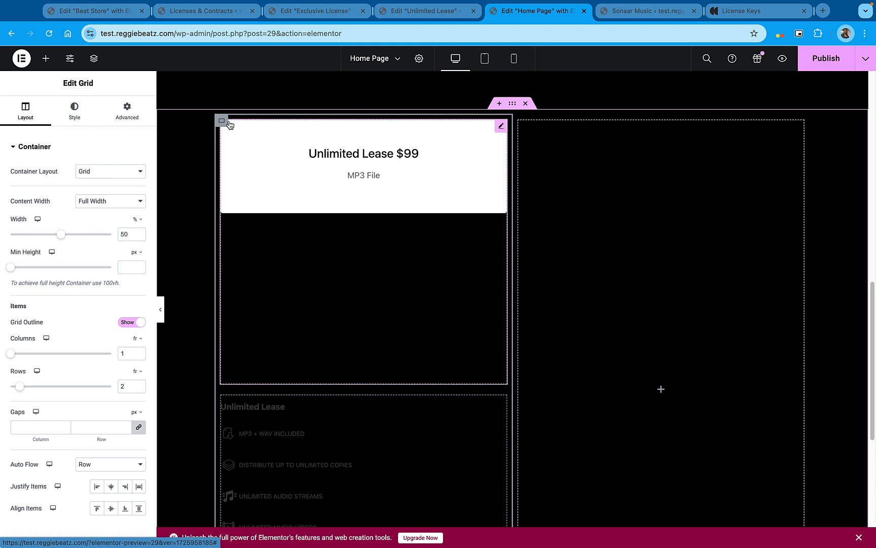
{"action": "left_click", "coordinate": [93, 171]}
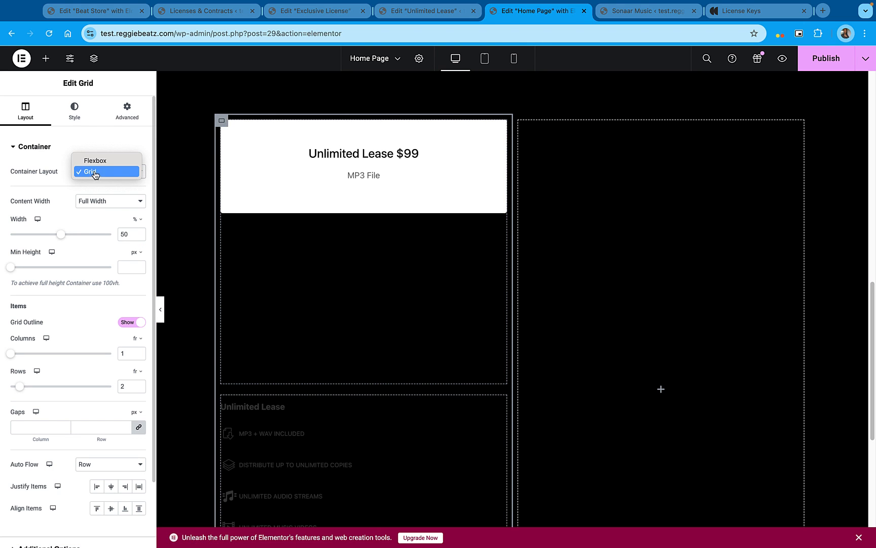
{"action": "left_click", "coordinate": [100, 167]}
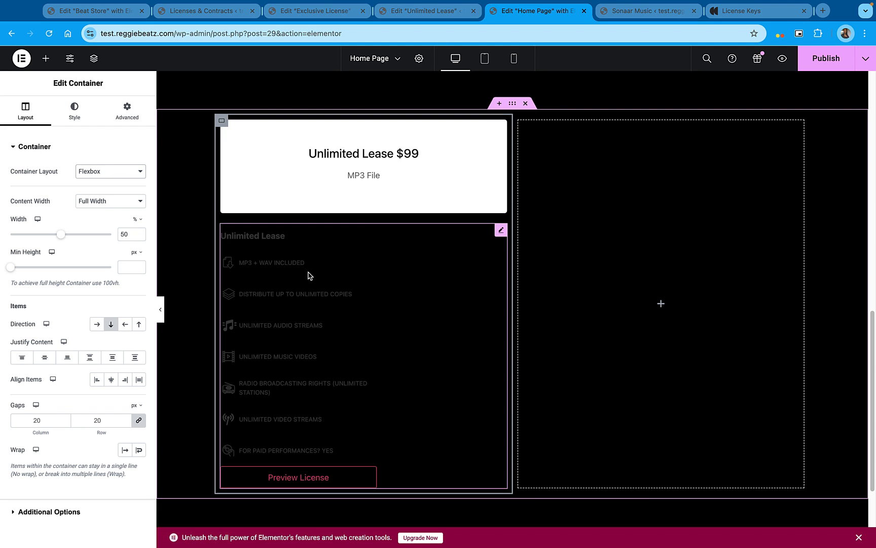
{"action": "left_click", "coordinate": [501, 231]}
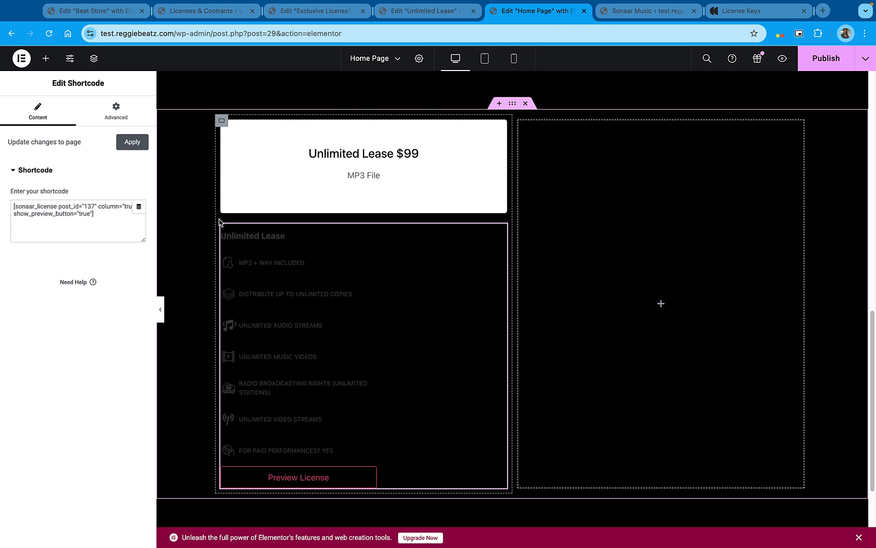
Give the Unlimited Lease container a classic background in the global Text color (#FFFFFF)
{"action": "left_click", "coordinate": [223, 123]}
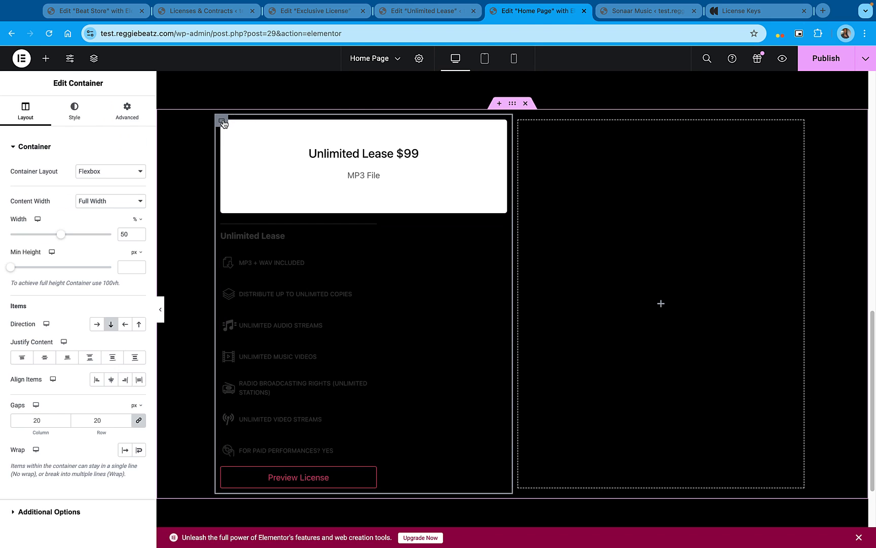
{"action": "left_click", "coordinate": [79, 121]}
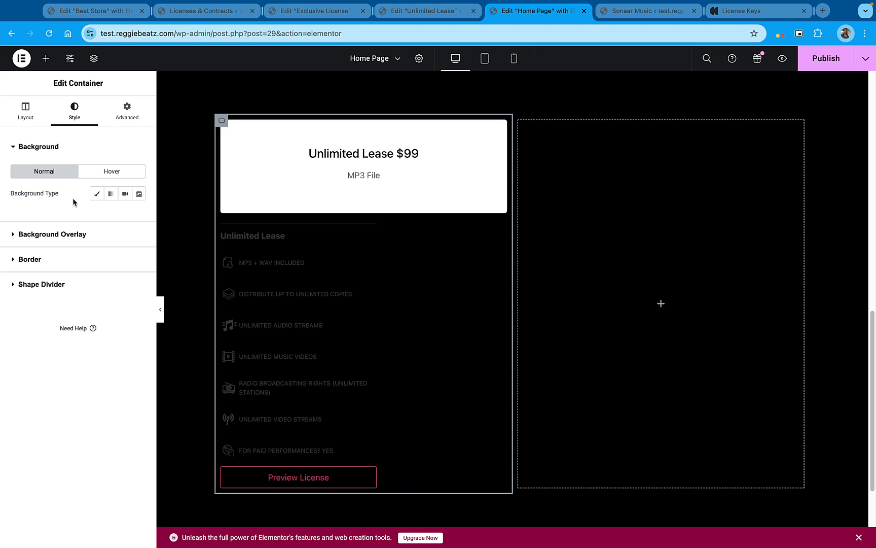
{"action": "left_click", "coordinate": [97, 194]}
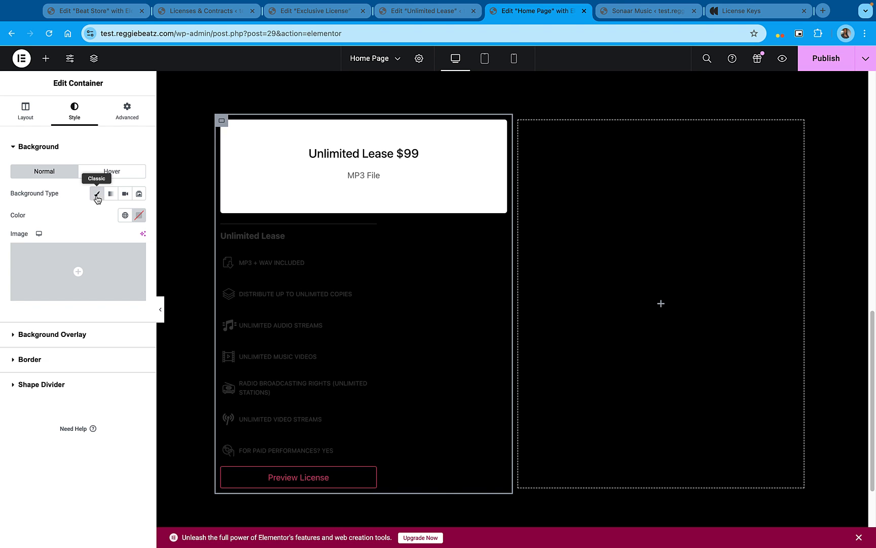
{"action": "left_click", "coordinate": [125, 215]}
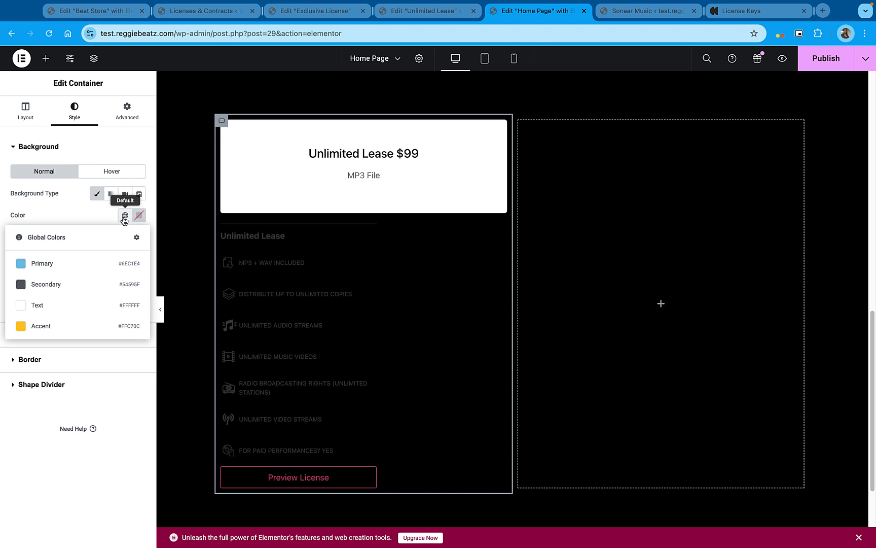
{"action": "left_click", "coordinate": [56, 304]}
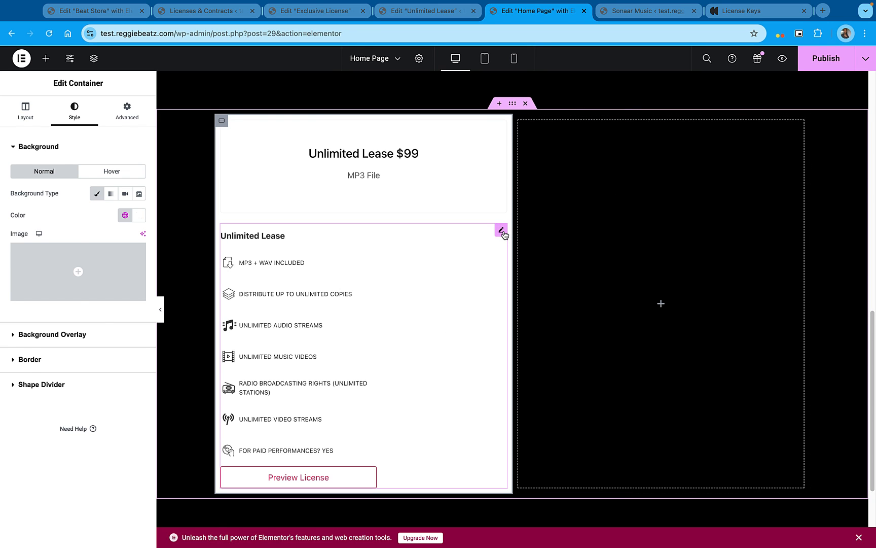
{"action": "left_click", "coordinate": [502, 231]}
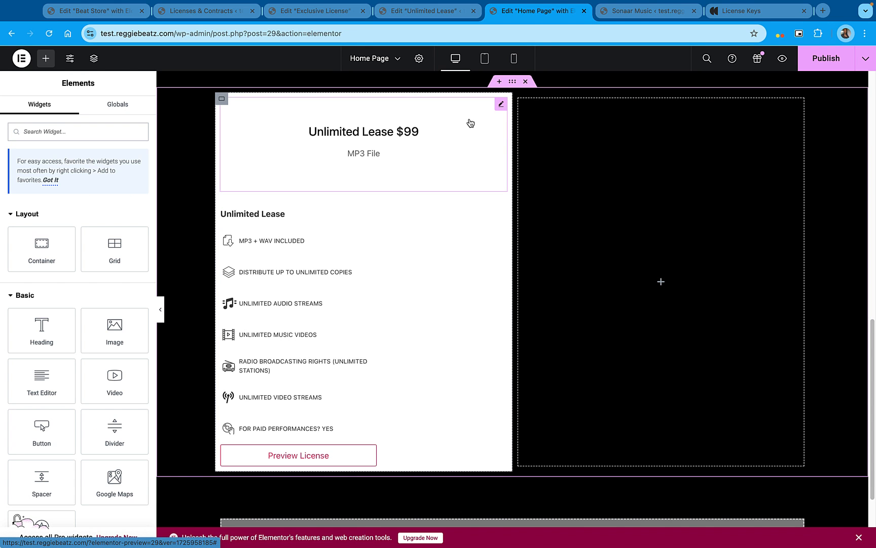
Duplicate the Unlimited Lease container and delete the empty container beside the copy
{"action": "right_click", "coordinate": [222, 101]}
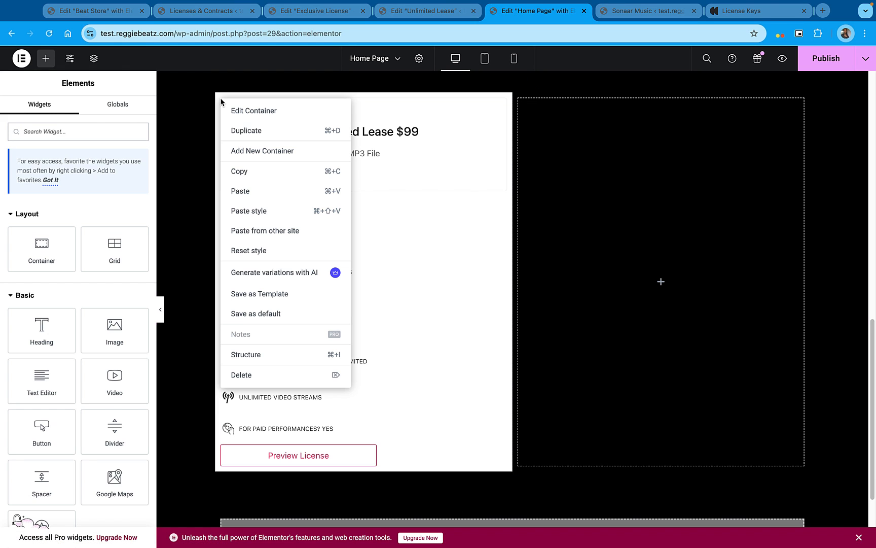
{"action": "left_click", "coordinate": [242, 131]}
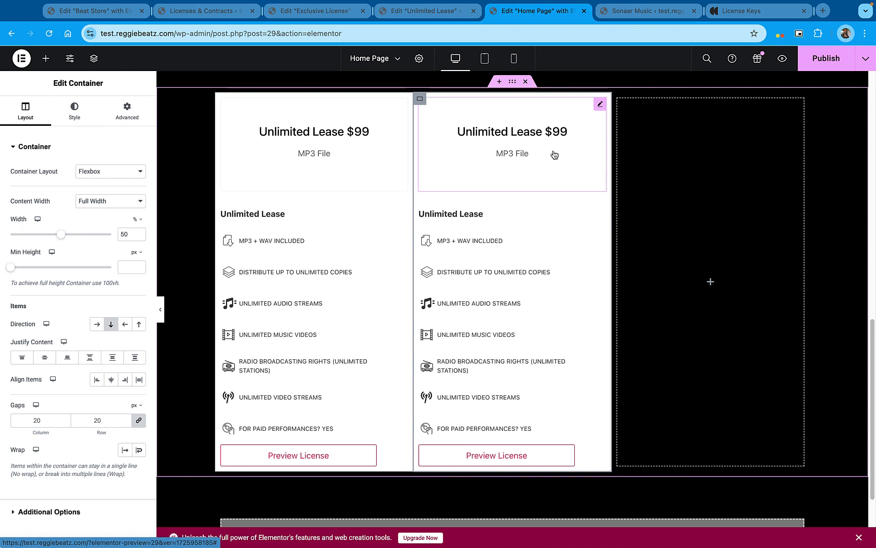
{"action": "right_click", "coordinate": [621, 101]}
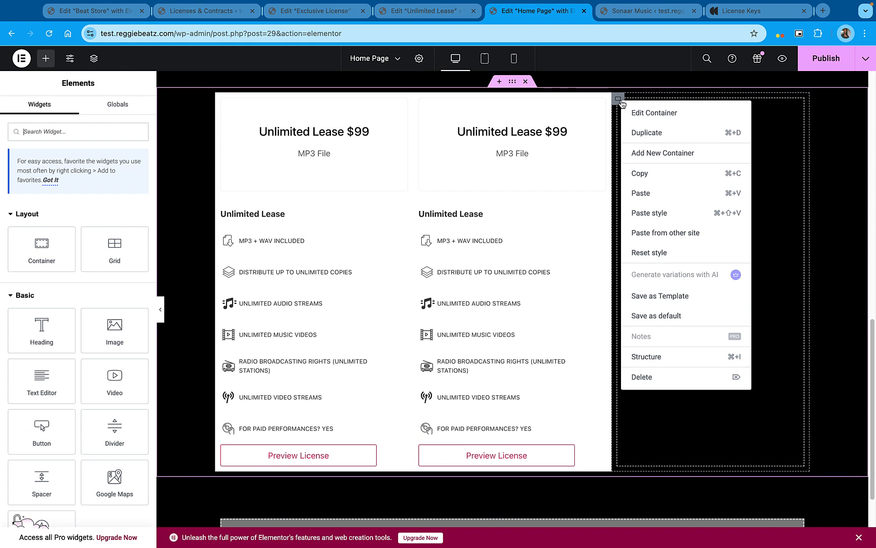
{"action": "left_click", "coordinate": [658, 378]}
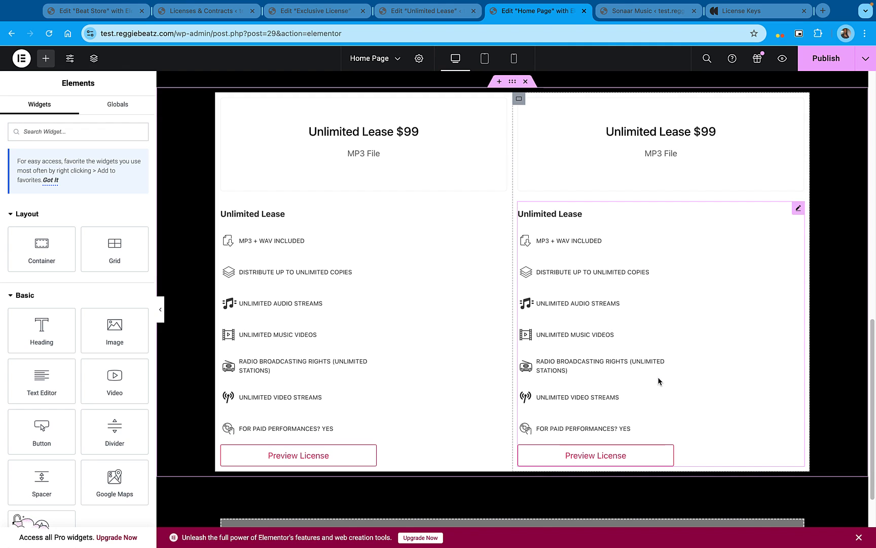
Set the duplicated icon box's title to "Exclusive" and its description to "MP3 File + Wav + Stems"
{"action": "left_click", "coordinate": [676, 135]}
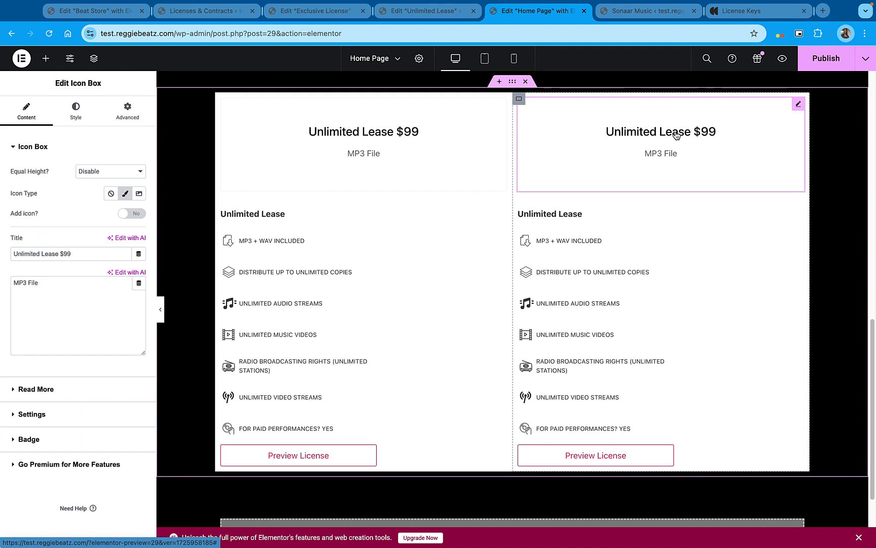
{"action": "left_click_drag", "start_coordinate": [70, 254], "coordinate": [2, 249]}
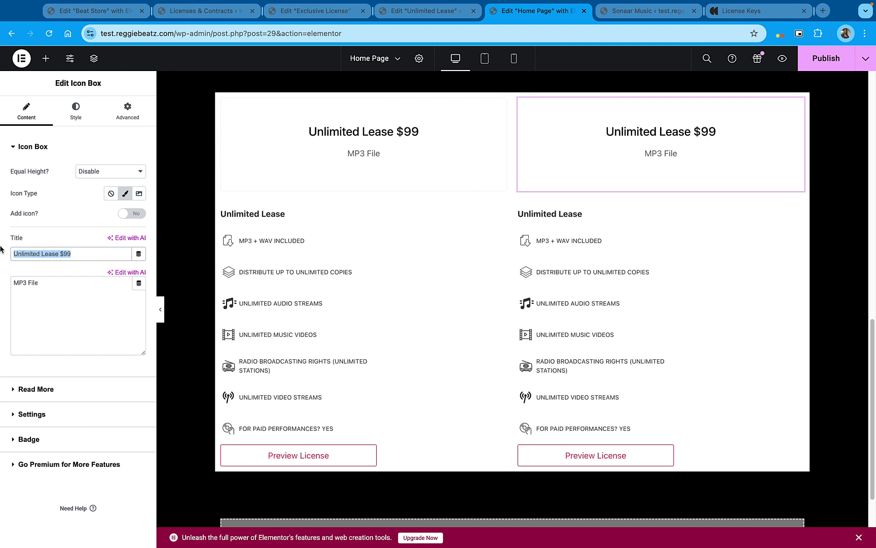
{"action": "type", "text": "Exclusive"}
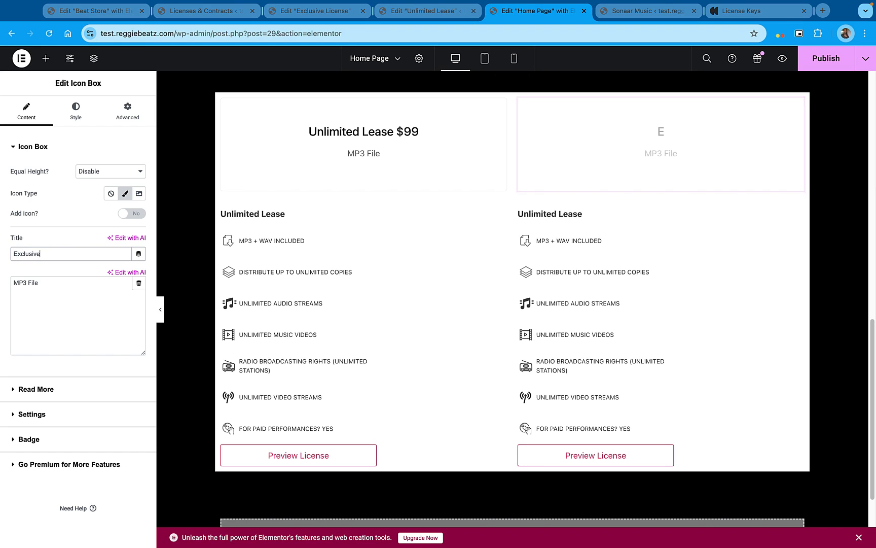
{"action": "left_click", "coordinate": [61, 282]}
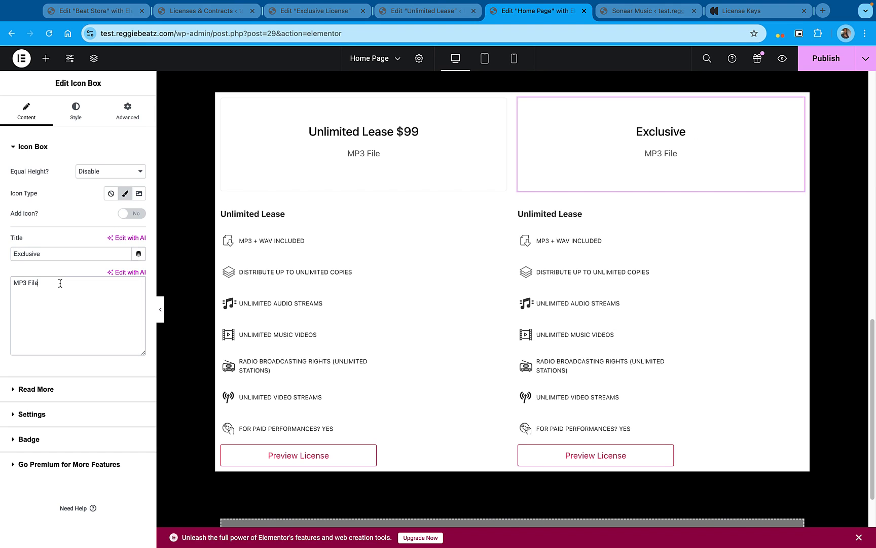
{"action": "type", "text": "+ Wav + Stems"}
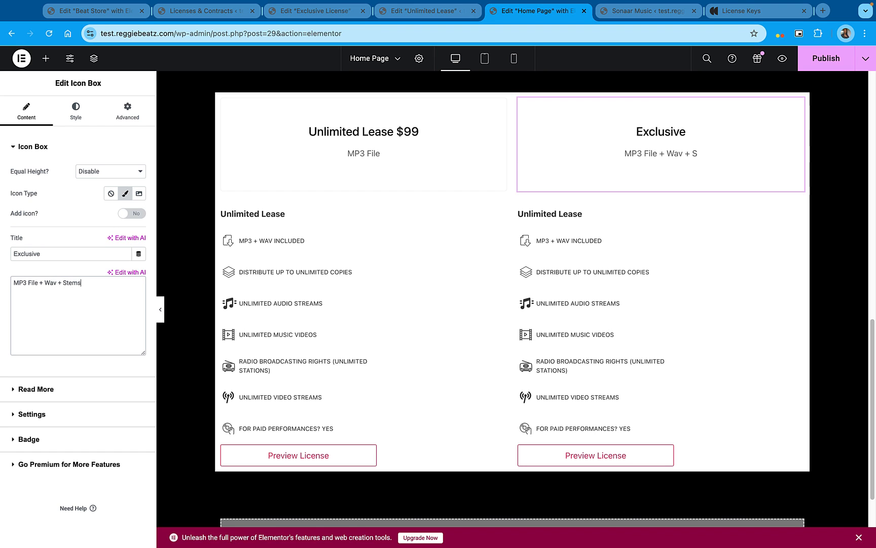
Look up the Exclusive License's post ID and set post_id to 138 in the duplicated container's shortcode
{"action": "left_click", "coordinate": [614, 229]}
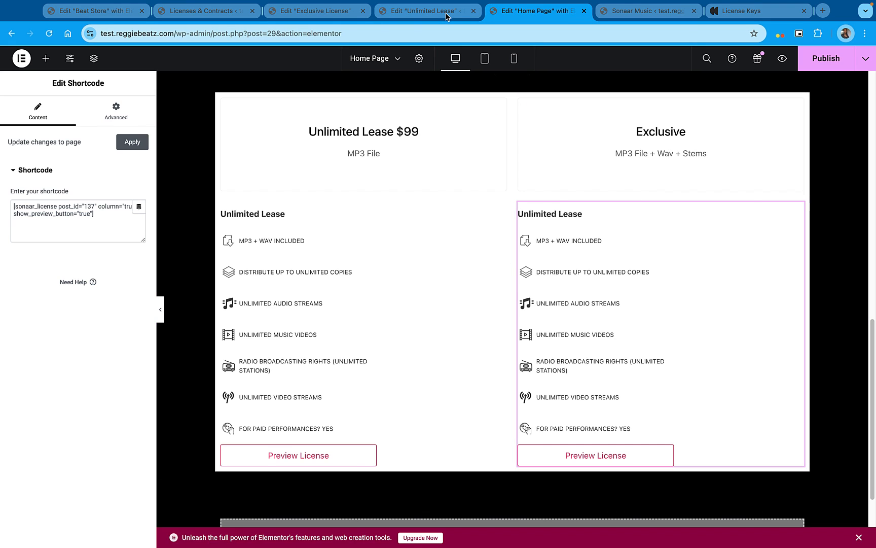
{"action": "left_click", "coordinate": [329, 15]}
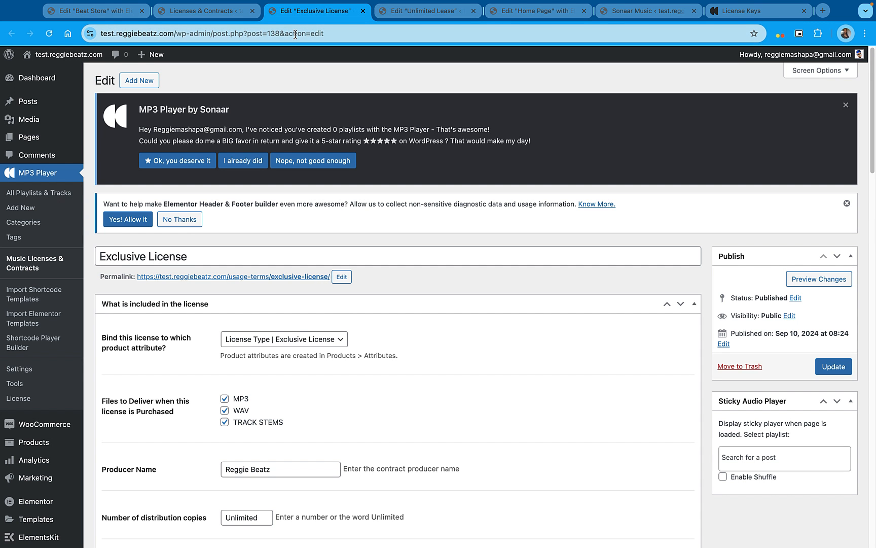
{"action": "left_click_drag", "start_coordinate": [279, 37], "coordinate": [268, 37]}
{"action": "left_click", "coordinate": [569, 19]}
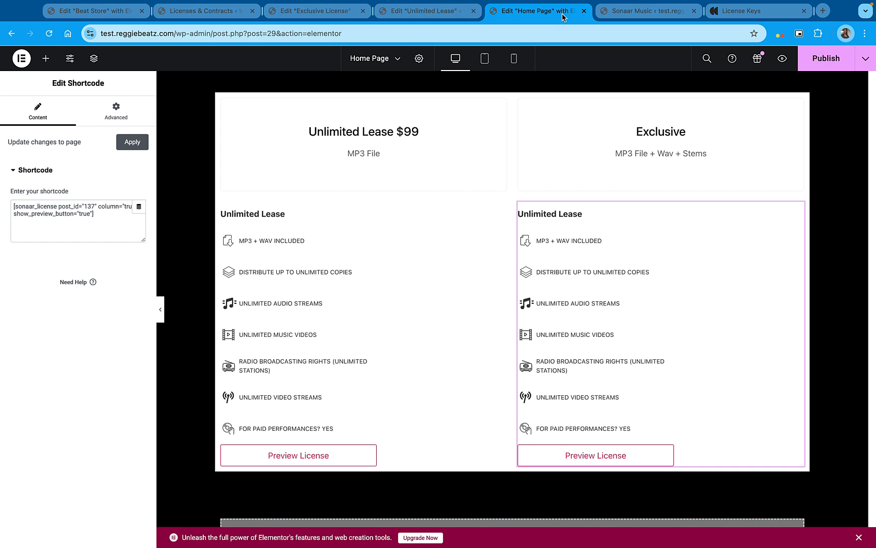
{"action": "left_click_drag", "start_coordinate": [95, 206], "coordinate": [90, 205]}
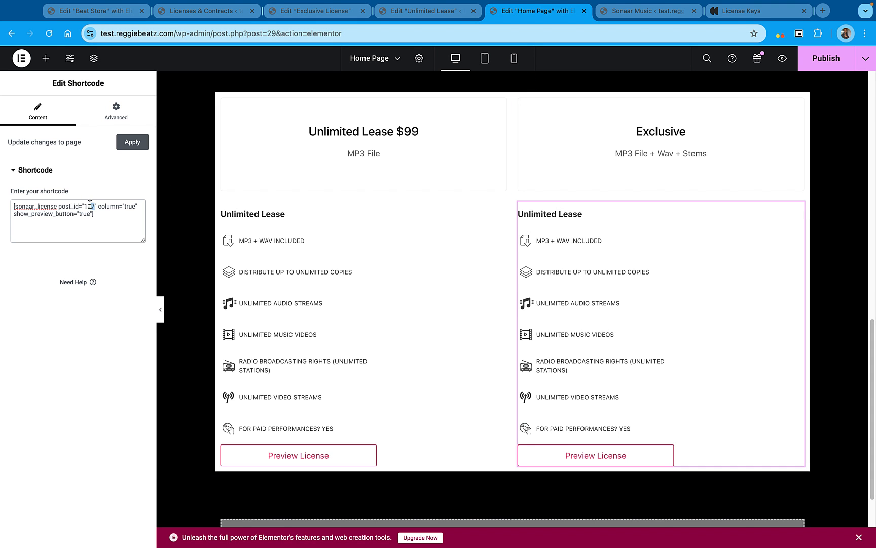
{"action": "type", "text": "38"}
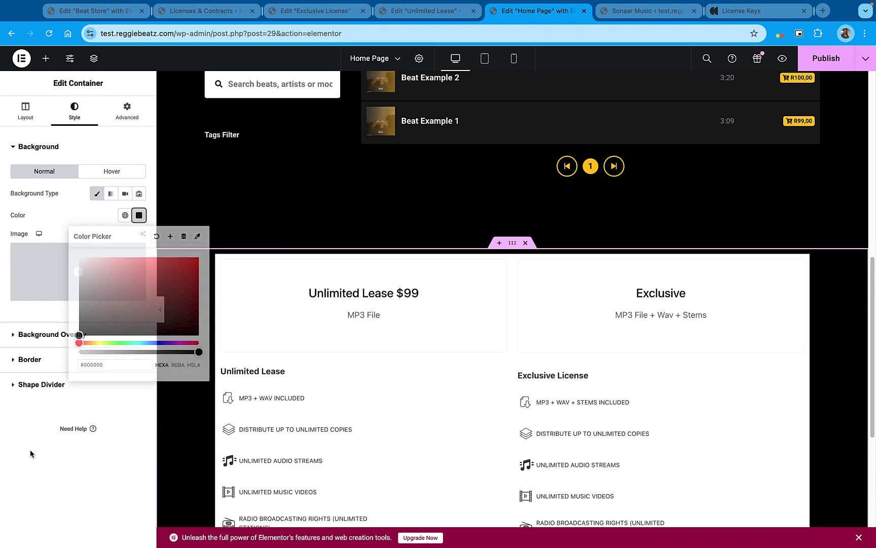
Duplicate the Unlimited Lease container so the license section has three columns
{"action": "left_click", "coordinate": [30, 449]}
{"action": "scroll", "coordinate": [396, 398], "scroll_direction": "down", "scroll_amount": 2}
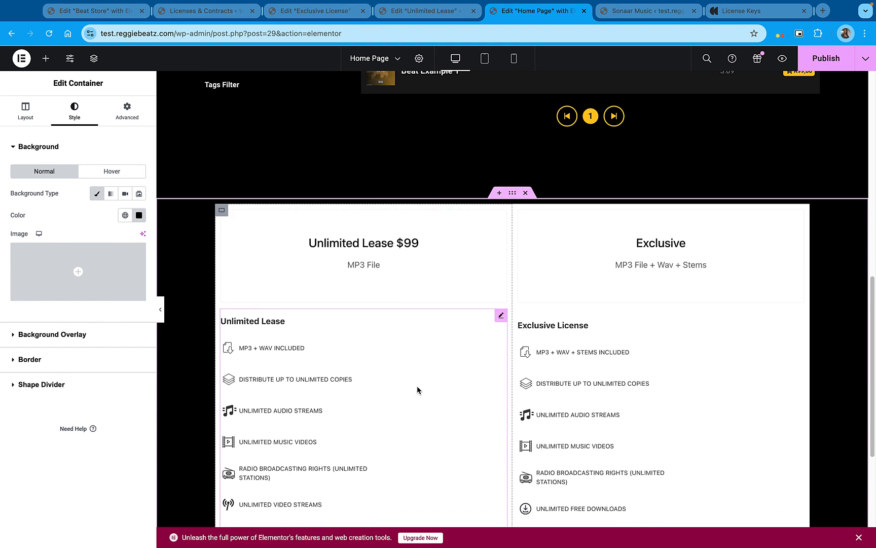
{"action": "scroll", "coordinate": [667, 290], "scroll_direction": "down", "scroll_amount": 1}
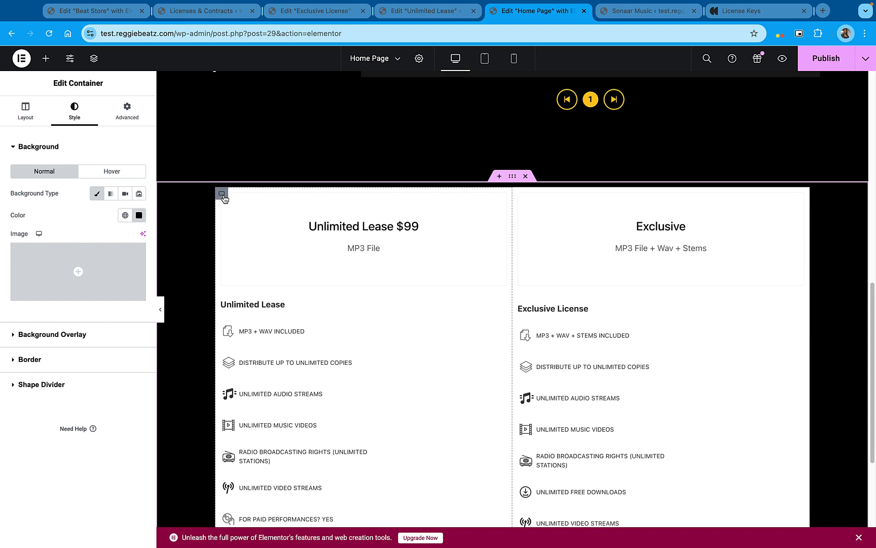
{"action": "right_click", "coordinate": [223, 196]}
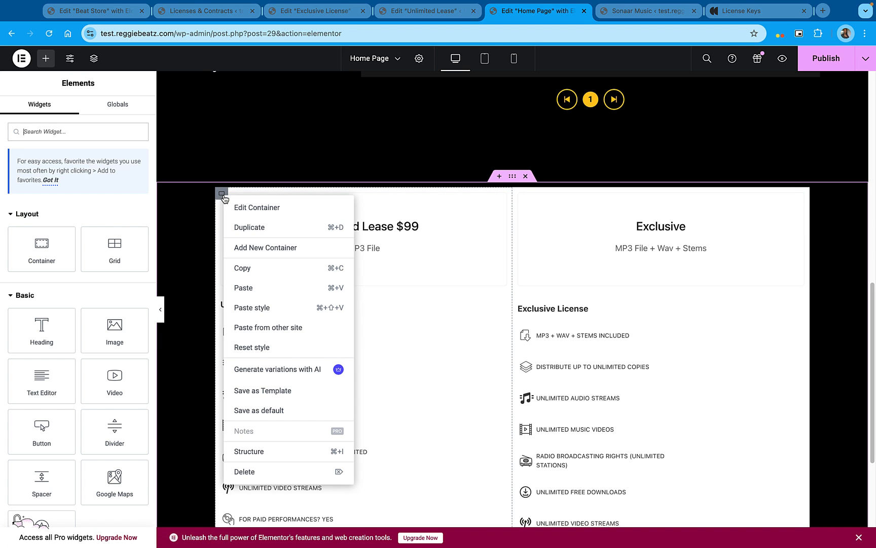
{"action": "left_click", "coordinate": [273, 229]}
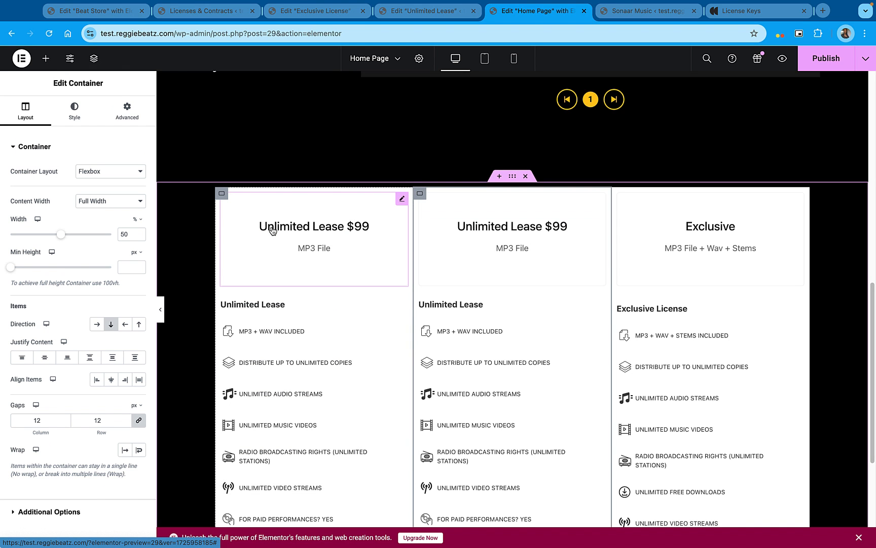
Publish the home page with the three license columns
{"action": "scroll", "coordinate": [435, 249], "scroll_direction": "down", "scroll_amount": 1}
{"action": "scroll", "coordinate": [558, 287], "scroll_direction": "down", "scroll_amount": 1}
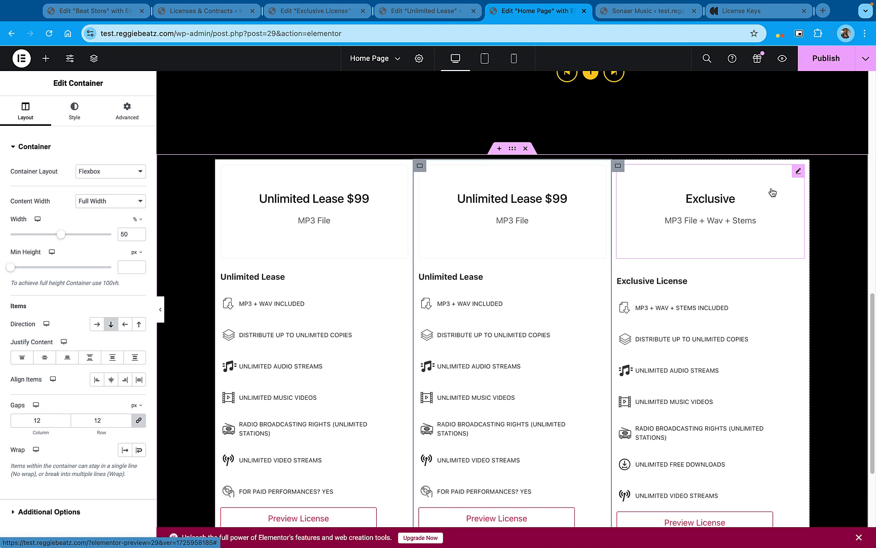
{"action": "scroll", "coordinate": [770, 193], "scroll_direction": "down", "scroll_amount": 3}
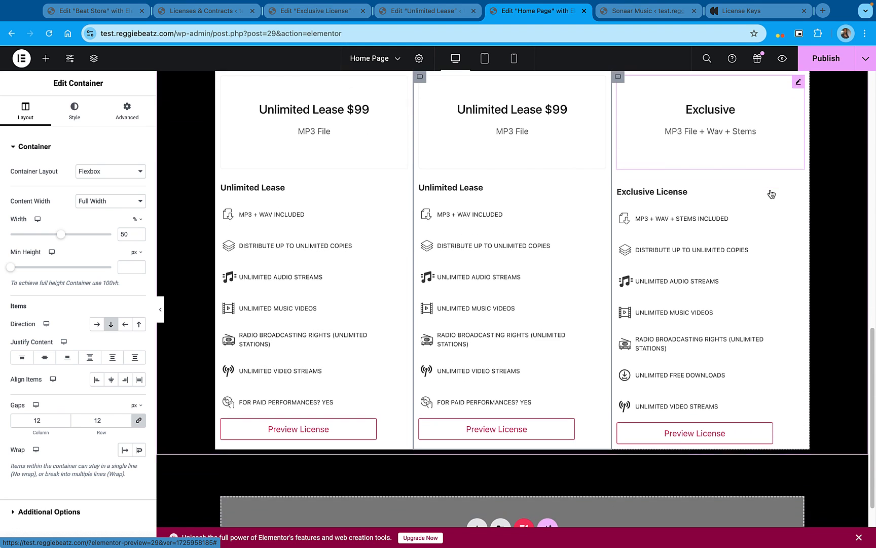
{"action": "left_click", "coordinate": [843, 61]}
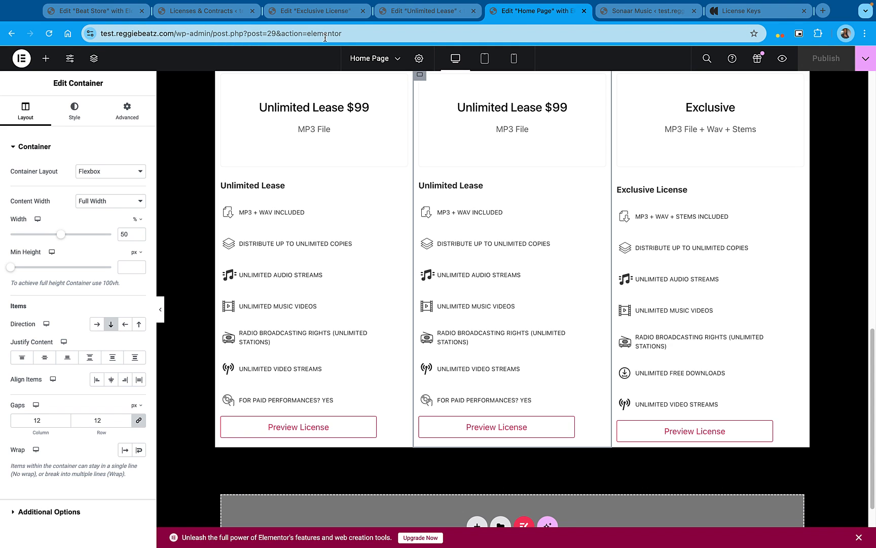
Load the live home page at test.reggiebeatz.com in the adjacent browser tab and view its license columns
{"action": "left_click_drag", "start_coordinate": [174, 34], "coordinate": [77, 34]}
{"action": "key", "text": "ctrl+c"}
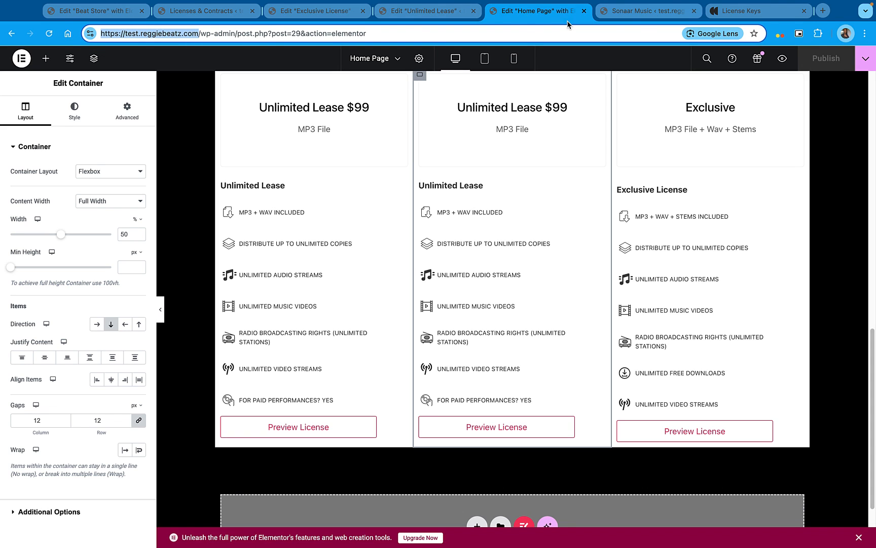
{"action": "key", "text": "ctrl+Tab"}
{"action": "left_click", "coordinate": [511, 32]}
{"action": "key", "text": "ctrl+v"}
{"action": "key", "text": "Return"}
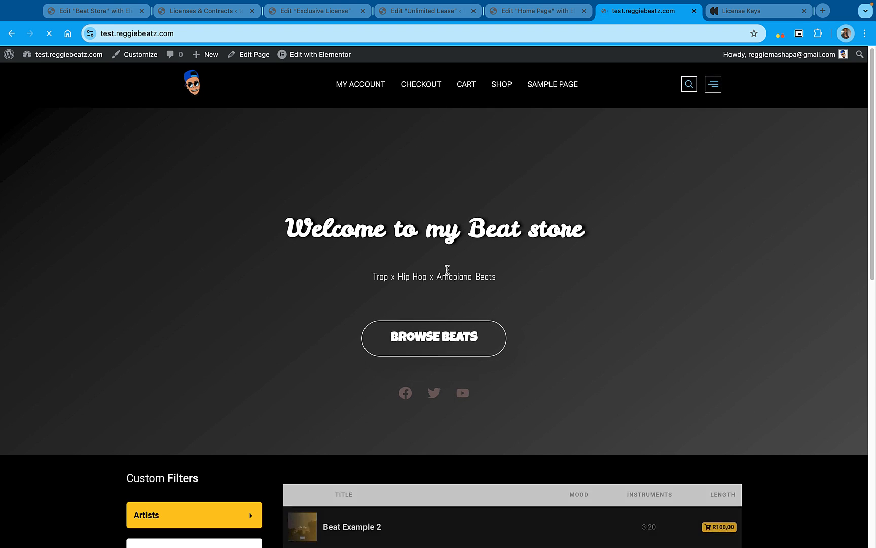
{"action": "scroll", "coordinate": [447, 271], "scroll_direction": "down", "scroll_amount": 6}
{"action": "scroll", "coordinate": [446, 269], "scroll_direction": "down", "scroll_amount": 5}
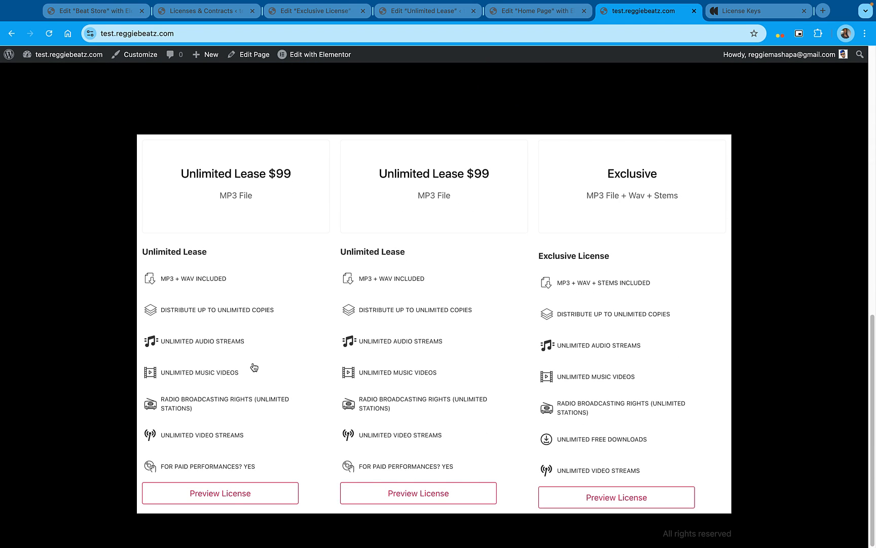
Preview the Unlimited Lease agreement from the first license column, close it, and look over the live beat list and license section
{"action": "left_click", "coordinate": [237, 494]}
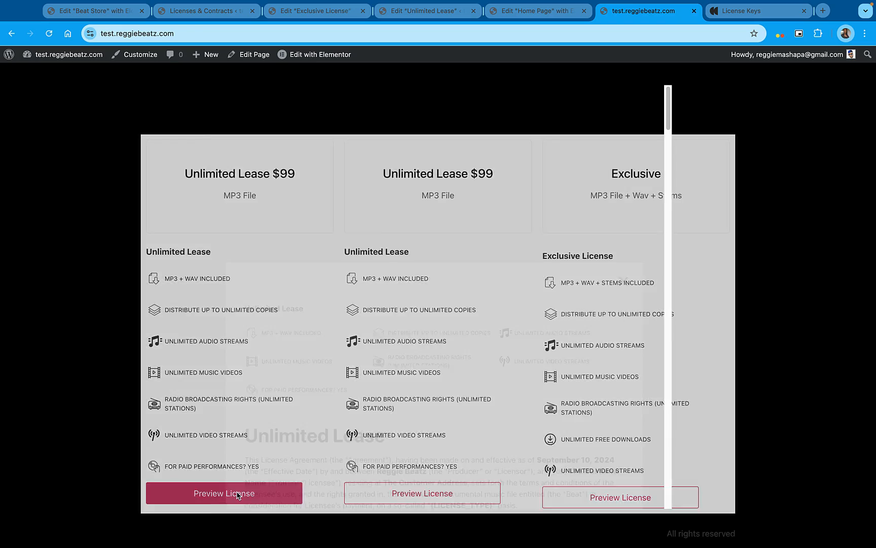
{"action": "scroll", "coordinate": [393, 260], "scroll_direction": "down", "scroll_amount": 10}
{"action": "scroll", "coordinate": [393, 260], "scroll_direction": "up", "scroll_amount": 5}
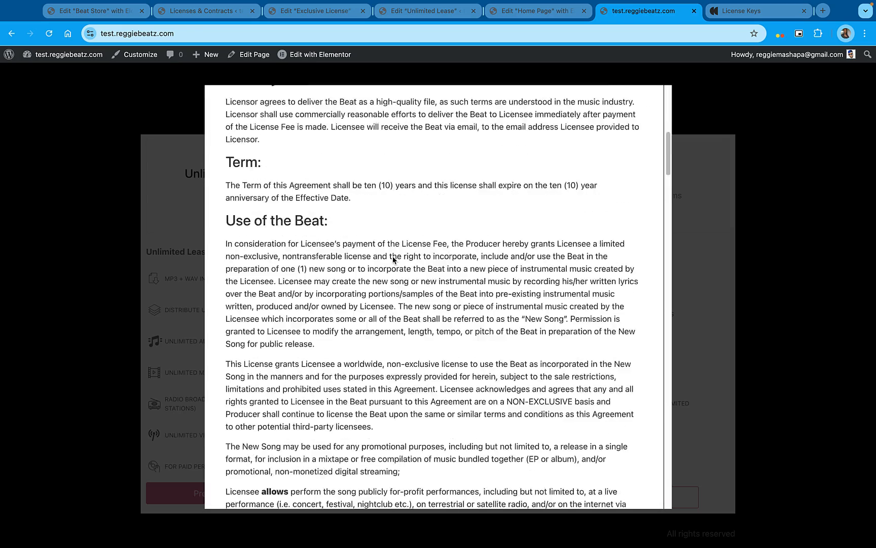
{"action": "scroll", "coordinate": [393, 260], "scroll_direction": "down", "scroll_amount": 15}
{"action": "scroll", "coordinate": [393, 259], "scroll_direction": "up", "scroll_amount": 20}
{"action": "scroll", "coordinate": [393, 259], "scroll_direction": "up", "scroll_amount": 3}
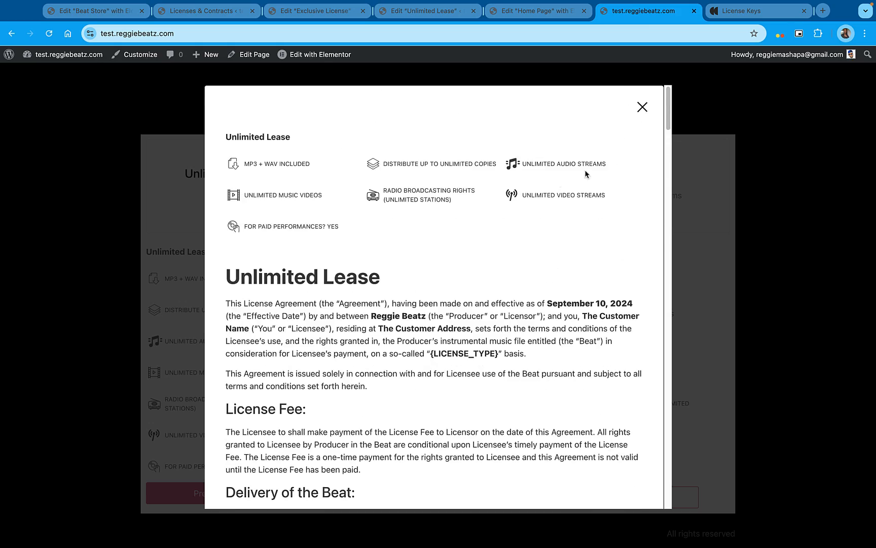
{"action": "left_click", "coordinate": [643, 109]}
{"action": "scroll", "coordinate": [551, 168], "scroll_direction": "up", "scroll_amount": 5}
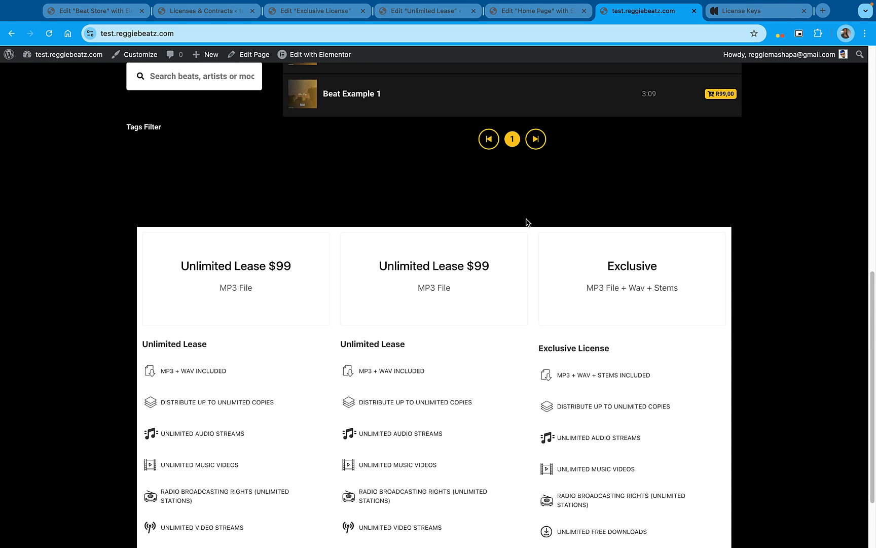
{"action": "scroll", "coordinate": [538, 301], "scroll_direction": "up", "scroll_amount": 1}
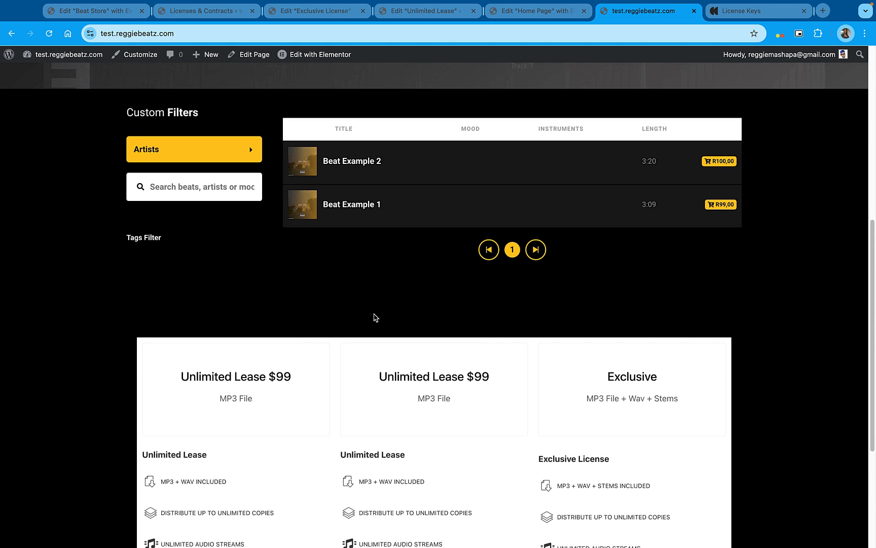
{"action": "scroll", "coordinate": [386, 304], "scroll_direction": "up", "scroll_amount": 4}
Return to the home page editor and add a single-column flexbox container directly above the license columns
{"action": "left_click", "coordinate": [546, 20]}
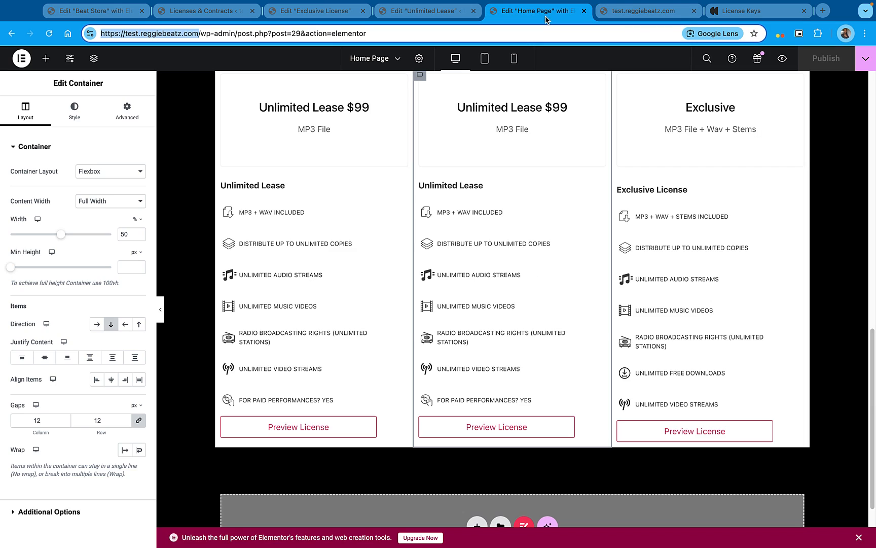
{"action": "scroll", "coordinate": [492, 121], "scroll_direction": "up", "scroll_amount": 4}
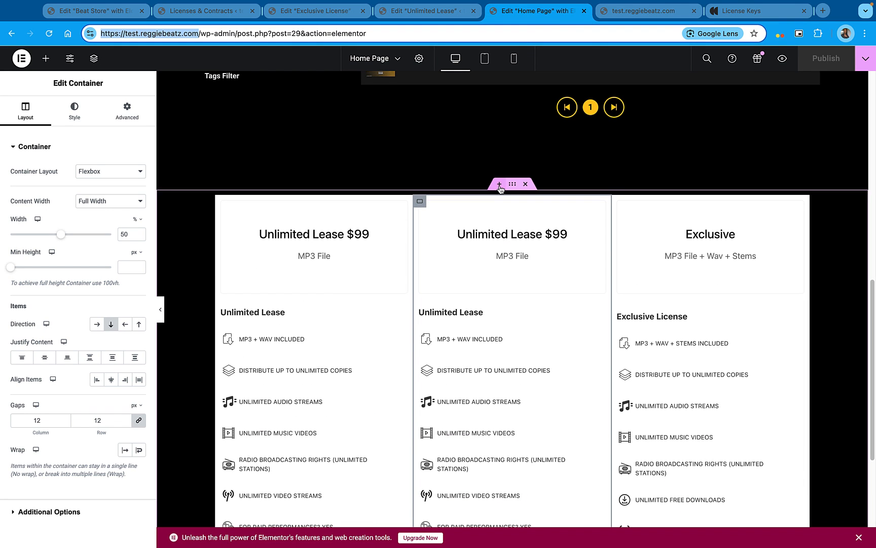
{"action": "left_click", "coordinate": [500, 184]}
{"action": "left_click", "coordinate": [477, 238]}
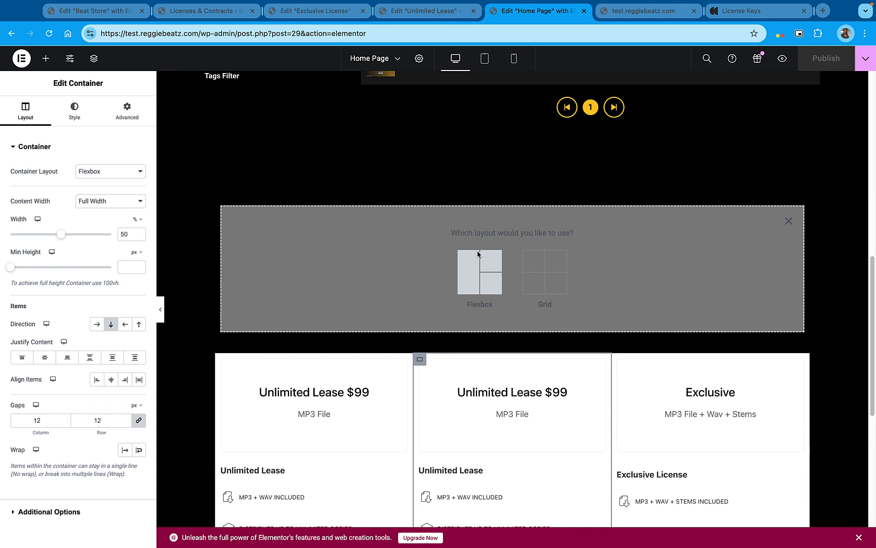
{"action": "left_click", "coordinate": [474, 282]}
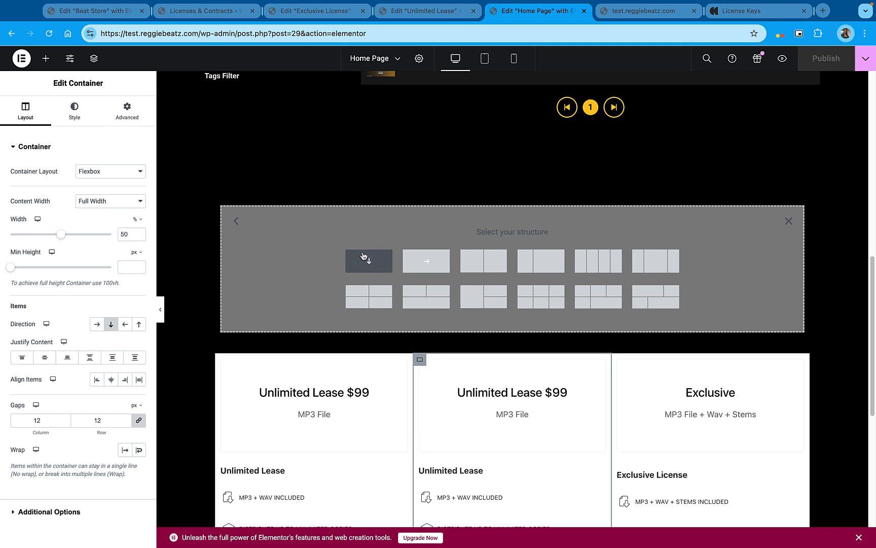
{"action": "left_click", "coordinate": [384, 263]}
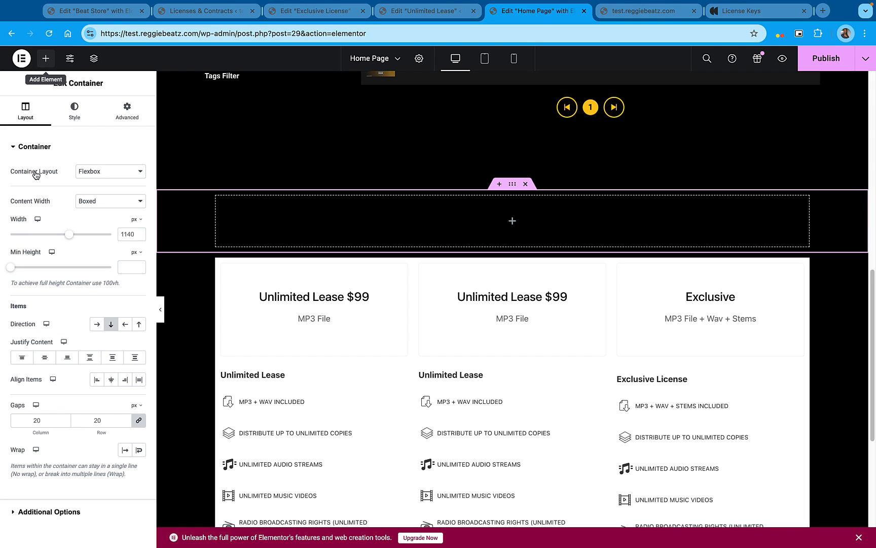
Add a Heading widget to the new container and set its title to "Licensing"
{"action": "left_click", "coordinate": [53, 61]}
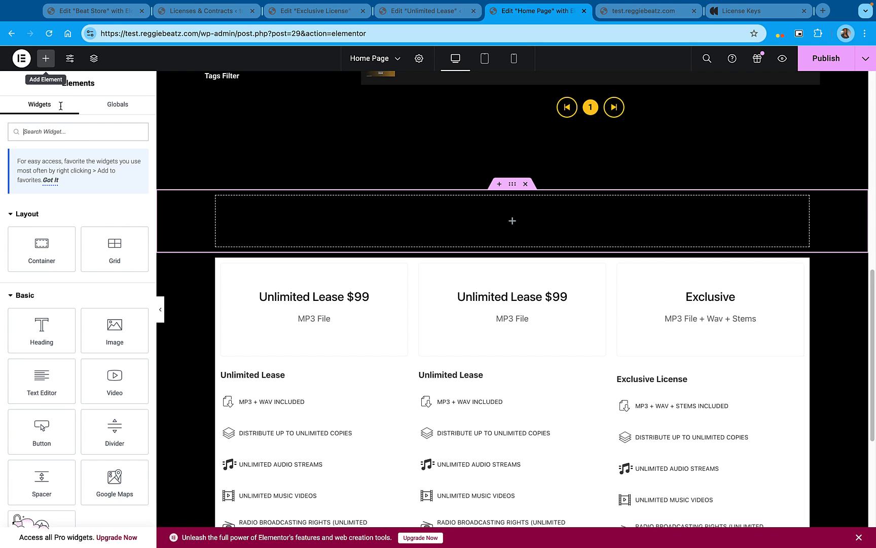
{"action": "left_click_drag", "start_coordinate": [51, 324], "coordinate": [182, 201]}
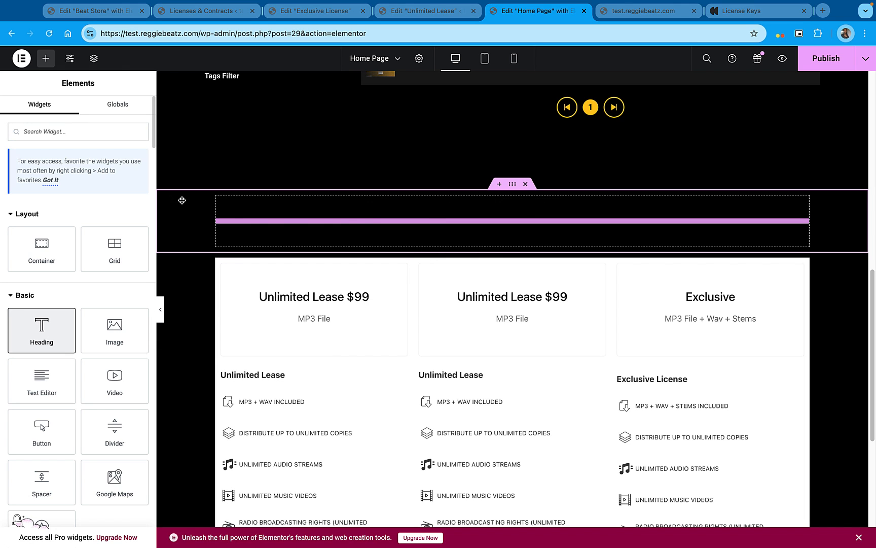
{"action": "left_click_drag", "start_coordinate": [204, 247], "coordinate": [204, 248]}
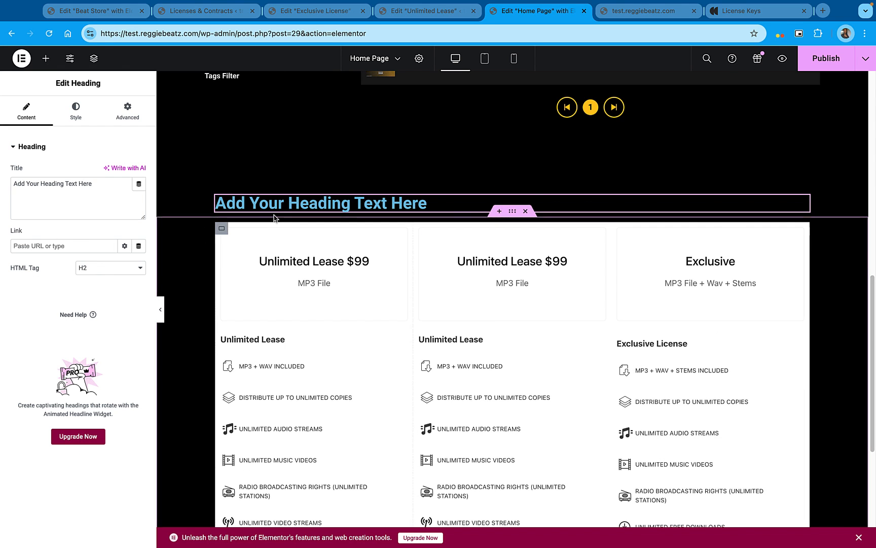
{"action": "triple_click", "coordinate": [56, 183]}
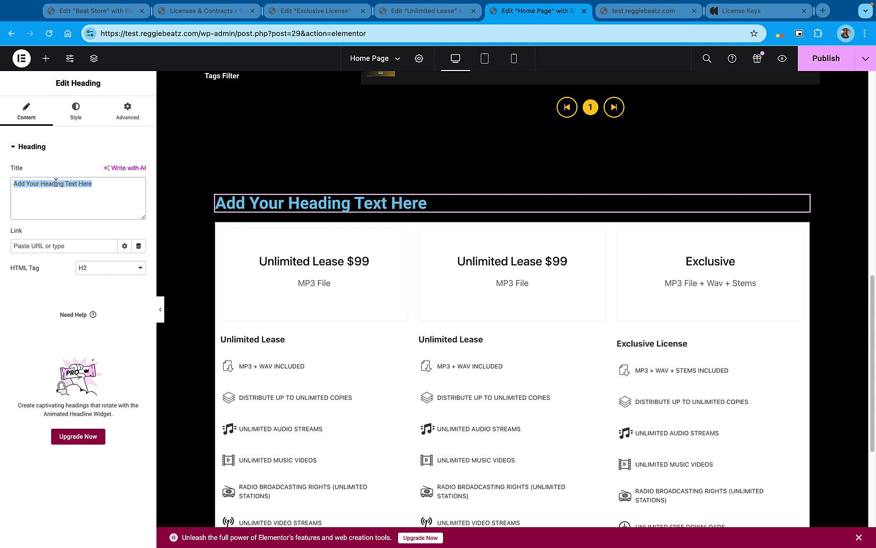
{"action": "type", "text": "B"}
{"action": "key", "text": "BackSpace"}
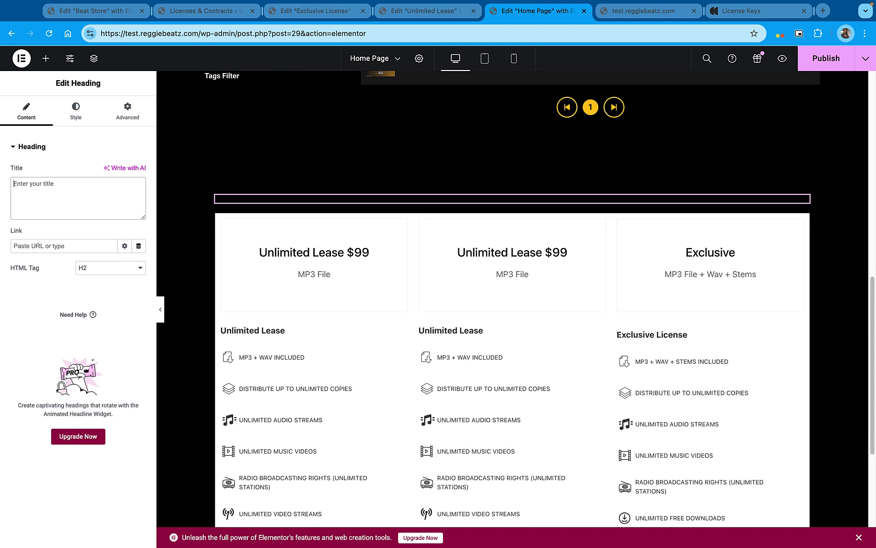
{"action": "type", "text": "Licensing"}
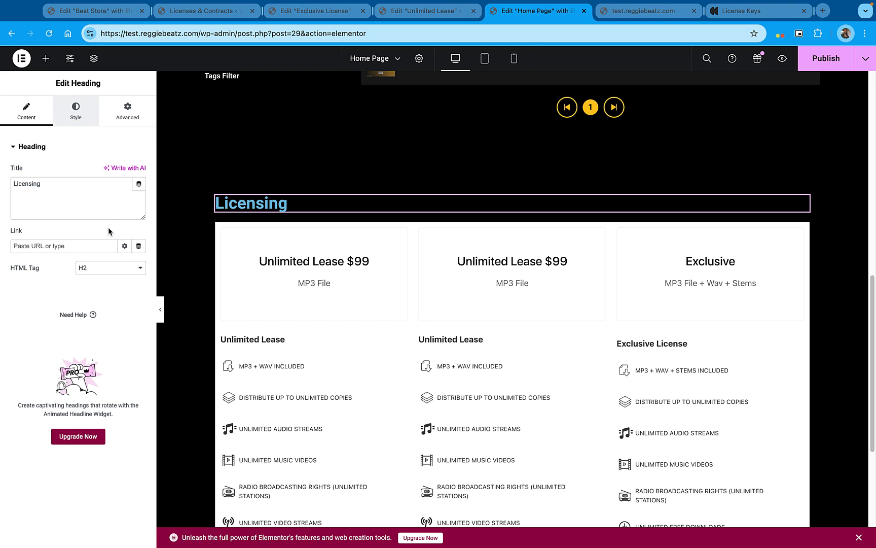
Center the Licensing heading and give it the white global text color
{"action": "left_click", "coordinate": [111, 172]}
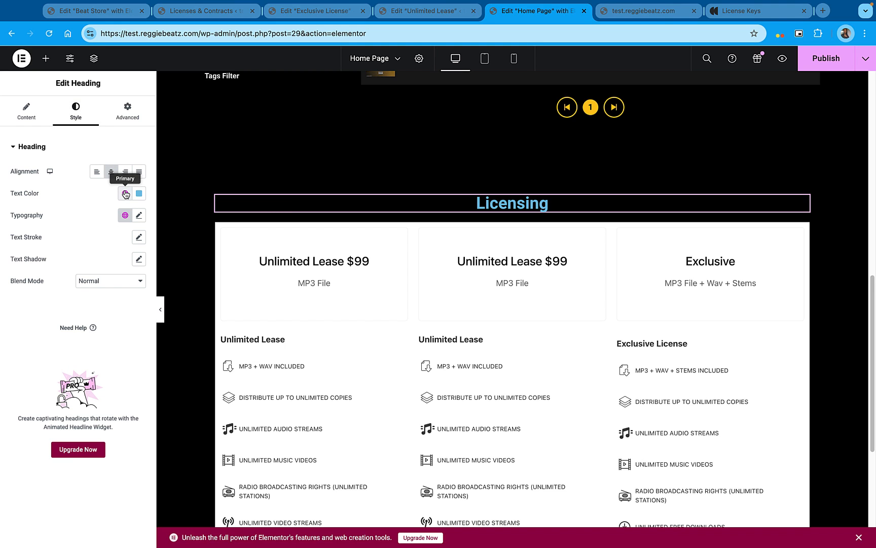
{"action": "left_click", "coordinate": [125, 193]}
{"action": "left_click", "coordinate": [44, 288]}
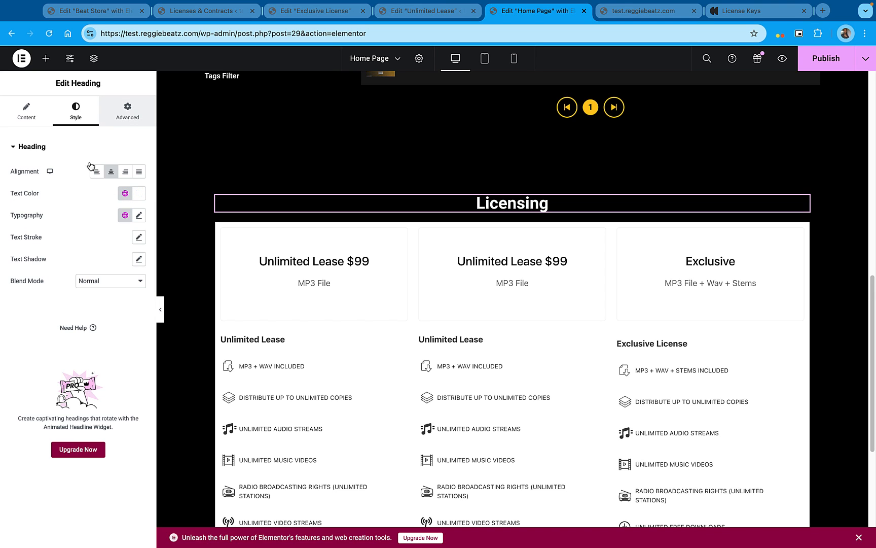
Set the Licensing heading's padding to 14 px on all sides and publish the page
{"action": "left_click", "coordinate": [134, 121]}
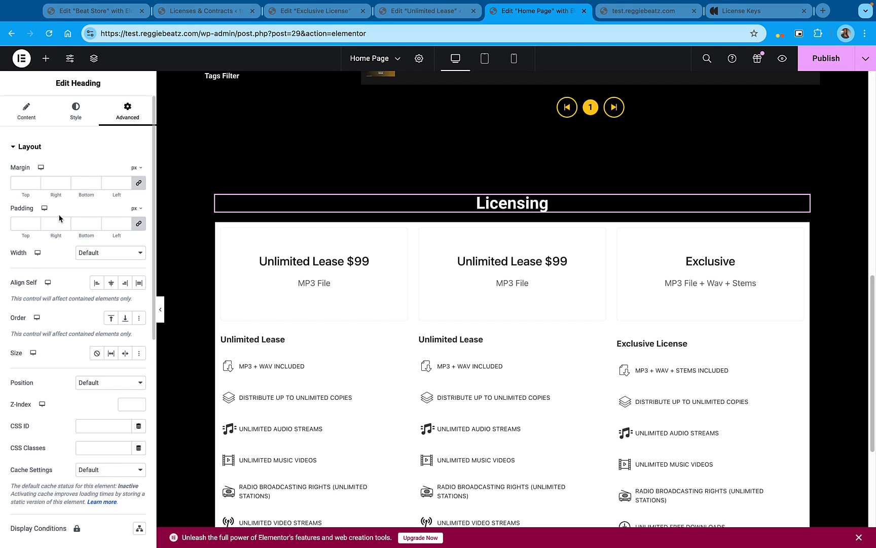
{"action": "double_click", "coordinate": [34, 222]}
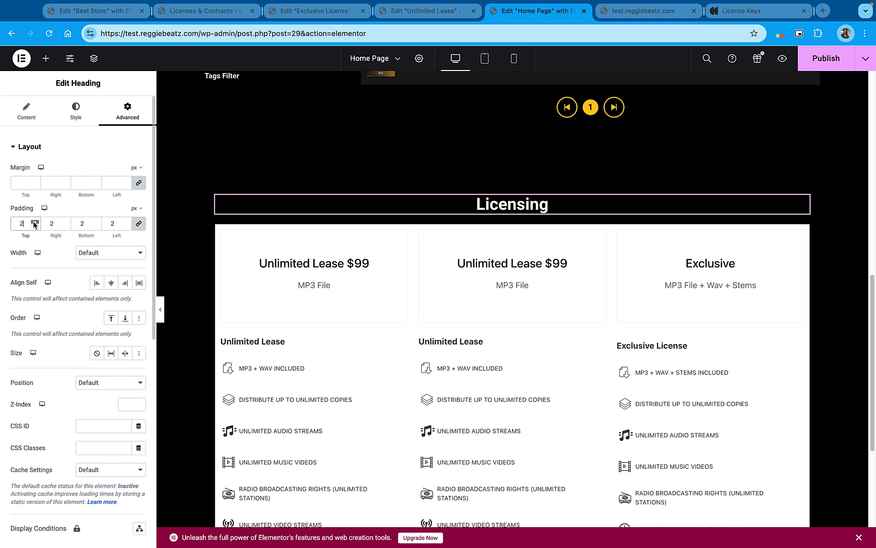
{"action": "double_click", "coordinate": [34, 223]}
{"action": "double_click", "coordinate": [34, 222]}
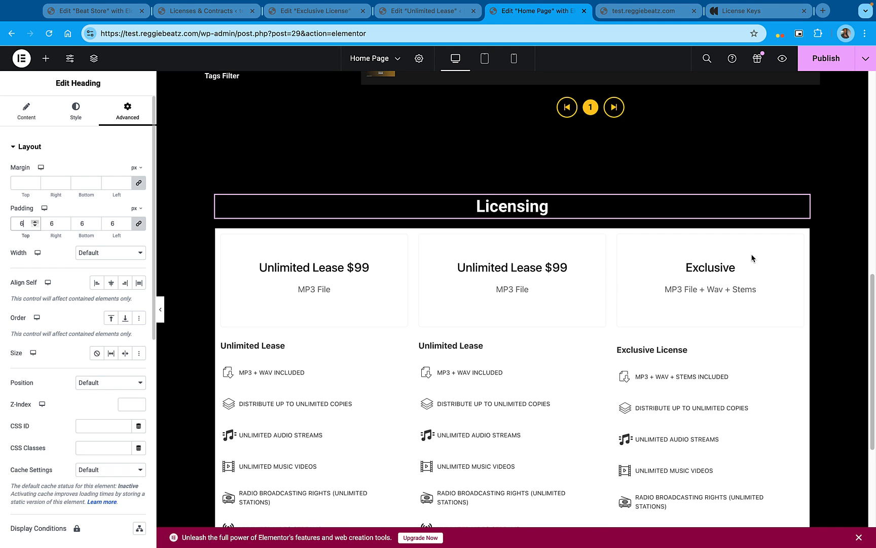
{"action": "scroll", "coordinate": [744, 365], "scroll_direction": "down", "scroll_amount": 2}
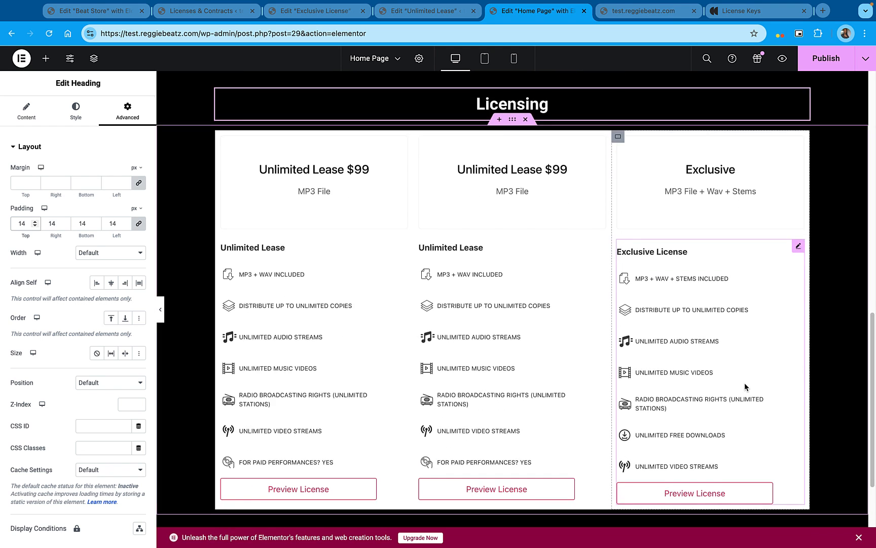
{"action": "scroll", "coordinate": [744, 386], "scroll_direction": "down", "scroll_amount": 2}
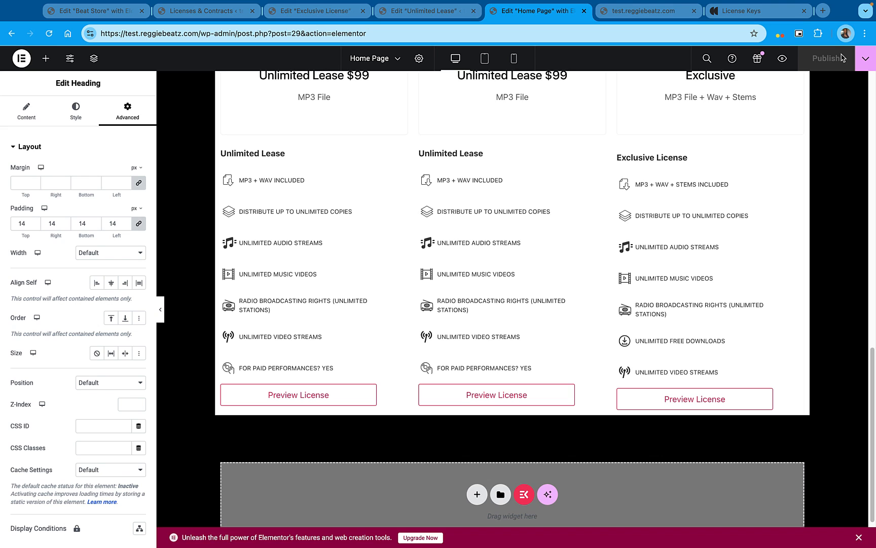
{"action": "scroll", "coordinate": [761, 482], "scroll_direction": "down", "scroll_amount": 1}
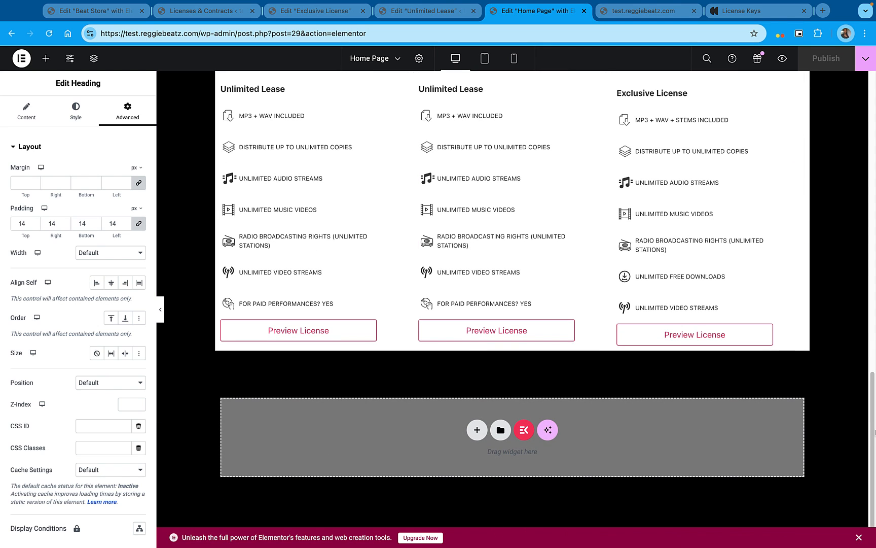
{"action": "scroll", "coordinate": [783, 391], "scroll_direction": "up", "scroll_amount": 14}
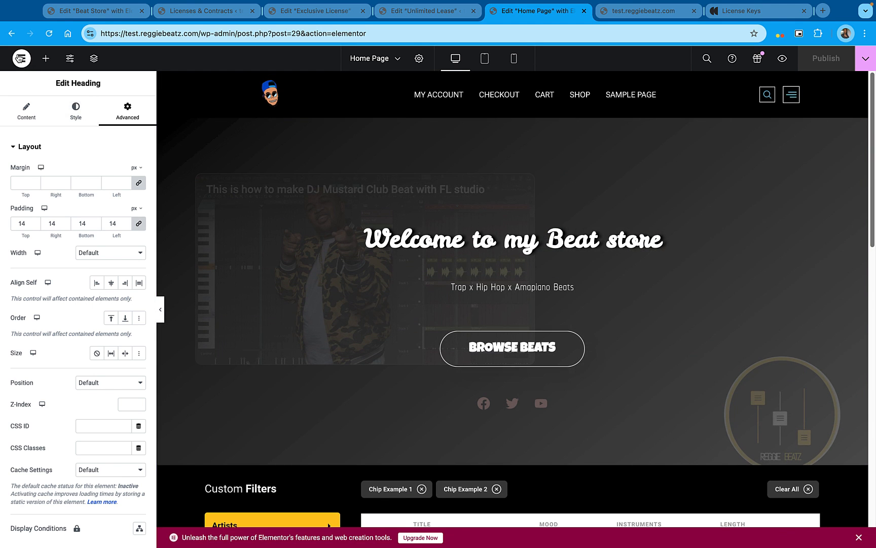
Leave the home page editor and start a new template in the Elementor Header & Footer Builder
{"action": "left_click", "coordinate": [20, 58]}
{"action": "left_click", "coordinate": [76, 165]}
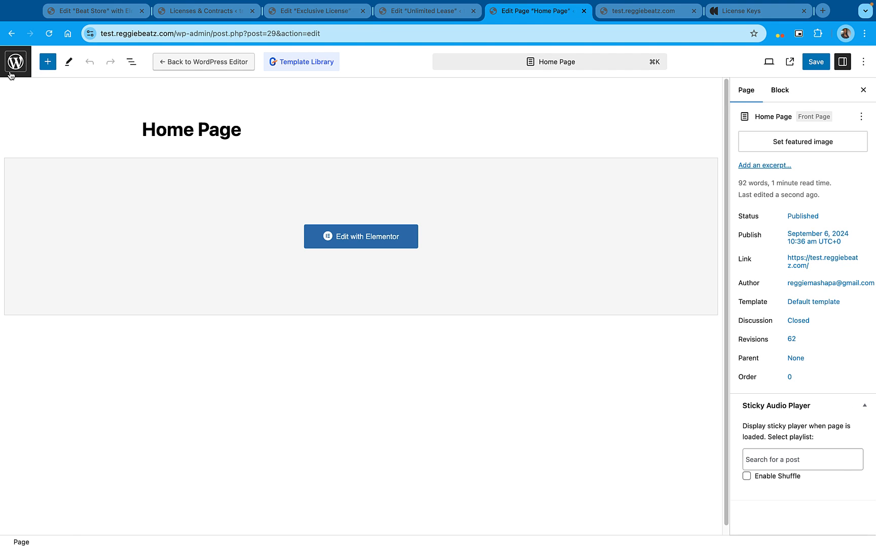
{"action": "left_click", "coordinate": [10, 72]}
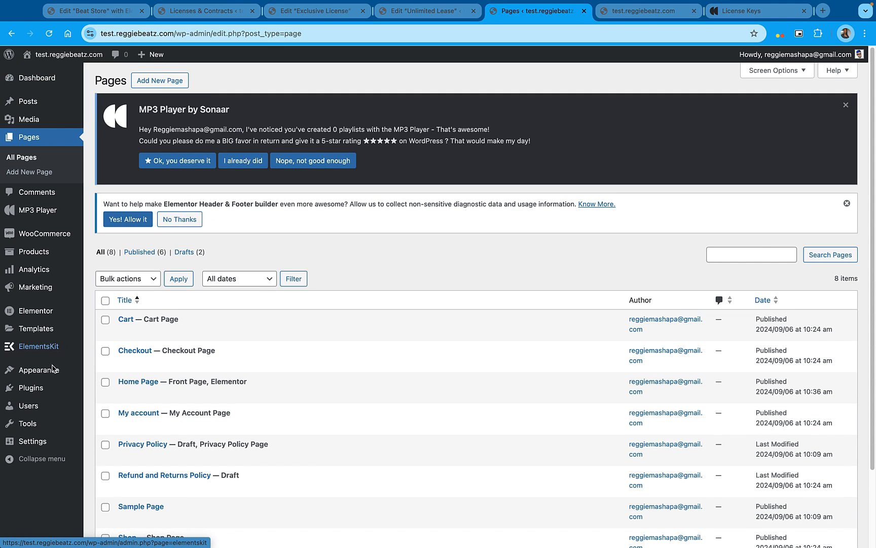
{"action": "mouse_move", "coordinate": [52, 372]}
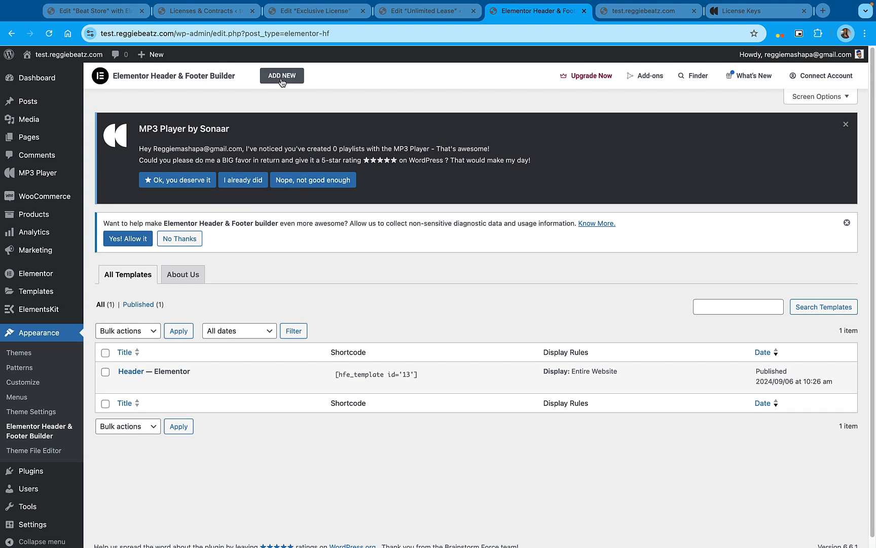
{"action": "left_click", "coordinate": [282, 76]}
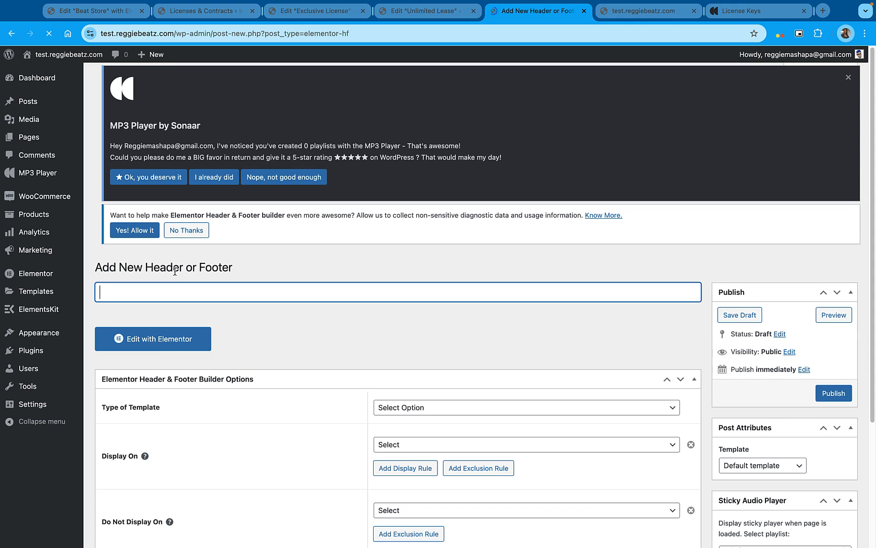
Title the template "Footer", set its type to Footer with display on the Entire Website, and publish it
{"action": "type", "text": "Footer"}
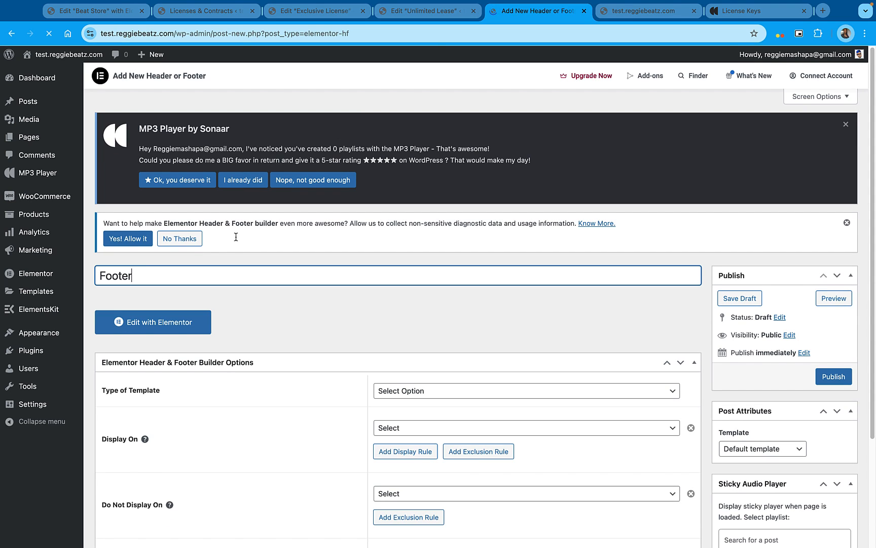
{"action": "left_click", "coordinate": [417, 392]}
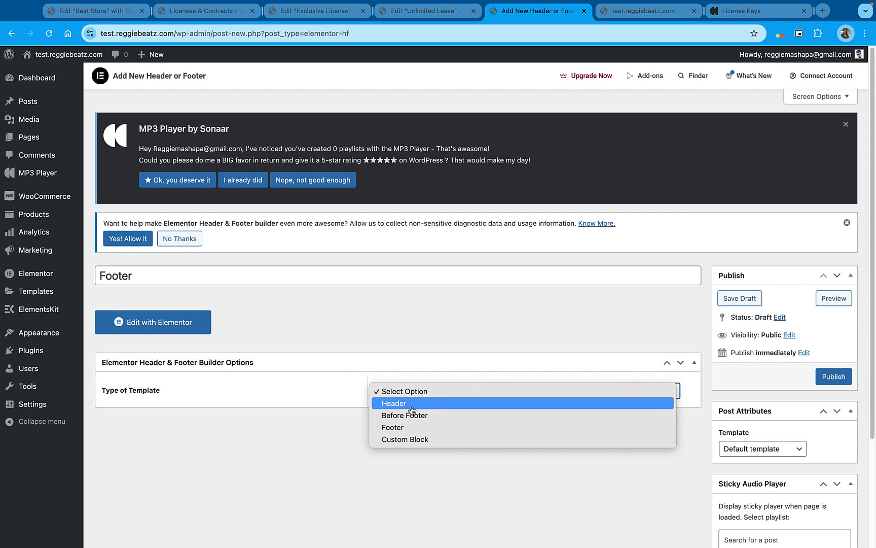
{"action": "left_click", "coordinate": [406, 430]}
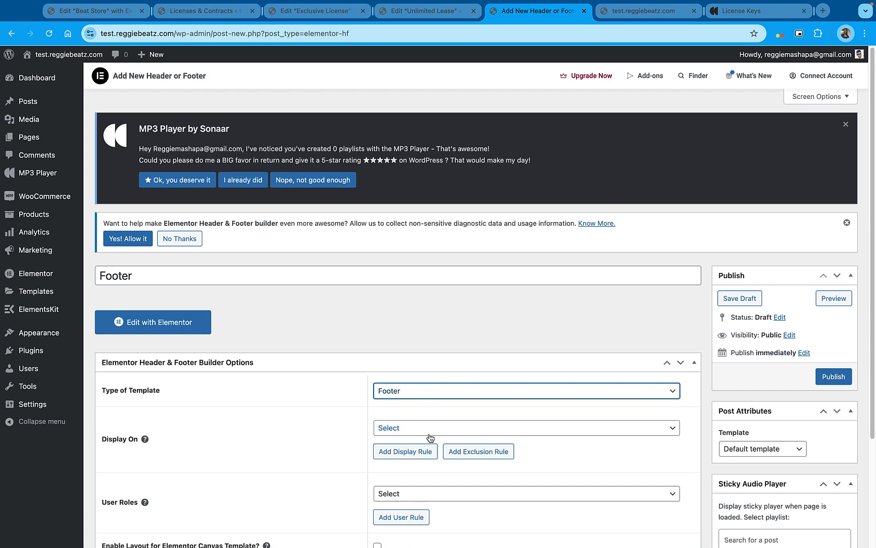
{"action": "left_click", "coordinate": [429, 434]}
{"action": "left_click", "coordinate": [424, 453]}
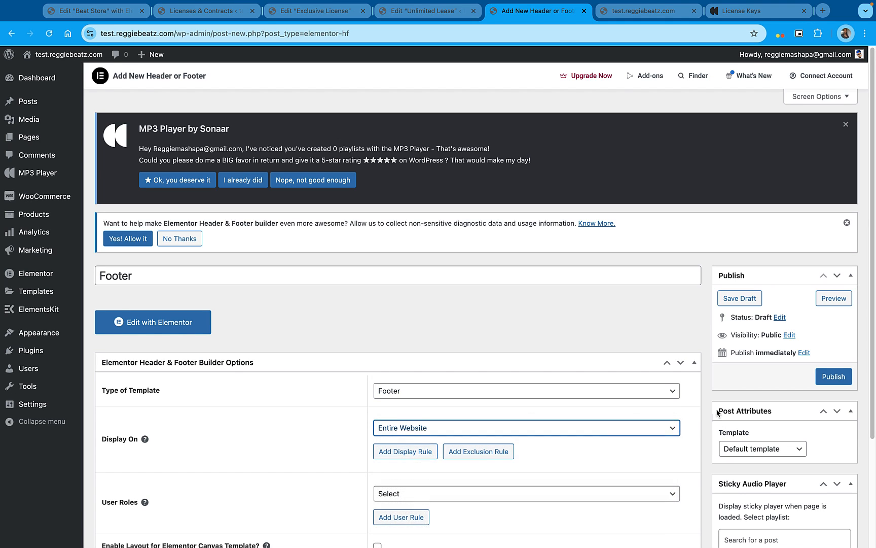
{"action": "left_click", "coordinate": [838, 378]}
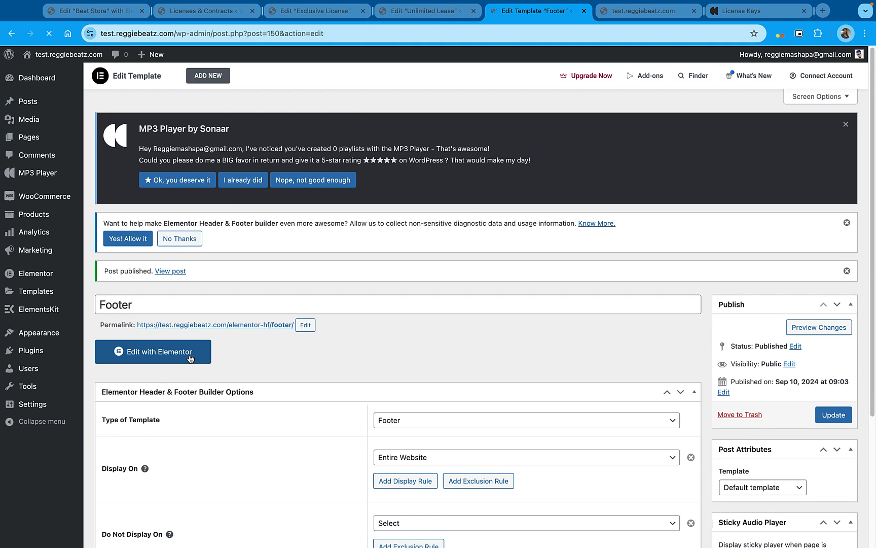
Edit the footer template with Elementor and insert the ElementsKit section "Footer - Section 1" from the Footer category
{"action": "left_click", "coordinate": [191, 359]}
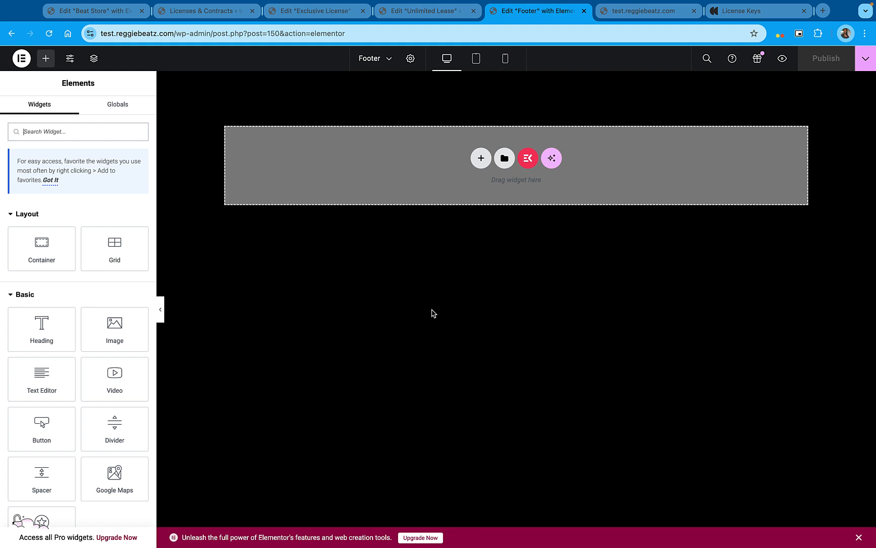
{"action": "left_click", "coordinate": [529, 160]}
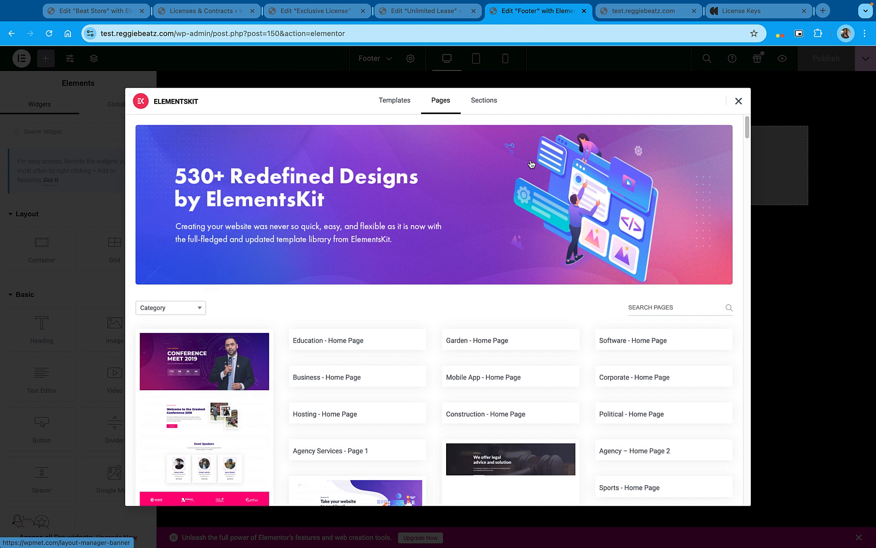
{"action": "left_click", "coordinate": [493, 107]}
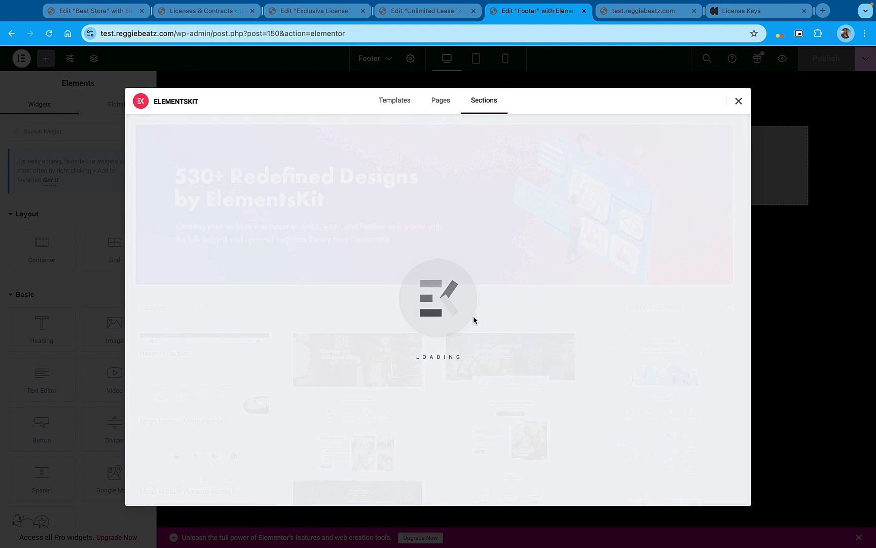
{"action": "scroll", "coordinate": [474, 318], "scroll_direction": "down", "scroll_amount": 2}
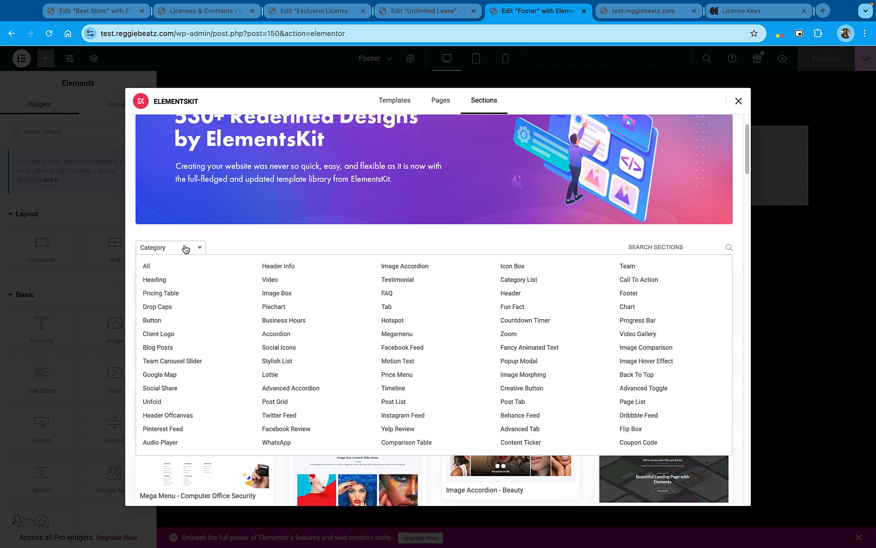
{"action": "left_click", "coordinate": [177, 250]}
{"action": "left_click", "coordinate": [629, 294]}
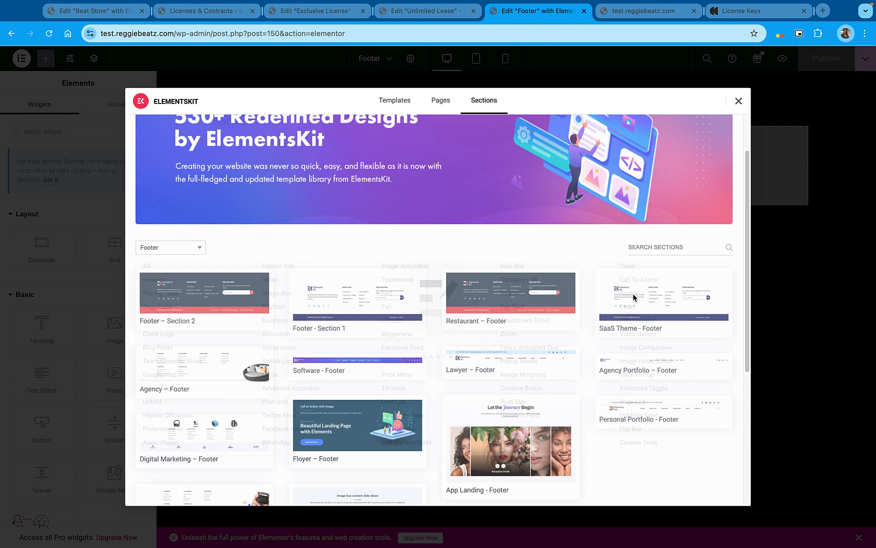
{"action": "scroll", "coordinate": [337, 256], "scroll_direction": "down", "scroll_amount": 2}
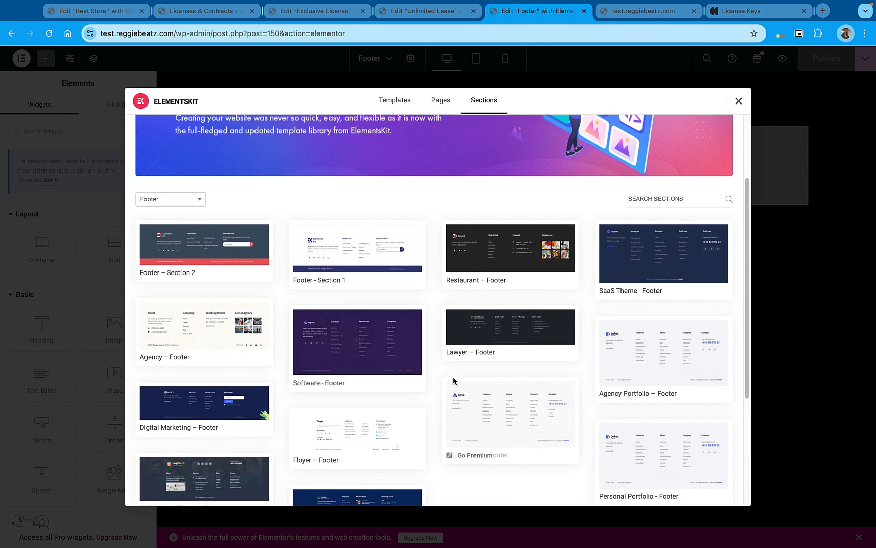
{"action": "scroll", "coordinate": [454, 380], "scroll_direction": "down", "scroll_amount": 2}
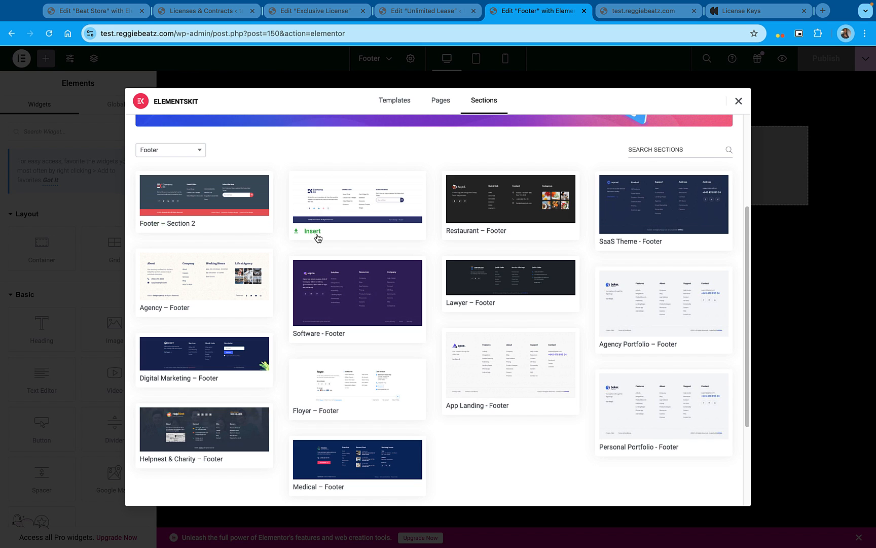
{"action": "left_click", "coordinate": [312, 233]}
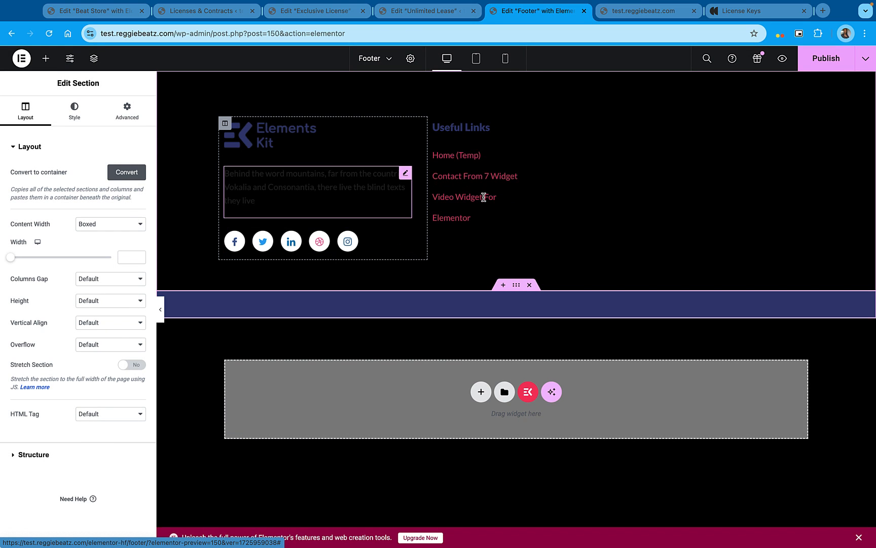
Replace the footer's logo with the cartoon face image from the media library and set its width to 20%
{"action": "left_click", "coordinate": [278, 142]}
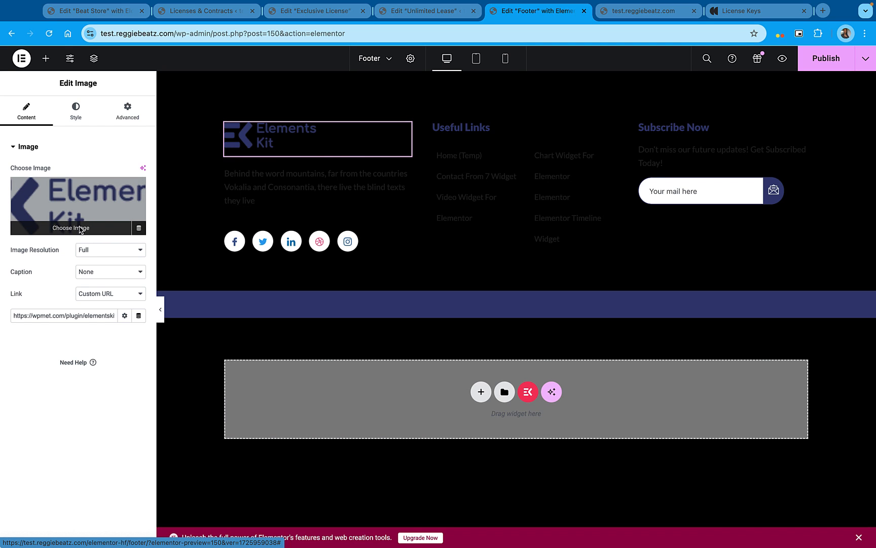
{"action": "left_click", "coordinate": [80, 229]}
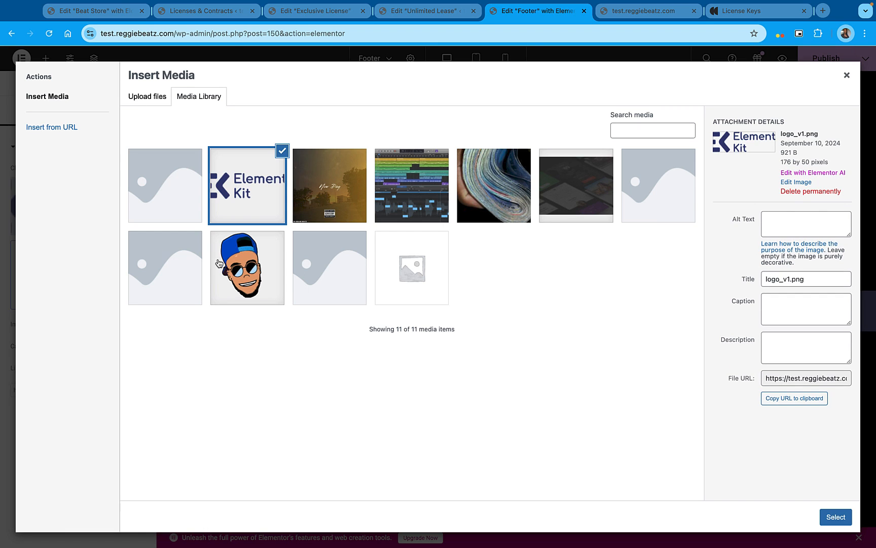
{"action": "left_click", "coordinate": [223, 268]}
{"action": "left_click", "coordinate": [841, 520]}
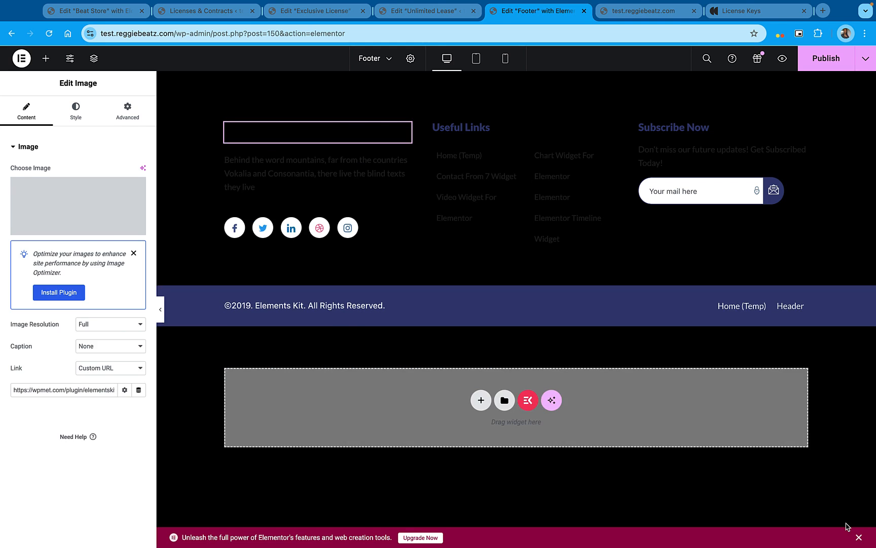
{"action": "left_click", "coordinate": [75, 112]}
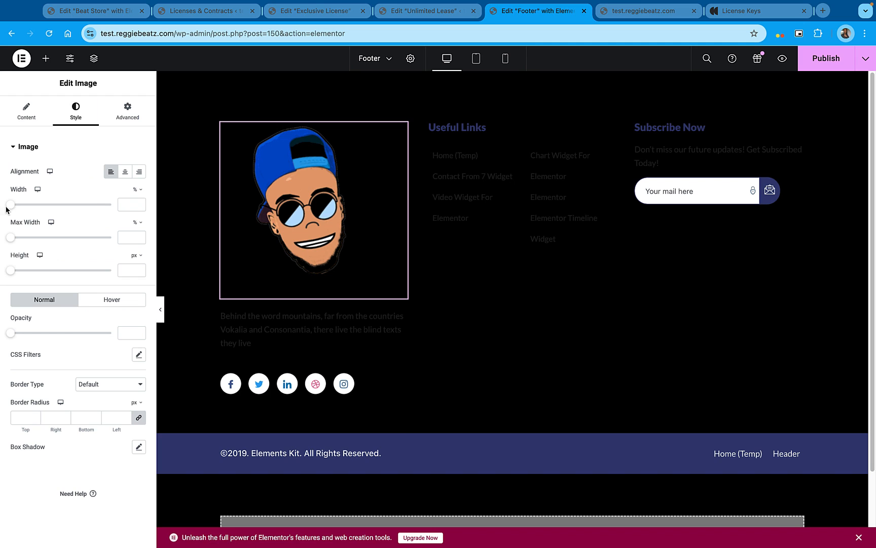
{"action": "left_click_drag", "start_coordinate": [13, 207], "coordinate": [30, 206]}
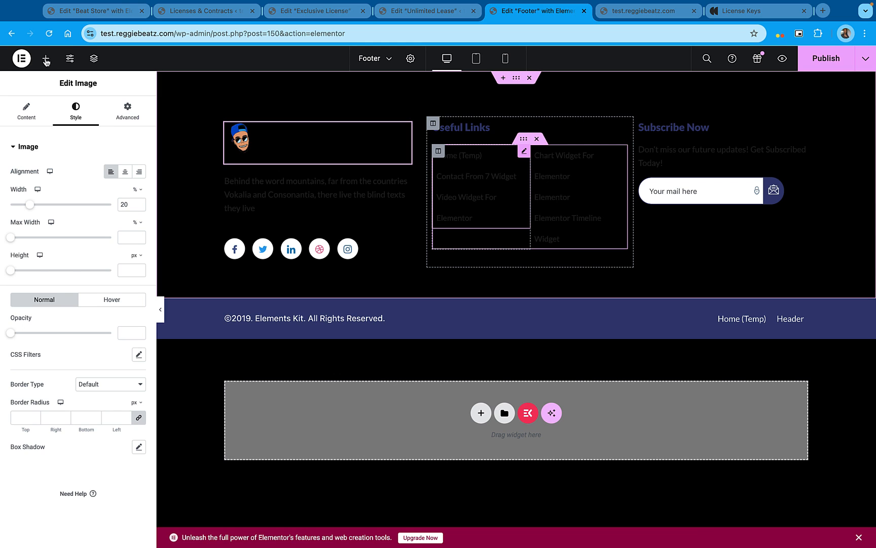
Give the footer's "Useful Links" and "Subscribe Now" headings the white text color
{"action": "left_click", "coordinate": [524, 151]}
{"action": "left_click", "coordinate": [622, 123]}
{"action": "left_click", "coordinate": [76, 110]}
{"action": "left_click", "coordinate": [139, 194]}
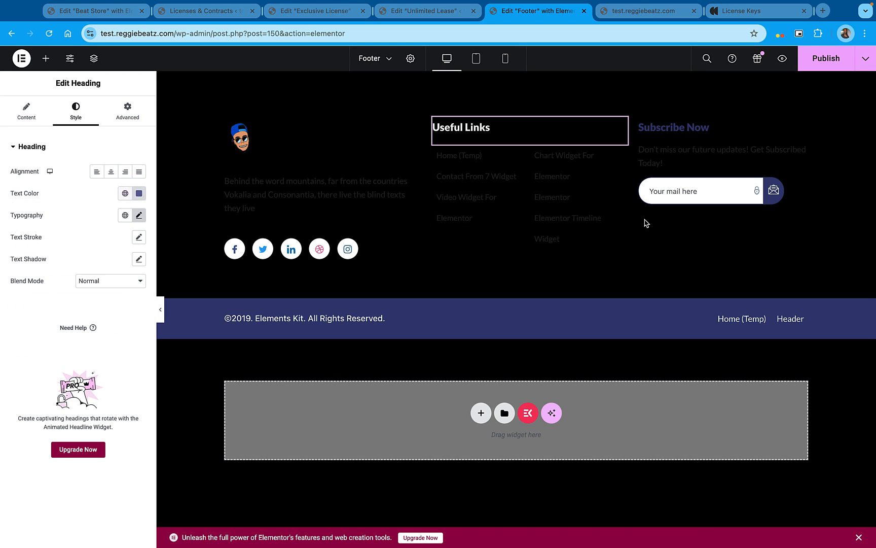
{"action": "left_click", "coordinate": [802, 124]}
{"action": "left_click", "coordinate": [76, 110]}
{"action": "left_click", "coordinate": [125, 194]}
{"action": "left_click", "coordinate": [82, 240]}
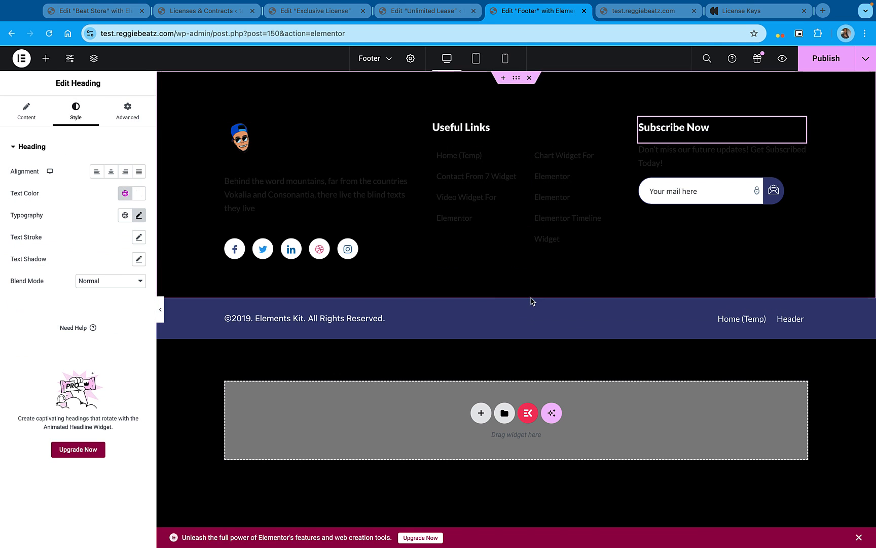
Change the footer's copyright line to "©2024. Reggie Beatz. All Rights Reserved."
{"action": "left_click", "coordinate": [301, 319]}
{"action": "left_click_drag", "start_coordinate": [72, 185], "coordinate": [35, 184]}
{"action": "type", "text": "Reggie Beatz"}
{"action": "left_click", "coordinate": [32, 185]}
{"action": "key", "text": "BackSpace"}
{"action": "key", "text": "BackSpace"}
{"action": "type", "text": "24"}
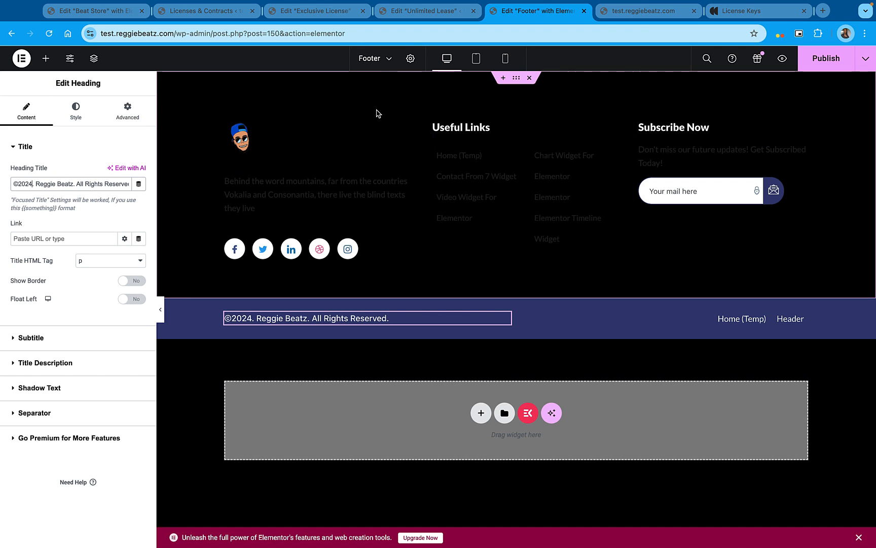
Give the paragraph below the footer logo the white global text color and publish the footer
{"action": "left_click", "coordinate": [268, 190]}
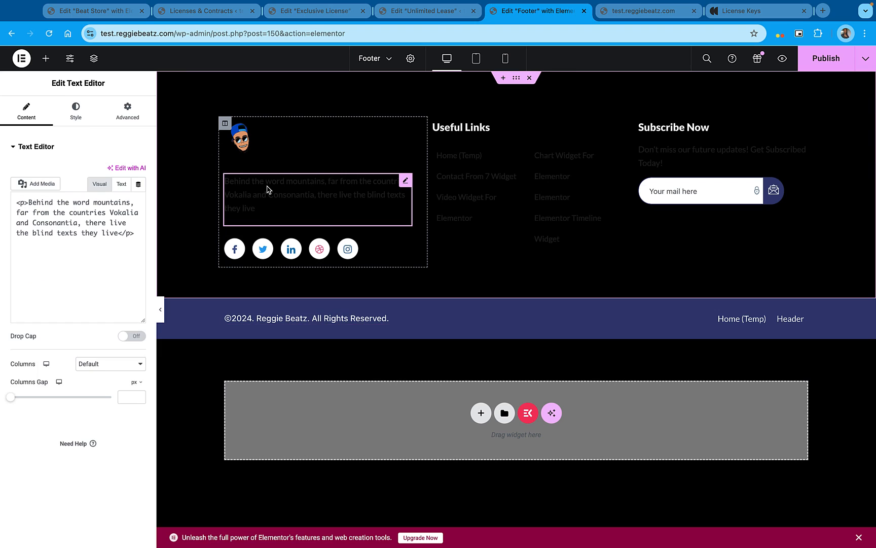
{"action": "left_click", "coordinate": [73, 108]}
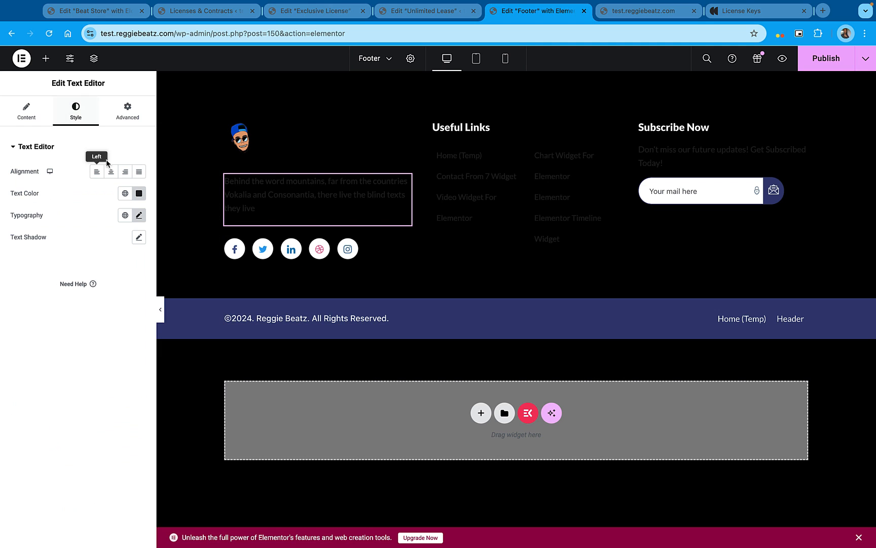
{"action": "left_click", "coordinate": [127, 194]}
{"action": "left_click", "coordinate": [55, 281]}
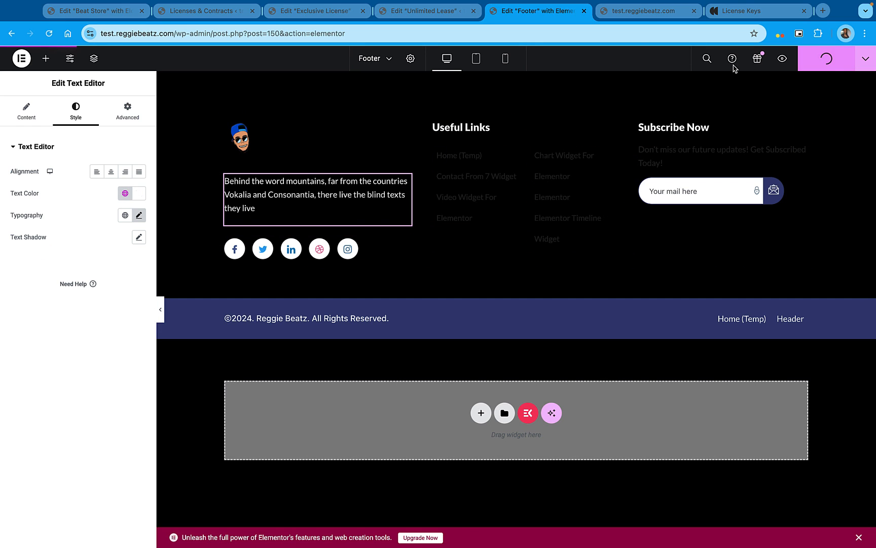
Reload the live home page and examine its layout from the hero section through the beat list and licensing to the footer
{"action": "left_click", "coordinate": [642, 11]}
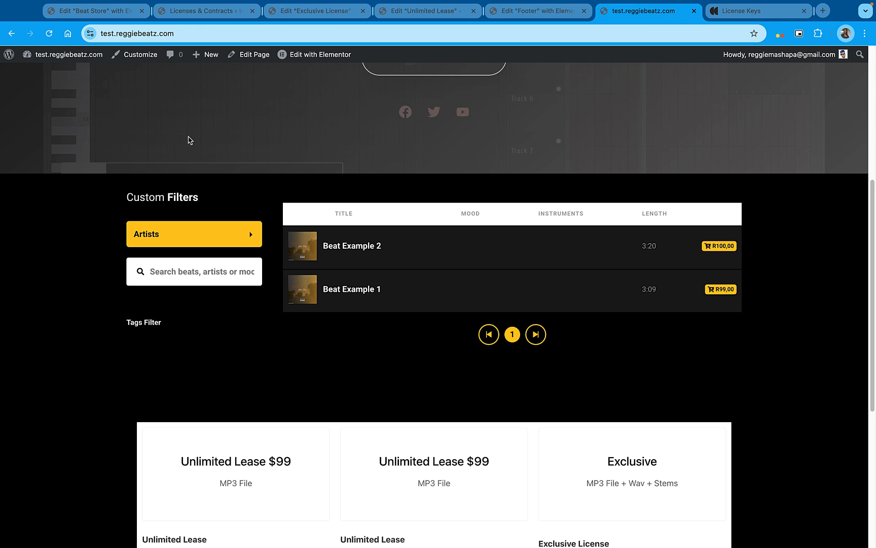
{"action": "left_click", "coordinate": [49, 35]}
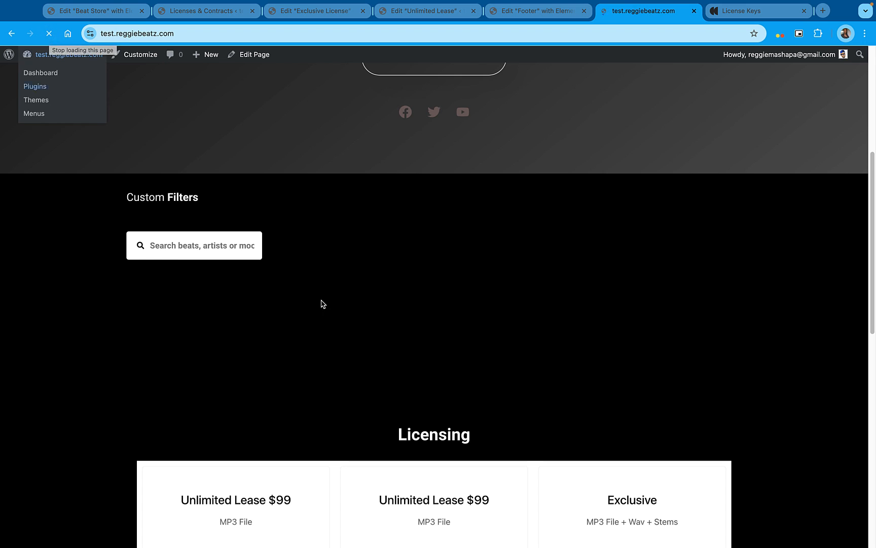
{"action": "scroll", "coordinate": [378, 312], "scroll_direction": "up", "scroll_amount": 1}
{"action": "scroll", "coordinate": [378, 313], "scroll_direction": "down", "scroll_amount": 3}
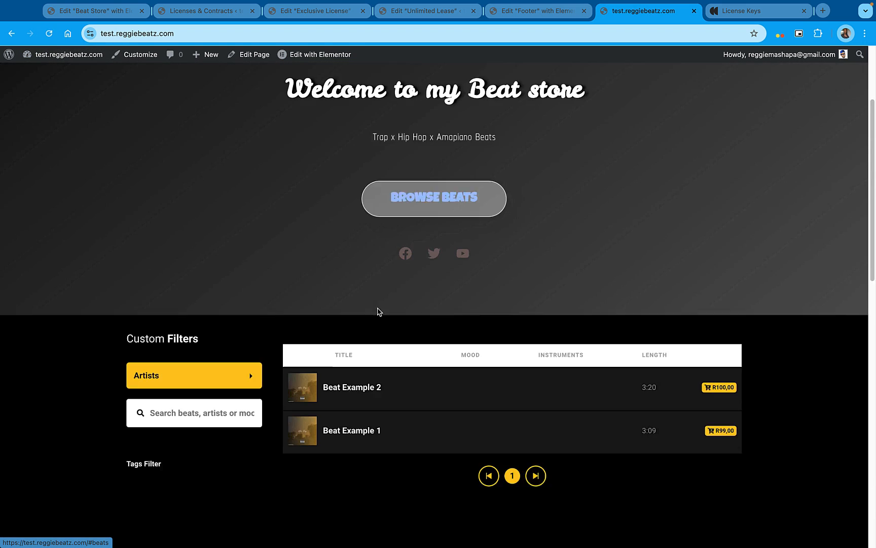
{"action": "scroll", "coordinate": [406, 324], "scroll_direction": "down", "scroll_amount": 3}
{"action": "scroll", "coordinate": [424, 299], "scroll_direction": "down", "scroll_amount": 10}
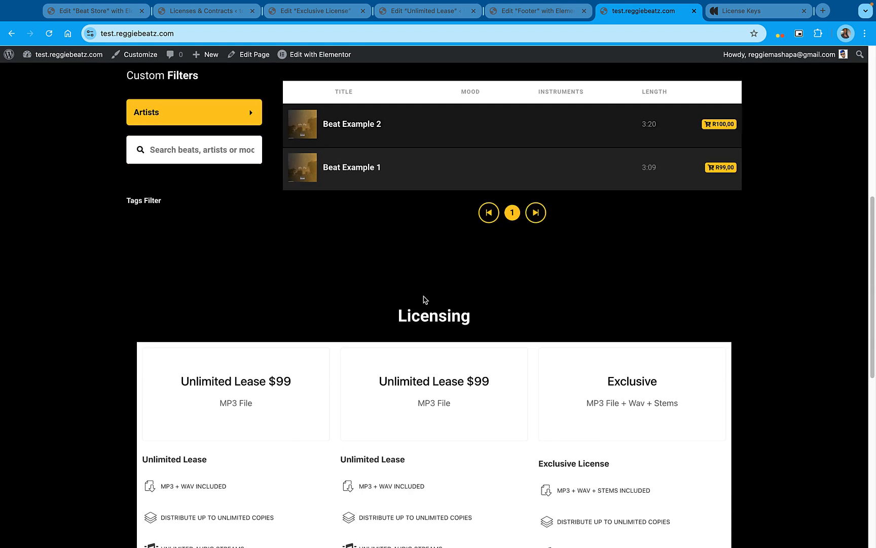
{"action": "scroll", "coordinate": [463, 313], "scroll_direction": "down", "scroll_amount": 3}
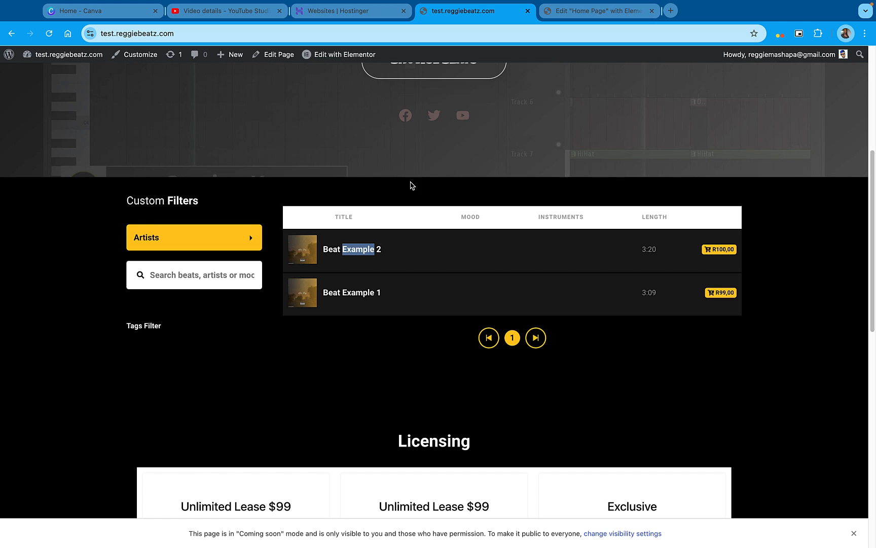
{"action": "scroll", "coordinate": [355, 189], "scroll_direction": "up", "scroll_amount": 5}
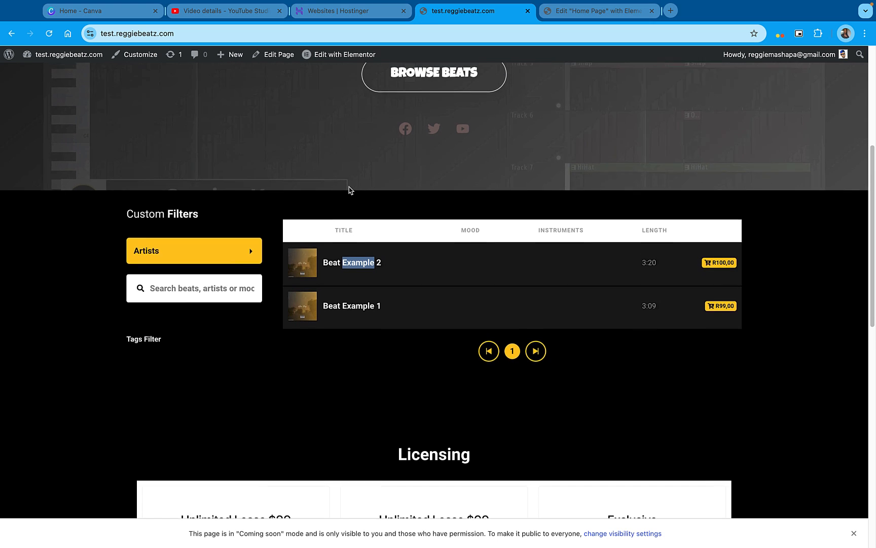
{"action": "scroll", "coordinate": [349, 188], "scroll_direction": "up", "scroll_amount": 2}
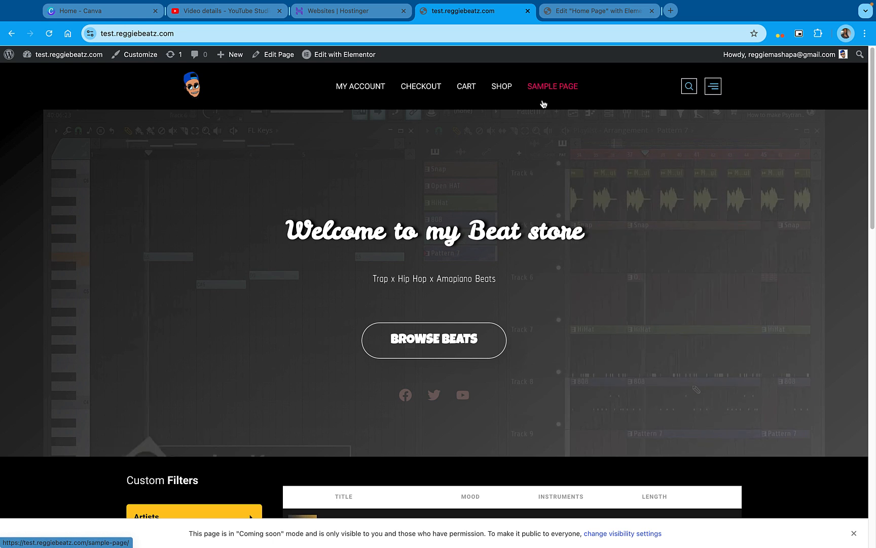
{"action": "scroll", "coordinate": [543, 222], "scroll_direction": "down", "scroll_amount": 4}
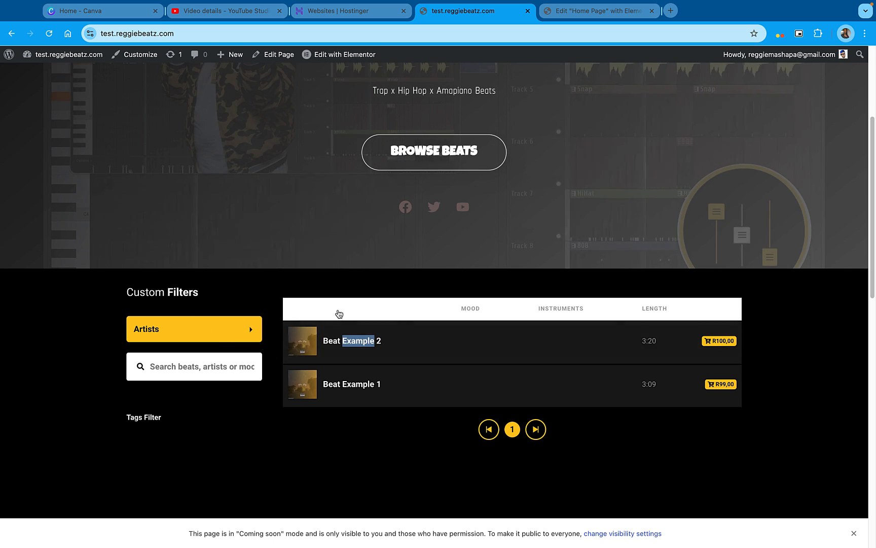
Leave the home page editor for the product list and open Beat Example 2's product tags for quick editing
{"action": "left_click", "coordinate": [596, 11]}
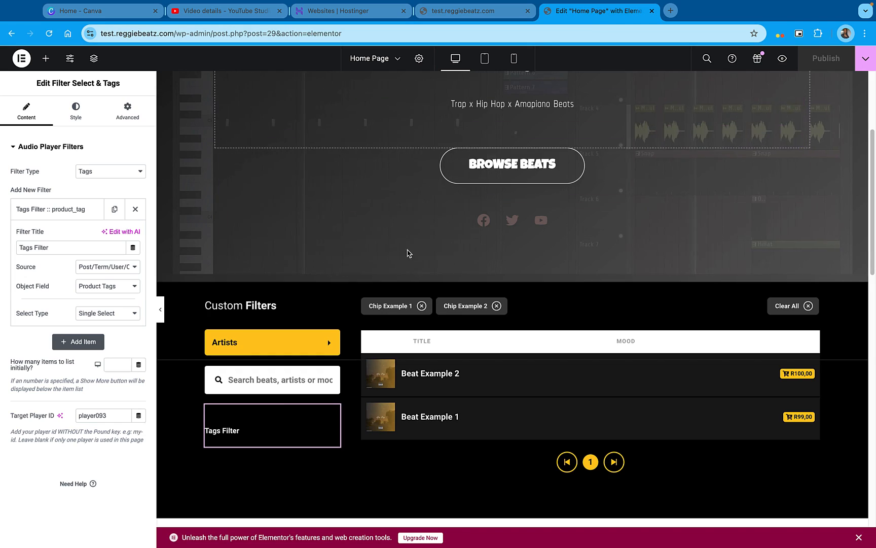
{"action": "scroll", "coordinate": [410, 259], "scroll_direction": "down", "scroll_amount": 1}
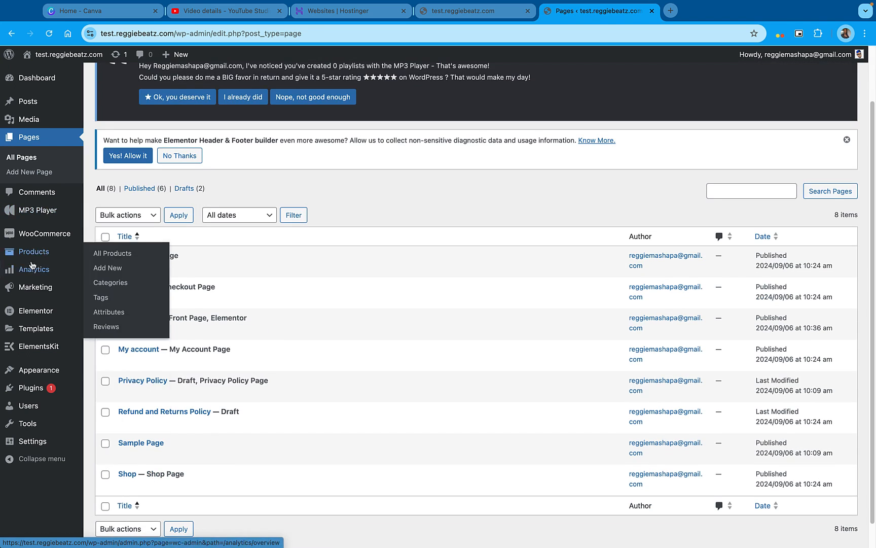
{"action": "left_click", "coordinate": [116, 251]}
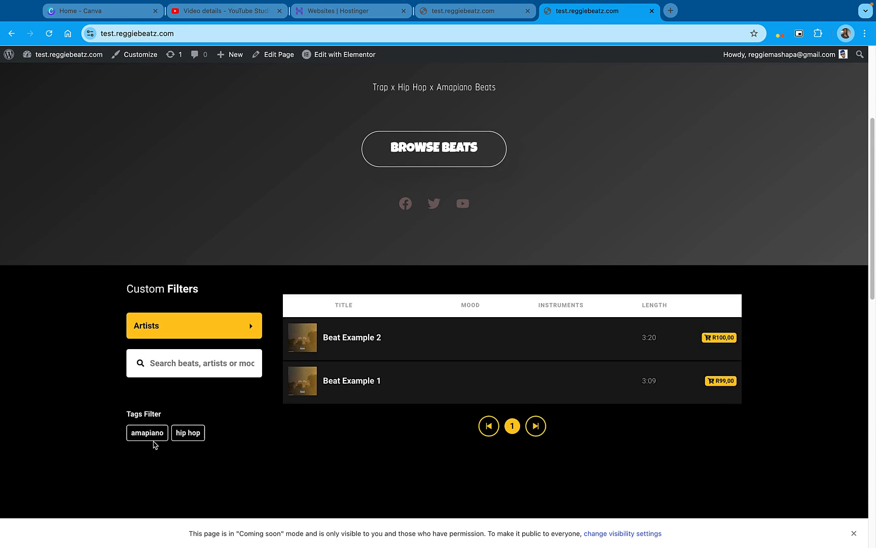
Filter the beat list on the live home page by the "hip hop" tag
{"action": "left_click", "coordinate": [188, 435]}
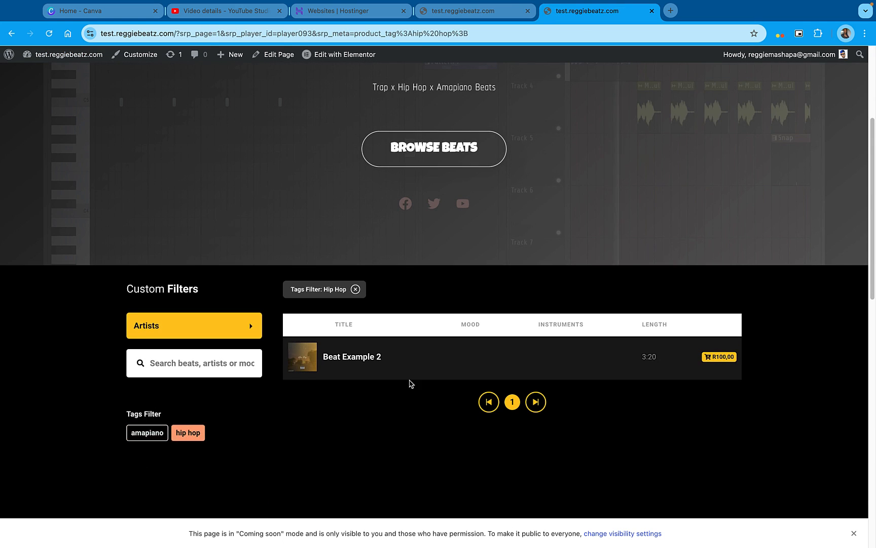
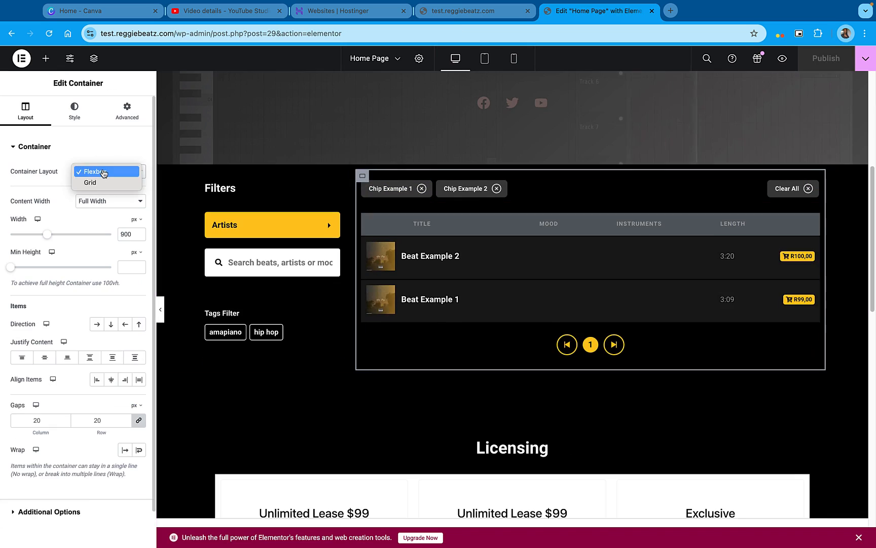
Try the Grid layout on the container holding the filter chips and beat list, and inspect the Chips Result element
{"action": "left_click", "coordinate": [88, 183]}
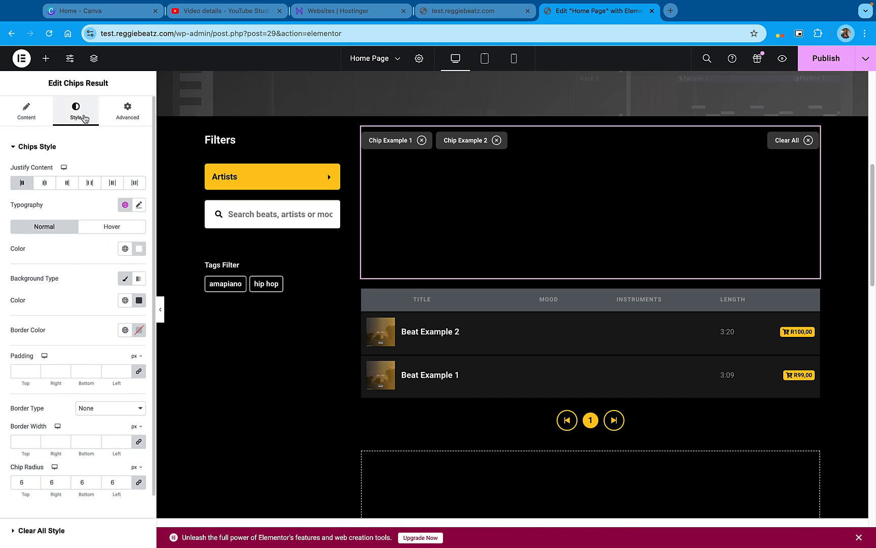
{"action": "left_click", "coordinate": [588, 213]}
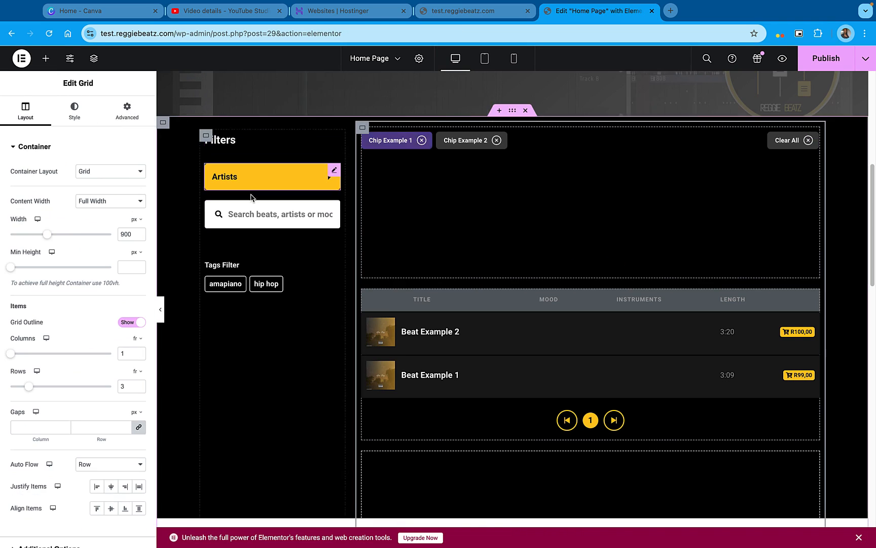
{"action": "scroll", "coordinate": [123, 421], "scroll_direction": "down", "scroll_amount": 3}
{"action": "right_click", "coordinate": [399, 178]}
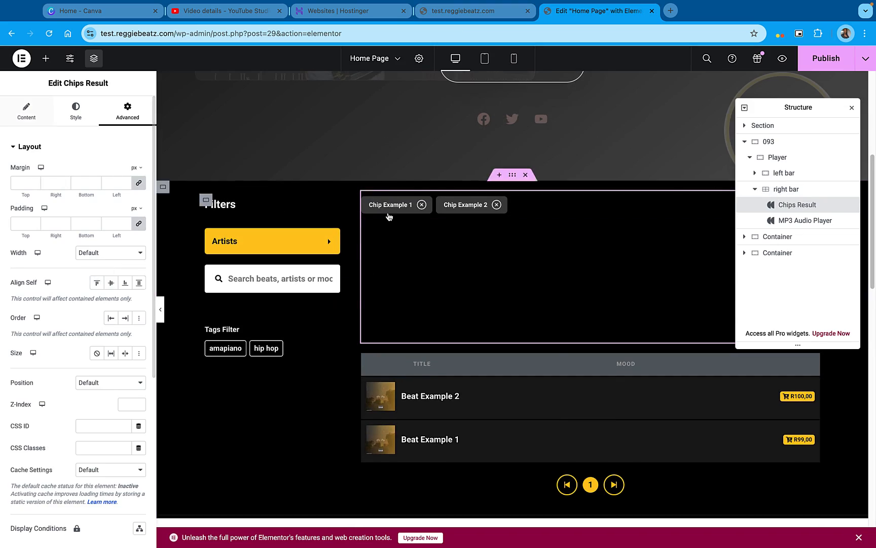
Set the MP3 Audio Player's column heading background to the global Accent color
{"action": "left_click", "coordinate": [390, 218]}
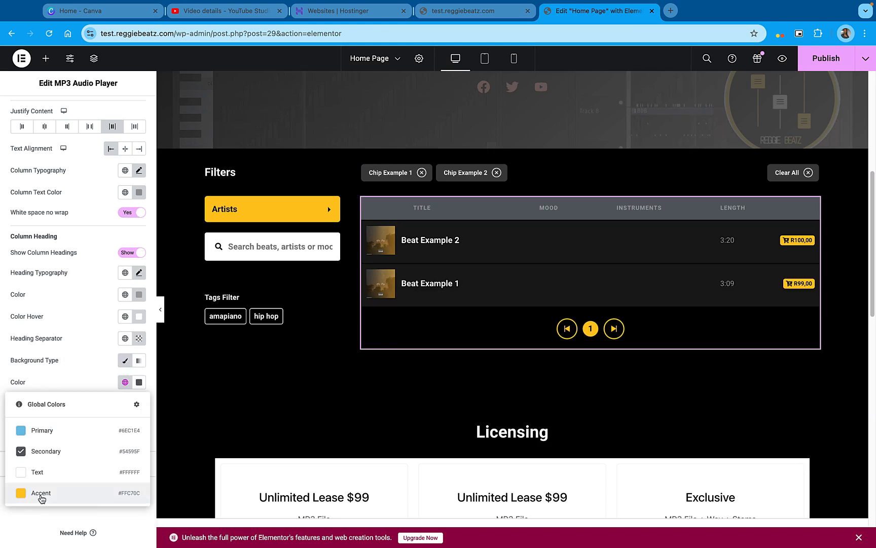
{"action": "left_click", "coordinate": [39, 494]}
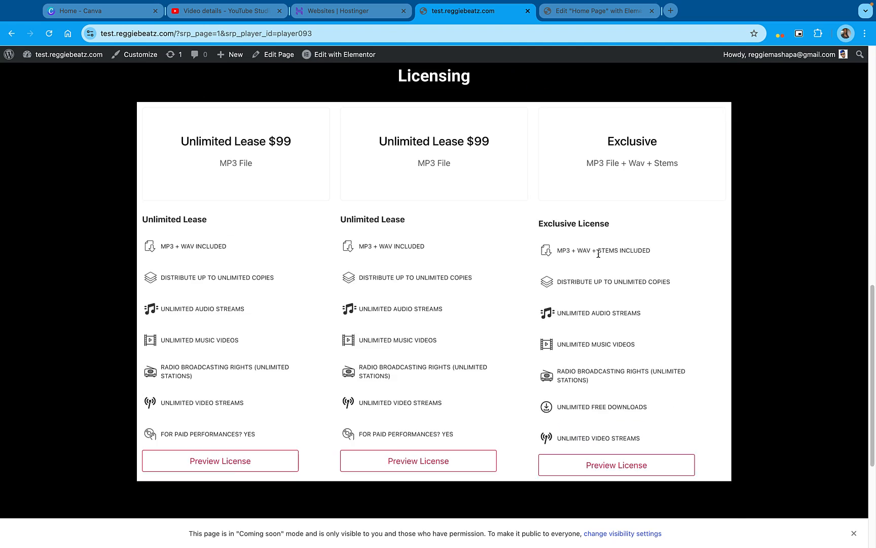
Check the live home page's licensing section and tag-filtered beat list, and clear the Hip Hop tag filter
{"action": "scroll", "coordinate": [257, 255], "scroll_direction": "down", "scroll_amount": 4}
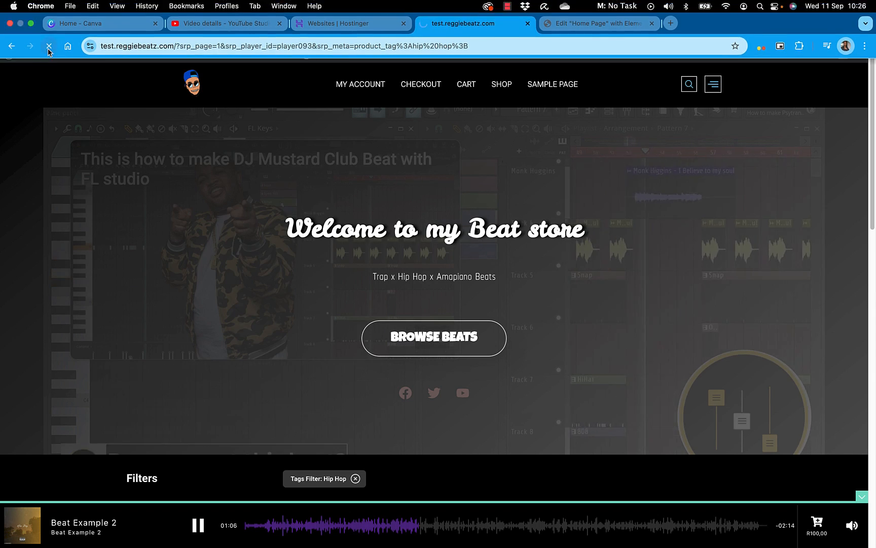
{"action": "scroll", "coordinate": [528, 391], "scroll_direction": "down", "scroll_amount": 6}
{"action": "scroll", "coordinate": [530, 391], "scroll_direction": "down", "scroll_amount": 2}
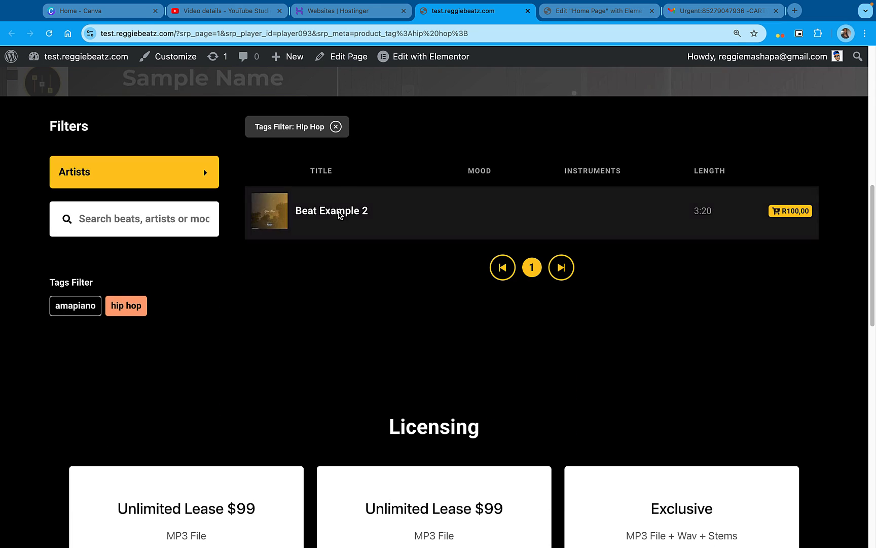
{"action": "left_click", "coordinate": [336, 127]}
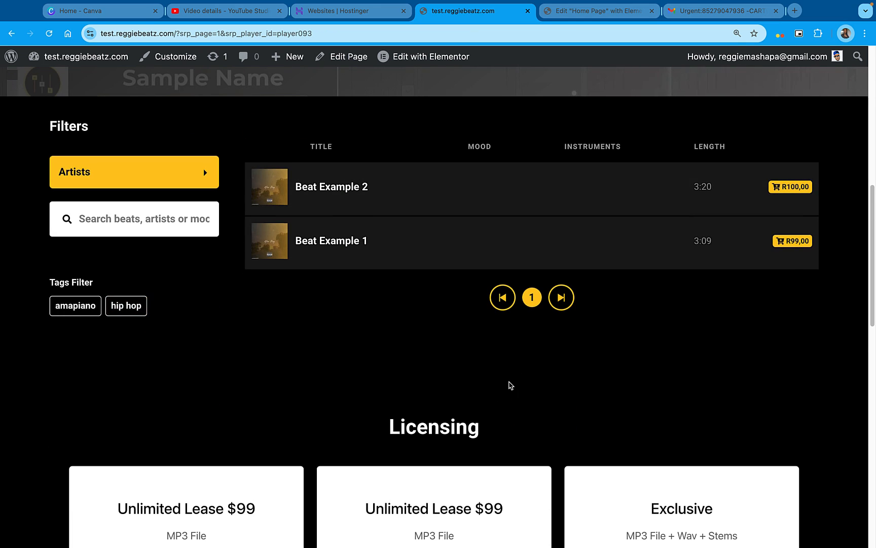
Examine the live home page from the beat list through licensing to the footer, and the hero section
{"action": "scroll", "coordinate": [511, 385], "scroll_direction": "up", "scroll_amount": 9}
{"action": "scroll", "coordinate": [510, 386], "scroll_direction": "down", "scroll_amount": 4}
{"action": "scroll", "coordinate": [509, 385], "scroll_direction": "down", "scroll_amount": 12}
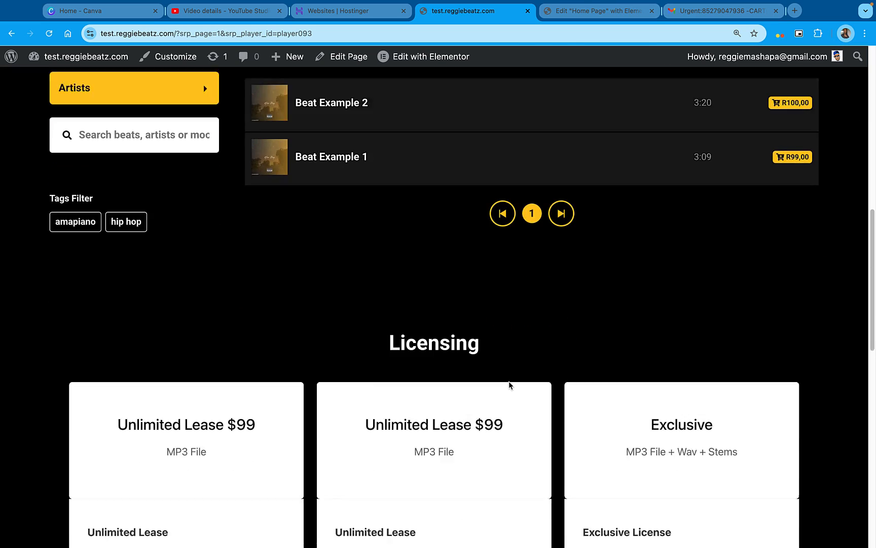
{"action": "scroll", "coordinate": [509, 382], "scroll_direction": "down", "scroll_amount": 8}
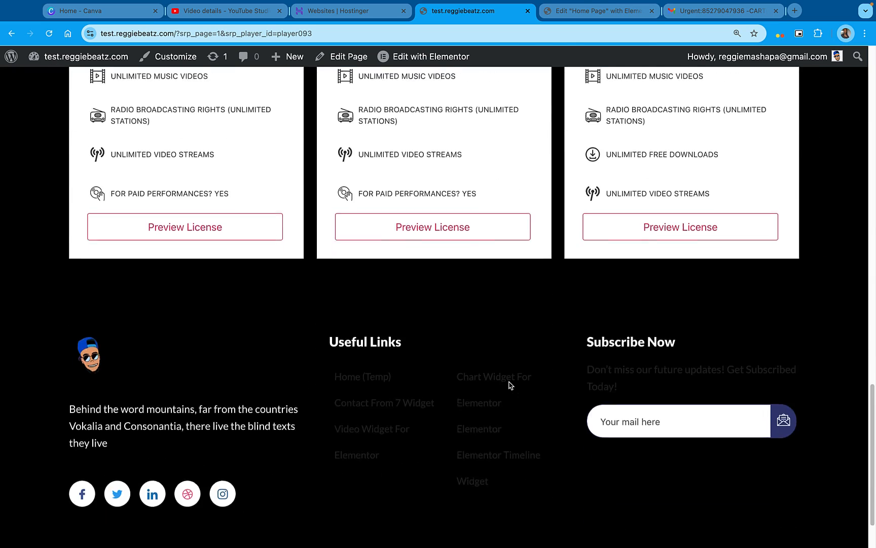
{"action": "scroll", "coordinate": [509, 381], "scroll_direction": "up", "scroll_amount": 9}
{"action": "scroll", "coordinate": [510, 385], "scroll_direction": "up", "scroll_amount": 15}
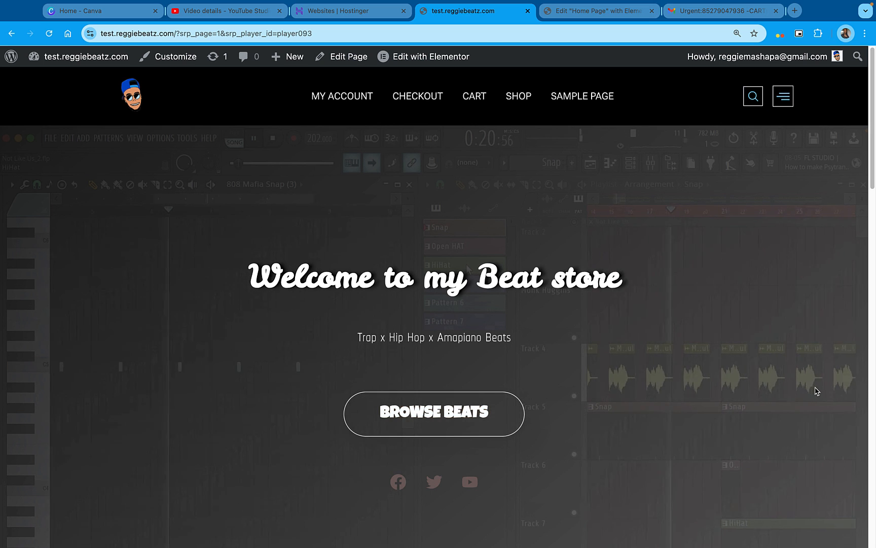
{"action": "scroll", "coordinate": [817, 390], "scroll_direction": "down", "scroll_amount": 7}
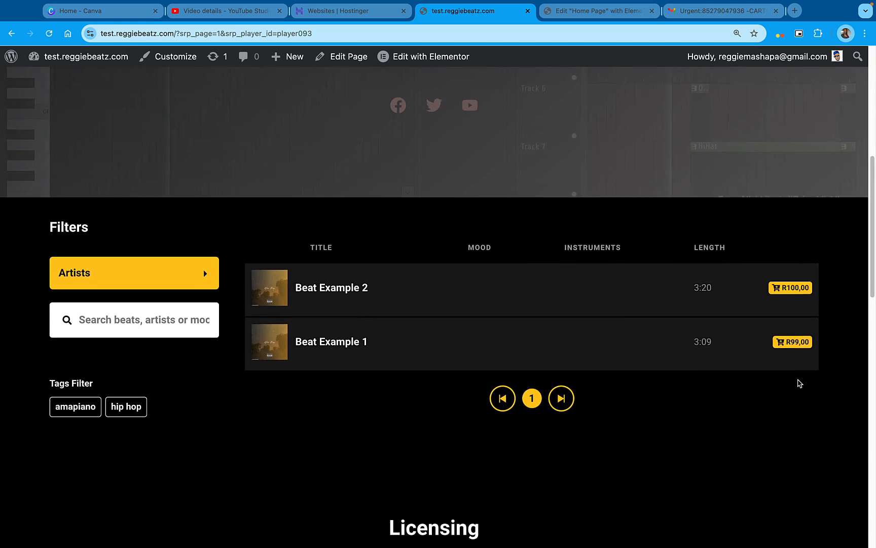
Play Beat Example 2 from the beat list and check the sticky player over the hero section
{"action": "mouse_move", "coordinate": [329, 290]}
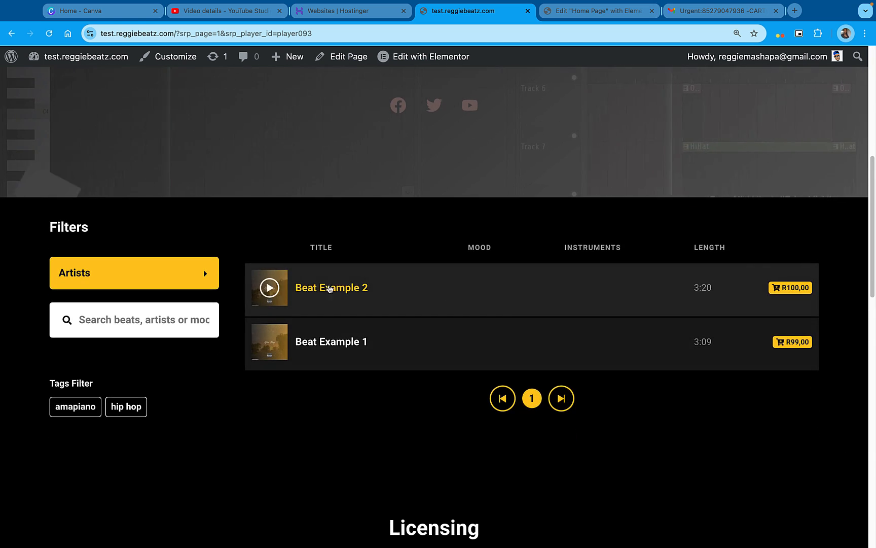
{"action": "left_click", "coordinate": [270, 288]}
{"action": "scroll", "coordinate": [345, 439], "scroll_direction": "up", "scroll_amount": 7}
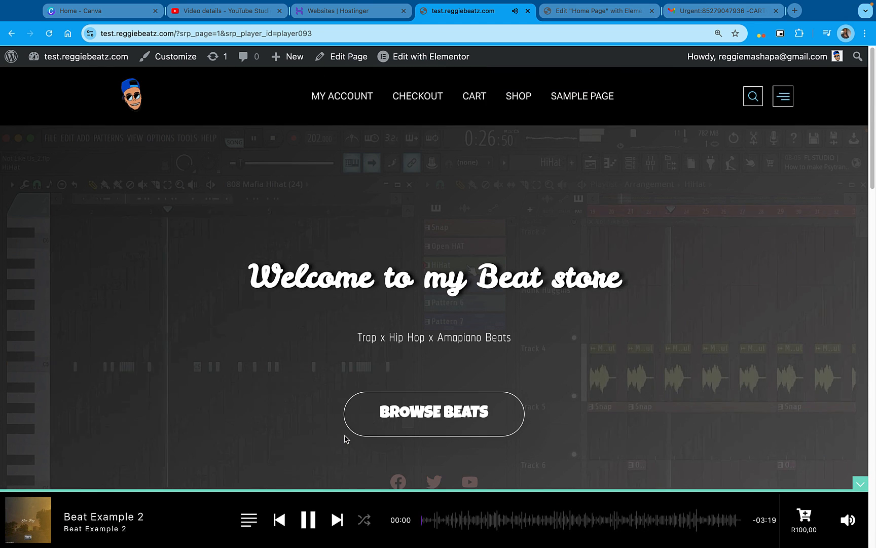
Check the Artists filter, filter the beat list by the "amapiano" tag and clear that filter again
{"action": "scroll", "coordinate": [443, 390], "scroll_direction": "down", "scroll_amount": 3}
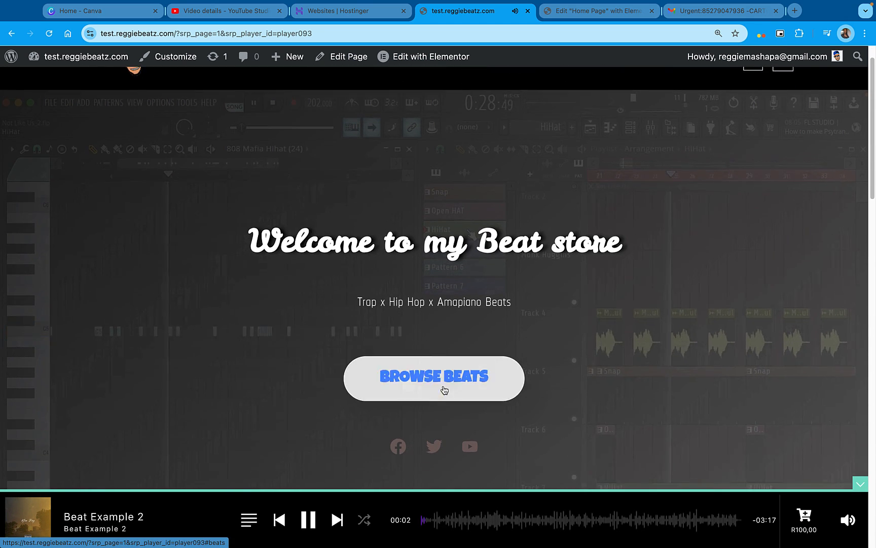
{"action": "scroll", "coordinate": [443, 389], "scroll_direction": "down", "scroll_amount": 3}
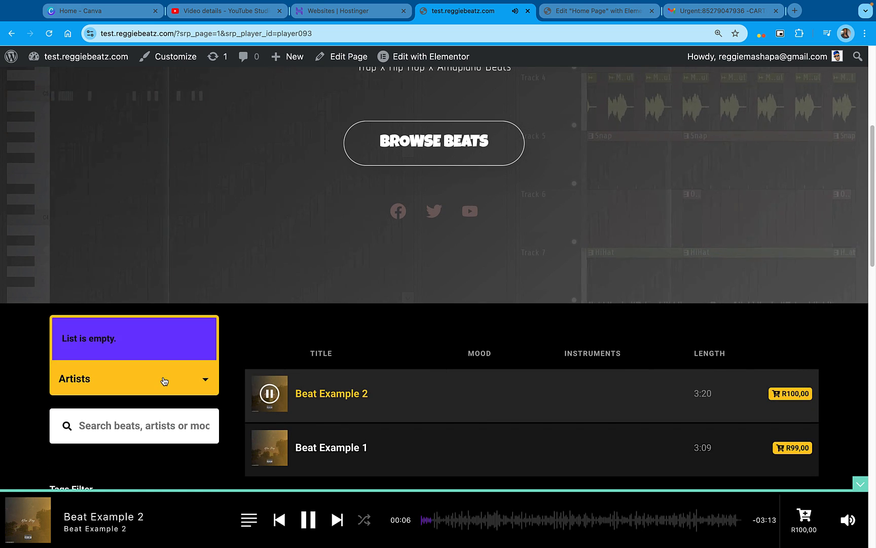
{"action": "scroll", "coordinate": [231, 366], "scroll_direction": "down", "scroll_amount": 3}
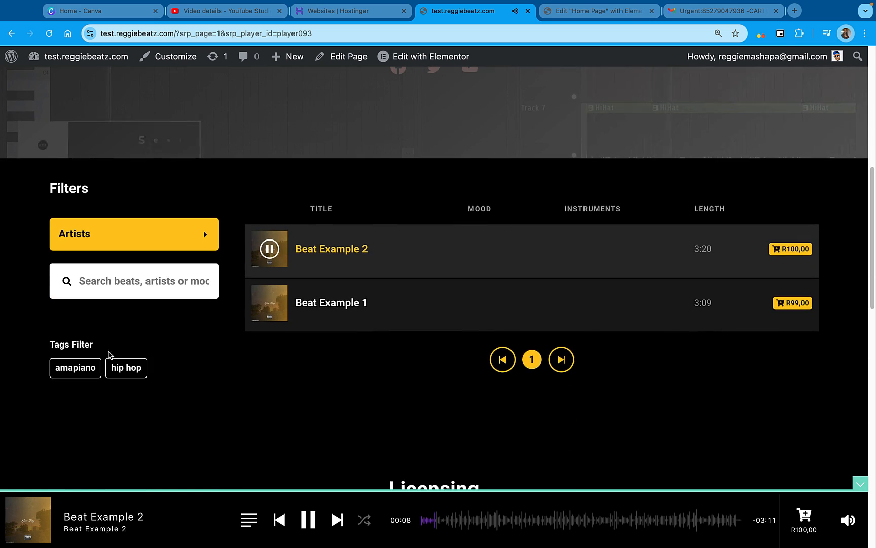
{"action": "left_click", "coordinate": [75, 367]}
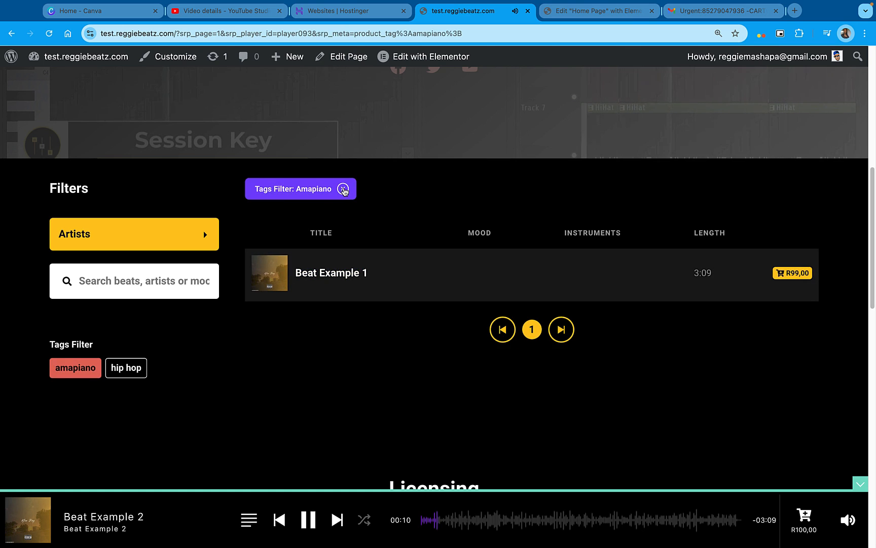
{"action": "left_click", "coordinate": [343, 189]}
Open Beat Example 1's license options, choose the Unlimited Lease and close the window without adding it to the cart
{"action": "scroll", "coordinate": [430, 253], "scroll_direction": "down", "scroll_amount": 1}
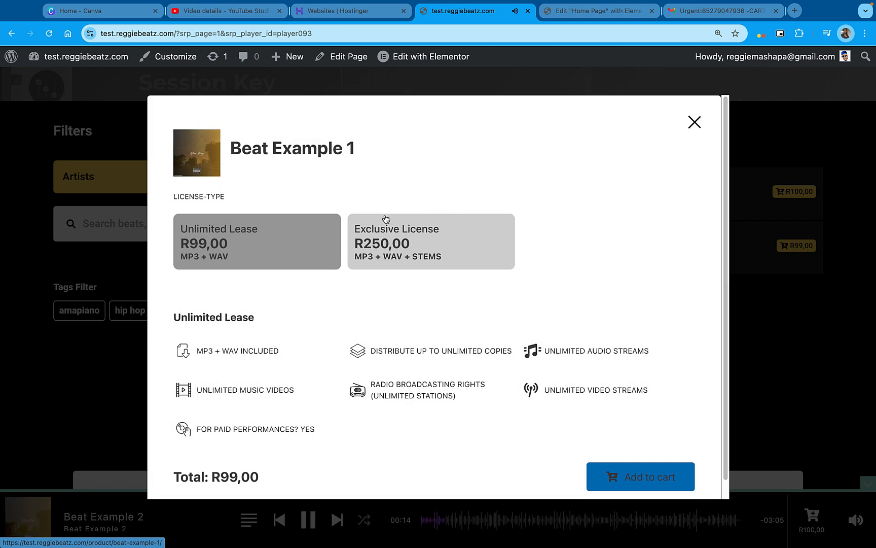
{"action": "left_click", "coordinate": [249, 240]}
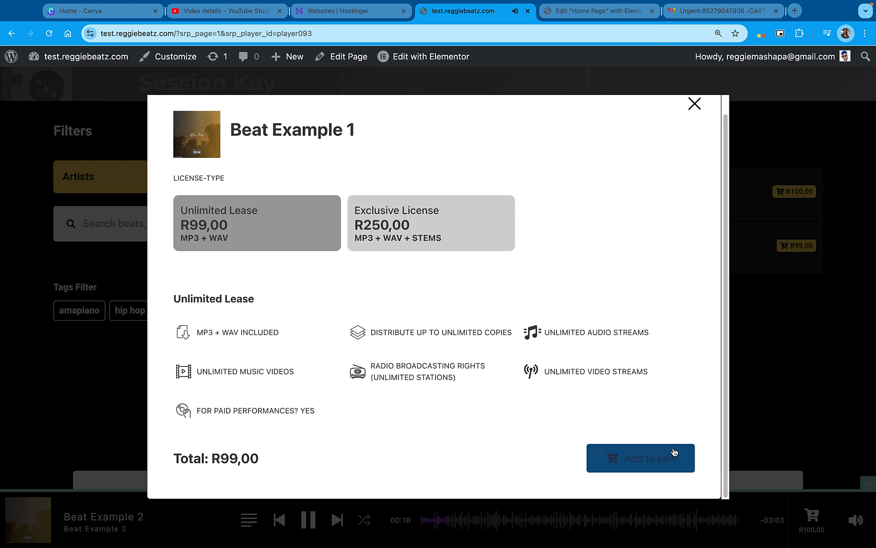
{"action": "left_click", "coordinate": [690, 113]}
Preview the first Unlimited Lease agreement in the Licensing section, close it and look back over the home page
{"action": "scroll", "coordinate": [579, 338], "scroll_direction": "down", "scroll_amount": 10}
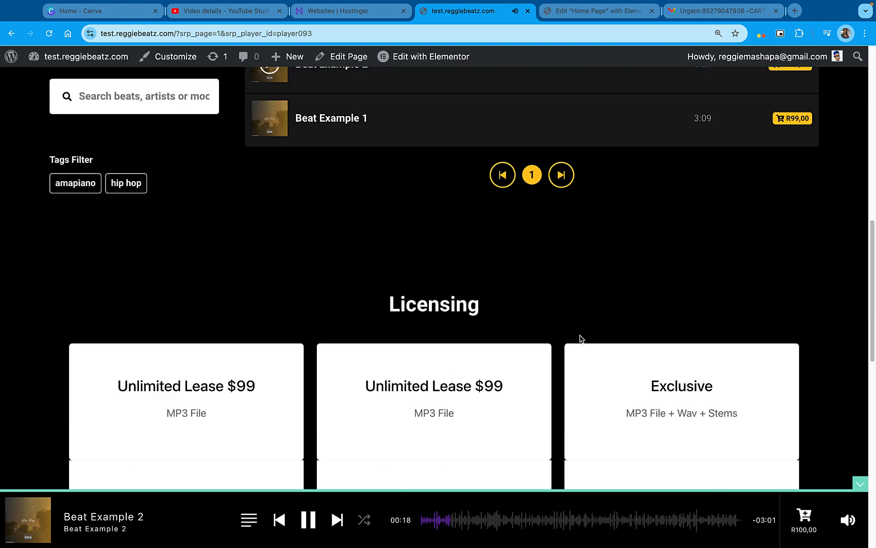
{"action": "scroll", "coordinate": [581, 339], "scroll_direction": "down", "scroll_amount": 2}
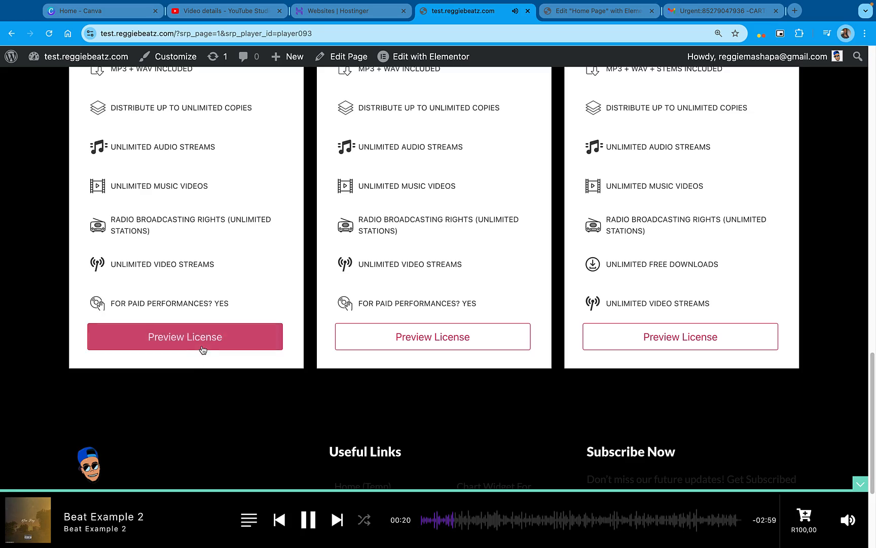
{"action": "scroll", "coordinate": [350, 401], "scroll_direction": "down", "scroll_amount": 15}
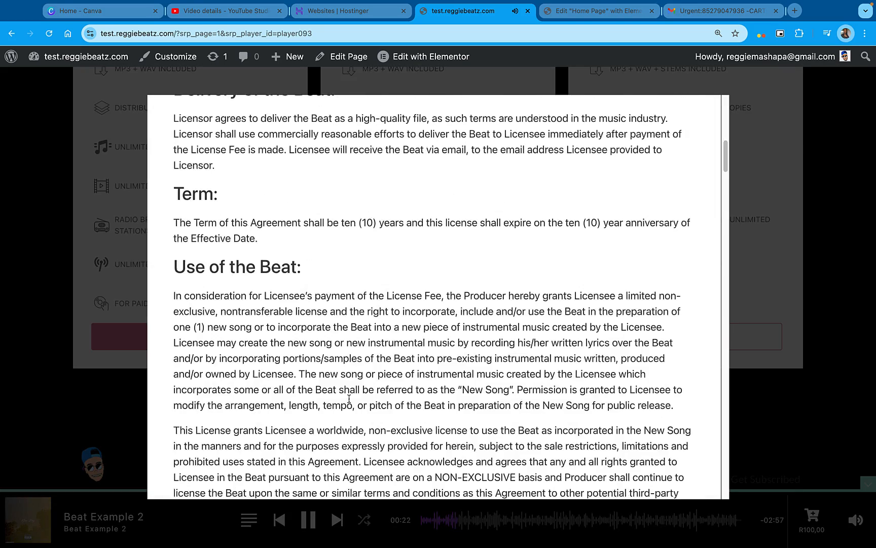
{"action": "scroll", "coordinate": [350, 402], "scroll_direction": "down", "scroll_amount": 5}
{"action": "scroll", "coordinate": [507, 330], "scroll_direction": "up", "scroll_amount": 20}
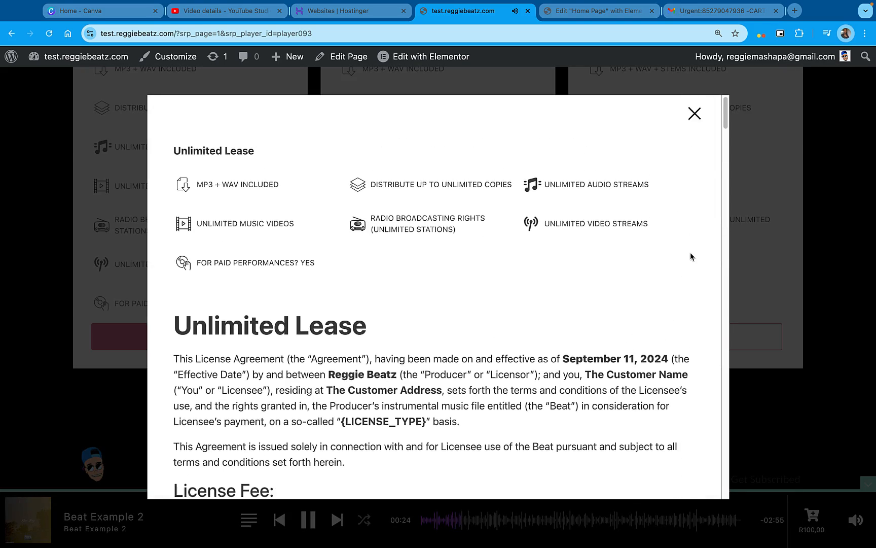
{"action": "left_click", "coordinate": [695, 122]}
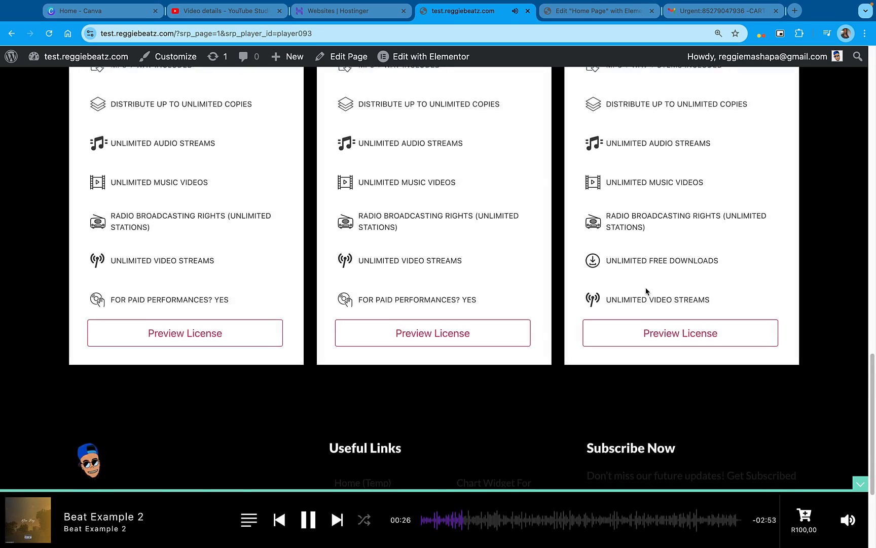
{"action": "scroll", "coordinate": [609, 294], "scroll_direction": "down", "scroll_amount": 4}
{"action": "scroll", "coordinate": [647, 290], "scroll_direction": "up", "scroll_amount": 2}
{"action": "scroll", "coordinate": [647, 292], "scroll_direction": "up", "scroll_amount": 15}
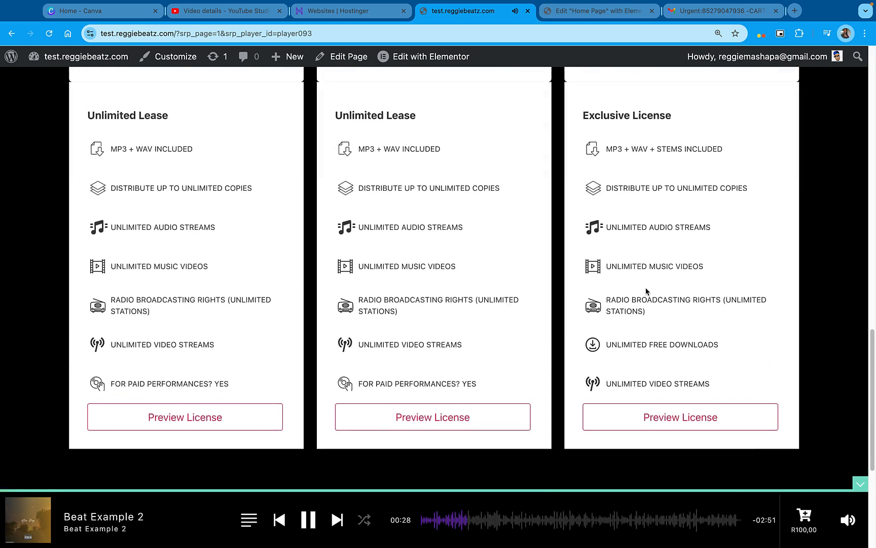
{"action": "scroll", "coordinate": [646, 291], "scroll_direction": "up", "scroll_amount": 4}
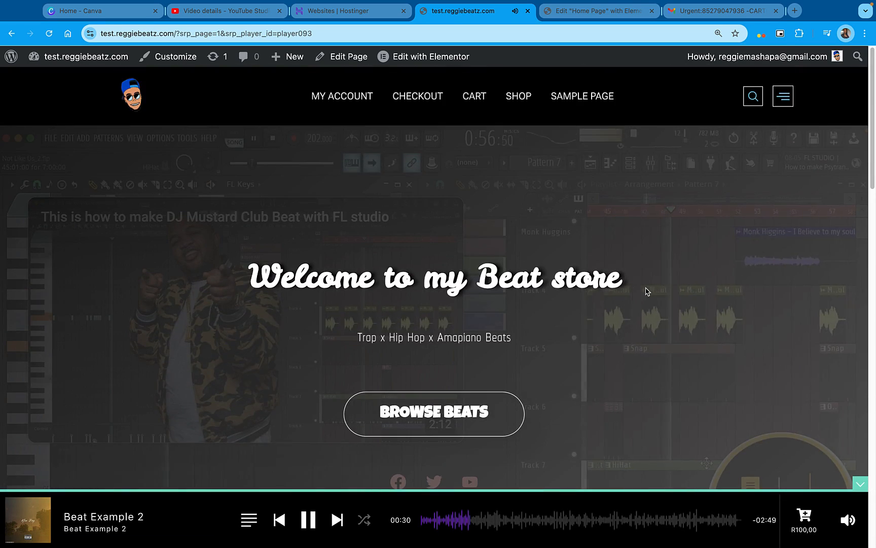